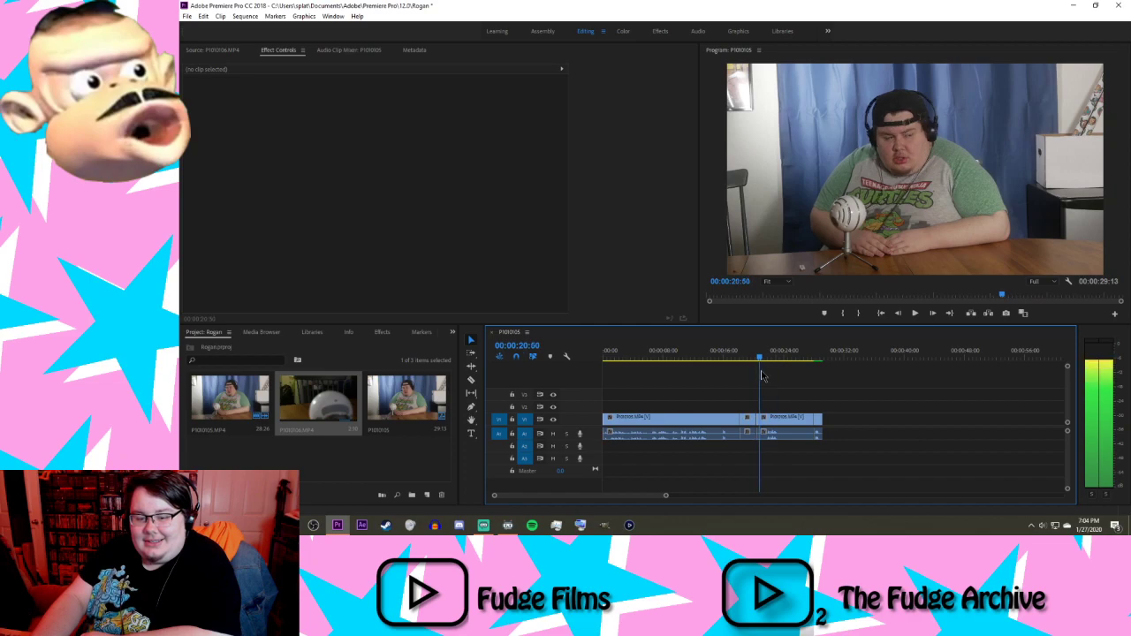
# Step: Play back the seated-speaker shot from 00:00:20:50 to review the footage
pyautogui.click(915, 316)
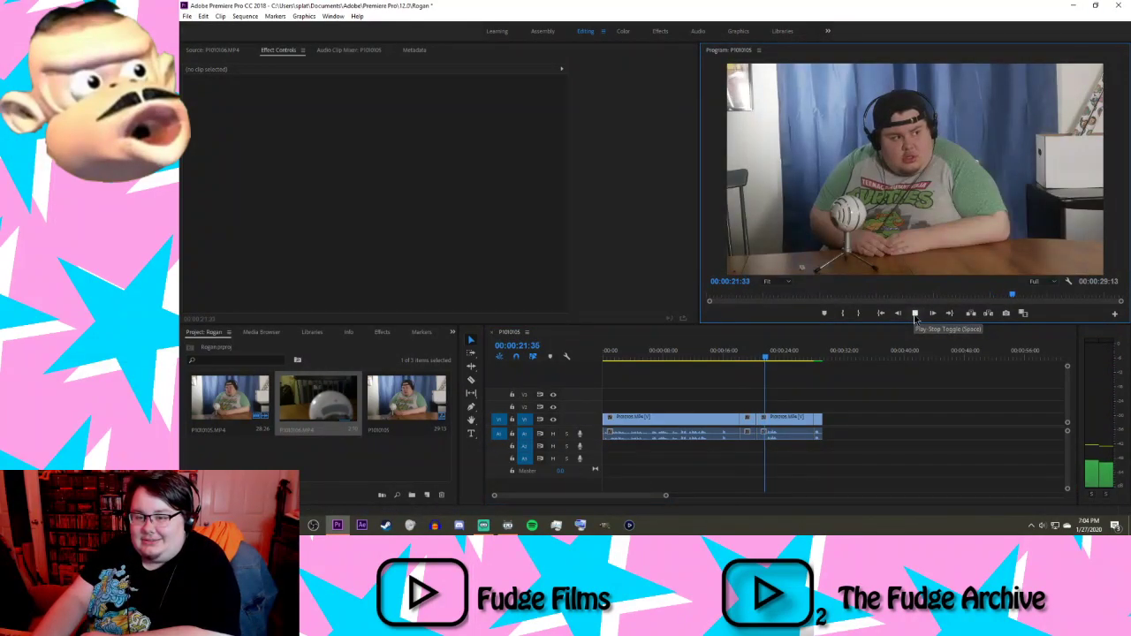
pyautogui.click(916, 314)
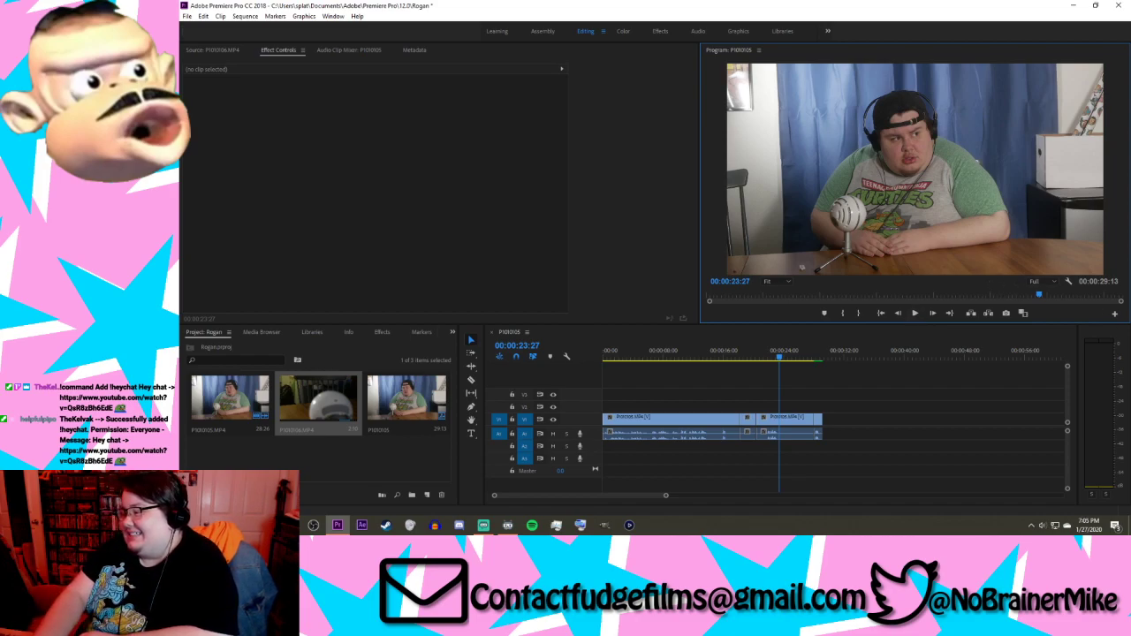
# Step: Switch to the browser, close the tab with the video linked in chat, check the music video tab, and return to Premiere Pro
pyautogui.click(484, 526)
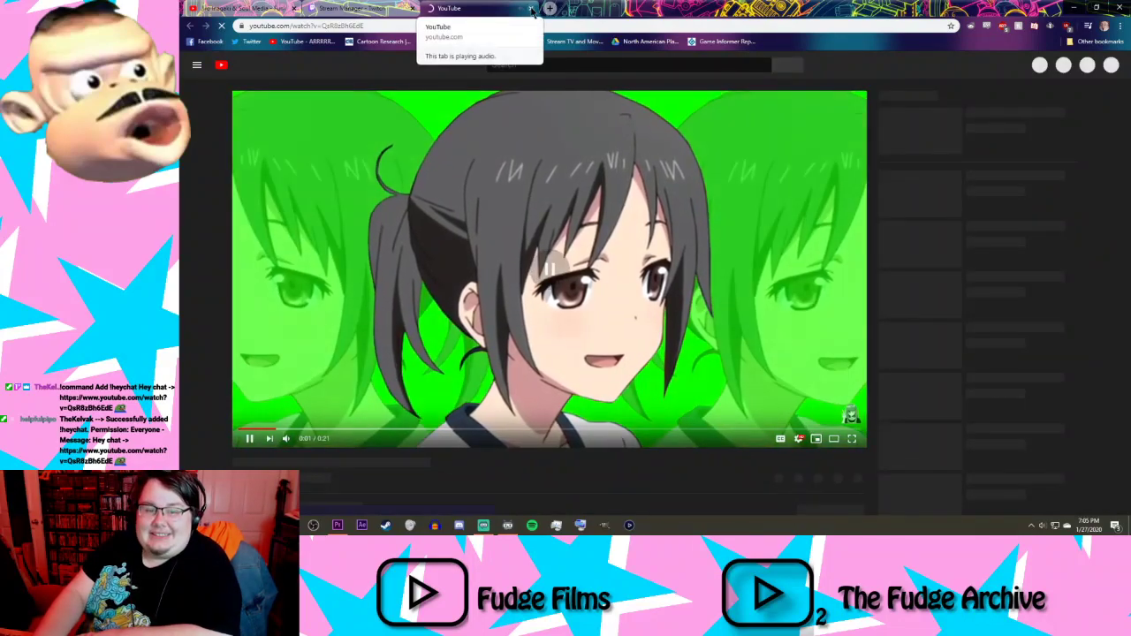
pyautogui.click(531, 8)
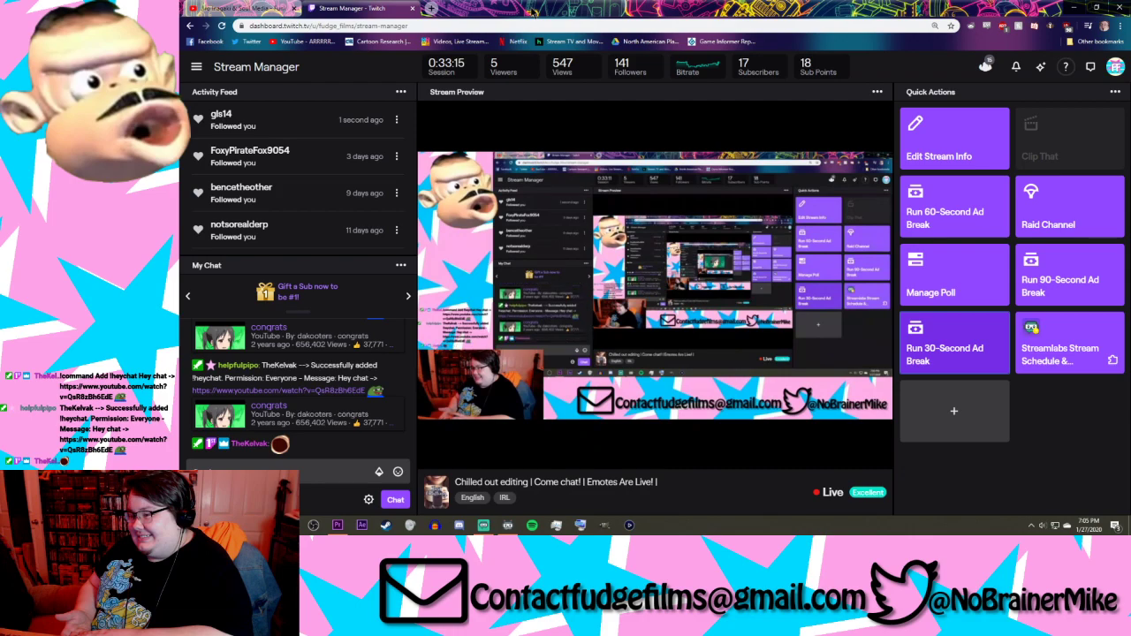
pyautogui.click(238, 8)
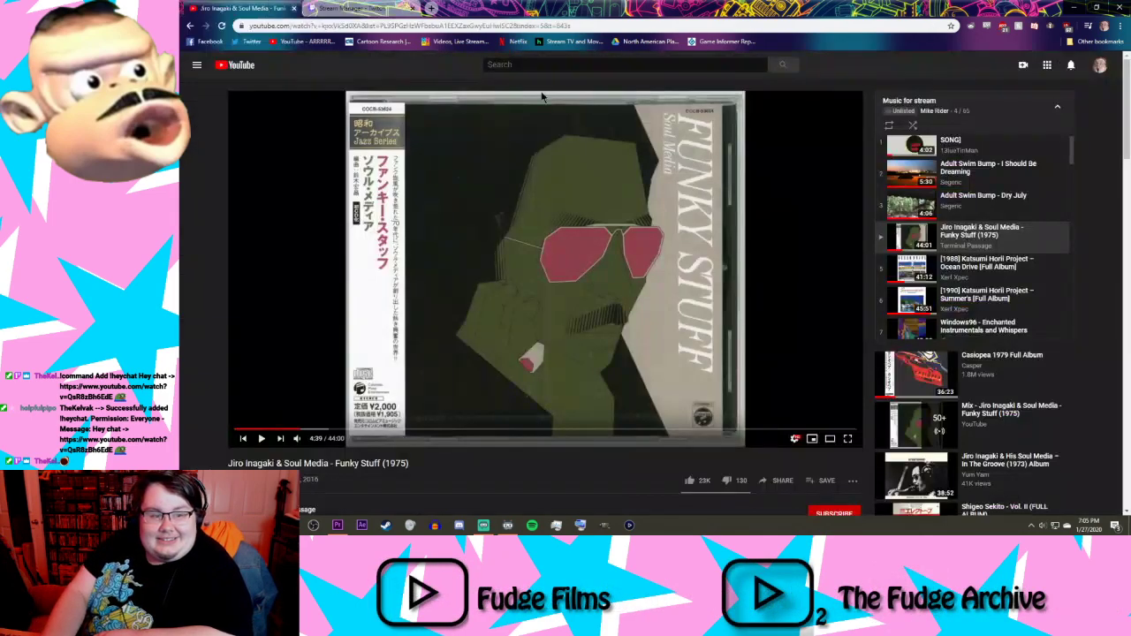
pyautogui.click(340, 526)
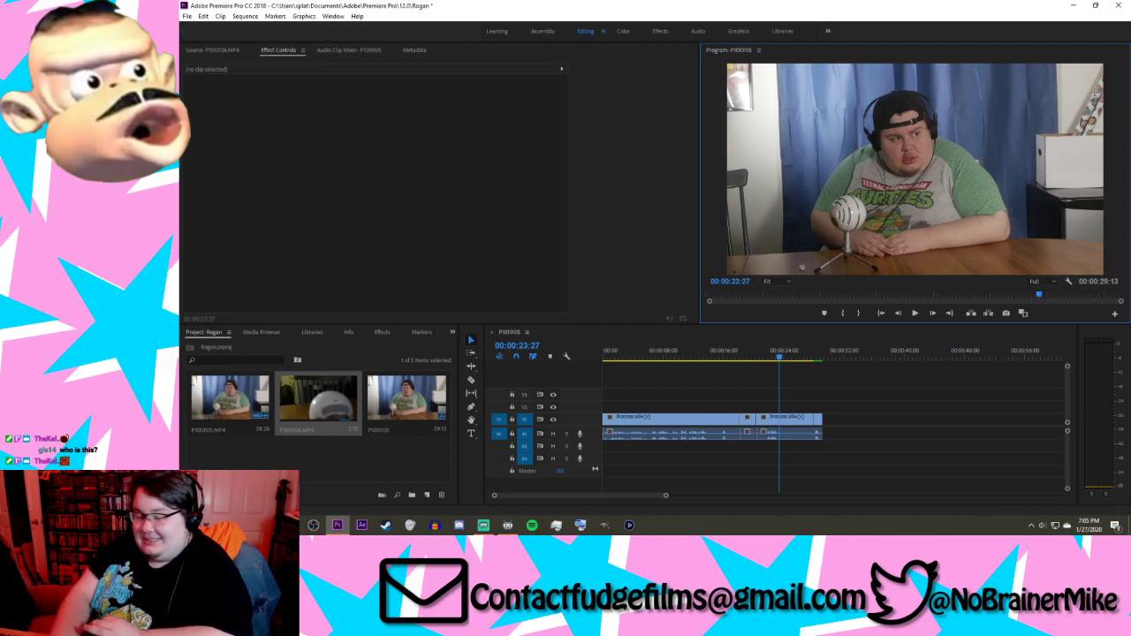
# Step: Scrub back to the microphone close-up near 00:00:20:00 and play the cut into the seated-speaker shot
pyautogui.click(779, 344)
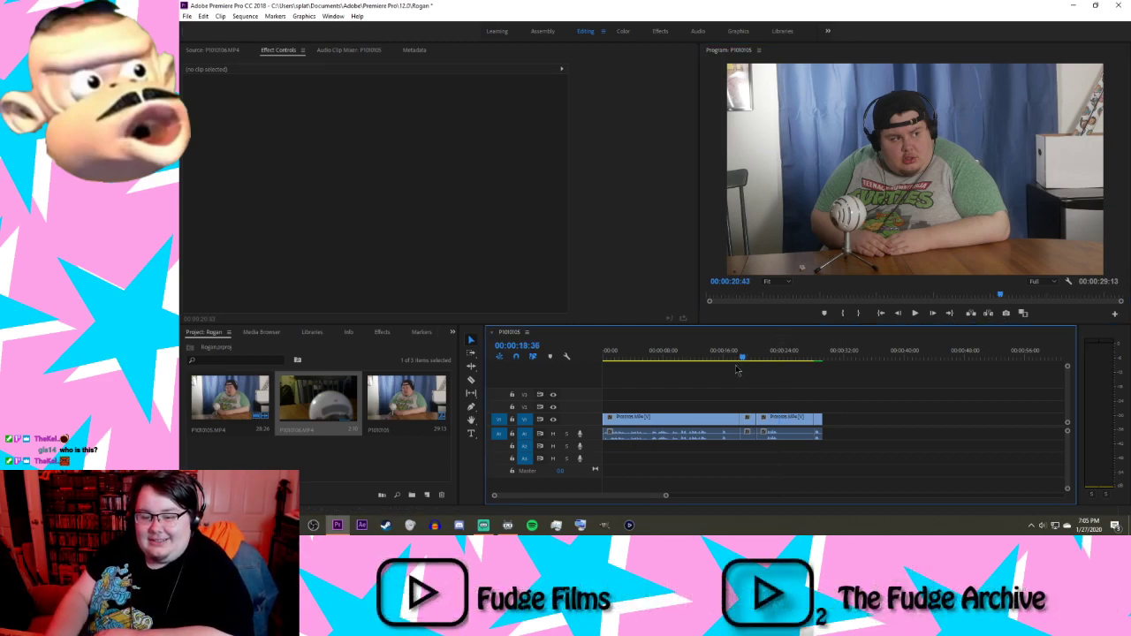
pyautogui.moveTo(736, 370); pyautogui.dragTo(755, 392)
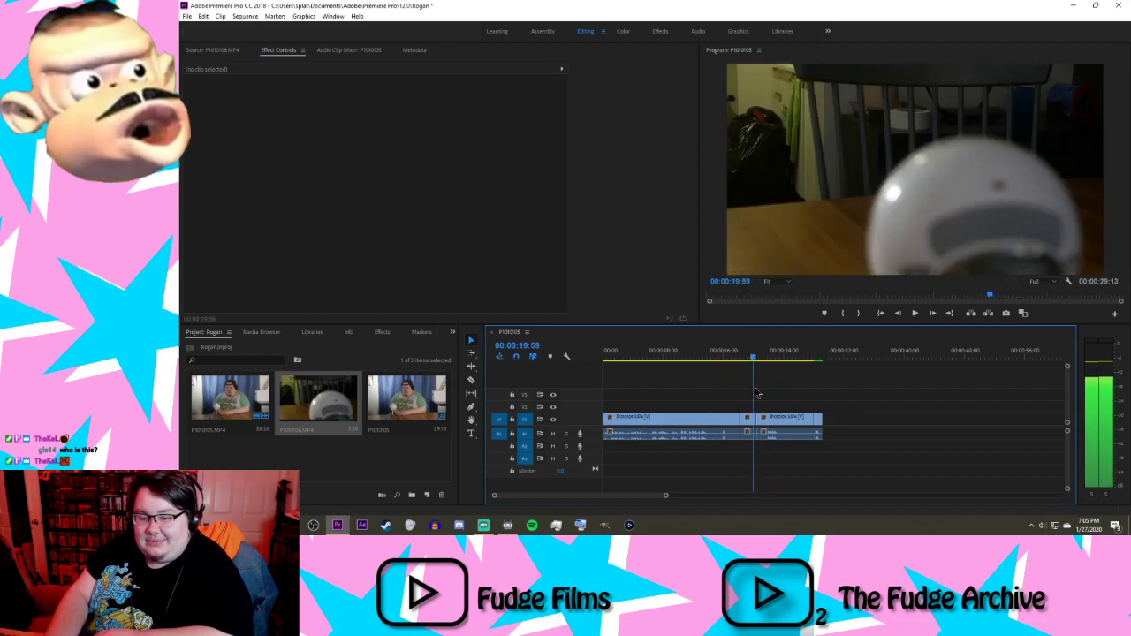
pyautogui.click(915, 314)
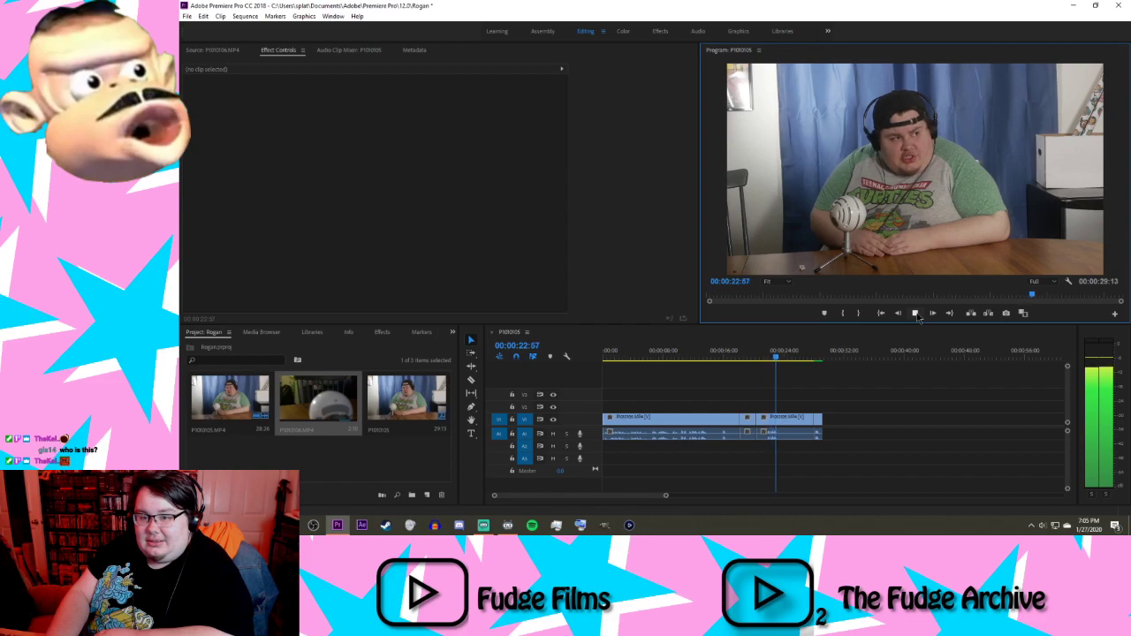
pyautogui.click(916, 314)
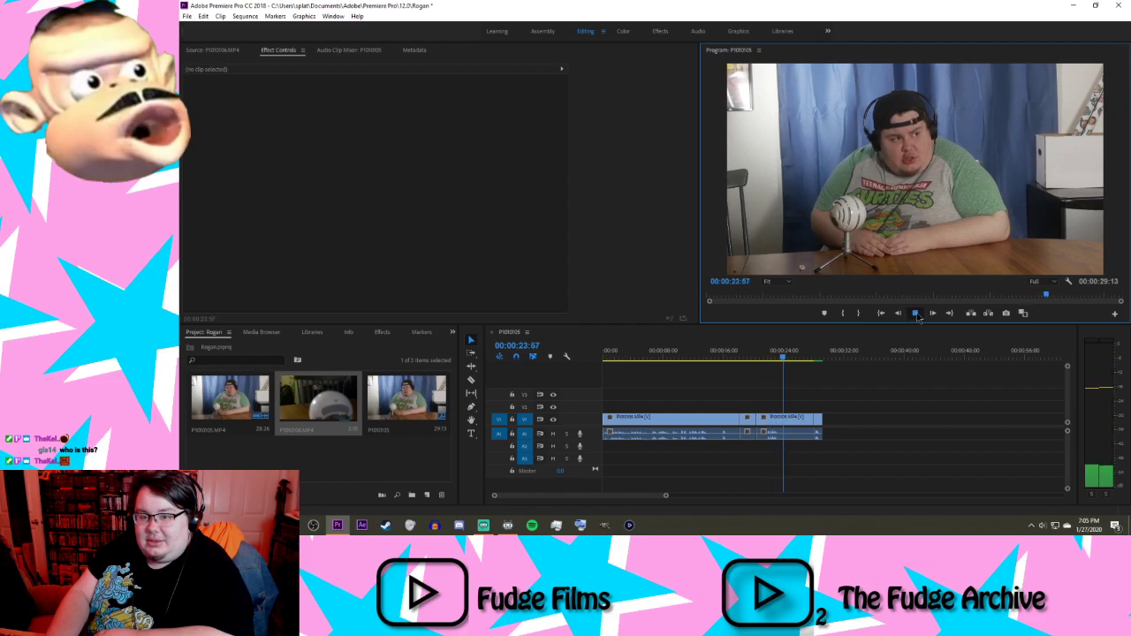
pyautogui.click(866, 377)
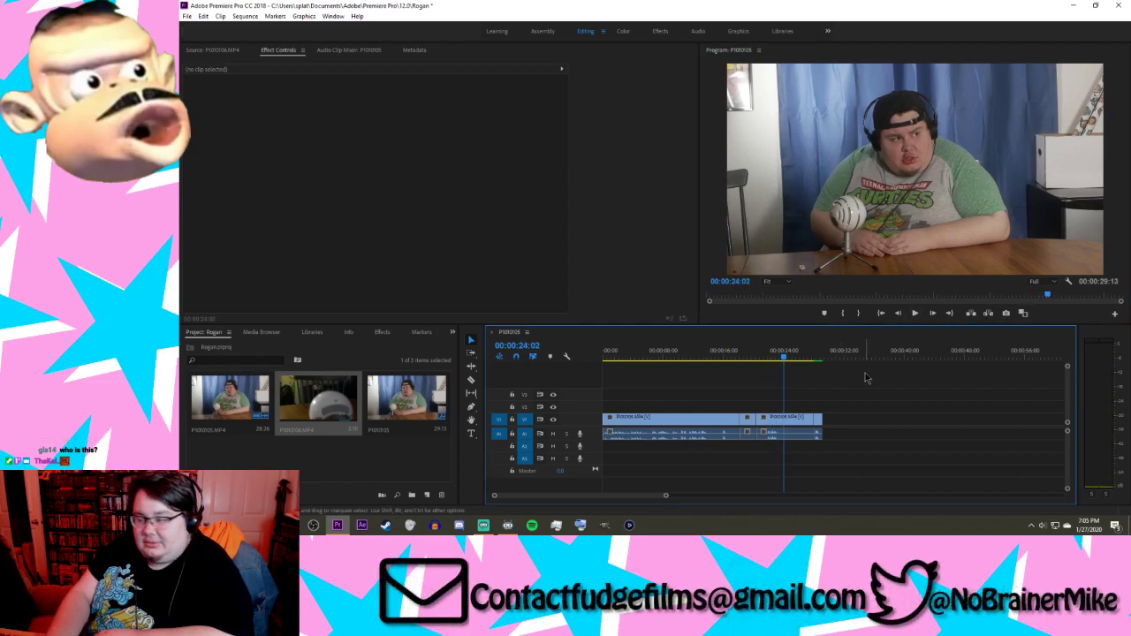
pyautogui.press('-')
pyautogui.press('-')
pyautogui.press('-')
pyautogui.press('-')
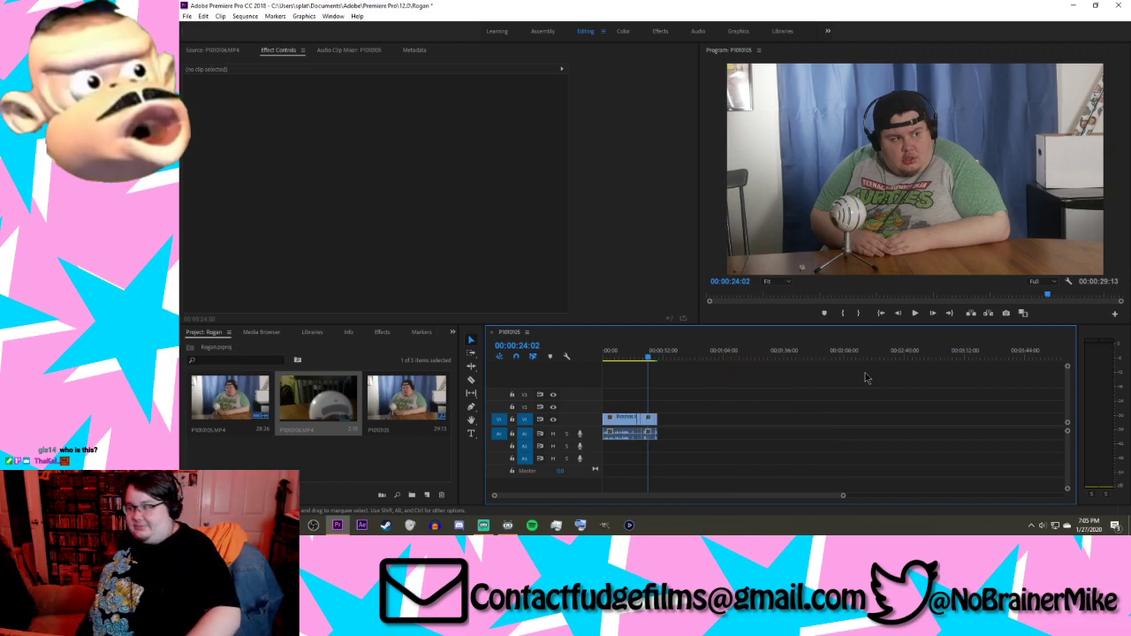
pyautogui.press('=')
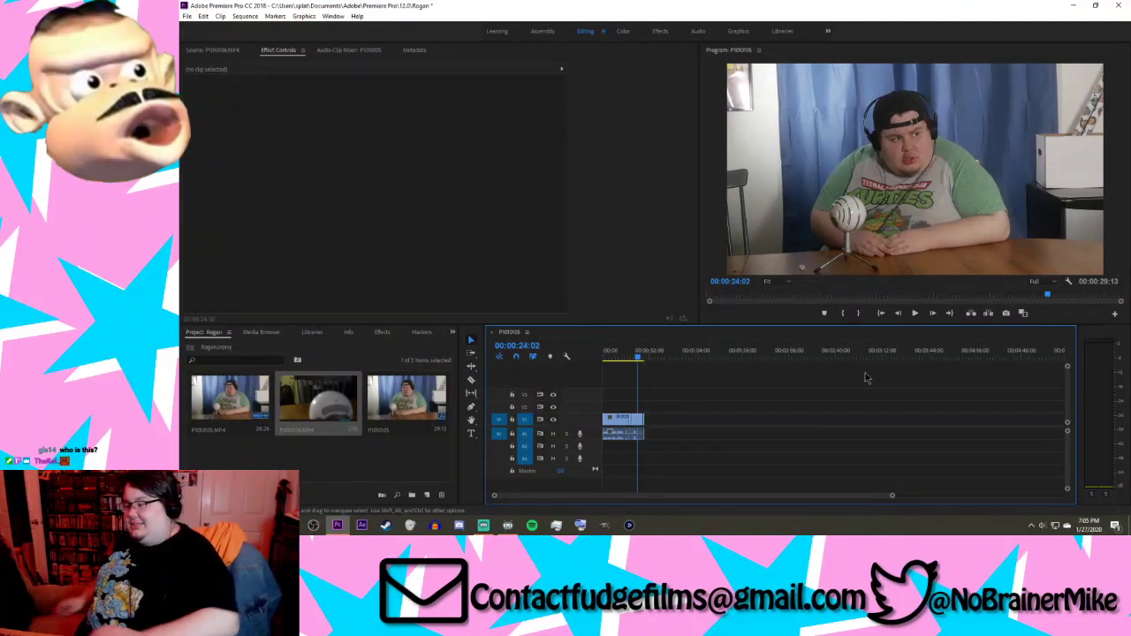
# Step: Switch to Streamlabs Chatbot and disable the !heychat command in the command list
pyautogui.click(510, 527)
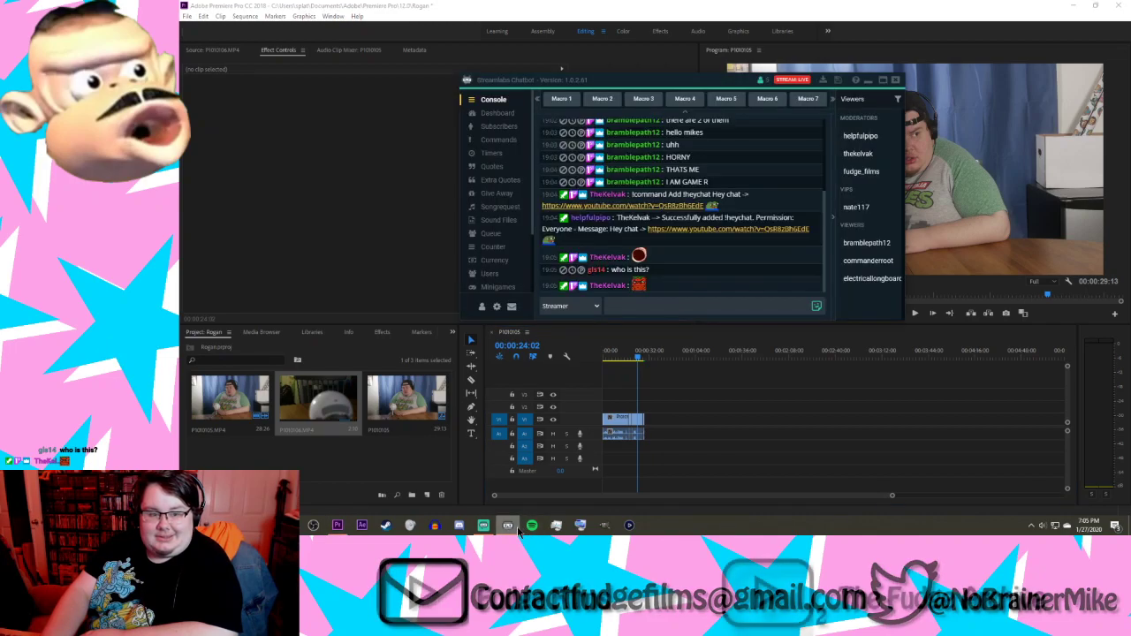
pyautogui.click(500, 114)
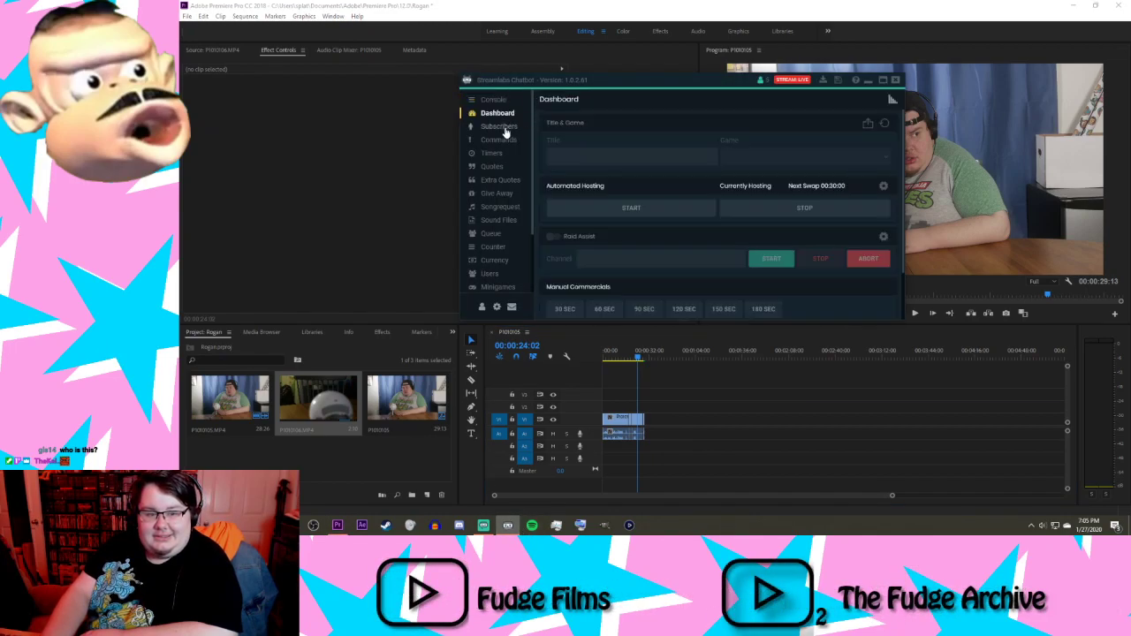
pyautogui.click(502, 141)
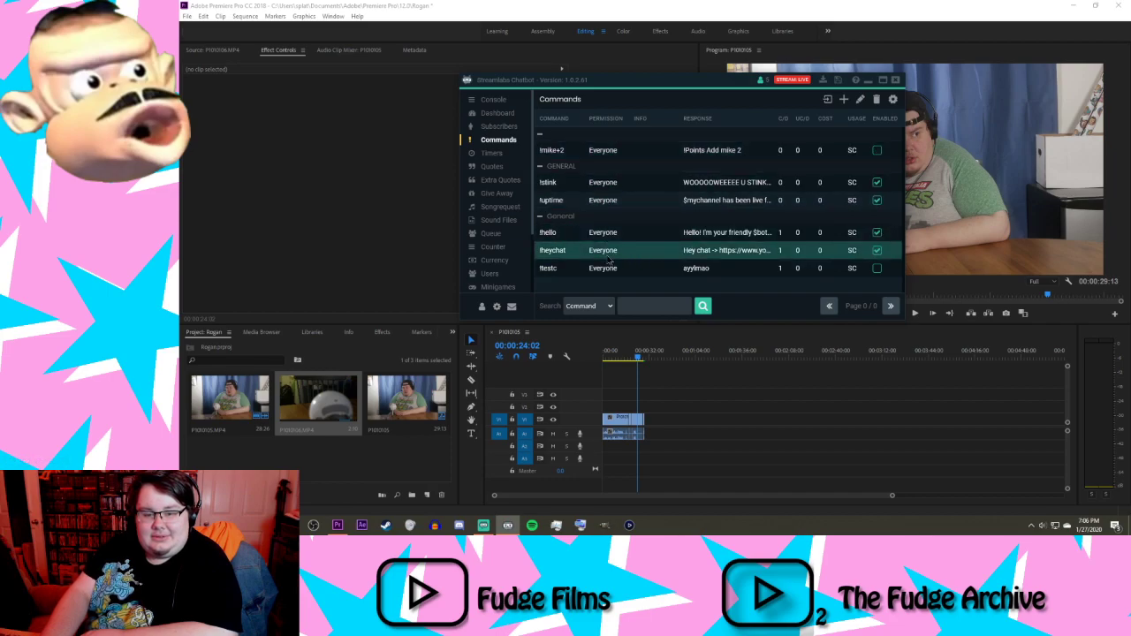
pyautogui.rightClick(851, 254)
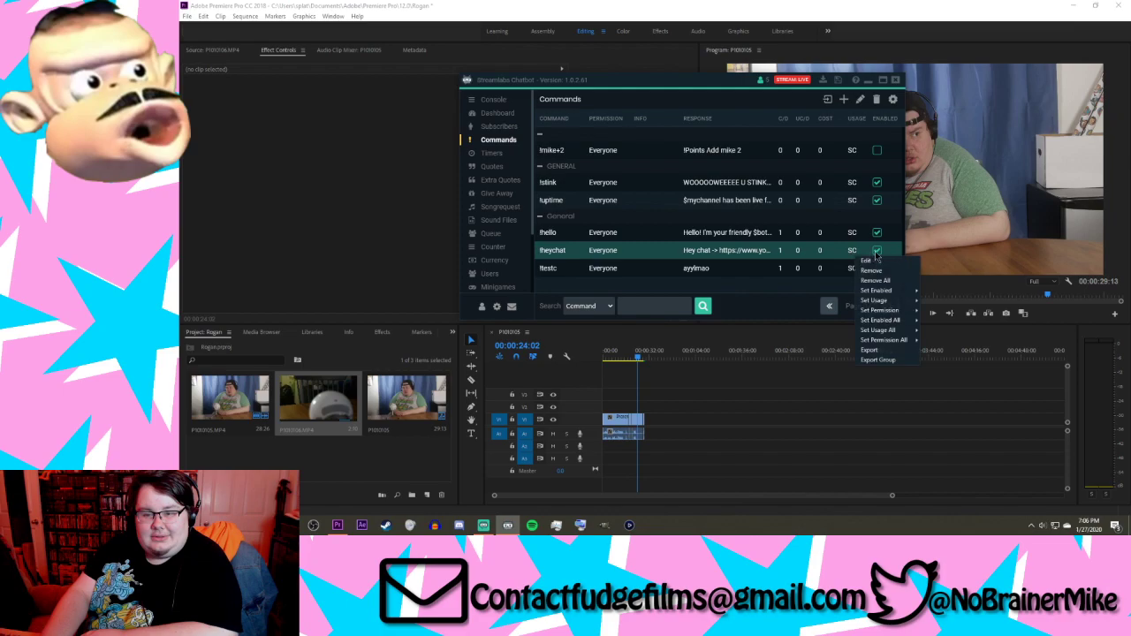
pyautogui.click(877, 252)
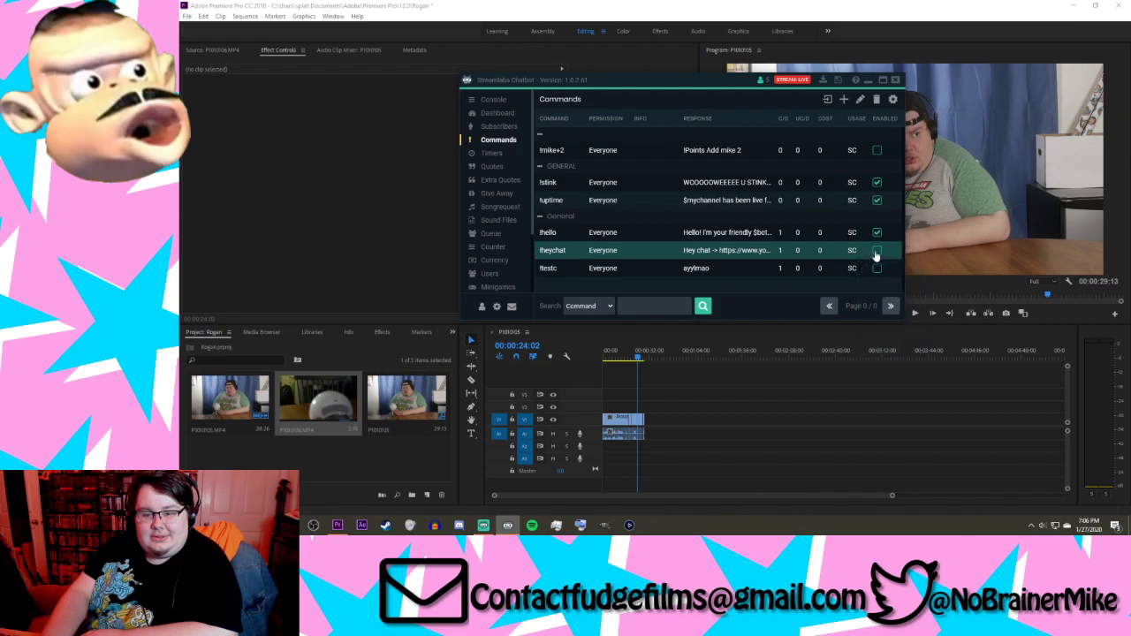
# Step: Try to delete the !heychat command from the chatbot and confirm the removal
pyautogui.rightClick(760, 255)
pyautogui.click(782, 274)
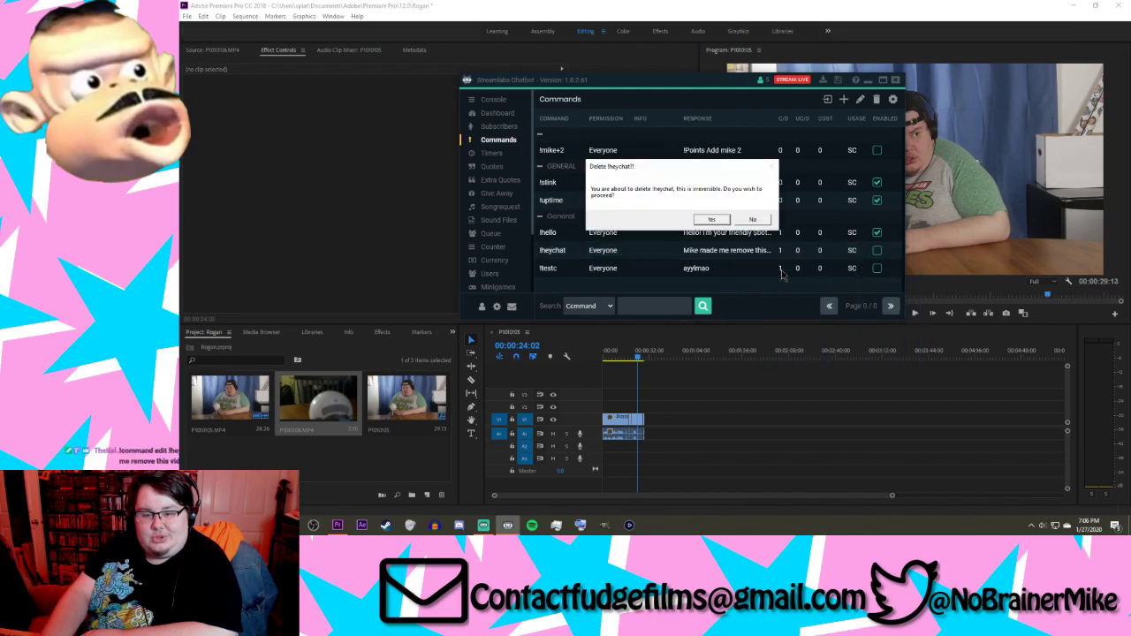
pyautogui.click(718, 220)
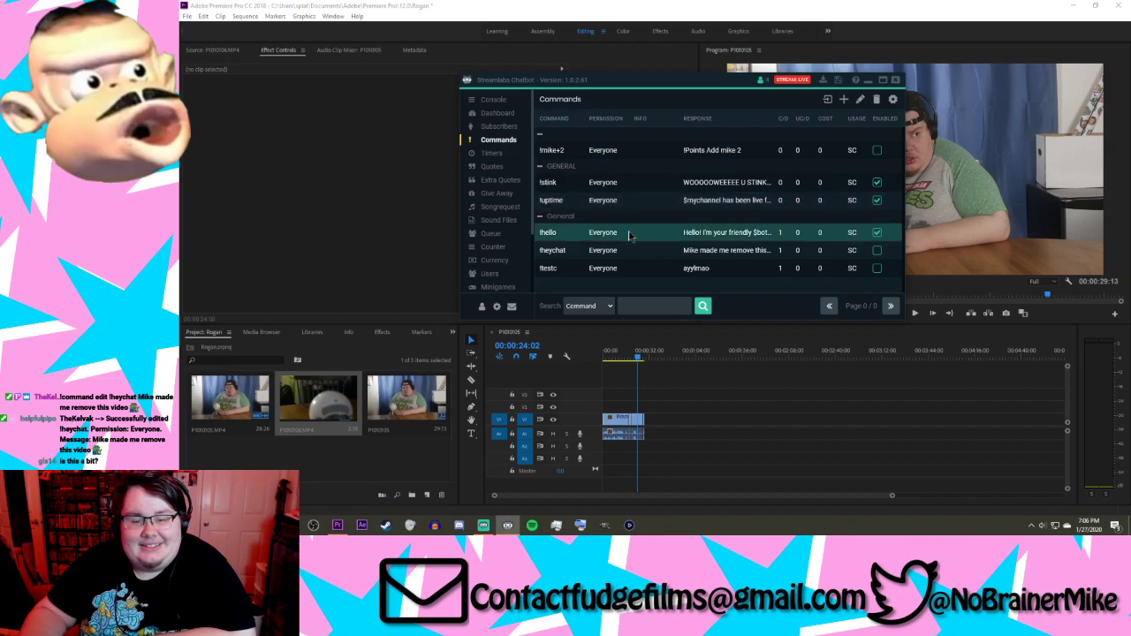
# Step: Disable the !hello chatbot command and minimise the chatbot to return to Premiere Pro
pyautogui.click(876, 201)
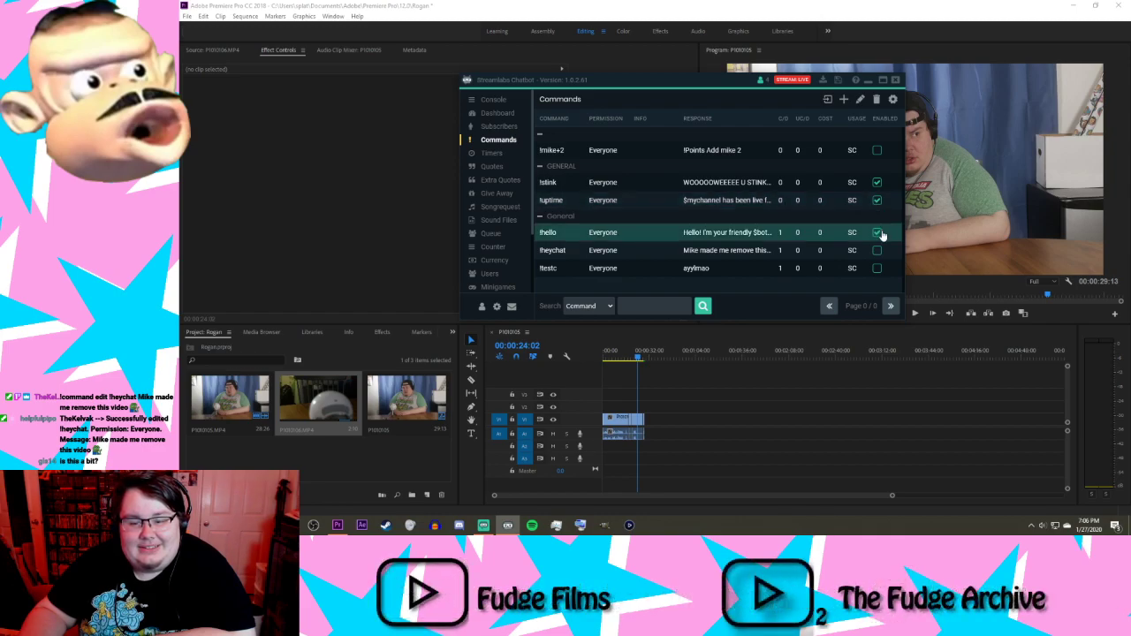
pyautogui.click(878, 233)
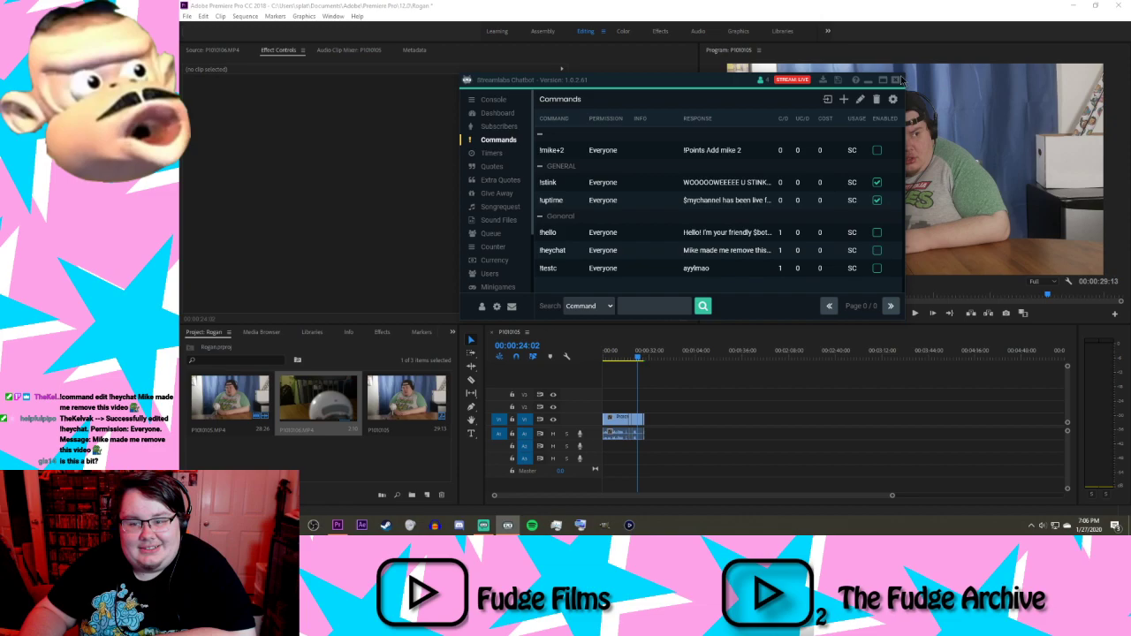
pyautogui.click(869, 83)
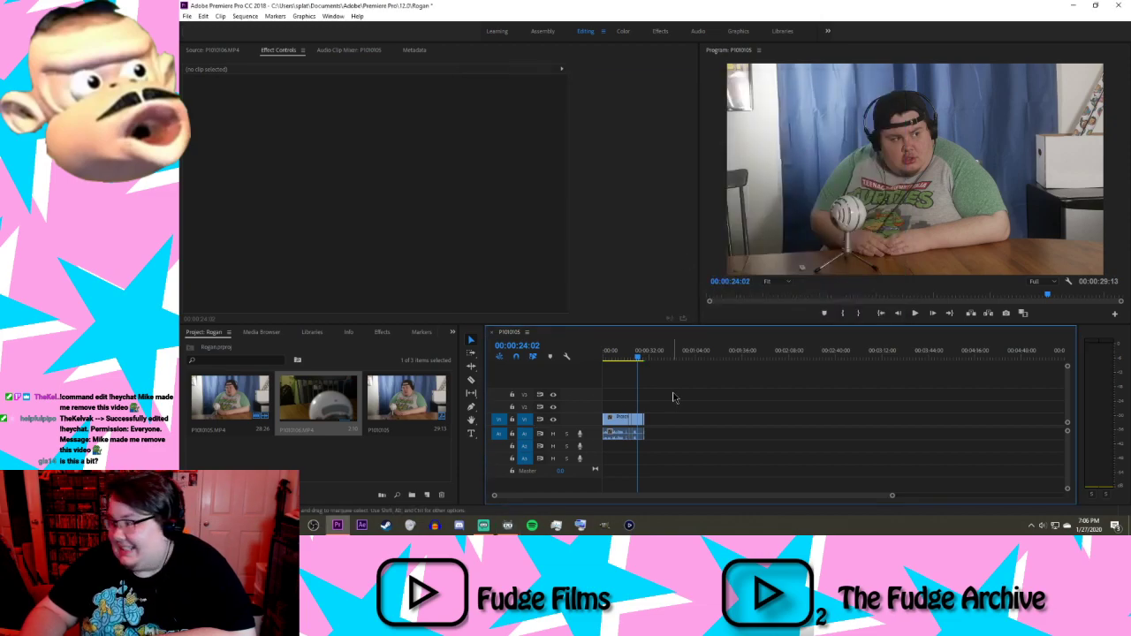
# Step: Replay the seated-speaker shot from 00:00:20:45, and return the playhead to the microphone close-up at 00:00:19:26
pyautogui.press('=')
pyautogui.press('=')
pyautogui.press('=')
pyautogui.press('=')
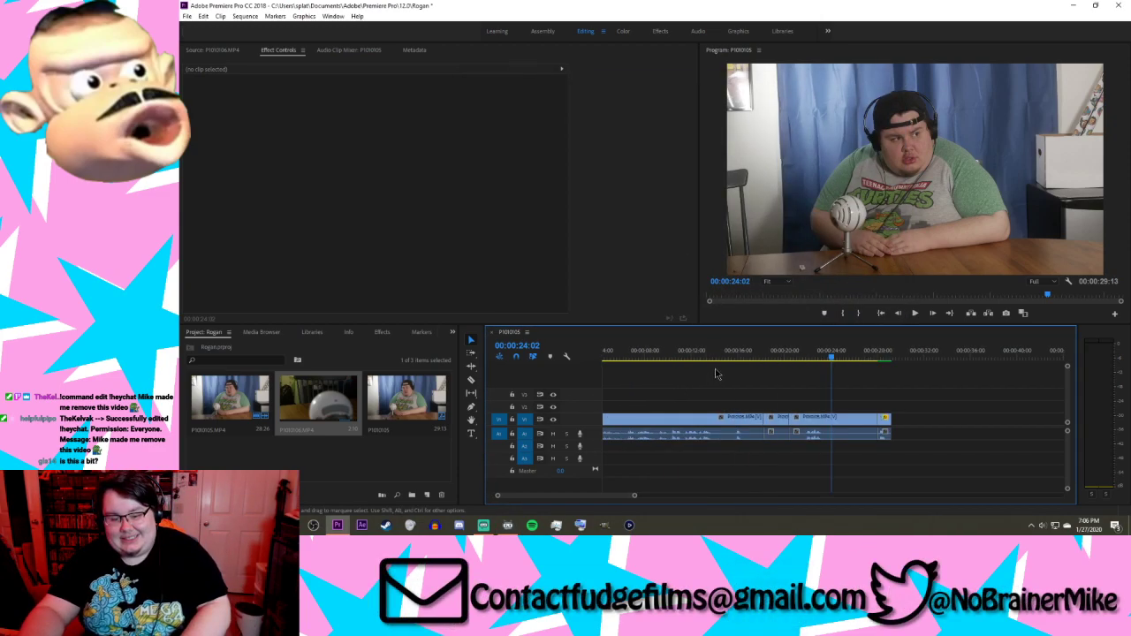
pyautogui.press('-')
pyautogui.click(792, 354)
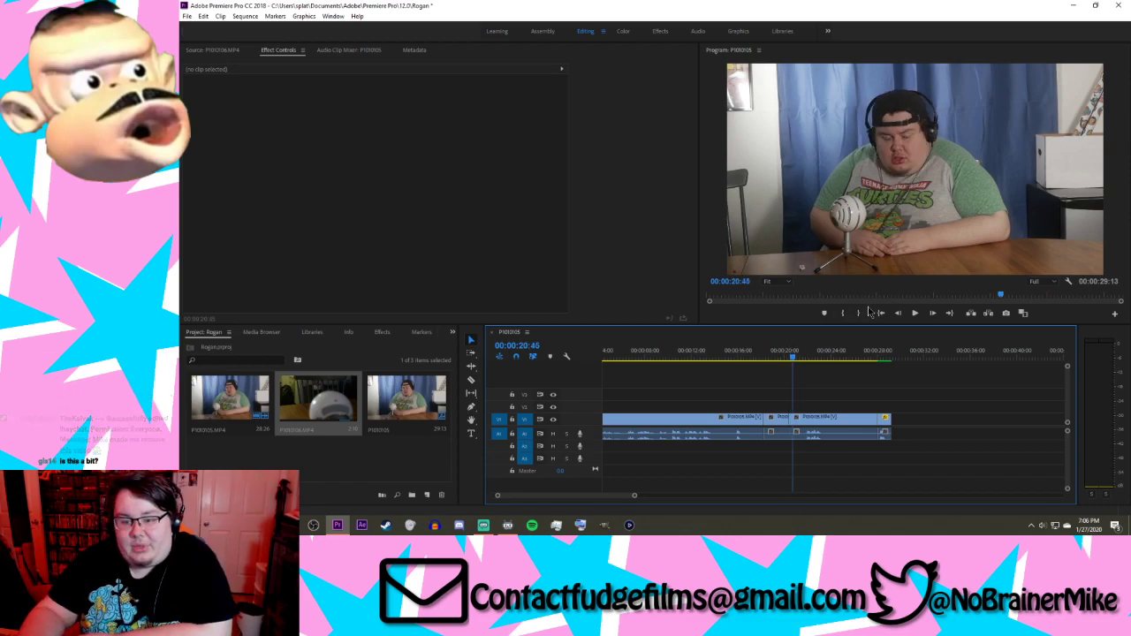
pyautogui.click(918, 313)
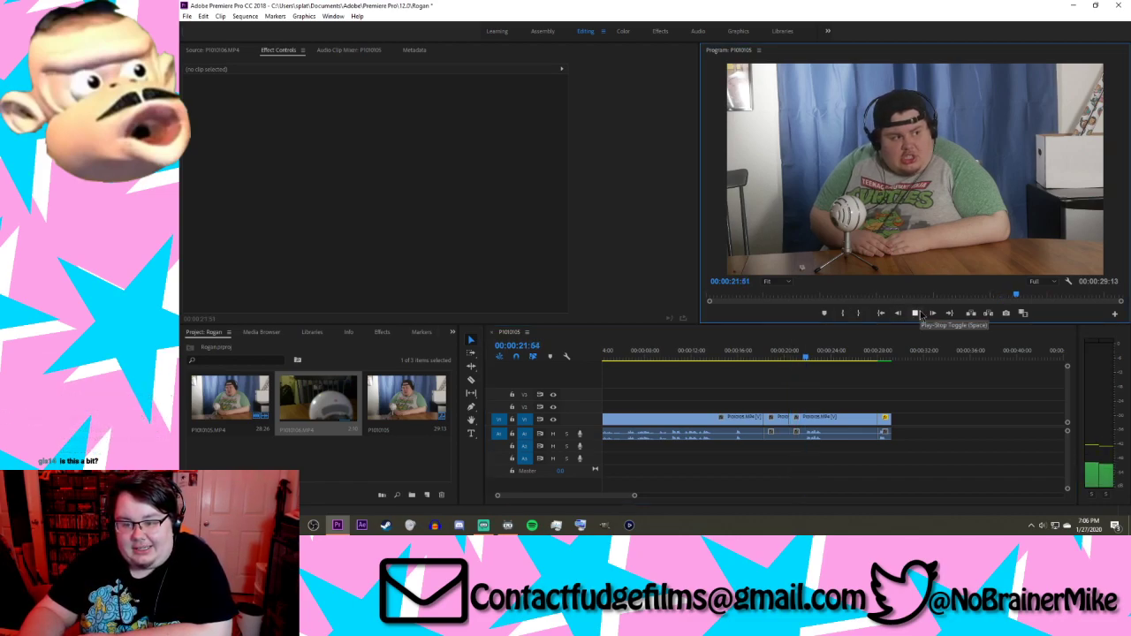
pyautogui.click(917, 314)
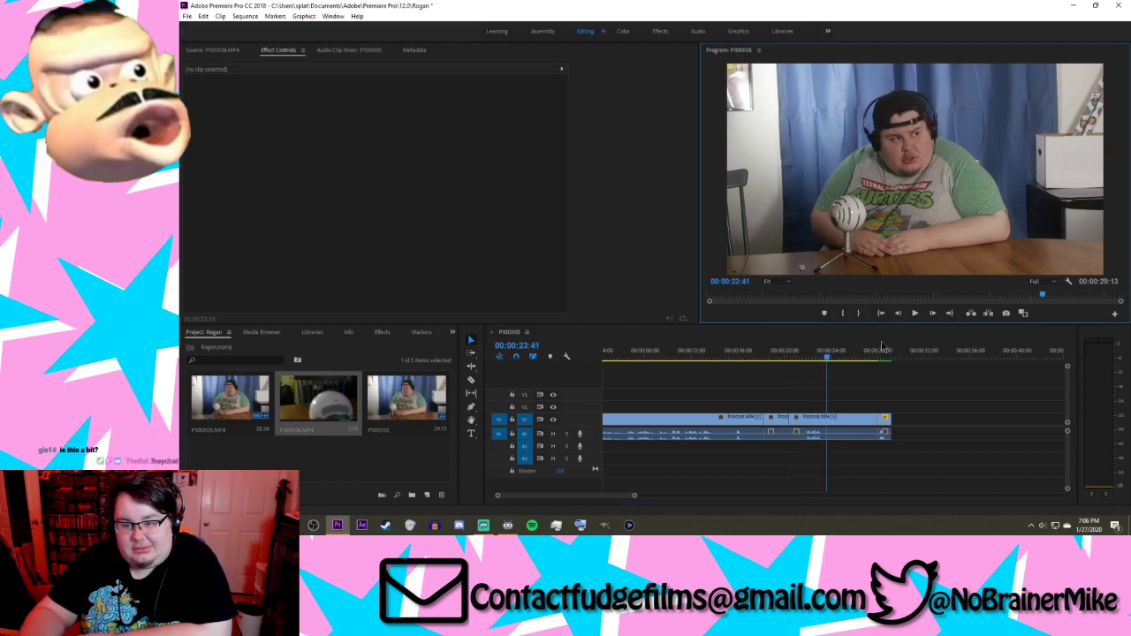
pyautogui.click(777, 358)
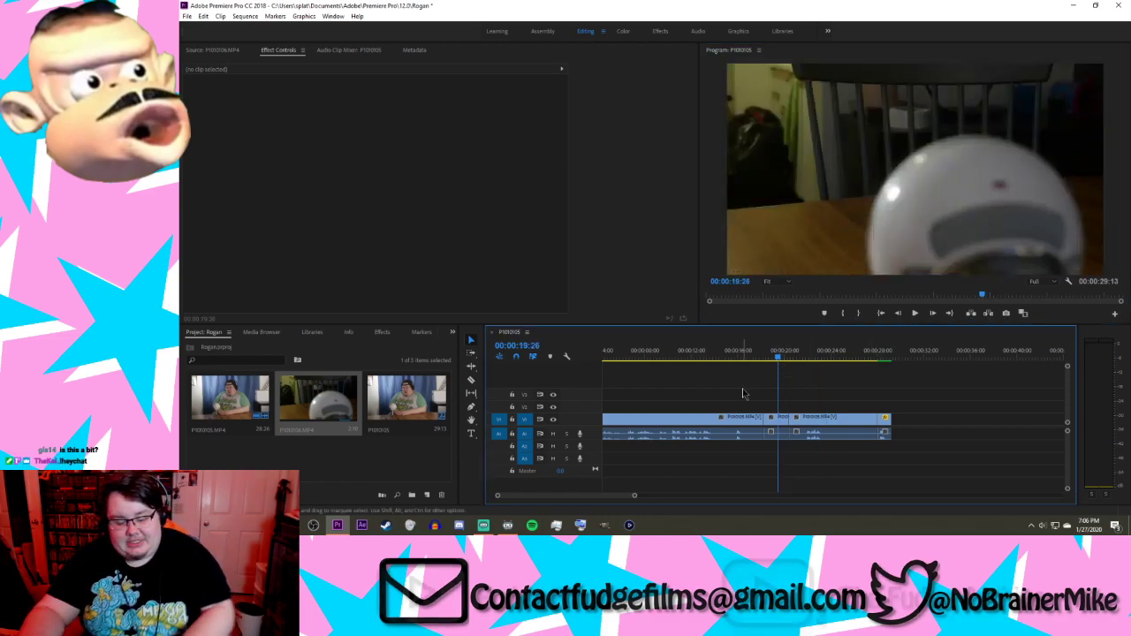
# Step: Go back to the start of the sequence and review the edit through to its last frame
pyautogui.press('-')
pyautogui.press('-')
pyautogui.press('-')
pyautogui.press('-')
pyautogui.press('=')
pyautogui.click(882, 314)
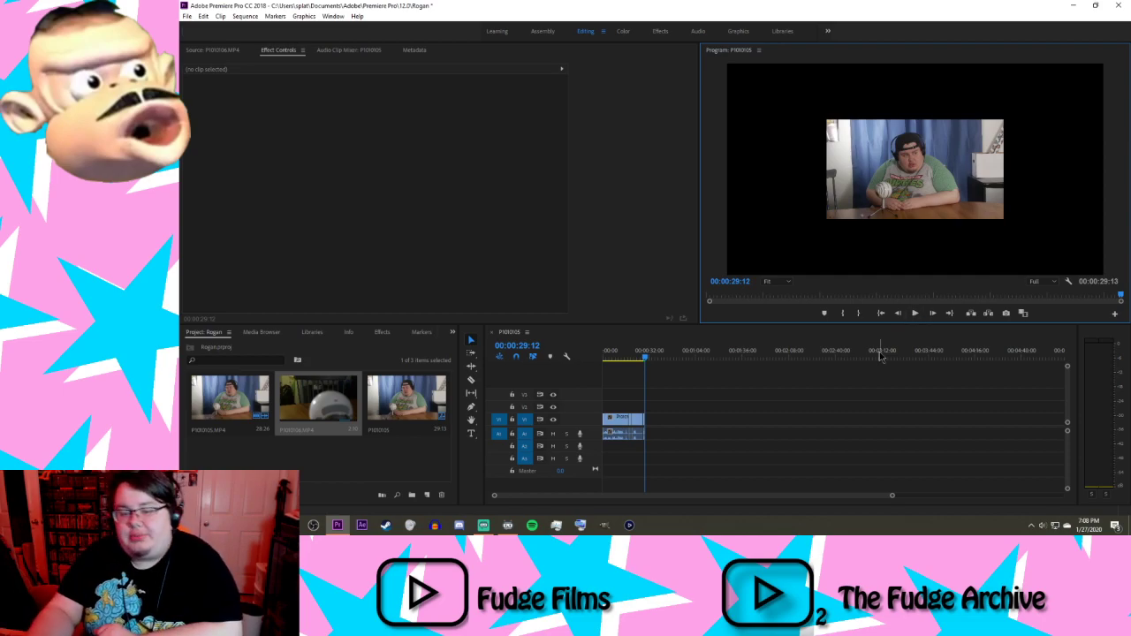
# Step: Move the playhead back to 00:00:20:37 and play the closing part of the sequence to its end
pyautogui.click(833, 381)
pyautogui.press('=')
pyautogui.press('=')
pyautogui.press('=')
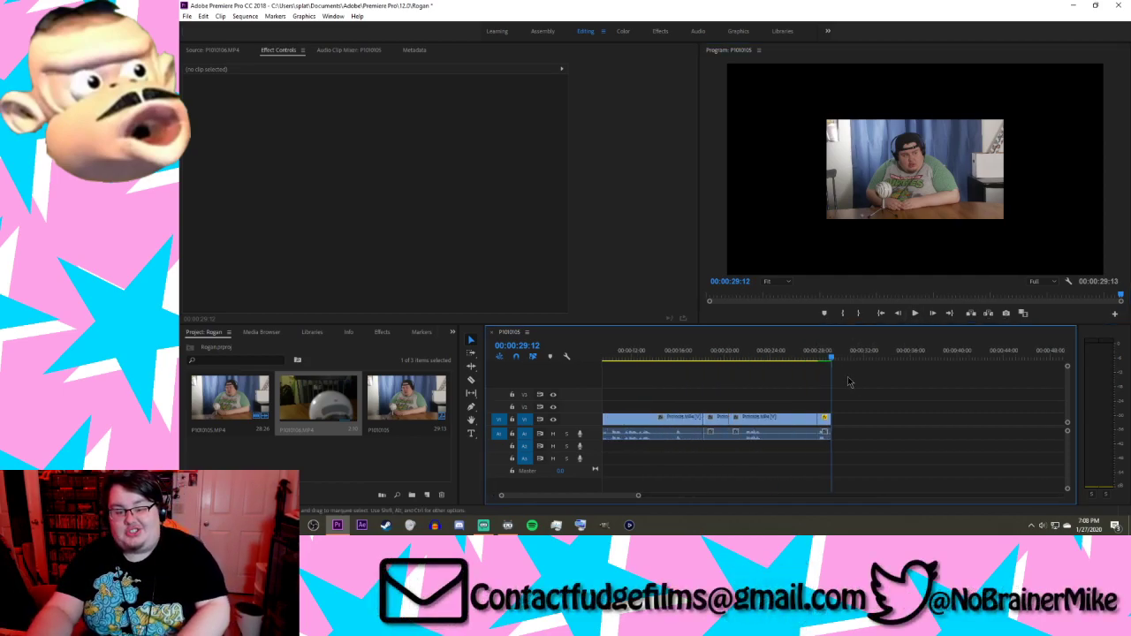
pyautogui.press('=')
pyautogui.press('=')
pyautogui.moveTo(831, 359); pyautogui.dragTo(723, 372)
pyautogui.press('-')
pyautogui.press('-')
pyautogui.press('-')
pyautogui.press('-')
pyautogui.press('=')
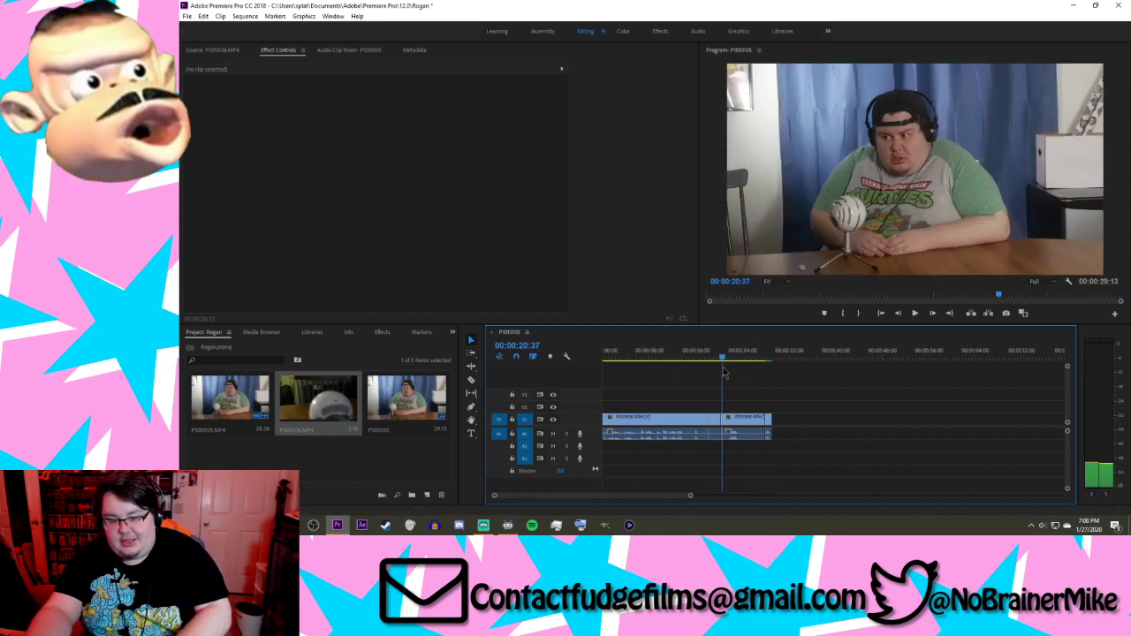
pyautogui.click(915, 313)
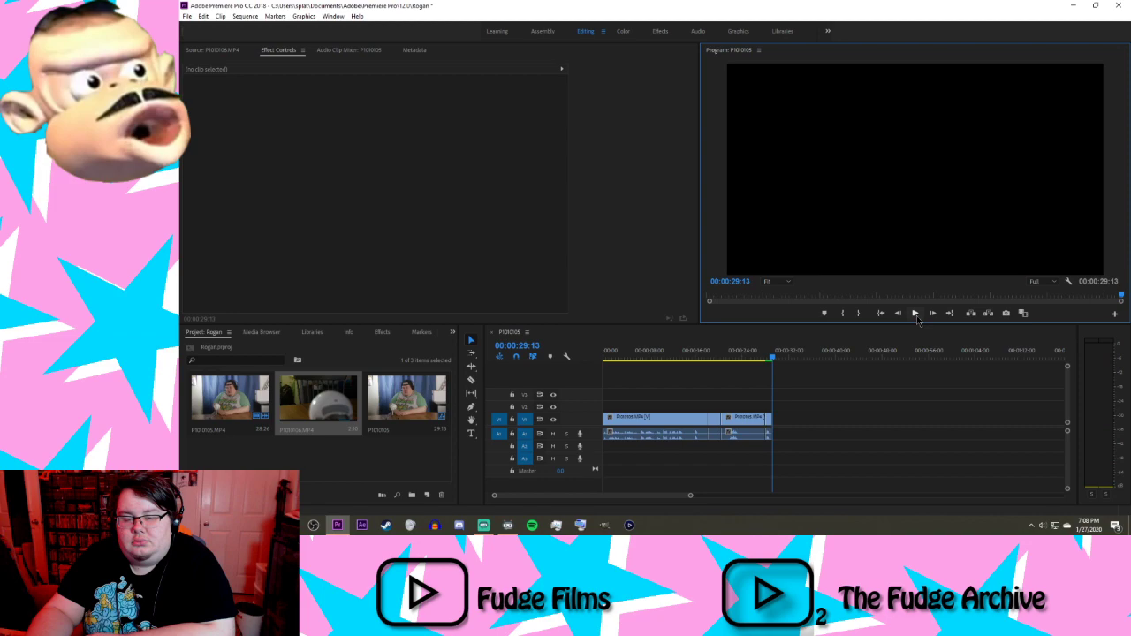
# Step: Scrub back through the final shots and park the playhead at 00:00:17:03
pyautogui.click(731, 360)
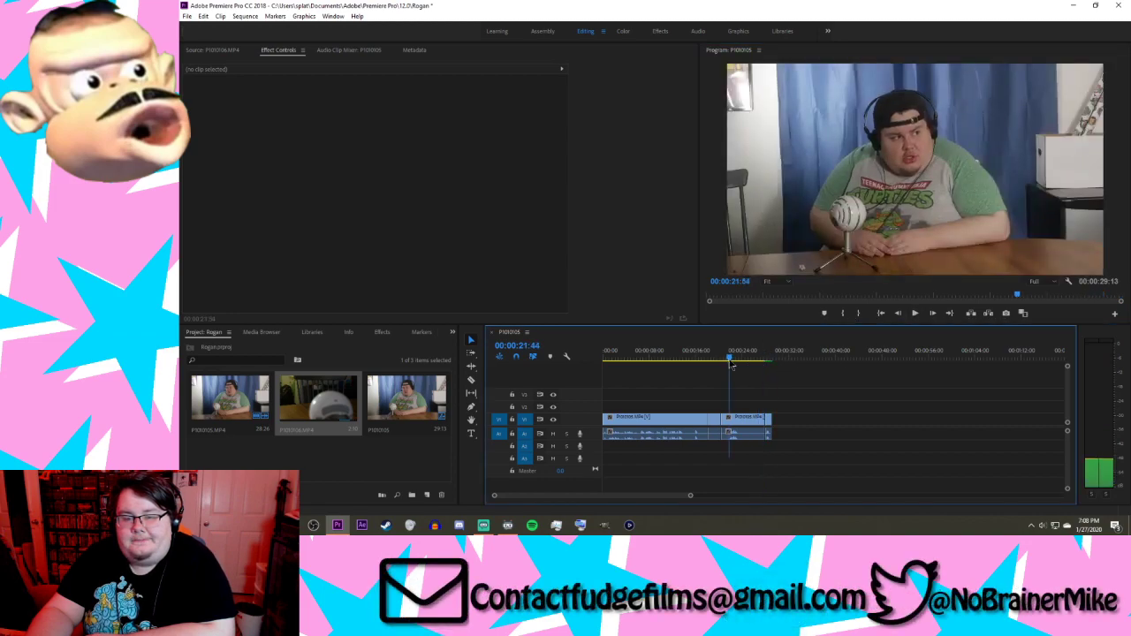
pyautogui.moveTo(731, 363); pyautogui.dragTo(704, 368)
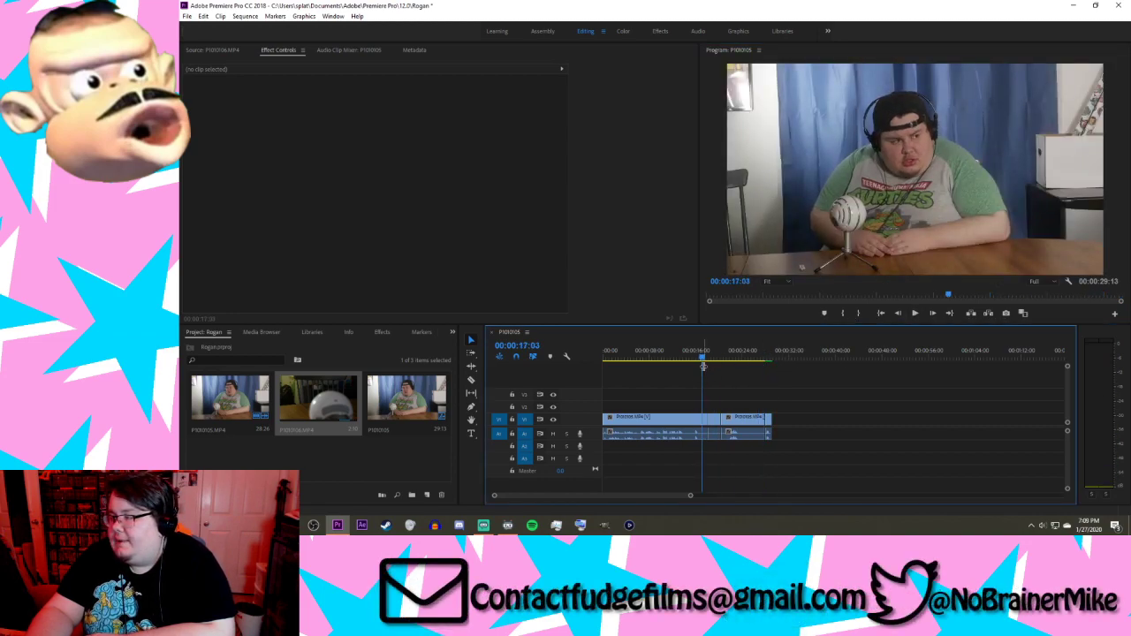
pyautogui.press('-')
pyautogui.press('-')
pyautogui.press('-')
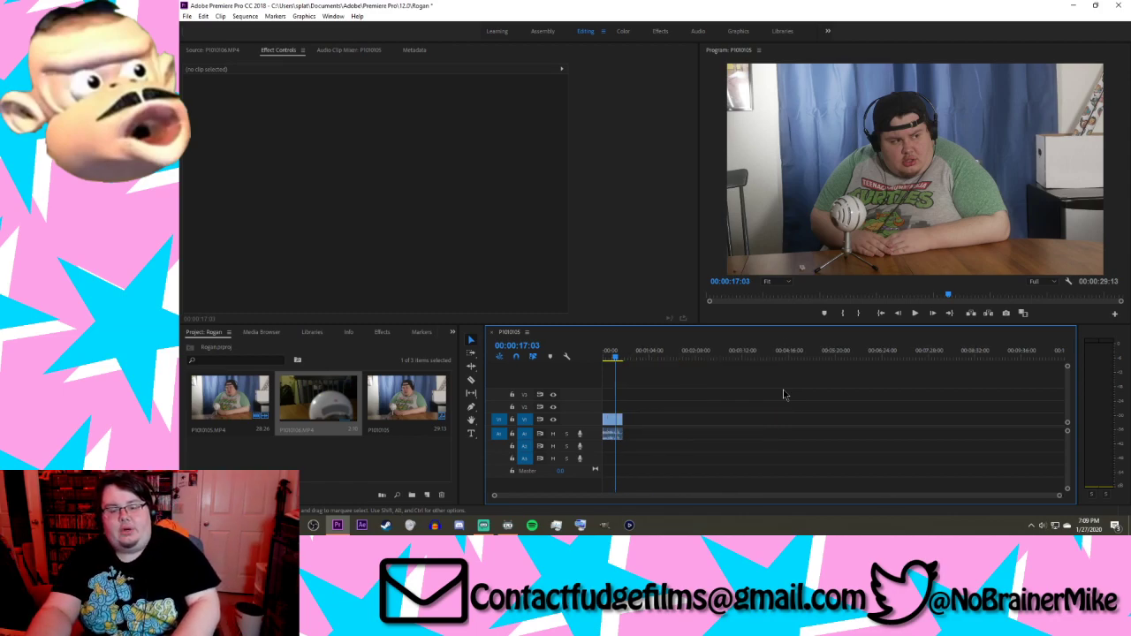
# Step: Play the whole sequence from its first frame, and finish by jumping to its last frame
pyautogui.press('=')
pyautogui.press('=')
pyautogui.click(881, 316)
pyautogui.click(881, 317)
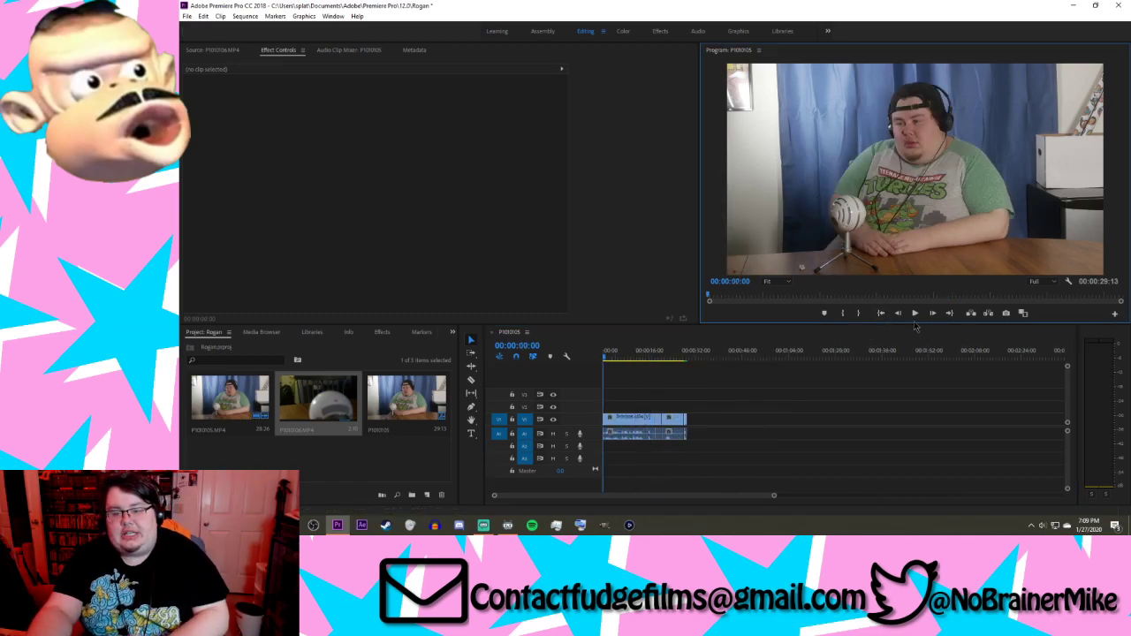
pyautogui.click(916, 318)
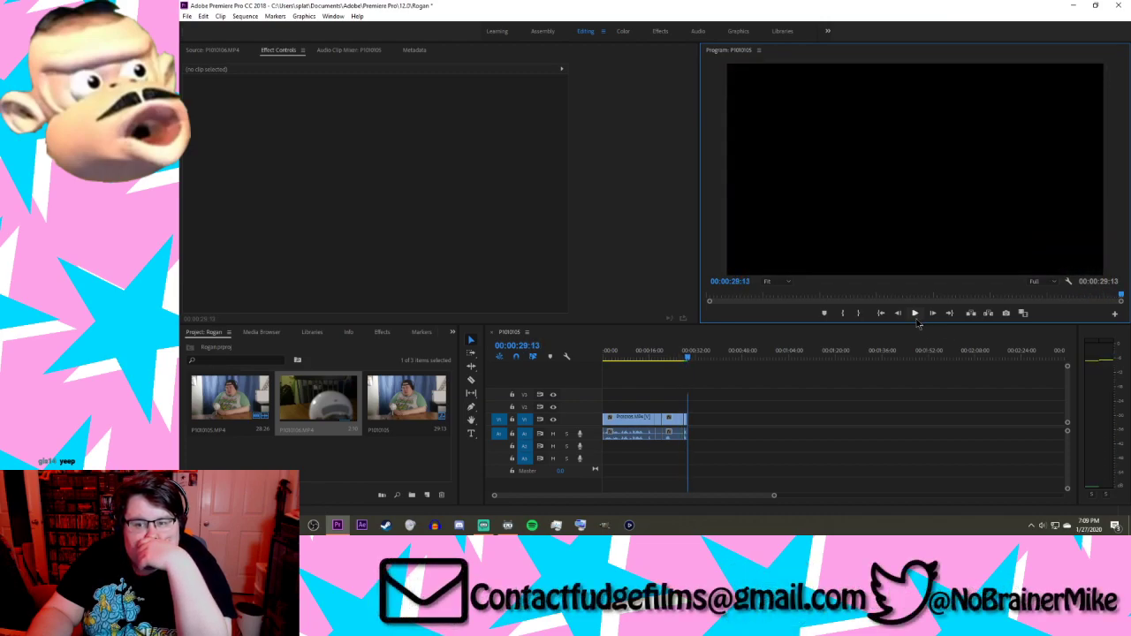
pyautogui.click(915, 317)
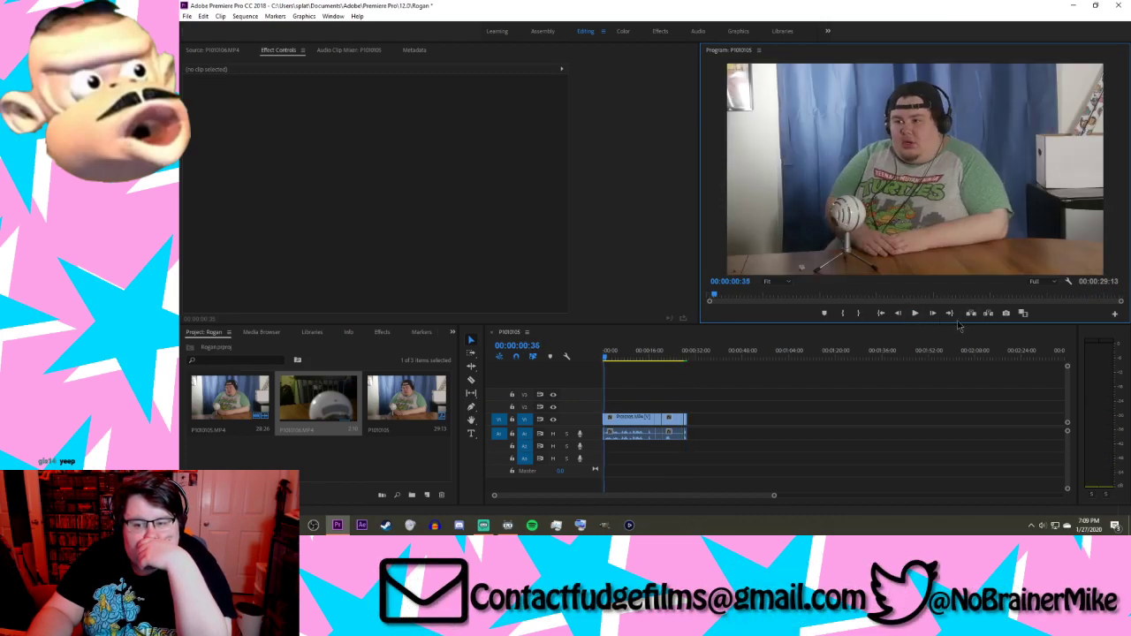
pyautogui.click(951, 315)
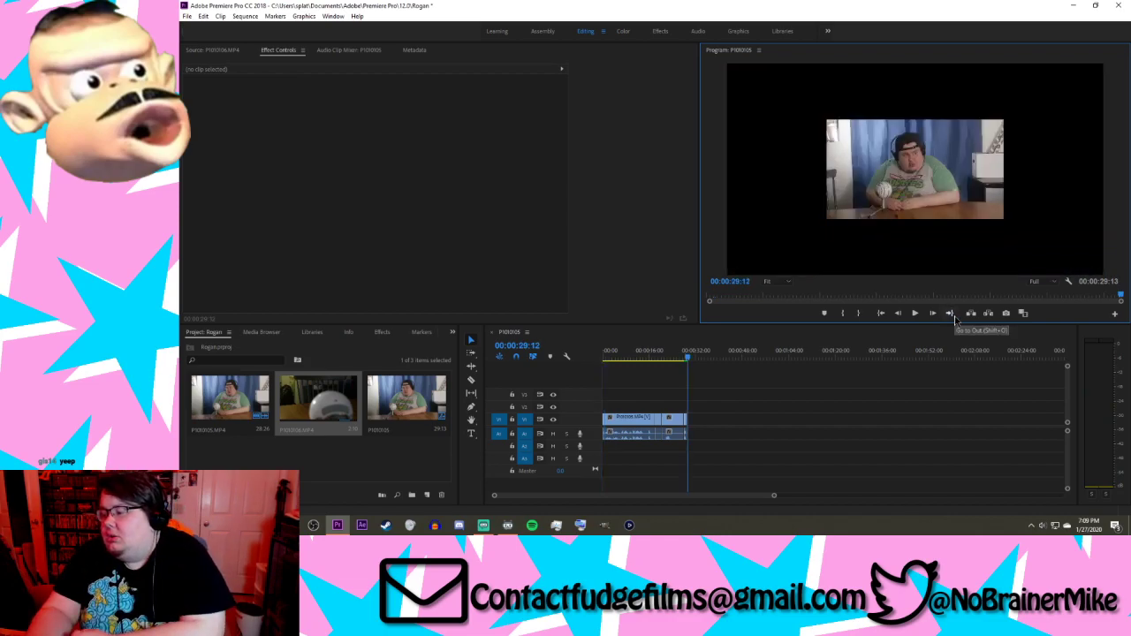
# Step: Replay the cut into the scaled-down closing shot from about 00:00:27, stopping at 00:00:29:01
pyautogui.click(881, 402)
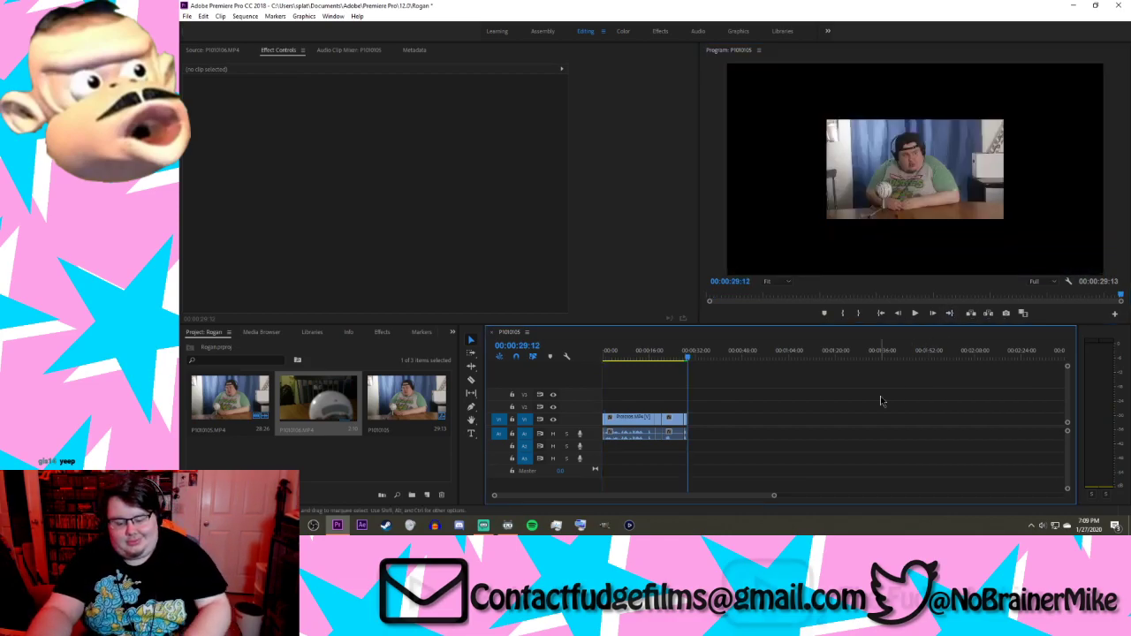
pyautogui.press('=')
pyautogui.press('=')
pyautogui.press('=')
pyautogui.press('=')
pyautogui.press('=')
pyautogui.press('=')
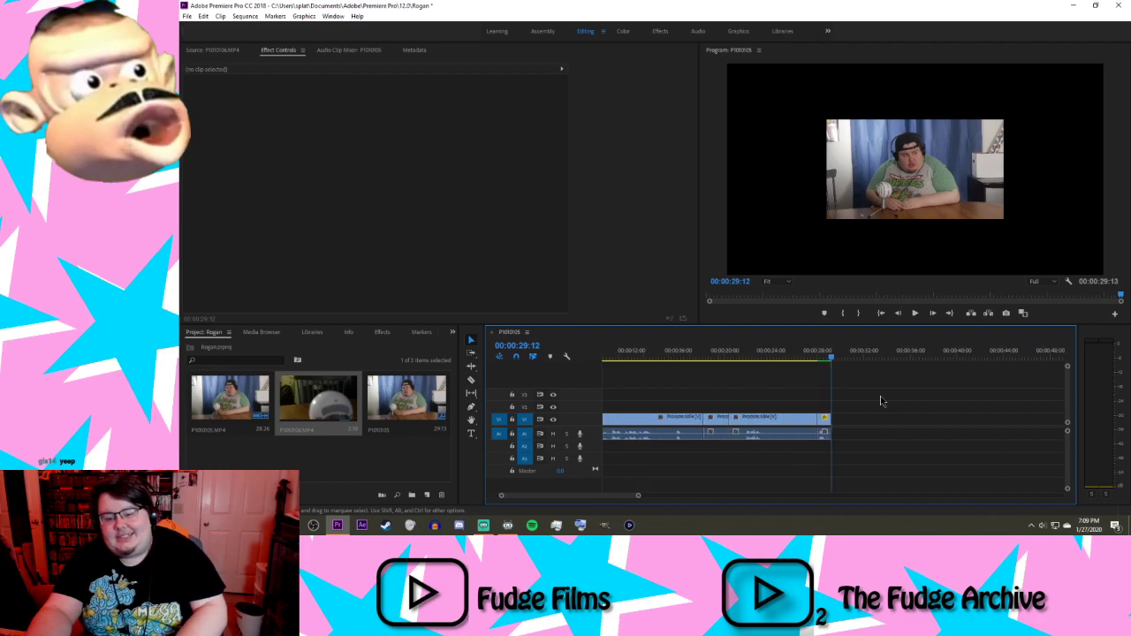
pyautogui.moveTo(775, 360); pyautogui.dragTo(698, 358)
pyautogui.moveTo(703, 404); pyautogui.dragTo(634, 403)
pyautogui.click(915, 313)
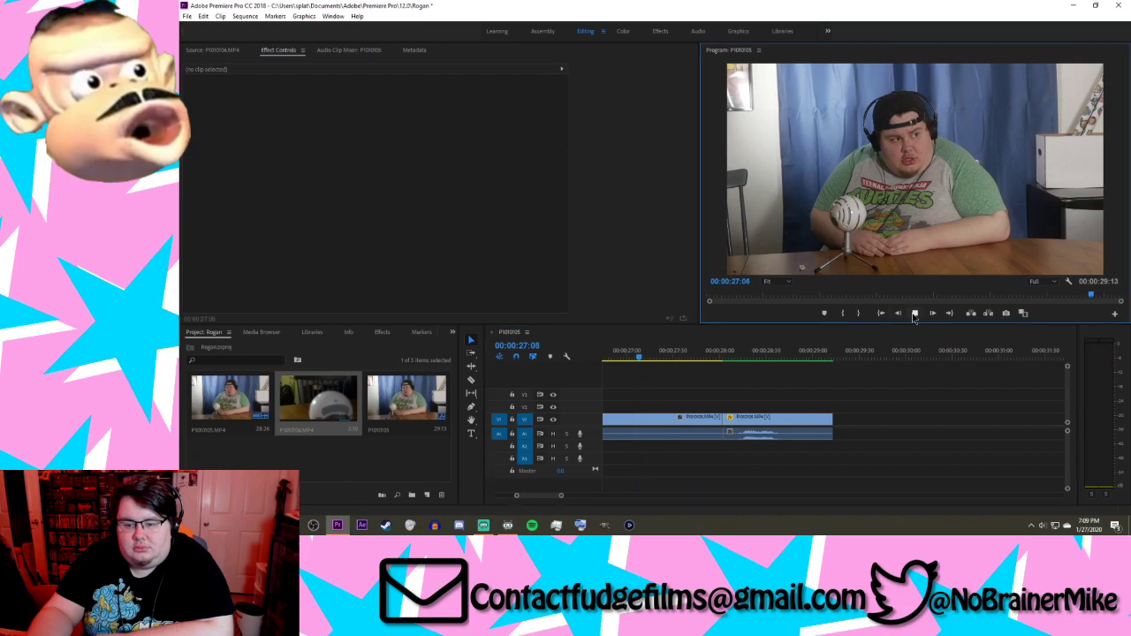
pyautogui.click(914, 314)
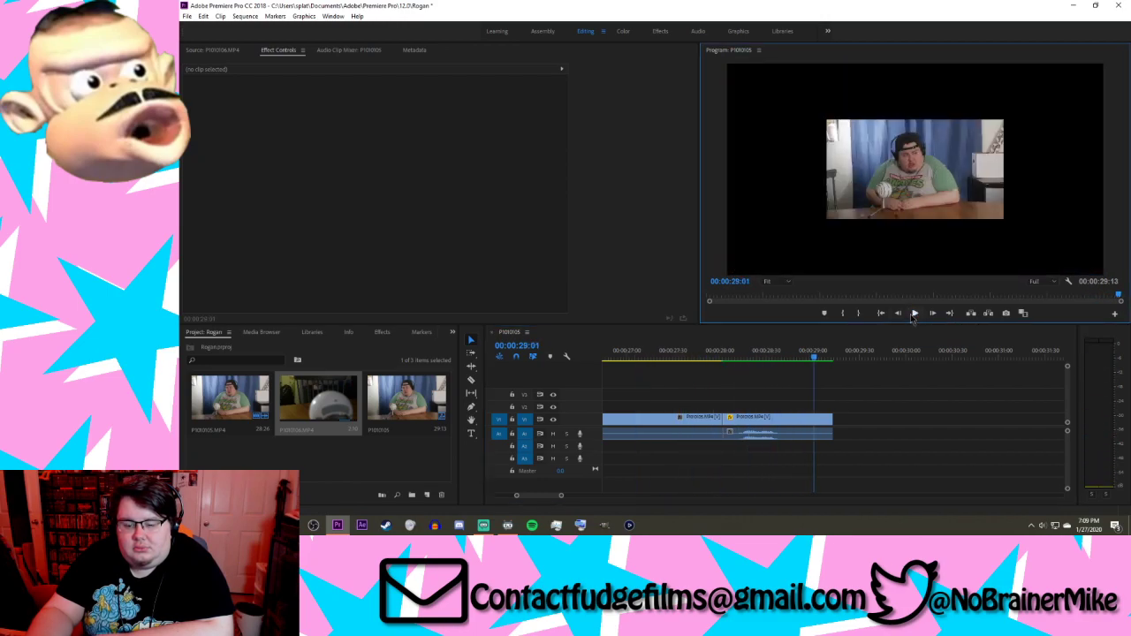
# Step: Delete the scaled-down closing clip, video and audio, from the end of the sequence
pyautogui.press('-')
pyautogui.press('-')
pyautogui.press('-')
pyautogui.press('-')
pyautogui.press('-')
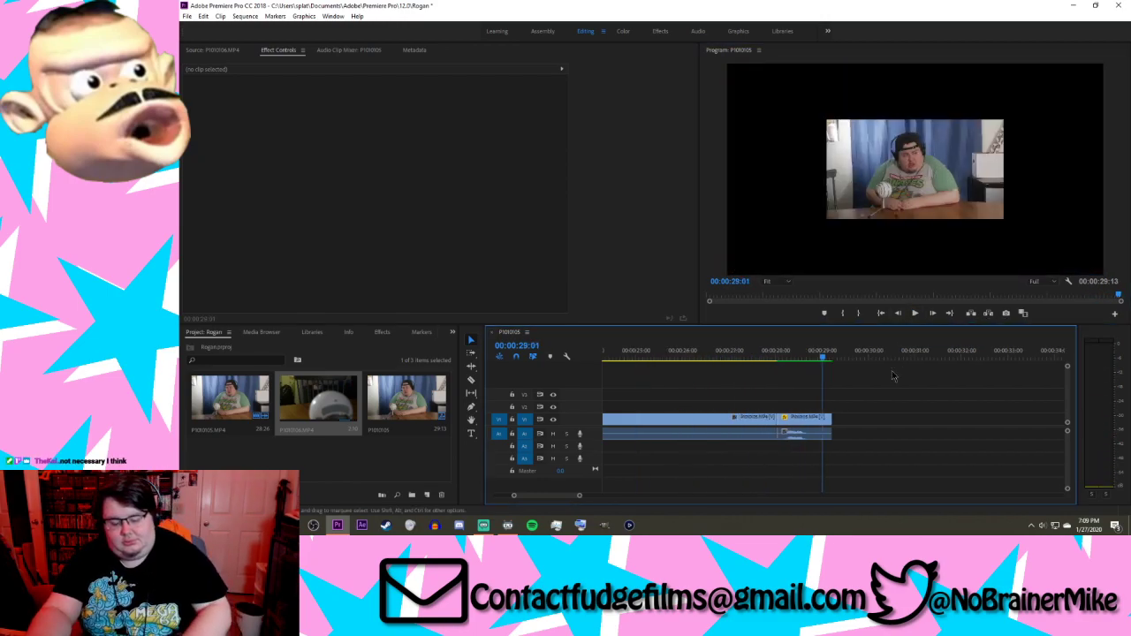
pyautogui.press('=')
pyautogui.press('=')
pyautogui.press('=')
pyautogui.press('=')
pyautogui.press('=')
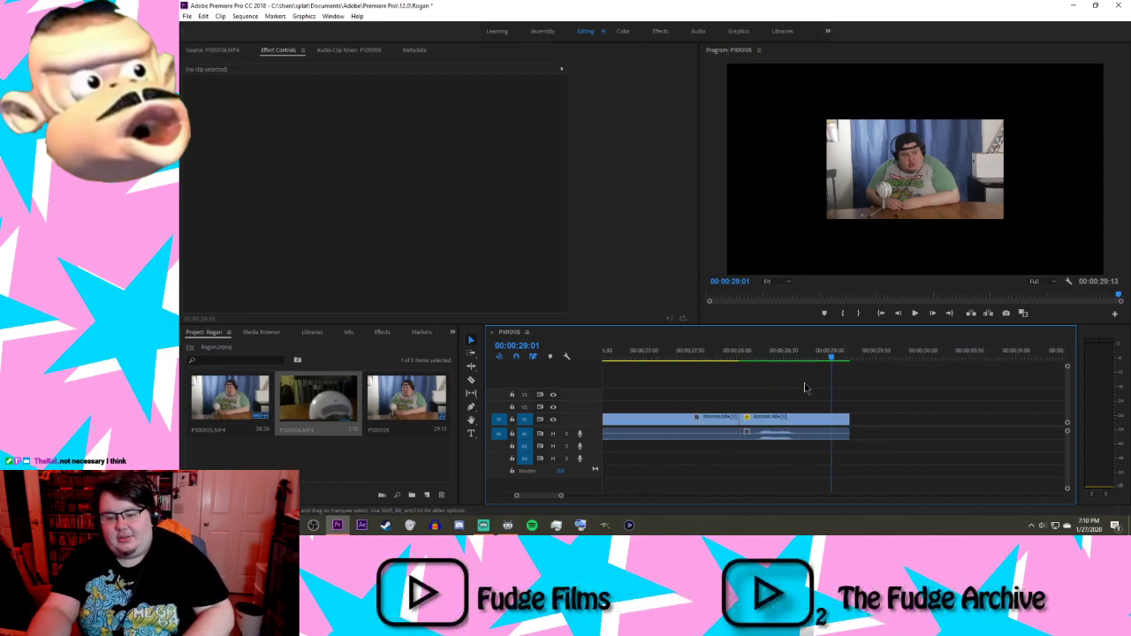
pyautogui.moveTo(802, 384); pyautogui.dragTo(829, 486)
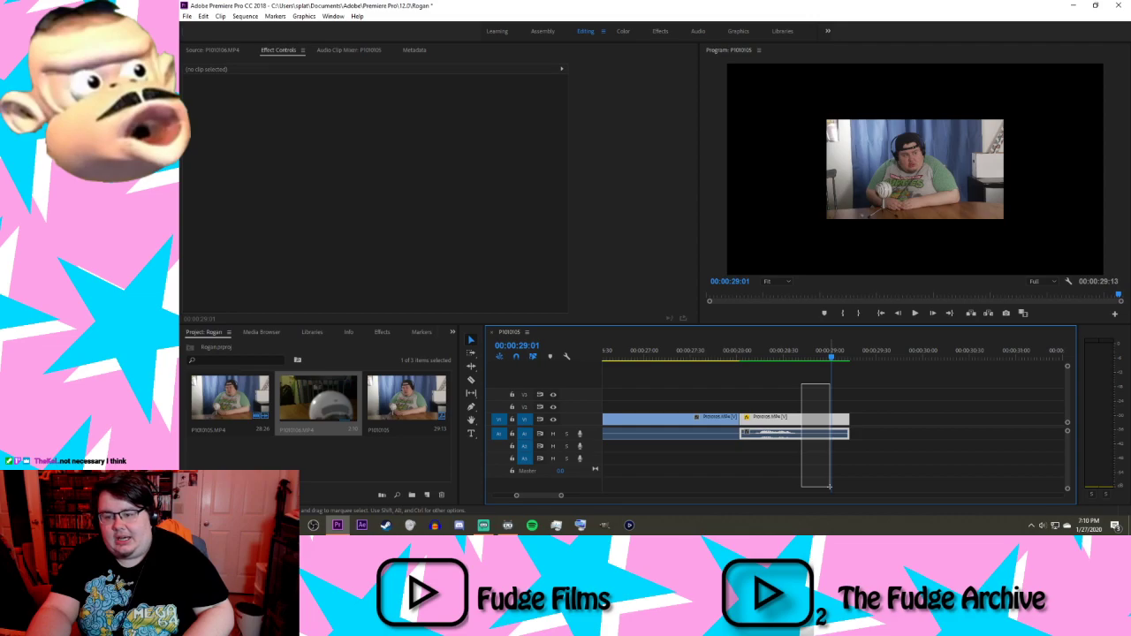
pyautogui.moveTo(829, 486); pyautogui.dragTo(829, 486)
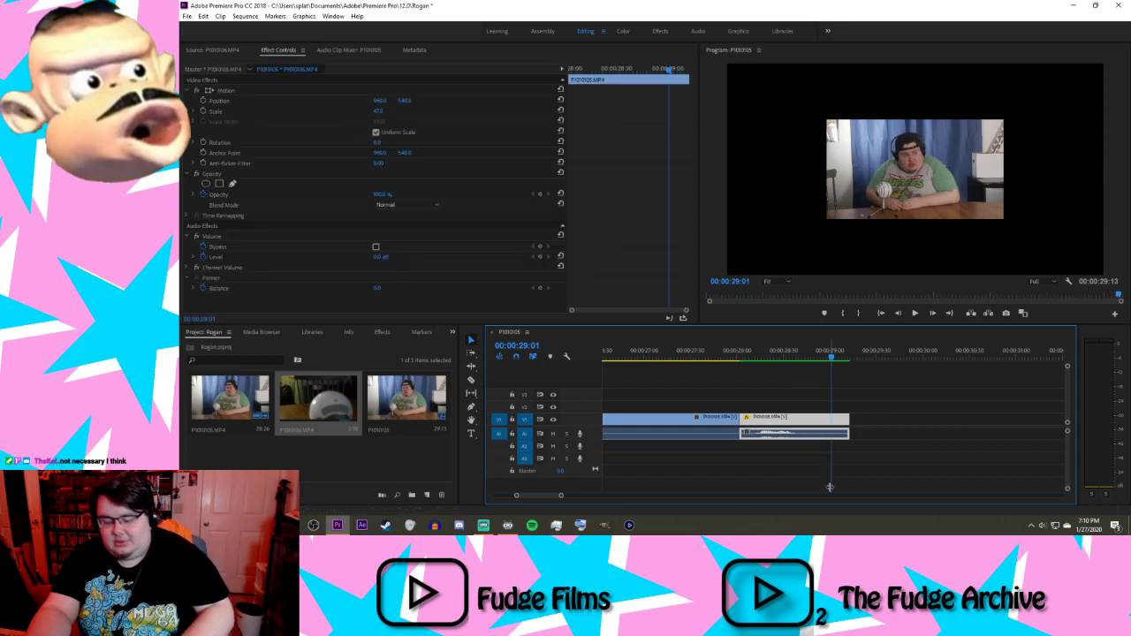
pyautogui.press('Delete')
pyautogui.press('-')
pyautogui.press('-')
pyautogui.press('-')
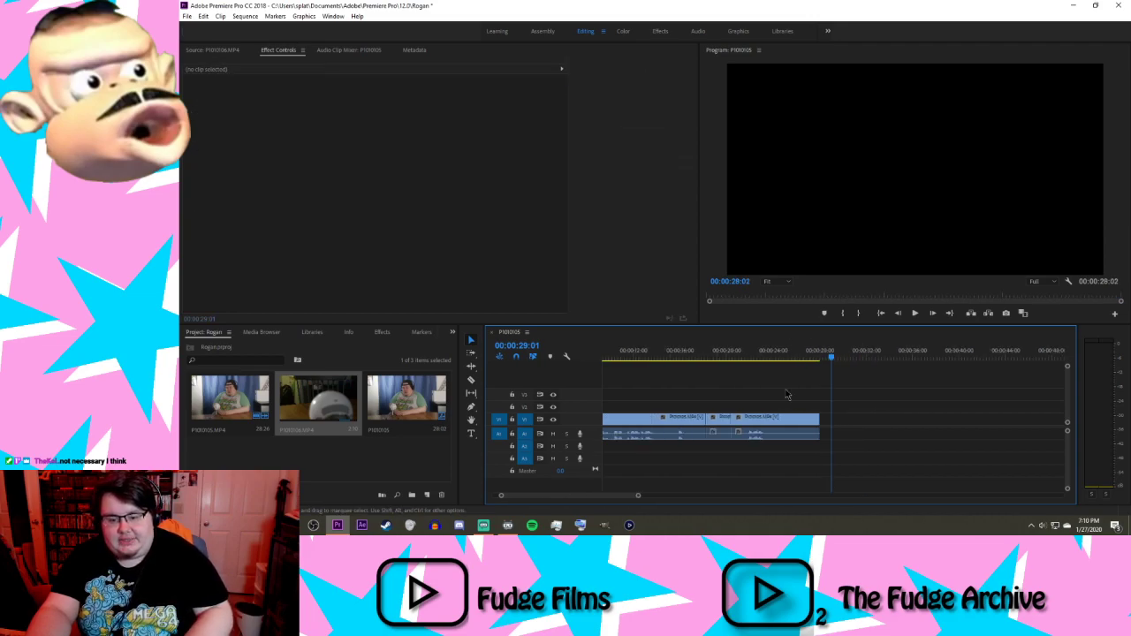
# Step: Play the last remaining seated-speaker shot from 00:00:20:25 and stop at 00:00:23:44
pyautogui.moveTo(766, 357); pyautogui.dragTo(732, 368)
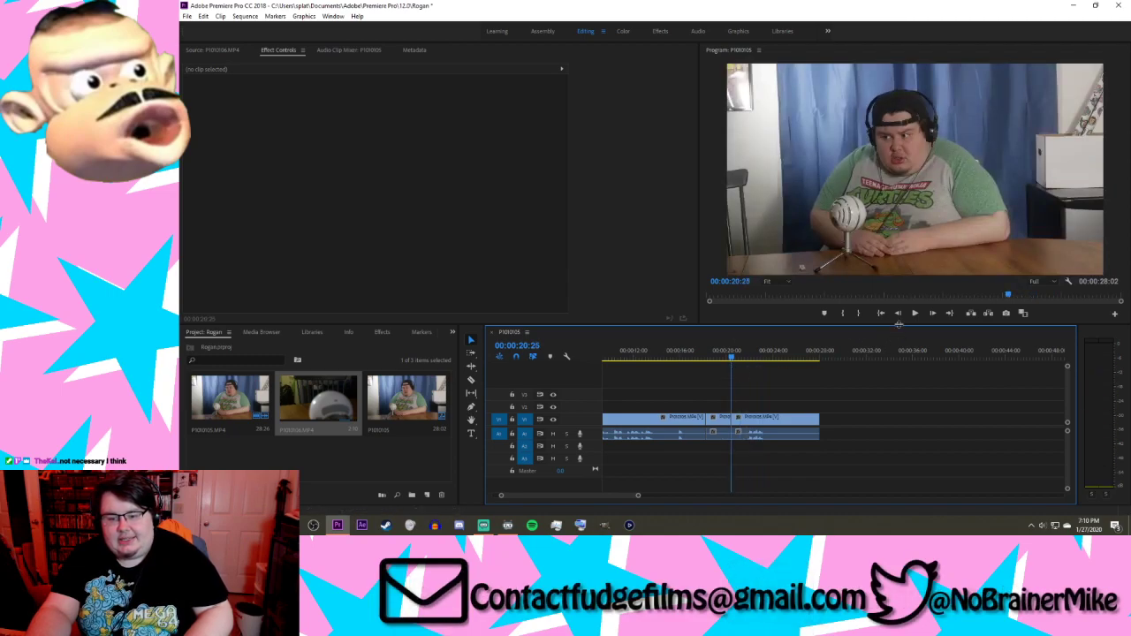
pyautogui.click(915, 313)
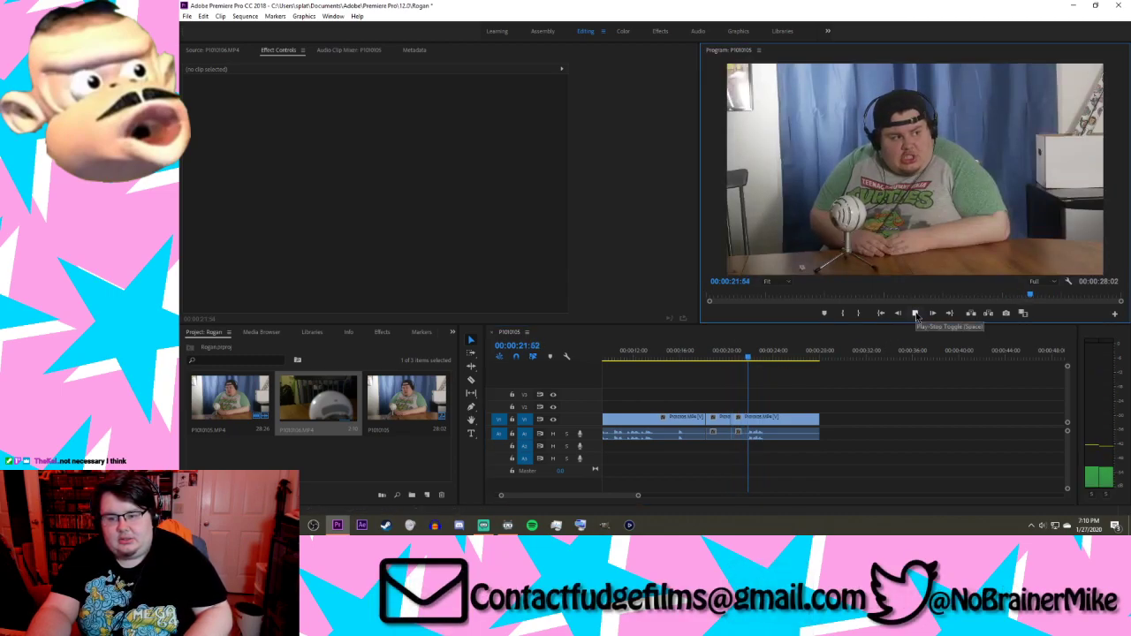
pyautogui.click(916, 313)
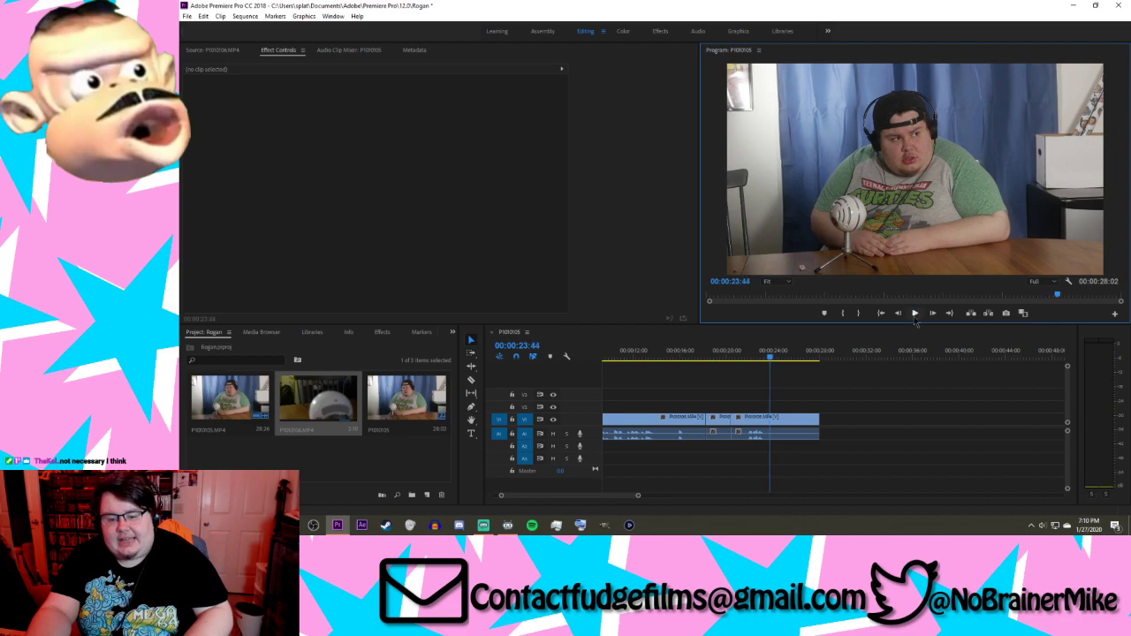
pyautogui.click(915, 422)
pyautogui.scroll(-3, 915, 421)
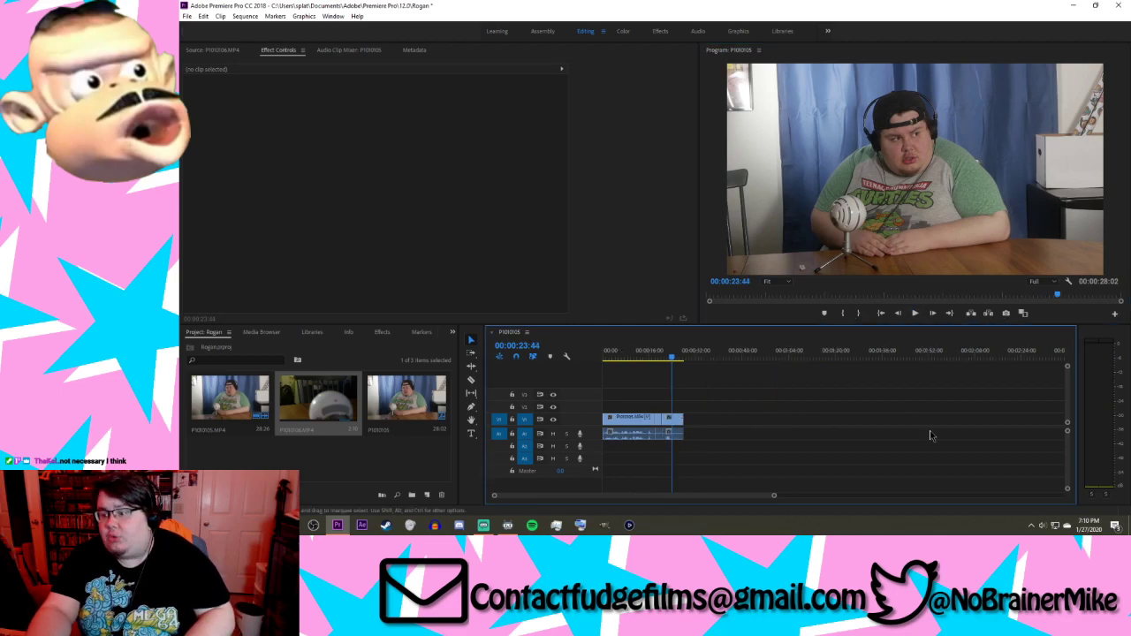
pyautogui.scroll(5, 930, 435)
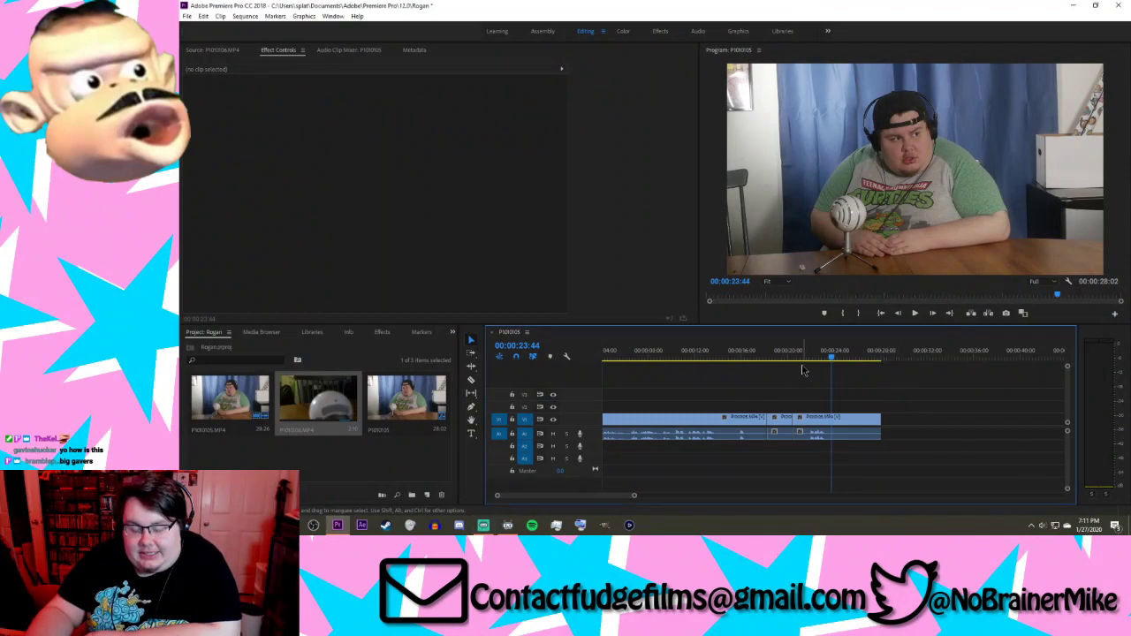
# Step: Check the microphone close-up at 00:00:19:41, and replay the following seated-speaker shot from about 00:00:21 to 00:00:23:51
pyautogui.moveTo(808, 357); pyautogui.dragTo(784, 416)
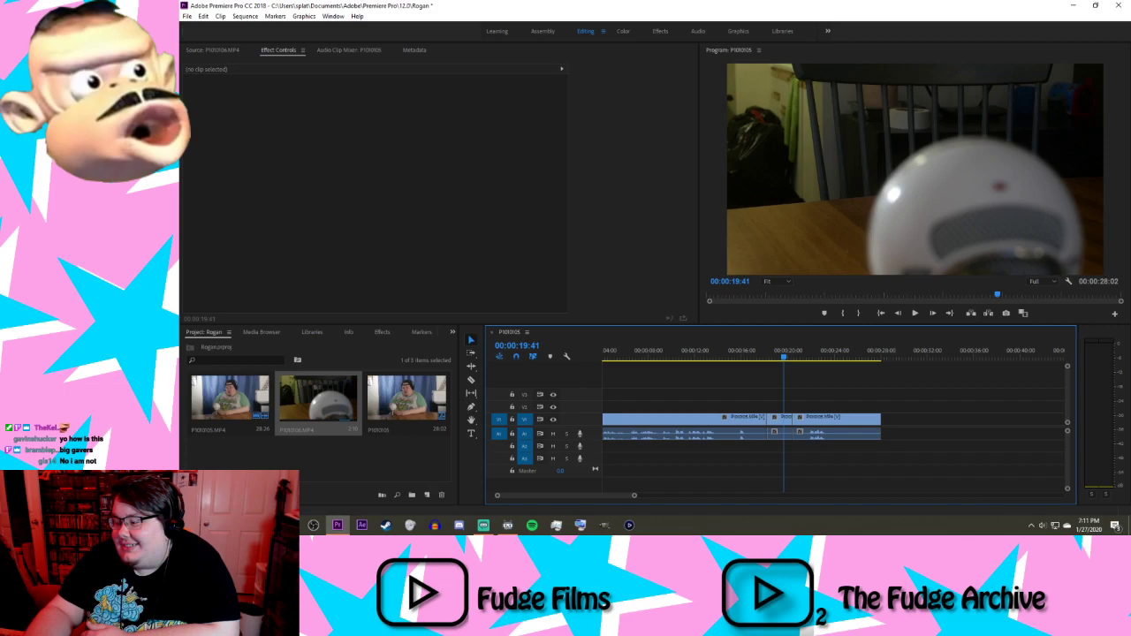
pyautogui.hotkey('alt', 'Tab')
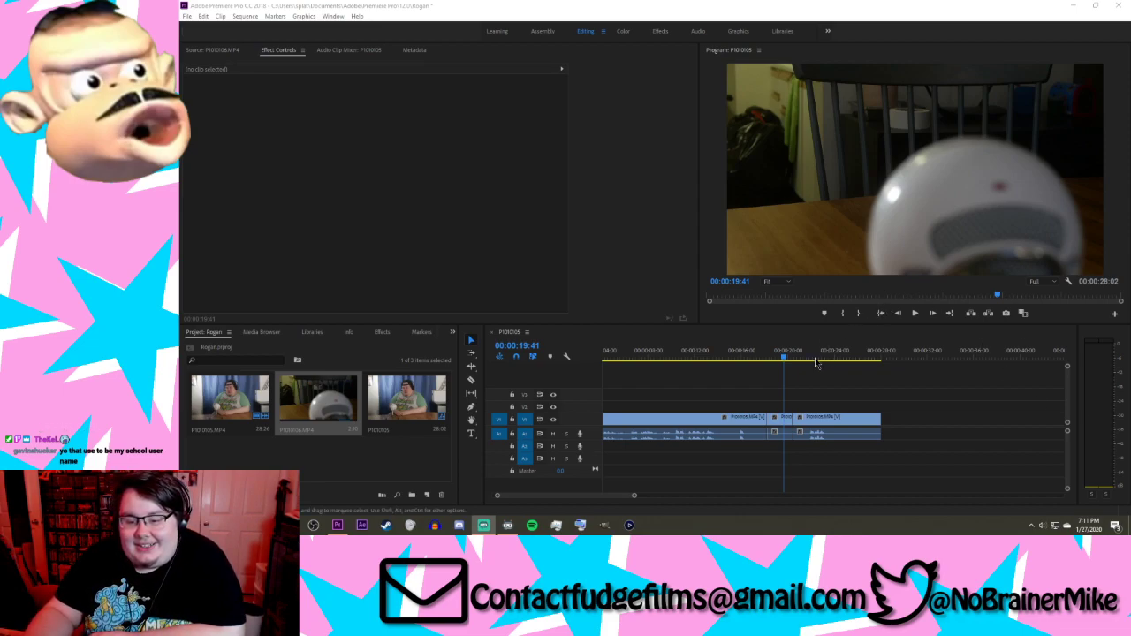
pyautogui.moveTo(816, 362); pyautogui.dragTo(803, 394)
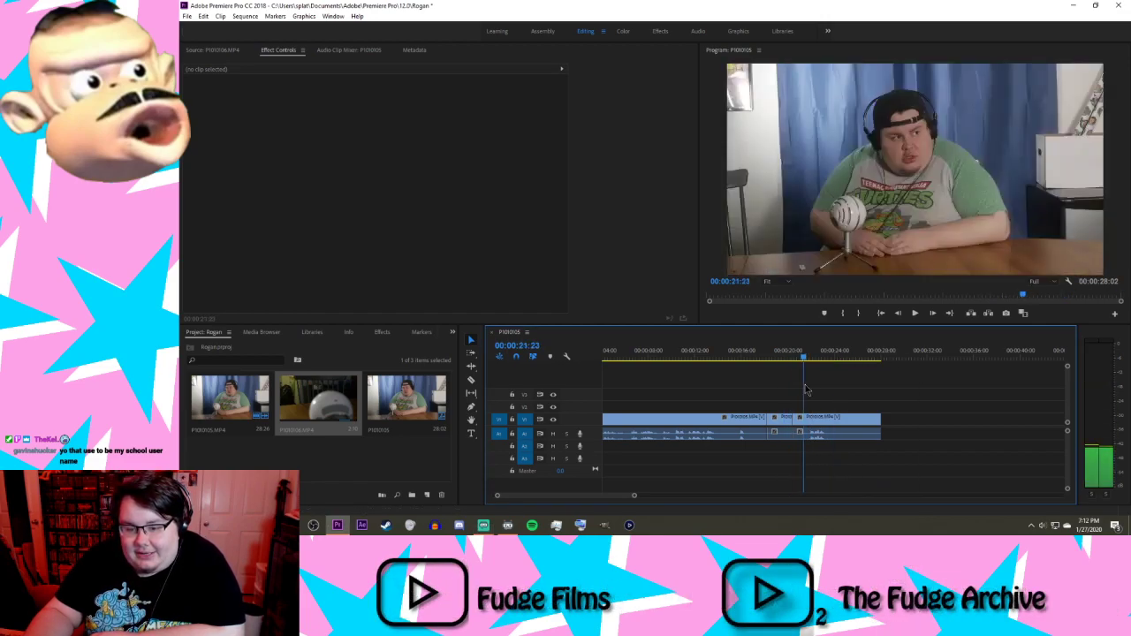
pyautogui.click(915, 314)
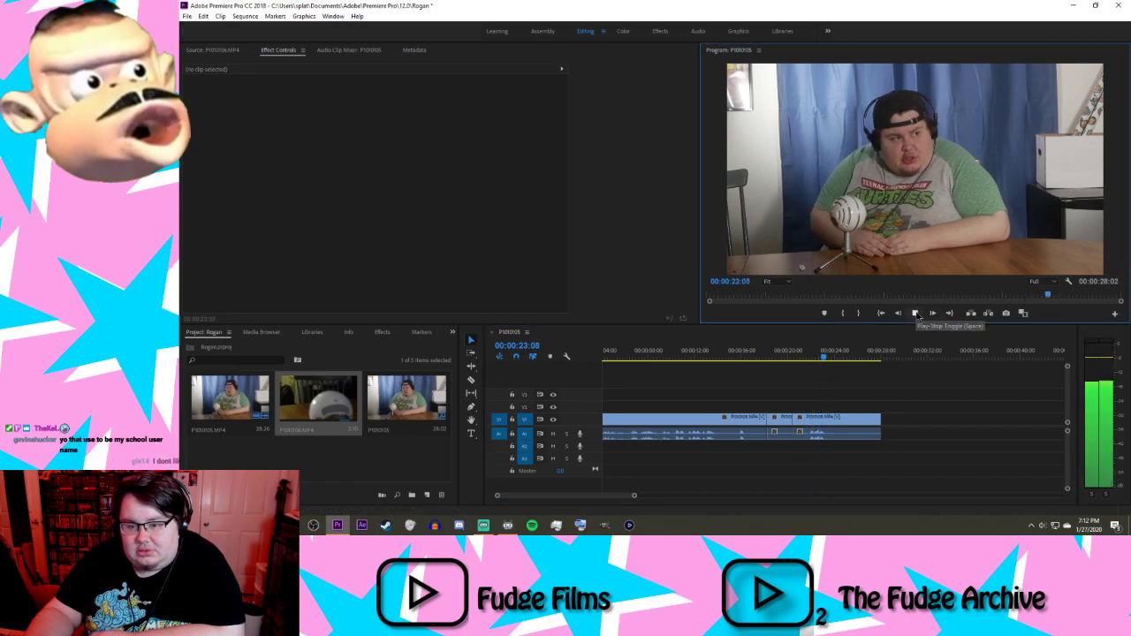
pyautogui.click(916, 313)
pyautogui.click(740, 401)
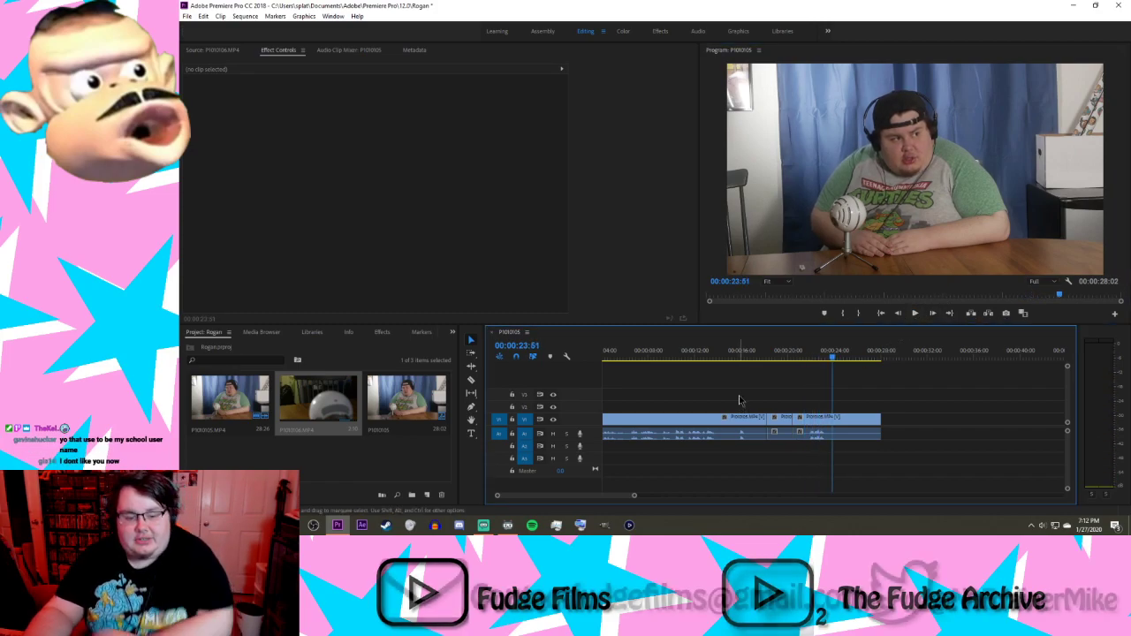
# Step: Save the Rogan project and return the playhead to the start, with the whole sequence fitted in view
pyautogui.hotkey('ctrl', 's')
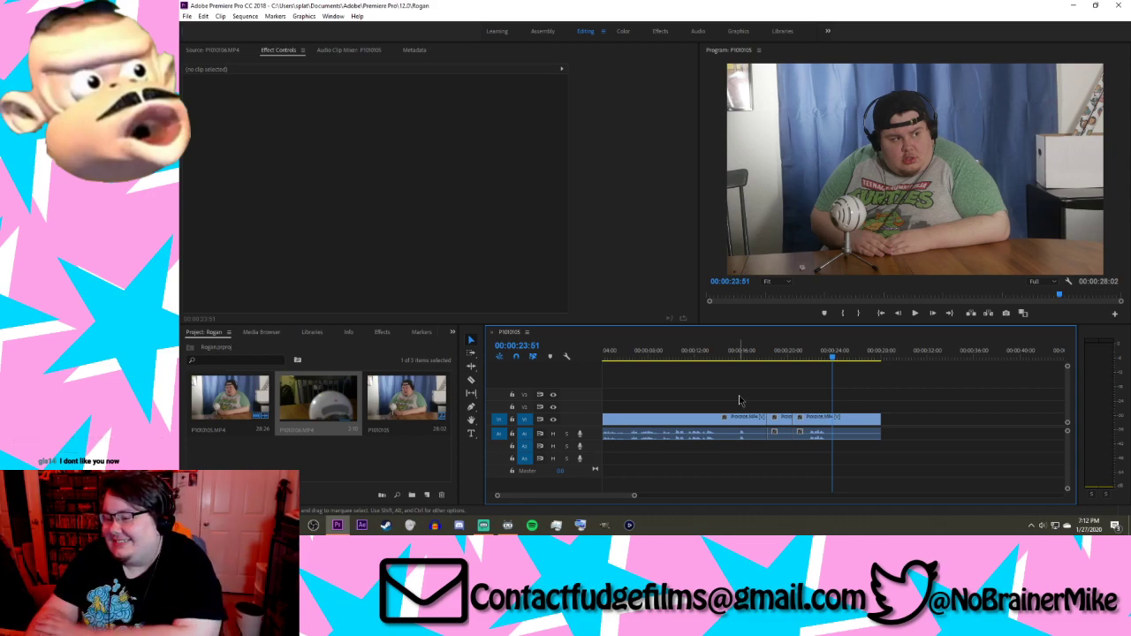
pyautogui.press('-')
pyautogui.press('-')
pyautogui.press('-')
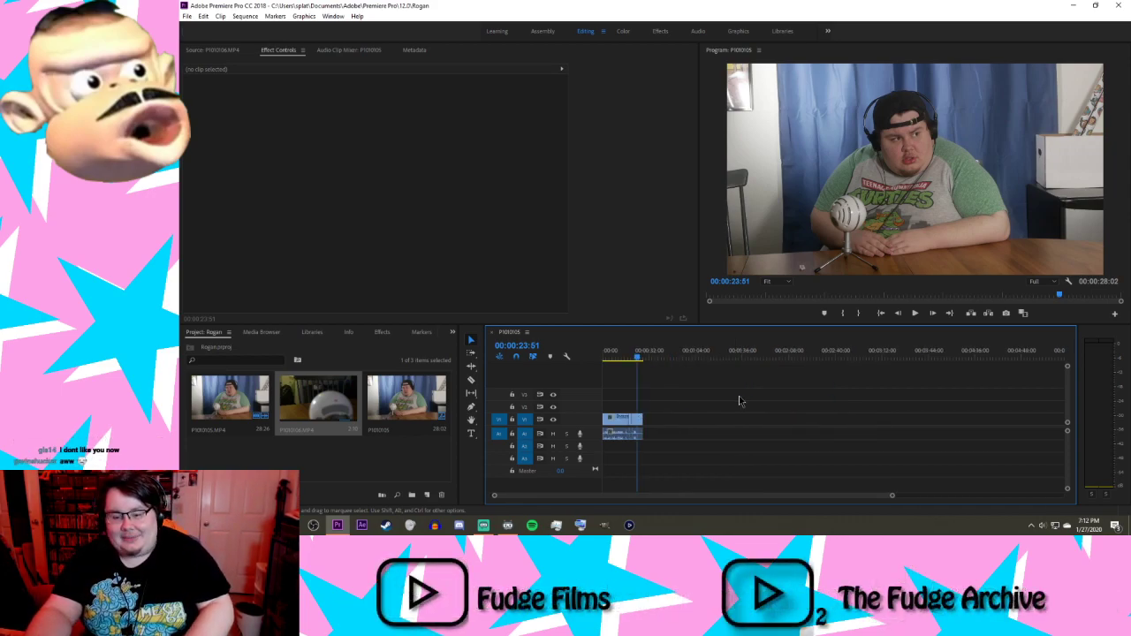
pyautogui.press('=')
pyautogui.press('=')
pyautogui.press('=')
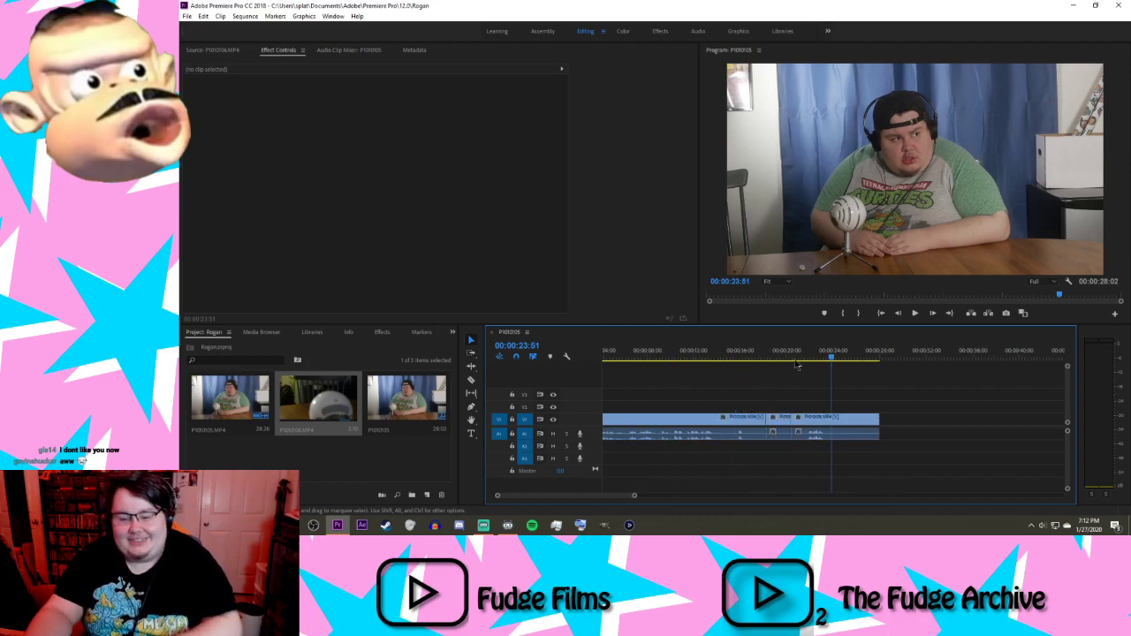
pyautogui.press('-')
pyautogui.press('Home')
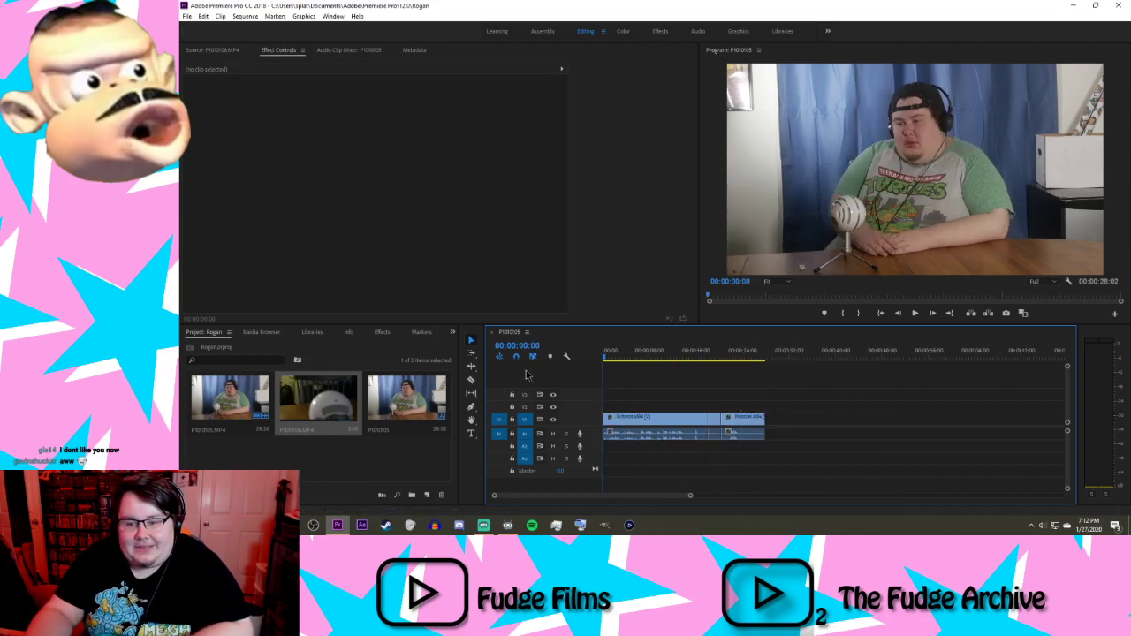
pyautogui.press('=')
pyautogui.press('=')
pyautogui.press('-')
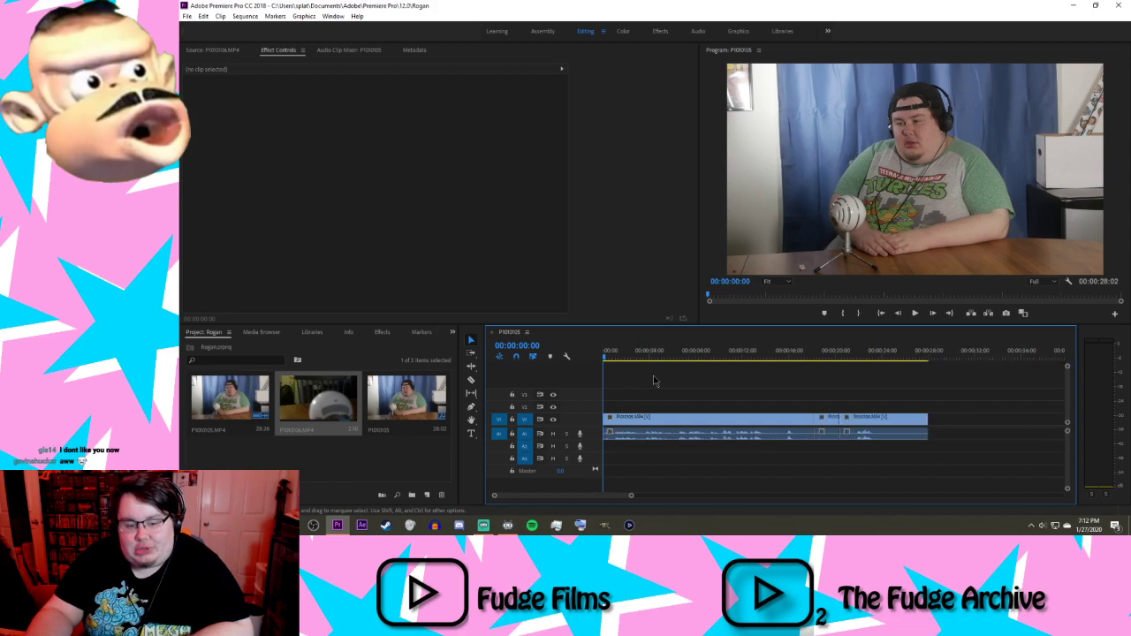
# Step: Save the project under the new name "Rogan clean" in the 12.0 folder, without replacing the existing Rogan file
pyautogui.click(186, 16)
pyautogui.click(206, 142)
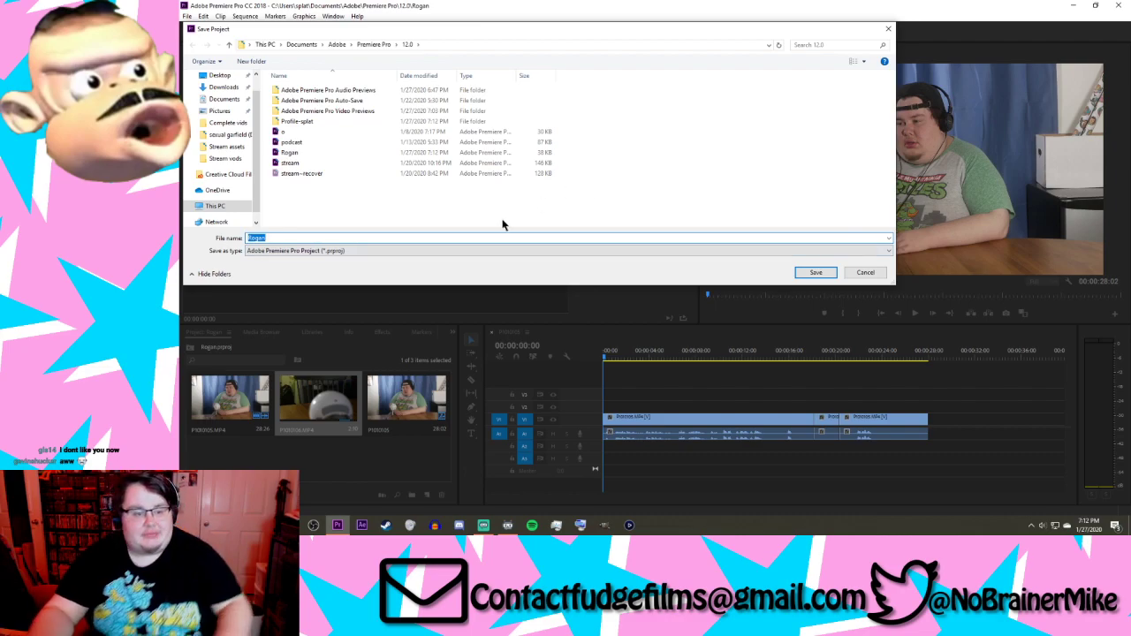
pyautogui.press('Return')
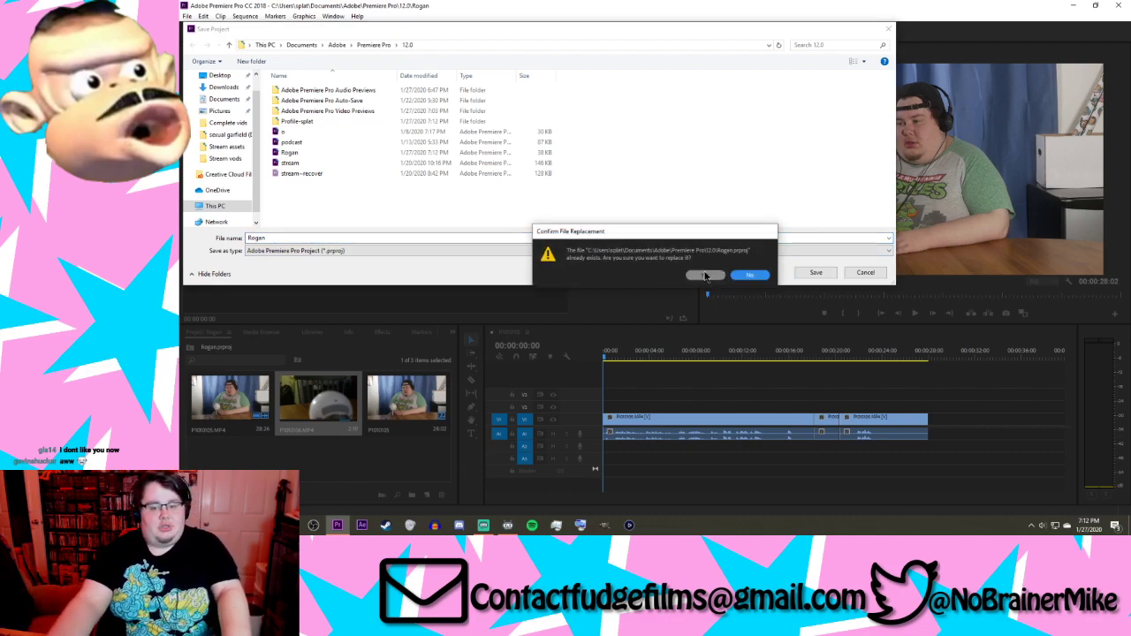
pyautogui.click(749, 275)
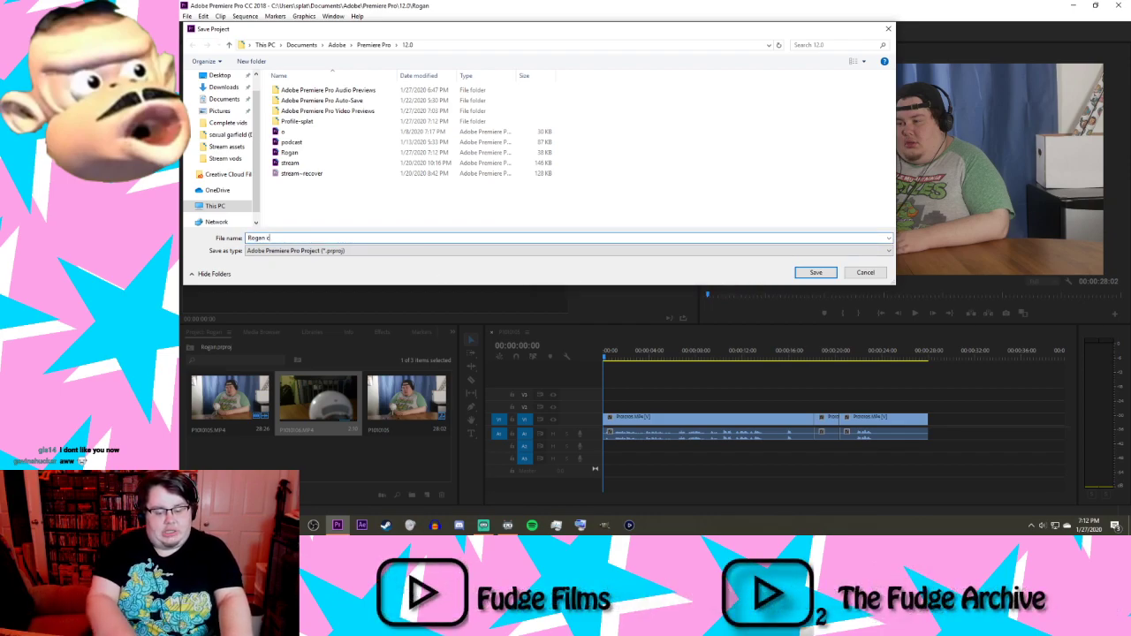
pyautogui.write('clean')
pyautogui.press('Return')
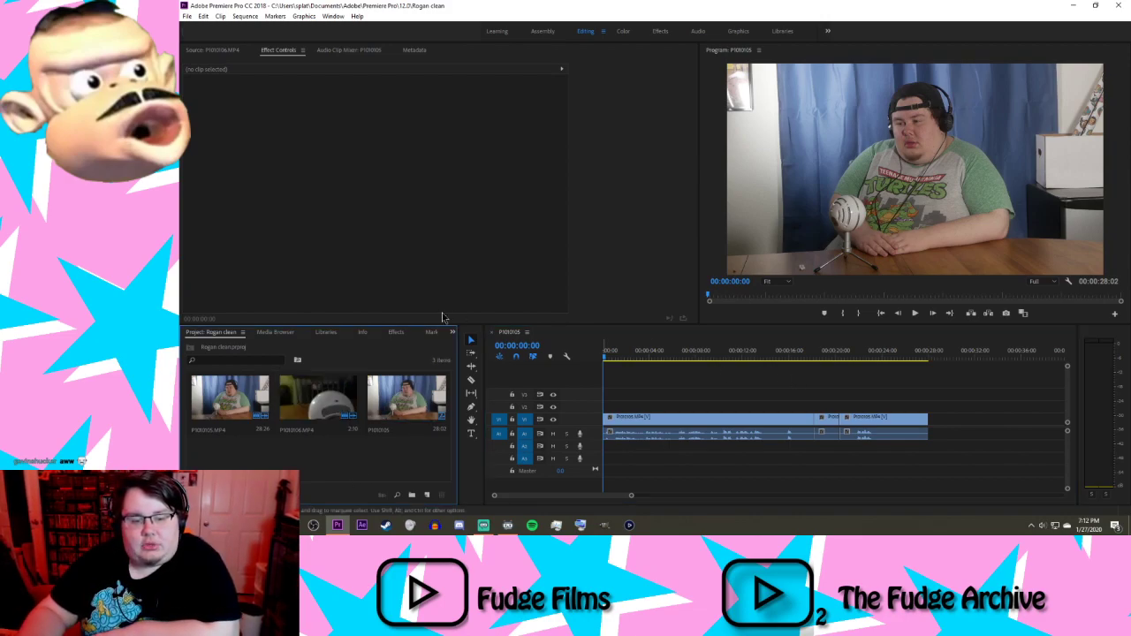
# Step: Search the effects for "key" and apply Color Key to the first clip on the V1 track
pyautogui.click(397, 332)
pyautogui.click(262, 344)
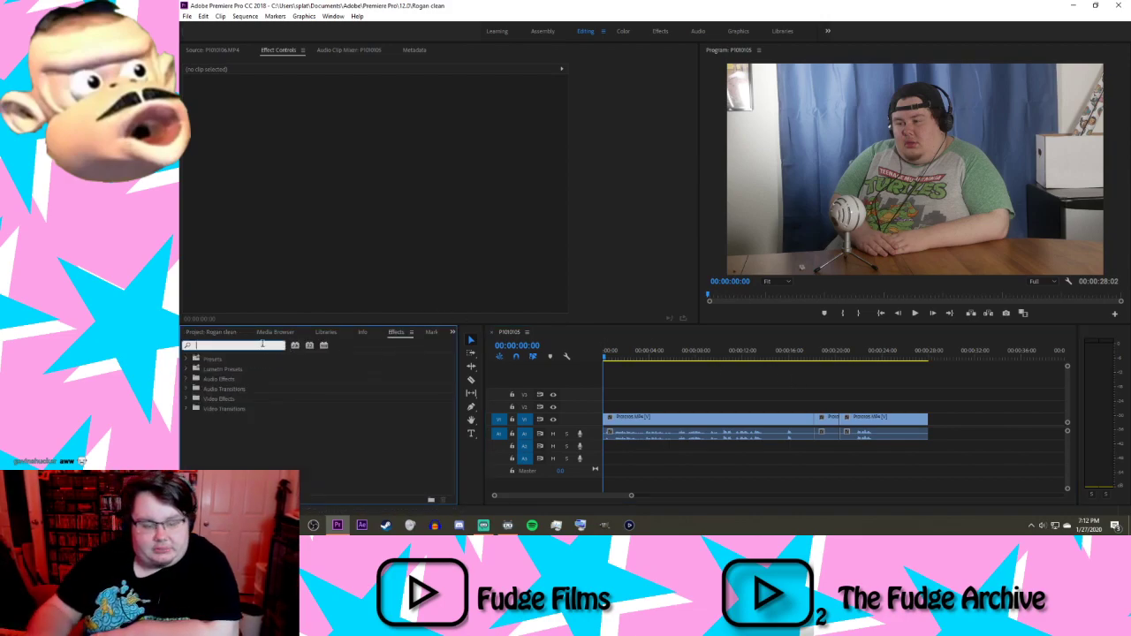
pyautogui.write('key')
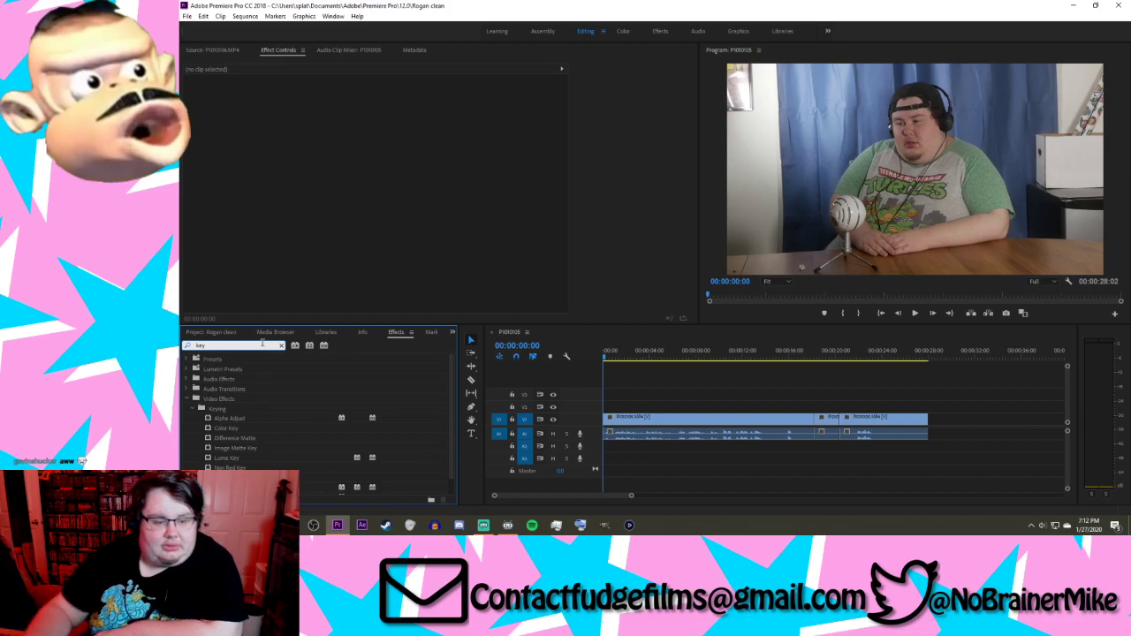
pyautogui.moveTo(228, 428); pyautogui.dragTo(637, 419)
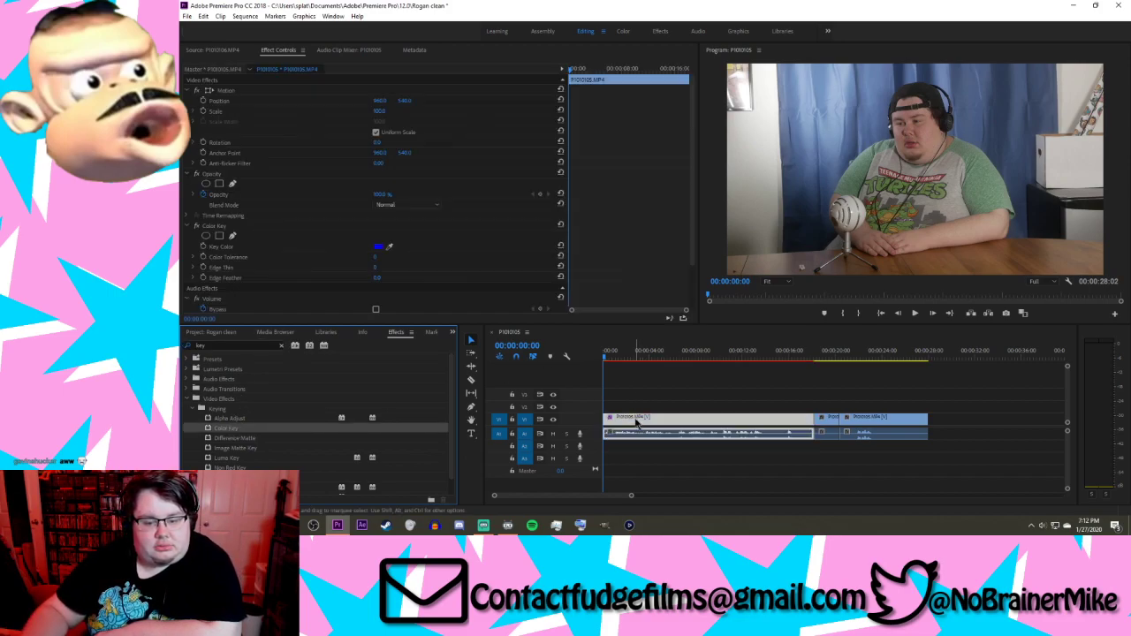
# Step: Set the Color Key to a blue sampled from the curtain, raise its Color Tolerance, and set Edge Thin to 1 and Edge Feather to 2.9
pyautogui.click(396, 254)
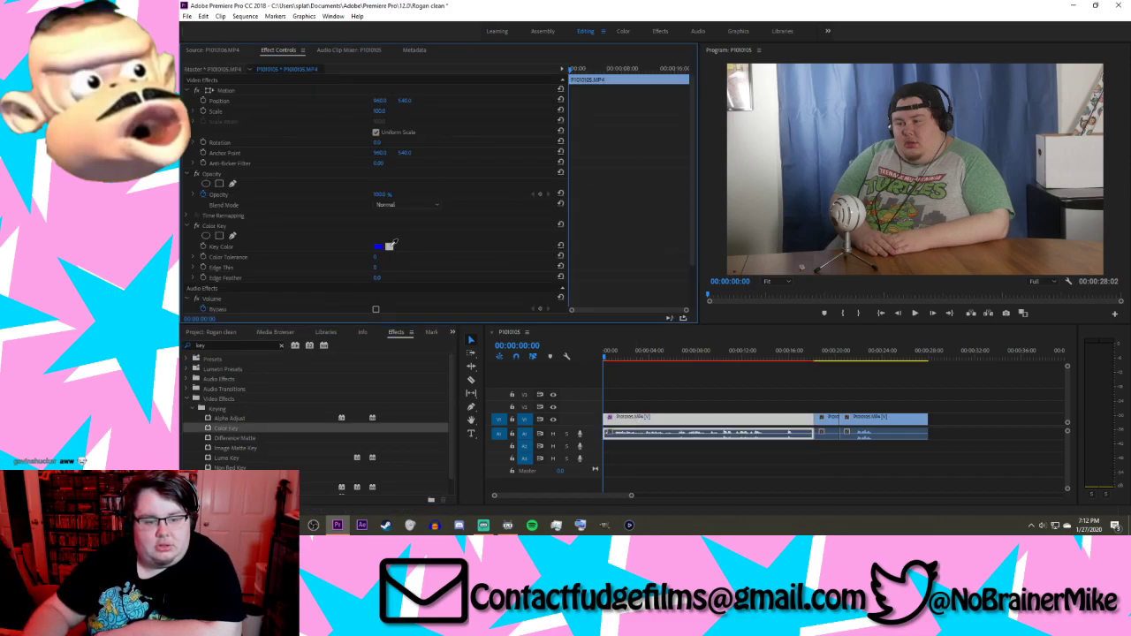
pyautogui.click(897, 61)
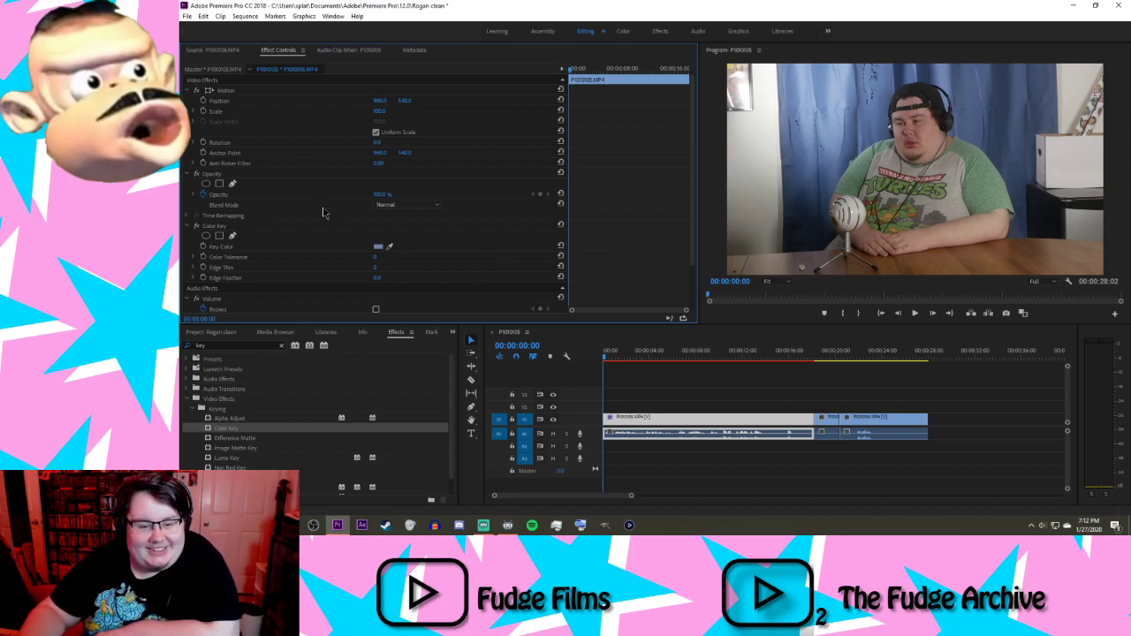
pyautogui.moveTo(378, 256); pyautogui.dragTo(343, 256)
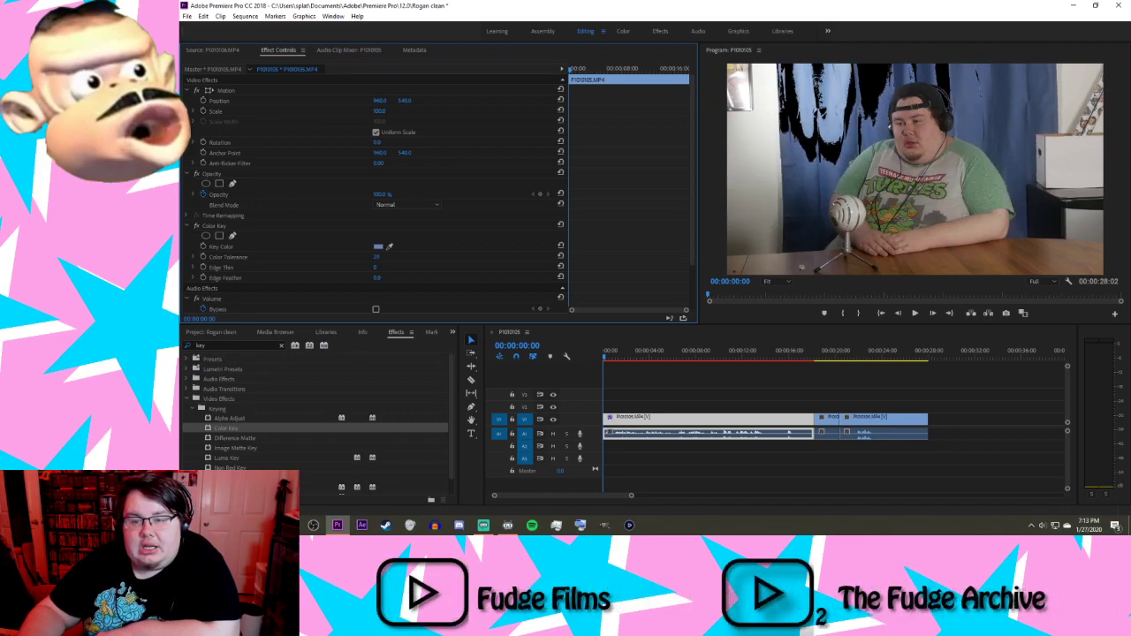
pyautogui.click(376, 267)
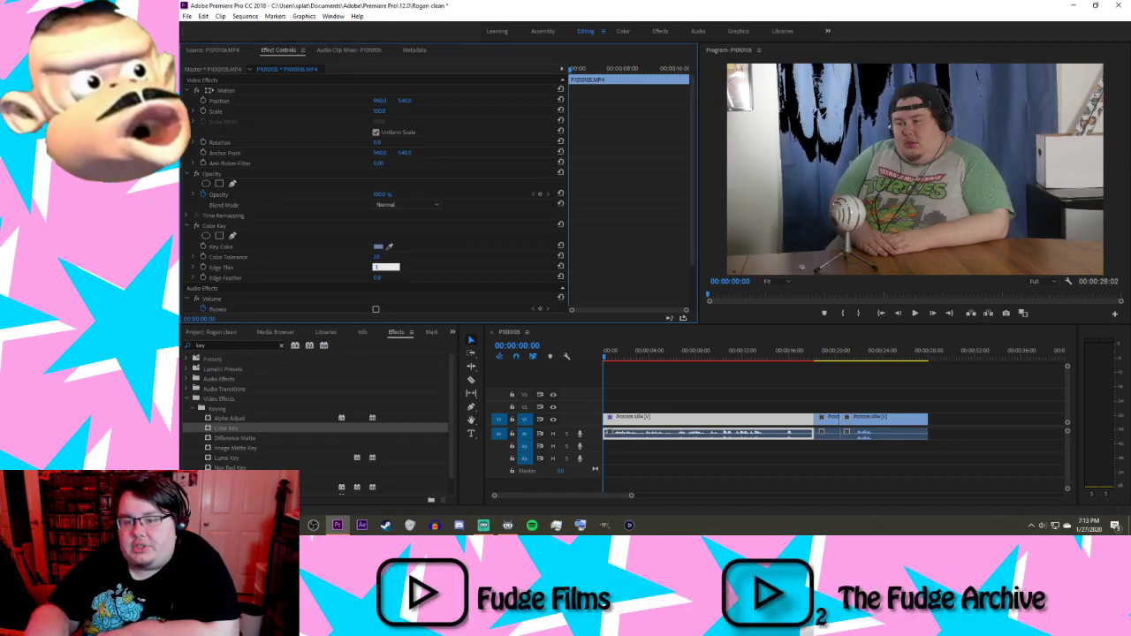
pyautogui.write('1')
pyautogui.press('Return')
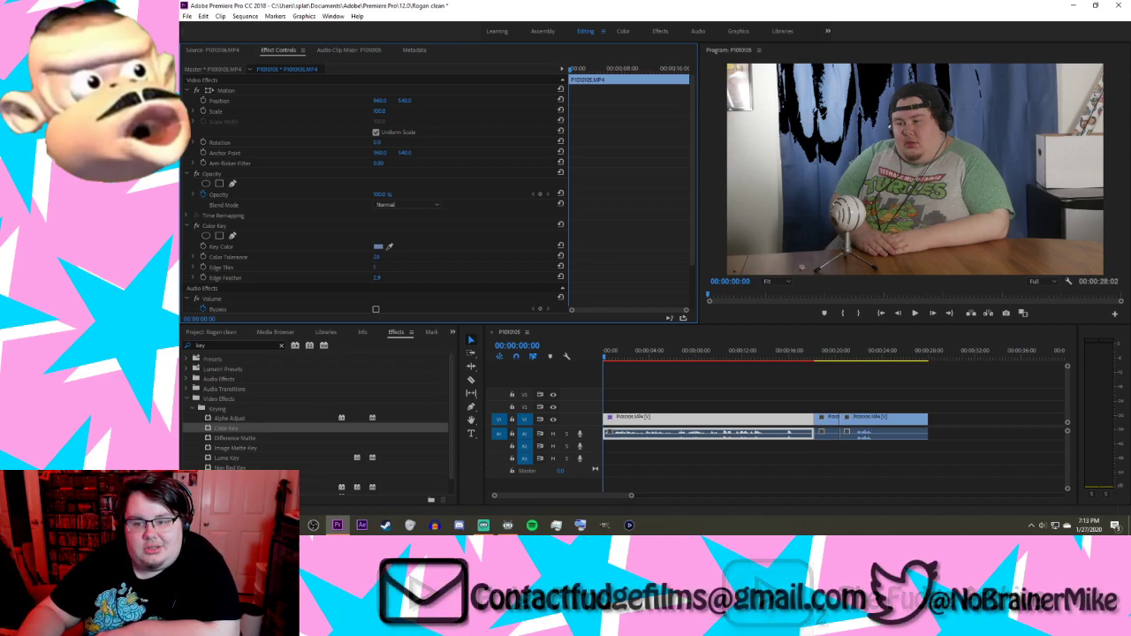
pyautogui.moveTo(375, 277); pyautogui.dragTo(386, 278)
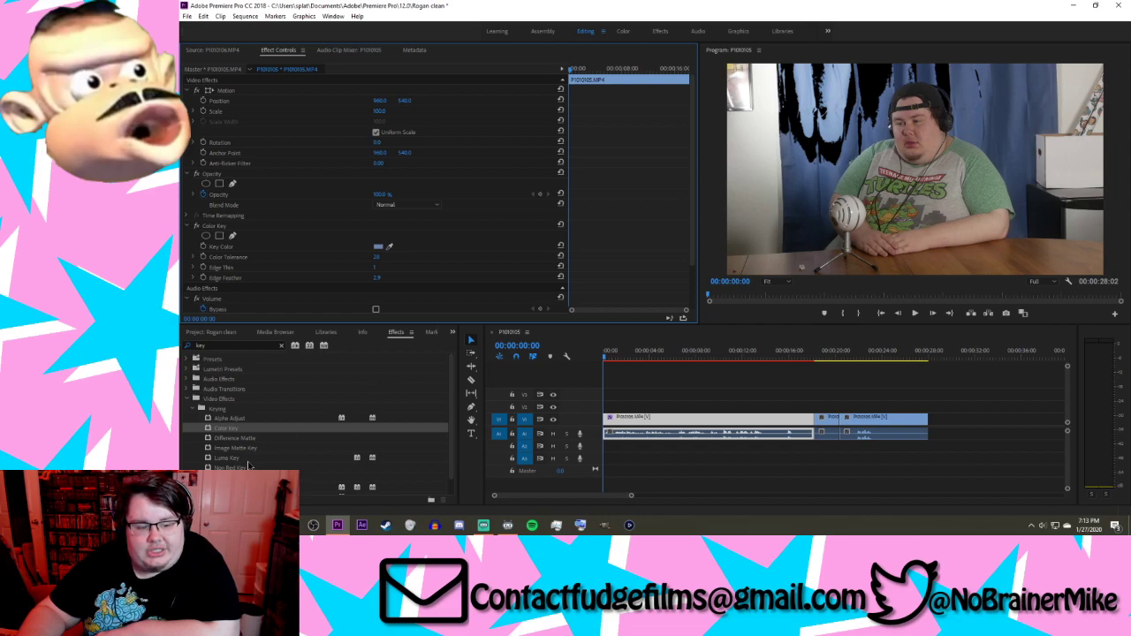
# Step: Apply a second Color Key to the first V1 clip, sample a remaining curtain blue, and set Color Tolerance to 15
pyautogui.click(228, 429)
pyautogui.moveTo(600, 414); pyautogui.dragTo(618, 419)
pyautogui.scroll(-2, 685, 262)
pyautogui.scroll(-2, 688, 258)
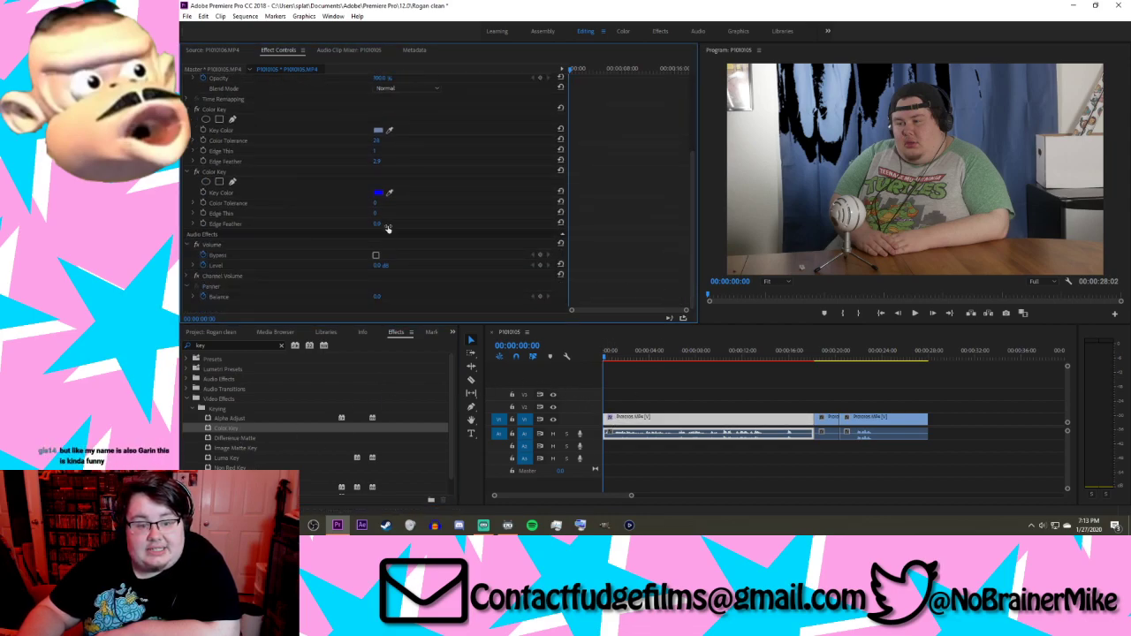
pyautogui.click(1027, 77)
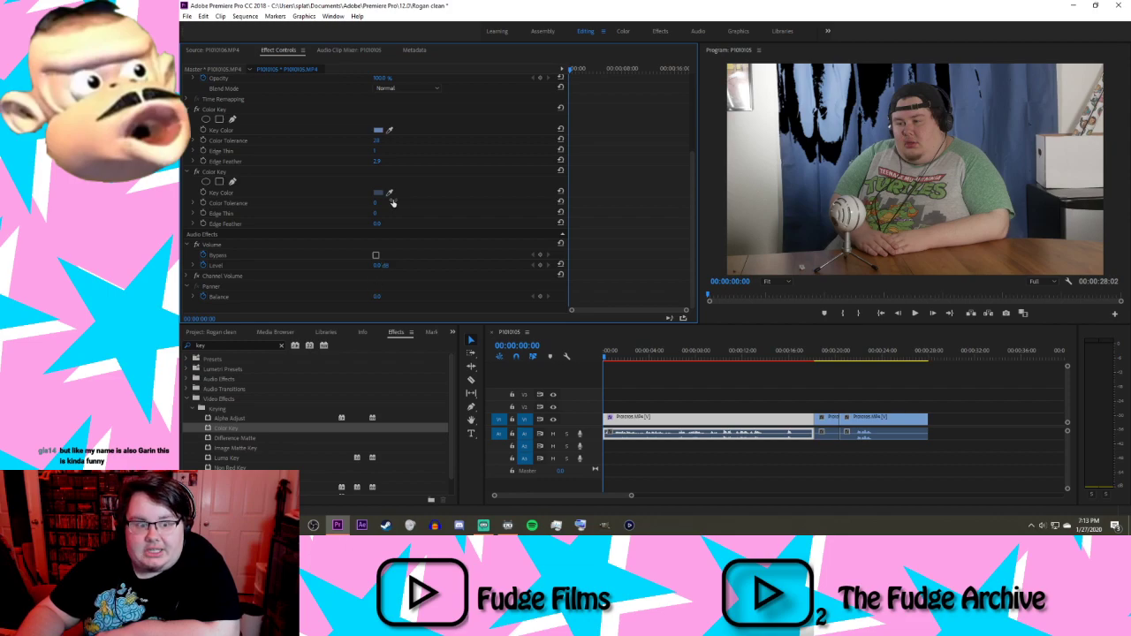
pyautogui.moveTo(377, 202); pyautogui.dragTo(310, 203)
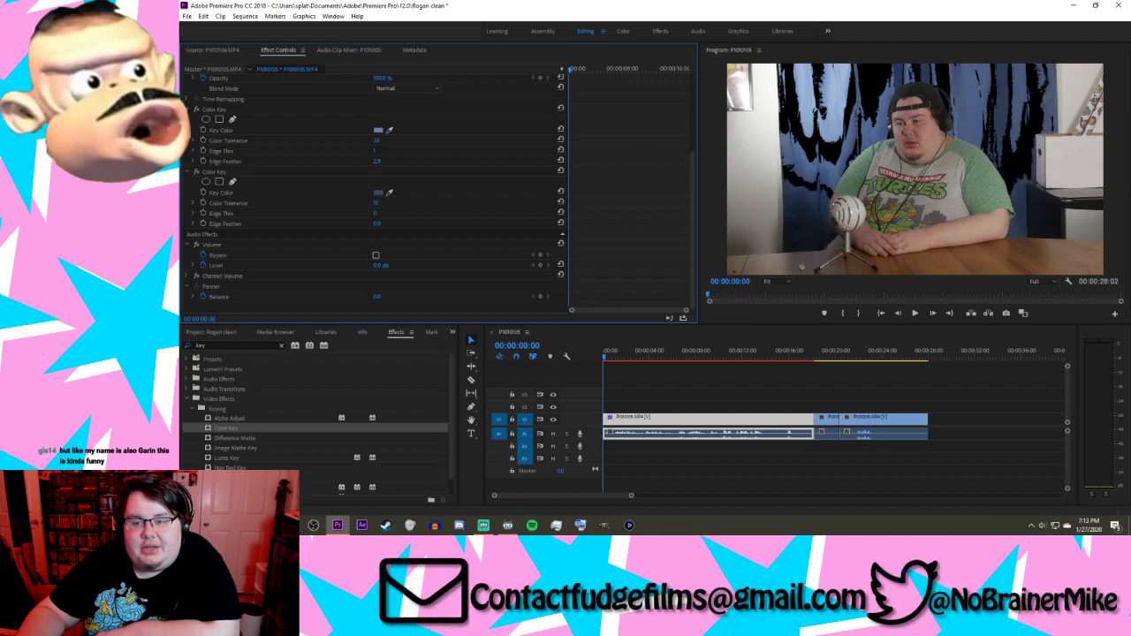
# Step: Set the second Color Key's Edge Thin to 1 and Edge Feather to 1.0
pyautogui.click(383, 213)
pyautogui.write('1')
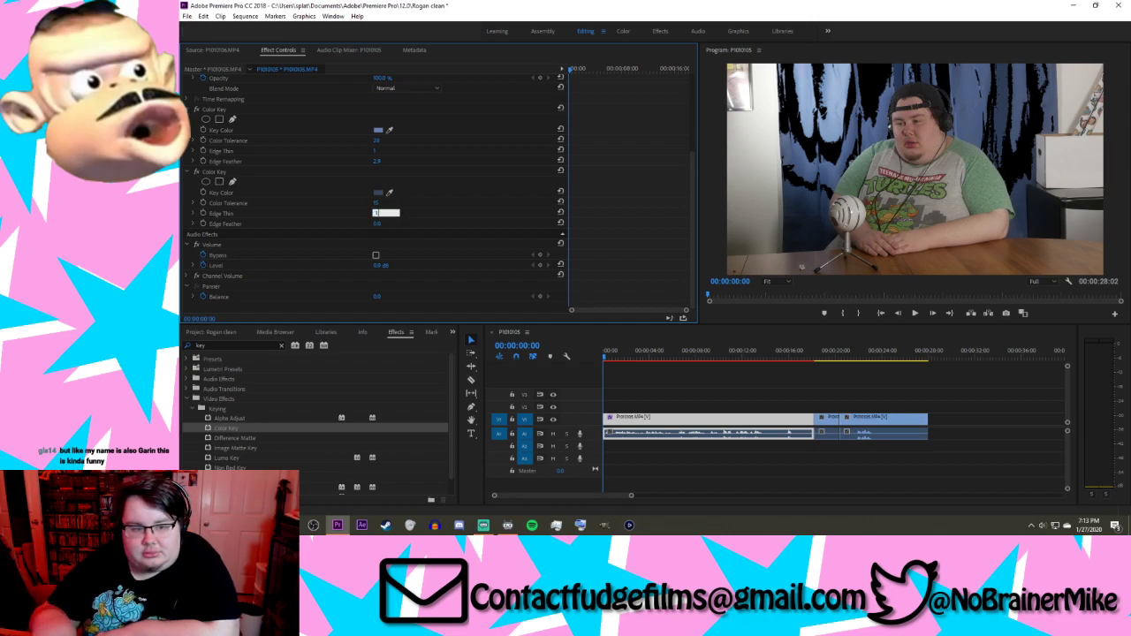
pyautogui.press('Return')
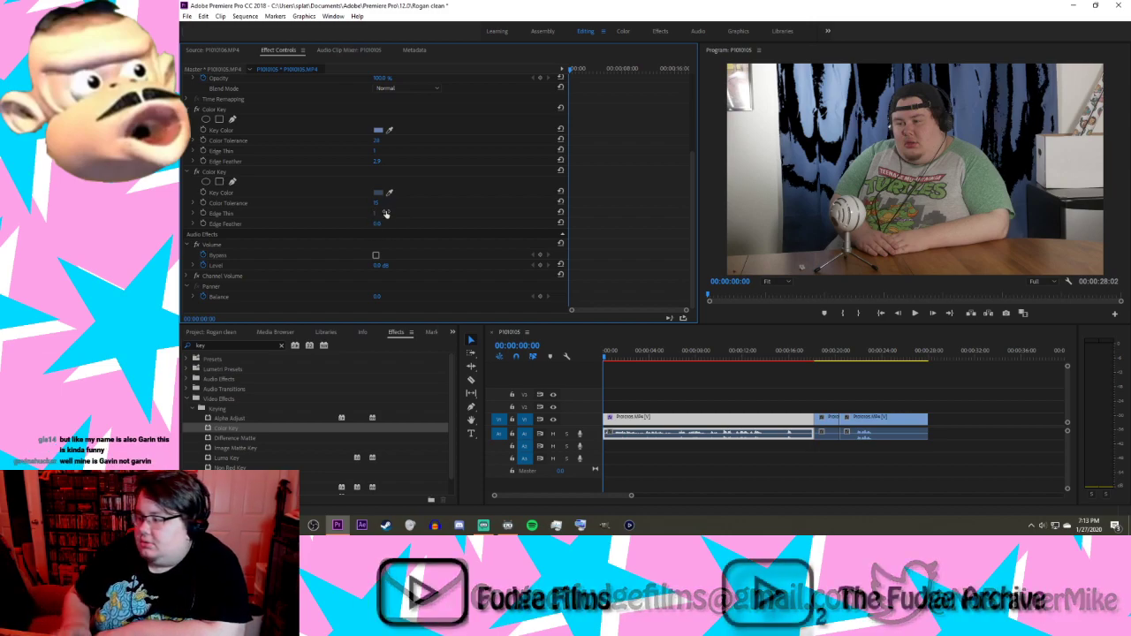
pyautogui.click(385, 223)
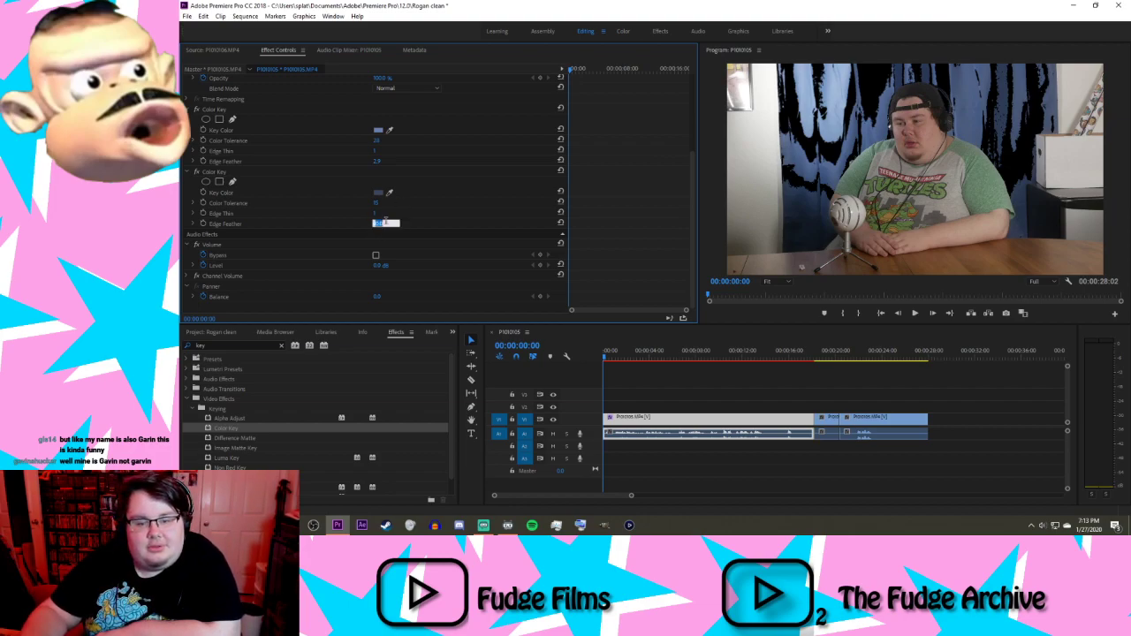
pyautogui.write('1')
pyautogui.press('Return')
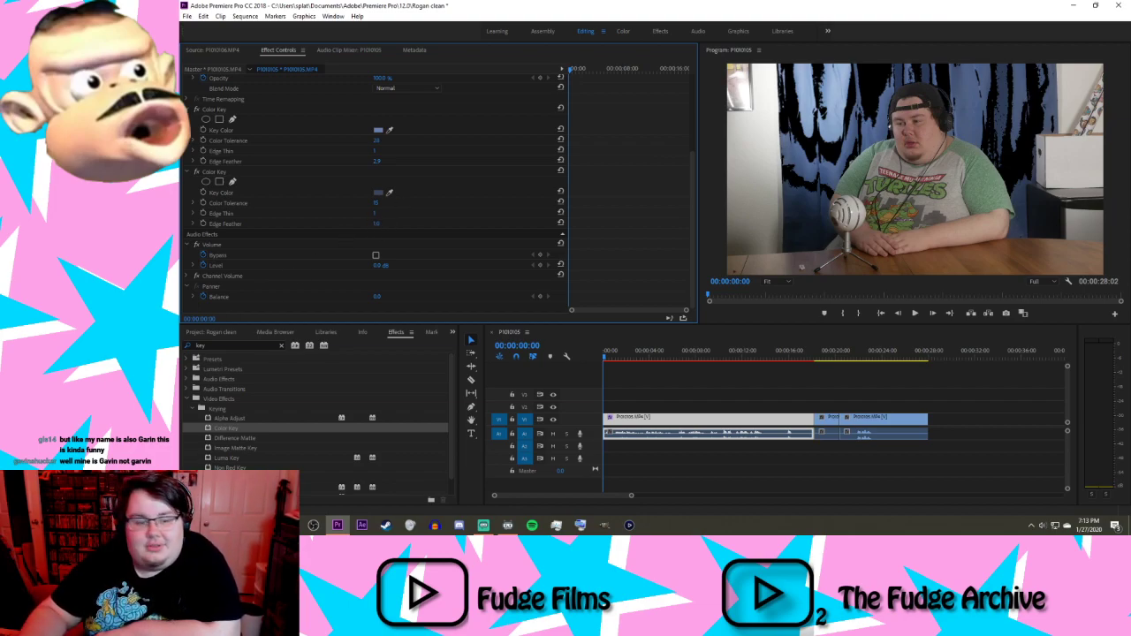
# Step: Apply a third Color Key effect to the first clip on the V1 track
pyautogui.click(240, 430)
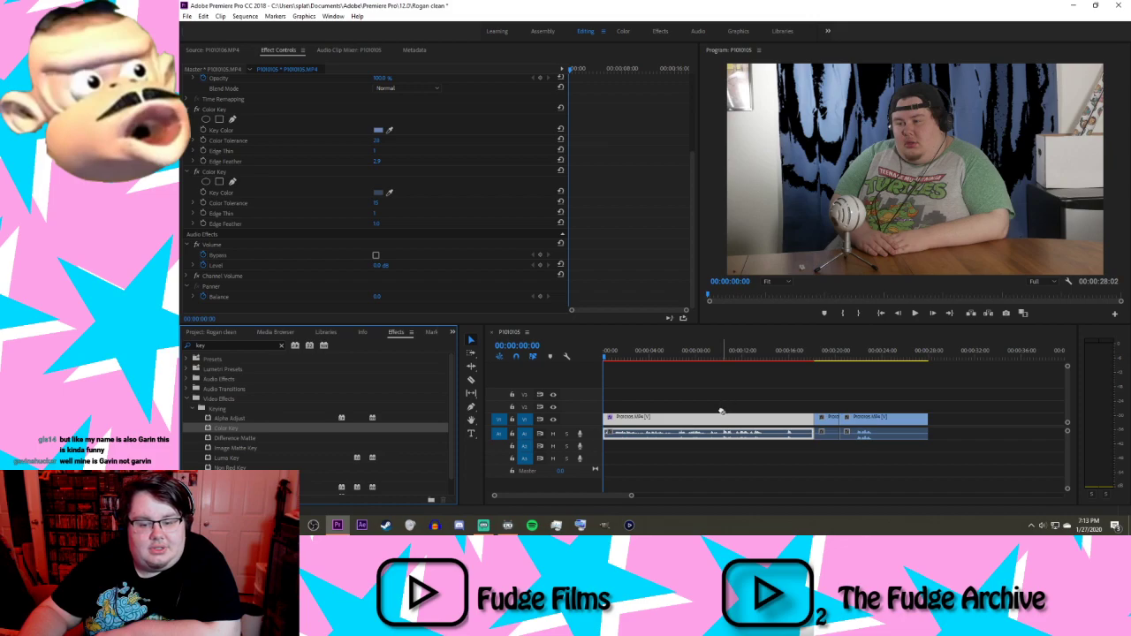
pyautogui.moveTo(722, 413); pyautogui.dragTo(721, 415)
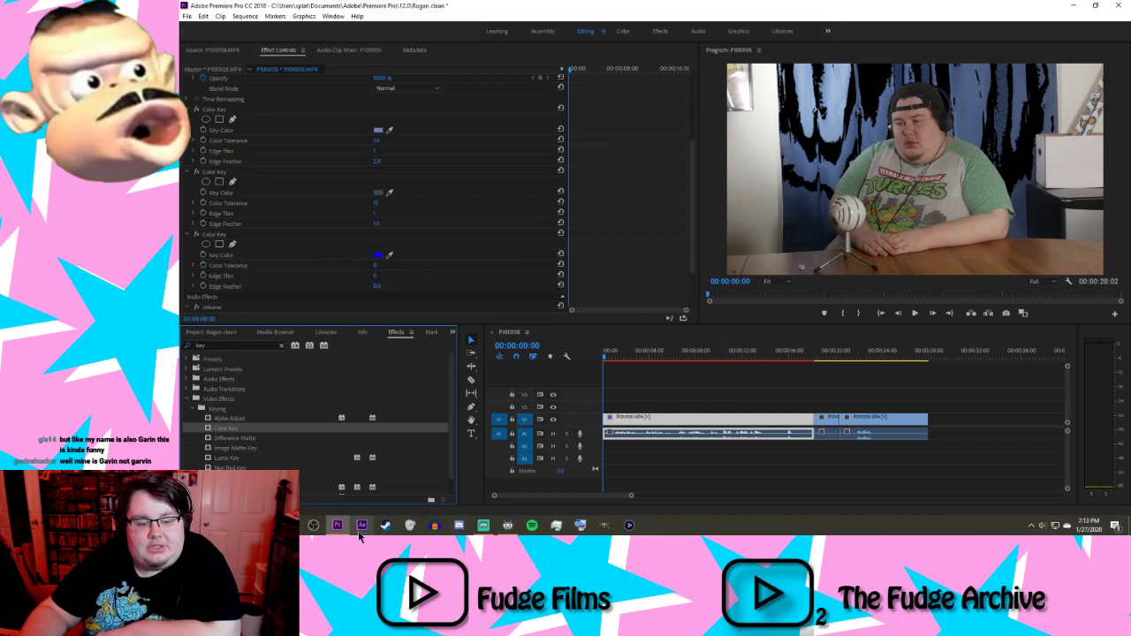
pyautogui.click(289, 525)
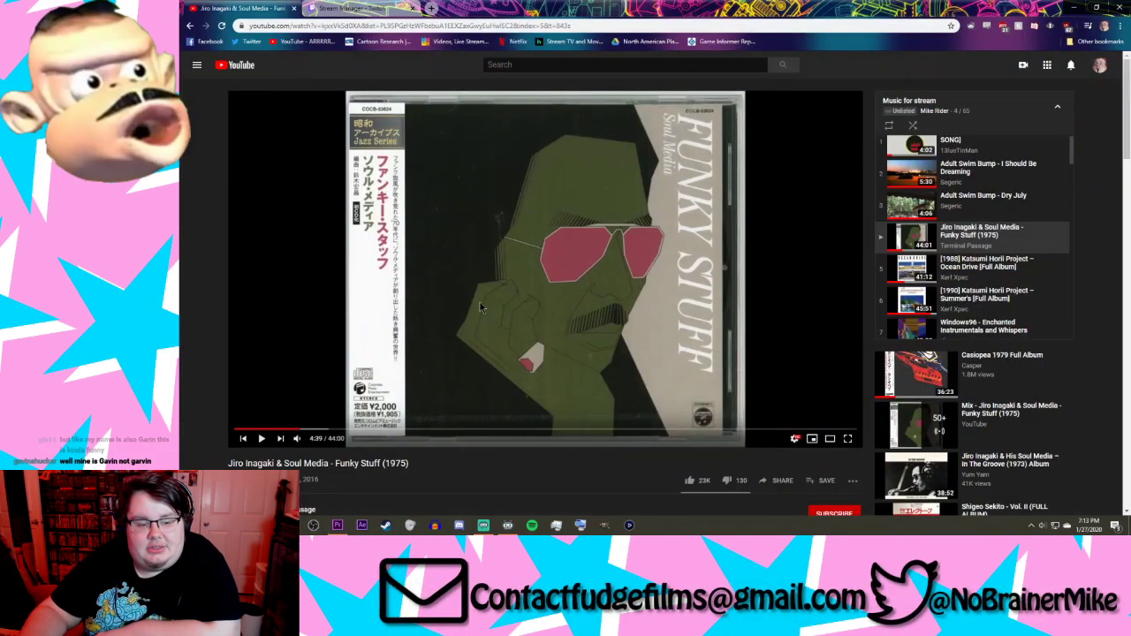
pyautogui.click(340, 527)
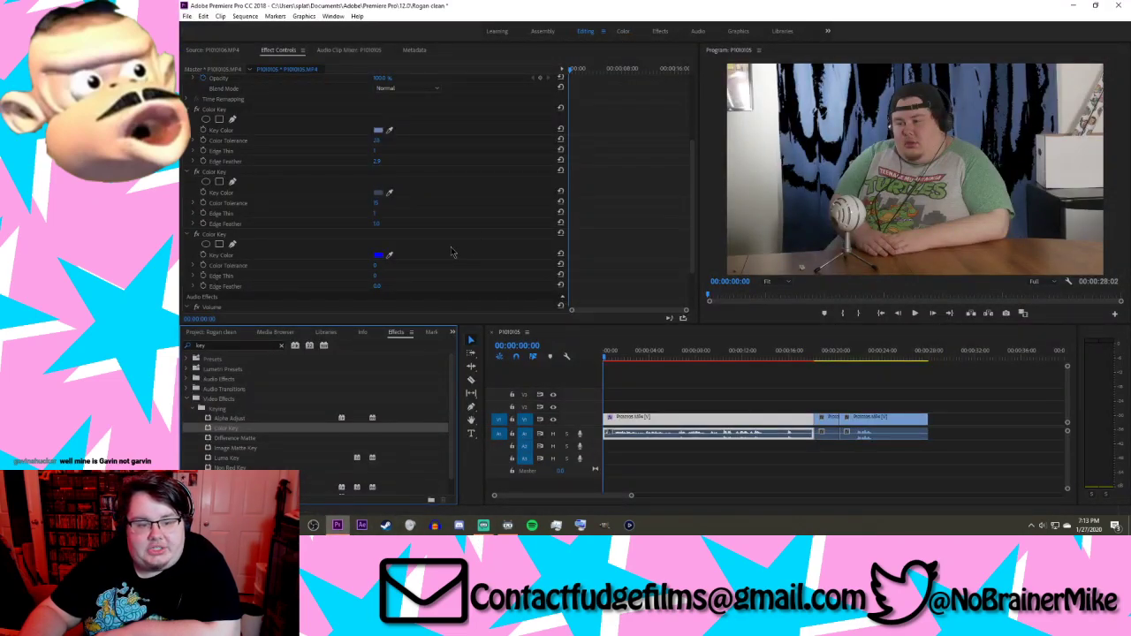
# Step: Sample another curtain blue for the third Color Key, with Color Tolerance 31, Edge Thin 1 and Edge Feather 3.9
pyautogui.click(391, 255)
pyautogui.click(983, 85)
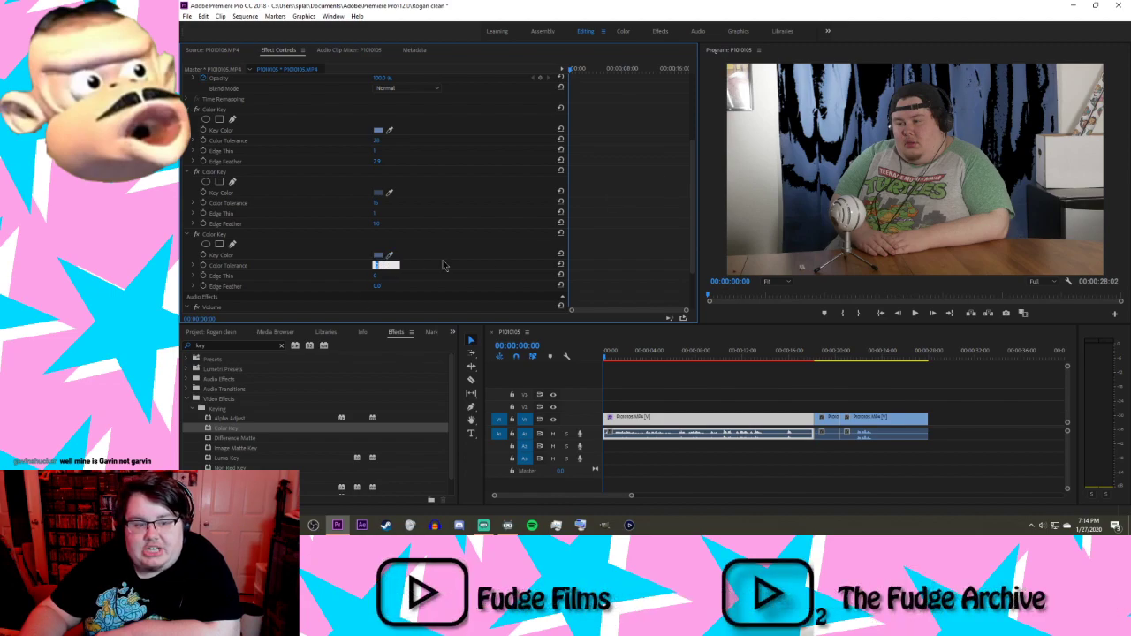
pyautogui.moveTo(377, 266)
pyautogui.mouseDown()
pyautogui.moveTo(424, 266)
pyautogui.moveTo(394, 265)
pyautogui.mouseUp()
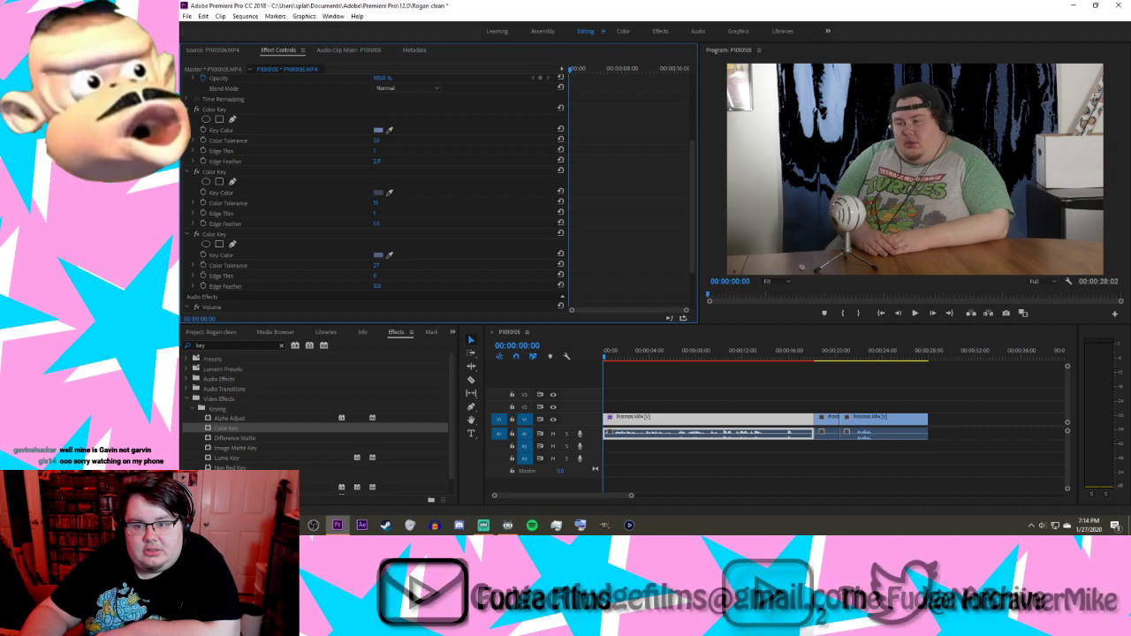
pyautogui.click(384, 276)
pyautogui.write('1')
pyautogui.press('Return')
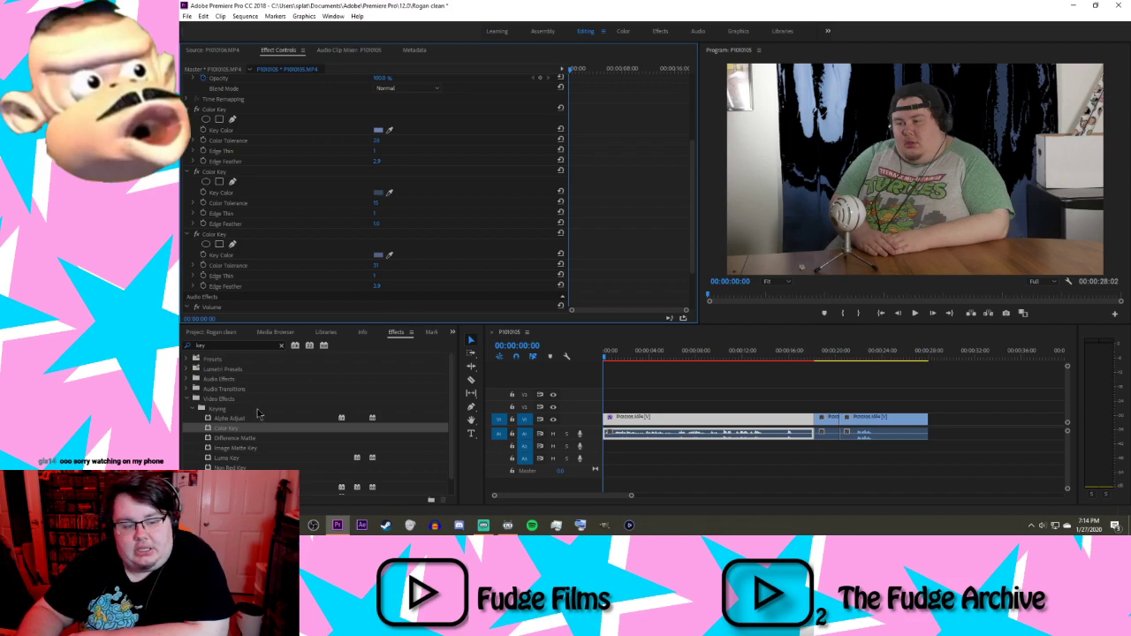
# Step: Add a fourth Color Key to the first V1 clip, keyed to a pale curtain highlight with Color Tolerance 29, Edge Thin 1 and Edge Feather 1.0
pyautogui.moveTo(235, 429); pyautogui.dragTo(705, 422)
pyautogui.moveTo(693, 231); pyautogui.dragTo(694, 295)
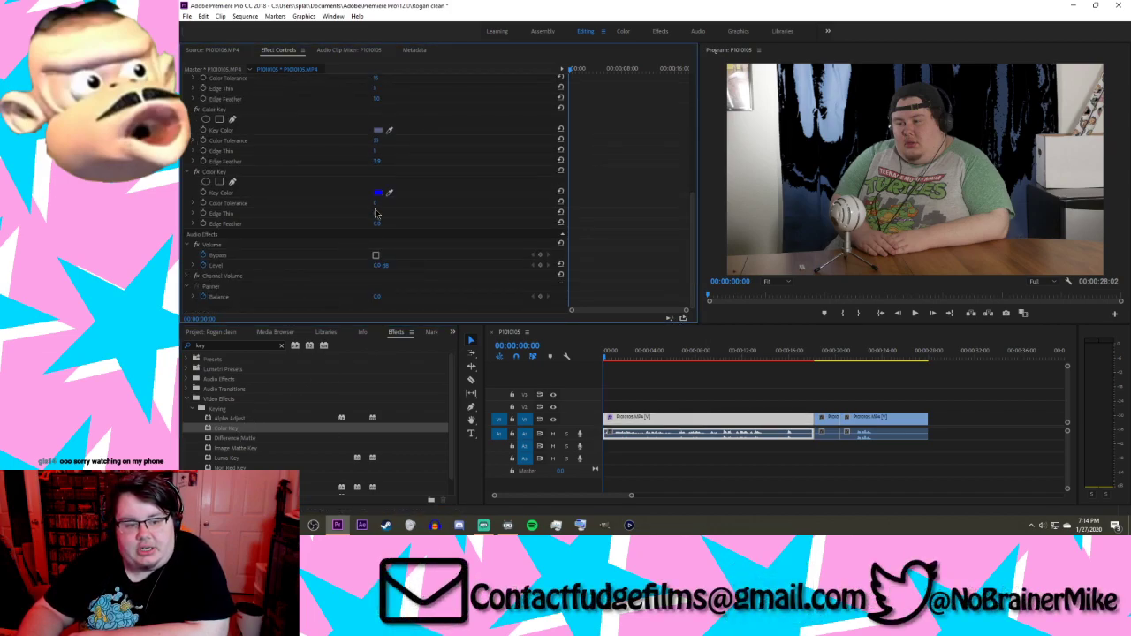
pyautogui.moveTo(390, 191); pyautogui.dragTo(832, 89)
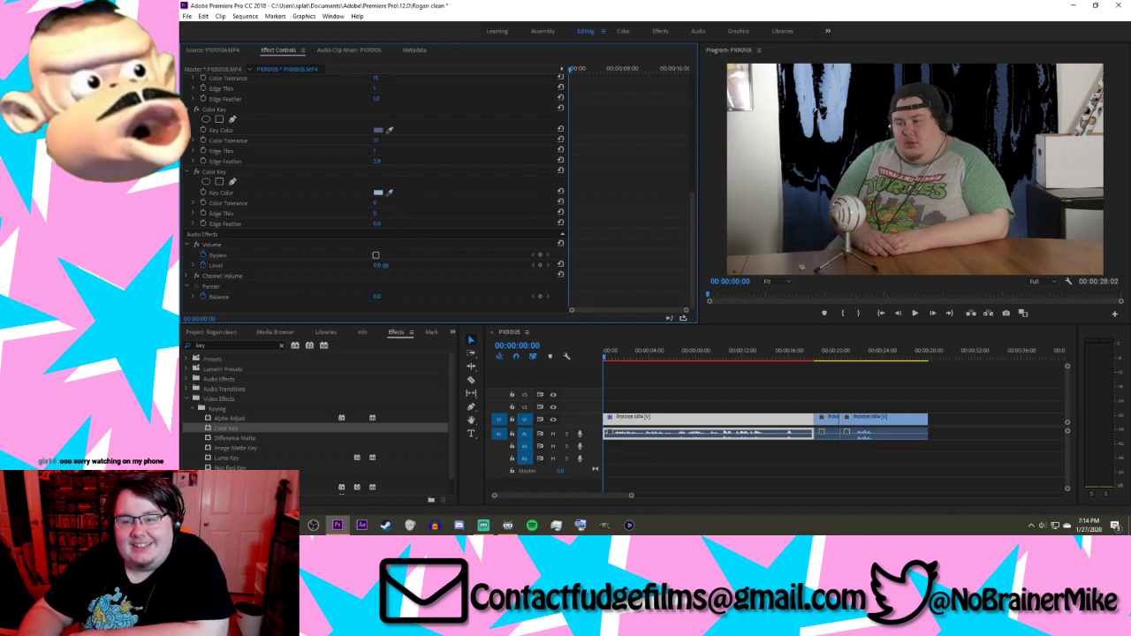
pyautogui.moveTo(375, 203); pyautogui.dragTo(405, 203)
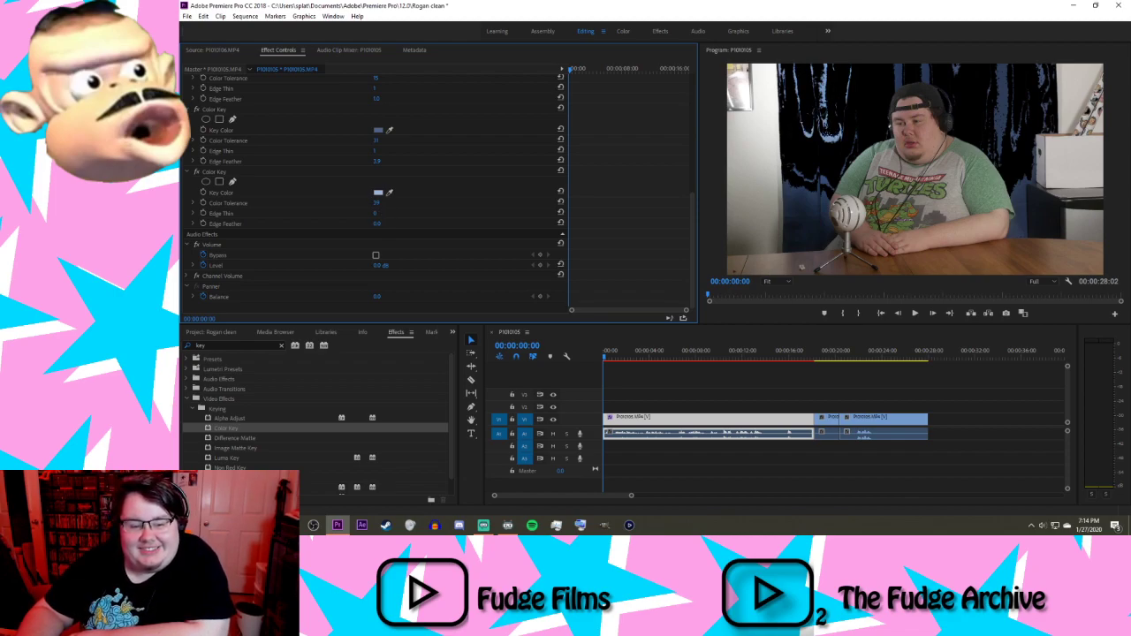
pyautogui.click(378, 213)
pyautogui.write('1')
pyautogui.press('Return')
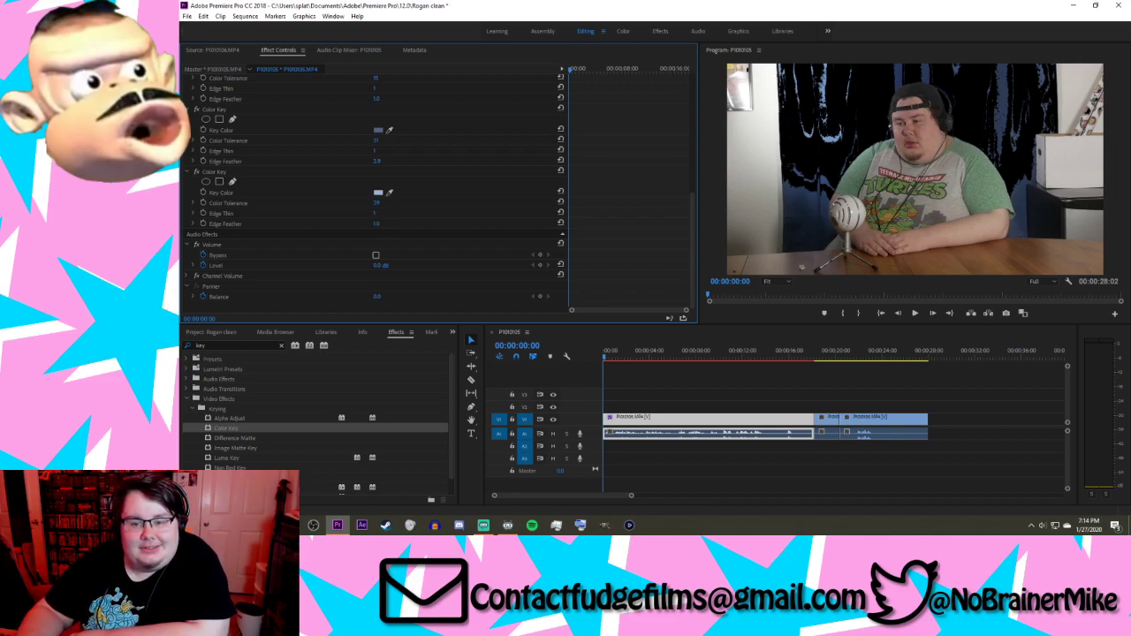
# Step: Add a fifth Color Key to the first V1 clip, keyed to a darker curtain blue with Color Tolerance 22, Edge Thin 1 and Edge Feather 2.3
pyautogui.click(213, 430)
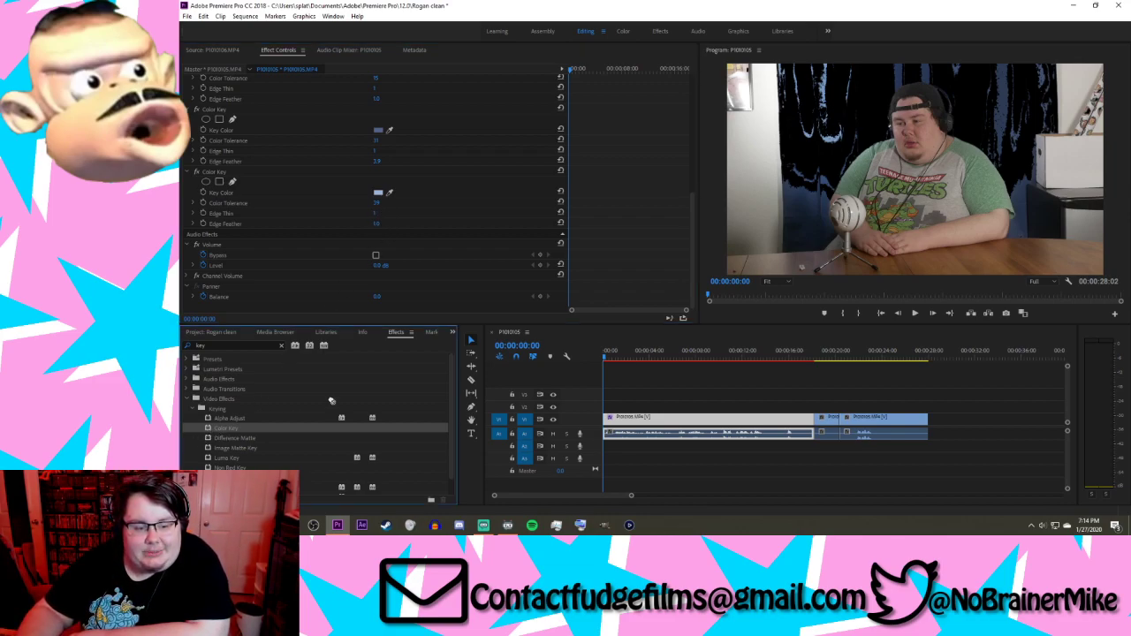
pyautogui.moveTo(677, 410); pyautogui.dragTo(677, 412)
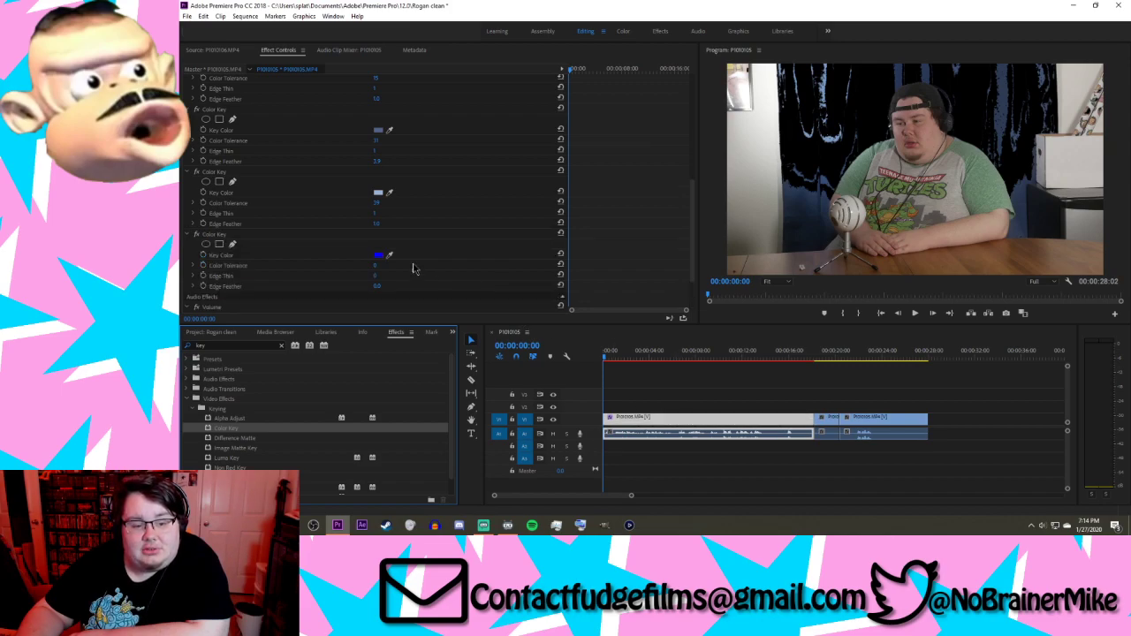
pyautogui.click(390, 254)
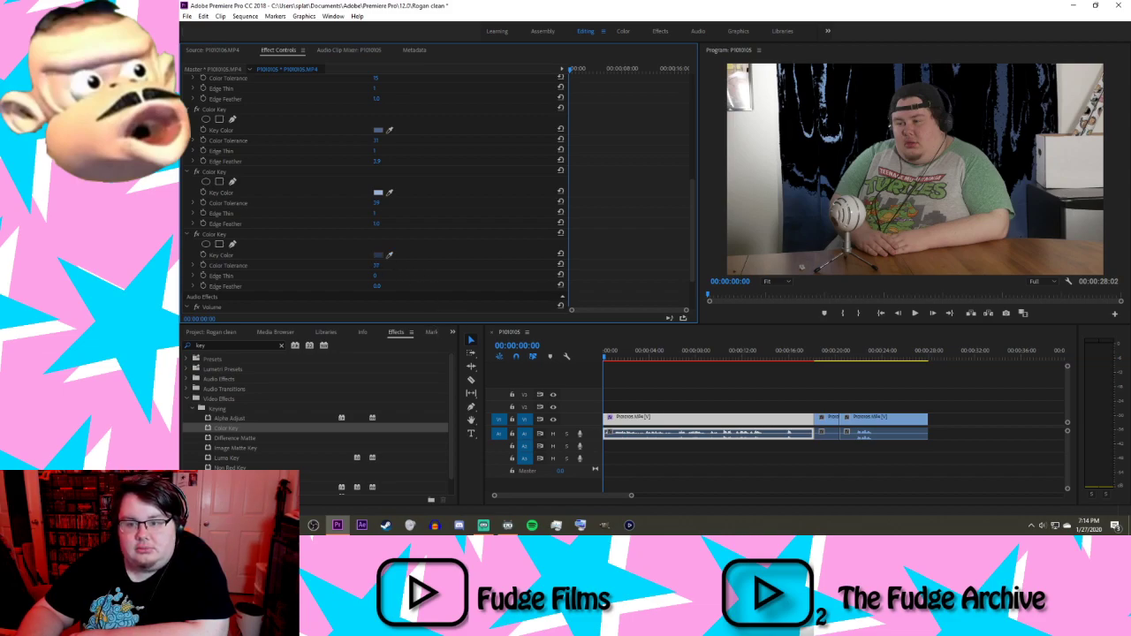
pyautogui.moveTo(376, 265); pyautogui.dragTo(379, 266)
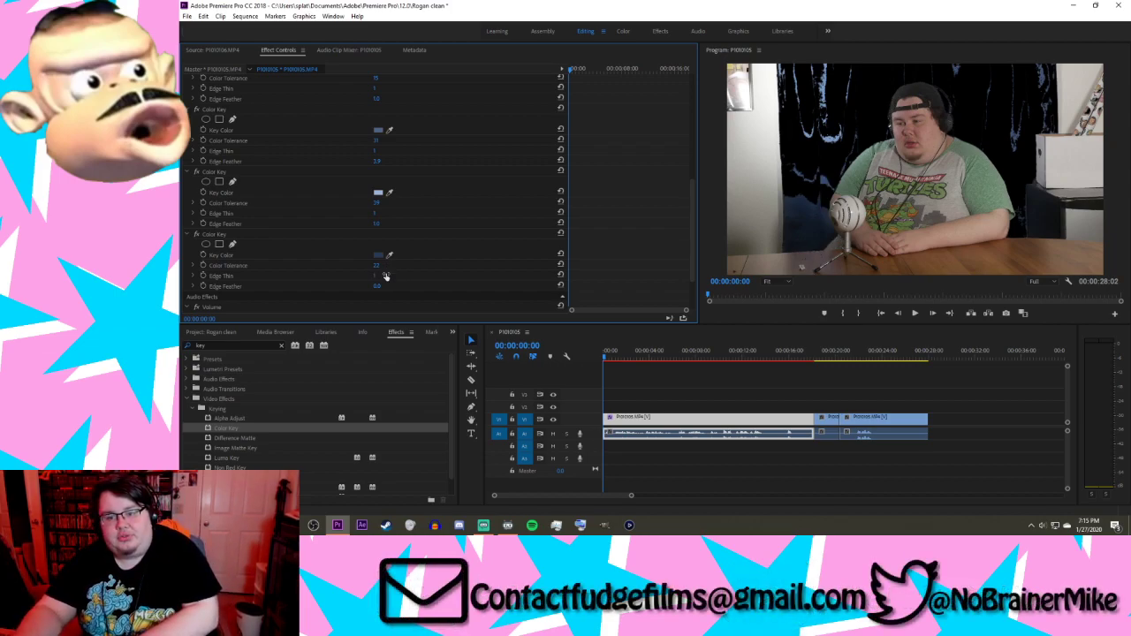
pyautogui.moveTo(377, 286); pyautogui.dragTo(401, 286)
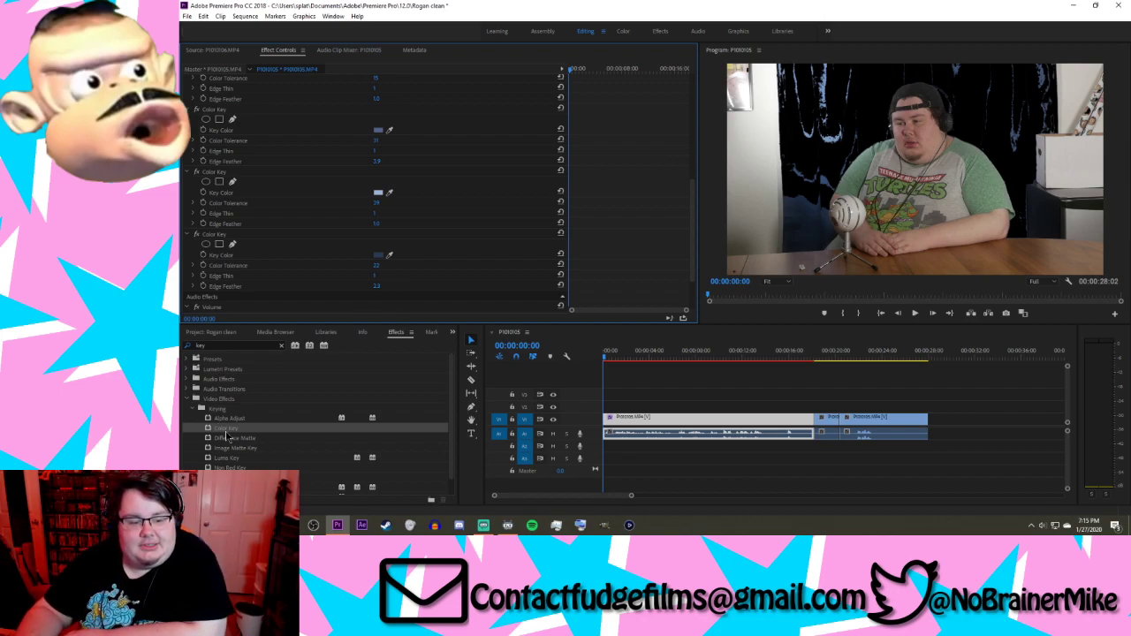
# Step: Add a sixth Color Key to the first V1 clip, sample a near-black curtain shade, and set Color Tolerance to 10
pyautogui.moveTo(226, 429); pyautogui.dragTo(645, 417)
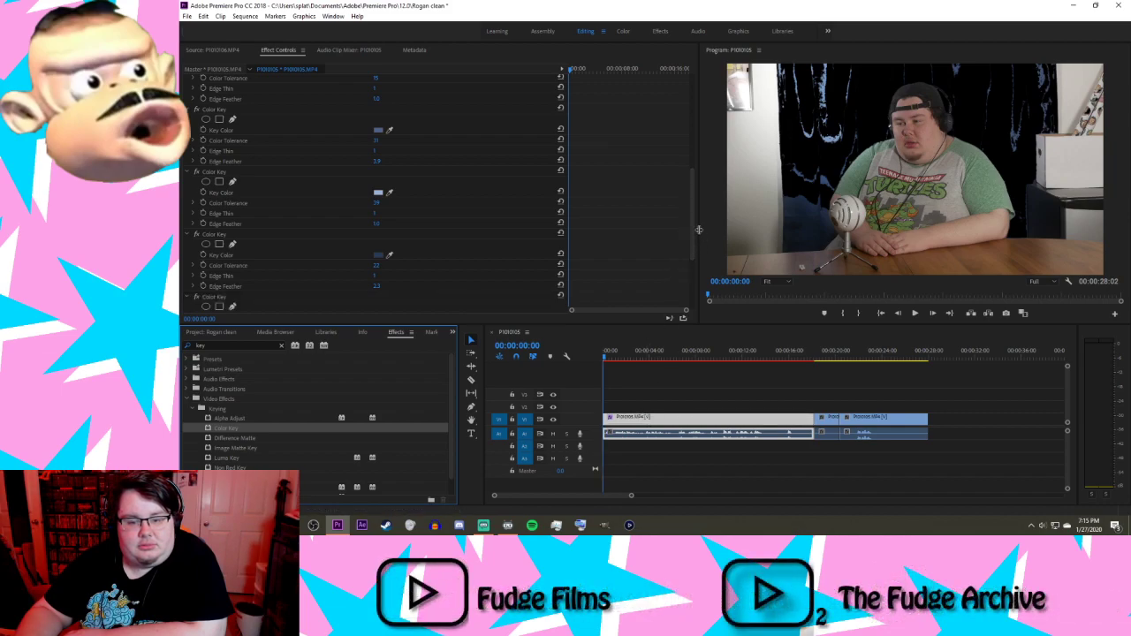
pyautogui.scroll(-3, 386, 215)
pyautogui.click(390, 192)
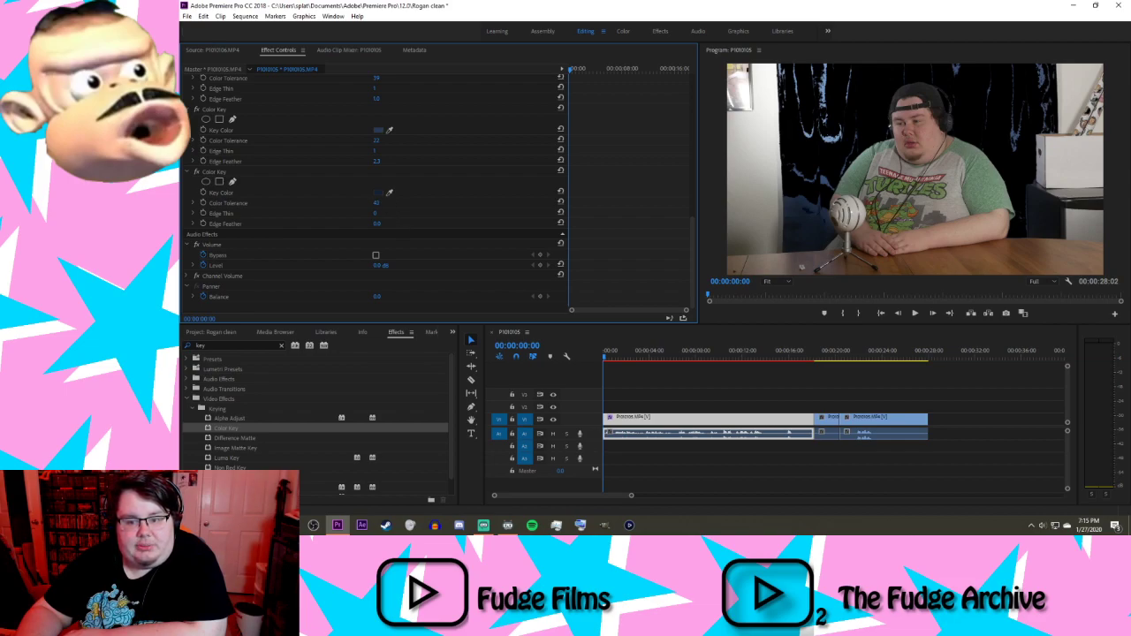
pyautogui.moveTo(376, 202); pyautogui.dragTo(396, 203)
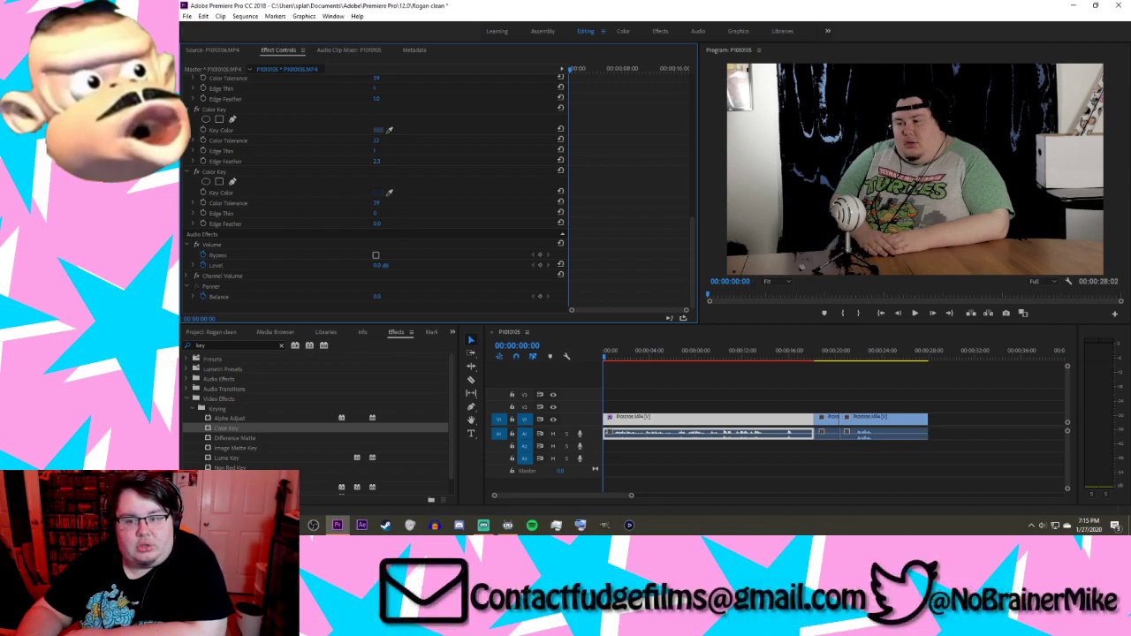
pyautogui.moveTo(376, 202); pyautogui.dragTo(364, 202)
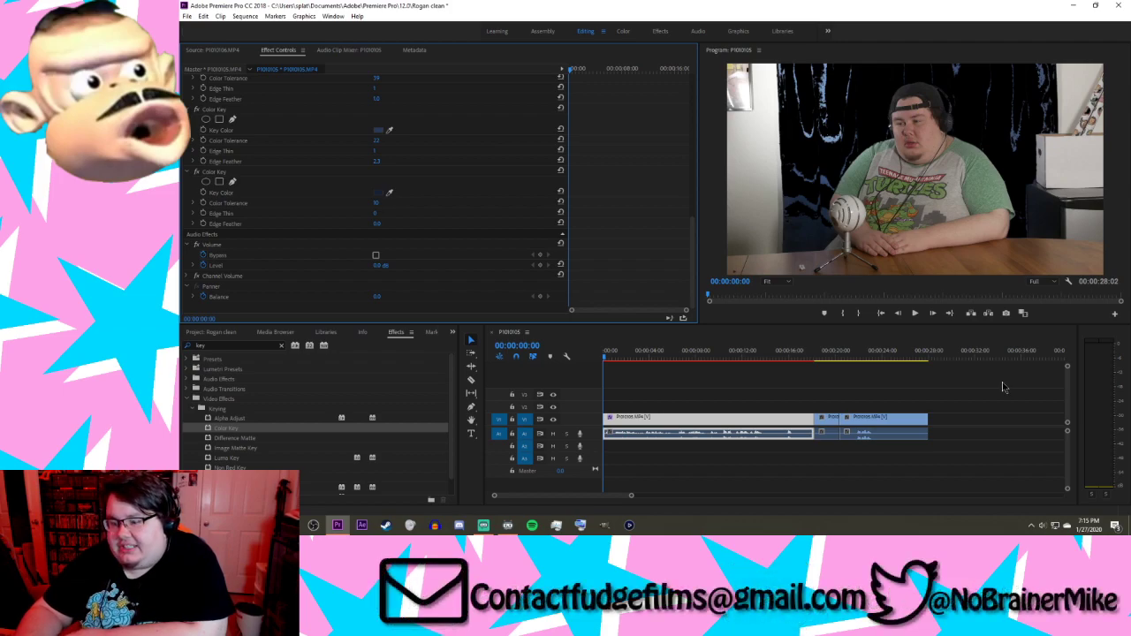
# Step: Switch to Chrome and run a Google image search for "joe rogan stomach"
pyautogui.hotkey('alt', 'Tab')
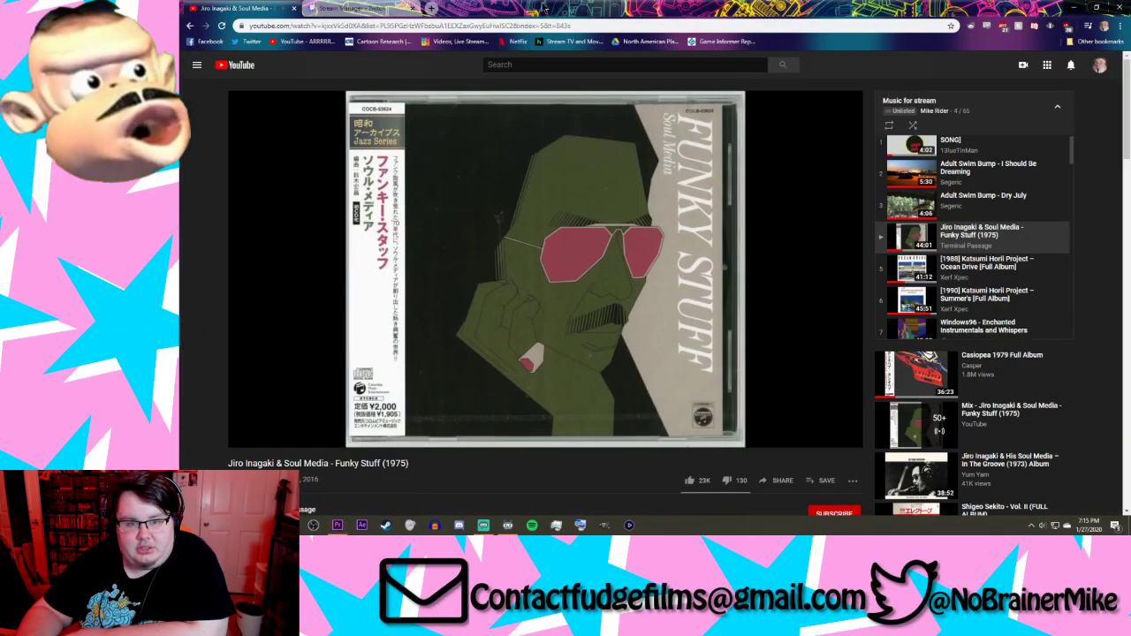
pyautogui.click(432, 7)
pyautogui.write('joe rogan sto')
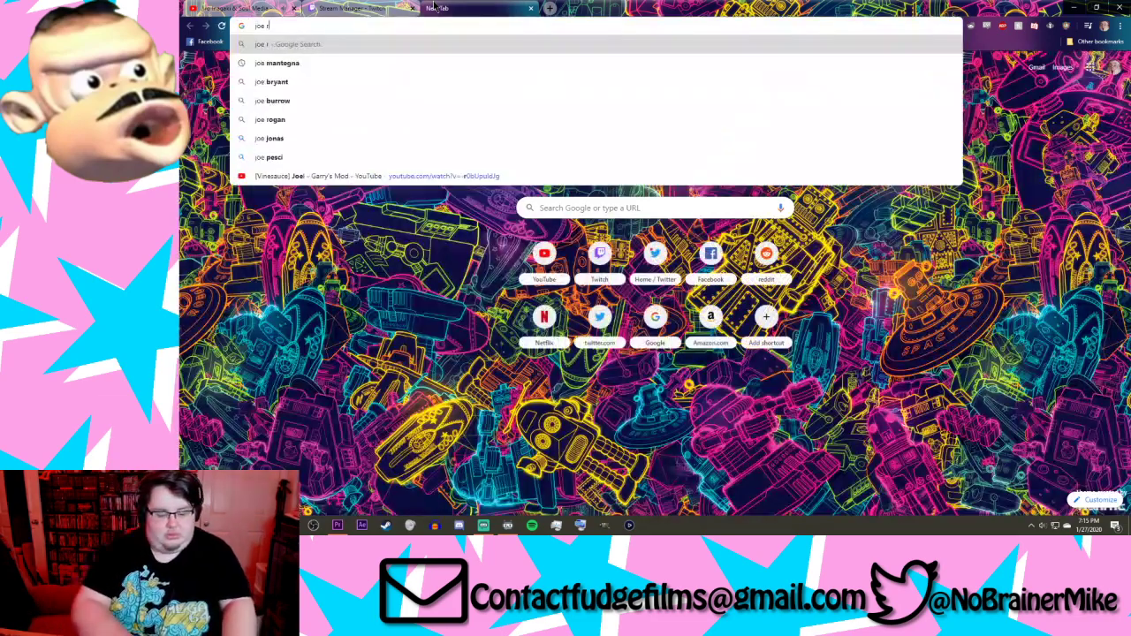
pyautogui.write('mach')
pyautogui.press('Return')
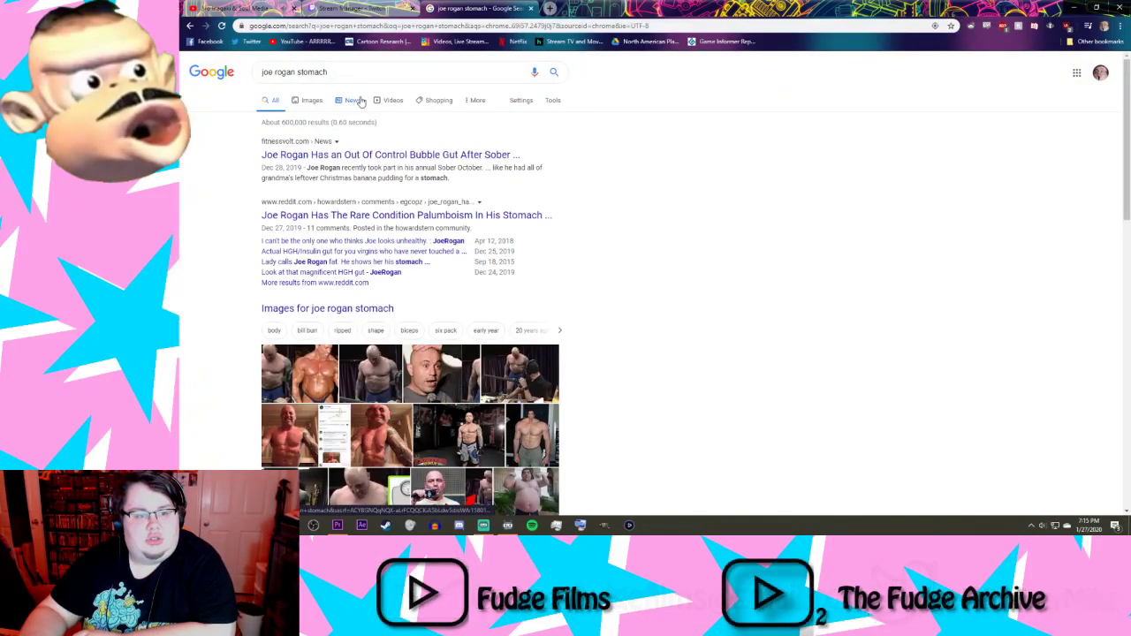
pyautogui.click(315, 101)
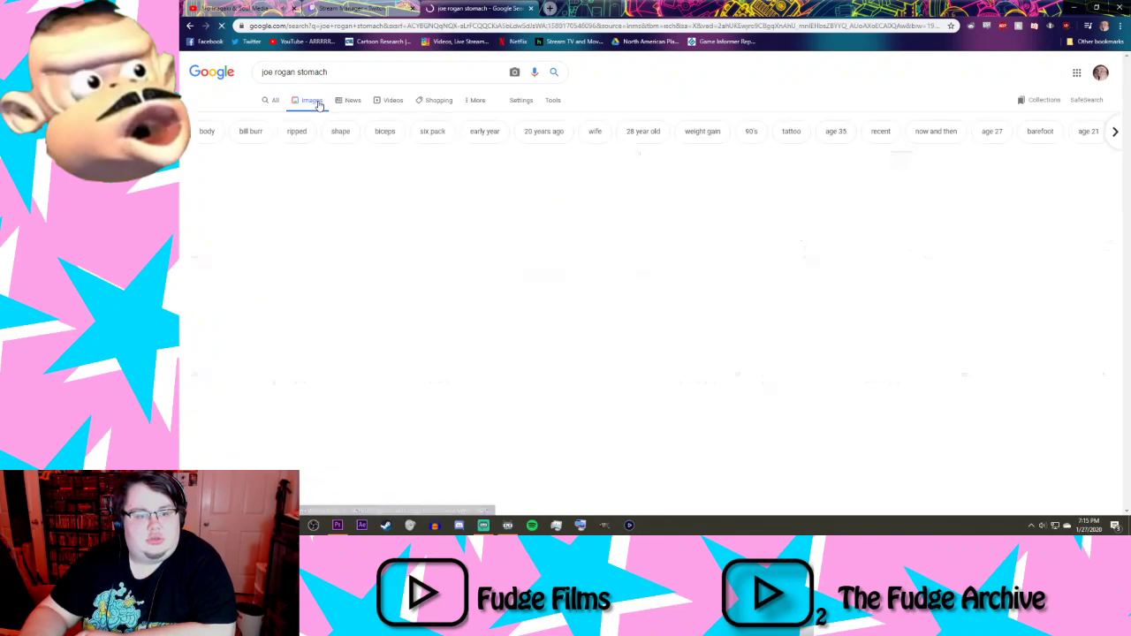
# Step: Preview several of the Joe Rogan image results enlarged, close the search page and return to Premiere Pro
pyautogui.click(367, 199)
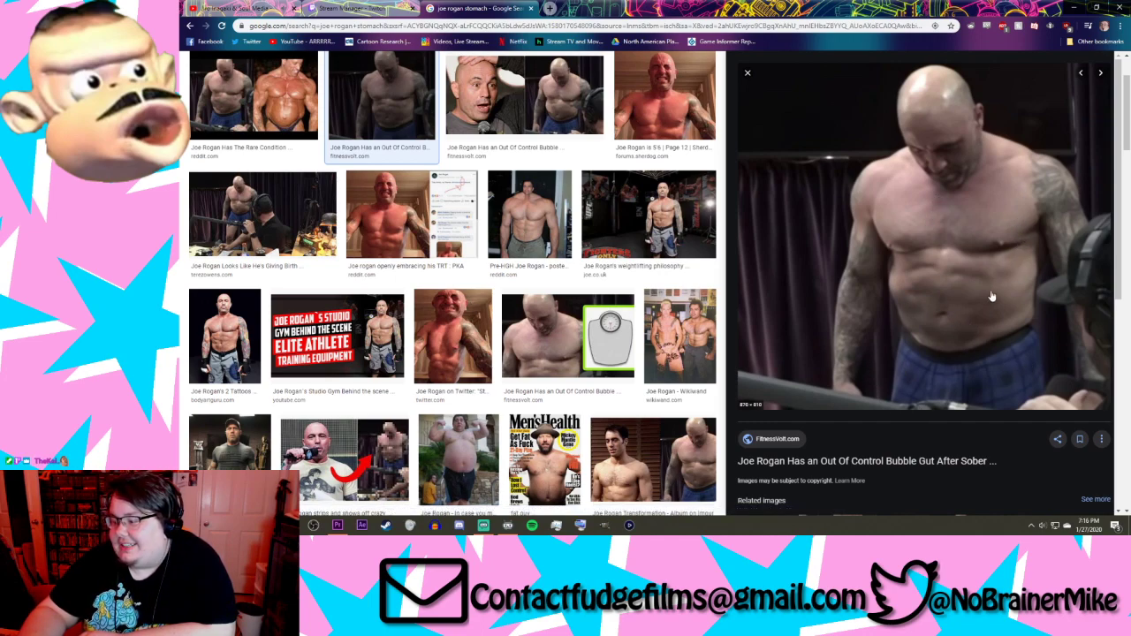
pyautogui.click(468, 322)
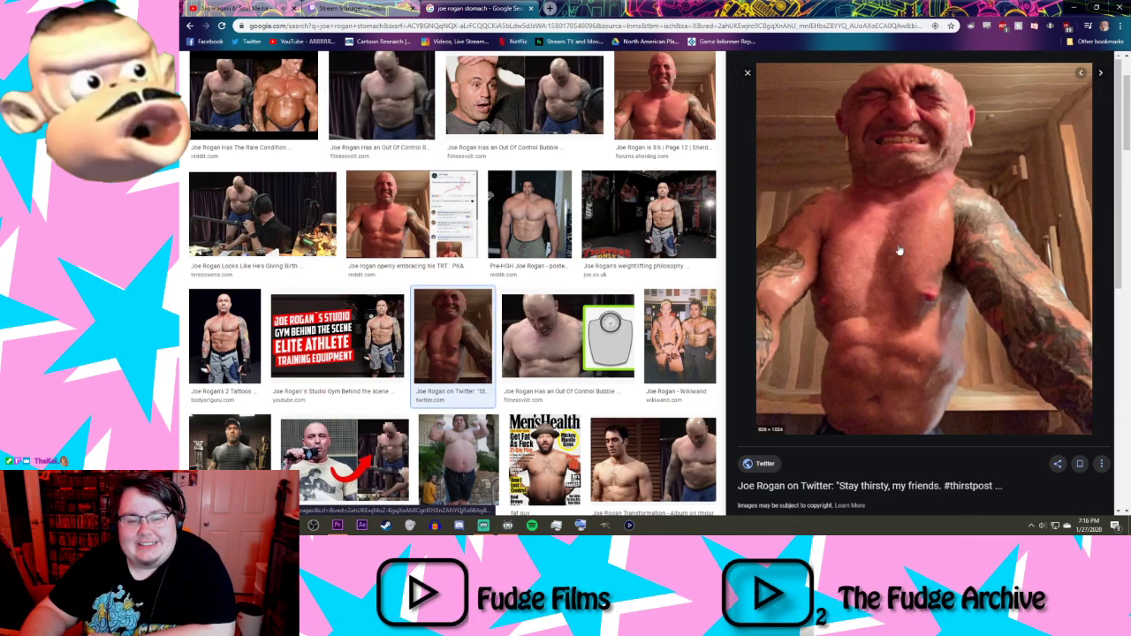
pyautogui.click(541, 212)
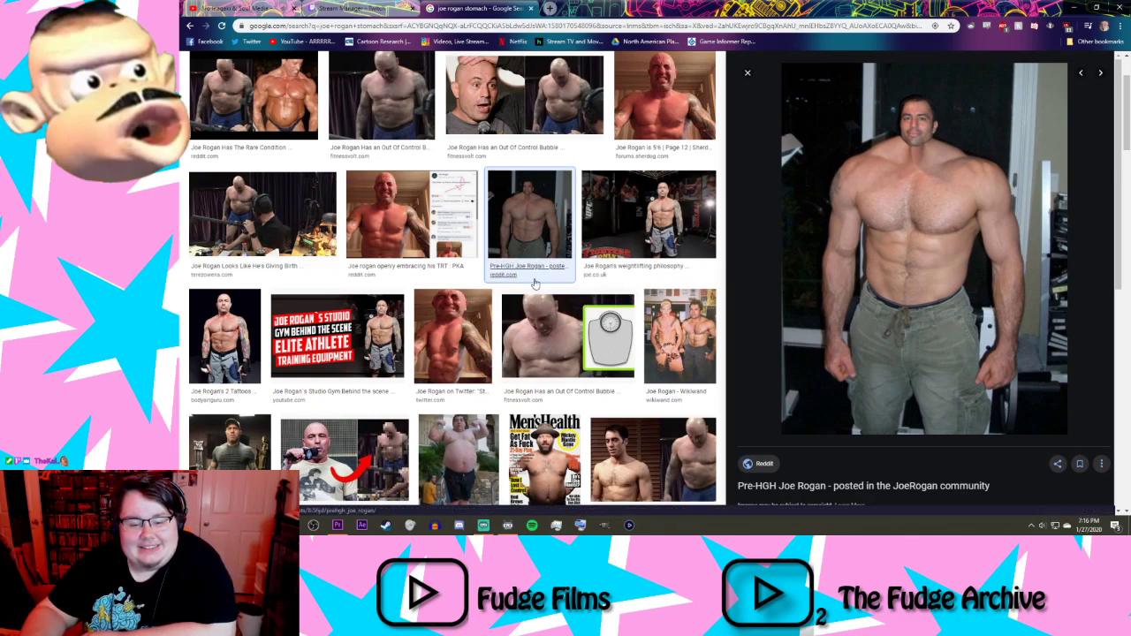
pyautogui.click(661, 460)
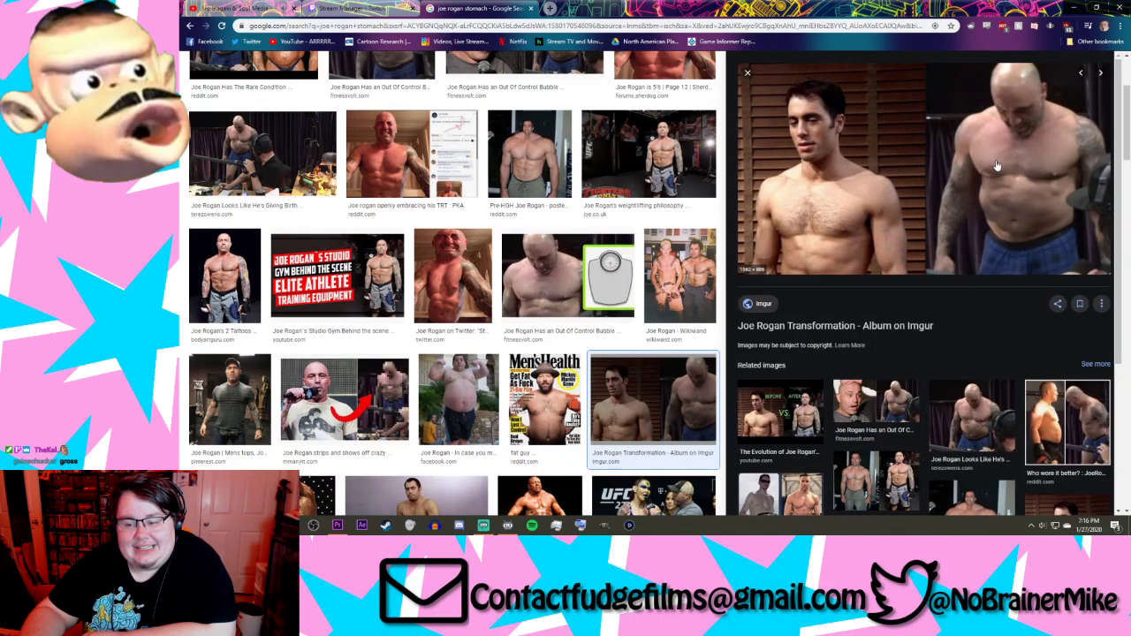
pyautogui.click(1057, 415)
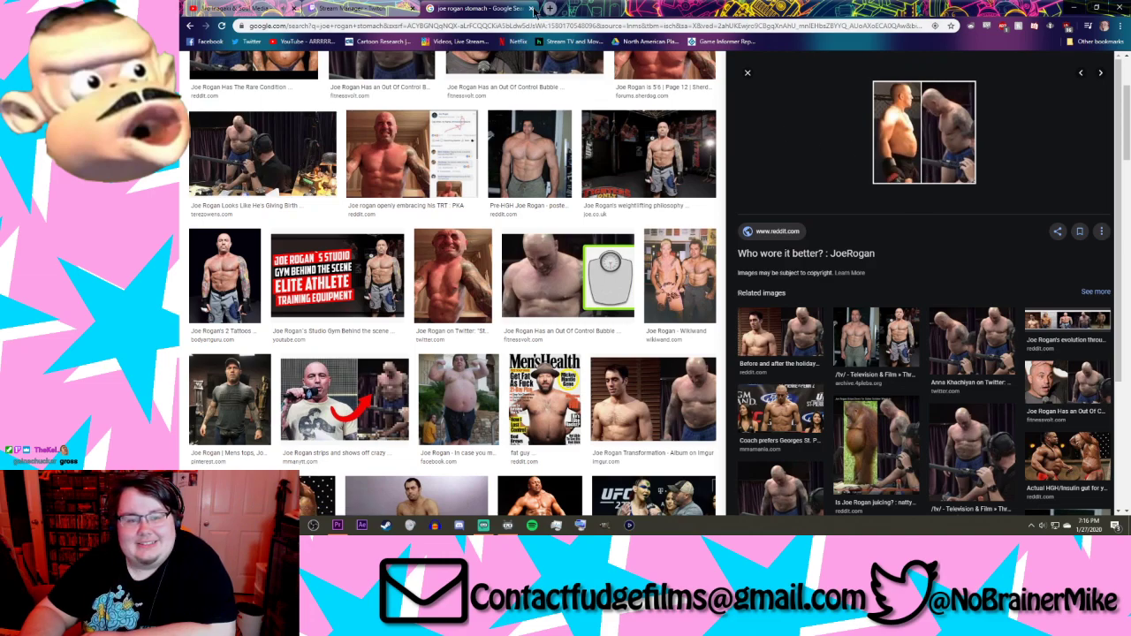
pyautogui.click(531, 9)
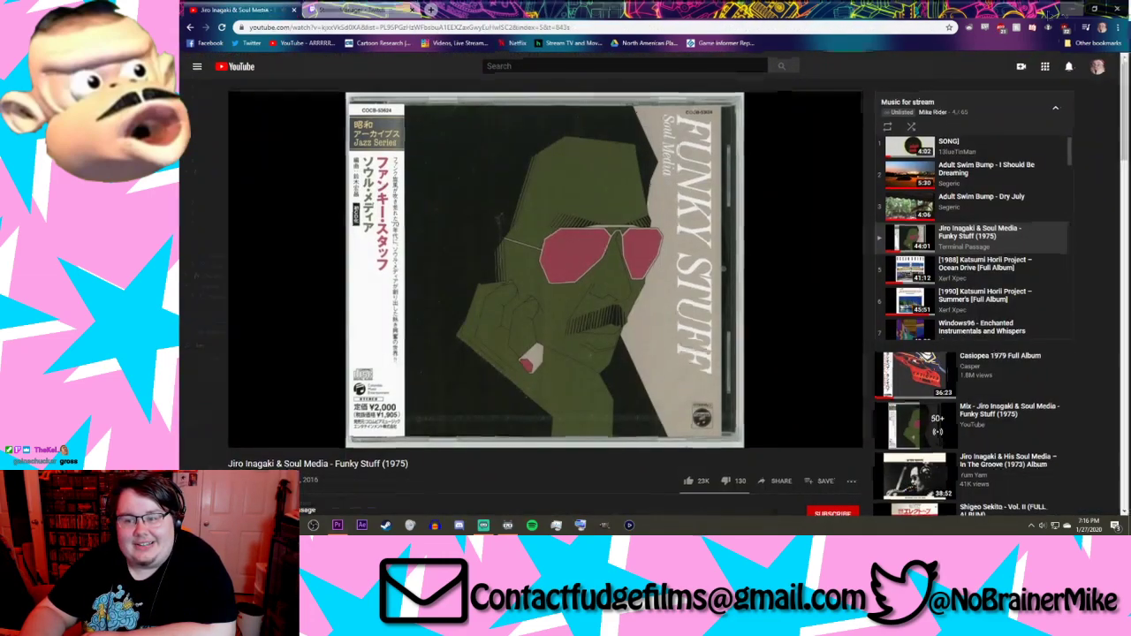
pyautogui.click(1069, 7)
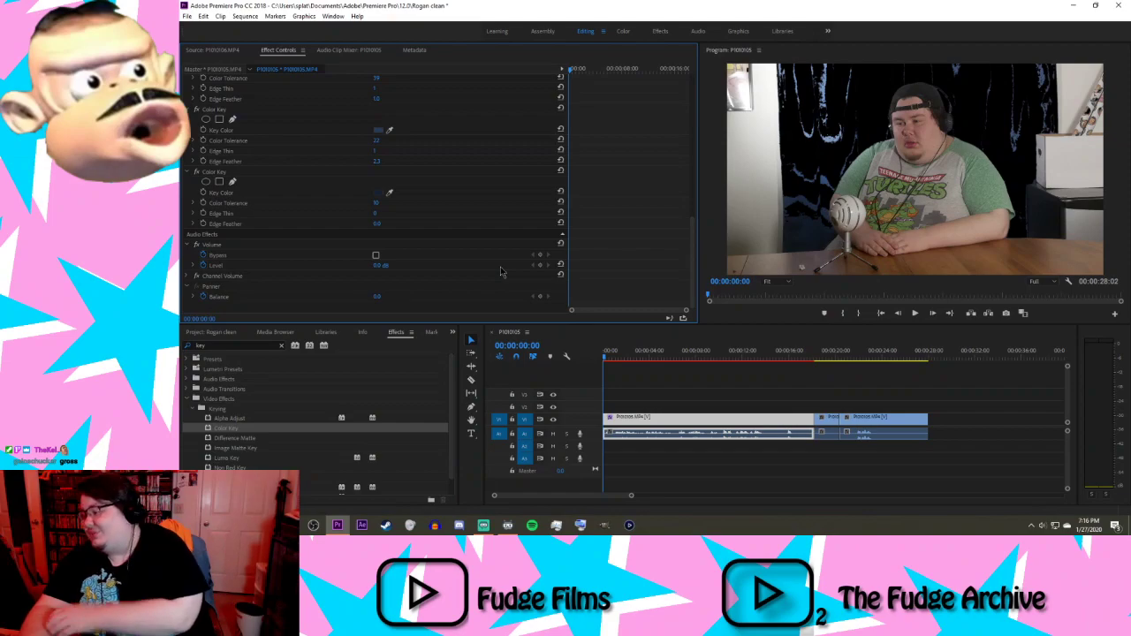
# Step: Set the sixth Color Key's Edge Thin to 1 and Edge Feather to 2.8
pyautogui.click(374, 214)
pyautogui.write('1')
pyautogui.press('Return')
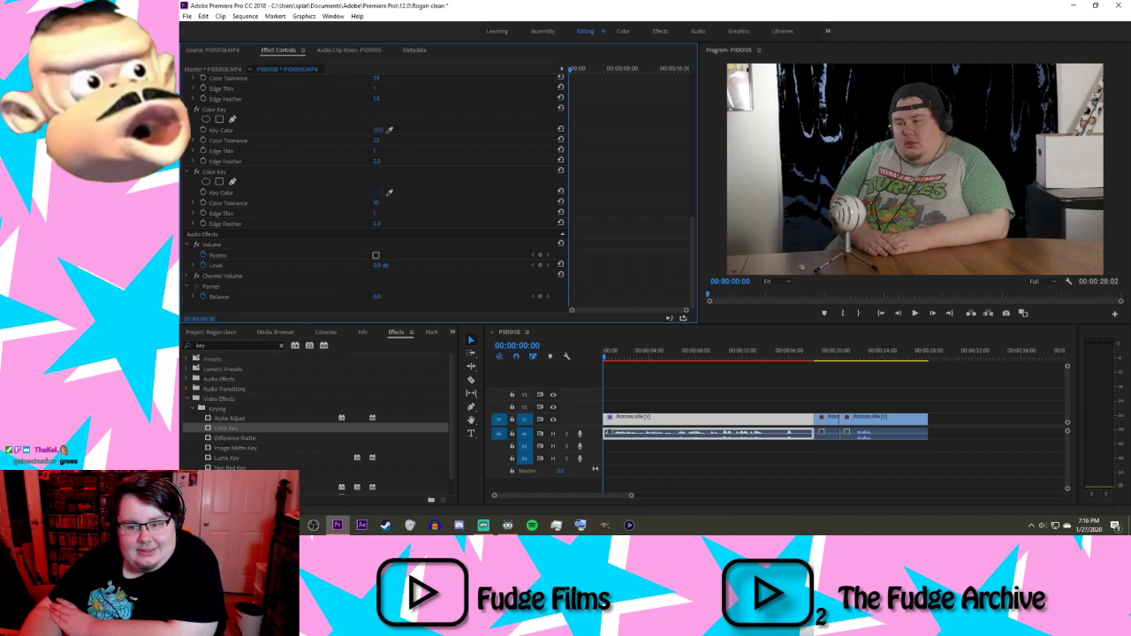
# Step: Add a seventh Color Key to the first V1 clip, keyed to a near-black curtain shade with Color Tolerance 9, Edge Thin 1 and Edge Feather 2.0
pyautogui.moveTo(228, 428); pyautogui.dragTo(662, 428)
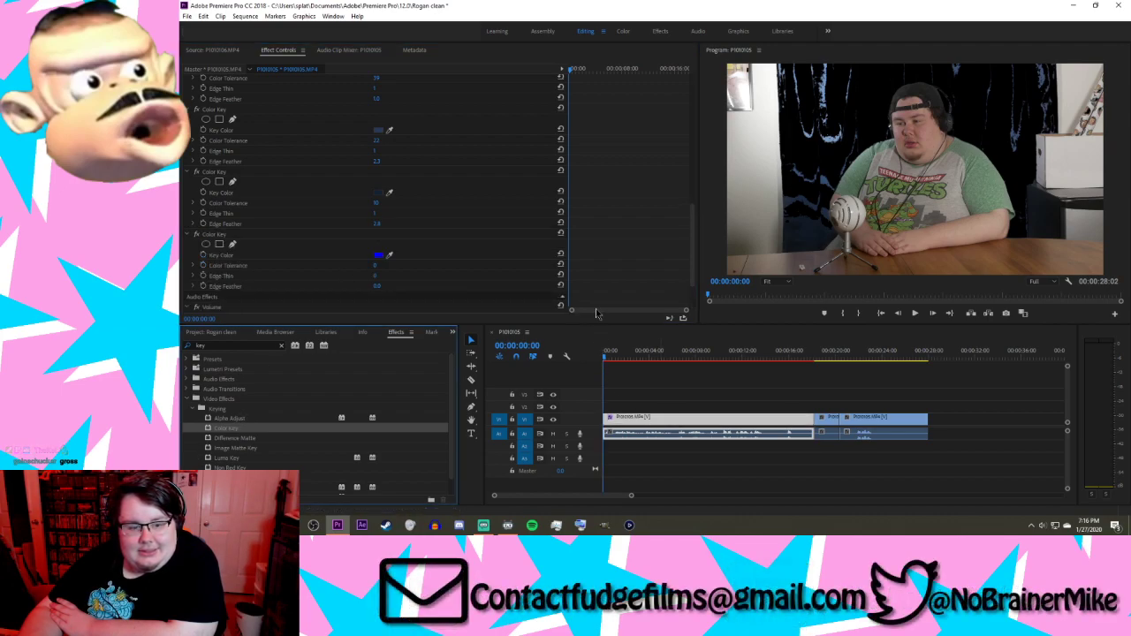
pyautogui.click(389, 254)
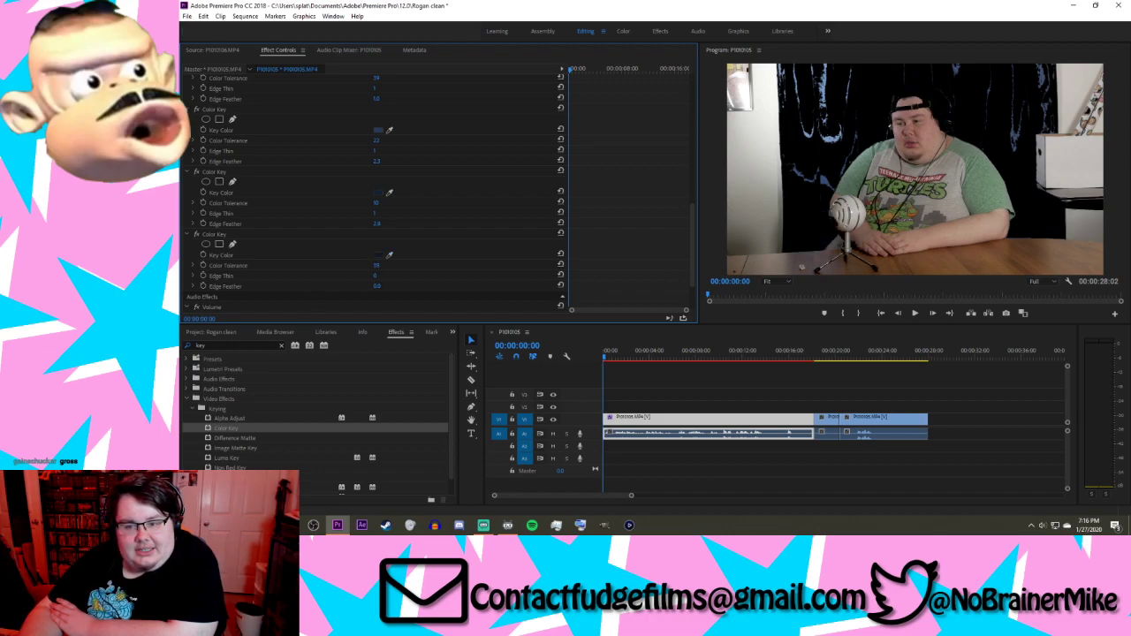
pyautogui.moveTo(377, 265); pyautogui.dragTo(354, 265)
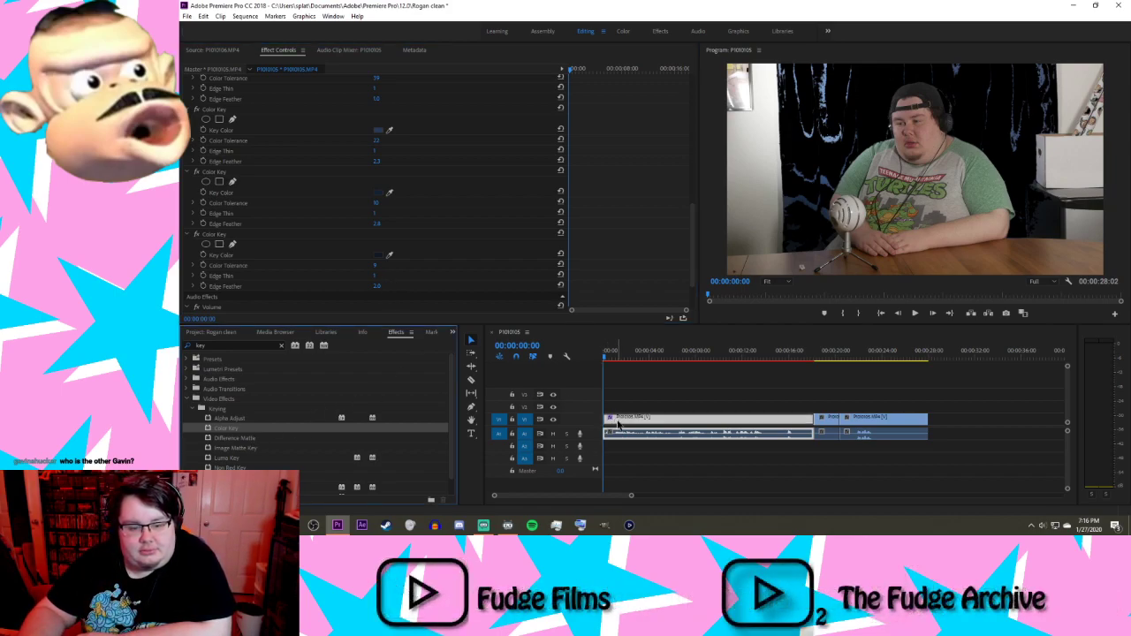
# Step: Add an eighth Color Key to the first V1 clip, sample a pale curtain blue, and bring Color Tolerance down to 0
pyautogui.moveTo(617, 424); pyautogui.dragTo(617, 424)
pyautogui.moveTo(694, 230); pyautogui.dragTo(694, 272)
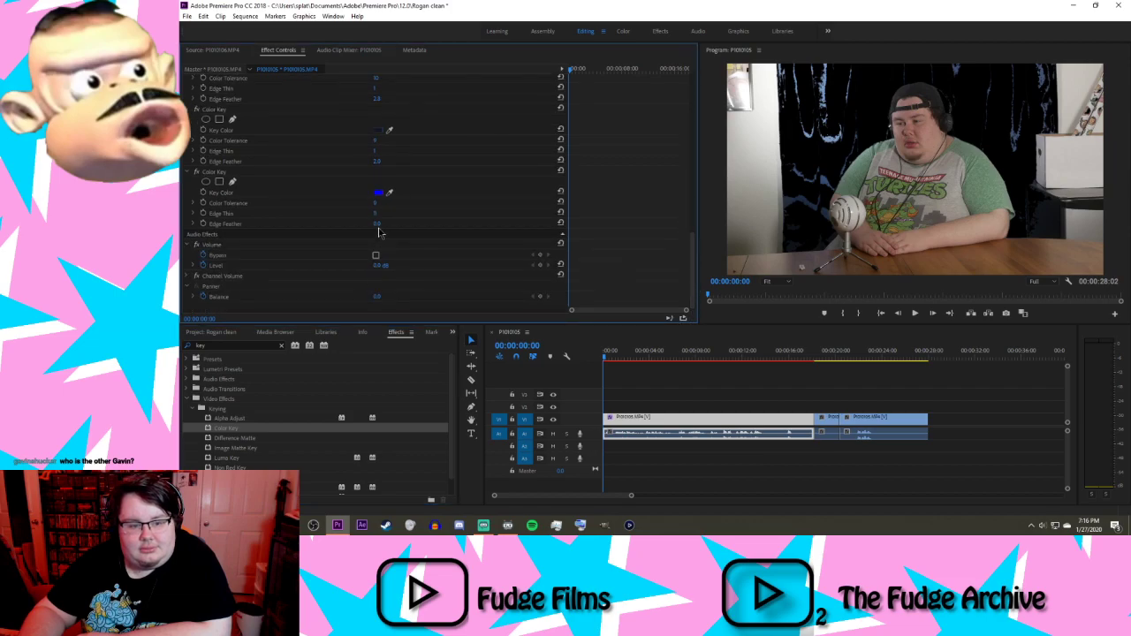
pyautogui.click(389, 192)
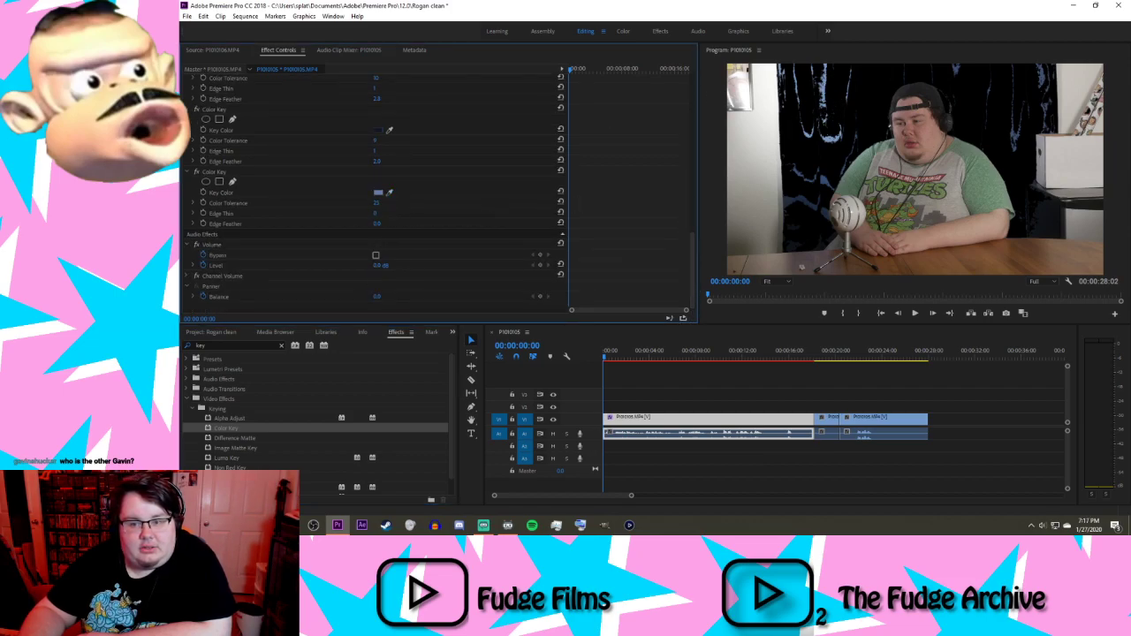
pyautogui.moveTo(377, 202); pyautogui.dragTo(394, 202)
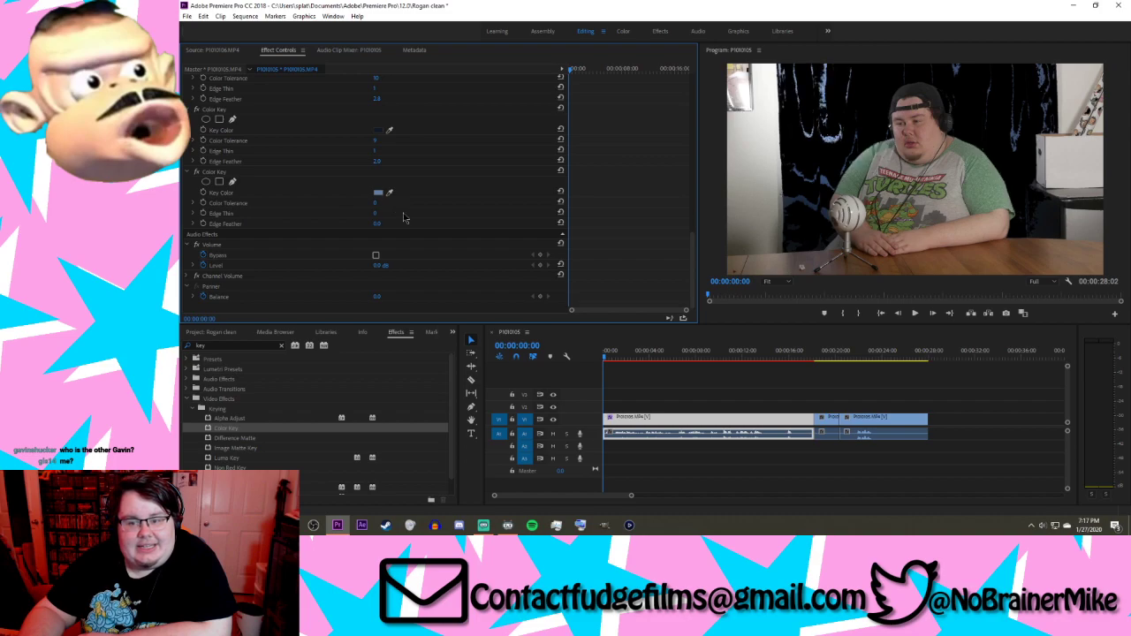
# Step: Add a four-point mask to the eighth Color Key and shape it over the curtain between the light wall and the seated man
pyautogui.click(220, 182)
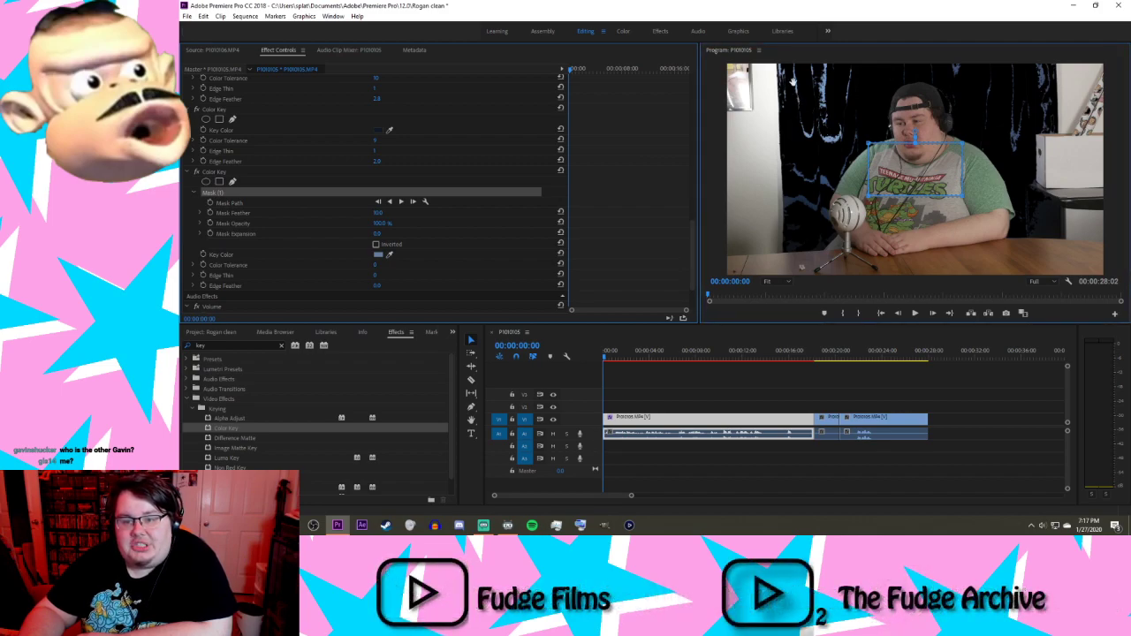
pyautogui.moveTo(902, 169); pyautogui.dragTo(811, 83)
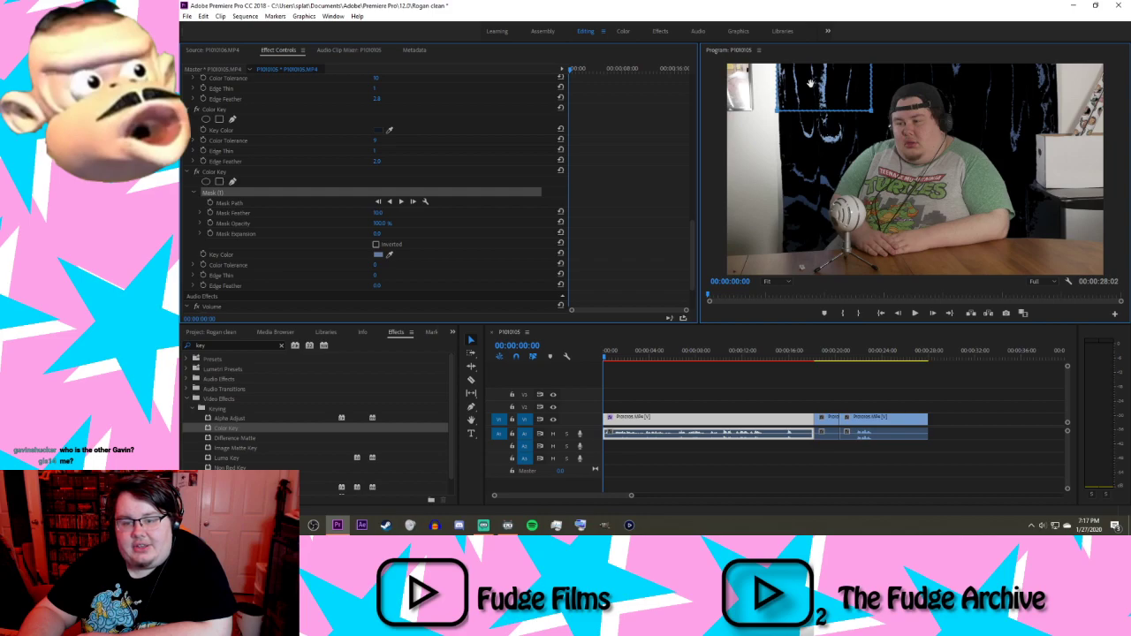
pyautogui.moveTo(786, 147); pyautogui.dragTo(784, 260)
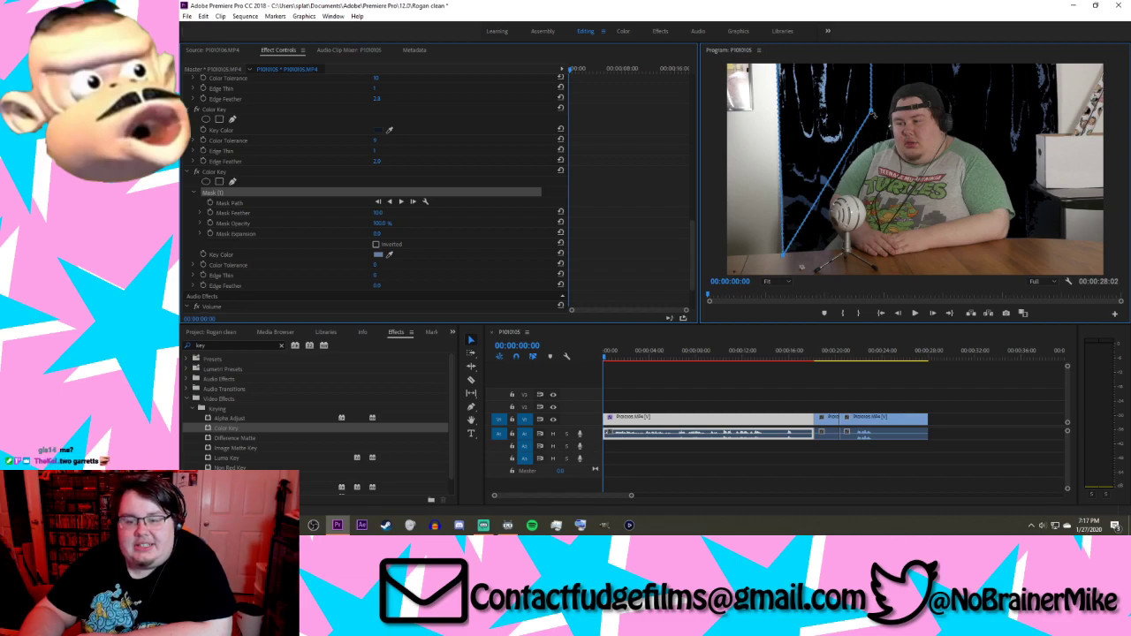
# Step: Scrub through the start of the first clip and park the playhead at 00:00:00:49
pyautogui.moveTo(723, 354); pyautogui.dragTo(616, 378)
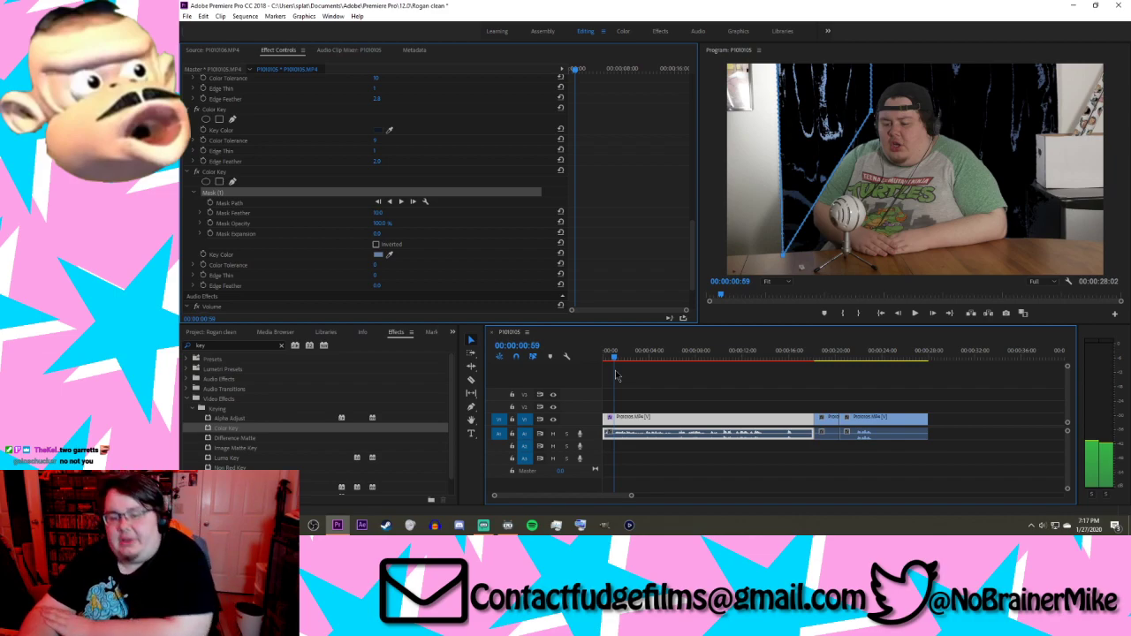
pyautogui.press('Left')
pyautogui.press('Left')
pyautogui.press('Left')
pyautogui.press('Left')
pyautogui.press('Left')
pyautogui.press('Left')
pyautogui.press('Left')
pyautogui.press('Left')
pyautogui.press('Left')
pyautogui.press('Left')
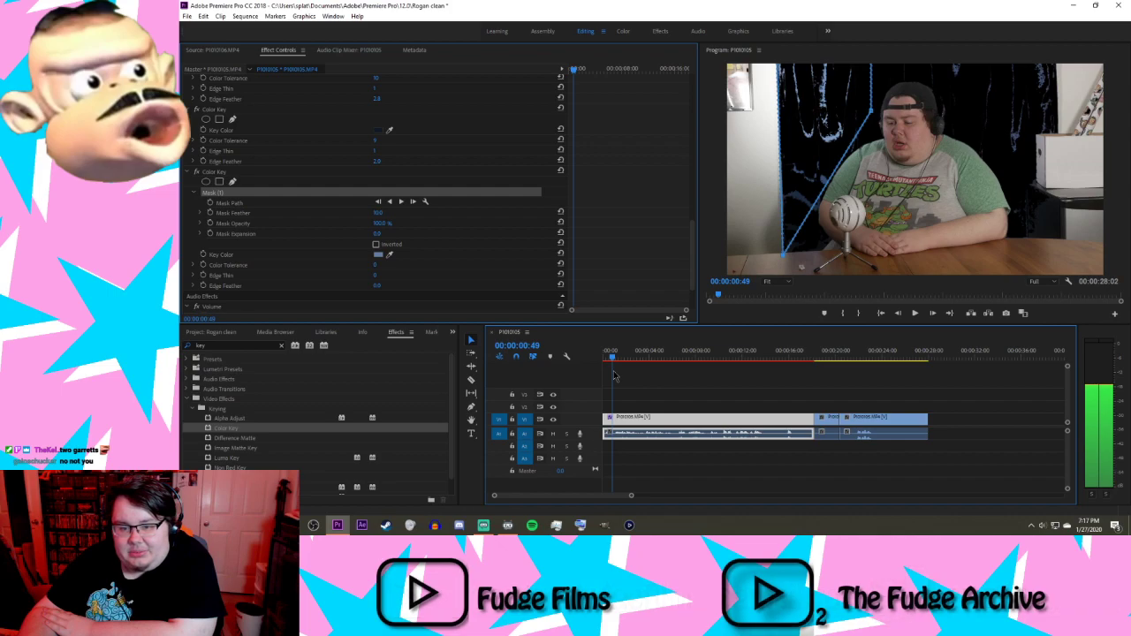
# Step: Resample a curtain blue for the masked Color Key with Color Tolerance 72, and lower the program preview's playback resolution to 1/4
pyautogui.click(389, 255)
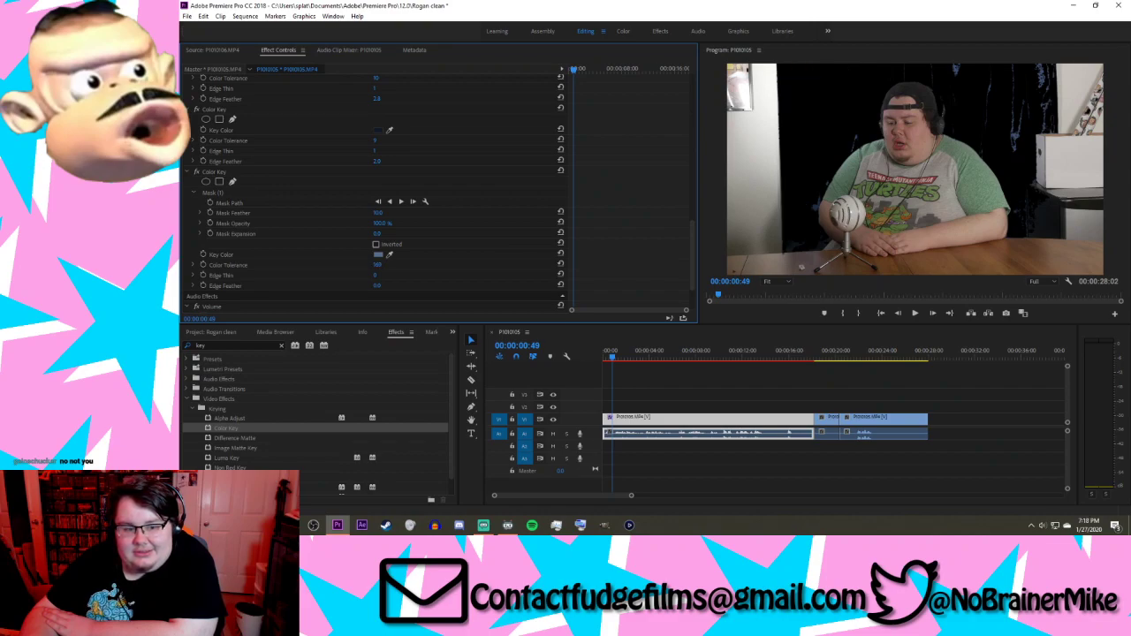
pyautogui.moveTo(377, 264); pyautogui.dragTo(352, 265)
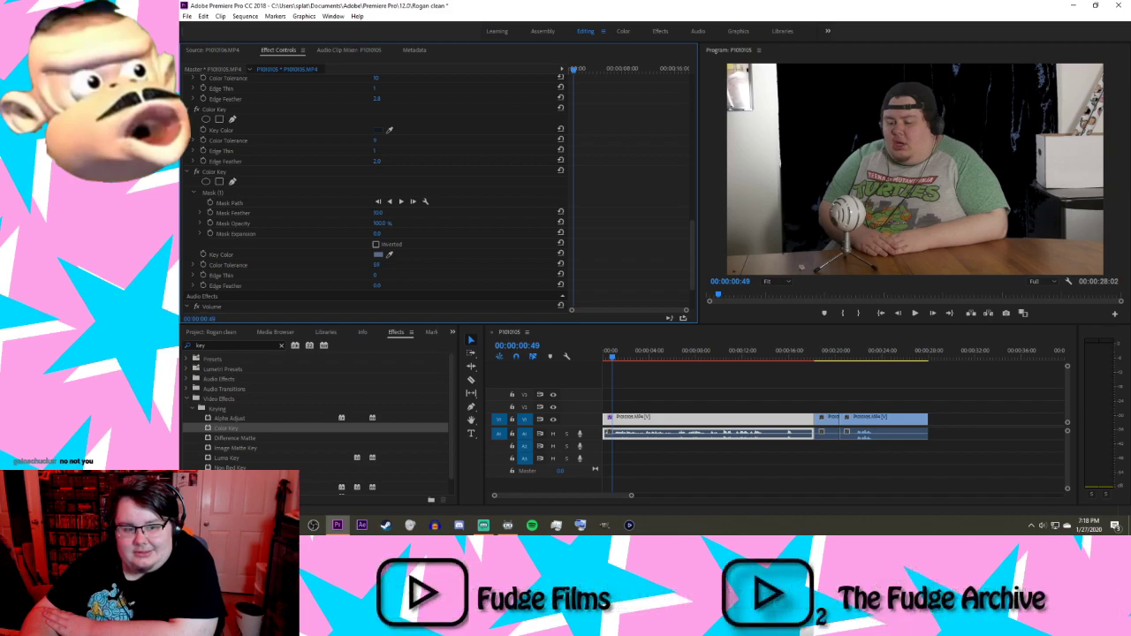
pyautogui.moveTo(377, 264); pyautogui.dragTo(360, 264)
pyautogui.moveTo(376, 264); pyautogui.dragTo(379, 265)
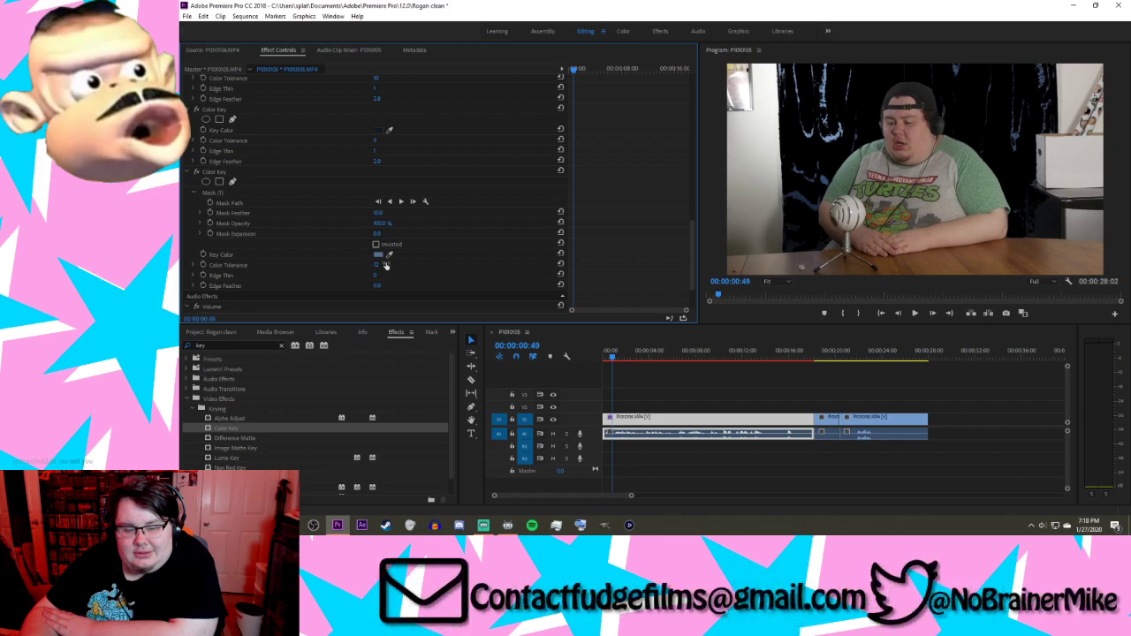
pyautogui.click(1037, 282)
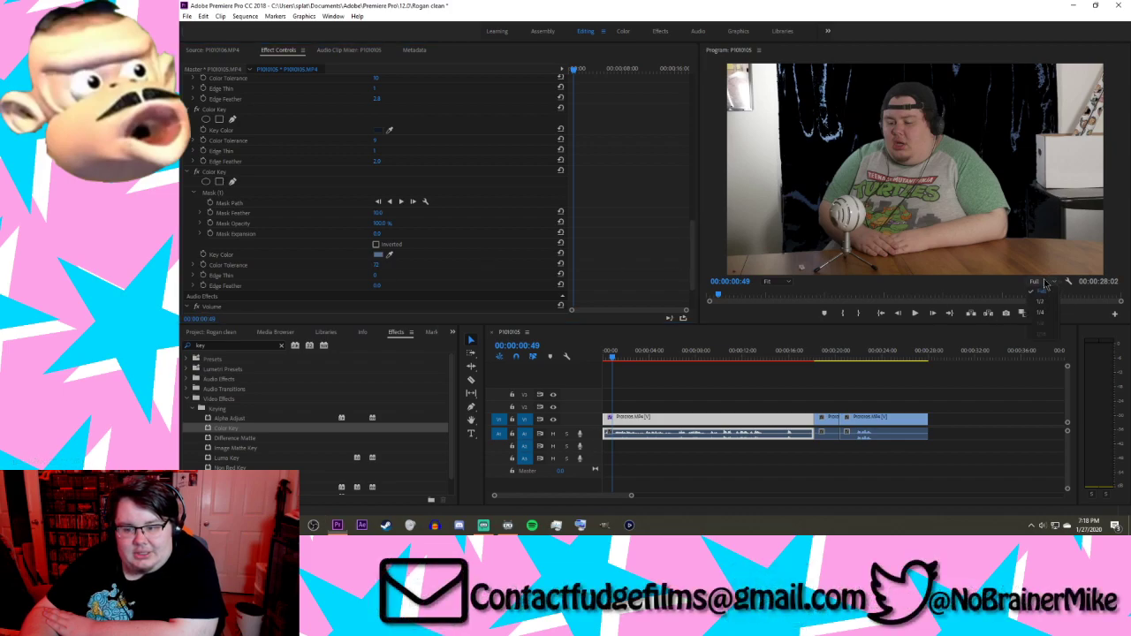
pyautogui.click(1045, 317)
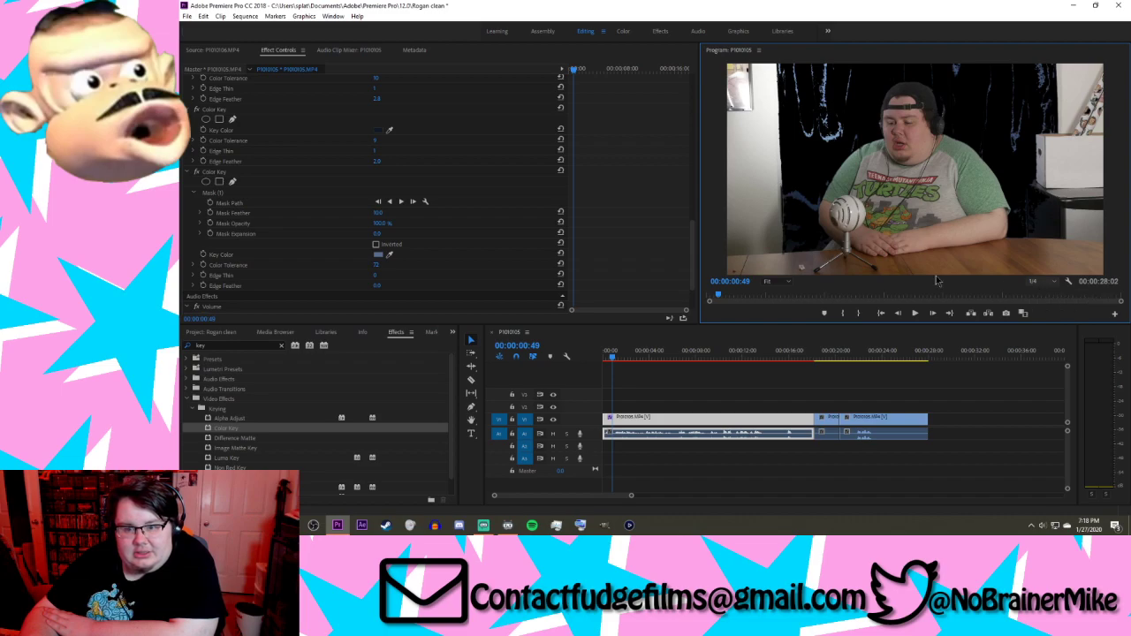
# Step: Try Edge Thin 1 on the masked Color Key, return it to 0, and set Color Tolerance to 100
pyautogui.click(377, 276)
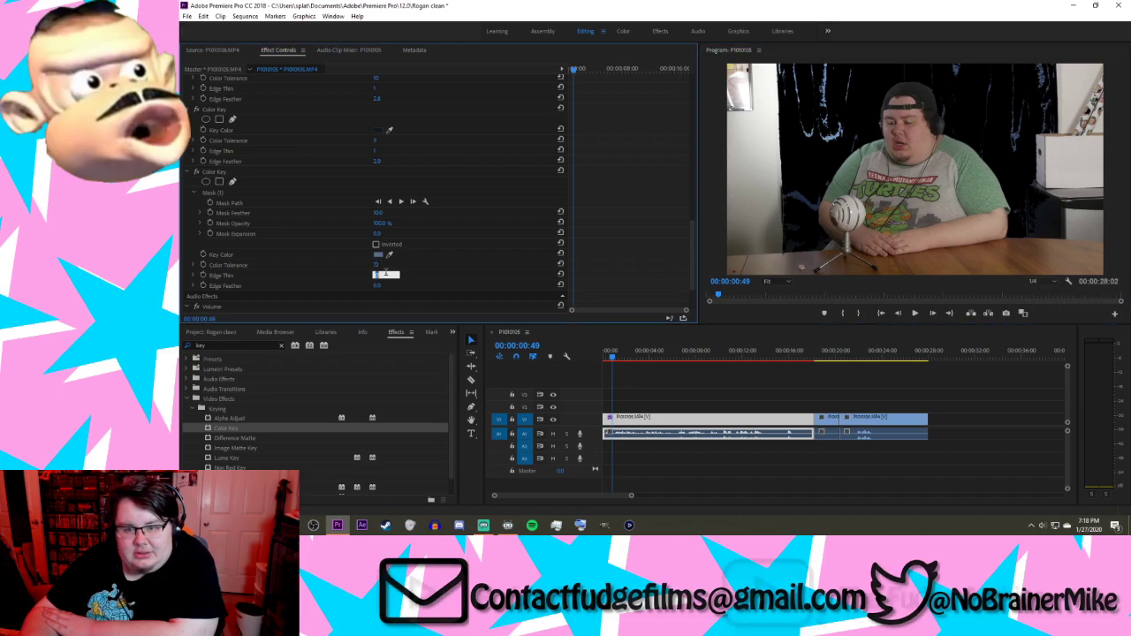
pyautogui.write('1')
pyautogui.press('Return')
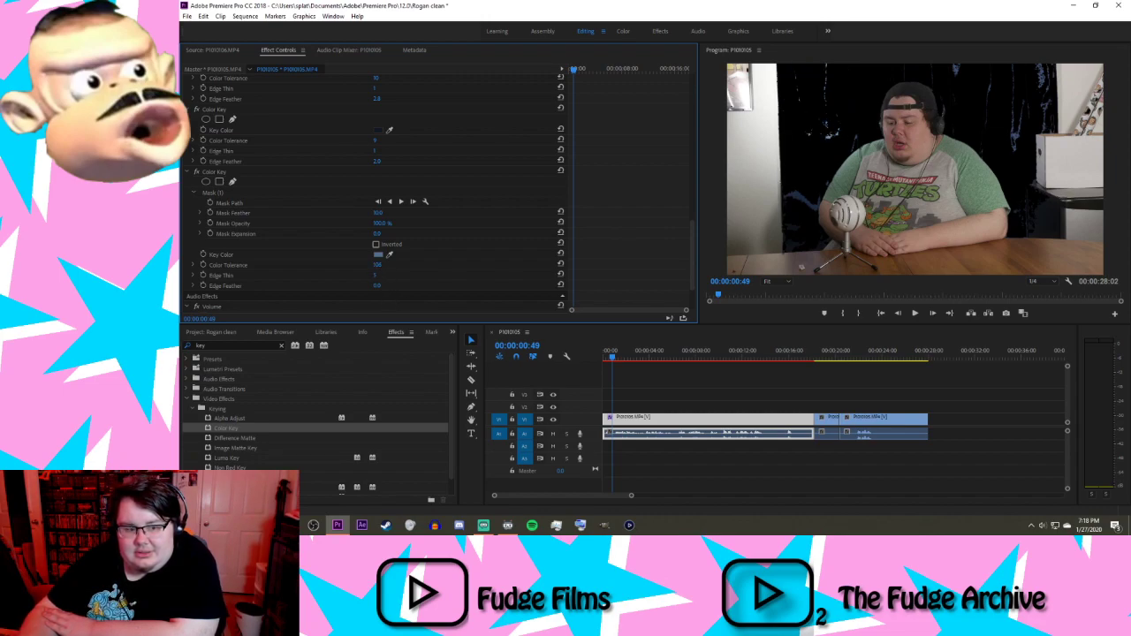
pyautogui.click(380, 275)
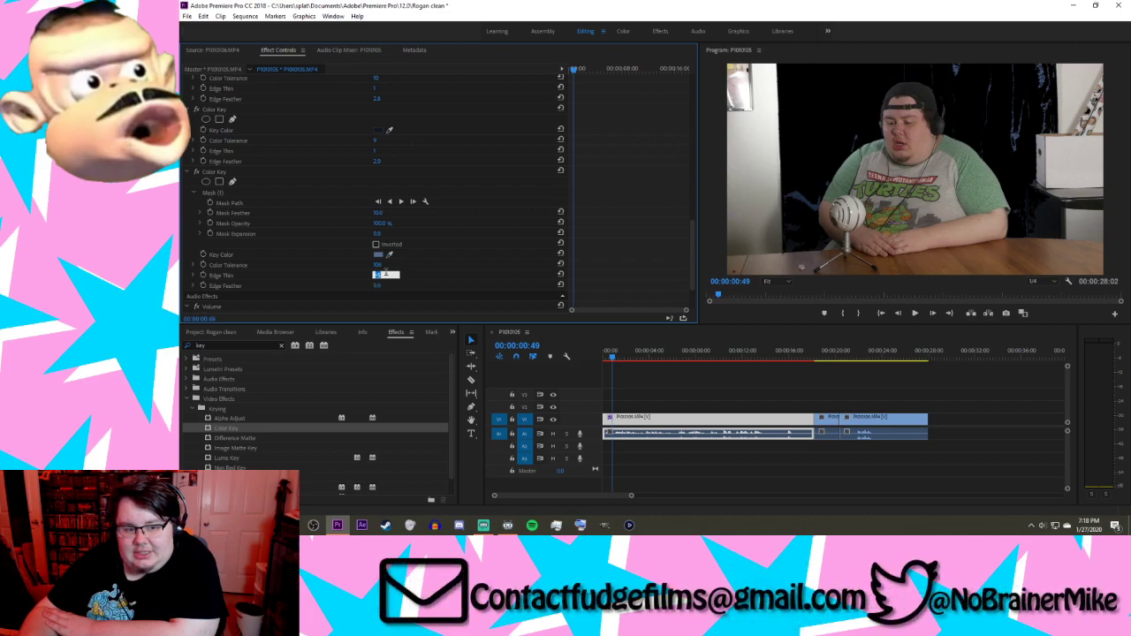
pyautogui.press('Return')
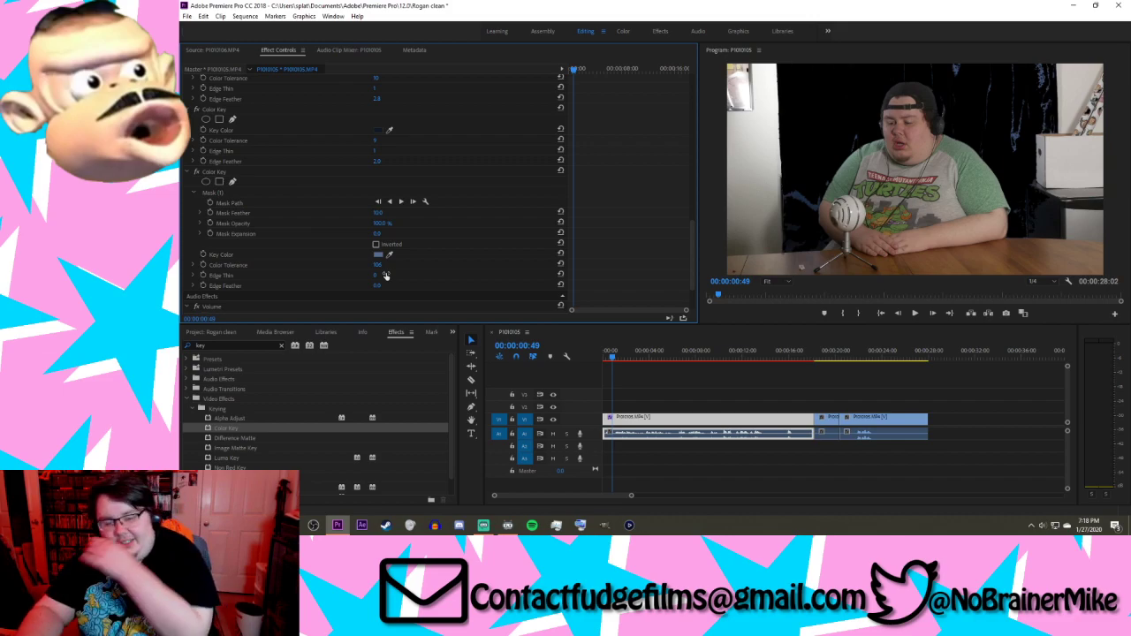
pyautogui.click(378, 264)
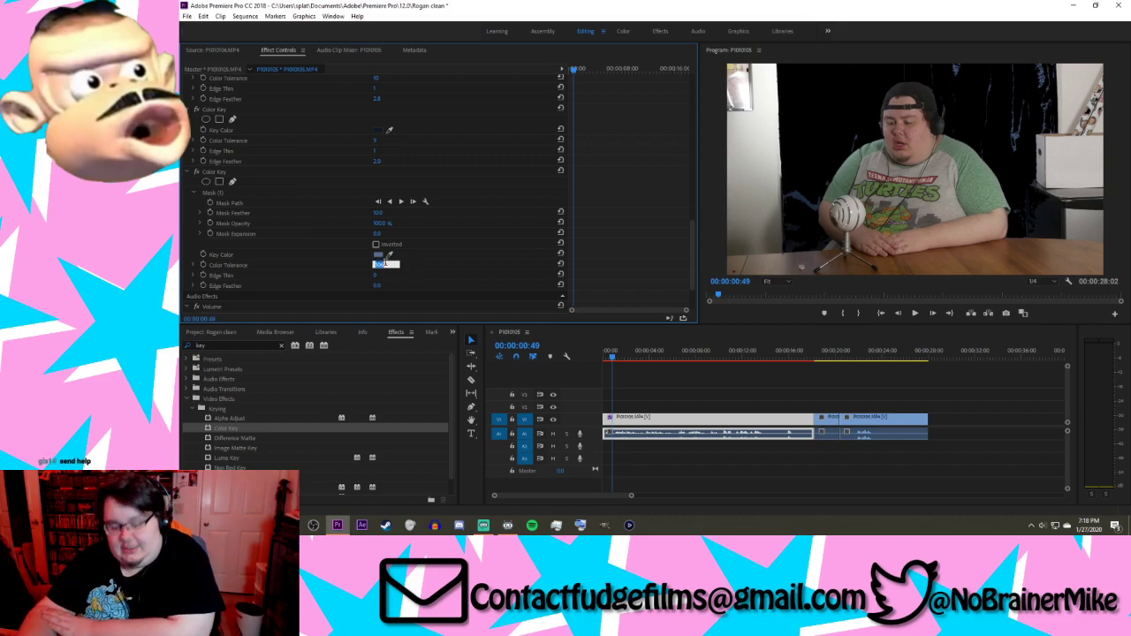
pyautogui.write('100')
pyautogui.press('Return')
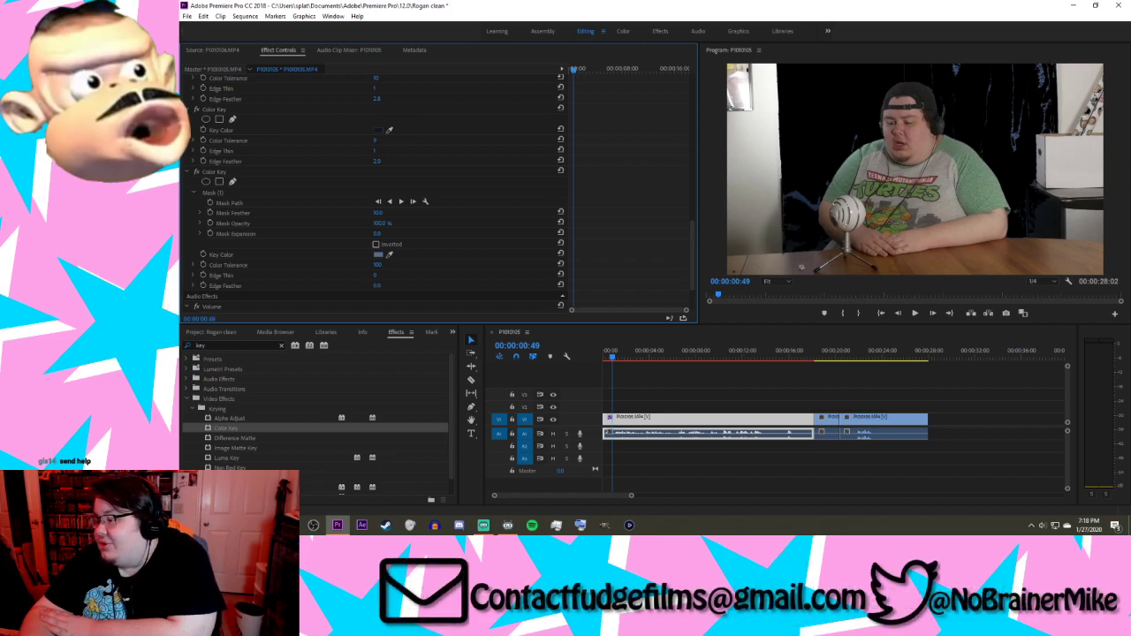
pyautogui.hotkey('alt', 'Tab')
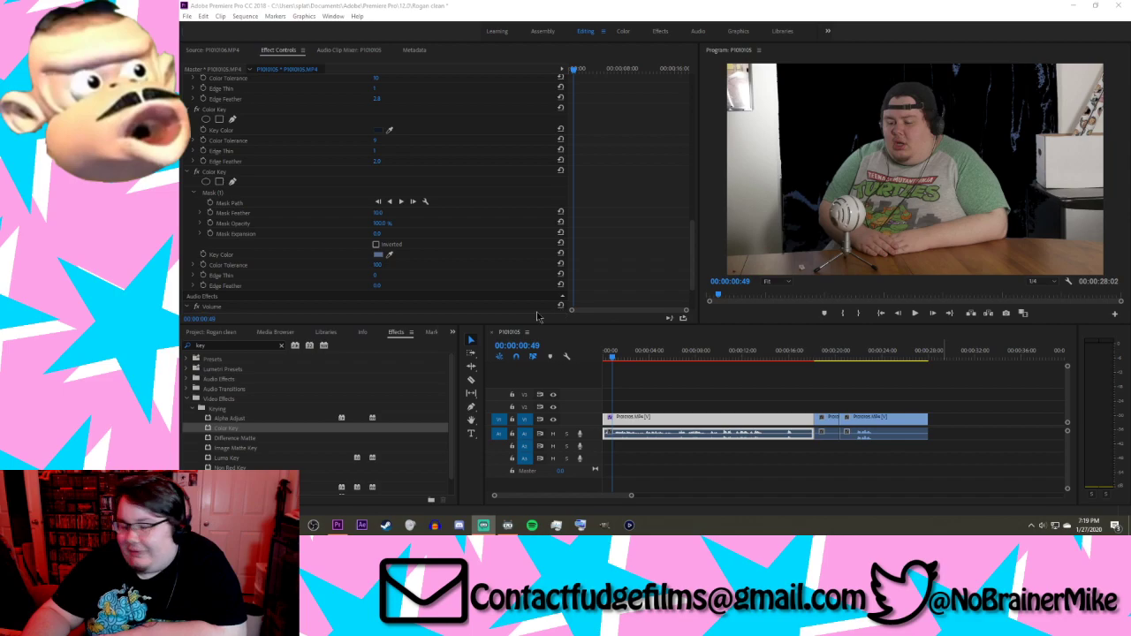
# Step: Set the program preview's playback resolution to Full and review the keyed opening of the first clip, returning to its start
pyautogui.moveTo(611, 358)
pyautogui.mouseDown()
pyautogui.moveTo(591, 362)
pyautogui.moveTo(617, 356)
pyautogui.moveTo(603, 357)
pyautogui.mouseUp()
pyautogui.click(1052, 283)
pyautogui.click(1052, 290)
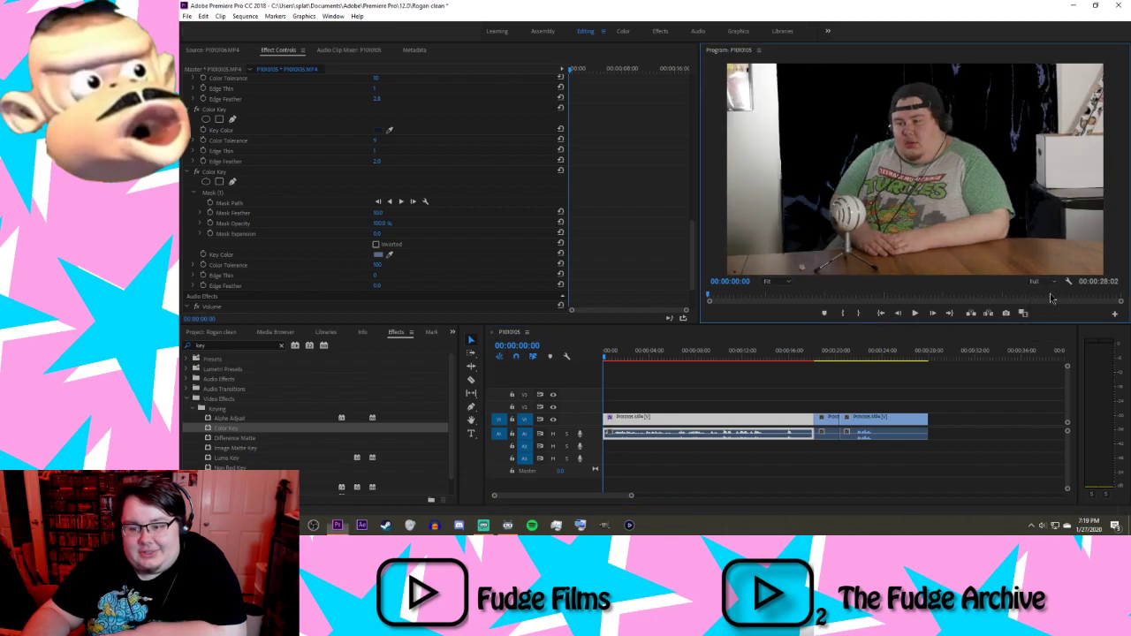
pyautogui.click(607, 367)
pyautogui.press('space')
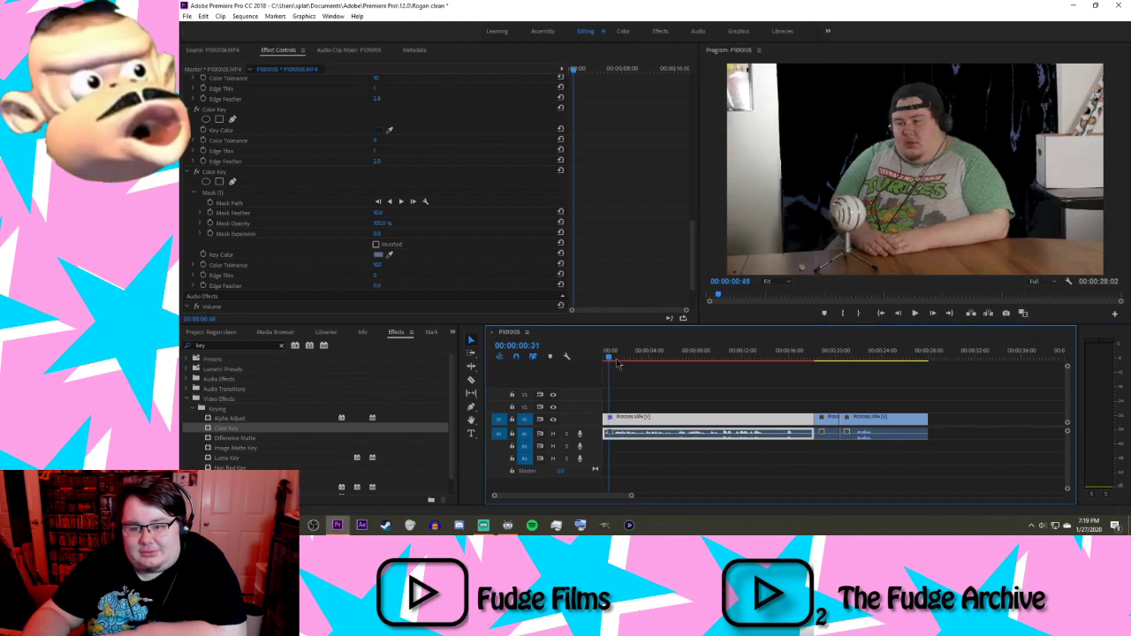
pyautogui.moveTo(631, 363); pyautogui.dragTo(610, 365)
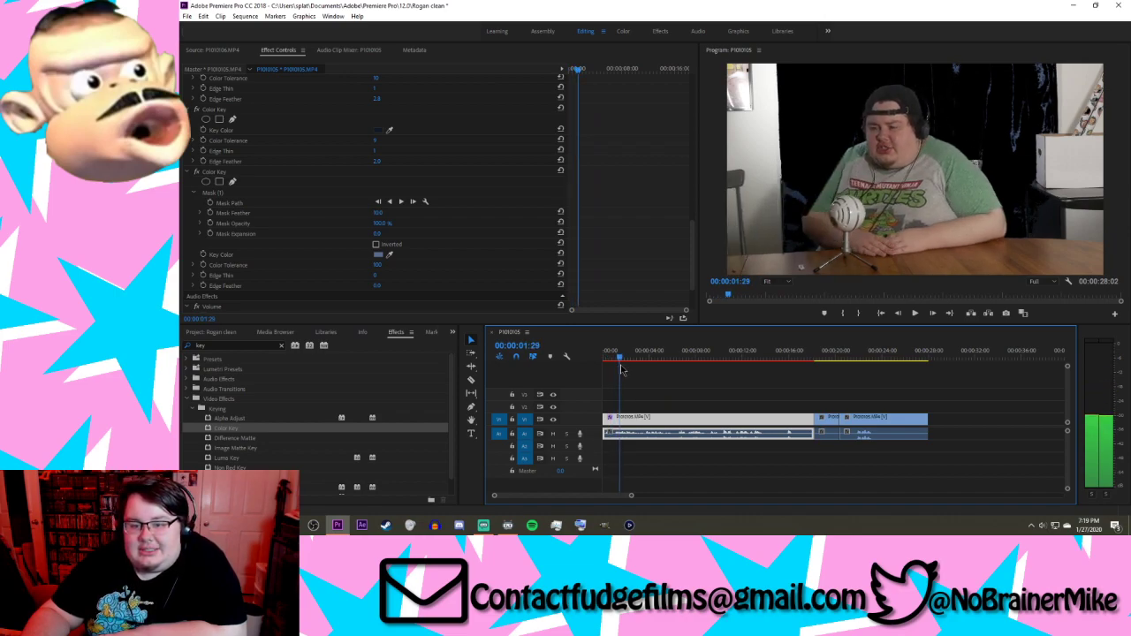
pyautogui.press('Home')
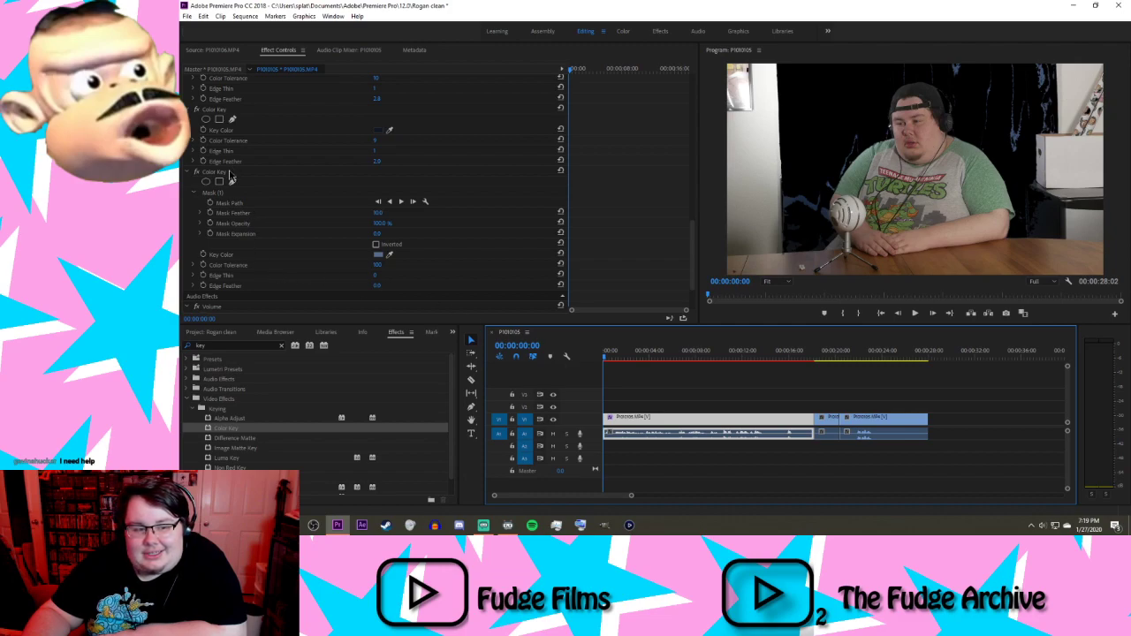
pyautogui.click(186, 15)
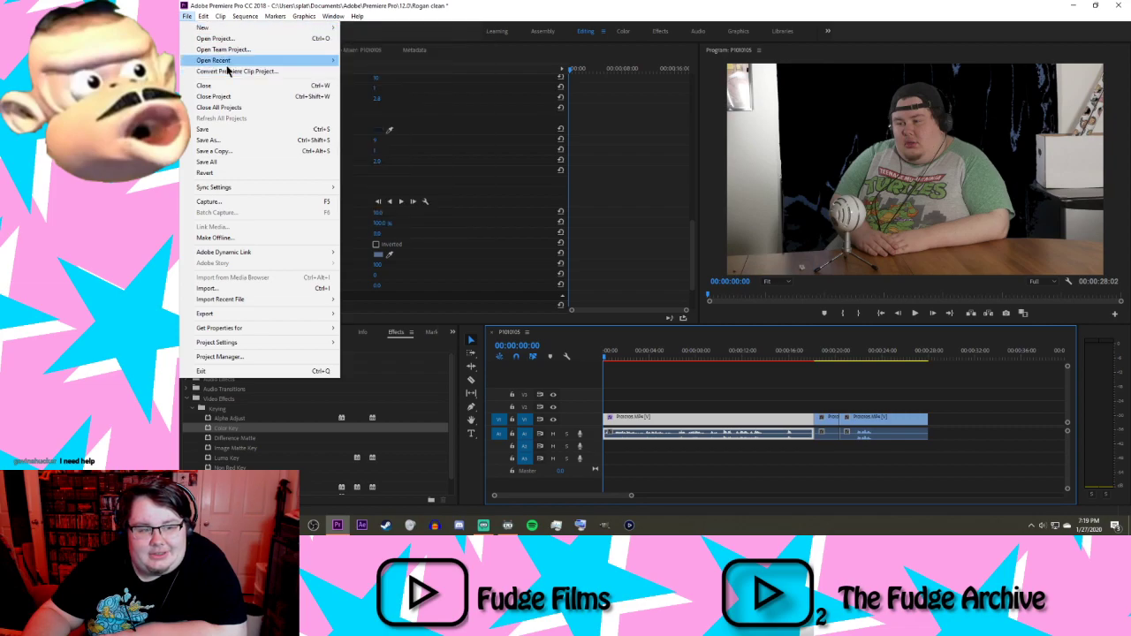
pyautogui.moveTo(227, 69)
pyautogui.click(406, 68)
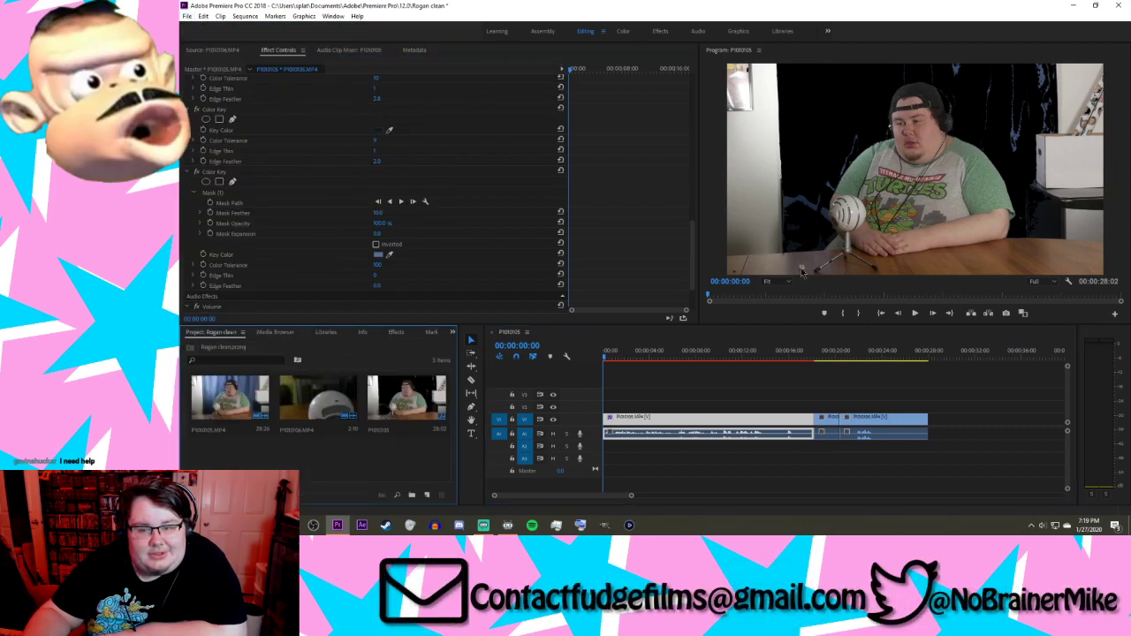
pyautogui.click(384, 402)
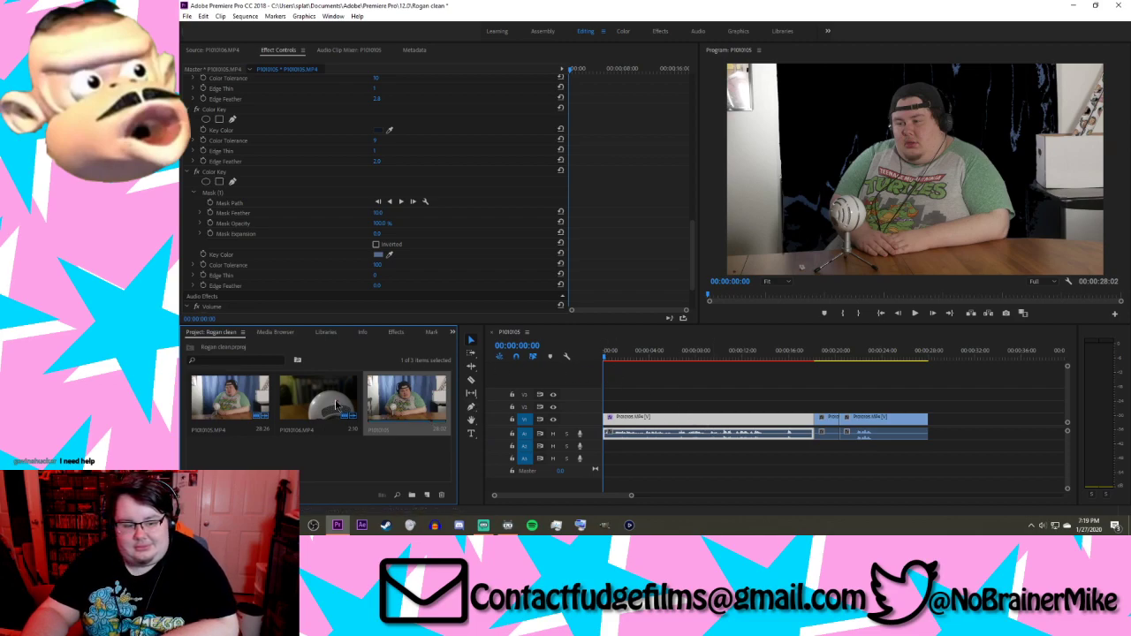
# Step: Undo the recent Color Key edits back past the creation of the masked Color Key and the one before it
pyautogui.hotkey('ctrl', 'z')
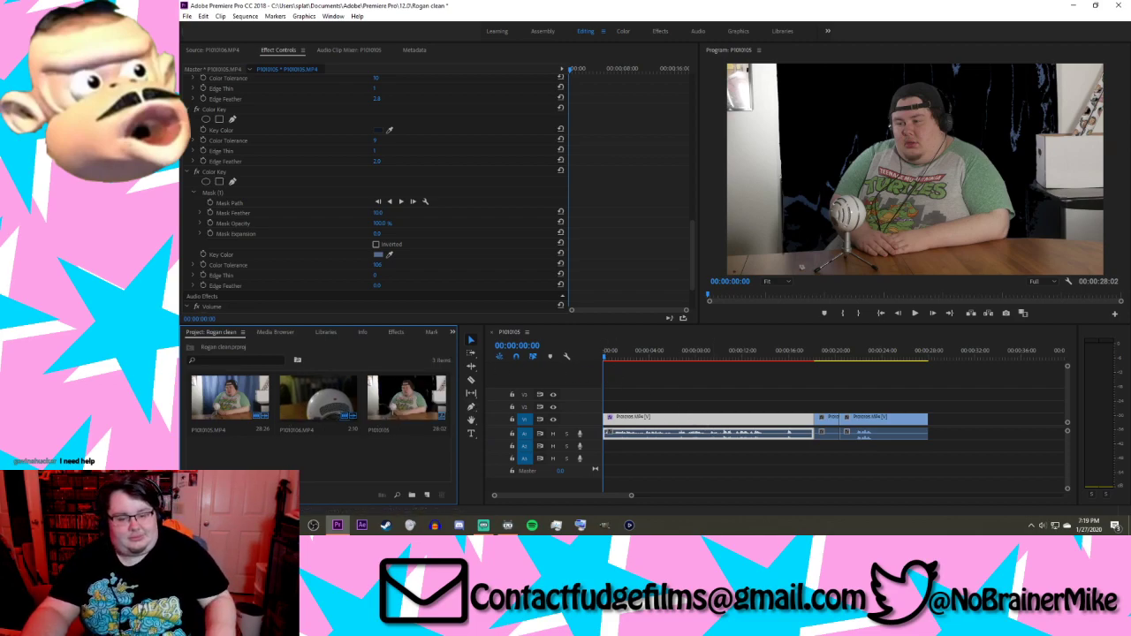
pyautogui.hotkey('ctrl', 'z')
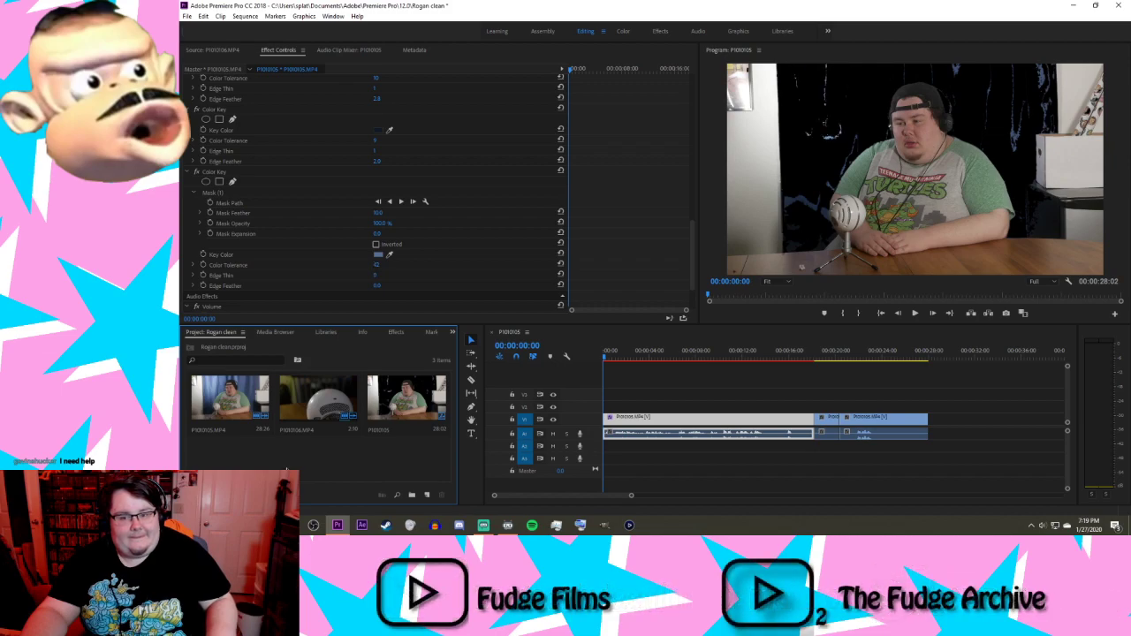
pyautogui.hotkey('ctrl', 'z')
pyautogui.press('Delete')
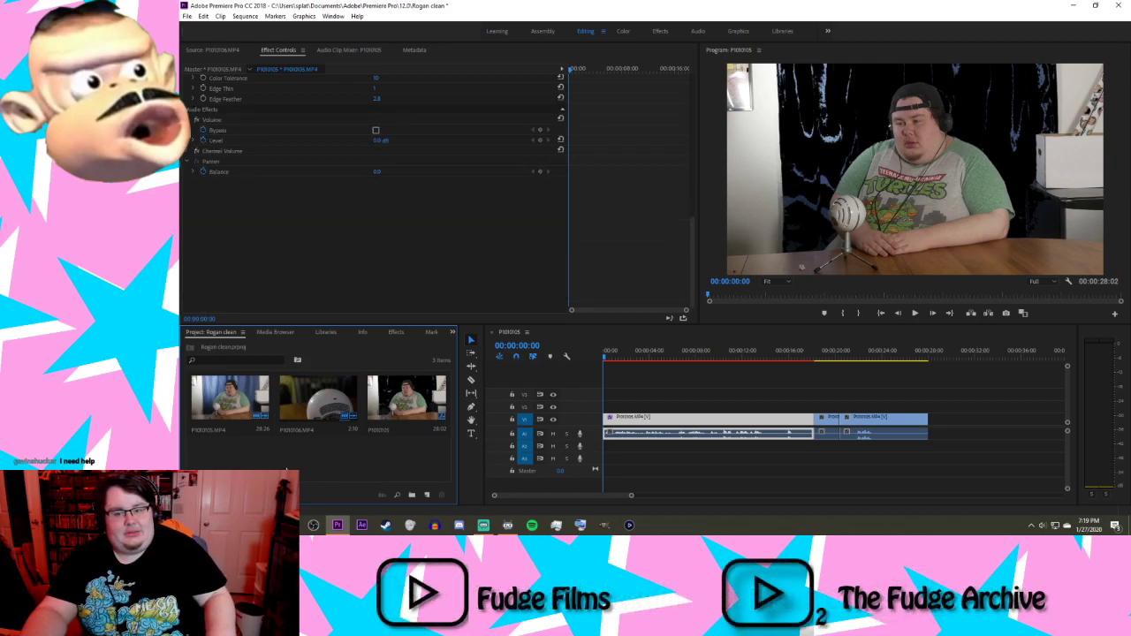
pyautogui.hotkey('ctrl', 'z')
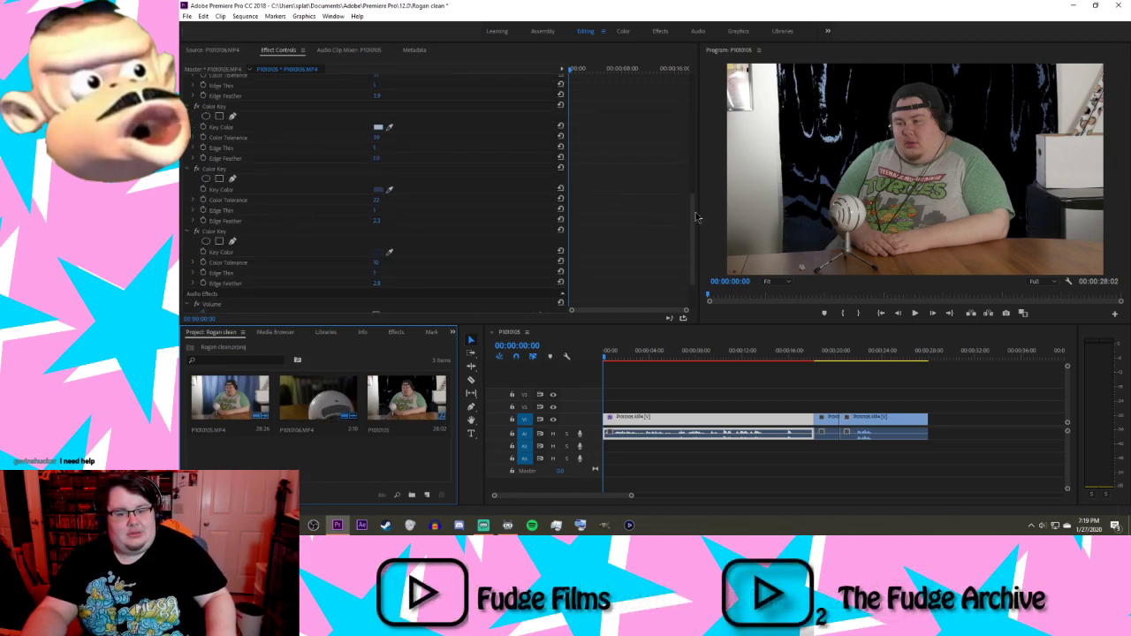
# Step: Delete all the remaining Color Key effects from the first clip
pyautogui.scroll(3, 664, 221)
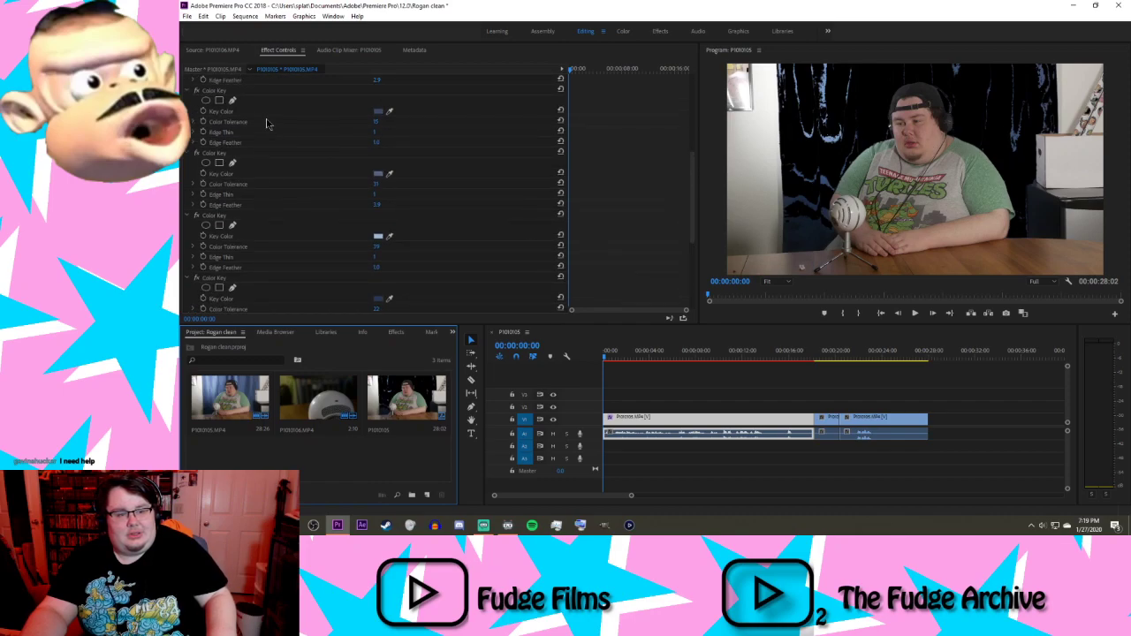
pyautogui.scroll(1, 276, 119)
pyautogui.click(261, 100)
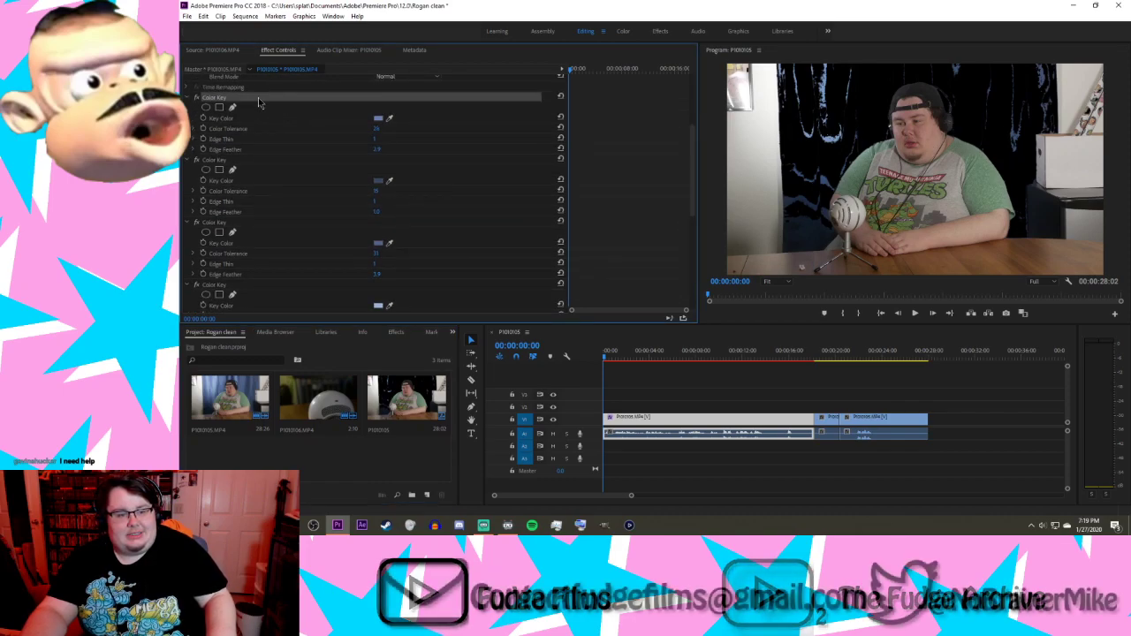
pyautogui.press('Delete')
pyautogui.click(259, 98)
pyautogui.press('Delete')
pyautogui.press('Delete')
pyautogui.press('Delete')
pyautogui.press('Delete')
pyautogui.press('Delete')
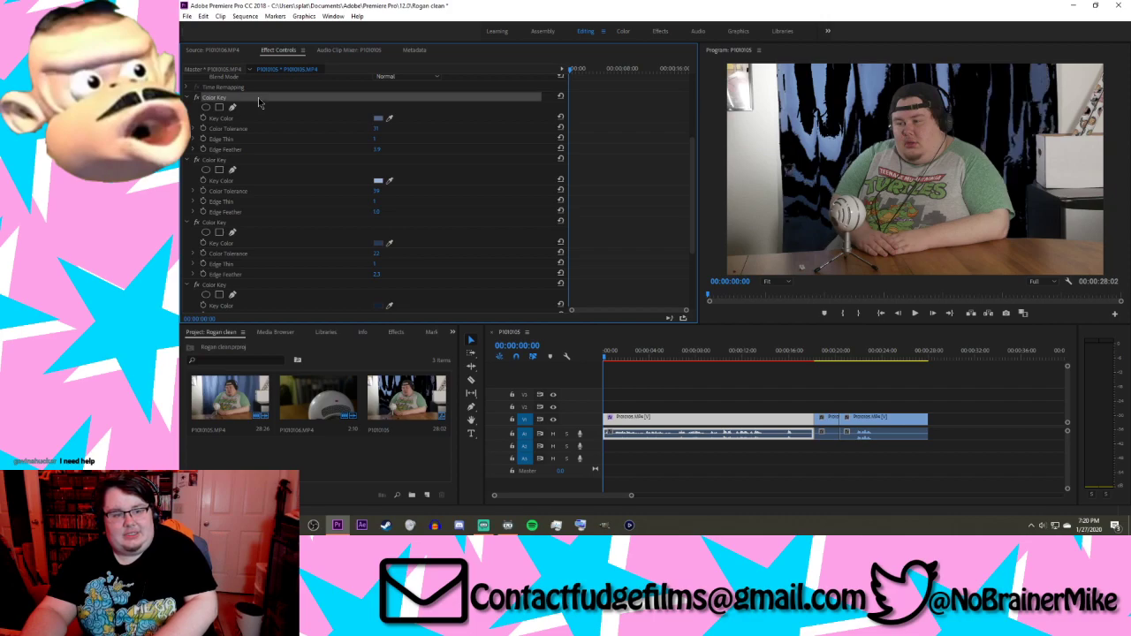
pyautogui.press('Delete')
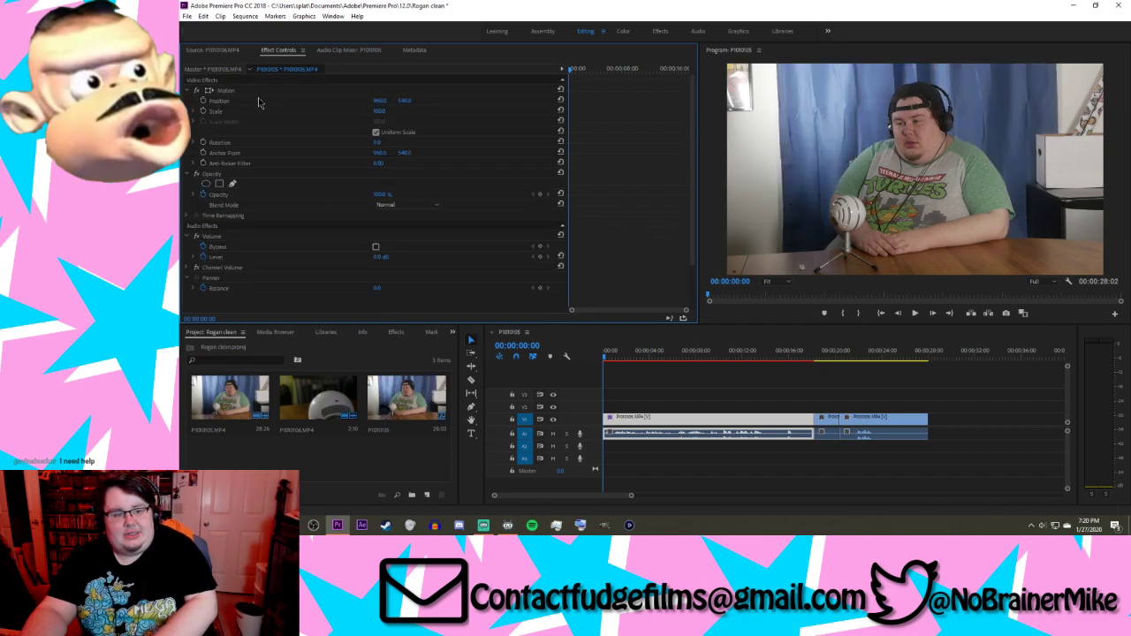
# Step: Apply the Ultra Key effect to the first clip and sample the blue curtain as its key color
pyautogui.click(398, 338)
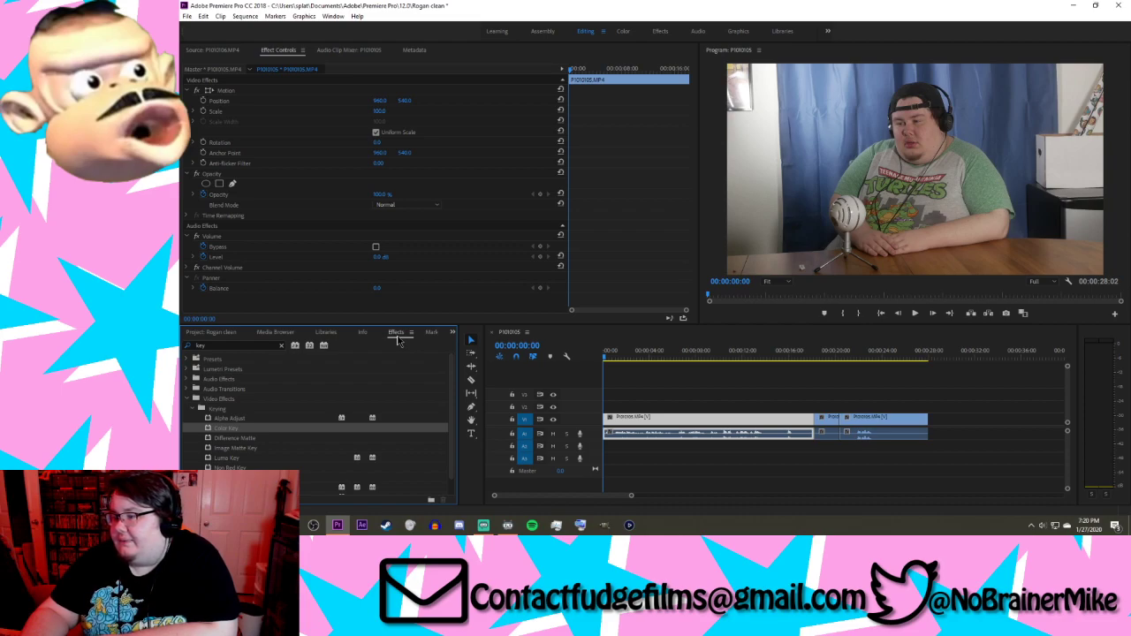
pyautogui.scroll(-1, 256, 439)
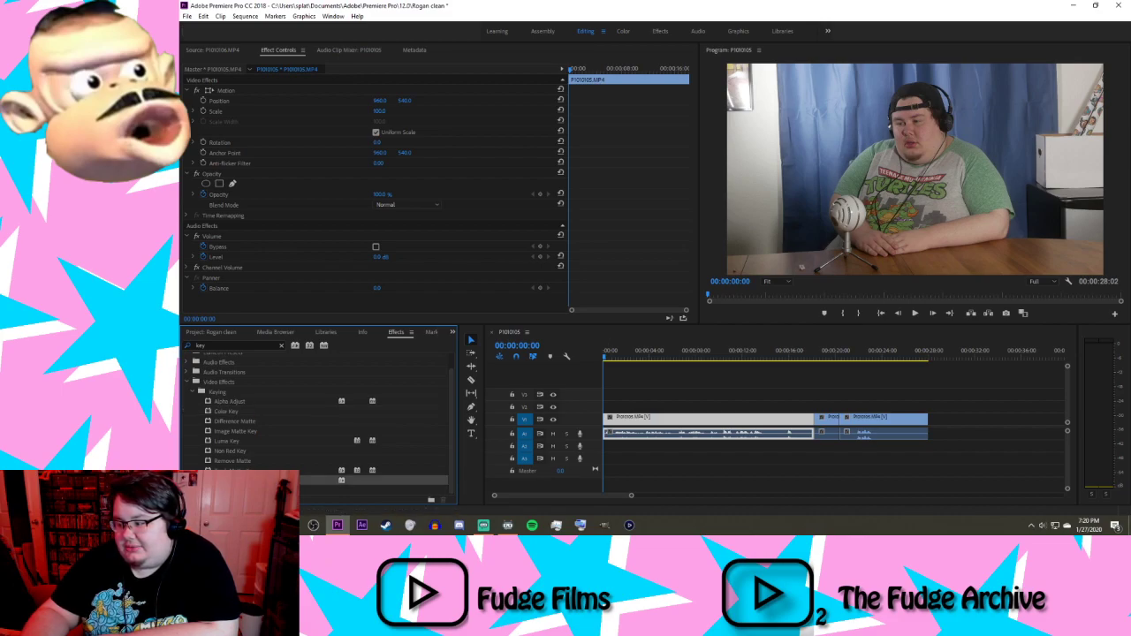
pyautogui.hotkey('alt', 'Tab')
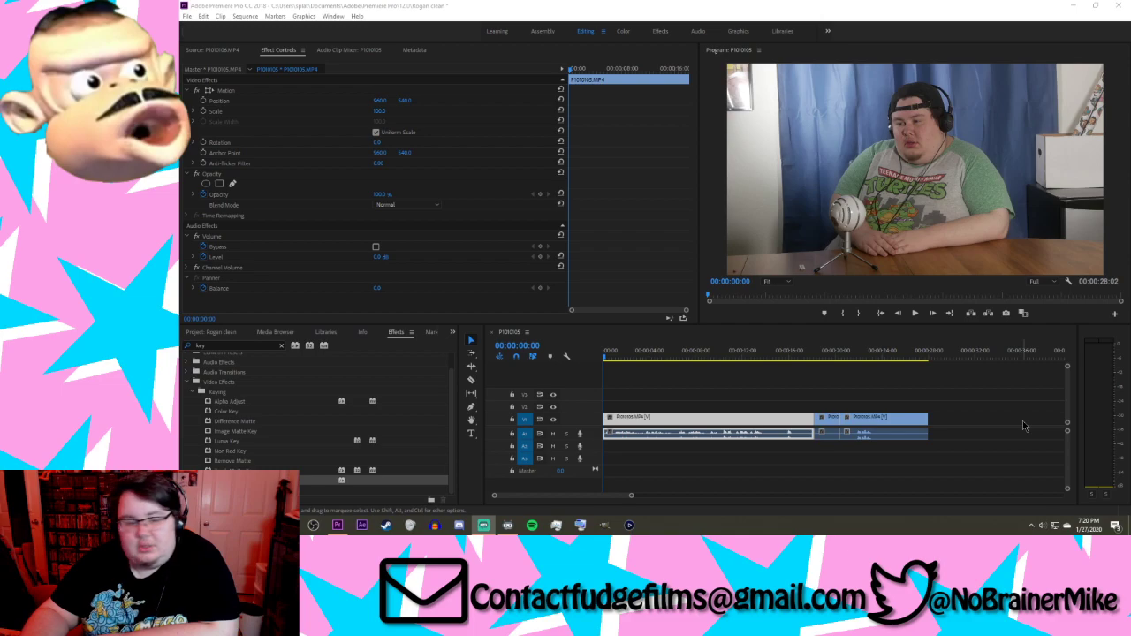
pyautogui.moveTo(228, 480); pyautogui.dragTo(698, 420)
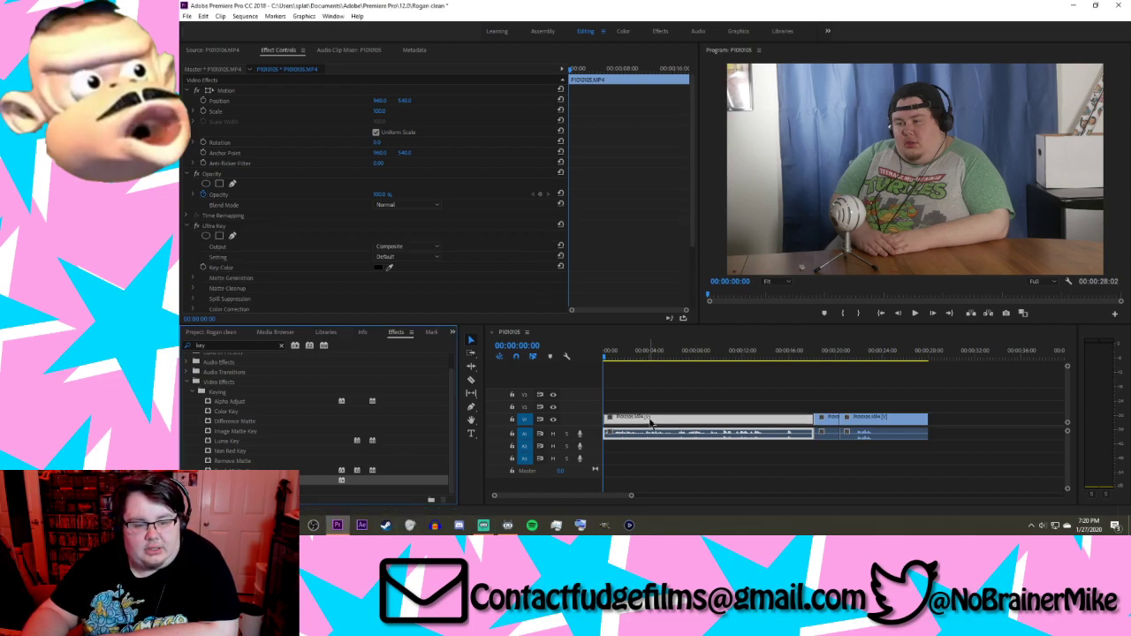
pyautogui.click(390, 267)
pyautogui.click(878, 72)
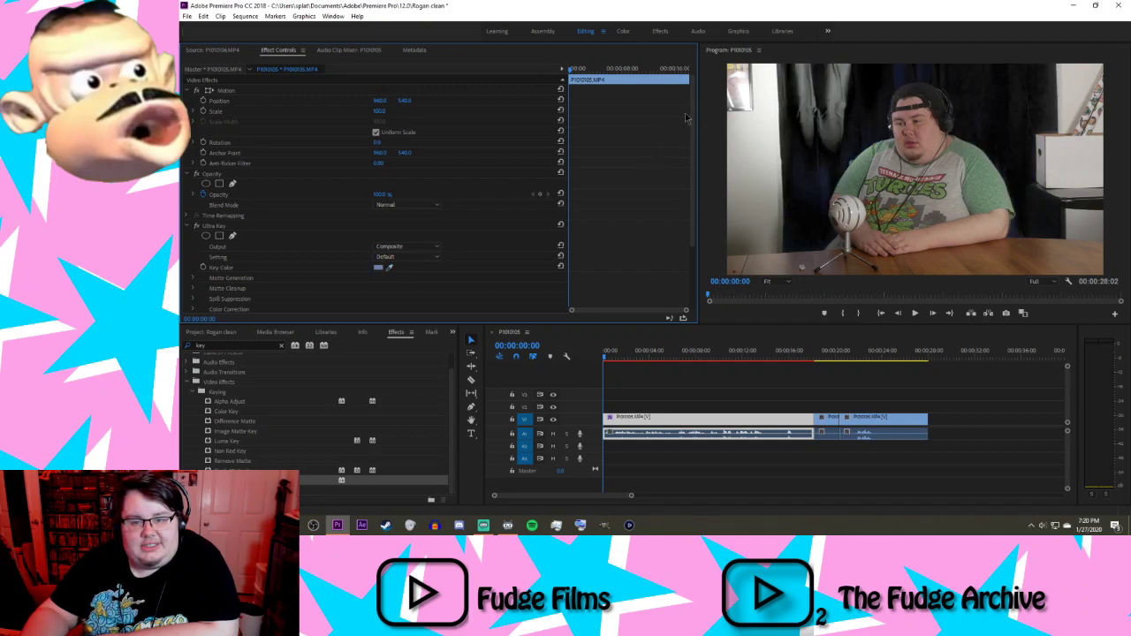
# Step: Set the Ultra Key's Matte Cleanup to Choke 100, Contrast 100 and Mid Point 100
pyautogui.scroll(-3, 696, 107)
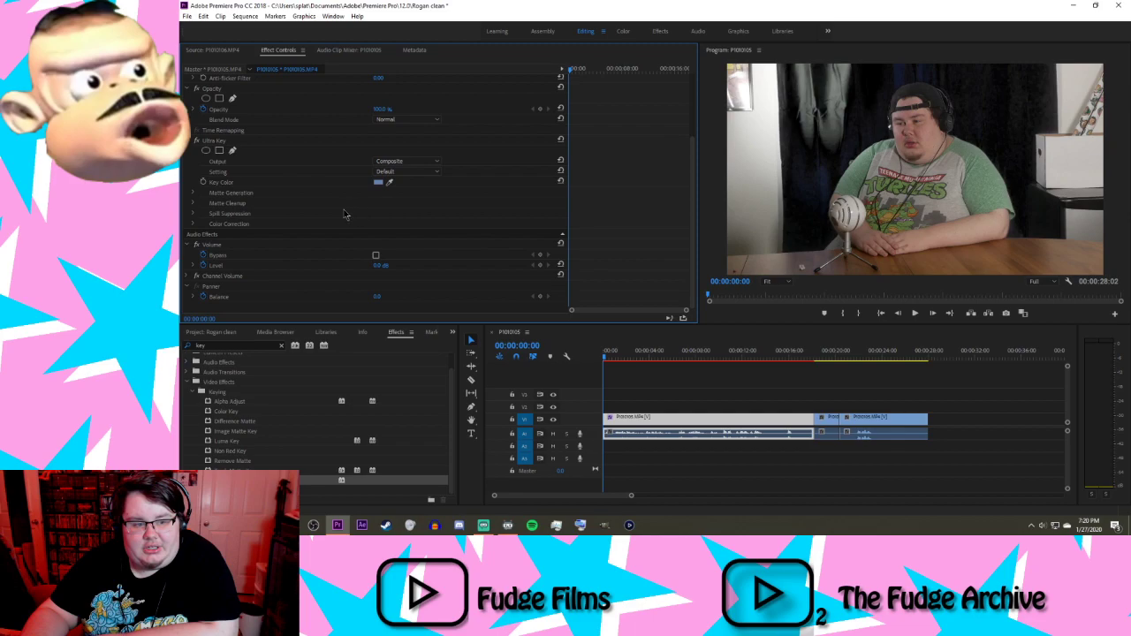
pyautogui.click(194, 193)
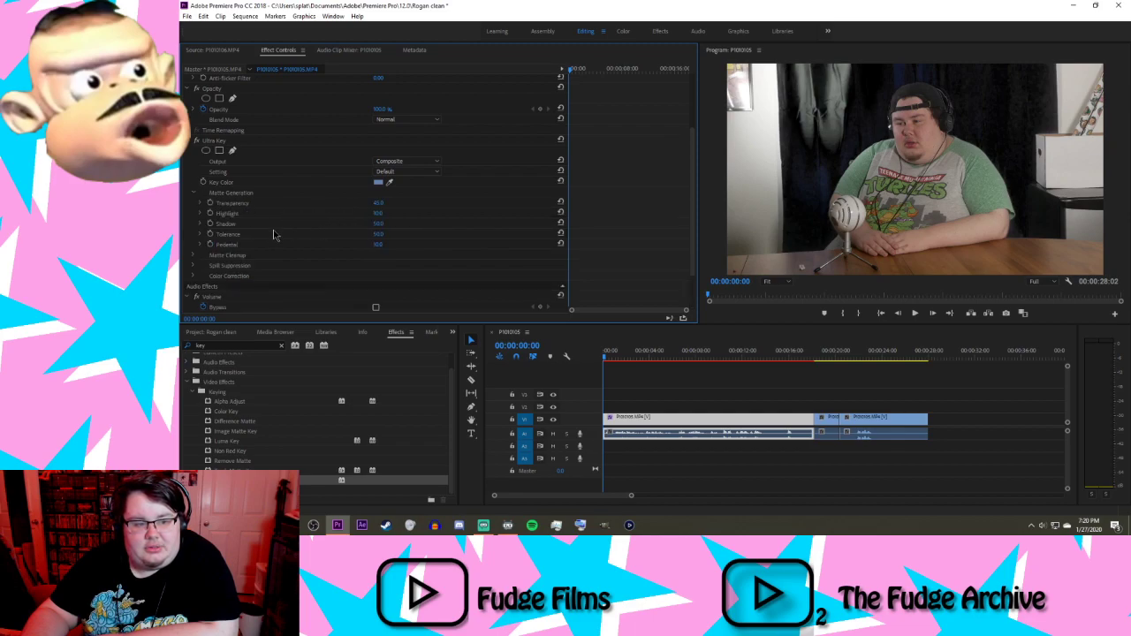
pyautogui.click(194, 255)
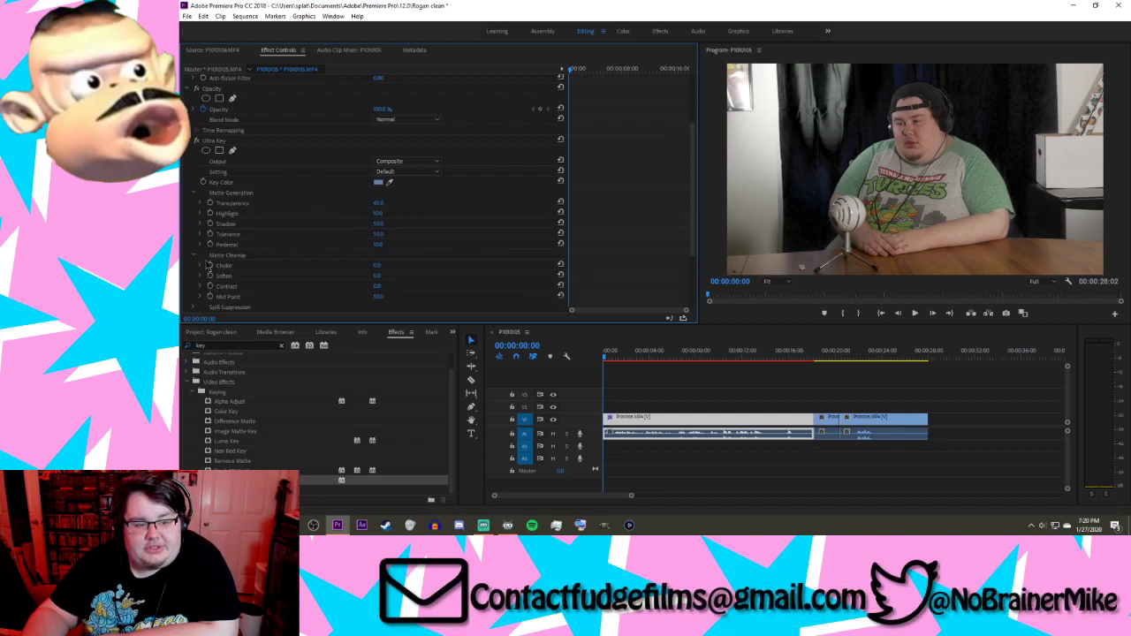
pyautogui.moveTo(378, 266); pyautogui.dragTo(495, 266)
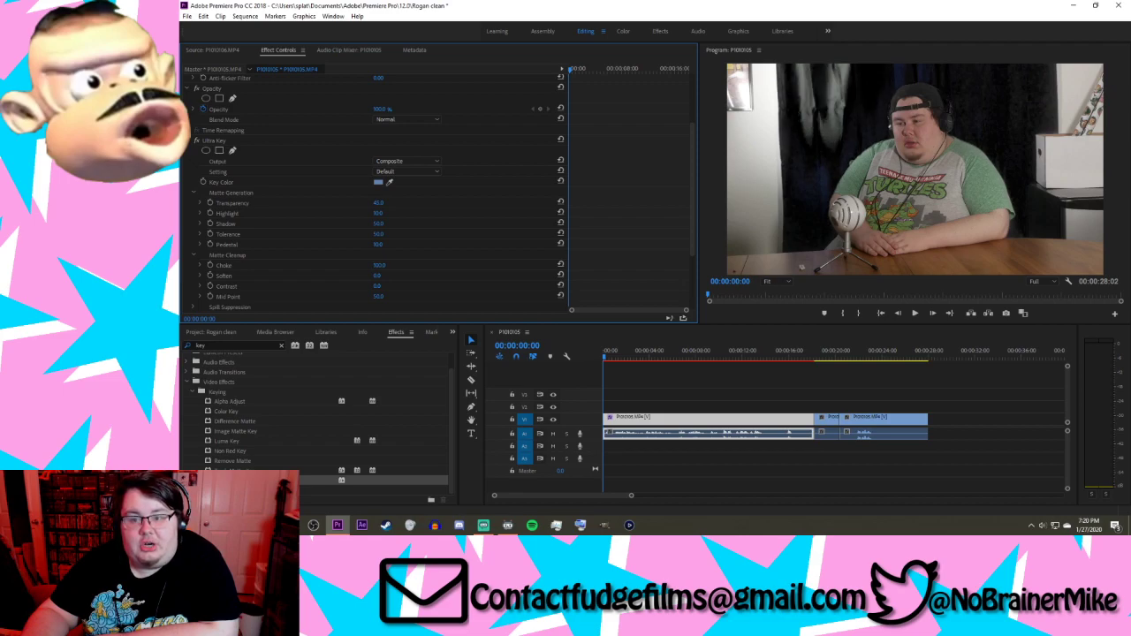
pyautogui.moveTo(378, 276); pyautogui.dragTo(495, 286)
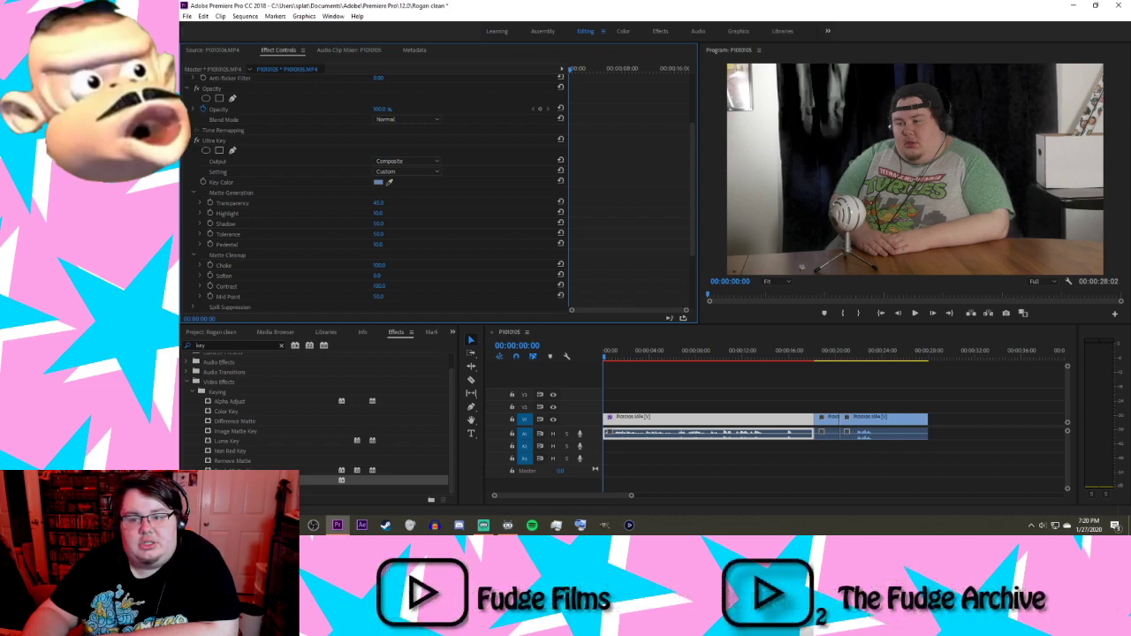
pyautogui.moveTo(378, 299); pyautogui.dragTo(495, 297)
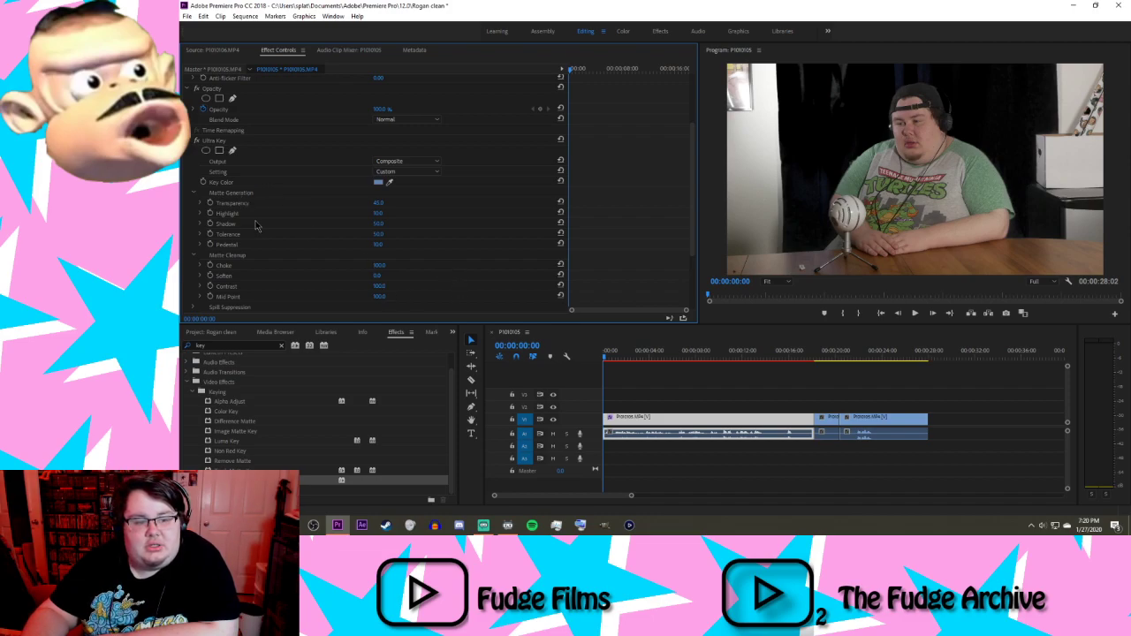
# Step: Try Transparency 25 on the Ultra Key, undo it, and set Highlight 0, Shadow 0 and Pedestal 10
pyautogui.moveTo(381, 204)
pyautogui.mouseDown()
pyautogui.moveTo(429, 203)
pyautogui.moveTo(342, 203)
pyautogui.moveTo(364, 204)
pyautogui.mouseUp()
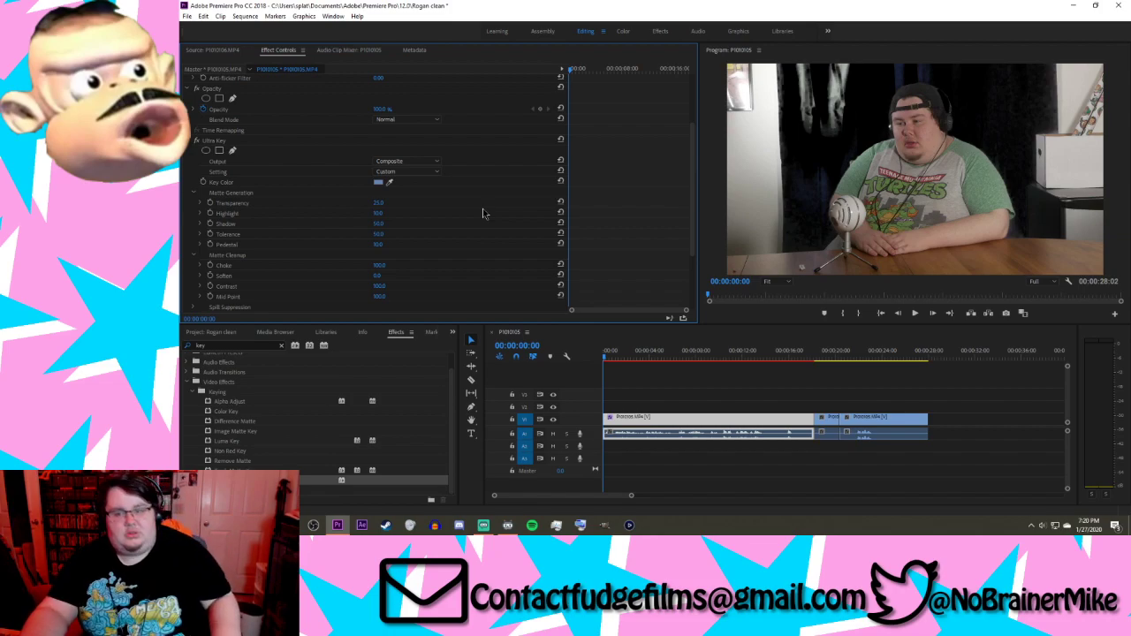
pyautogui.hotkey('ctrl', 'z')
pyautogui.moveTo(385, 214); pyautogui.dragTo(359, 225)
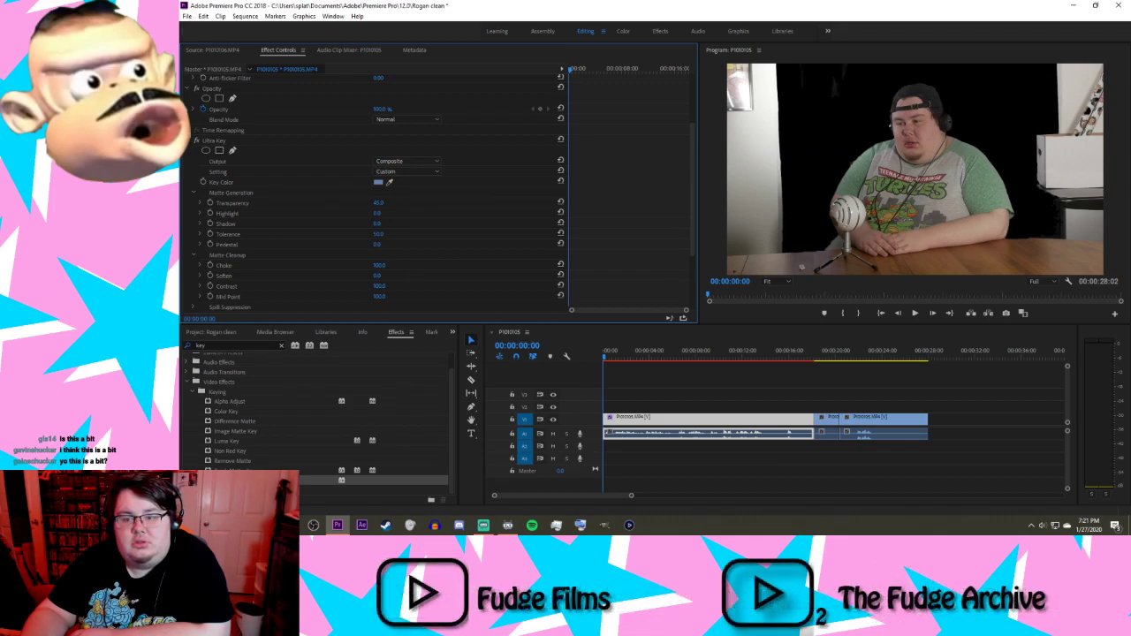
pyautogui.moveTo(379, 244); pyautogui.dragTo(386, 244)
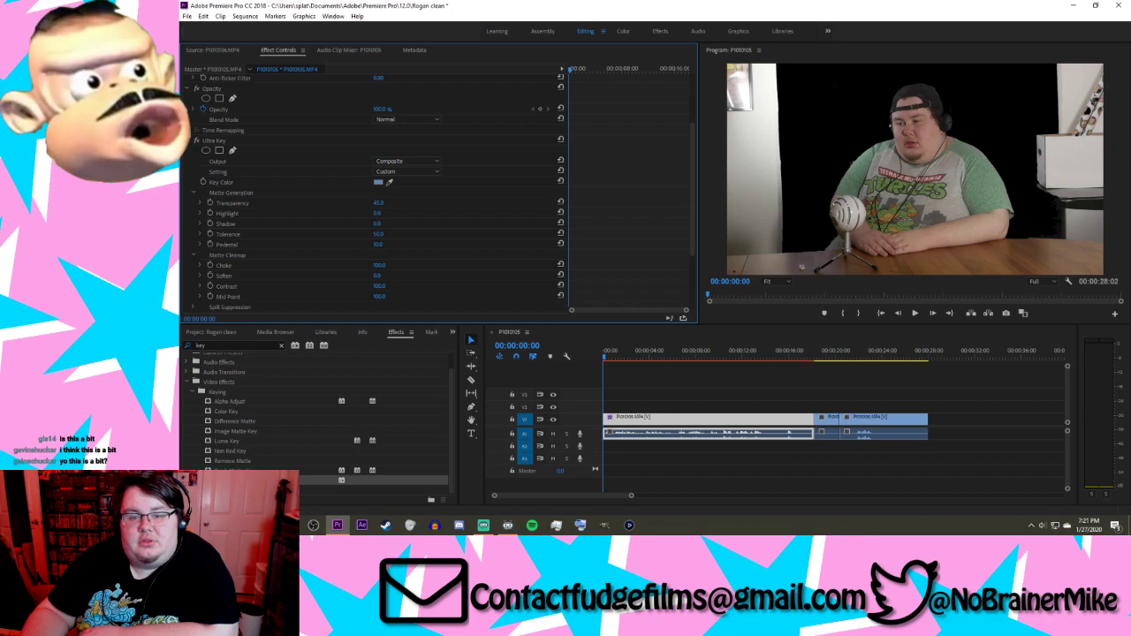
# Step: Lower the Ultra Key's Matte Cleanup Choke to 0 and try other Mid Point values, ending at 100
pyautogui.moveTo(382, 266); pyautogui.dragTo(300, 266)
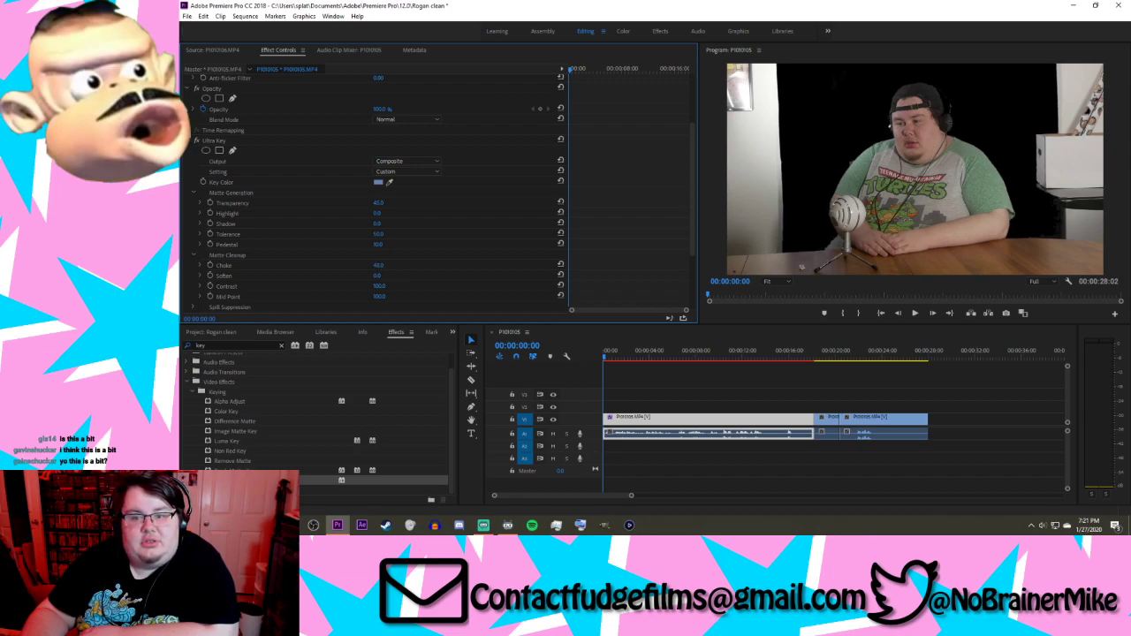
pyautogui.moveTo(378, 265)
pyautogui.mouseDown()
pyautogui.moveTo(427, 265)
pyautogui.moveTo(339, 265)
pyautogui.moveTo(467, 276)
pyautogui.moveTo(378, 276)
pyautogui.mouseUp()
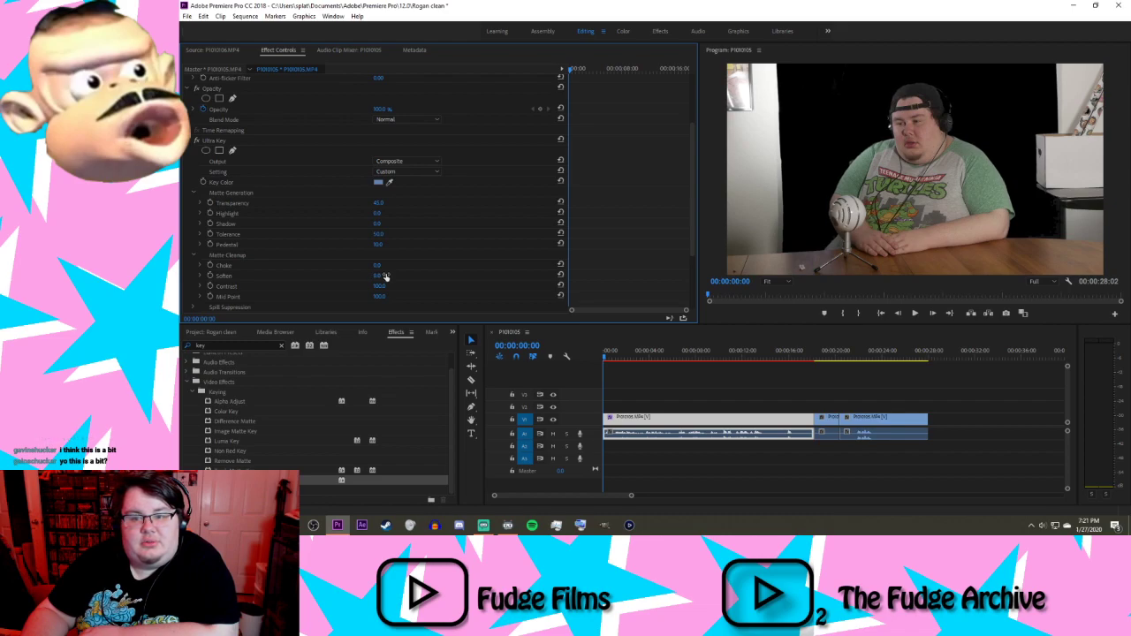
pyautogui.moveTo(384, 297)
pyautogui.mouseDown()
pyautogui.moveTo(339, 297)
pyautogui.moveTo(389, 297)
pyautogui.mouseUp()
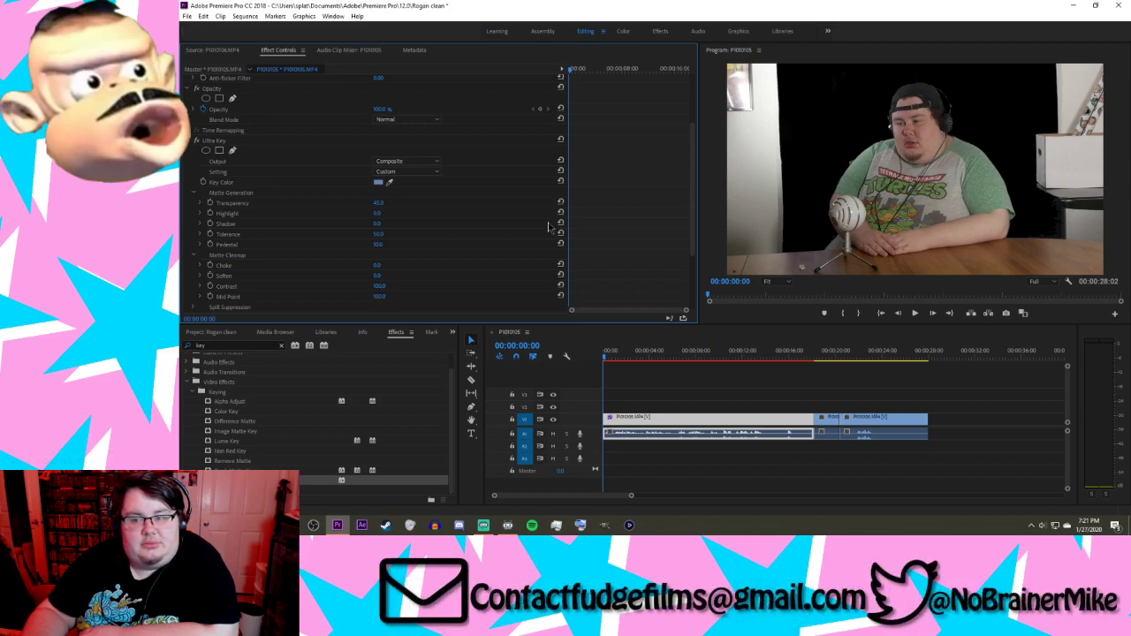
# Step: Expand the Ultra Key's Spill Suppression settings and scrub the first clip to 00:00:01:40 to check the key
pyautogui.moveTo(696, 185); pyautogui.dragTo(696, 270)
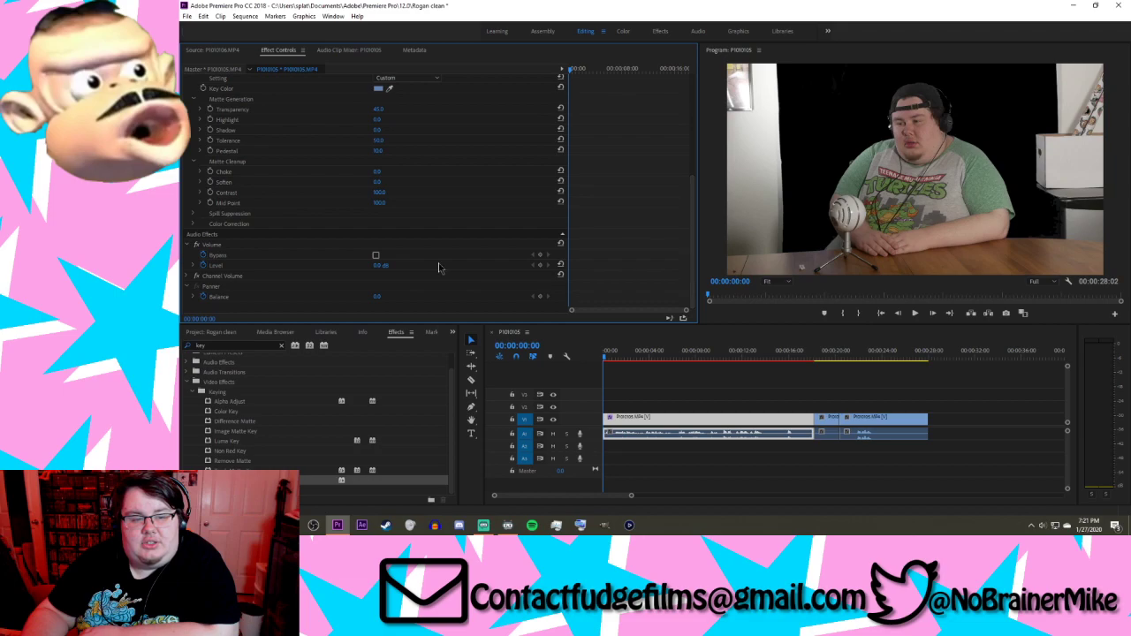
pyautogui.click(194, 214)
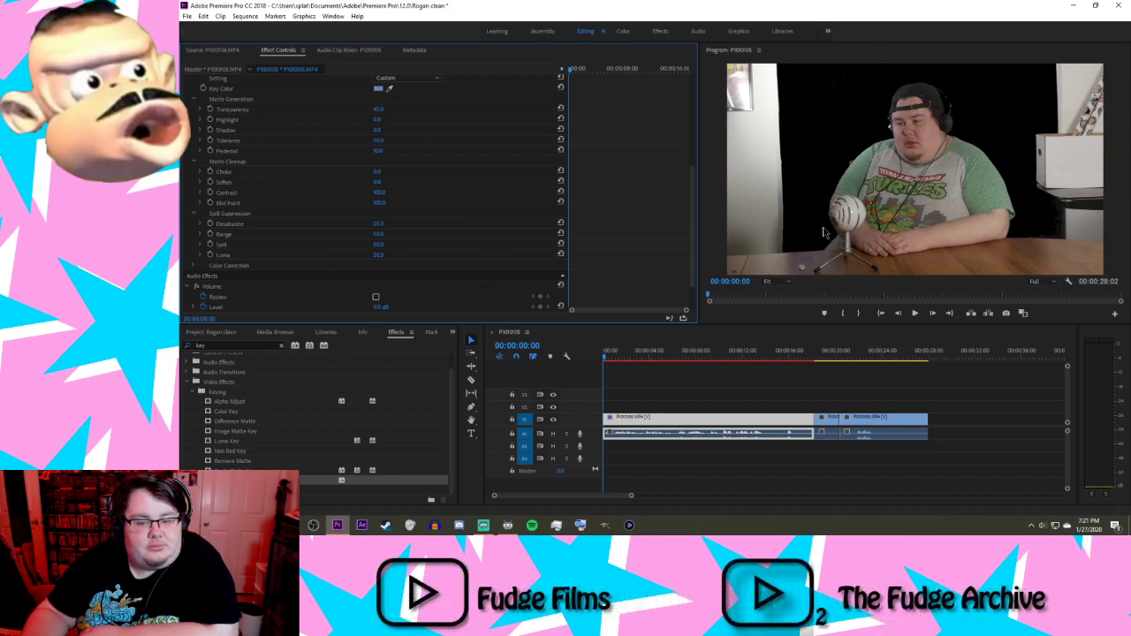
pyautogui.click(648, 355)
pyautogui.moveTo(648, 356); pyautogui.dragTo(624, 362)
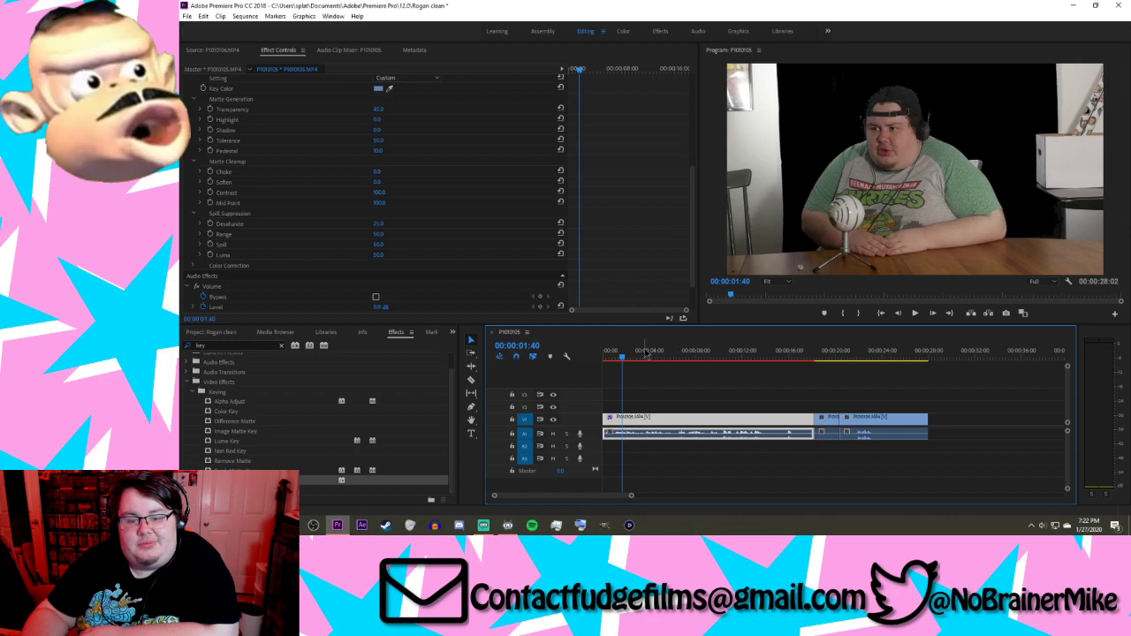
# Step: Check the key at 00:00:10:37 and try Transparency 55, Shadow 55 and Matte Cleanup Choke 100 on the Ultra Key
pyautogui.moveTo(645, 352); pyautogui.dragTo(726, 357)
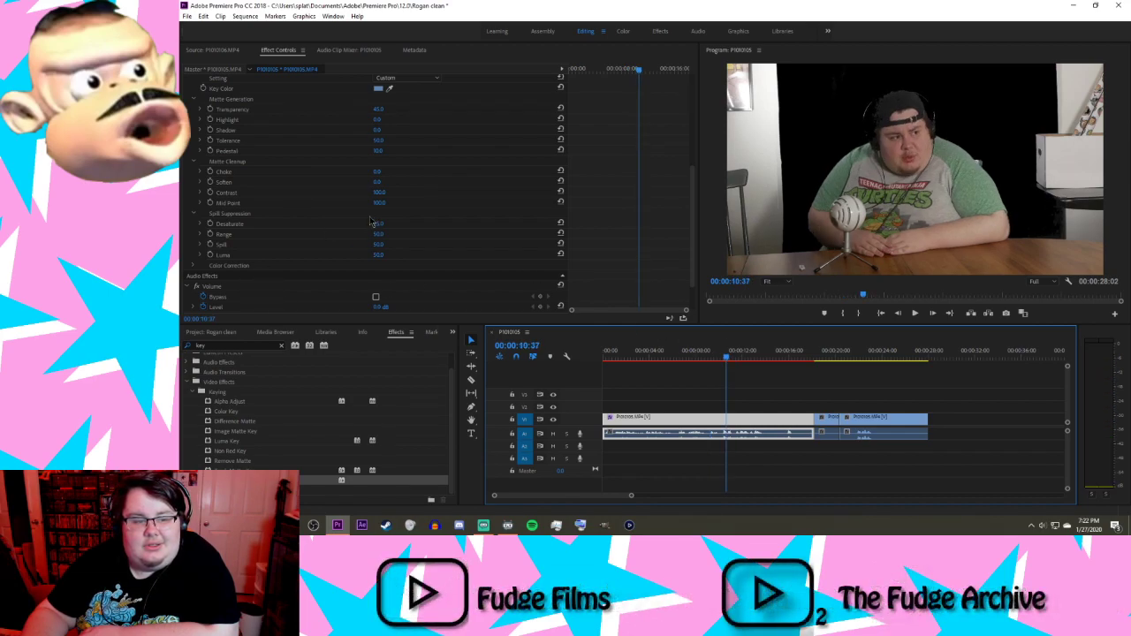
pyautogui.moveTo(379, 171); pyautogui.dragTo(384, 171)
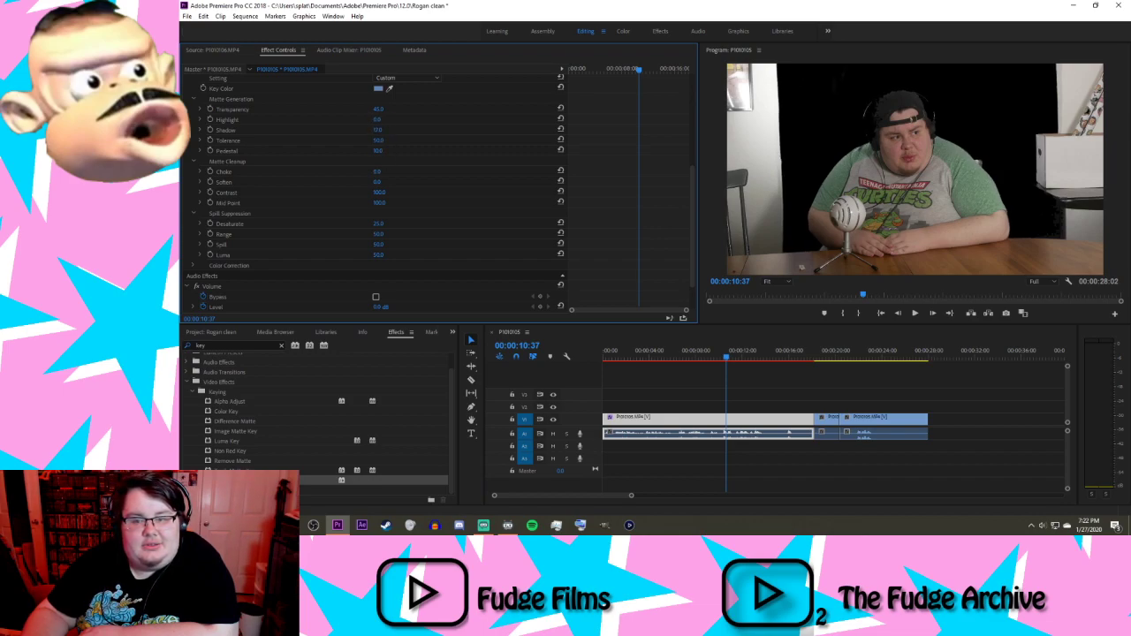
pyautogui.moveTo(393, 130)
pyautogui.mouseDown()
pyautogui.moveTo(447, 129)
pyautogui.moveTo(378, 130)
pyautogui.moveTo(415, 130)
pyautogui.mouseUp()
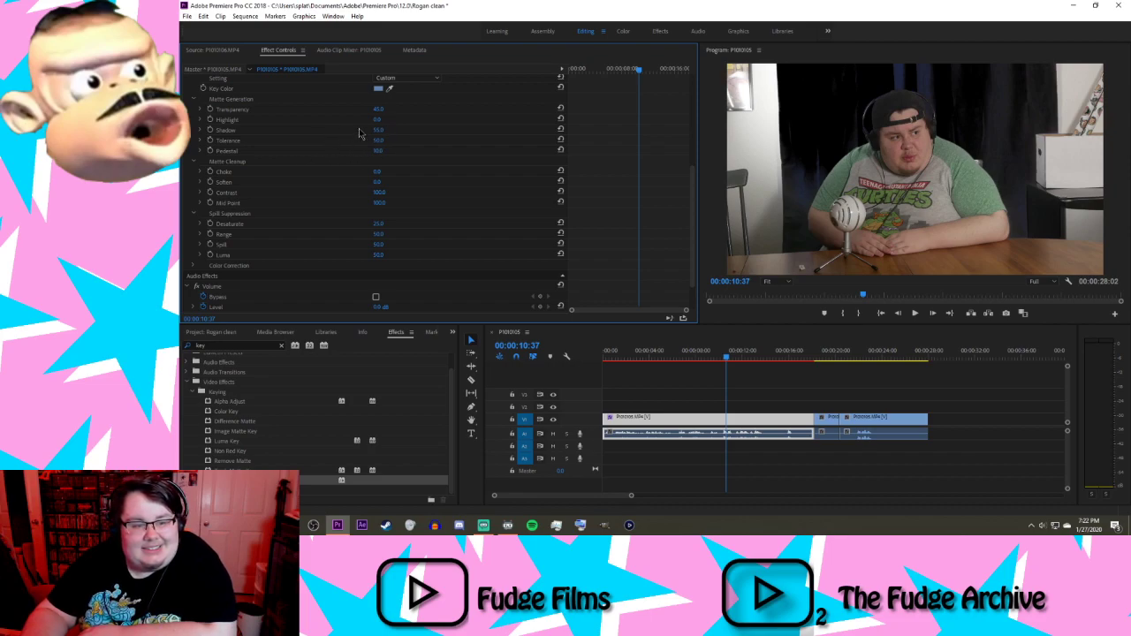
pyautogui.moveTo(379, 121)
pyautogui.mouseDown()
pyautogui.moveTo(405, 111)
pyautogui.moveTo(385, 108)
pyautogui.mouseUp()
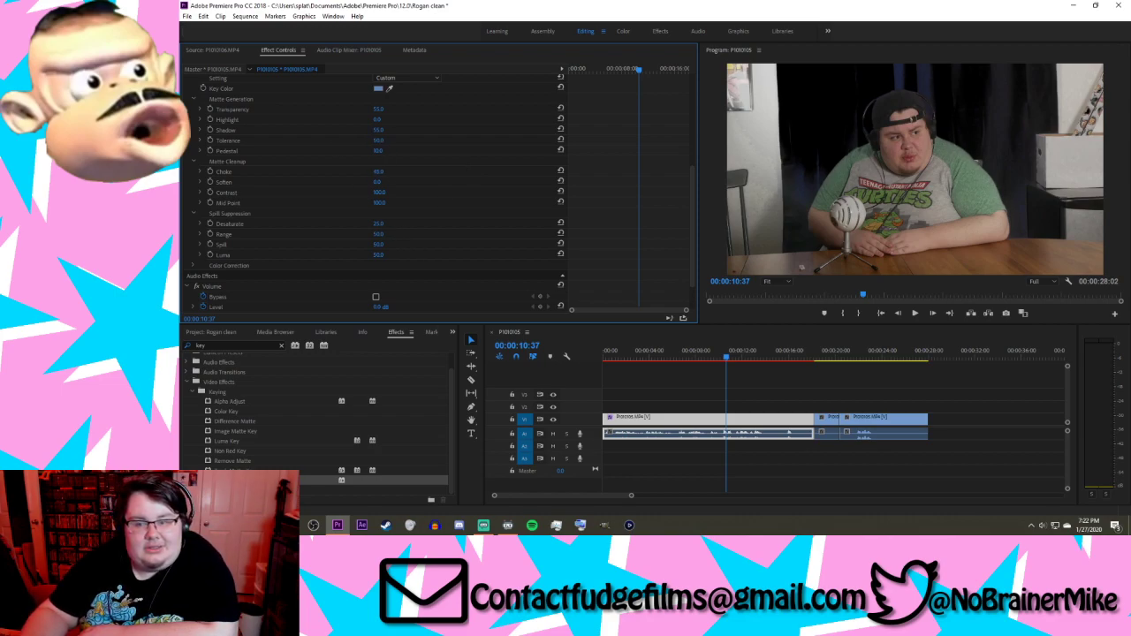
pyautogui.moveTo(378, 171)
pyautogui.mouseDown()
pyautogui.moveTo(464, 182)
pyautogui.moveTo(380, 182)
pyautogui.mouseUp()
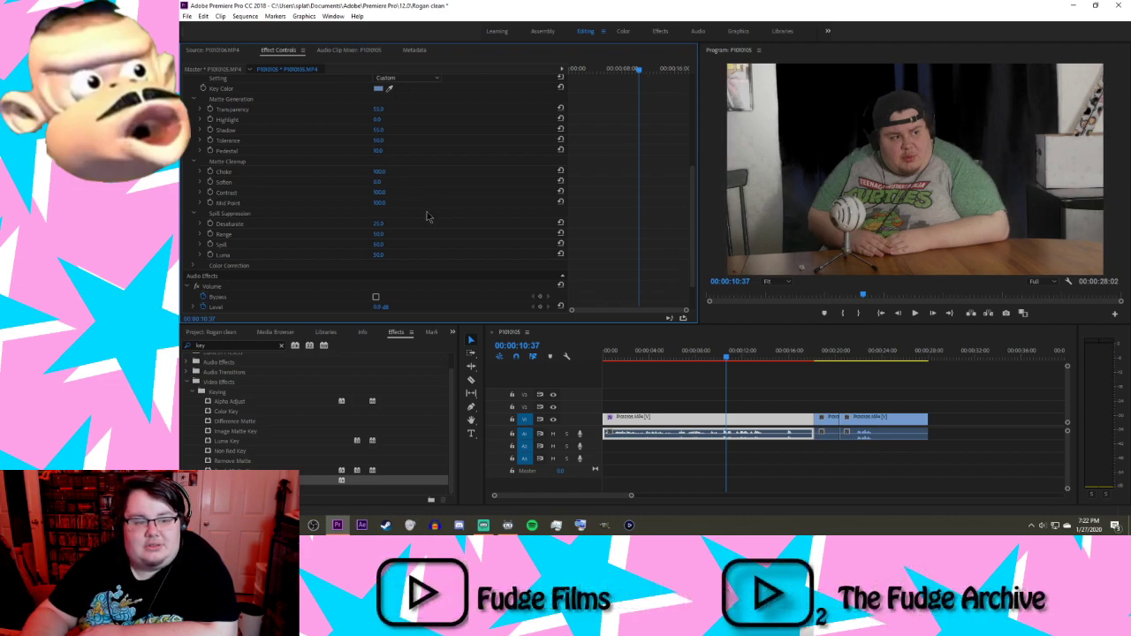
# Step: Try Spill 0 and Luma 99 in the Ultra Key's Spill Suppression and check the first clip at 00:00:06:41
pyautogui.moveTo(382, 237)
pyautogui.mouseDown()
pyautogui.moveTo(426, 236)
pyautogui.moveTo(359, 237)
pyautogui.moveTo(413, 237)
pyautogui.moveTo(399, 237)
pyautogui.mouseUp()
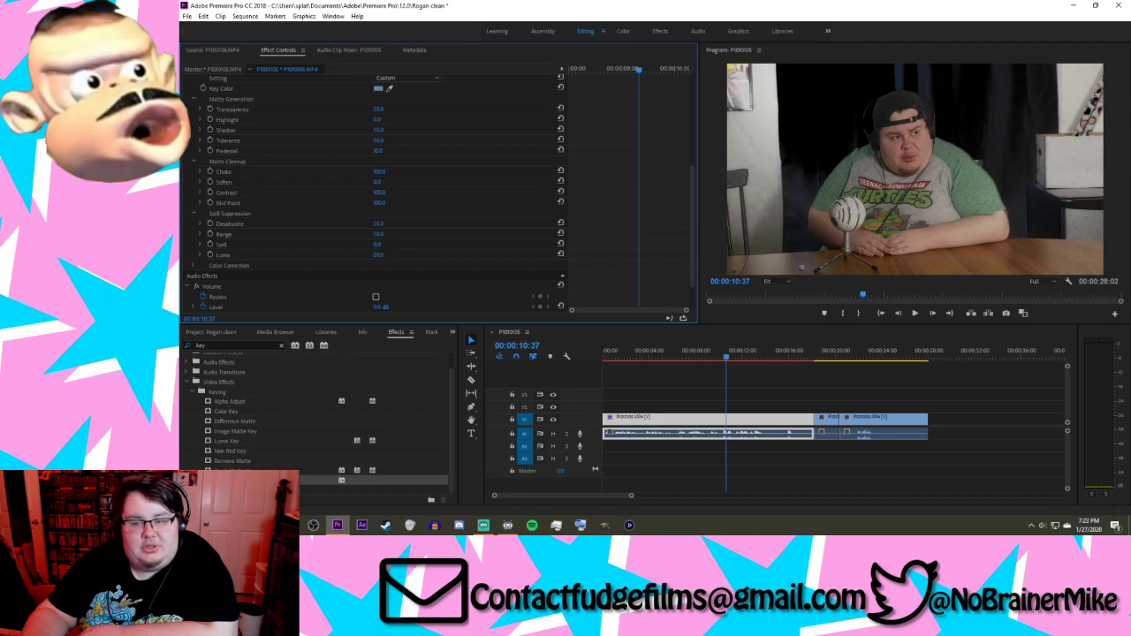
pyautogui.moveTo(395, 255); pyautogui.dragTo(429, 254)
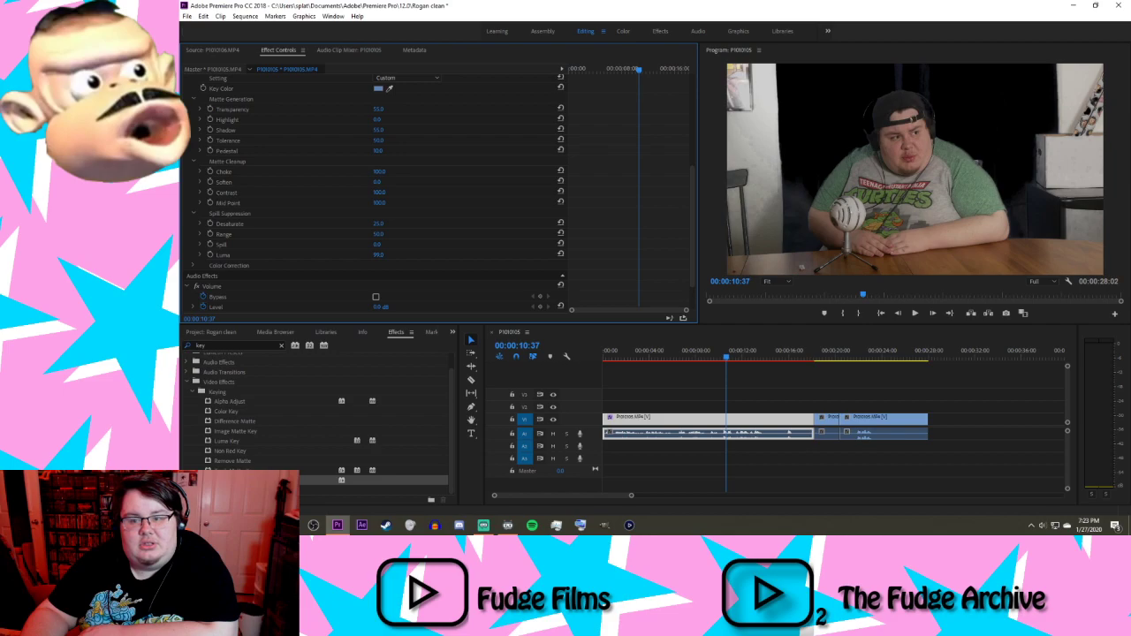
pyautogui.moveTo(771, 357); pyautogui.dragTo(663, 371)
pyautogui.click(680, 357)
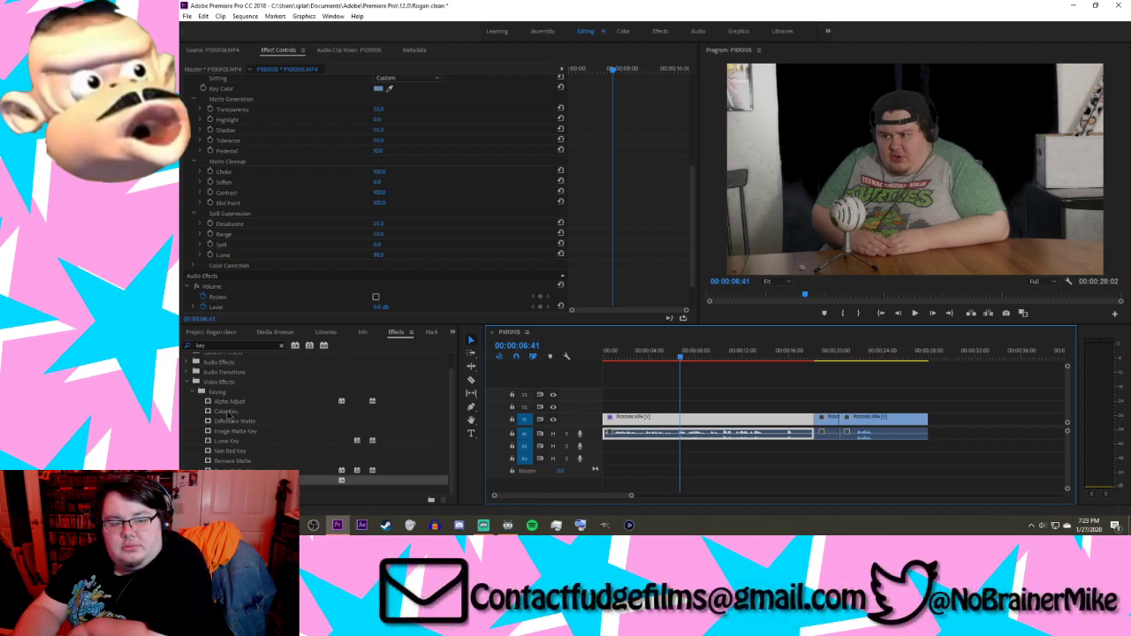
# Step: Examine the Ultra Key result in its Alpha Channel and Color Channel outputs
pyautogui.moveTo(693, 174); pyautogui.dragTo(677, 80)
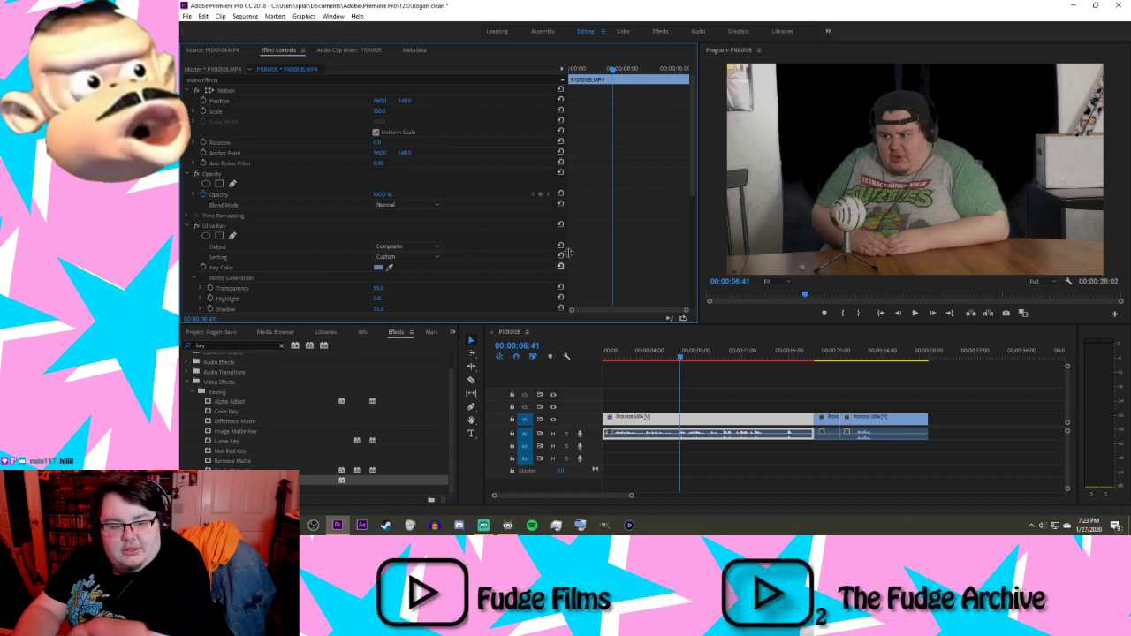
pyautogui.scroll(-2, 692, 155)
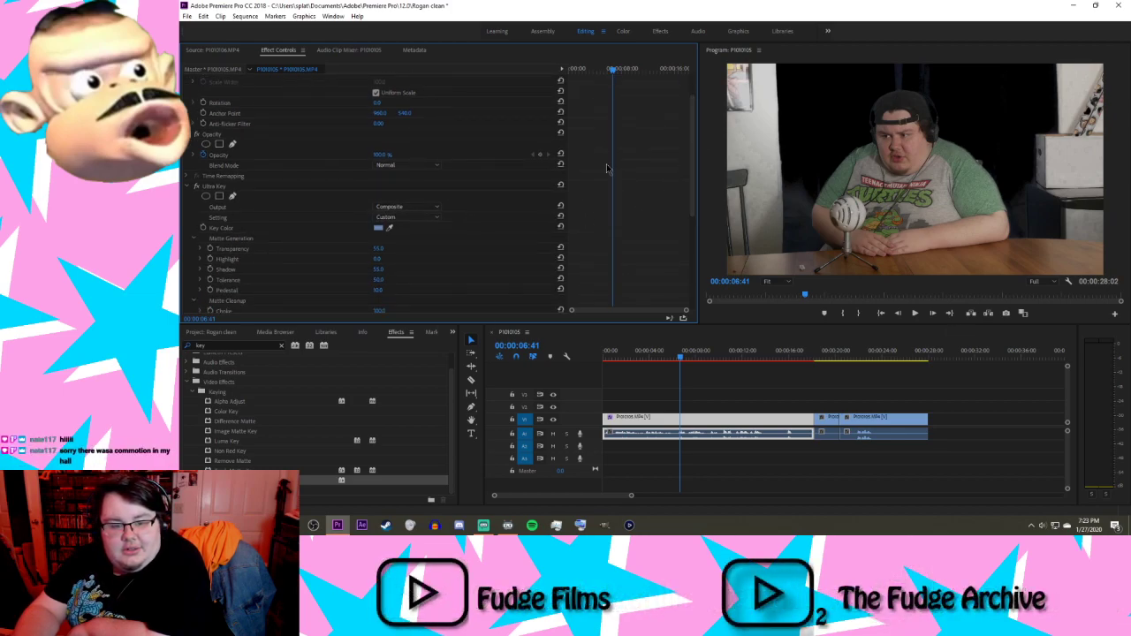
pyautogui.click(423, 210)
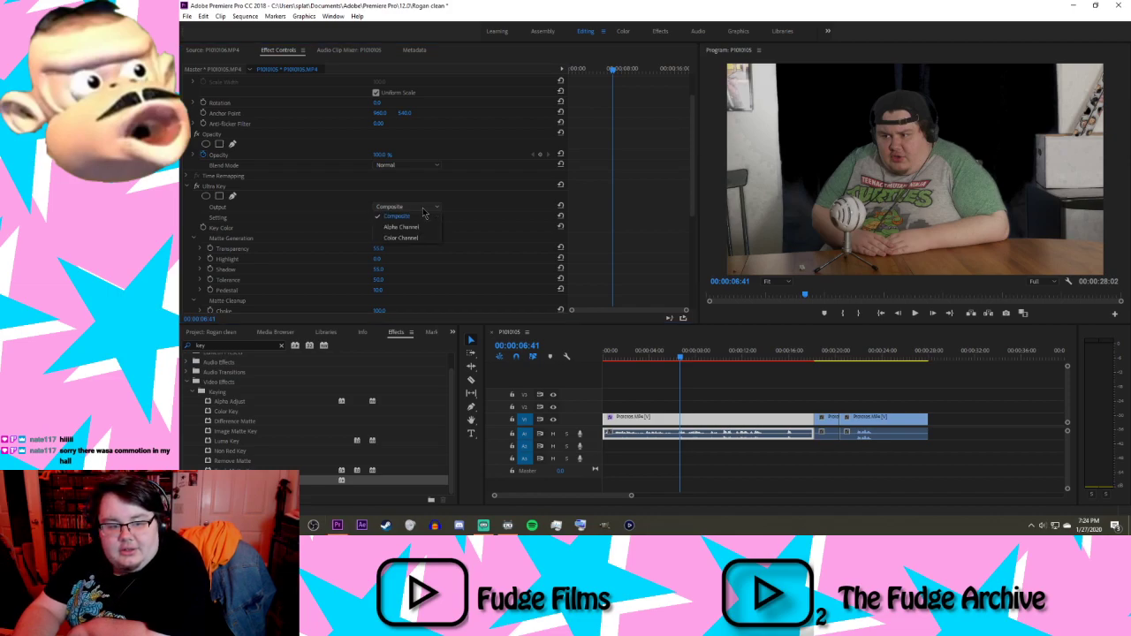
pyautogui.click(405, 227)
pyautogui.click(406, 207)
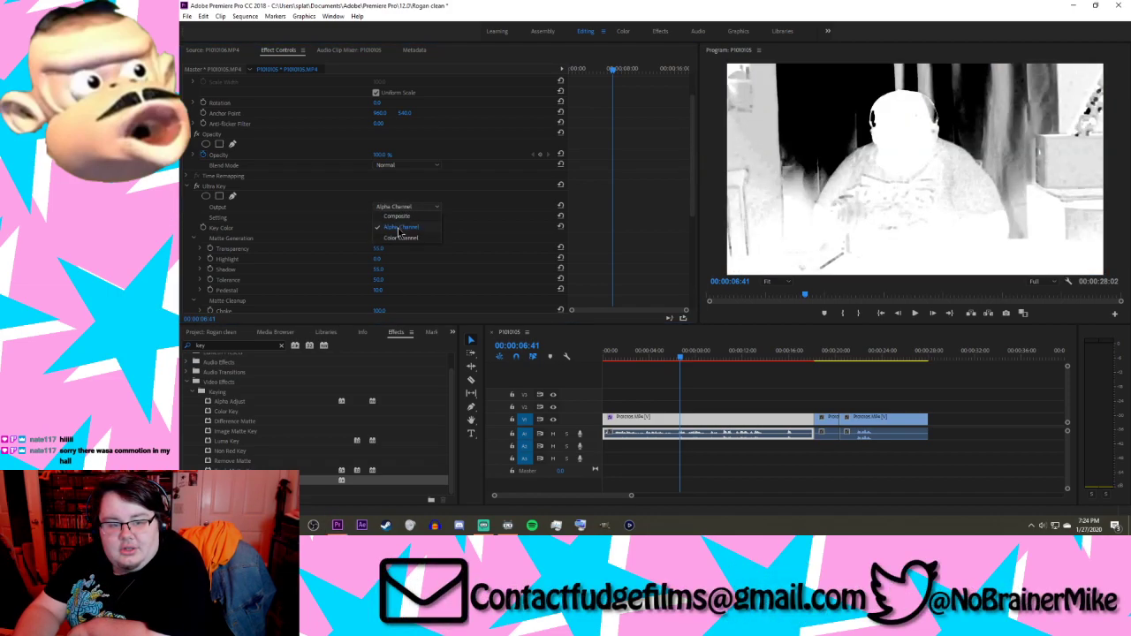
pyautogui.click(400, 238)
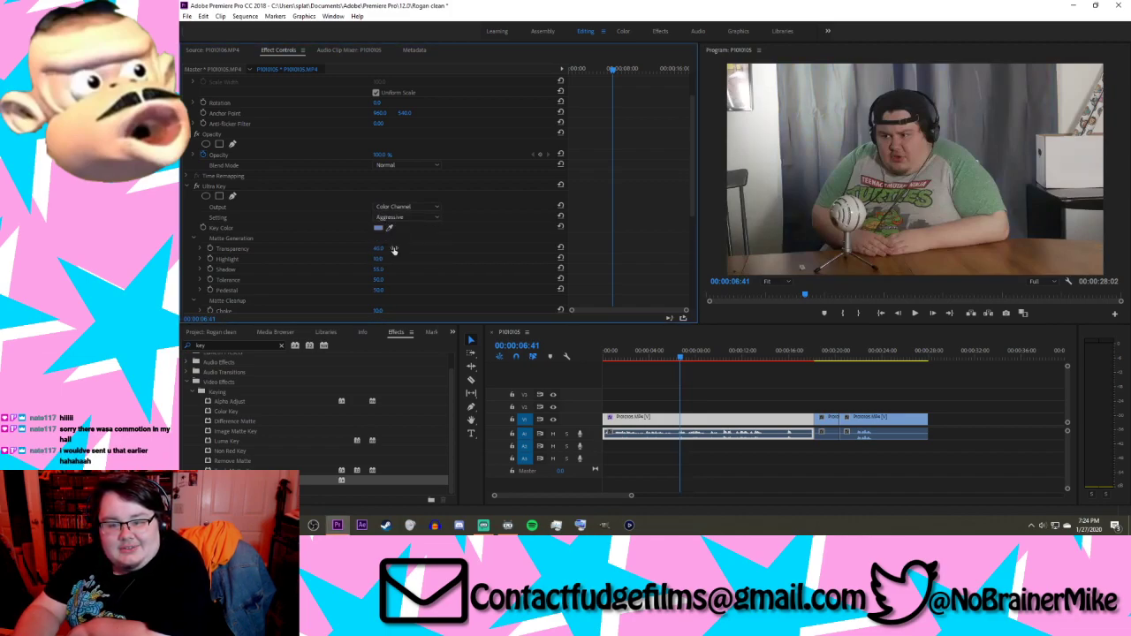
# Step: Try the Ultra Key's Aggressive setting, return its output to Composite, and try the Default setting with a lower Transparency
pyautogui.click(400, 217)
pyautogui.click(398, 226)
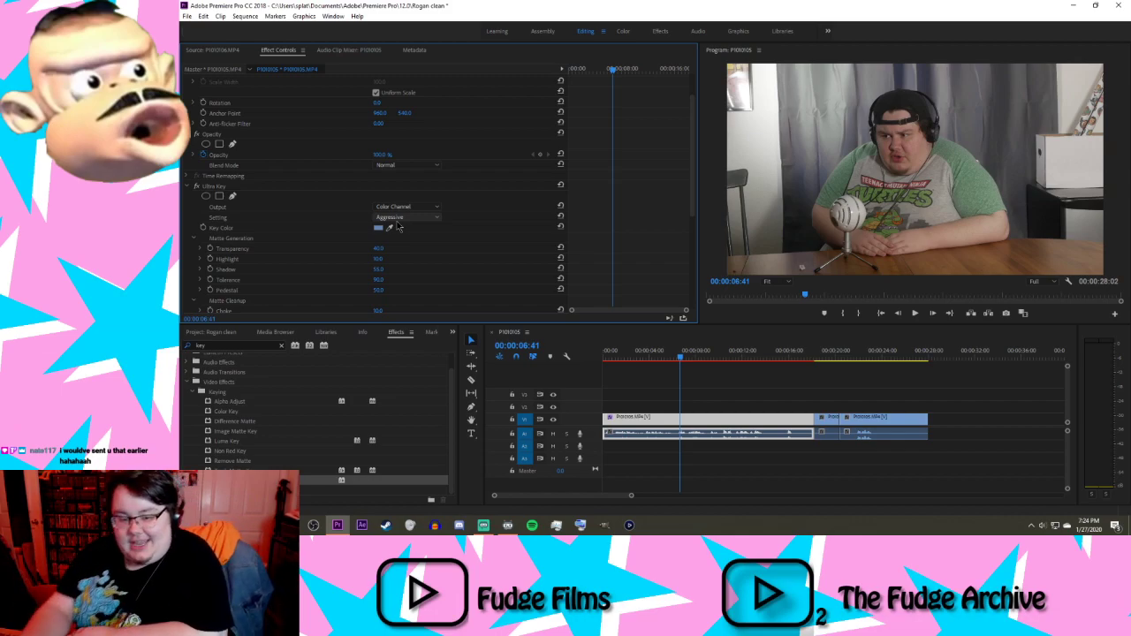
pyautogui.click(402, 206)
pyautogui.click(398, 208)
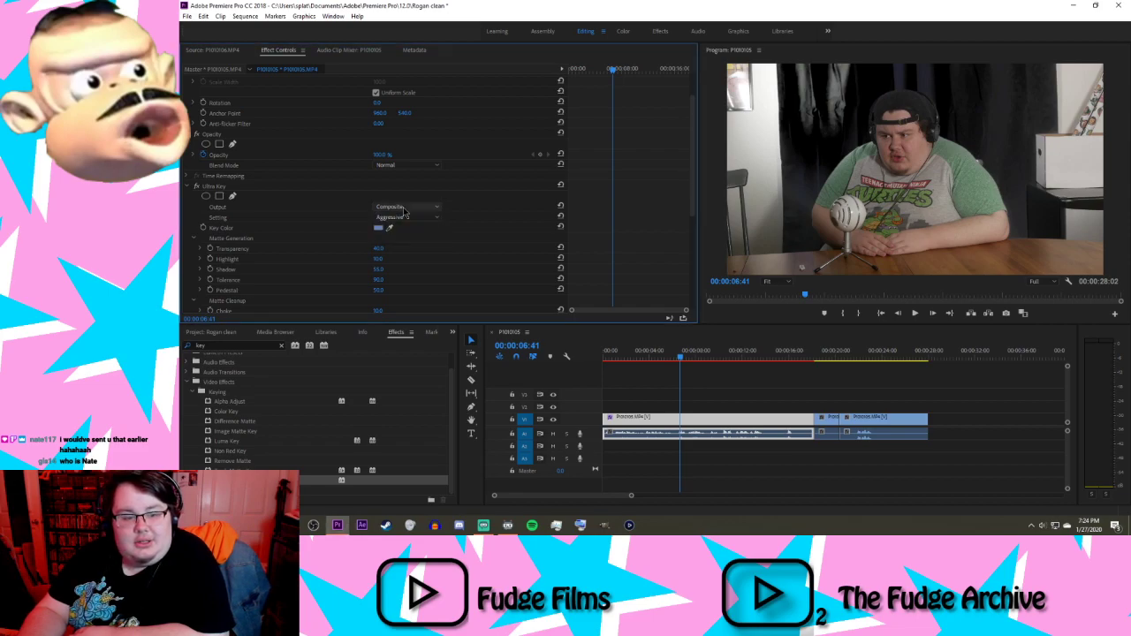
pyautogui.click(404, 218)
pyautogui.click(397, 232)
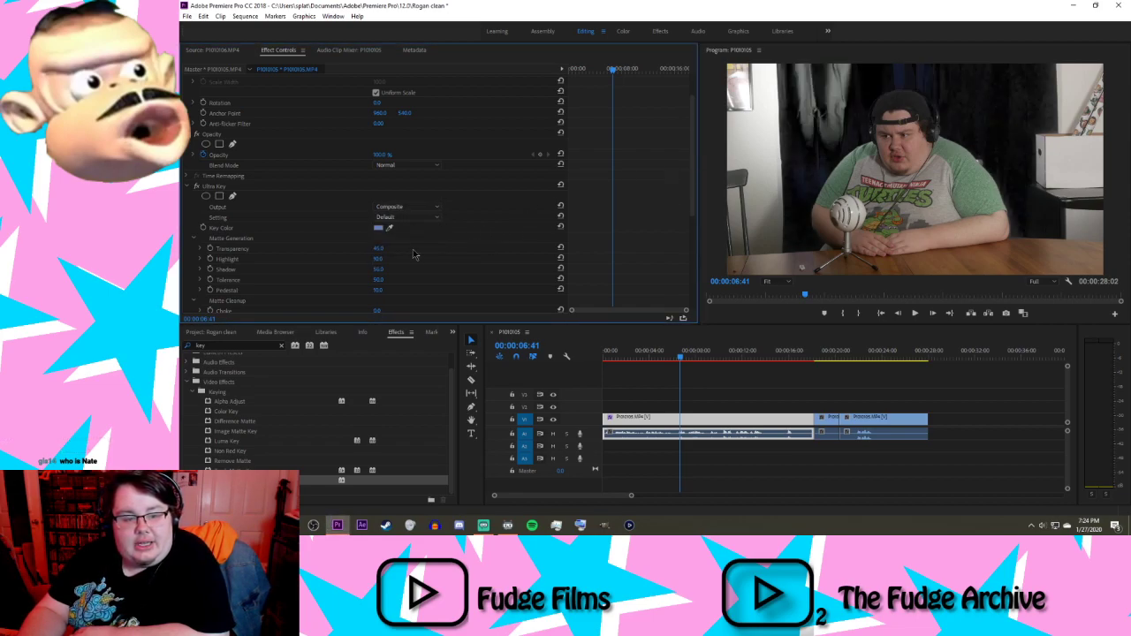
pyautogui.moveTo(379, 248)
pyautogui.mouseDown()
pyautogui.moveTo(365, 248)
pyautogui.moveTo(391, 248)
pyautogui.moveTo(350, 248)
pyautogui.moveTo(374, 249)
pyautogui.mouseUp()
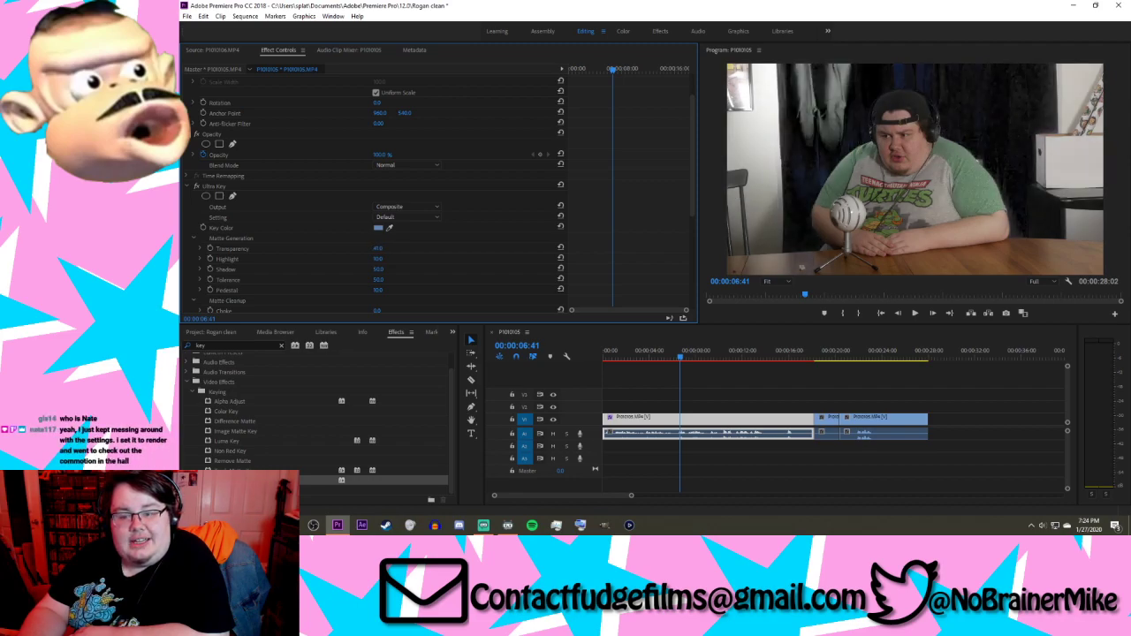
# Step: Try Transparency 25 and Highlight 0 on the Ultra Key, and delete the effect from the first clip
pyautogui.click(262, 188)
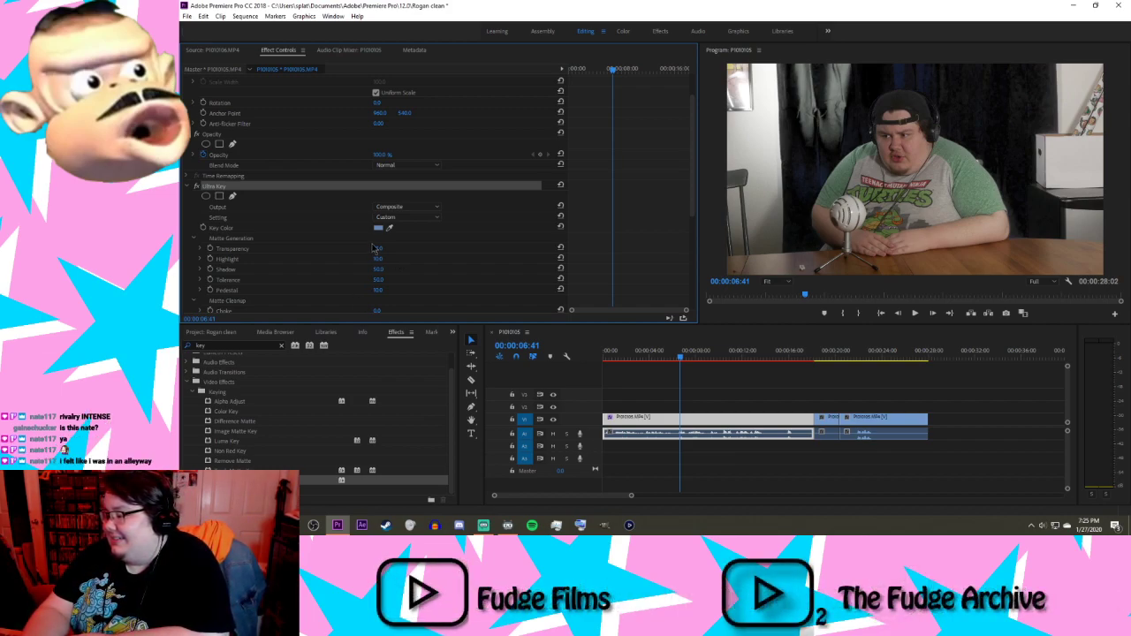
pyautogui.moveTo(376, 248)
pyautogui.mouseDown()
pyautogui.moveTo(391, 250)
pyautogui.moveTo(376, 258)
pyautogui.mouseUp()
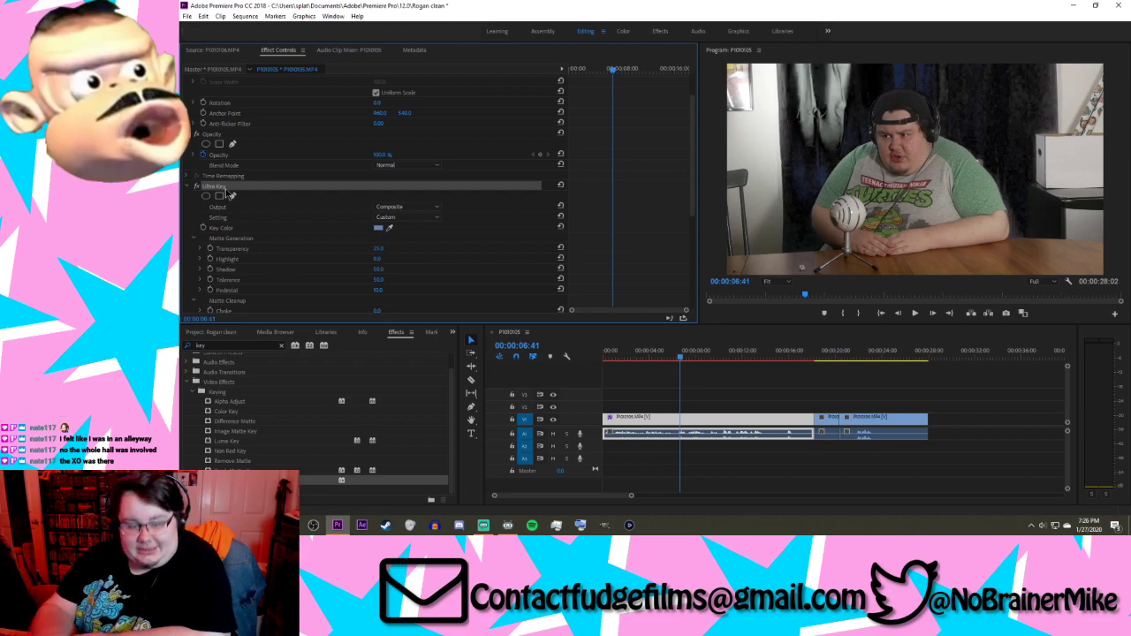
pyautogui.press('Delete')
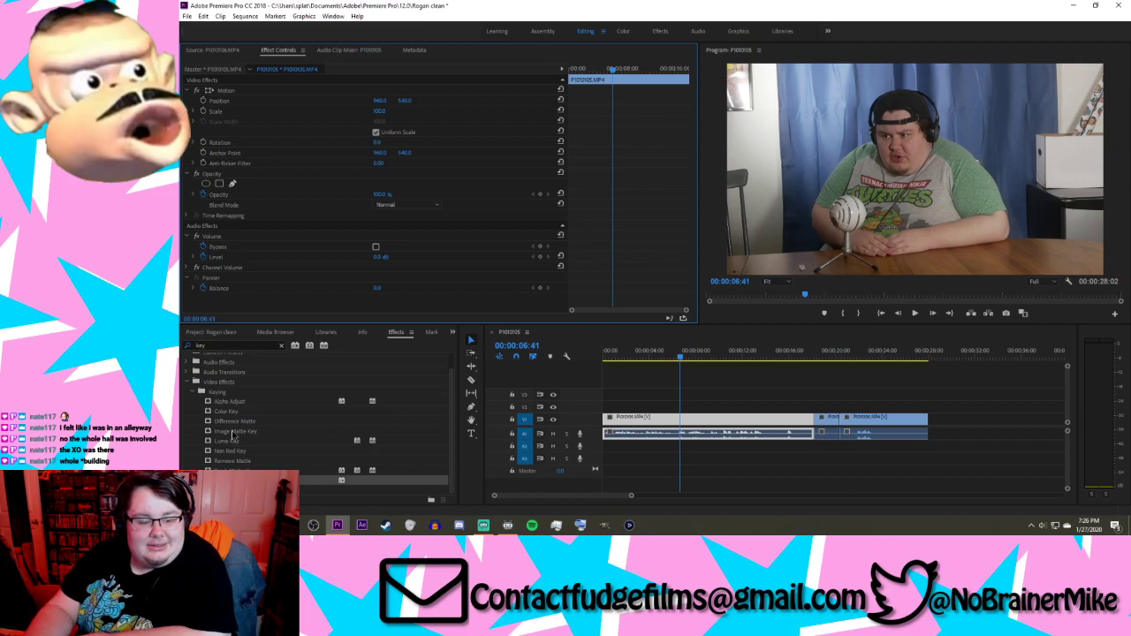
# Step: Try a Color Key with a sampled key color on the first clip, and remove the effect
pyautogui.moveTo(225, 412); pyautogui.dragTo(643, 415)
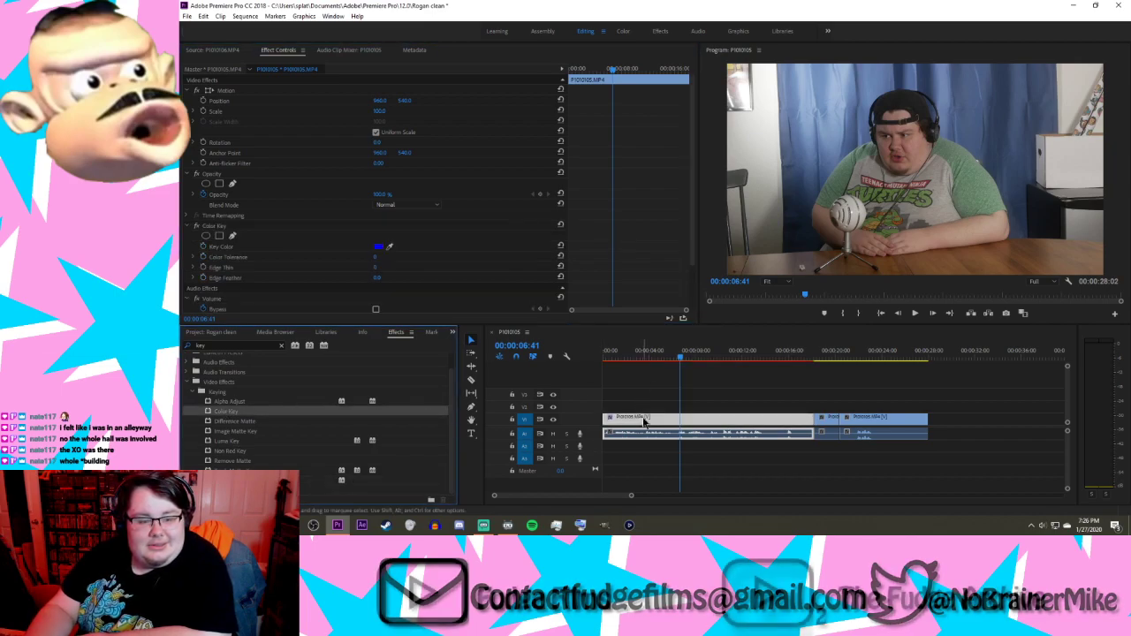
pyautogui.click(390, 247)
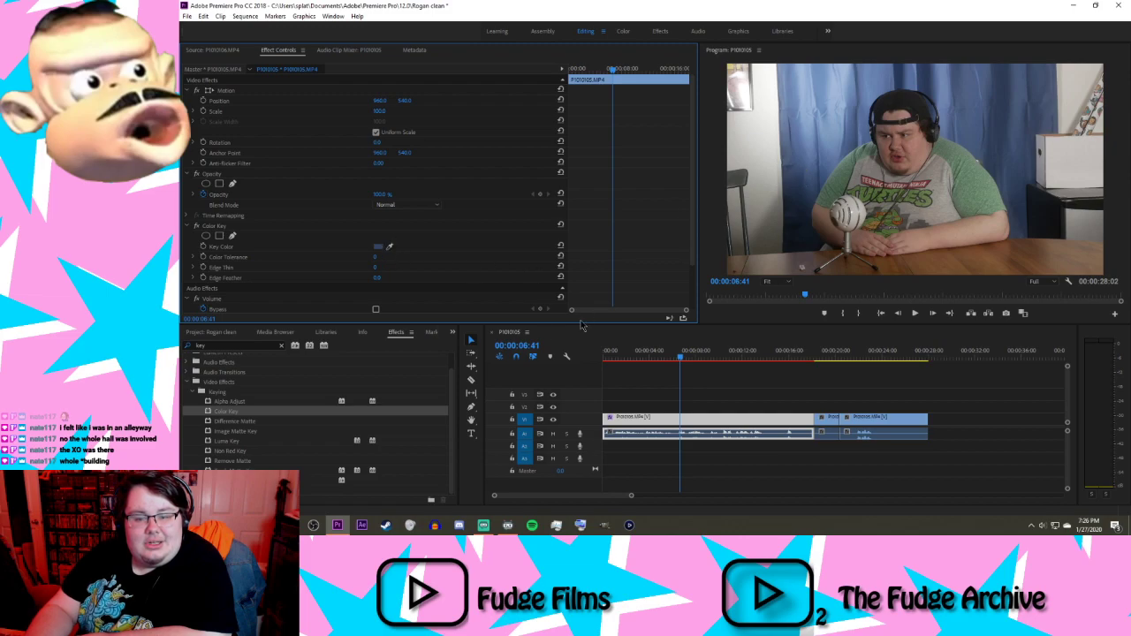
pyautogui.click(238, 228)
pyautogui.press('Delete')
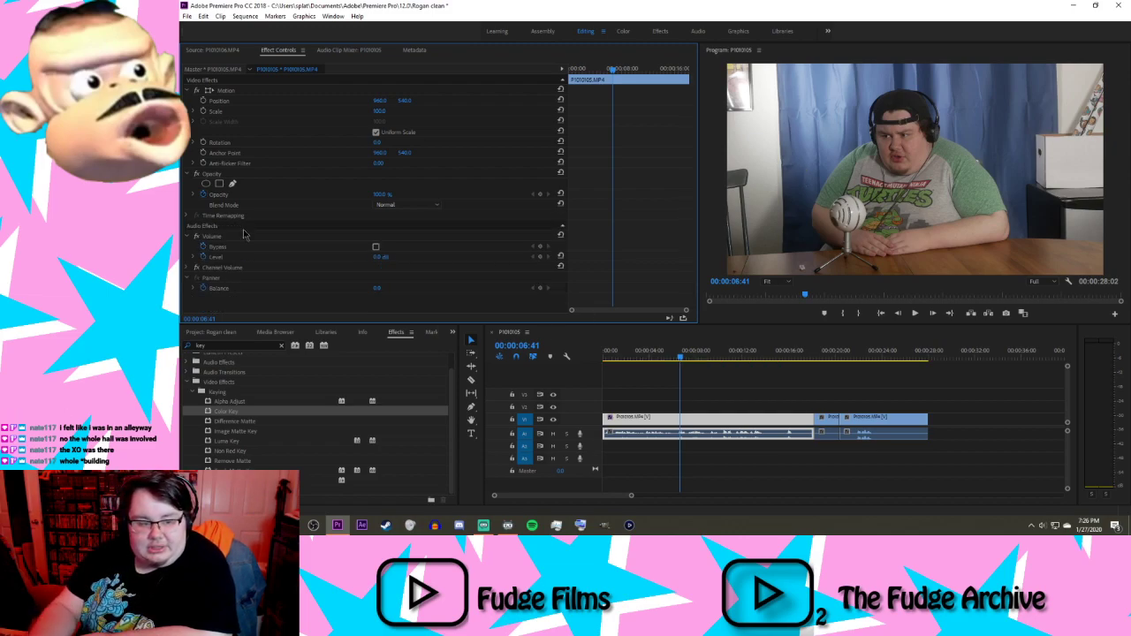
# Step: Search the effects for "contrast" and apply Brightness & Contrast to the first clip
pyautogui.click(277, 346)
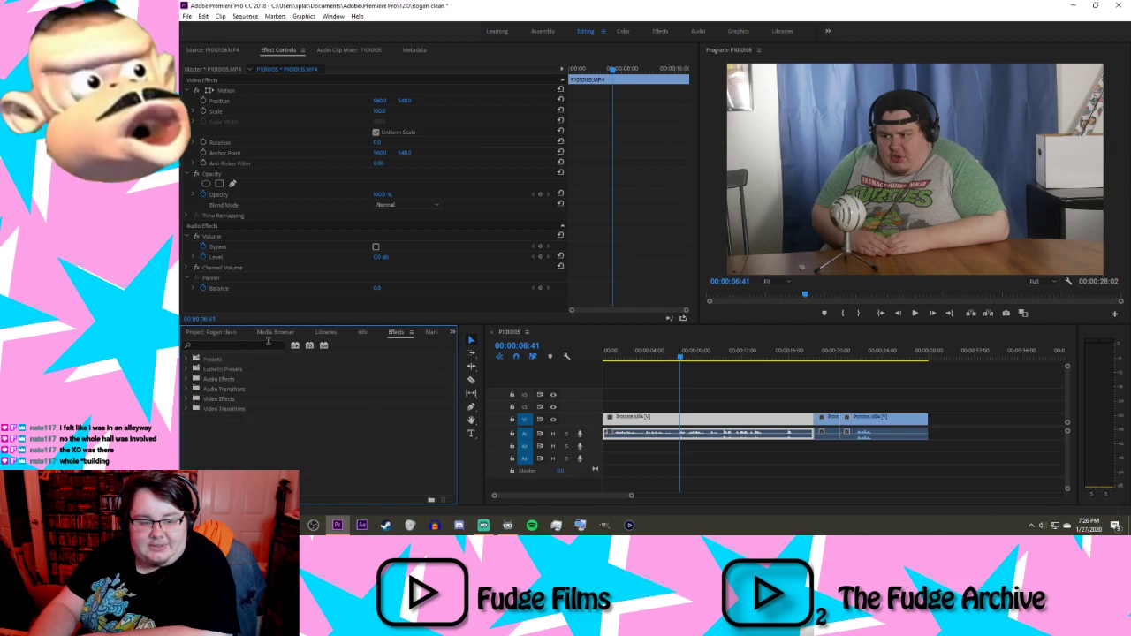
pyautogui.write('contrast')
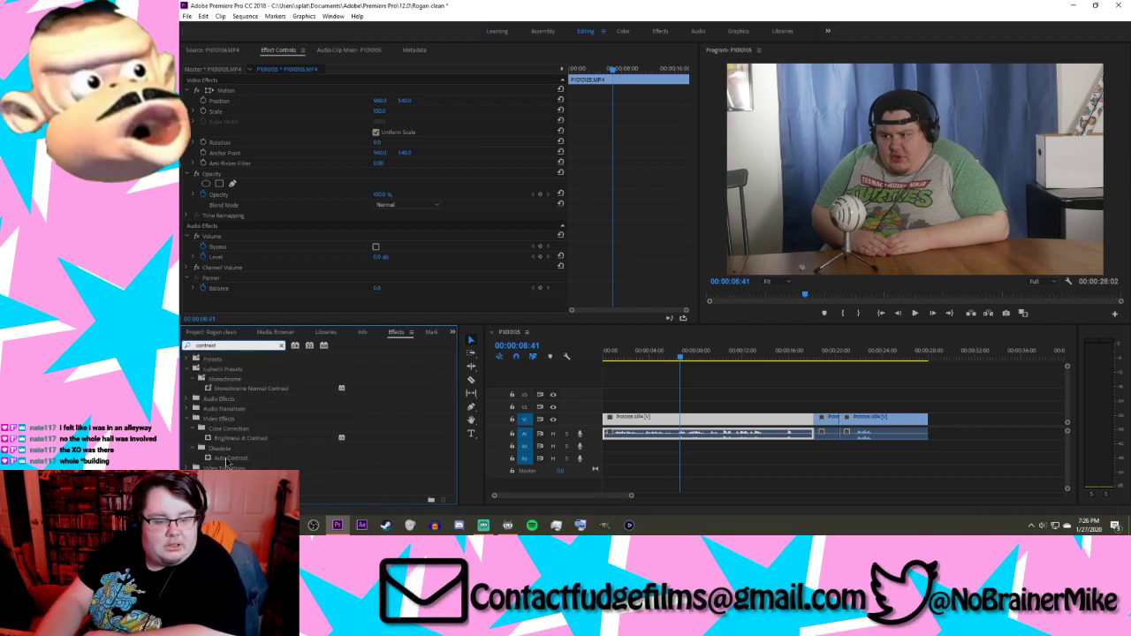
pyautogui.moveTo(240, 438); pyautogui.dragTo(669, 420)
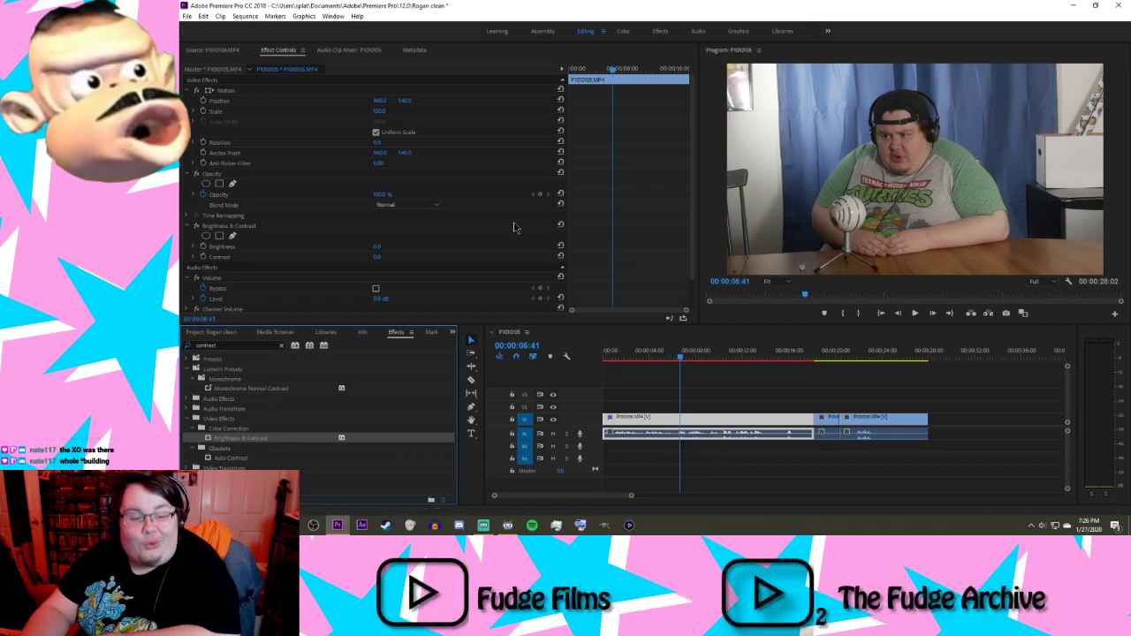
# Step: Try Contrast values 2, 3 and 4 on the first clip, raise the Contrast well beyond them, and increase Brightness slightly
pyautogui.scroll(-2, 694, 150)
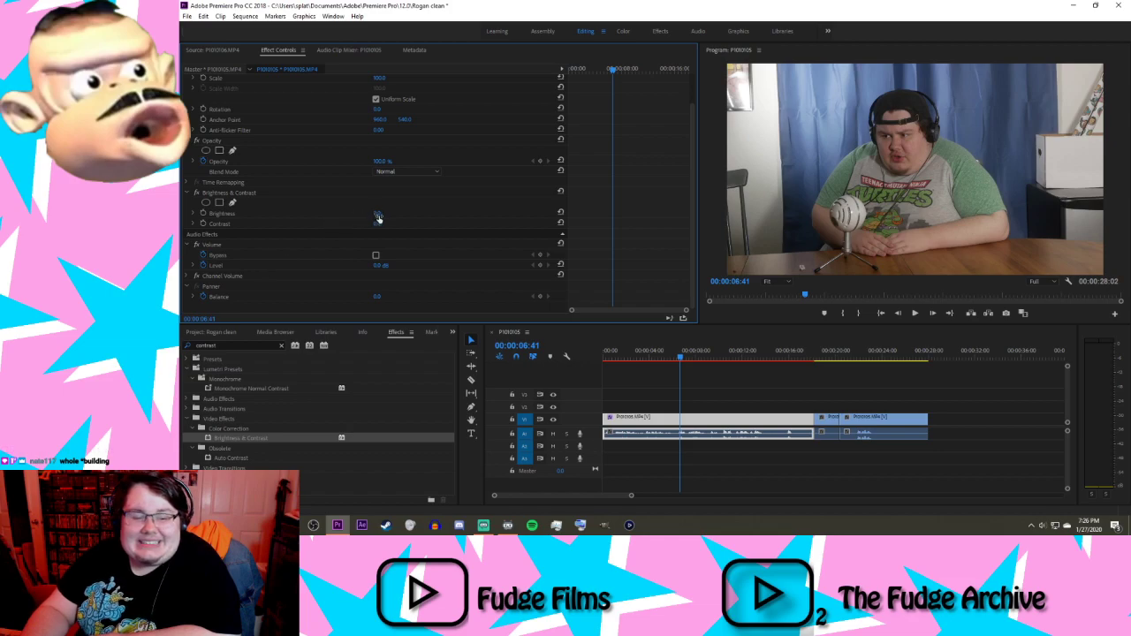
pyautogui.click(378, 223)
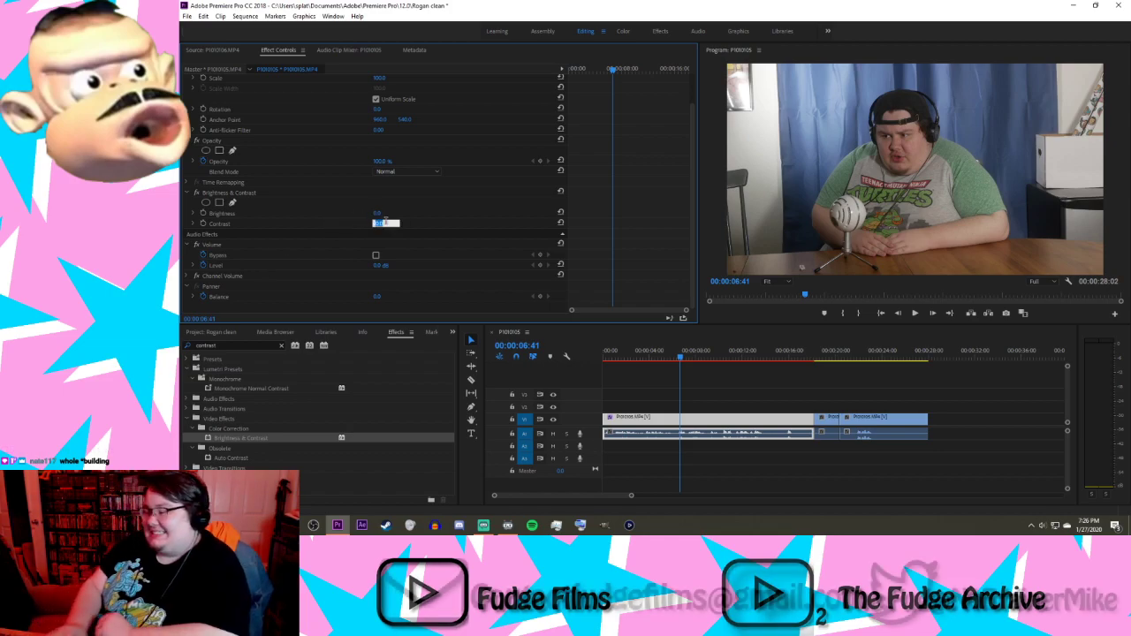
pyautogui.write('2')
pyautogui.press('Return')
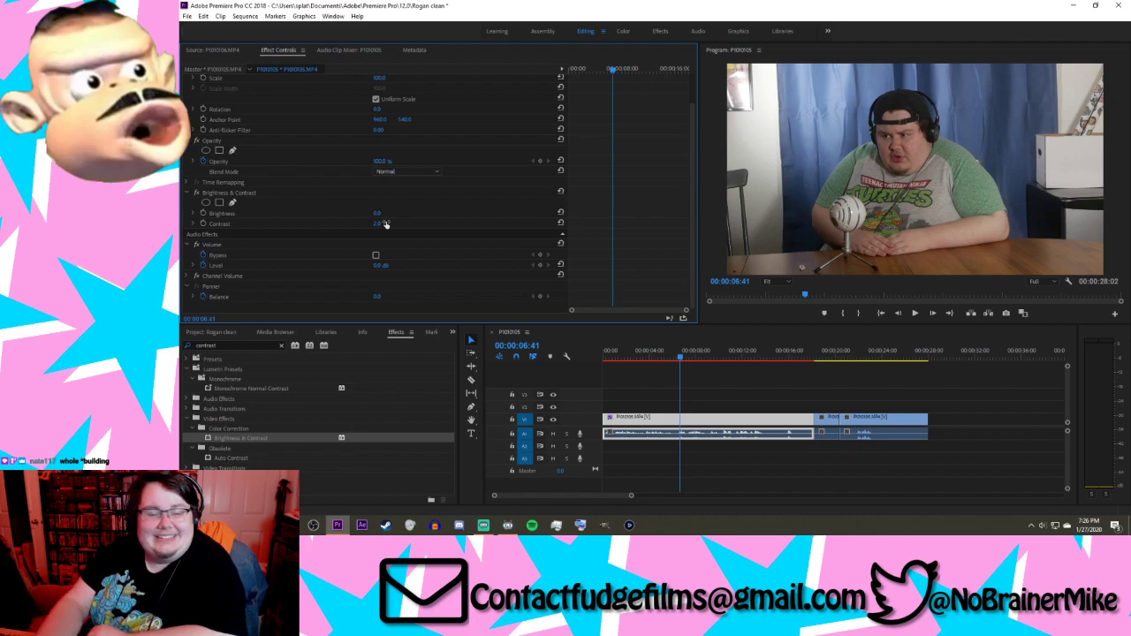
pyautogui.click(385, 225)
pyautogui.write('30')
pyautogui.press('Return')
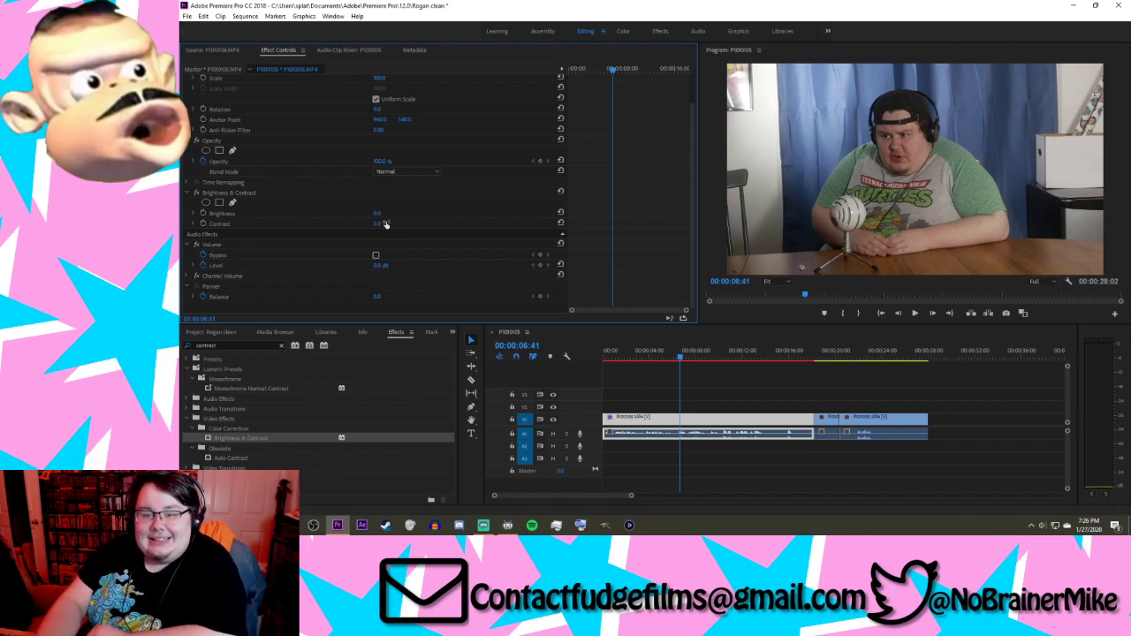
pyautogui.click(385, 225)
pyautogui.write('40')
pyautogui.press('Return')
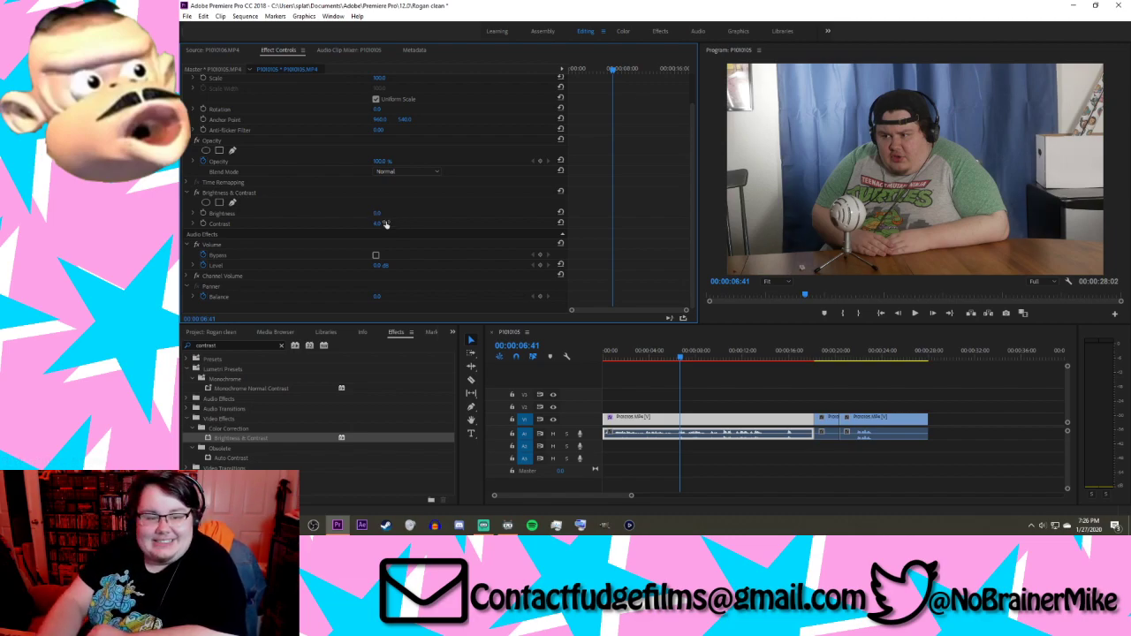
pyautogui.moveTo(386, 225)
pyautogui.mouseDown()
pyautogui.moveTo(469, 224)
pyautogui.moveTo(360, 224)
pyautogui.moveTo(404, 214)
pyautogui.moveTo(380, 213)
pyautogui.mouseUp()
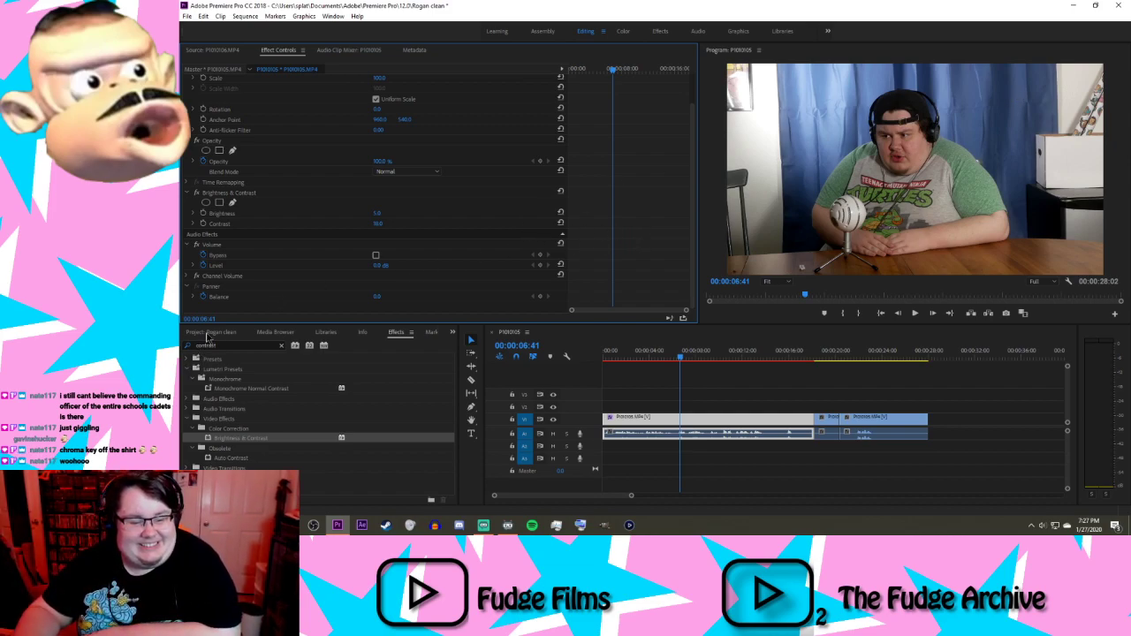
# Step: Search the effects for "key" and apply a Color Key to the first clip after Brightness & Contrast
pyautogui.click(282, 347)
pyautogui.click(282, 347)
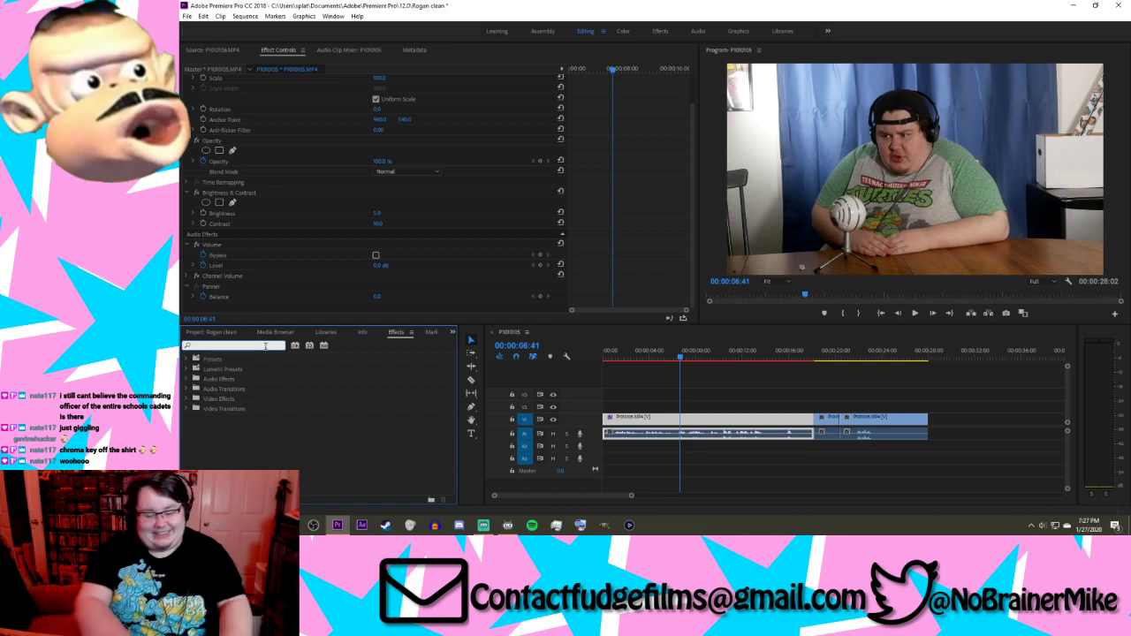
pyautogui.write('key')
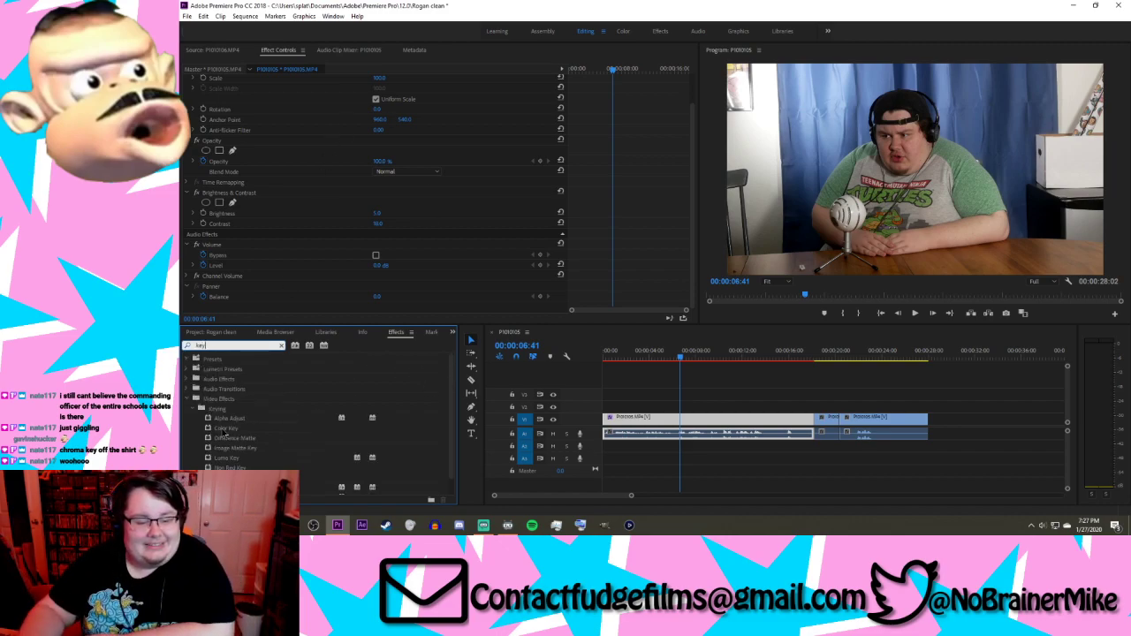
pyautogui.moveTo(225, 432); pyautogui.dragTo(658, 424)
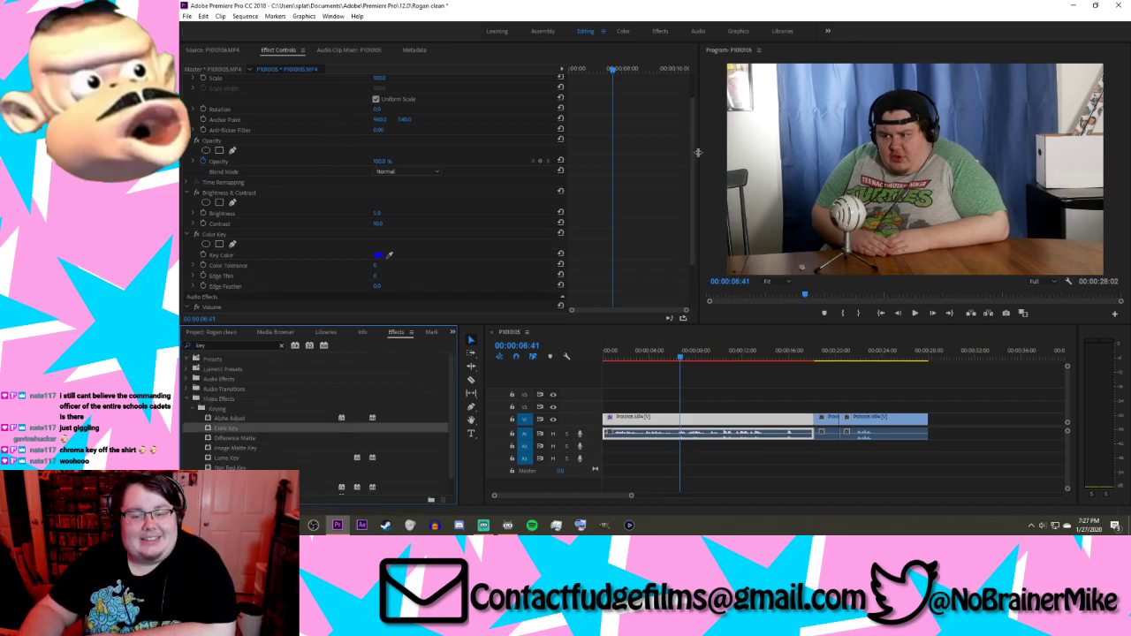
# Step: Sample the dark blue of the curtain as the first Color Key's key color, raise its Color Tolerance, and set Edge Thin to 1
pyautogui.scroll(-2, 429, 234)
pyautogui.click(389, 192)
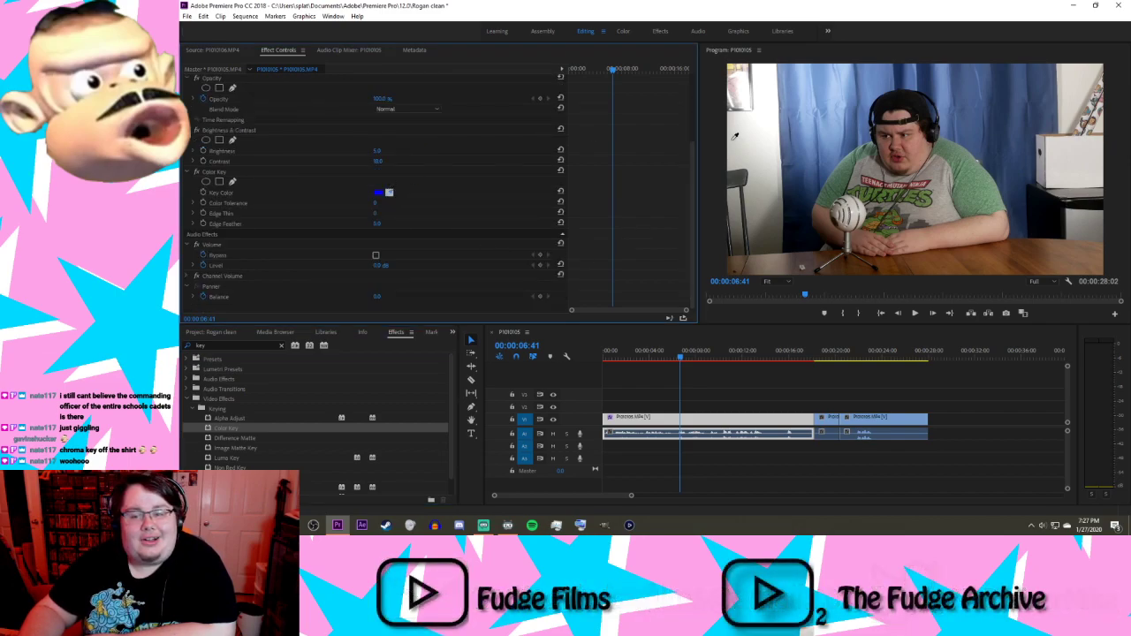
pyautogui.click(935, 72)
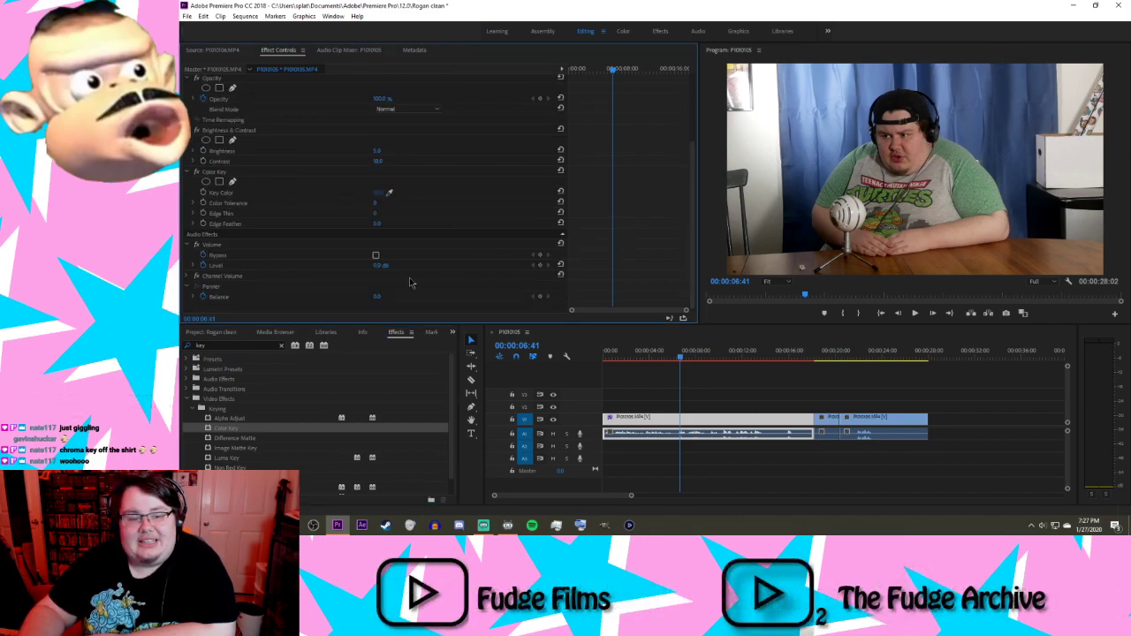
pyautogui.moveTo(377, 202); pyautogui.dragTo(393, 202)
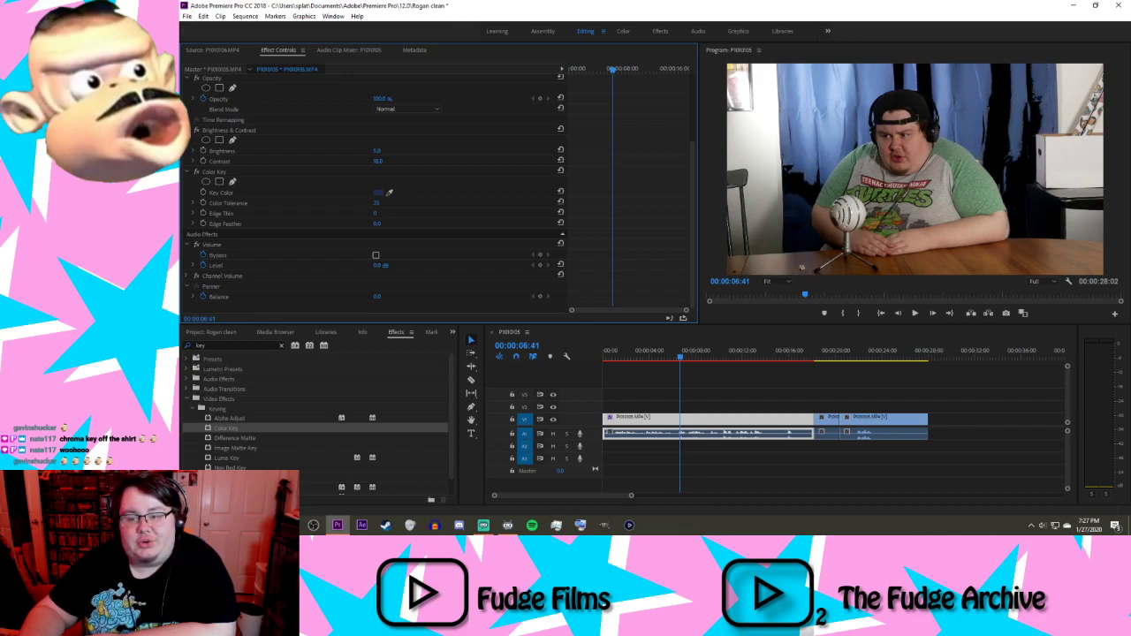
pyautogui.click(378, 213)
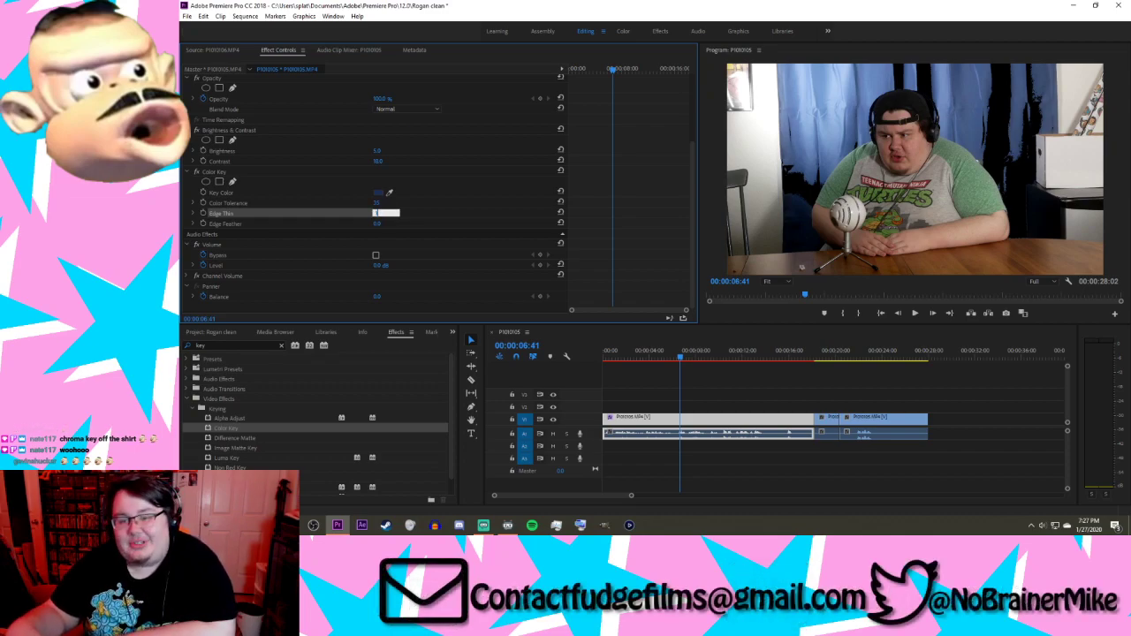
pyautogui.press('Return')
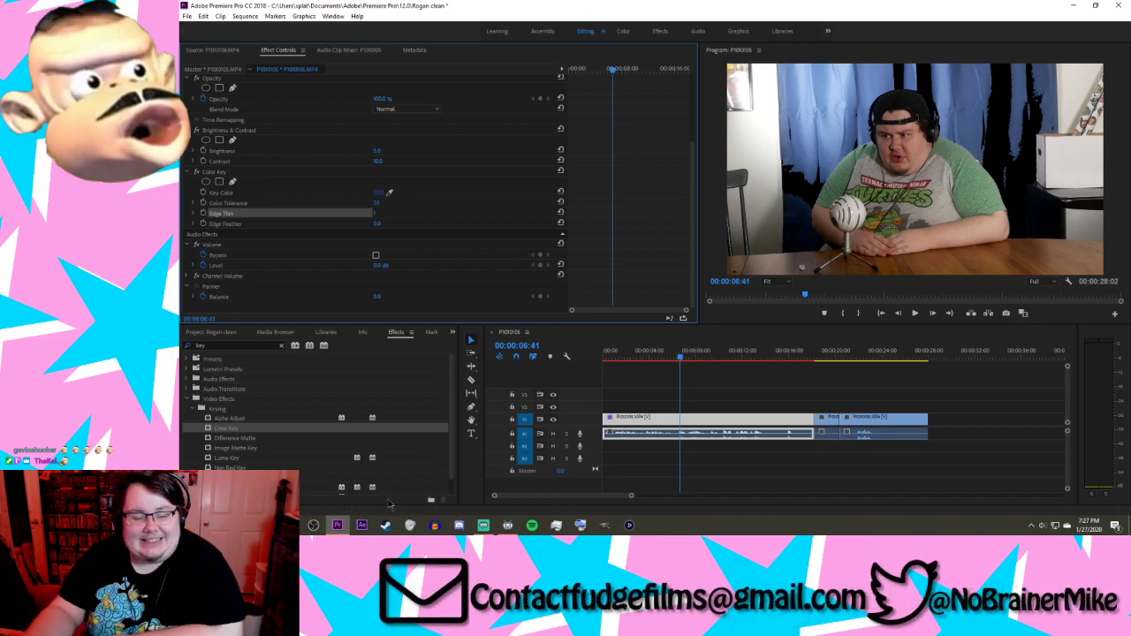
# Step: Switch to the Chrome browser and run a Google image search for "cursed emotes" in a new tab
pyautogui.click(288, 525)
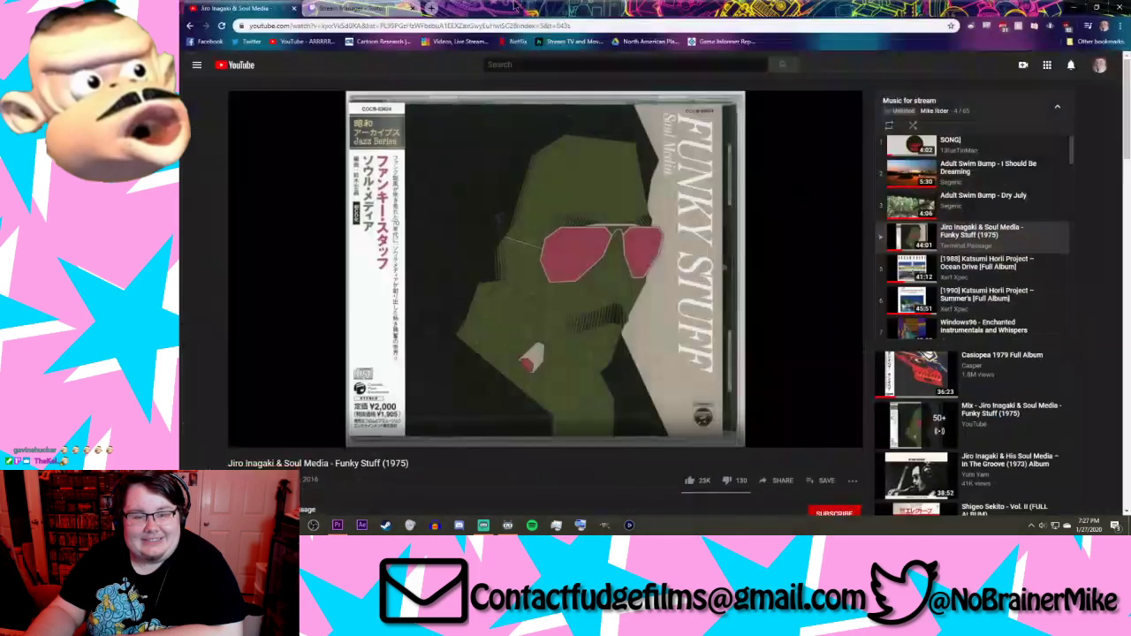
pyautogui.click(430, 7)
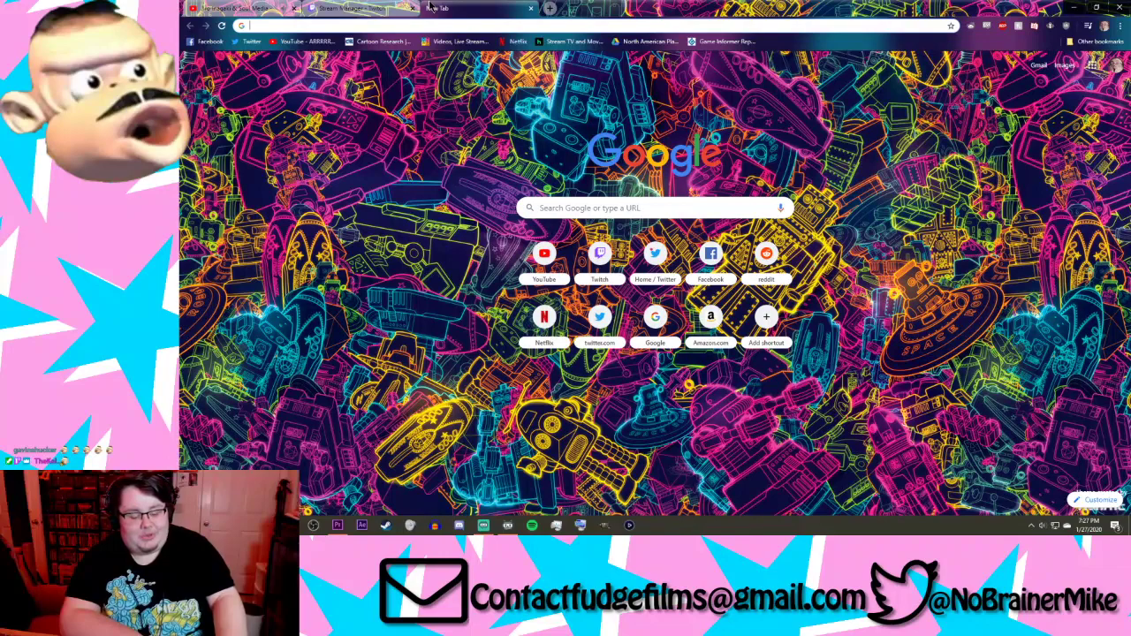
pyautogui.write('cu')
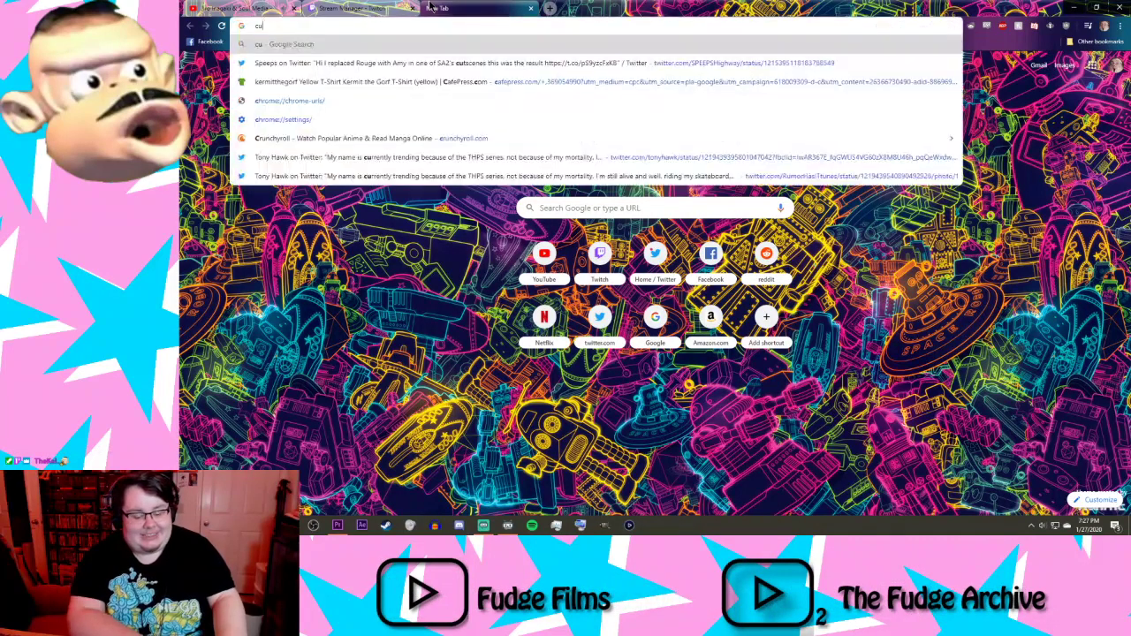
pyautogui.write('rsed emotes')
pyautogui.press('Return')
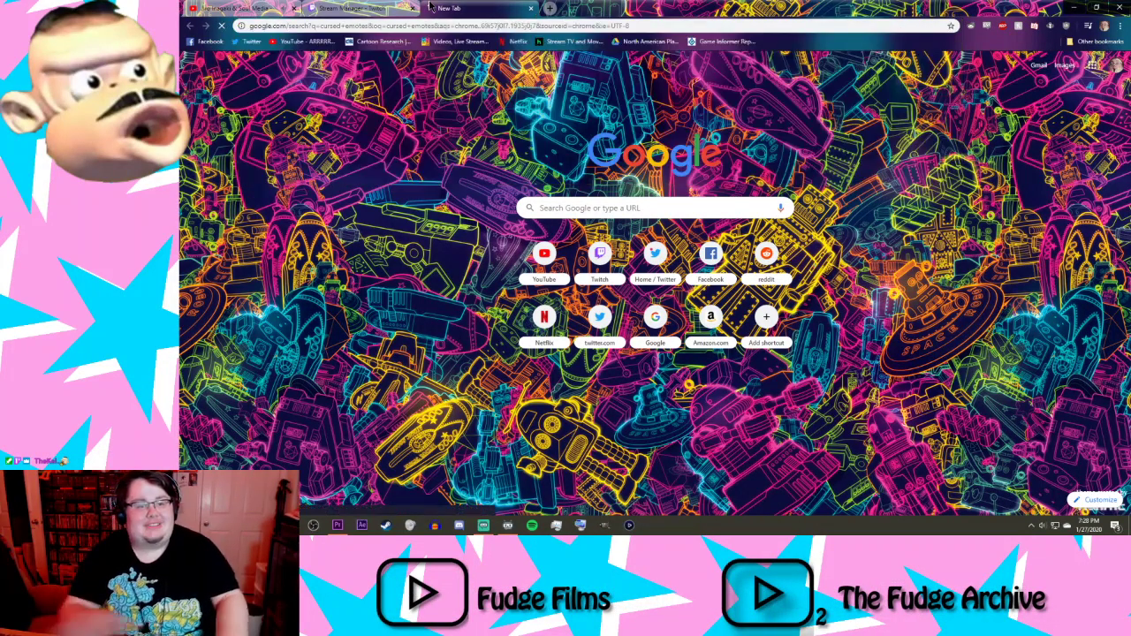
pyautogui.click(309, 100)
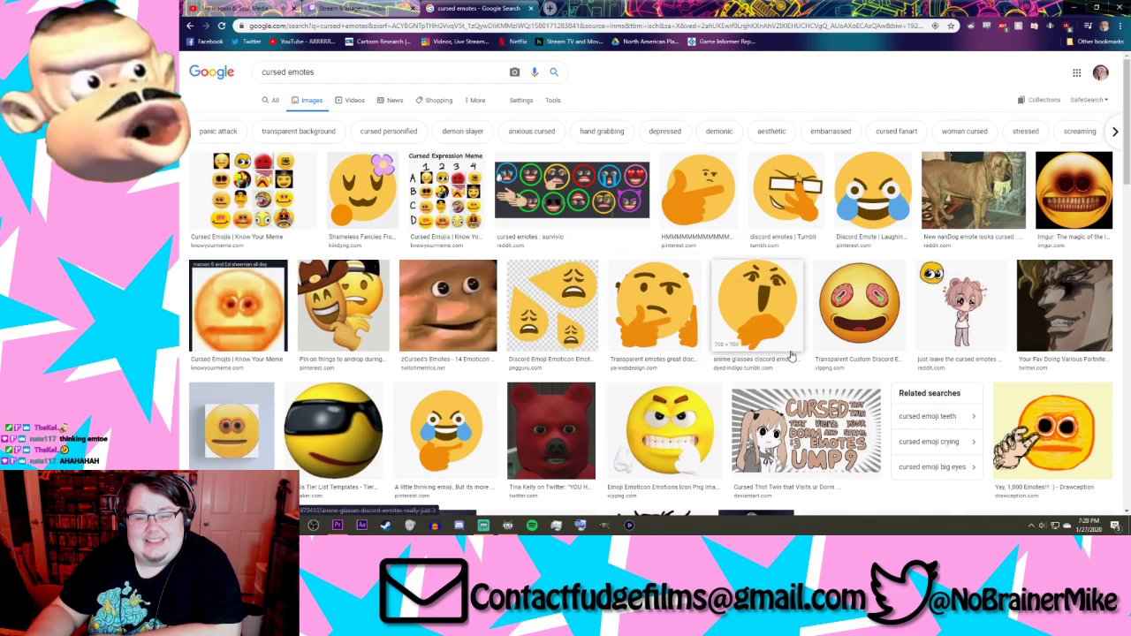
# Step: Browse the cursed emote image results and preview several, including the thinking-face, cowboy-mask, backwards-cap and staring emojis
pyautogui.click(698, 182)
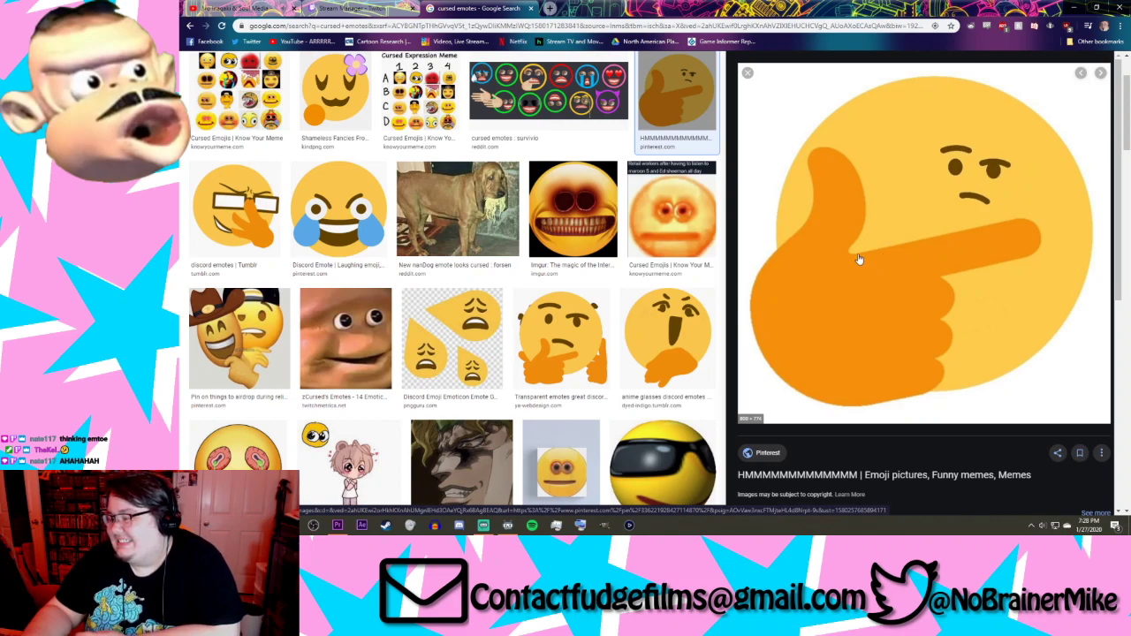
pyautogui.scroll(-3, 524, 268)
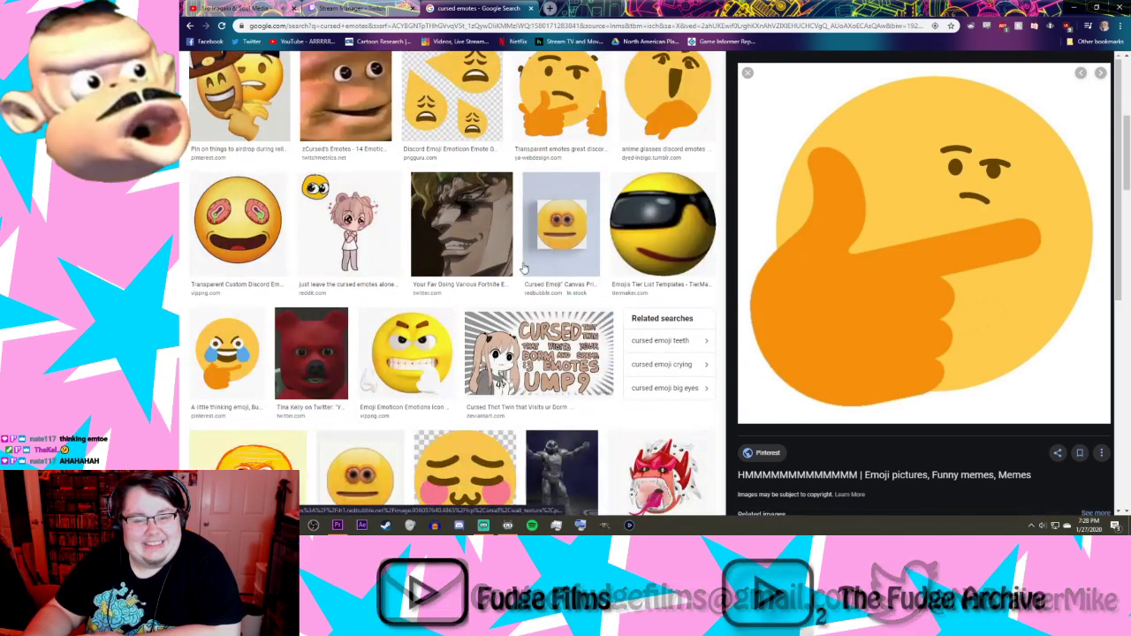
pyautogui.scroll(1, 523, 267)
pyautogui.click(567, 212)
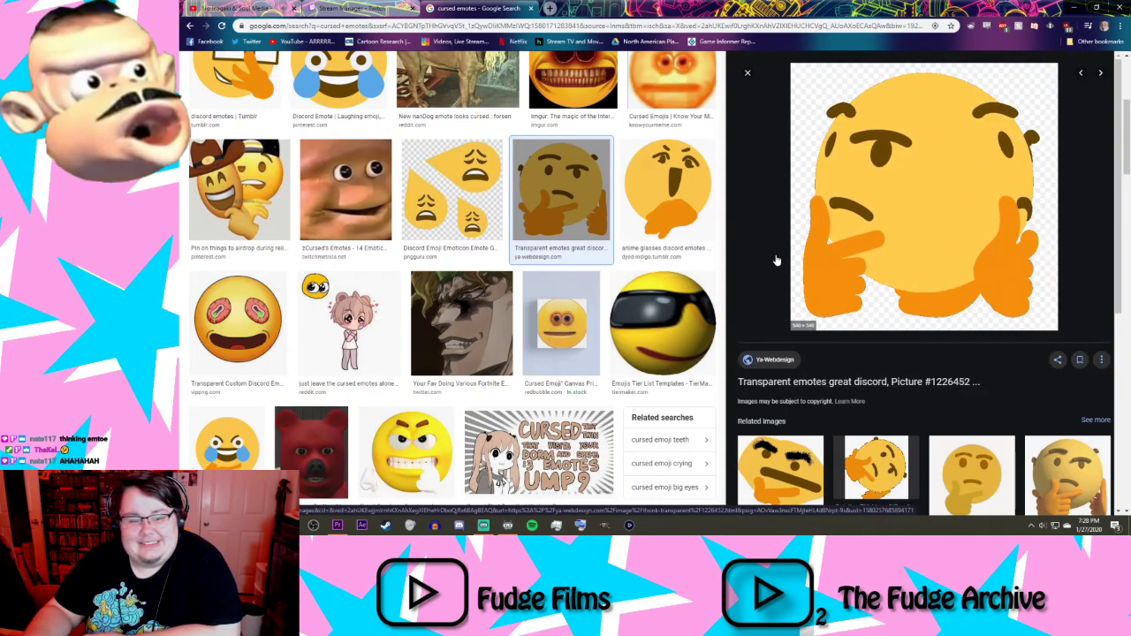
pyautogui.click(262, 218)
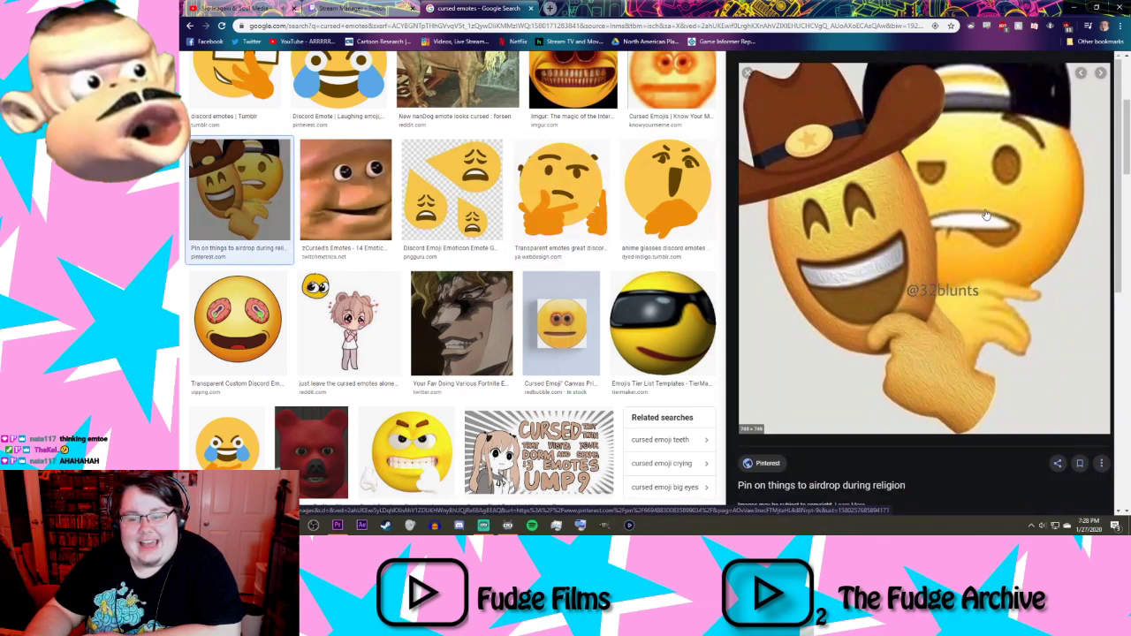
pyautogui.scroll(-5, 585, 278)
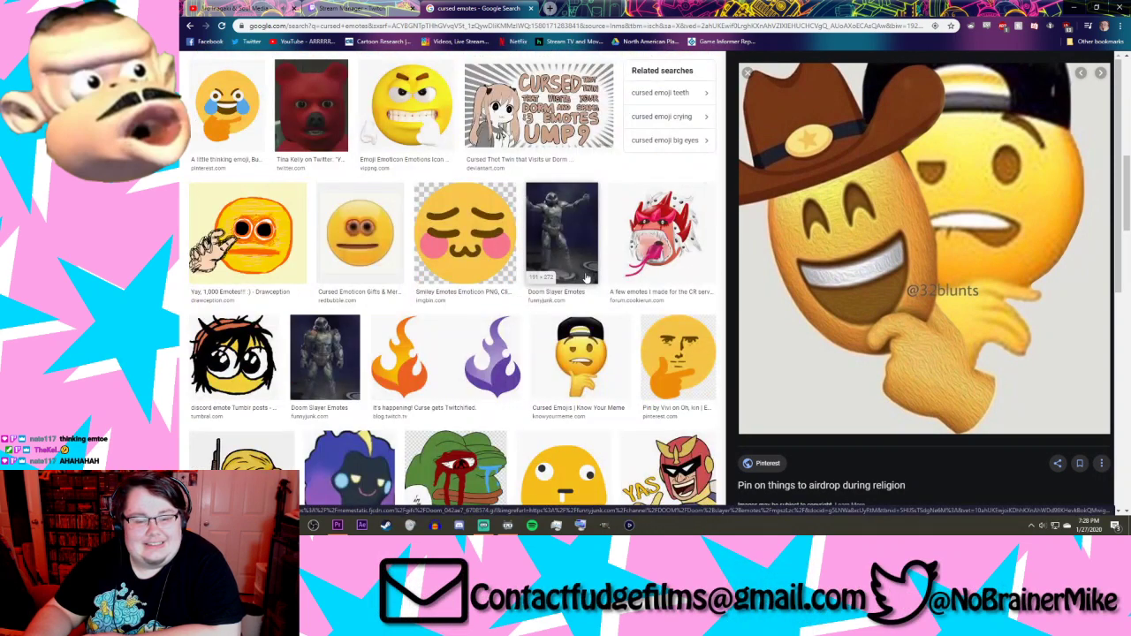
pyautogui.click(580, 358)
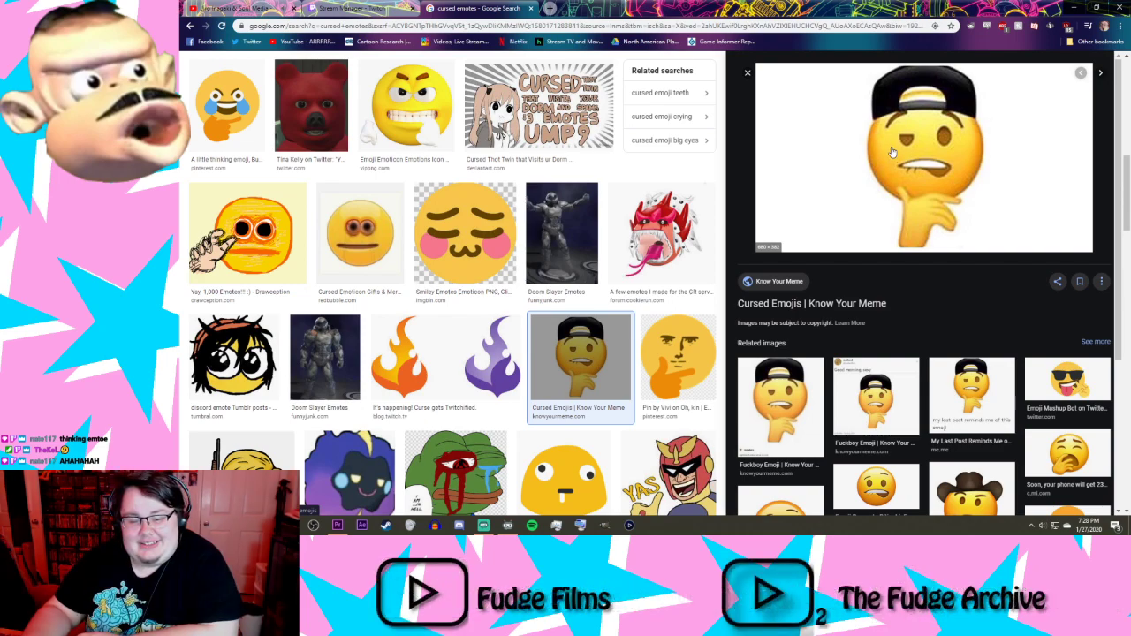
pyautogui.scroll(2, 572, 251)
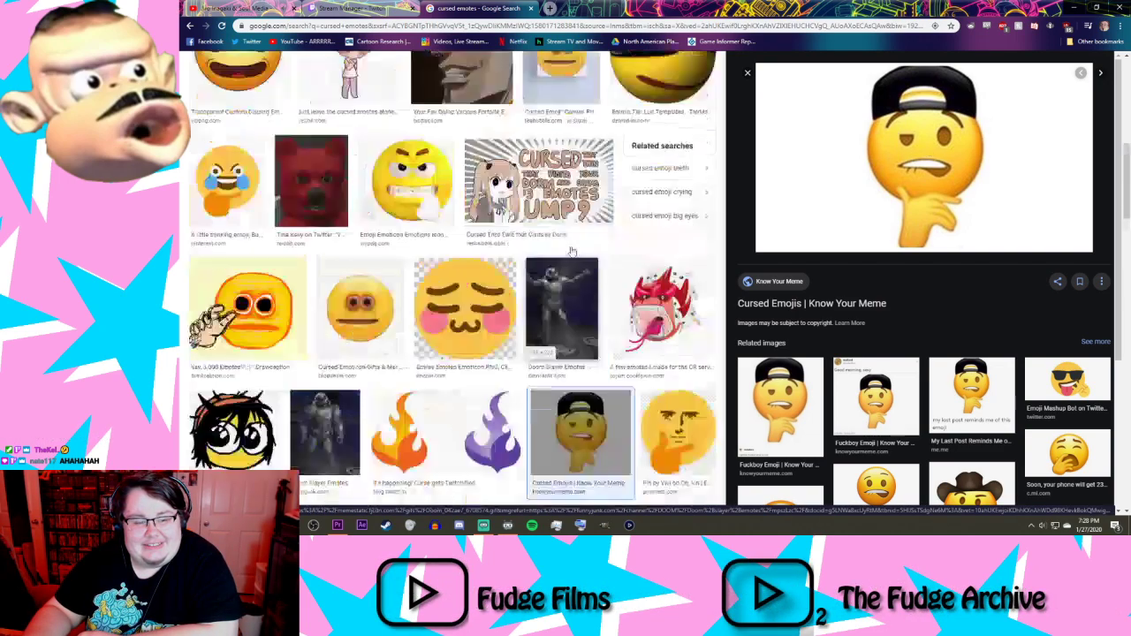
pyautogui.scroll(3, 571, 252)
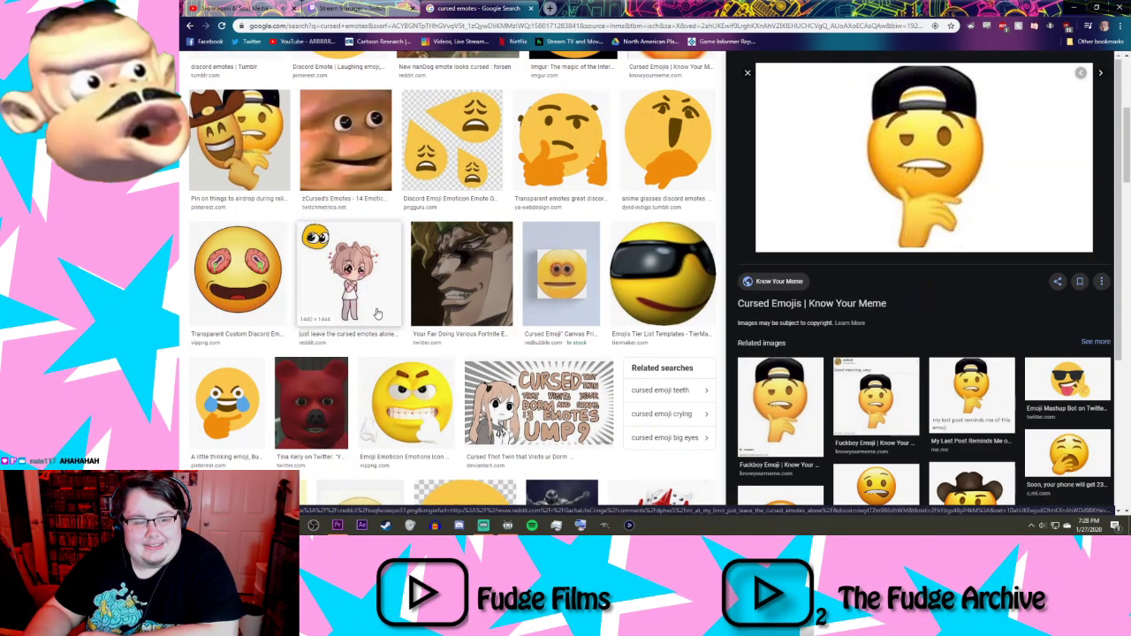
pyautogui.scroll(-2, 376, 313)
pyautogui.click(254, 404)
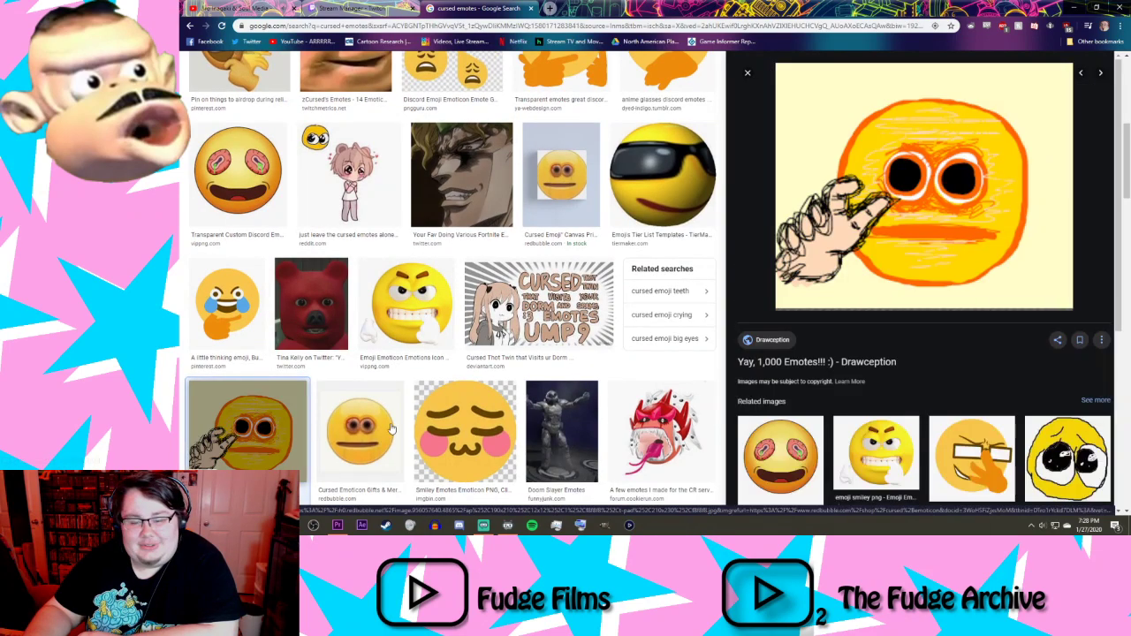
pyautogui.click(359, 429)
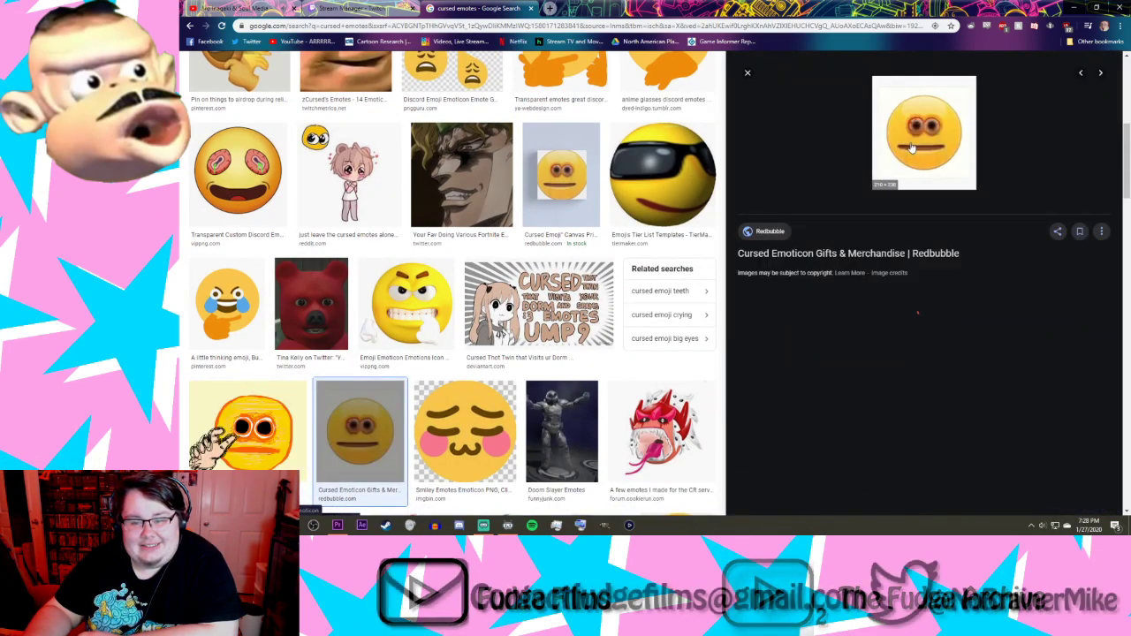
# Step: Close the image search tab, switch back to Premiere Pro, and apply a second Color Key to the first clip
pyautogui.click(530, 7)
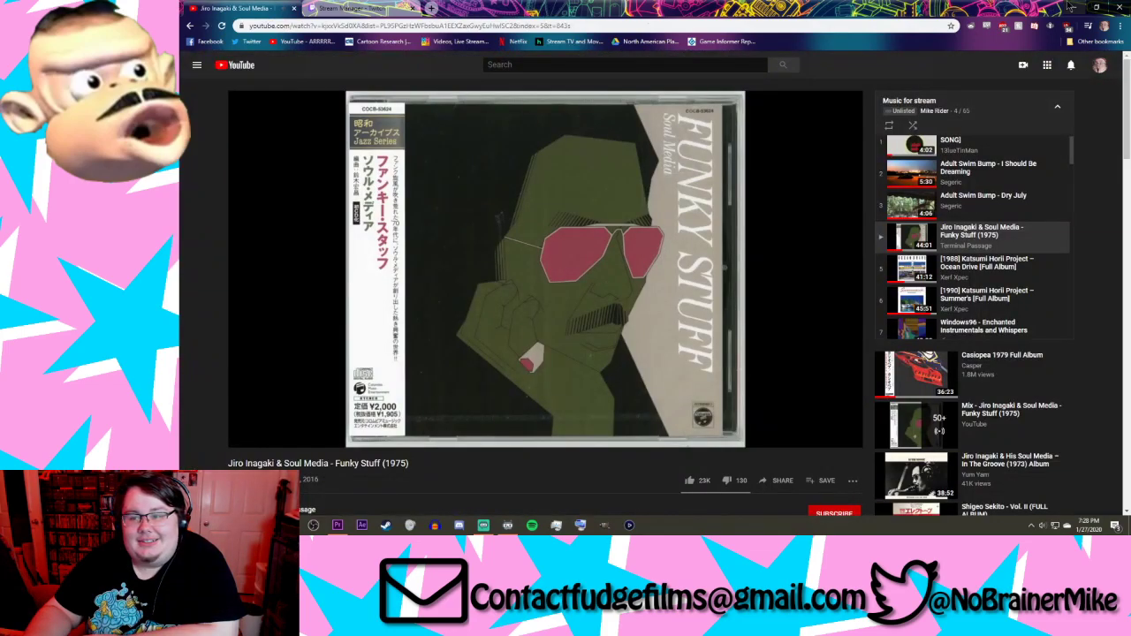
pyautogui.click(337, 525)
pyautogui.click(792, 399)
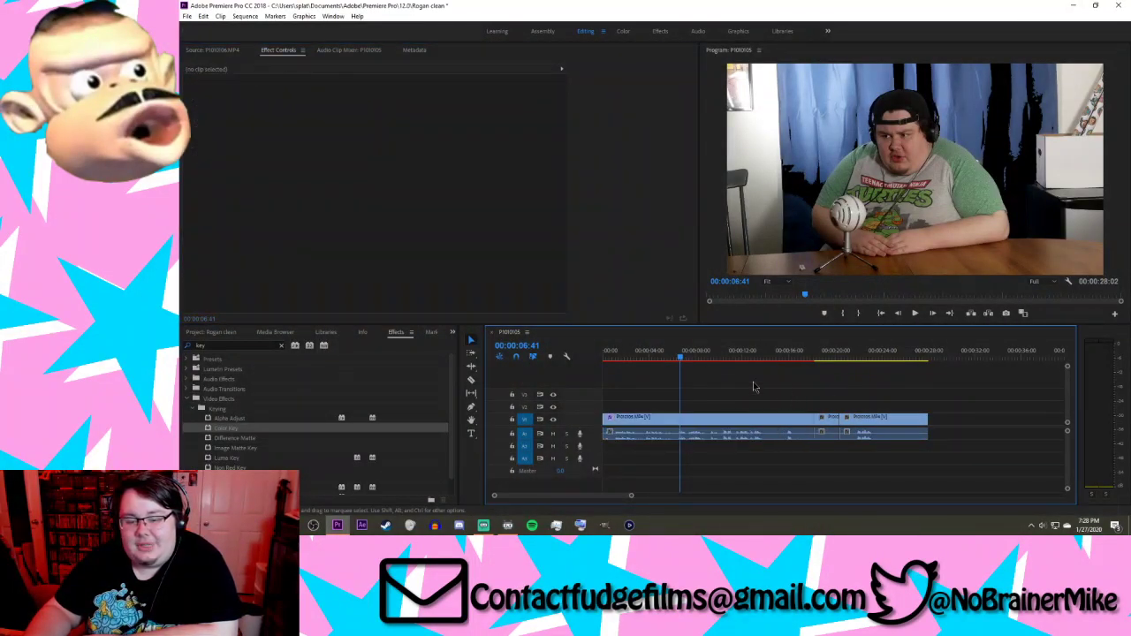
pyautogui.click(683, 429)
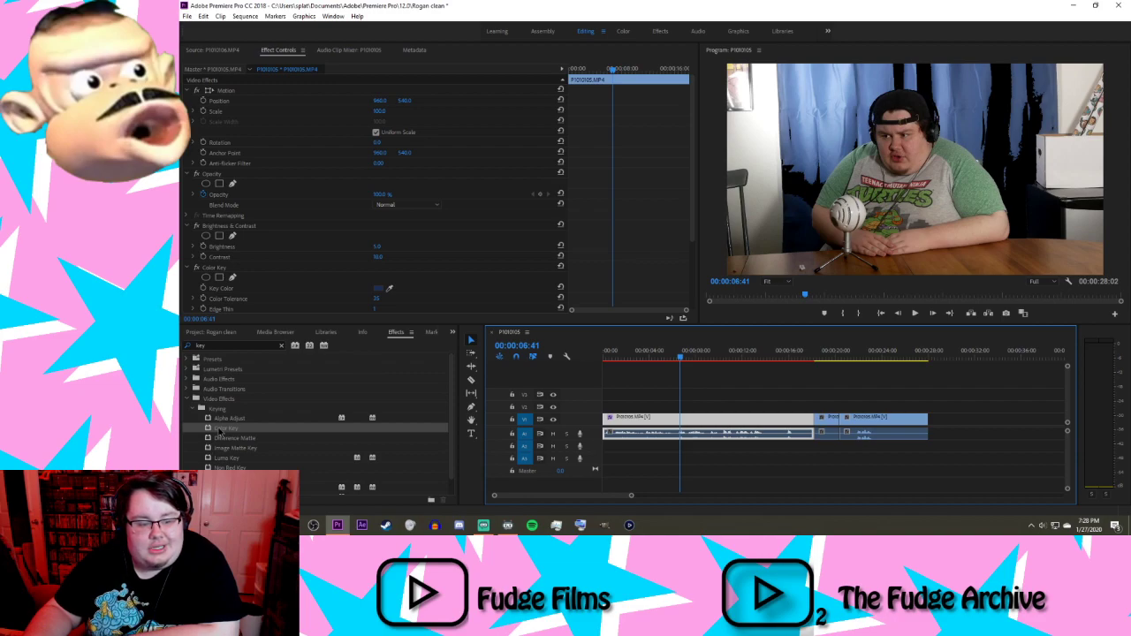
pyautogui.moveTo(220, 431); pyautogui.dragTo(697, 422)
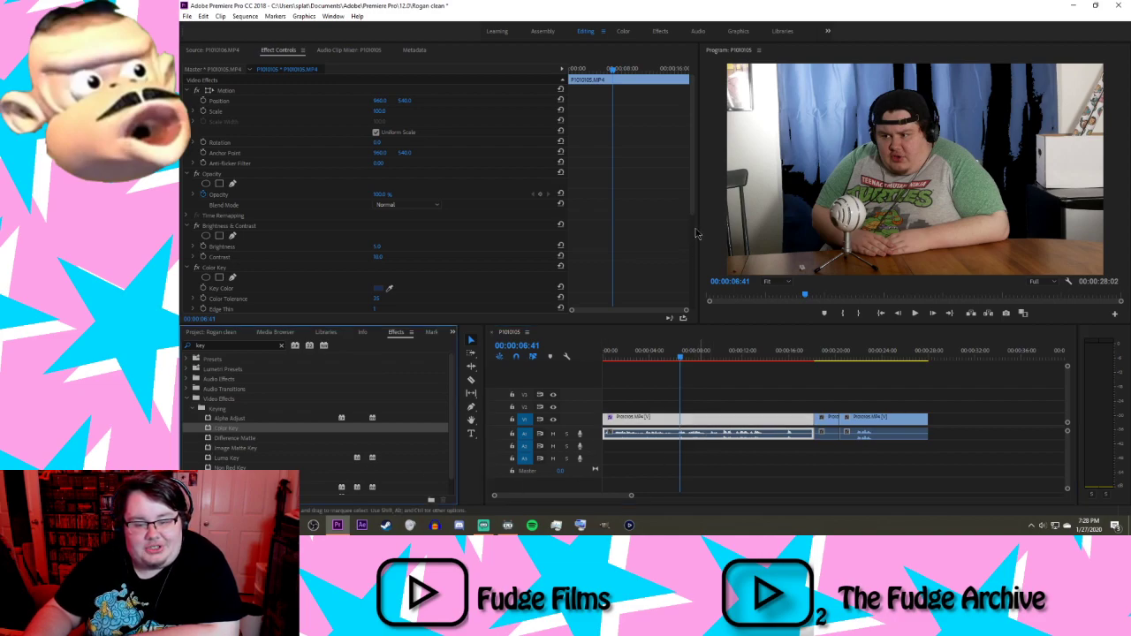
# Step: Sample a lighter curtain blue for the second Color Key, raise its Color Tolerance to about 46, and set Edge Thin to 1
pyautogui.scroll(-4, 637, 237)
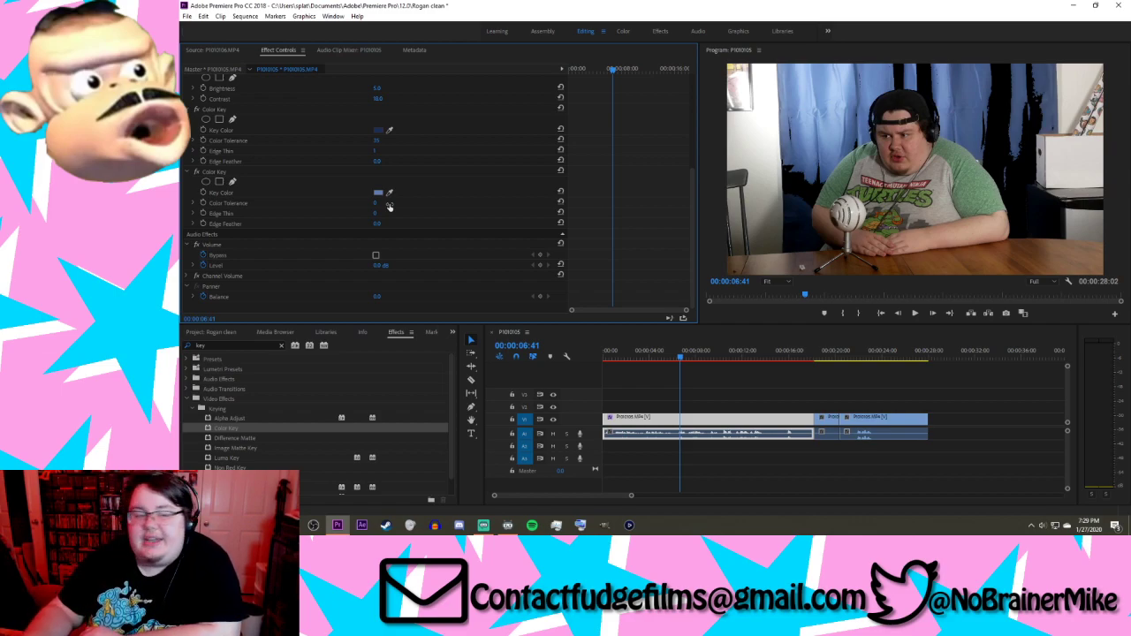
pyautogui.click(384, 207)
pyautogui.moveTo(376, 202)
pyautogui.mouseDown()
pyautogui.moveTo(411, 203)
pyautogui.moveTo(392, 203)
pyautogui.mouseUp()
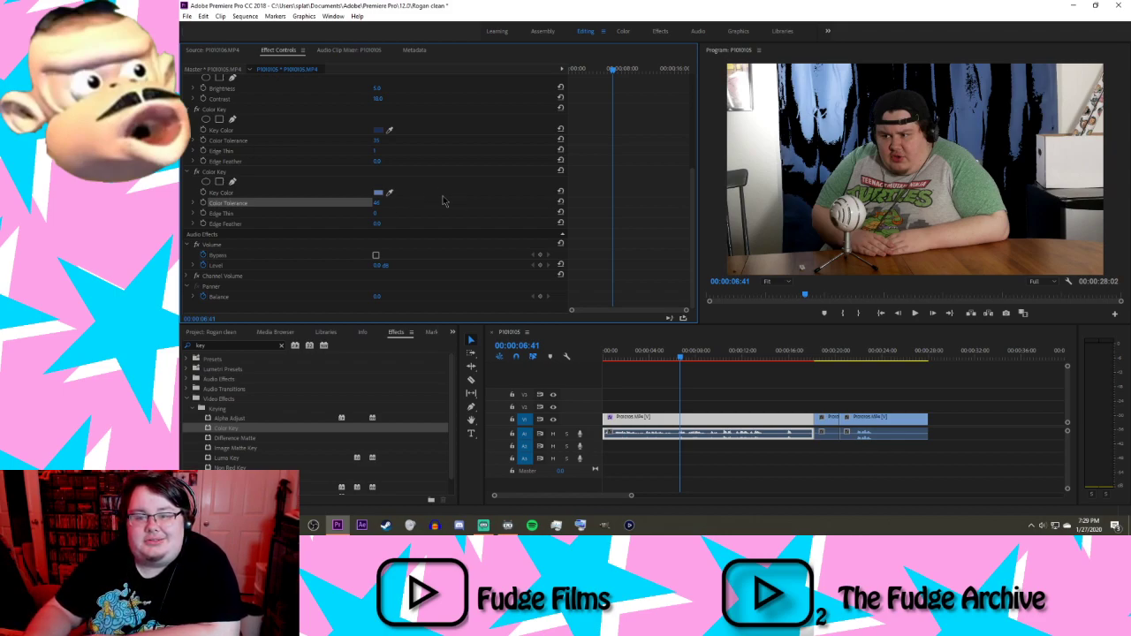
pyautogui.click(375, 213)
pyautogui.write('1')
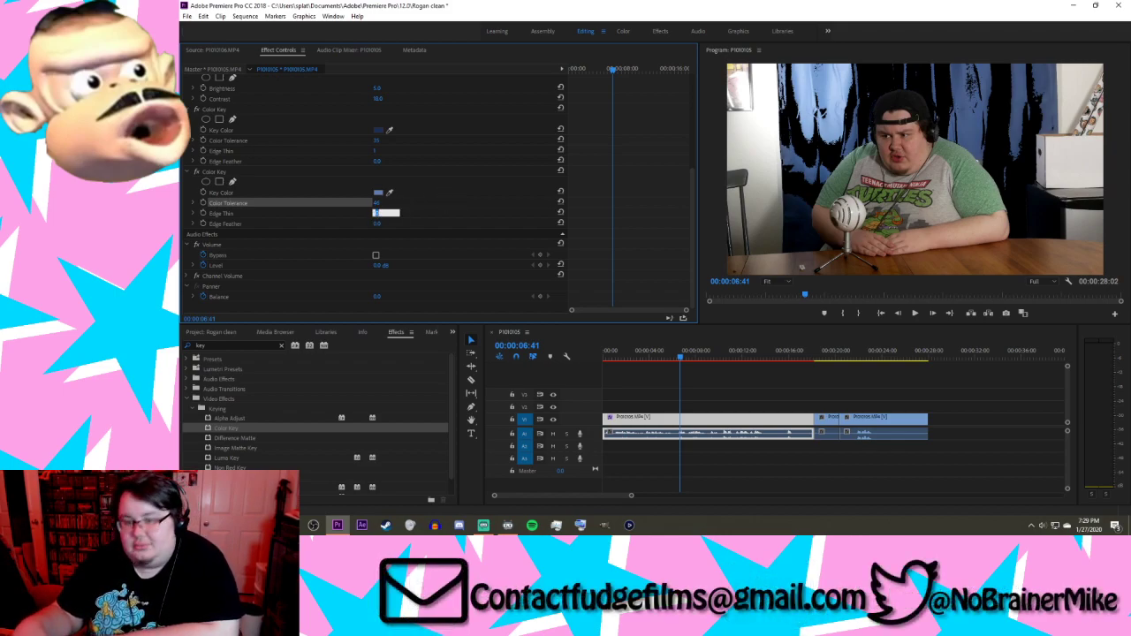
pyautogui.press('Return')
pyautogui.click(395, 226)
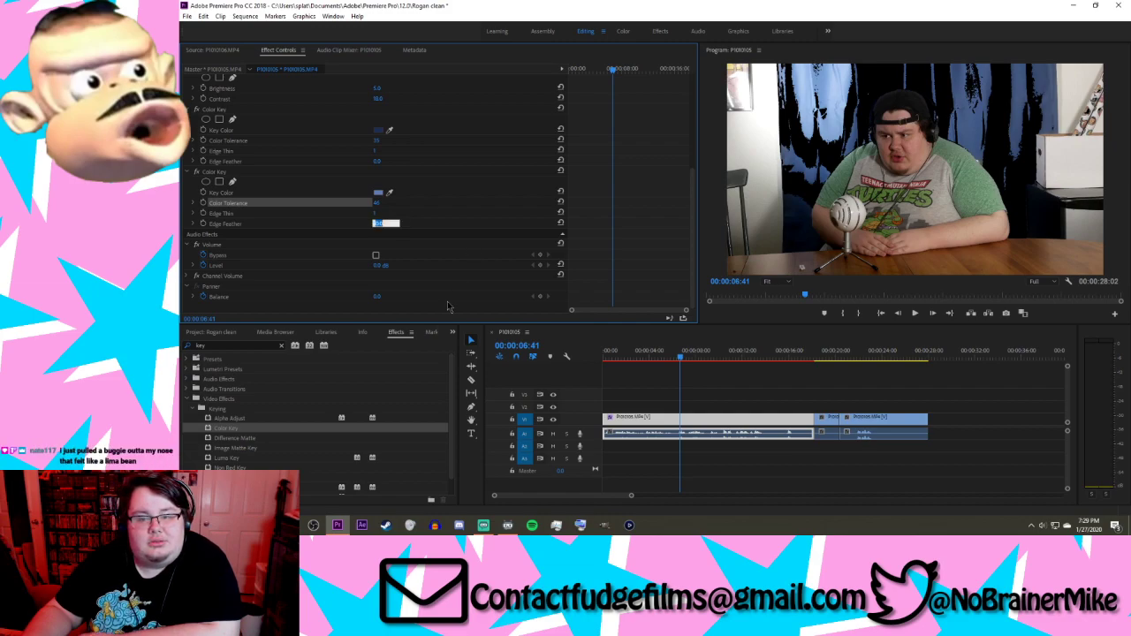
# Step: Apply a third Color Key to the first clip, keyed to the curtain's pale blue highlight with a raised Color Tolerance
pyautogui.moveTo(237, 431); pyautogui.dragTo(631, 422)
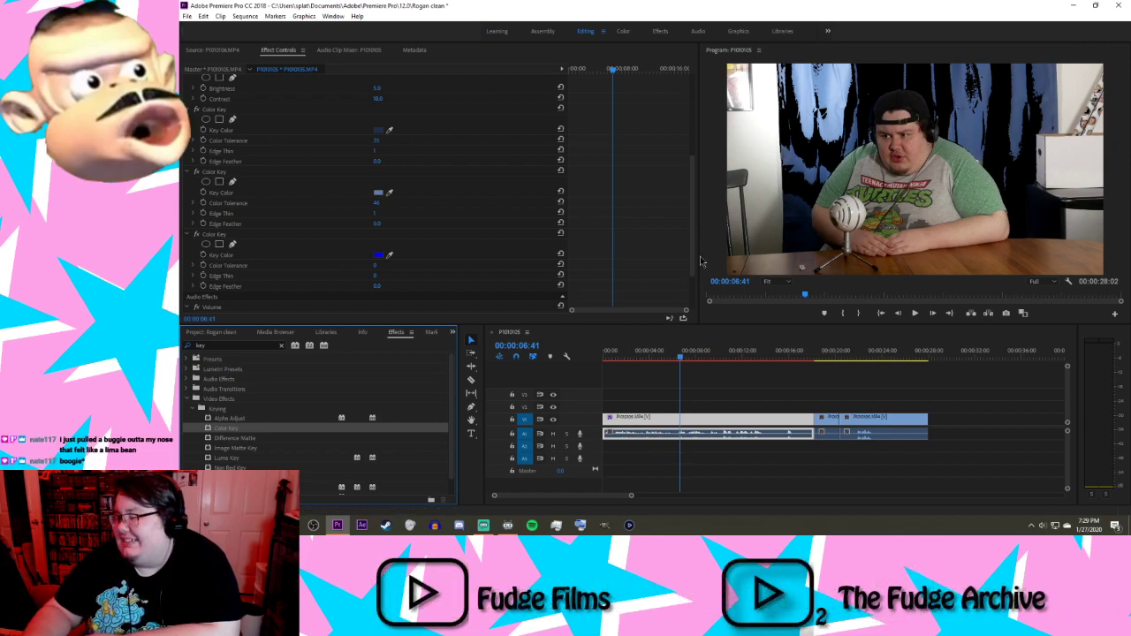
pyautogui.scroll(-3, 402, 245)
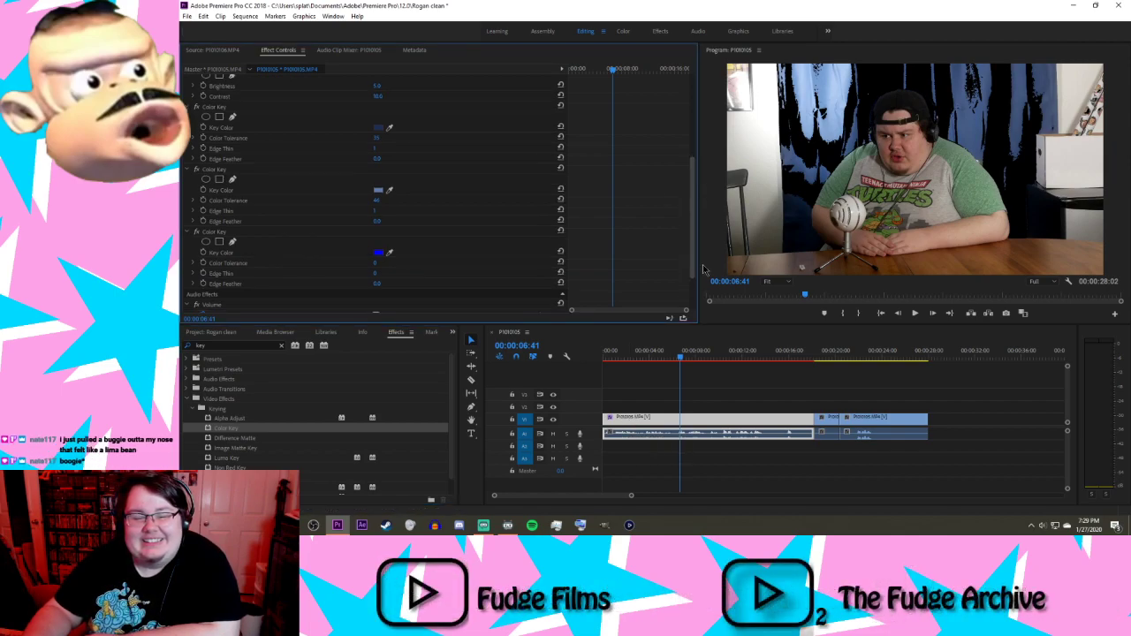
pyautogui.click(390, 193)
pyautogui.click(849, 70)
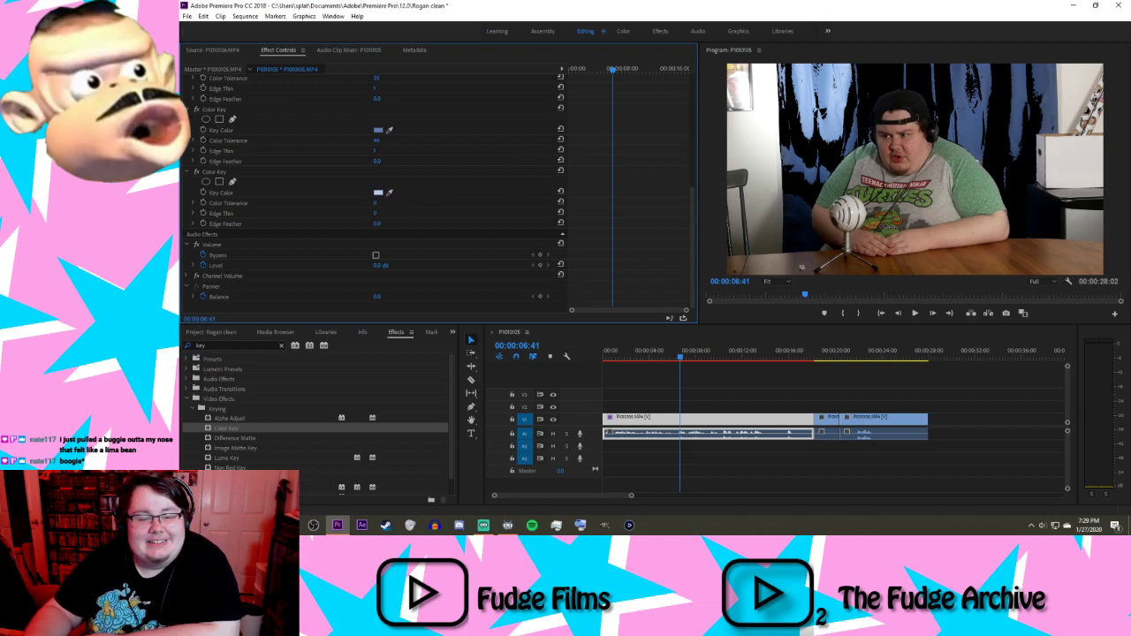
pyautogui.moveTo(376, 202); pyautogui.dragTo(416, 203)
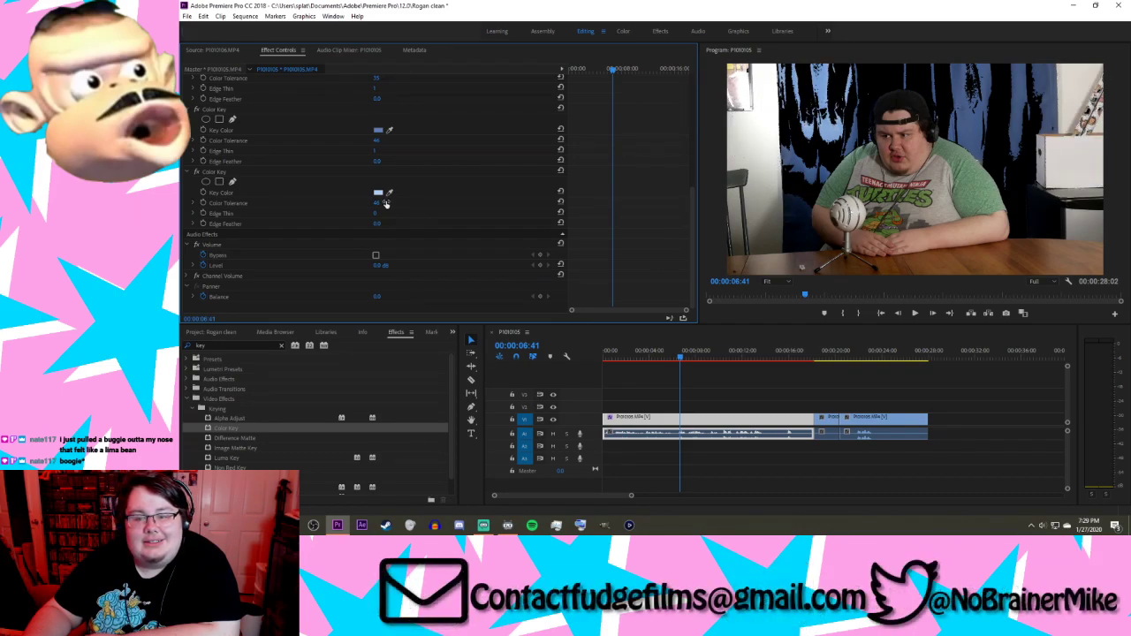
# Step: Apply a fourth Color Key to the first clip, keyed to a remaining medium blue of the curtain with Color Tolerance about 44
pyautogui.doubleClick(246, 431)
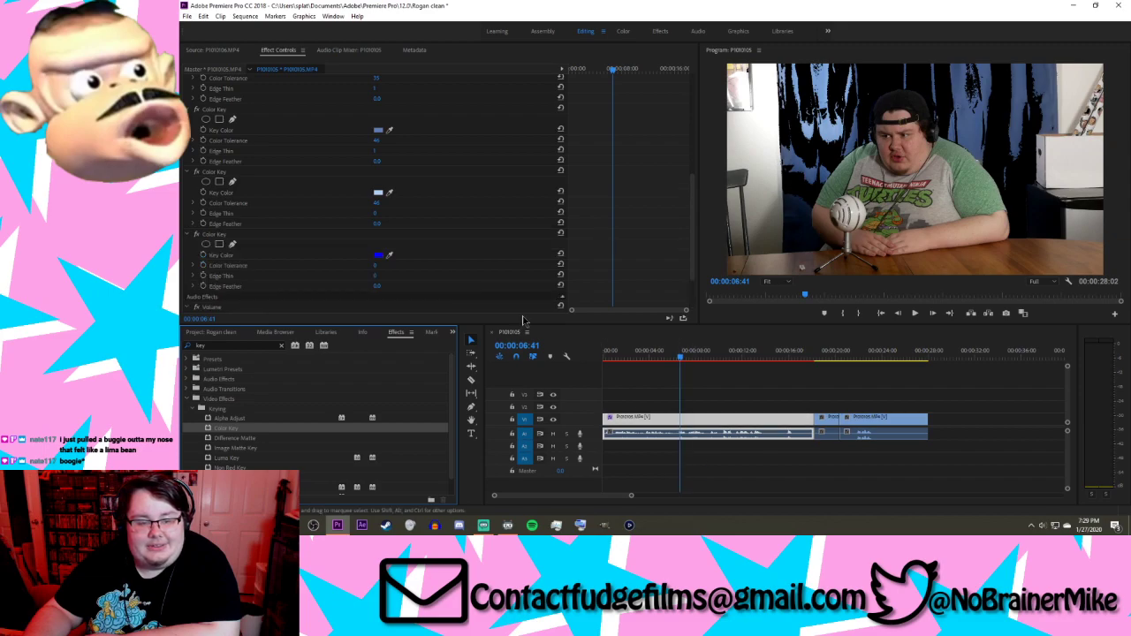
pyautogui.click(389, 254)
pyautogui.click(817, 97)
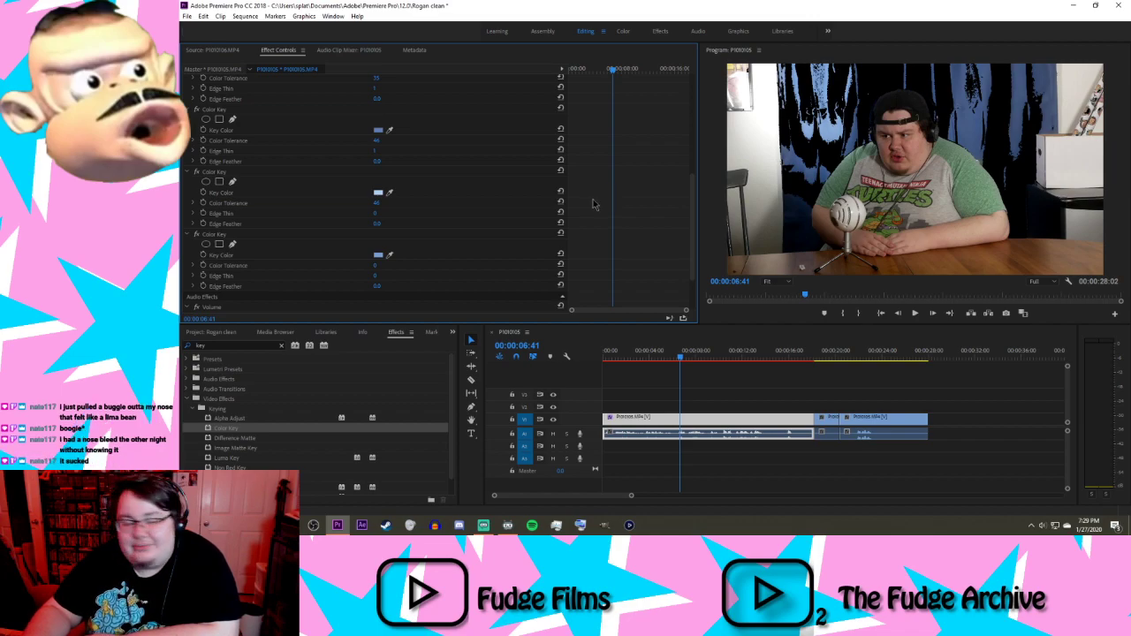
pyautogui.moveTo(384, 264); pyautogui.dragTo(425, 264)
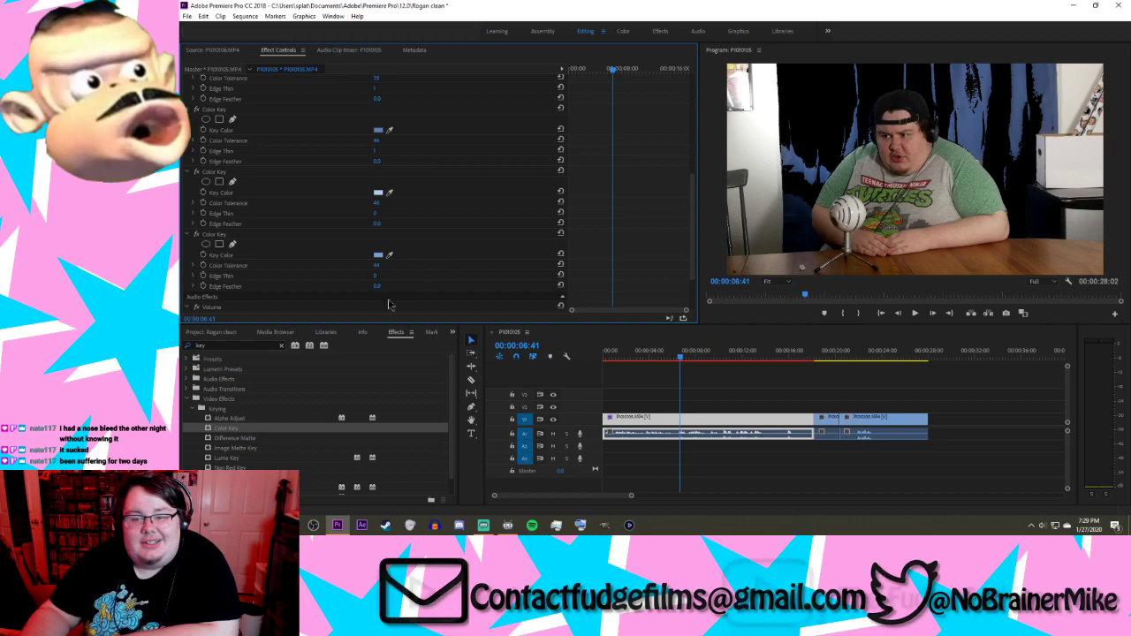
# Step: Apply a fifth Color Key to the first clip, keyed to a remaining muted blue of the curtain with a raised Color Tolerance
pyautogui.moveTo(233, 429); pyautogui.dragTo(741, 428)
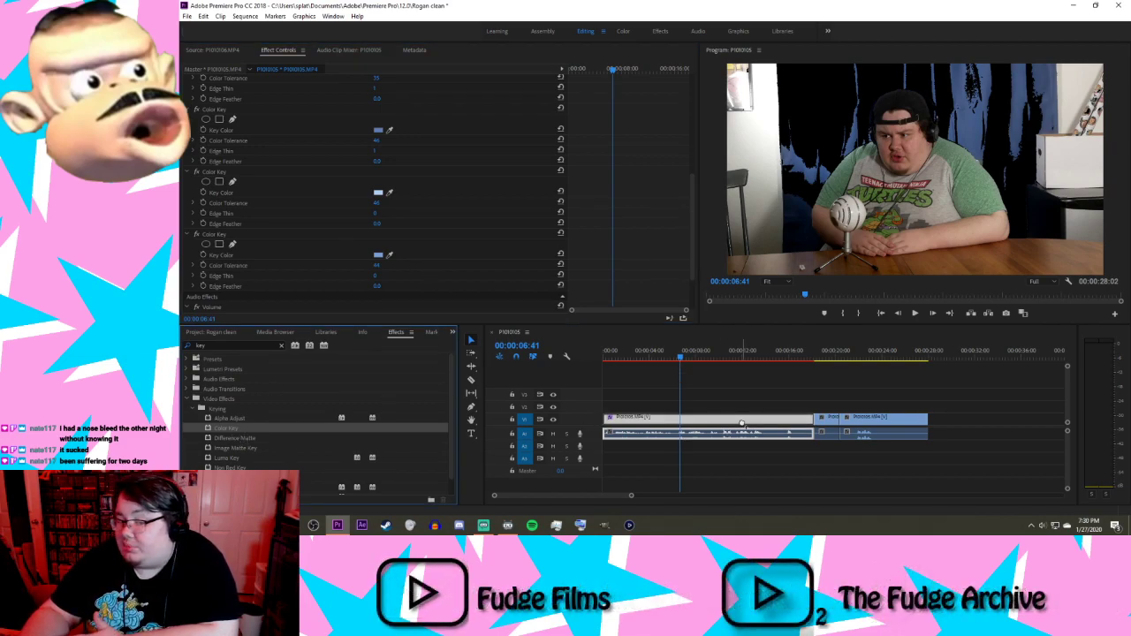
pyautogui.moveTo(743, 425); pyautogui.dragTo(743, 427)
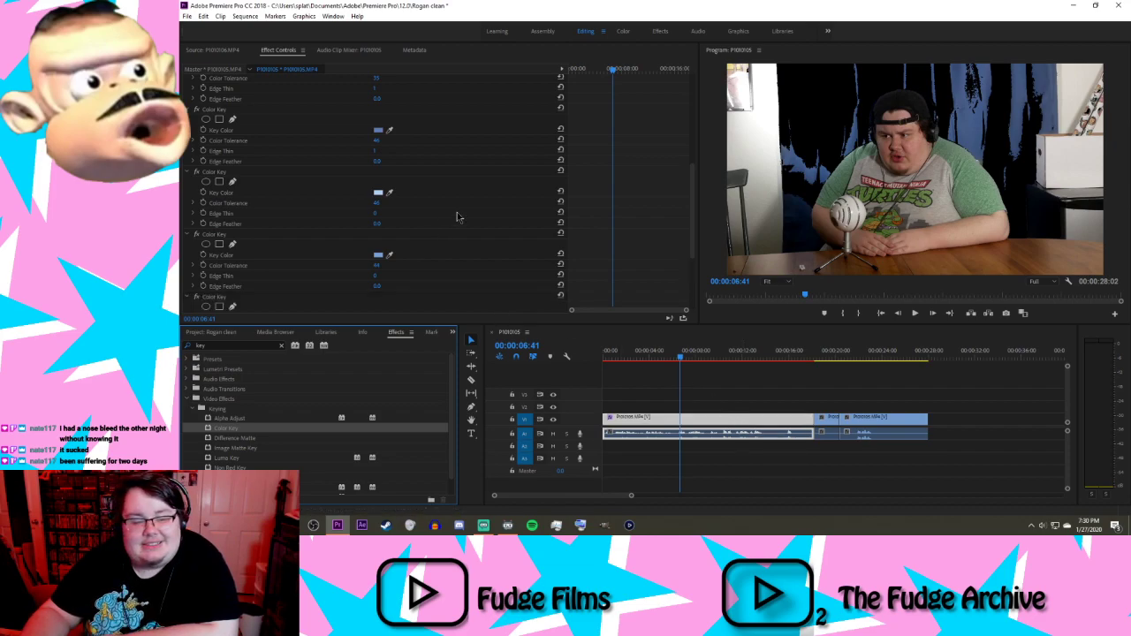
pyautogui.scroll(-3, 433, 221)
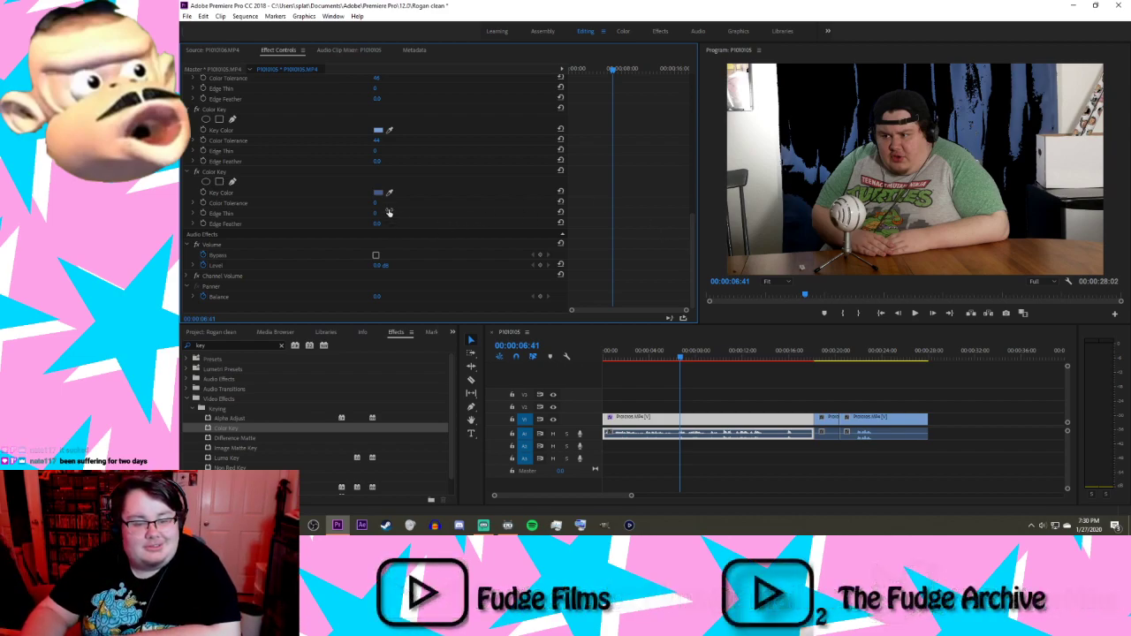
pyautogui.moveTo(377, 202)
pyautogui.mouseDown()
pyautogui.moveTo(404, 203)
pyautogui.moveTo(382, 203)
pyautogui.mouseUp()
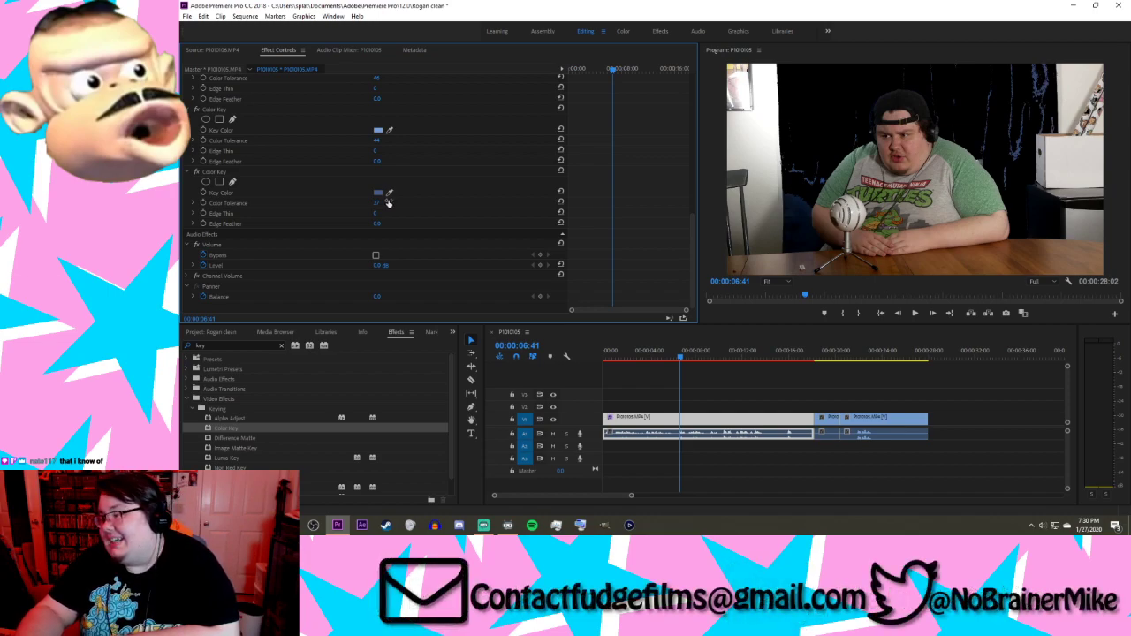
# Step: Apply a sixth Color Key to the first clip, sample the leftover dull curtain blue, and raise its Color Tolerance to 24
pyautogui.click(255, 432)
pyautogui.moveTo(687, 412); pyautogui.dragTo(687, 414)
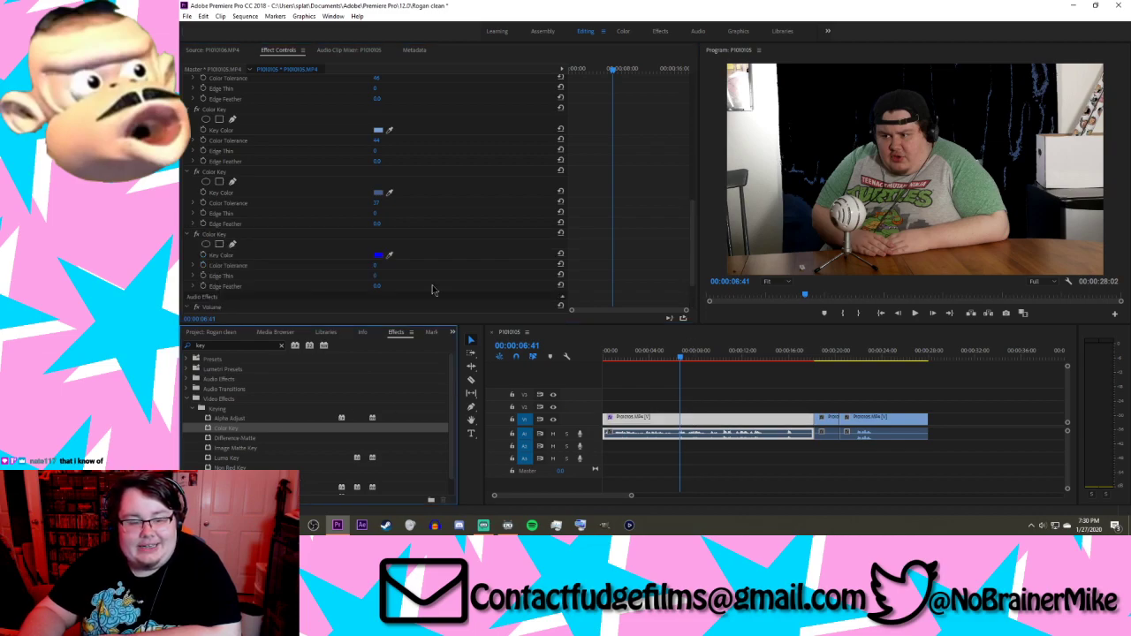
pyautogui.click(389, 256)
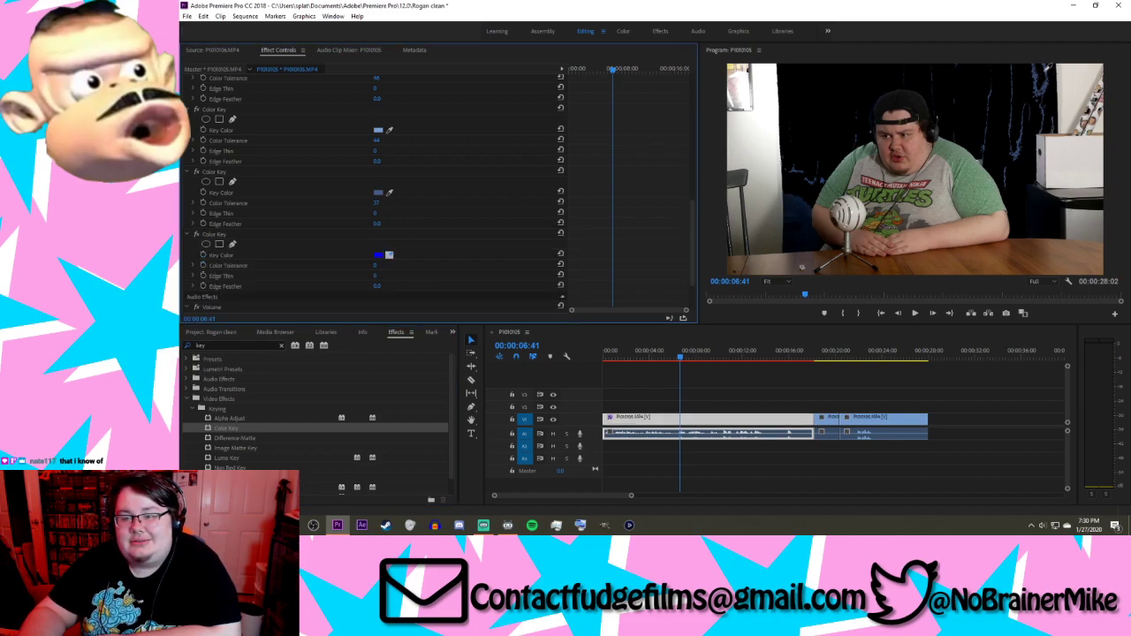
pyautogui.click(1048, 67)
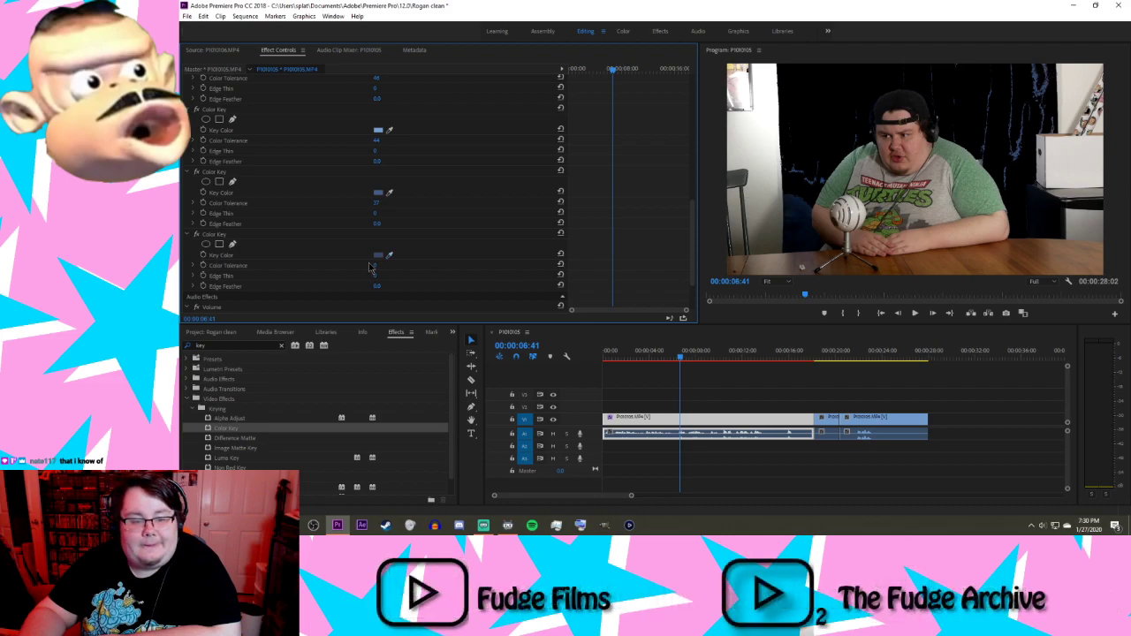
pyautogui.moveTo(376, 265); pyautogui.dragTo(386, 265)
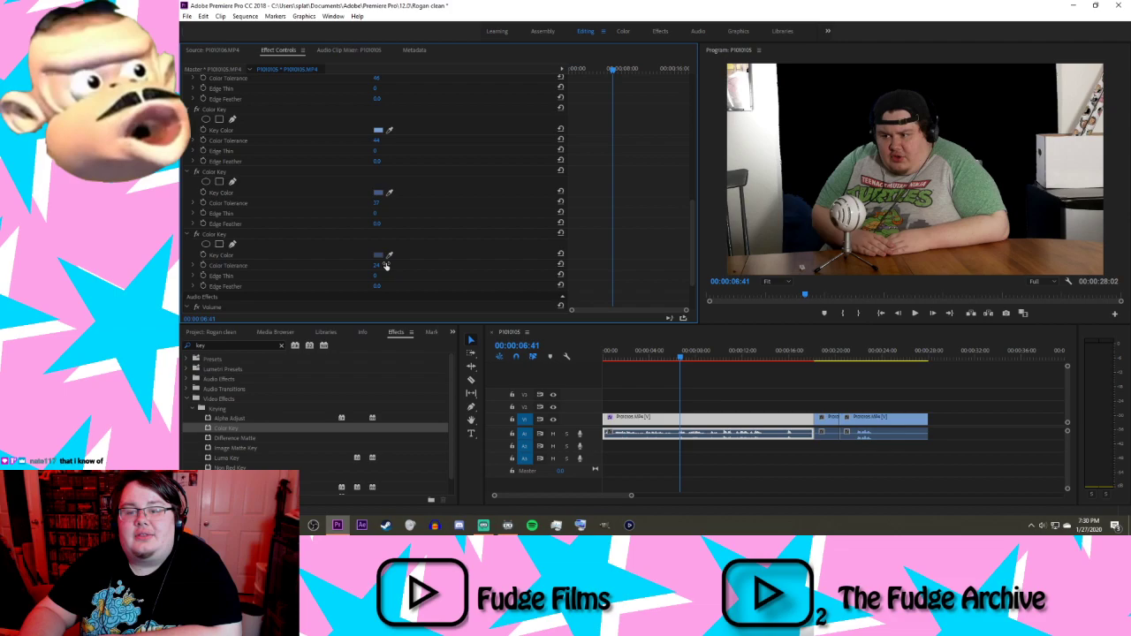
# Step: Inspect the keyed edges around the man's shoulder and headphones at 150% zoom near 00:00:11:10, and return the preview to Fit
pyautogui.click(739, 357)
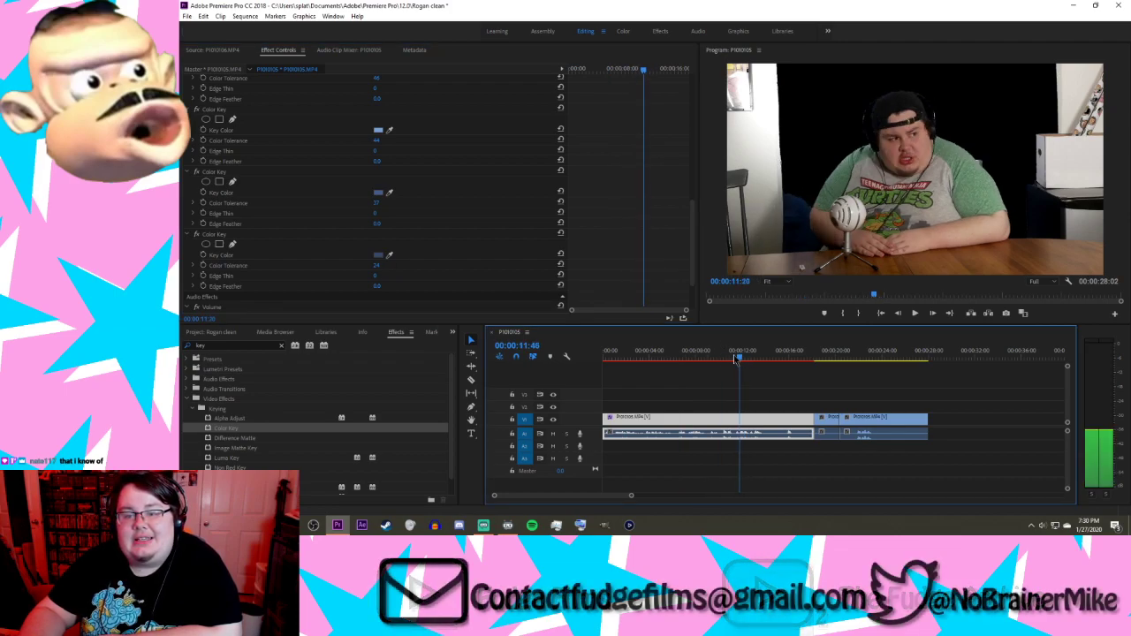
pyautogui.moveTo(739, 359); pyautogui.dragTo(733, 359)
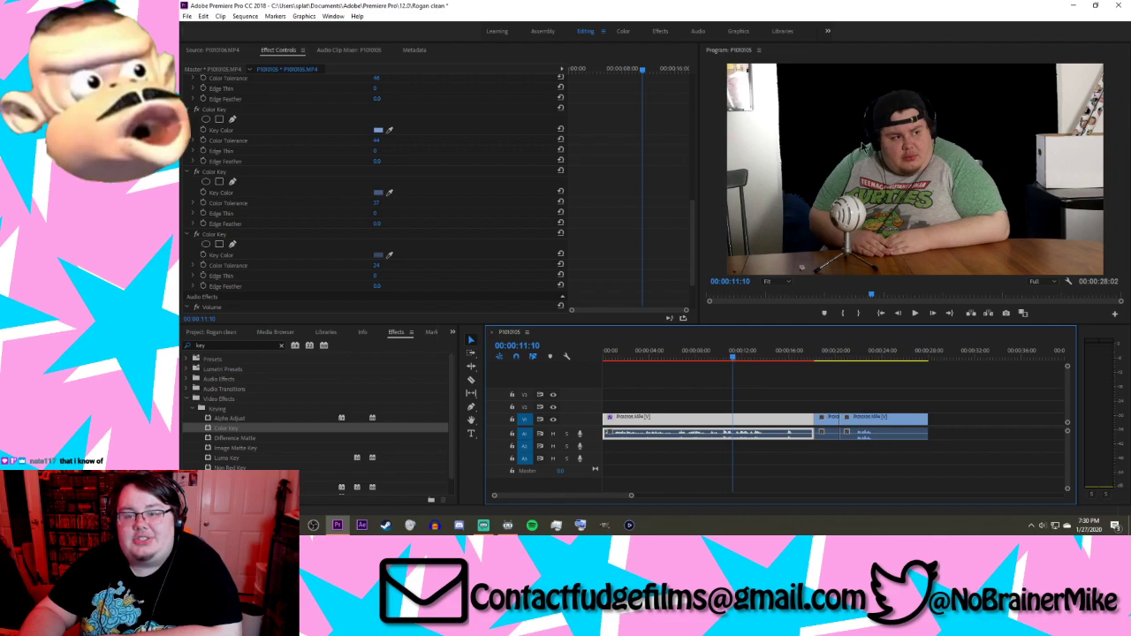
pyautogui.click(769, 282)
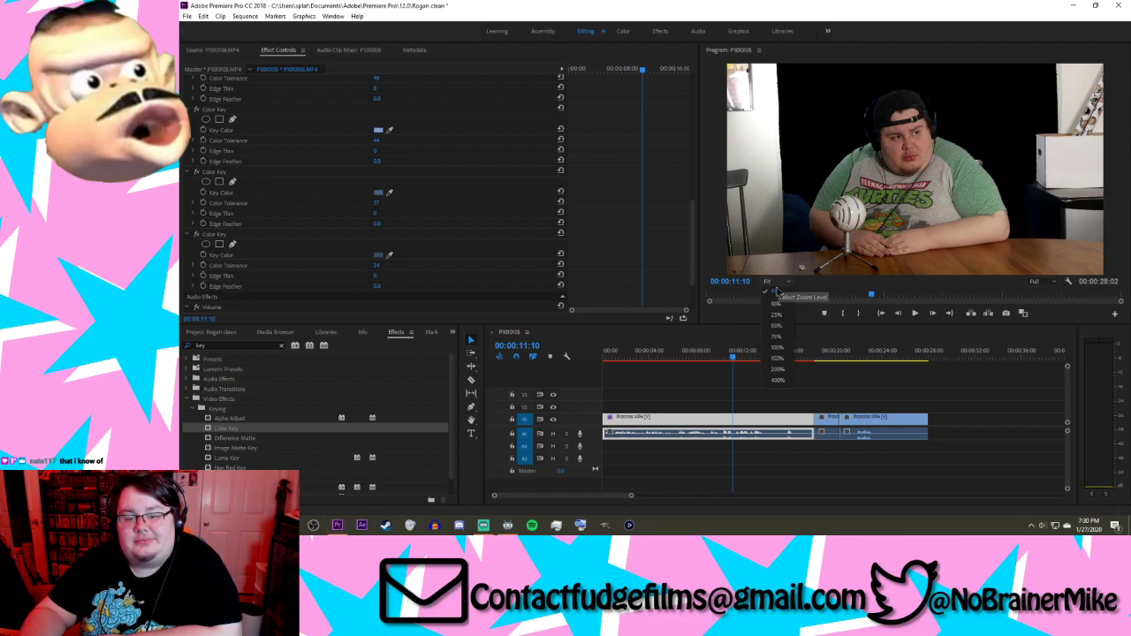
pyautogui.click(773, 358)
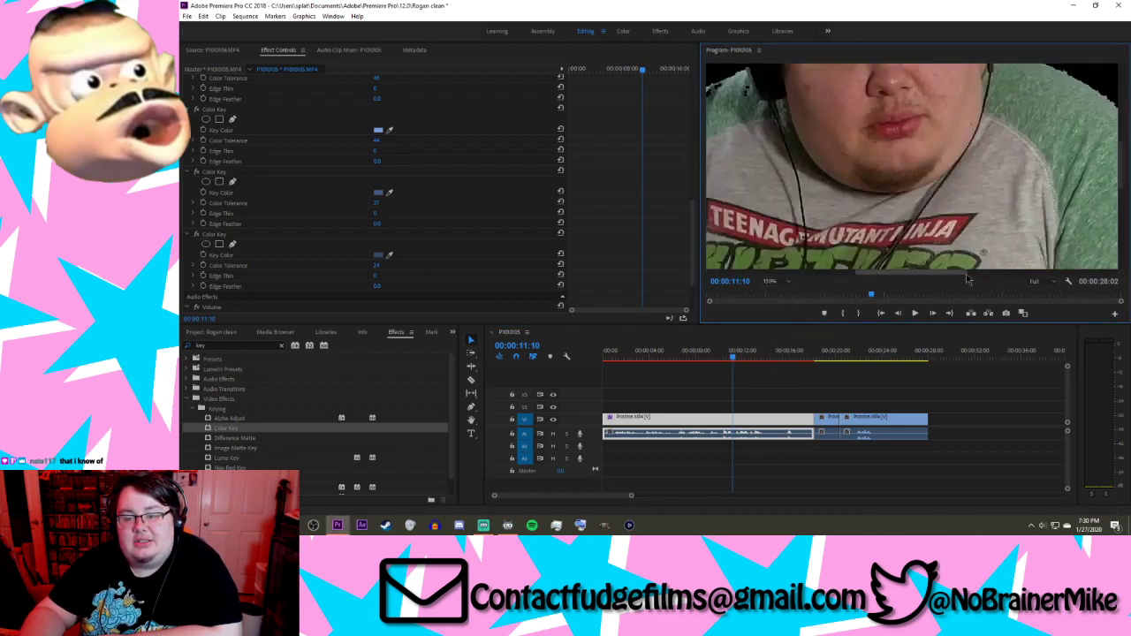
pyautogui.moveTo(953, 277); pyautogui.dragTo(919, 275)
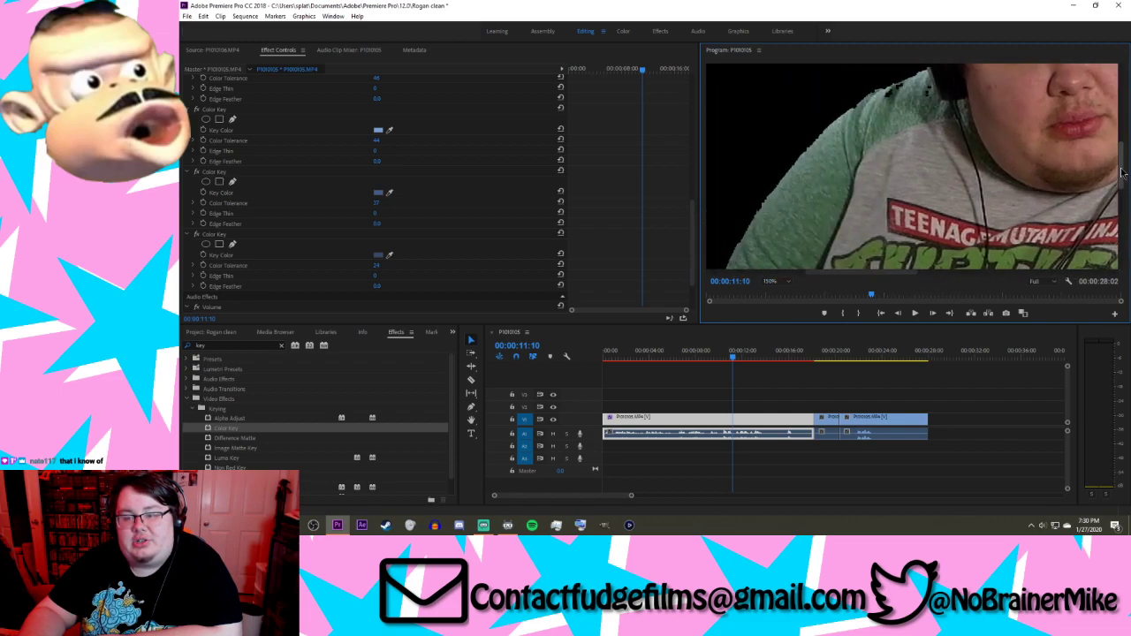
pyautogui.moveTo(1123, 172); pyautogui.dragTo(1076, 168)
pyautogui.click(774, 281)
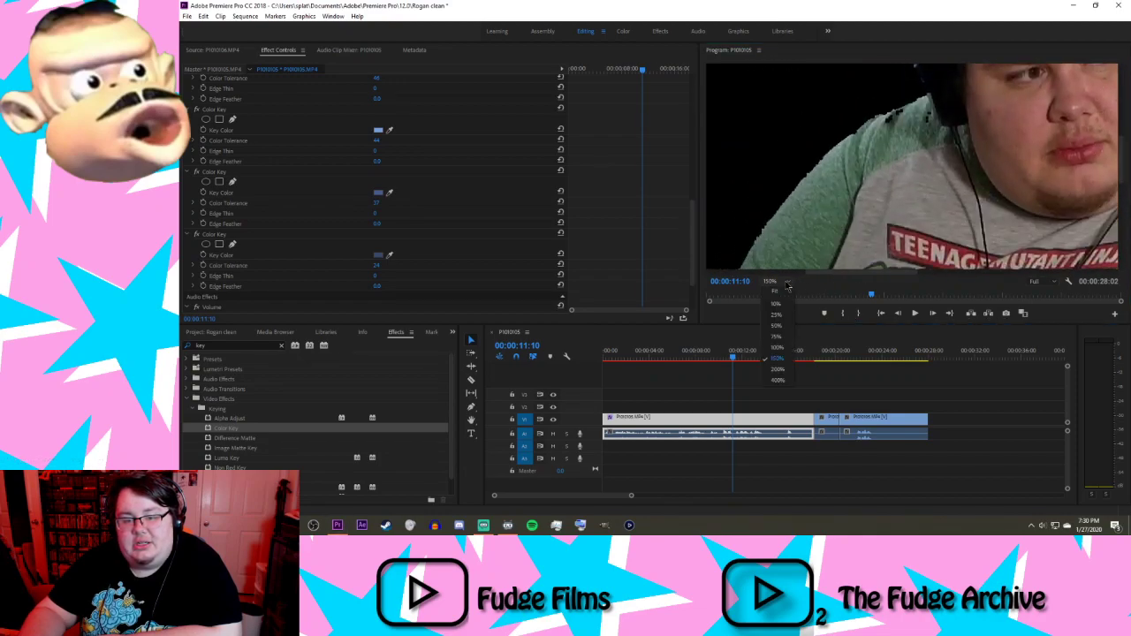
pyautogui.click(784, 297)
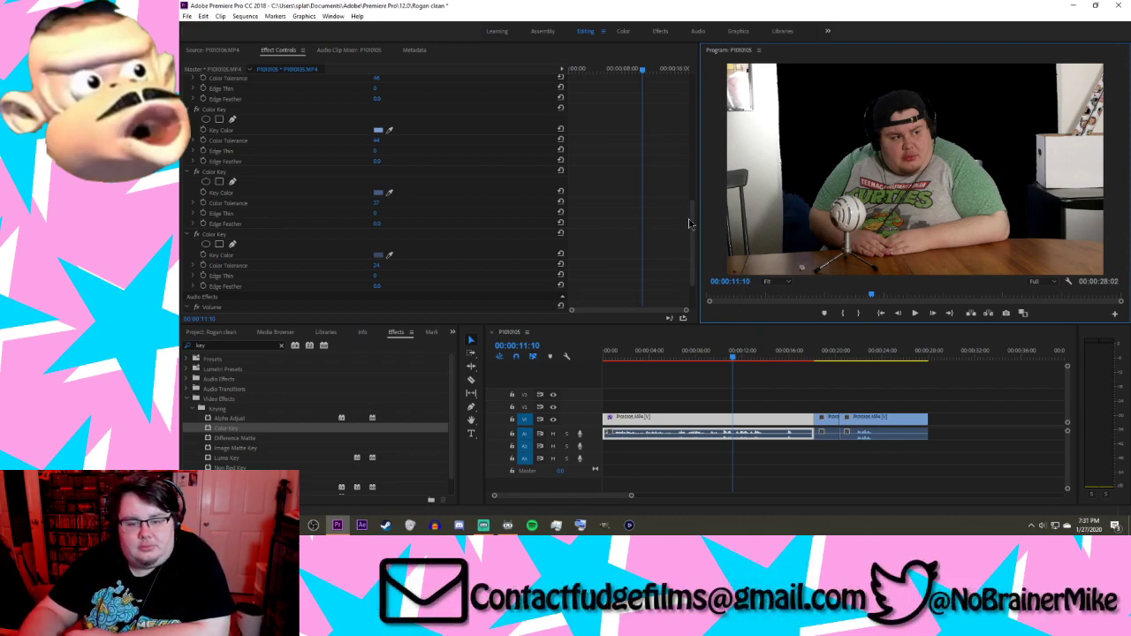
# Step: Apply a seventh Color Key to the first clip, keyed to a very dark blue with Color Tolerance 20
pyautogui.scroll(-2, 690, 224)
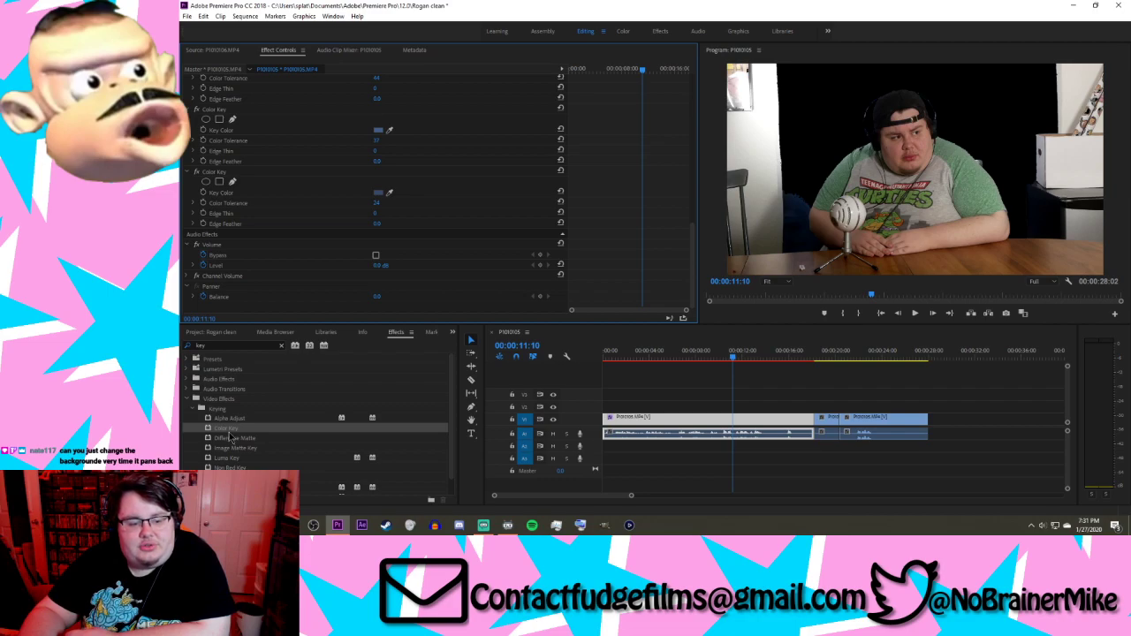
pyautogui.moveTo(230, 435); pyautogui.dragTo(645, 427)
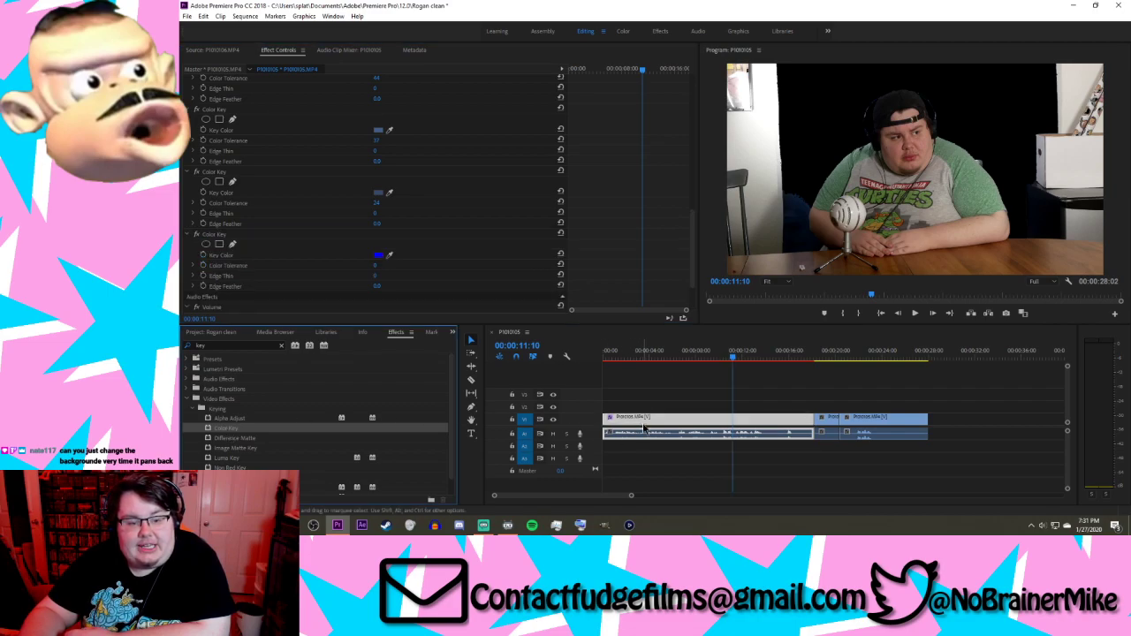
pyautogui.click(390, 254)
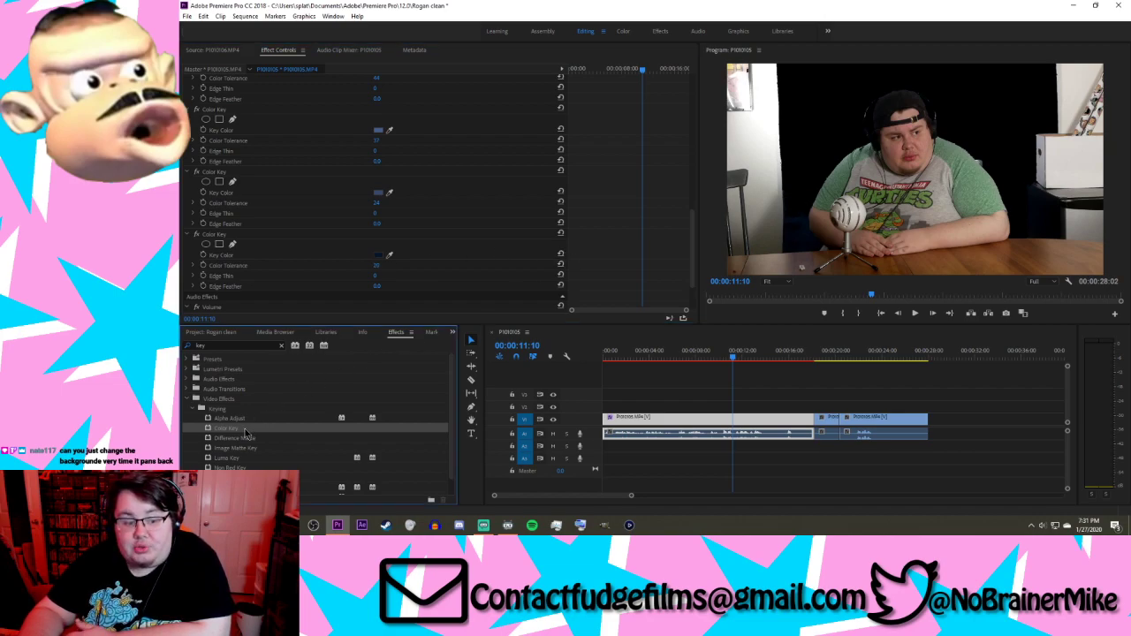
# Step: Apply an eighth Color Key to the first clip, keyed to a near-black blue, and set its Color Tolerance to 5
pyautogui.moveTo(767, 407); pyautogui.dragTo(757, 425)
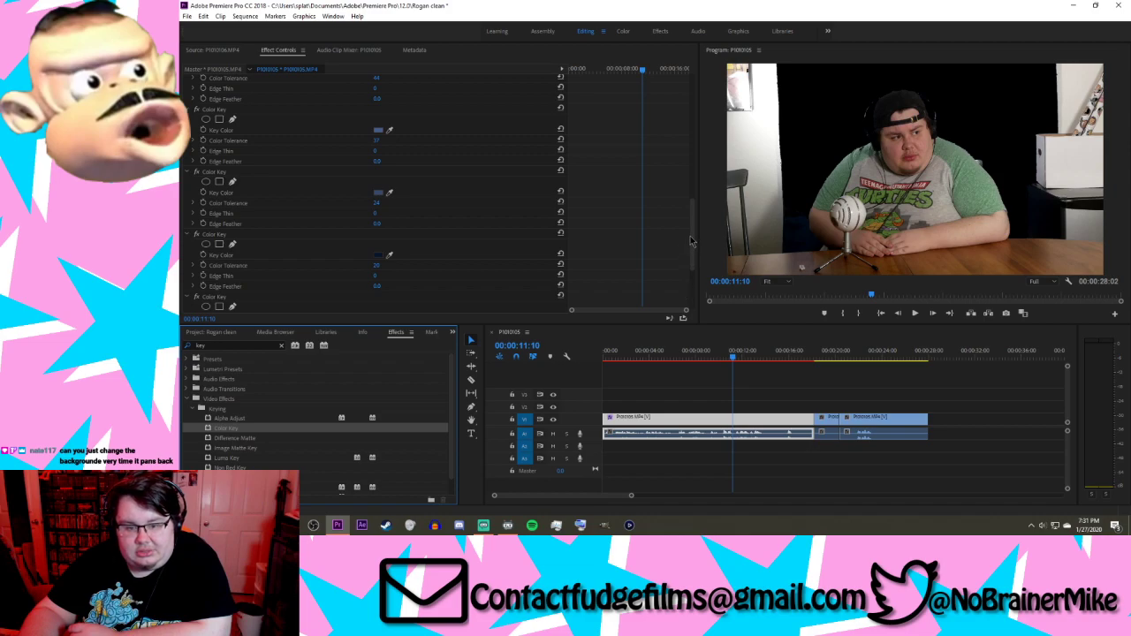
pyautogui.moveTo(692, 241); pyautogui.dragTo(692, 287)
pyautogui.click(389, 193)
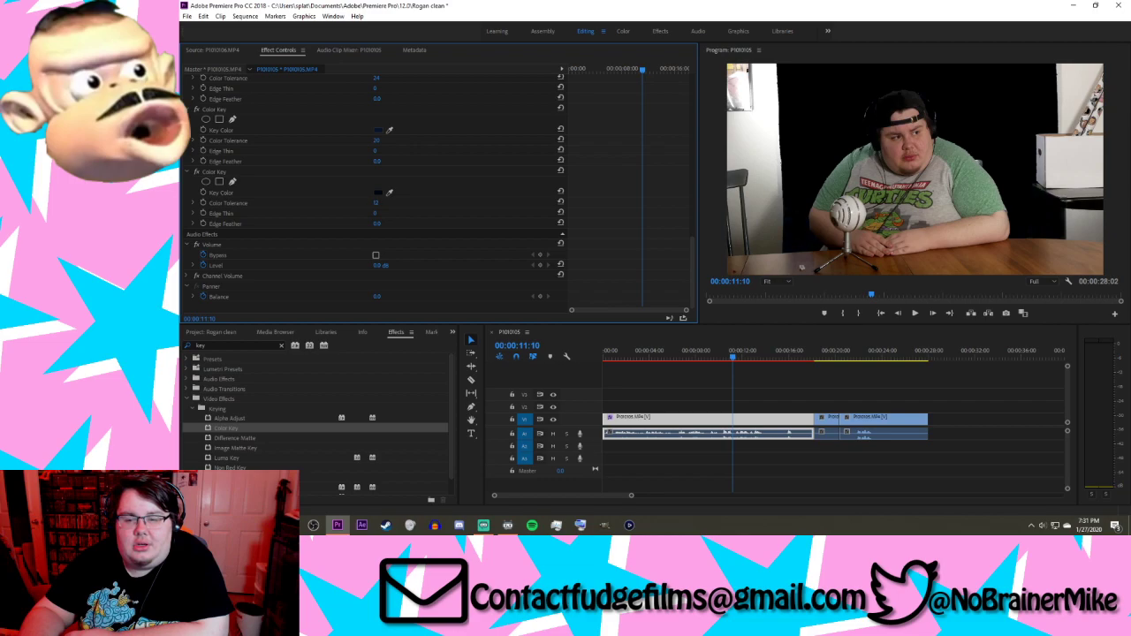
pyautogui.moveTo(376, 202); pyautogui.dragTo(375, 203)
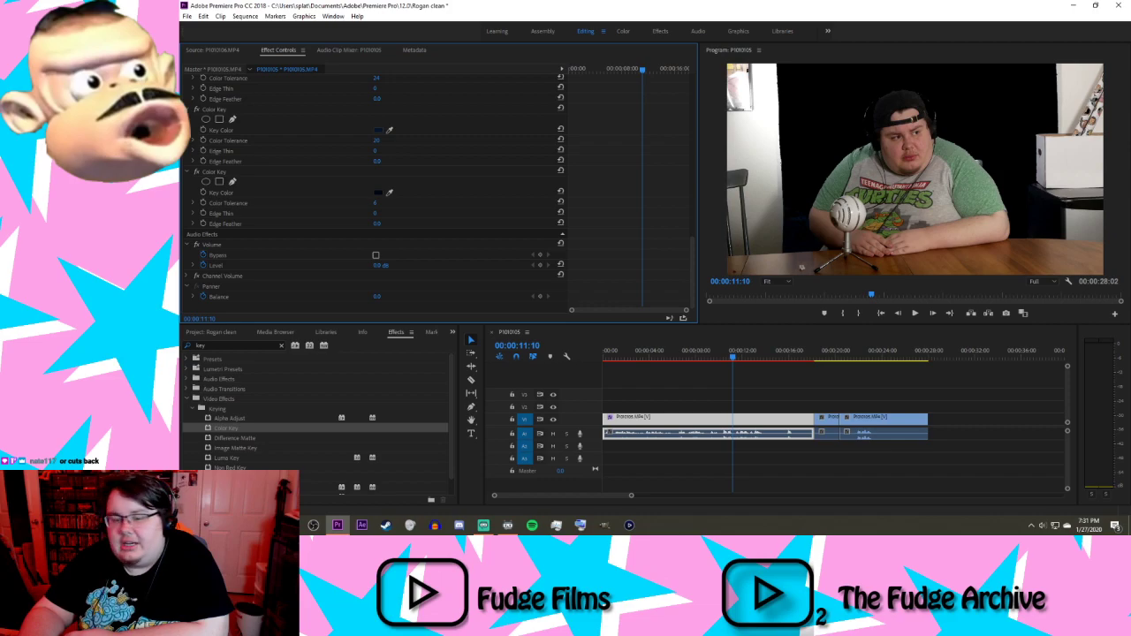
pyautogui.moveTo(376, 202); pyautogui.dragTo(377, 203)
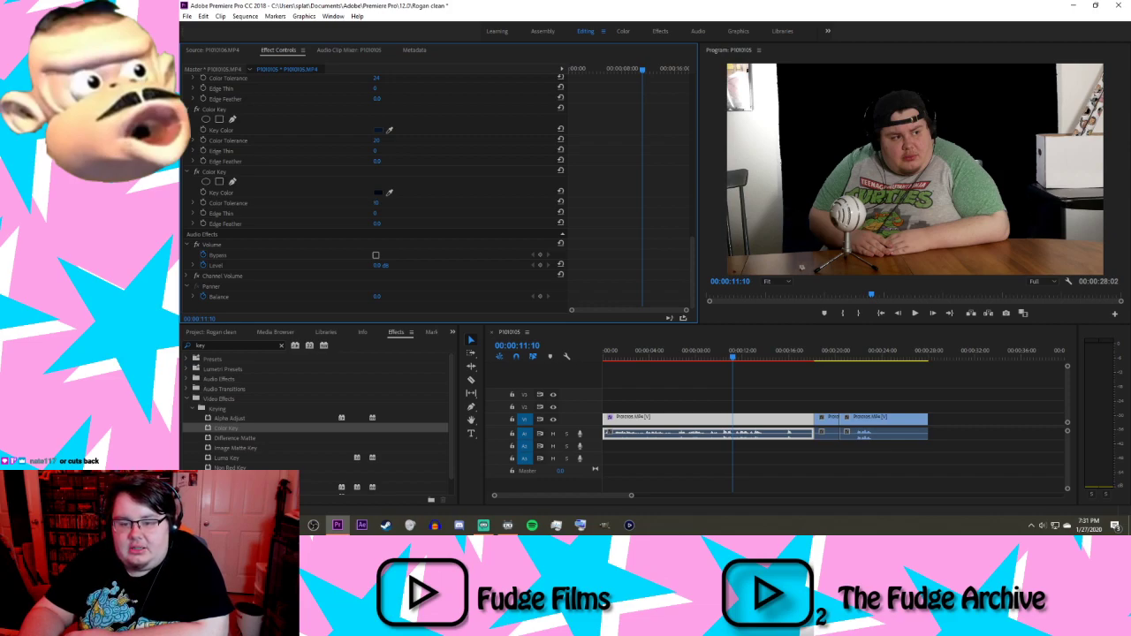
pyautogui.moveTo(374, 202); pyautogui.dragTo(373, 202)
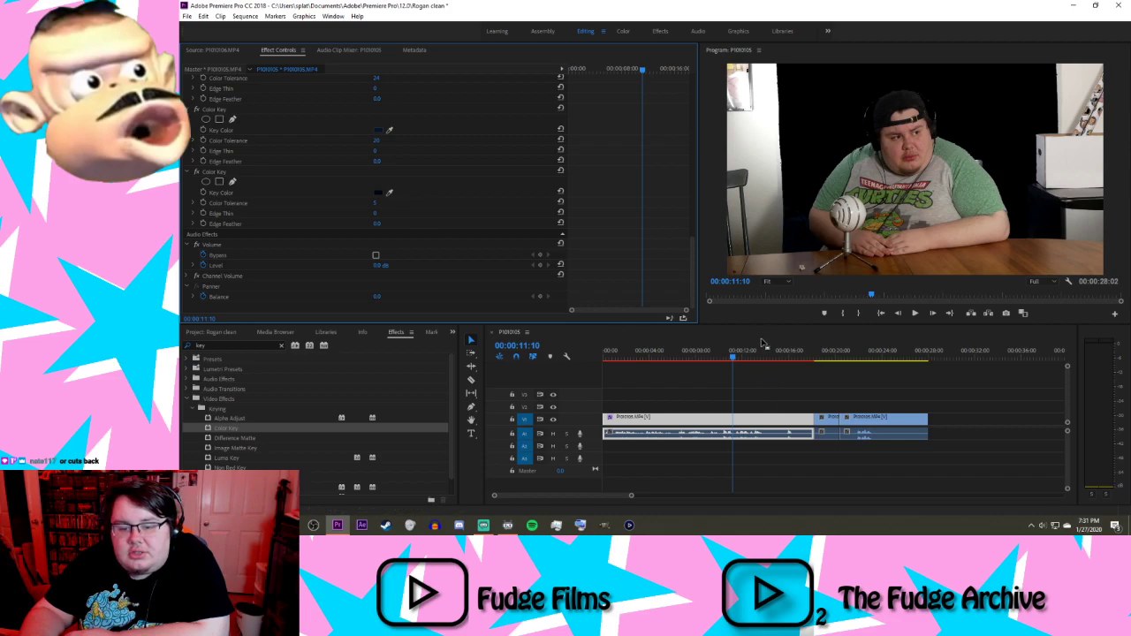
# Step: Review the keyed background through to the end of the first clip, and return the playhead to the sequence start
pyautogui.click(550, 389)
pyautogui.press('Home')
pyautogui.press('space')
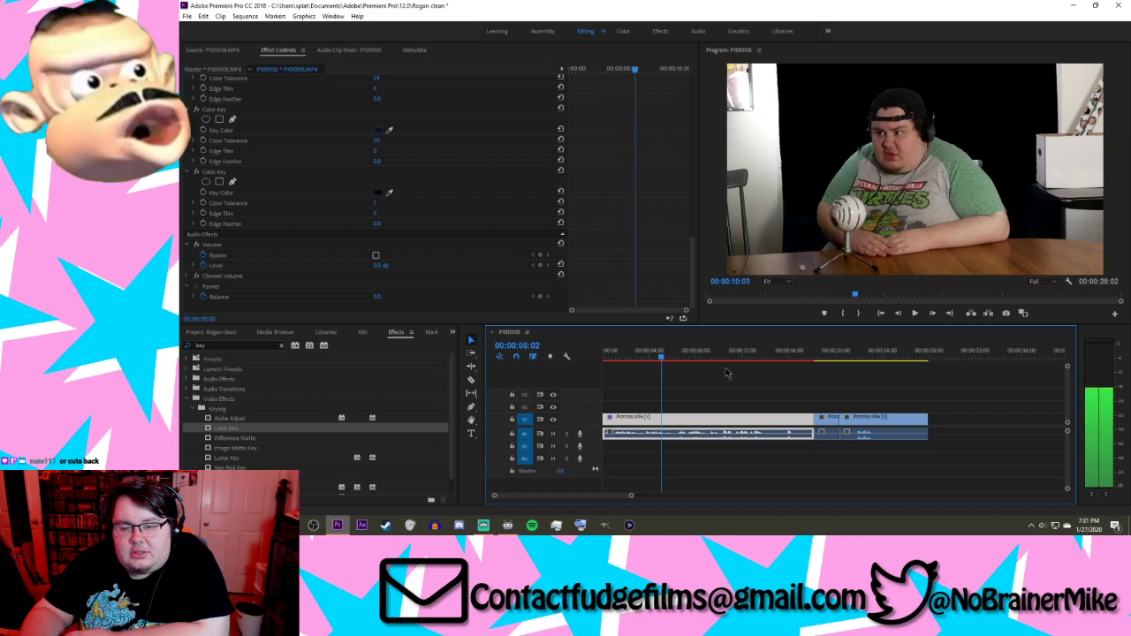
pyautogui.press('space')
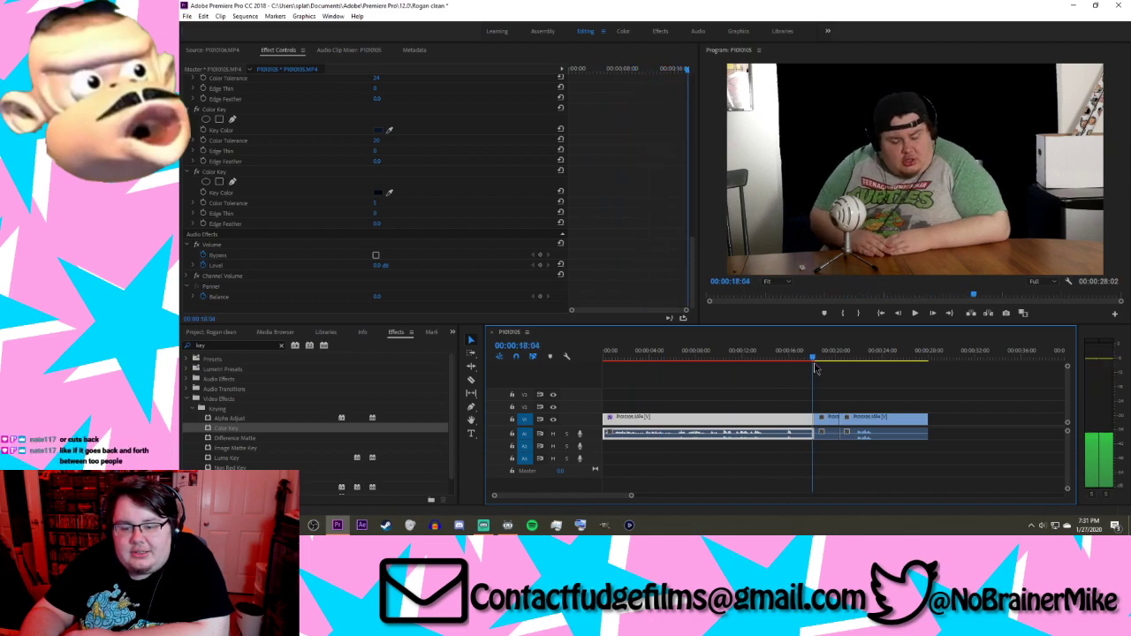
pyautogui.press('Home')
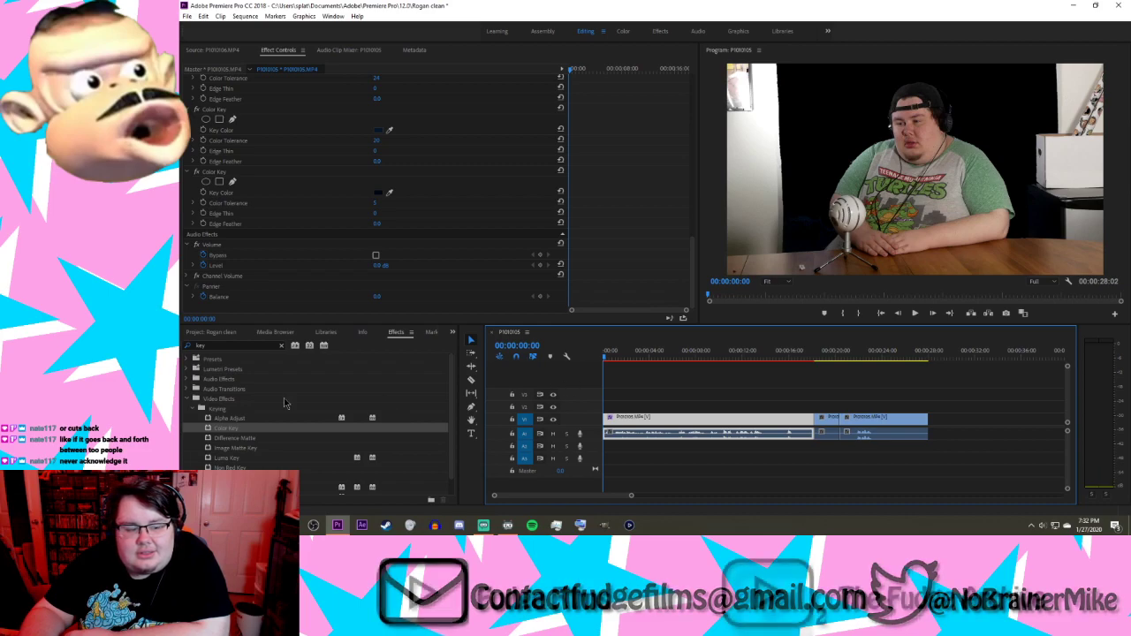
# Step: Add a rectangular mask to the last Color Key and move it over the dark area beside the microphone
pyautogui.click(219, 181)
pyautogui.click(833, 224)
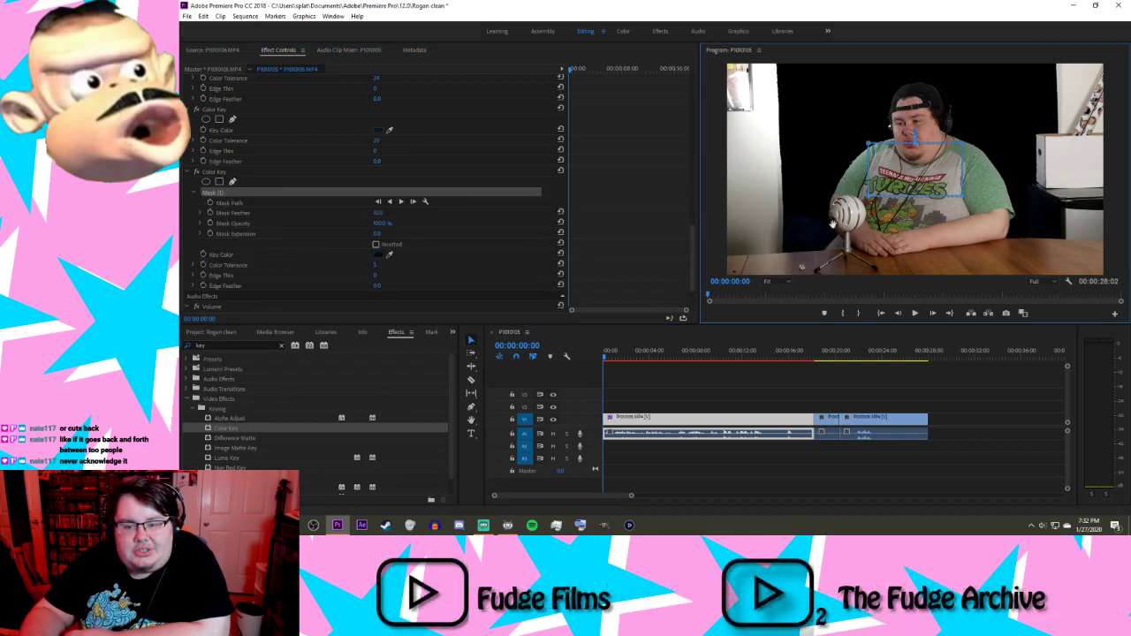
pyautogui.moveTo(911, 156); pyautogui.dragTo(801, 234)
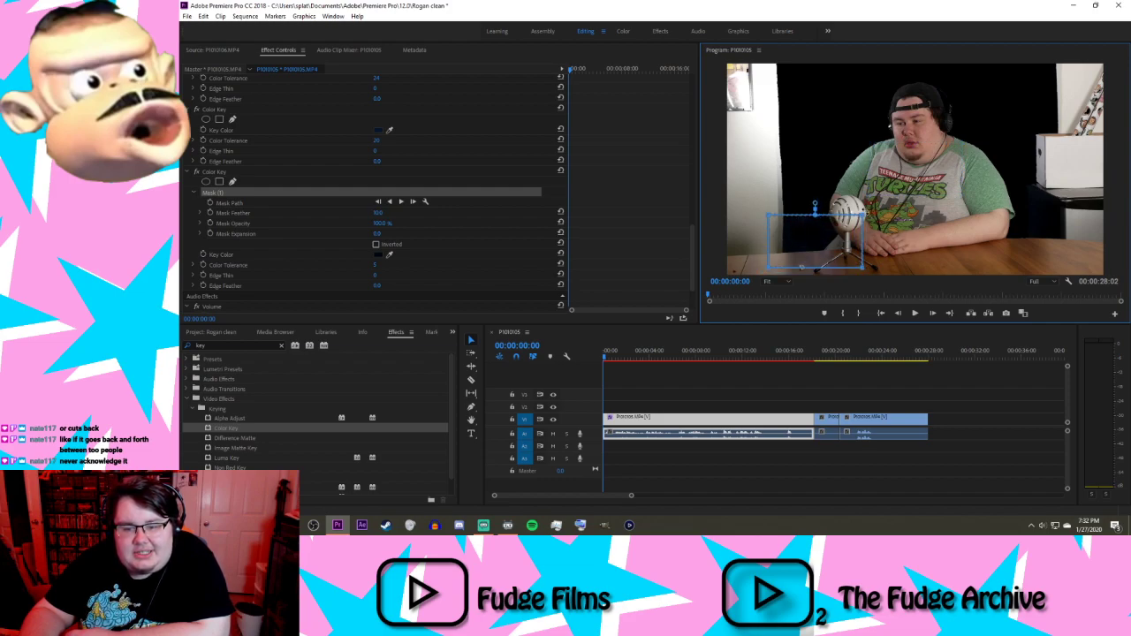
# Step: Reshape the mask's four corners to enclose the dark patch between the white wall, the microphone and the table edge
pyautogui.moveTo(862, 215); pyautogui.dragTo(830, 210)
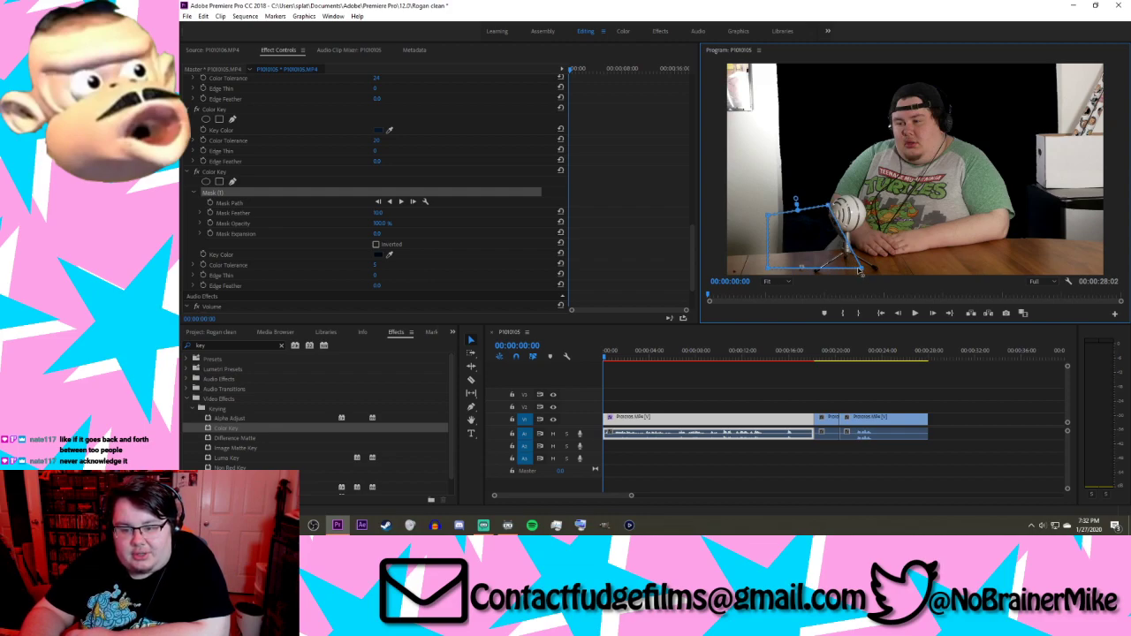
pyautogui.moveTo(825, 248); pyautogui.dragTo(825, 250)
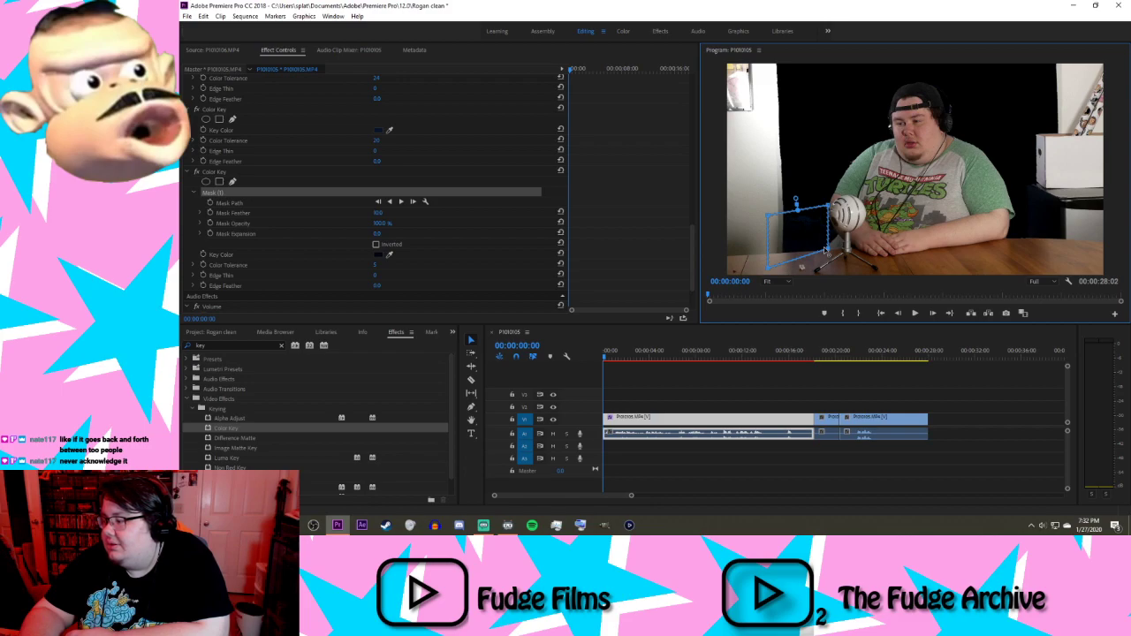
pyautogui.moveTo(828, 252); pyautogui.dragTo(844, 259)
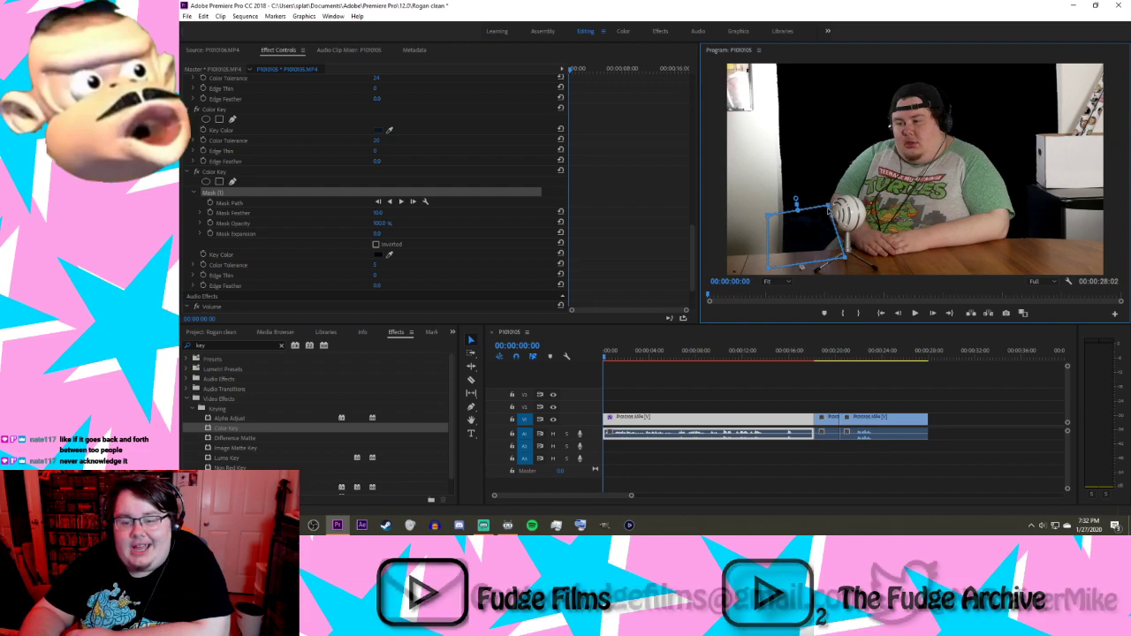
pyautogui.moveTo(829, 206); pyautogui.dragTo(827, 214)
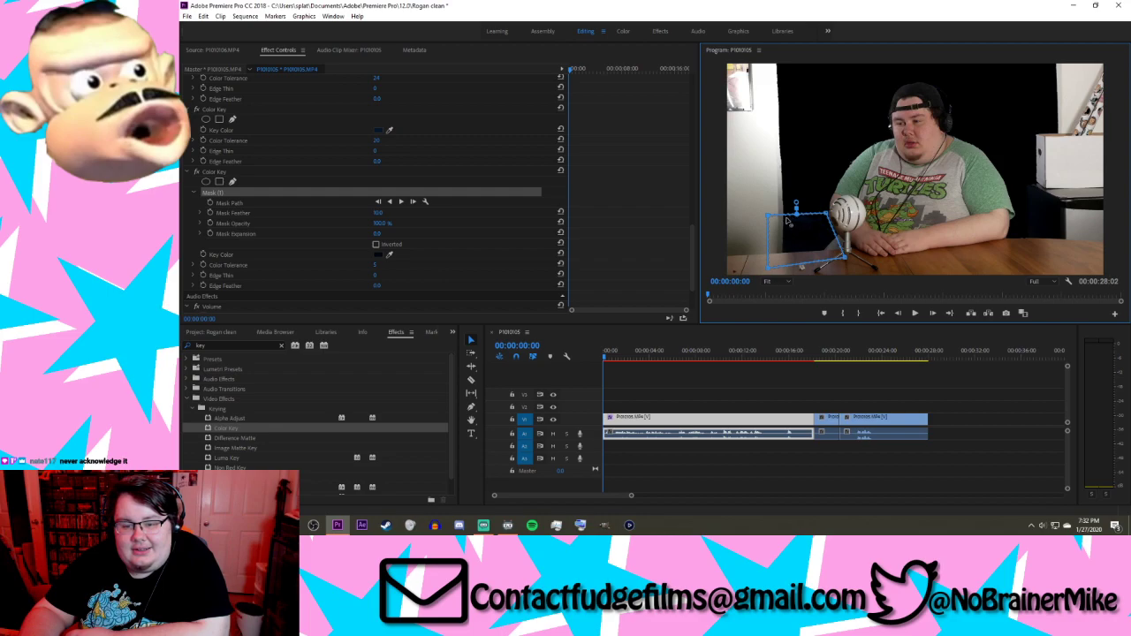
pyautogui.moveTo(768, 214); pyautogui.dragTo(785, 217)
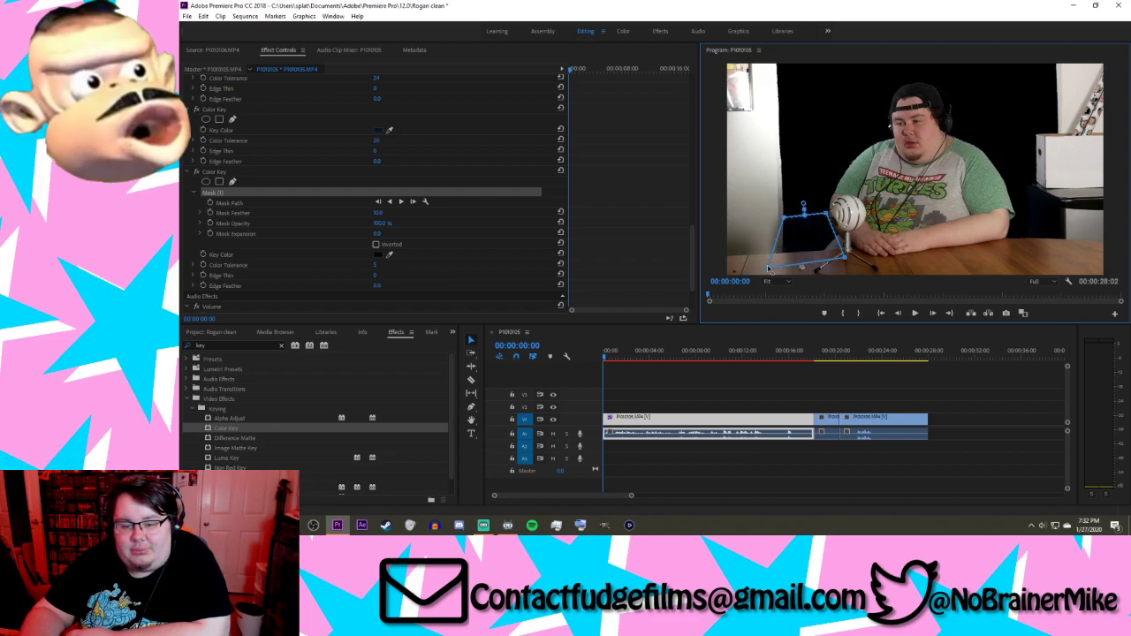
pyautogui.moveTo(769, 270); pyautogui.dragTo(784, 252)
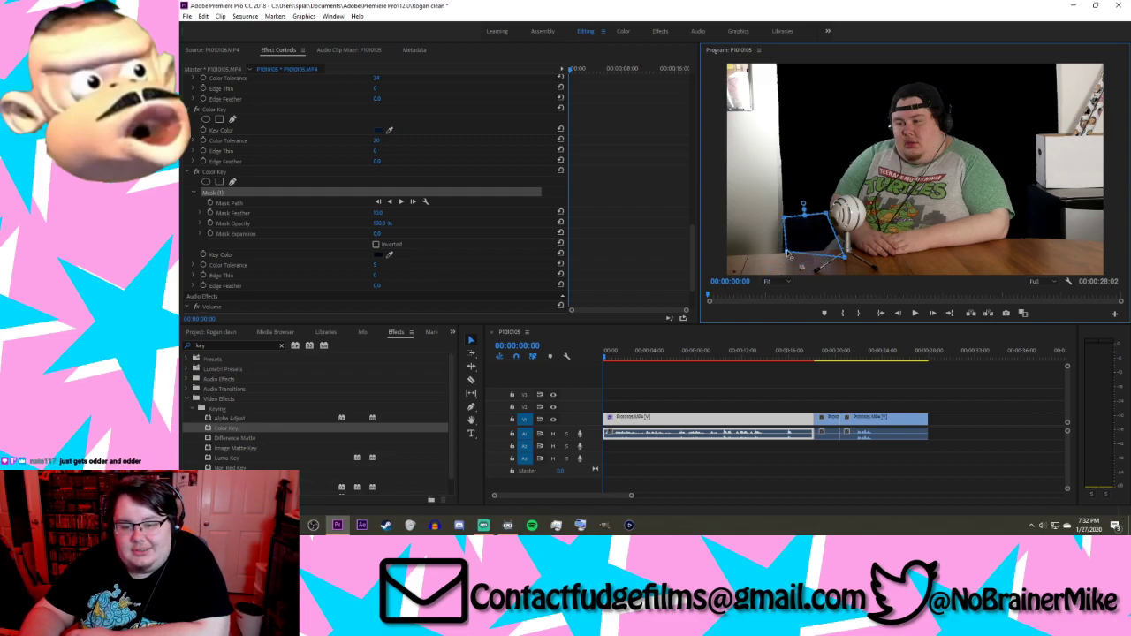
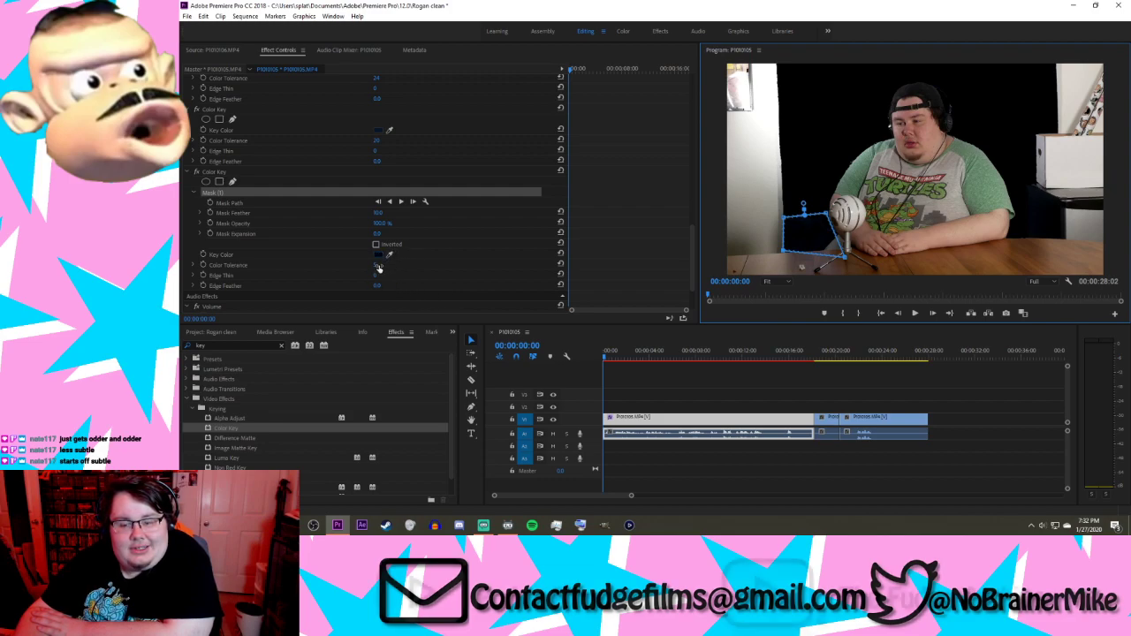
# Step: Set the masked Color Key's Color Tolerance to 10 and raise the mask's upper corner along the white wall to cover more of the dark area
pyautogui.moveTo(379, 268); pyautogui.dragTo(383, 268)
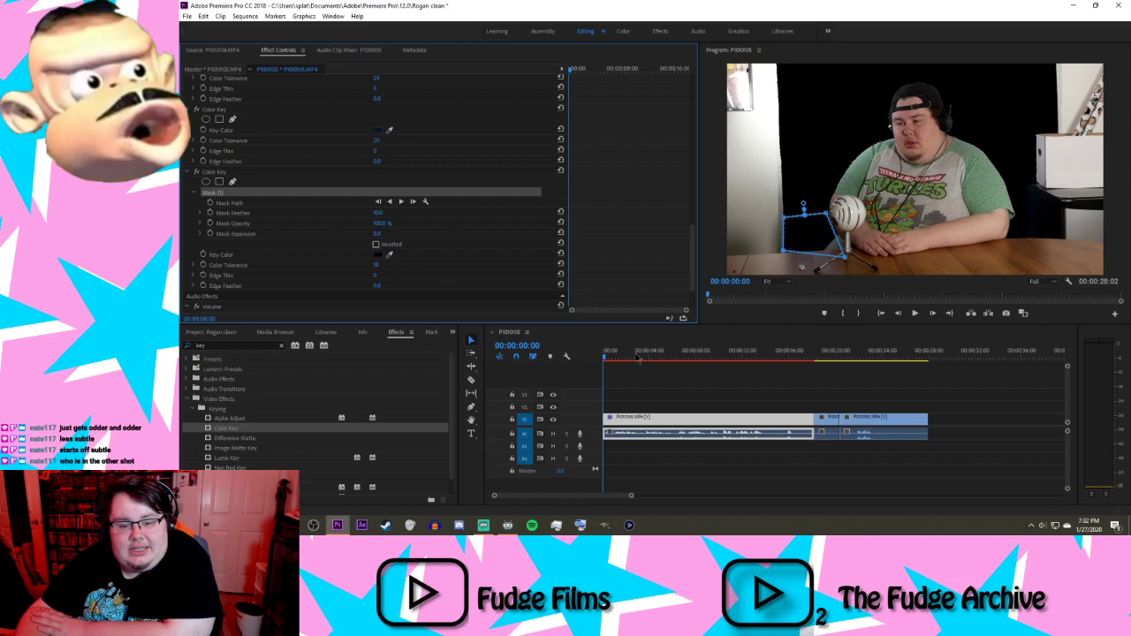
pyautogui.moveTo(635, 357); pyautogui.dragTo(687, 362)
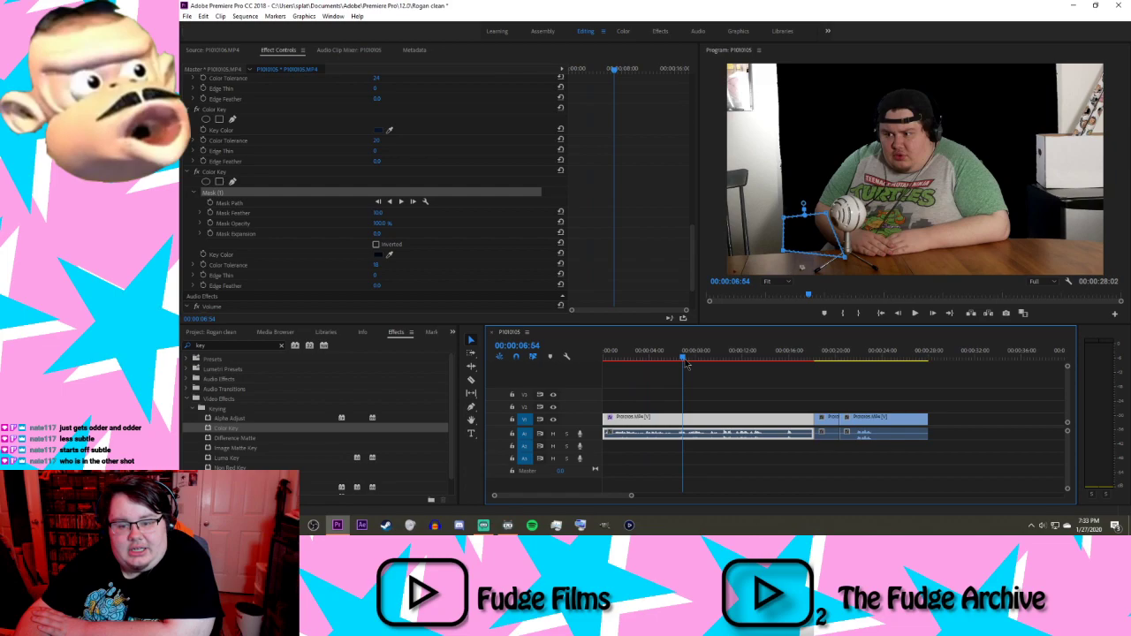
pyautogui.click(785, 203)
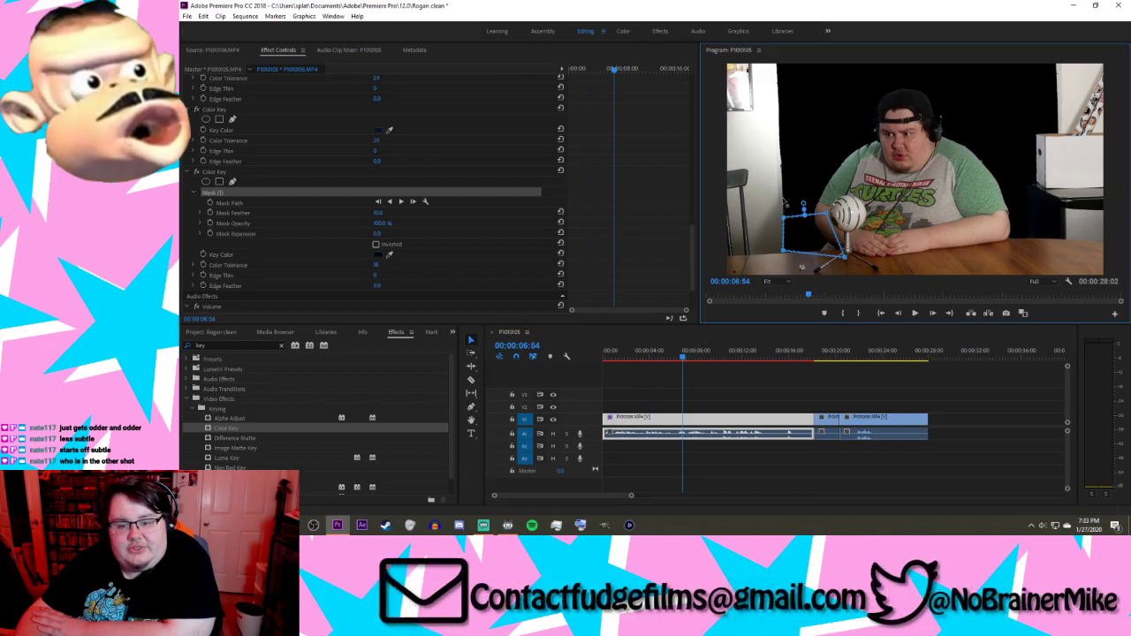
pyautogui.moveTo(784, 203); pyautogui.dragTo(784, 201)
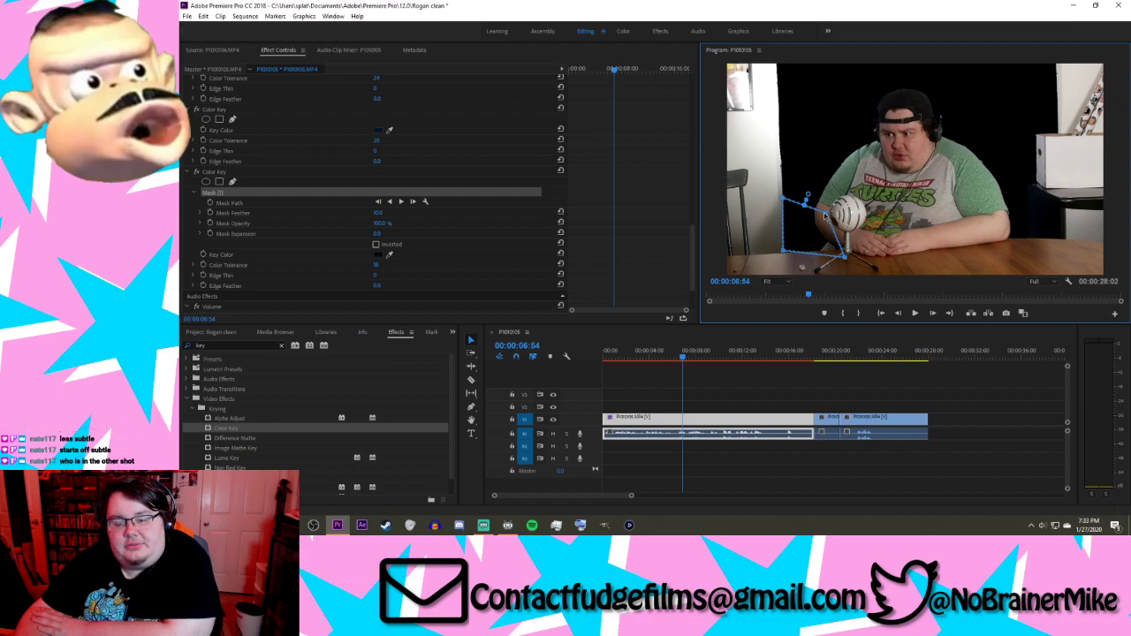
pyautogui.click(727, 391)
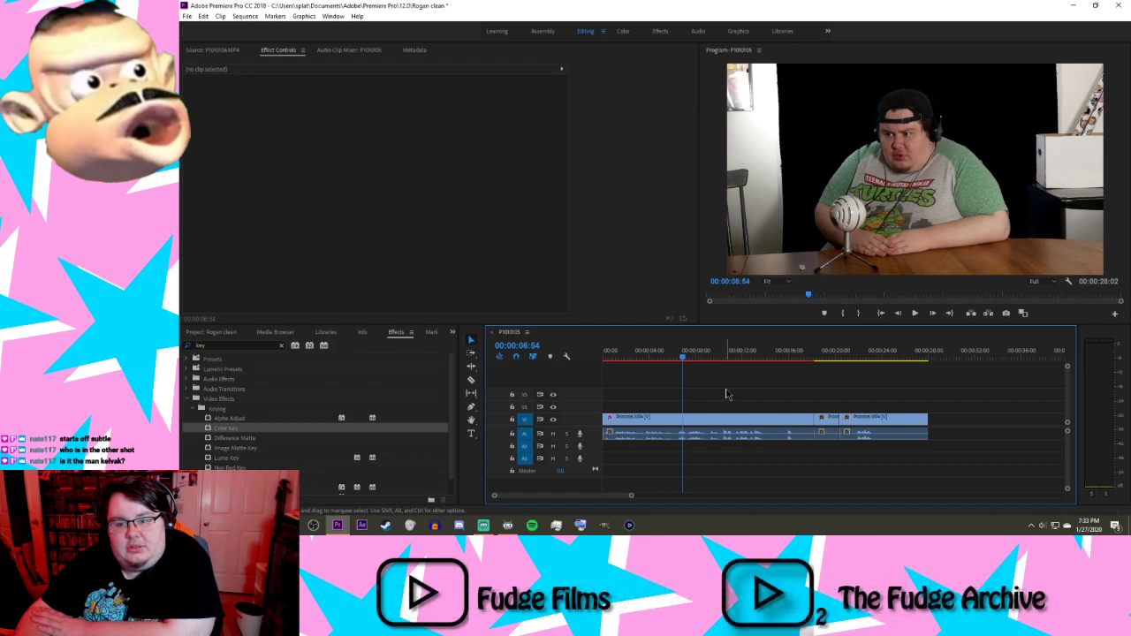
# Step: At 00:00:11:05 in the first clip, set the first Color Key's Edge Feather to 3 and add some Edge Feather to the second
pyautogui.moveTo(716, 356)
pyautogui.mouseDown()
pyautogui.moveTo(752, 356)
pyautogui.moveTo(734, 357)
pyautogui.mouseUp()
pyautogui.click(700, 421)
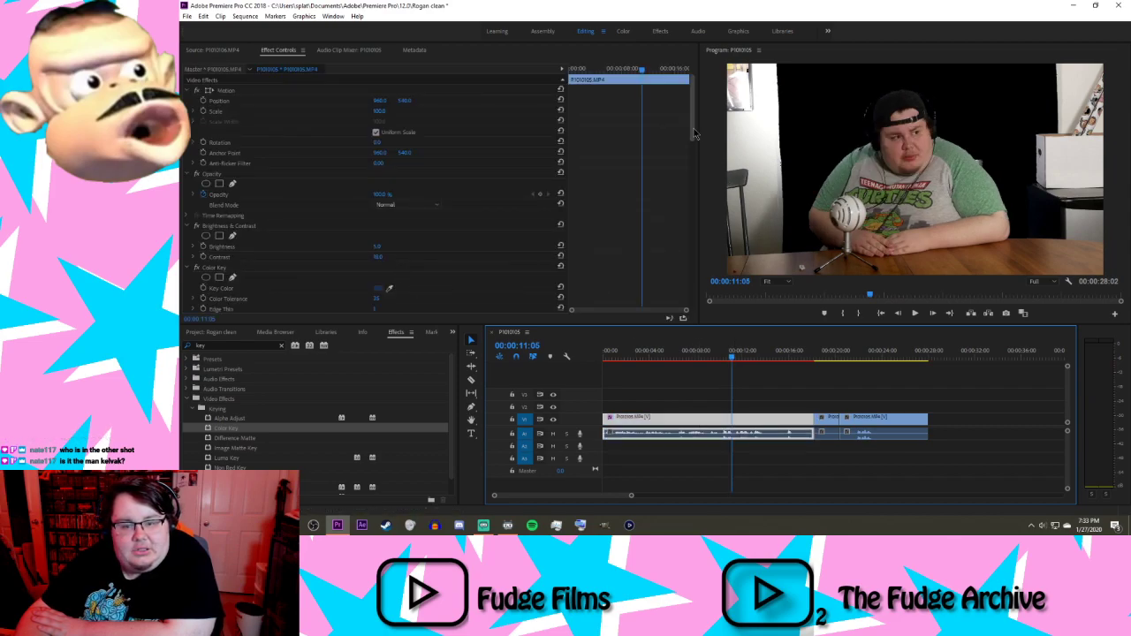
pyautogui.scroll(-3, 696, 164)
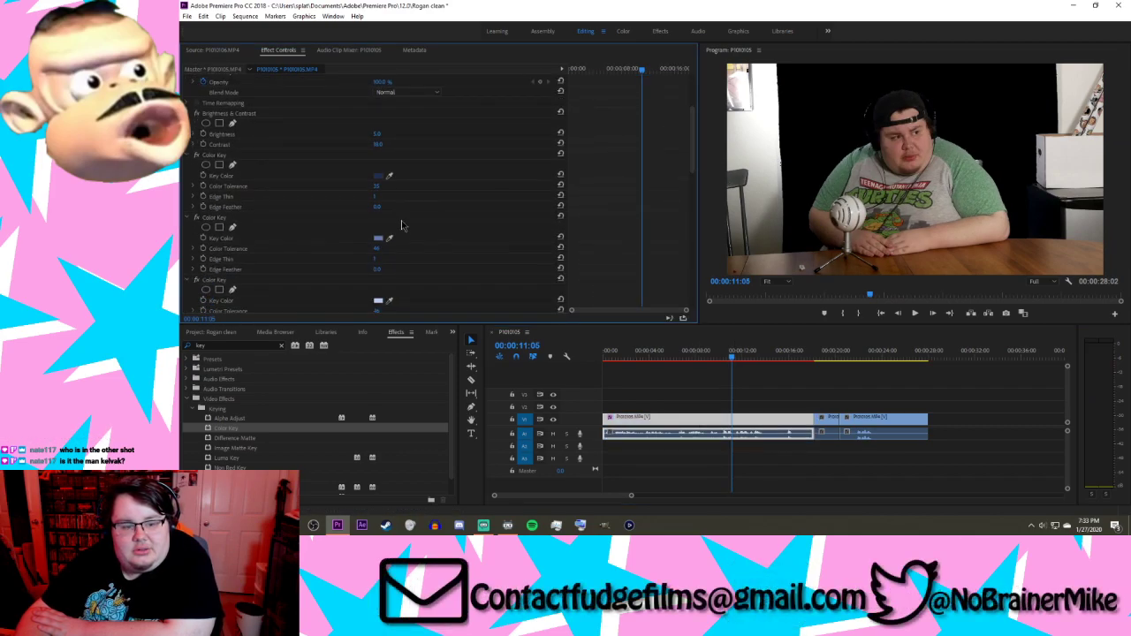
pyautogui.click(378, 207)
pyautogui.write('3')
pyautogui.press('Return')
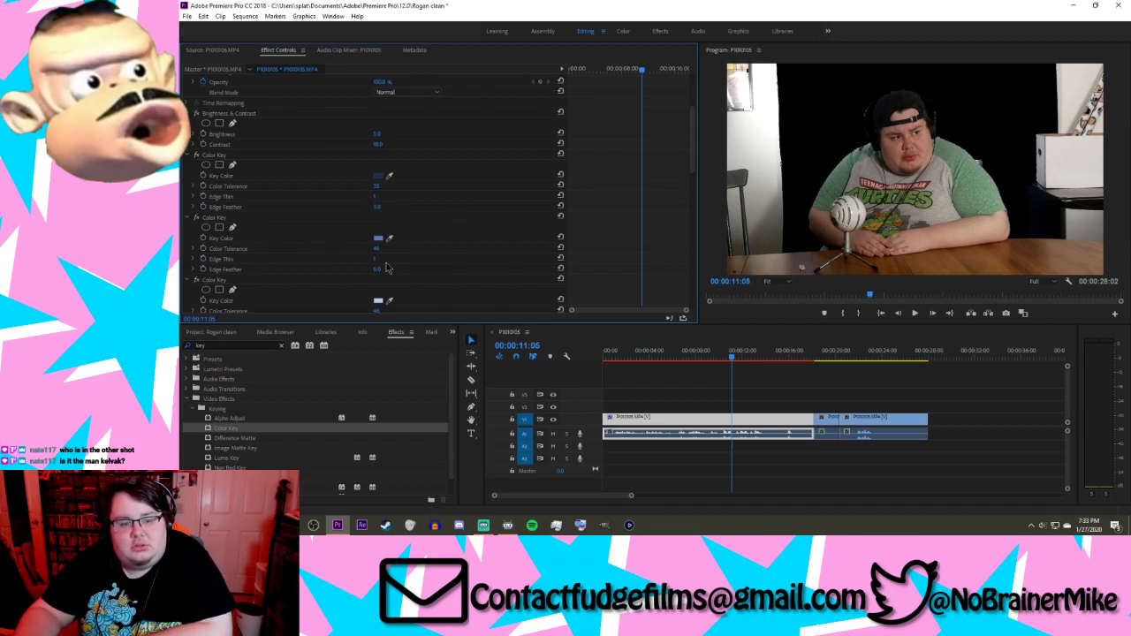
pyautogui.moveTo(377, 270); pyautogui.dragTo(386, 271)
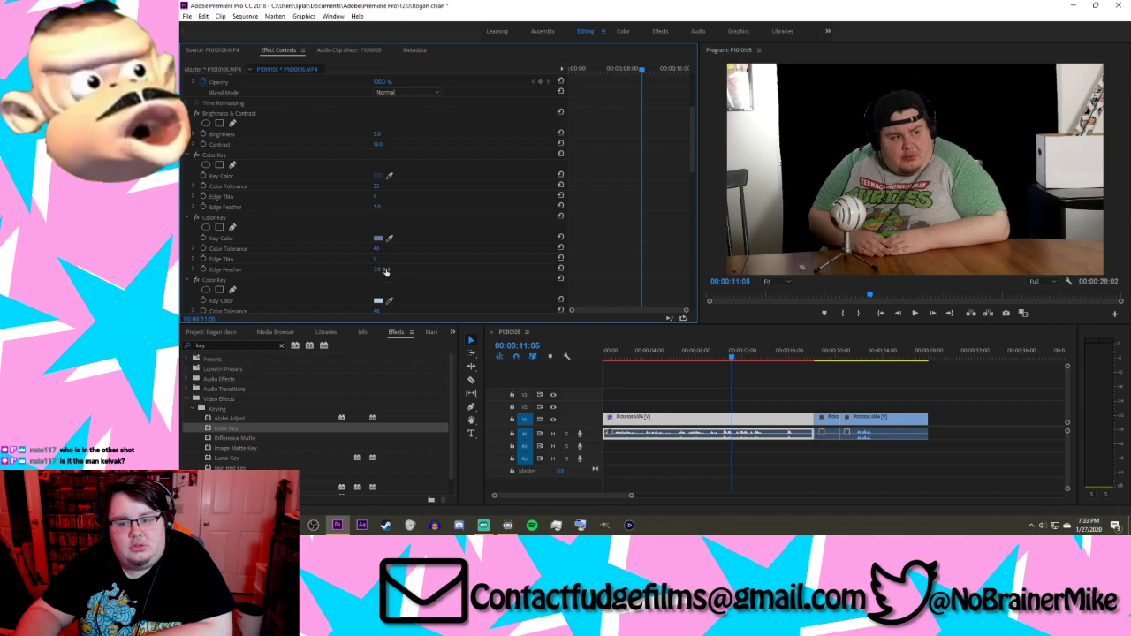
# Step: Try an Edge Feather of 5 on the third Color Key and a higher one on the fourth, returning both to 0
pyautogui.scroll(-3, 507, 206)
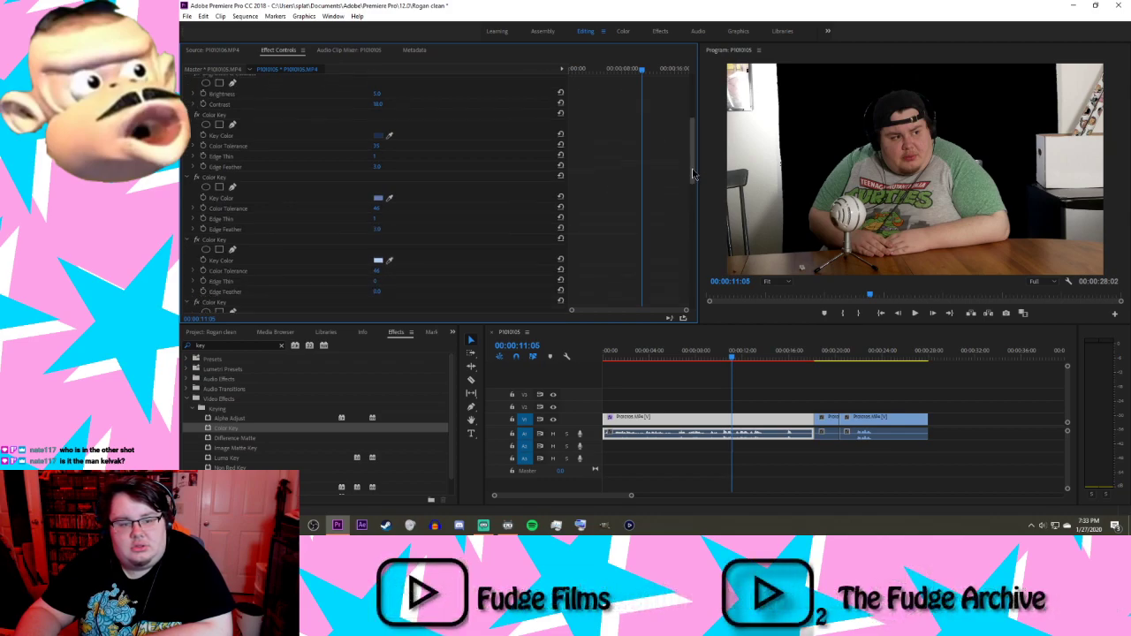
pyautogui.click(377, 238)
pyautogui.write('5')
pyautogui.press('Return')
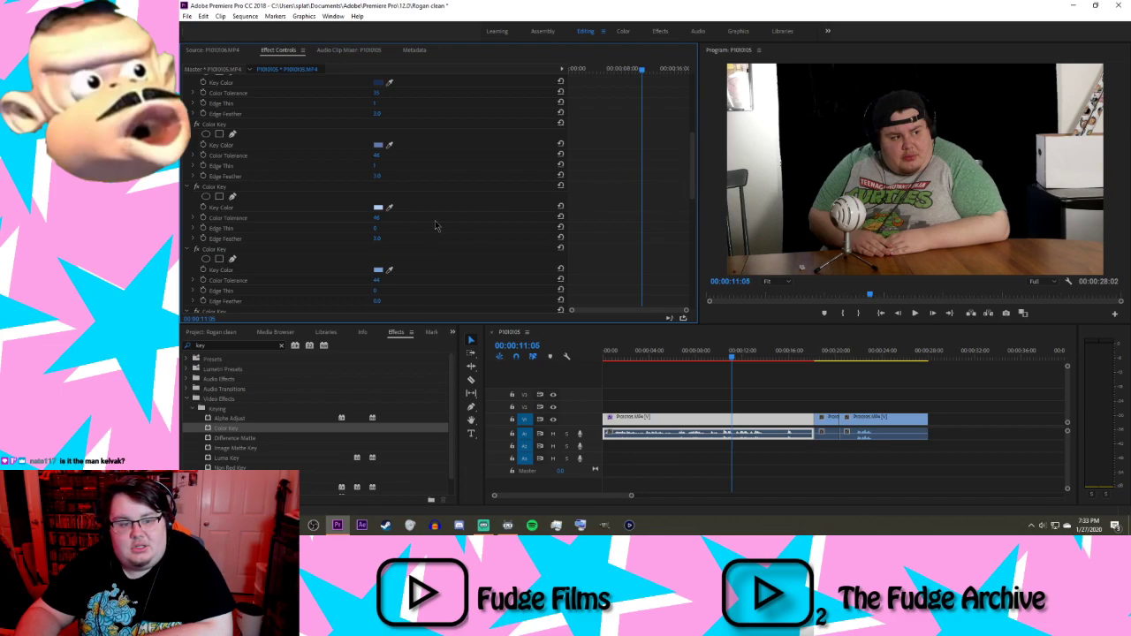
pyautogui.click(380, 238)
pyautogui.write('0')
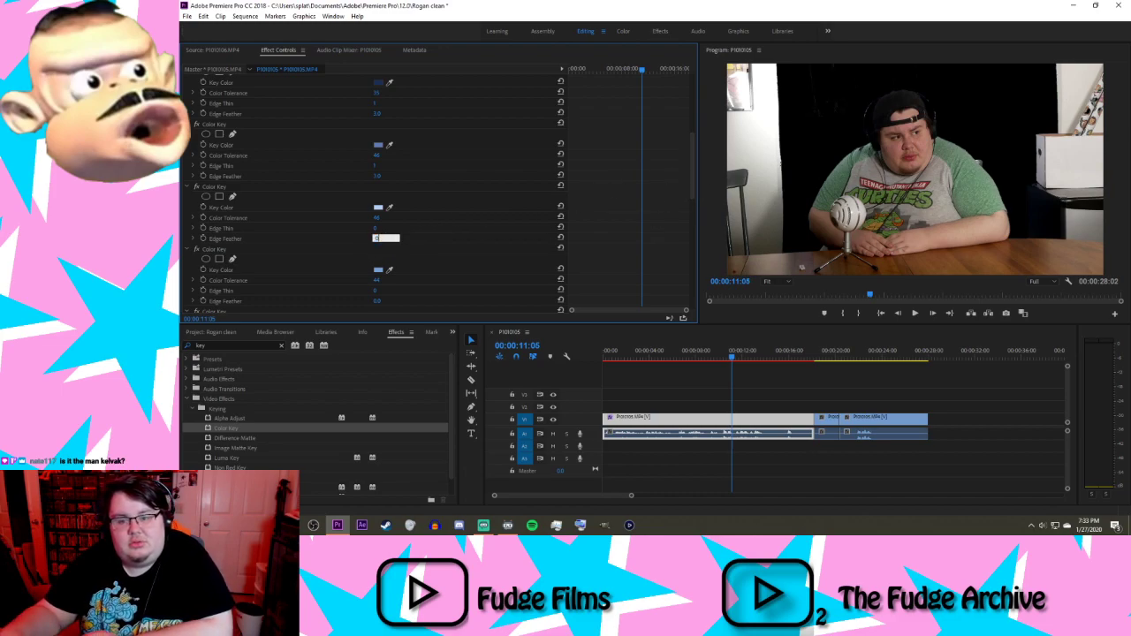
pyautogui.press('Return')
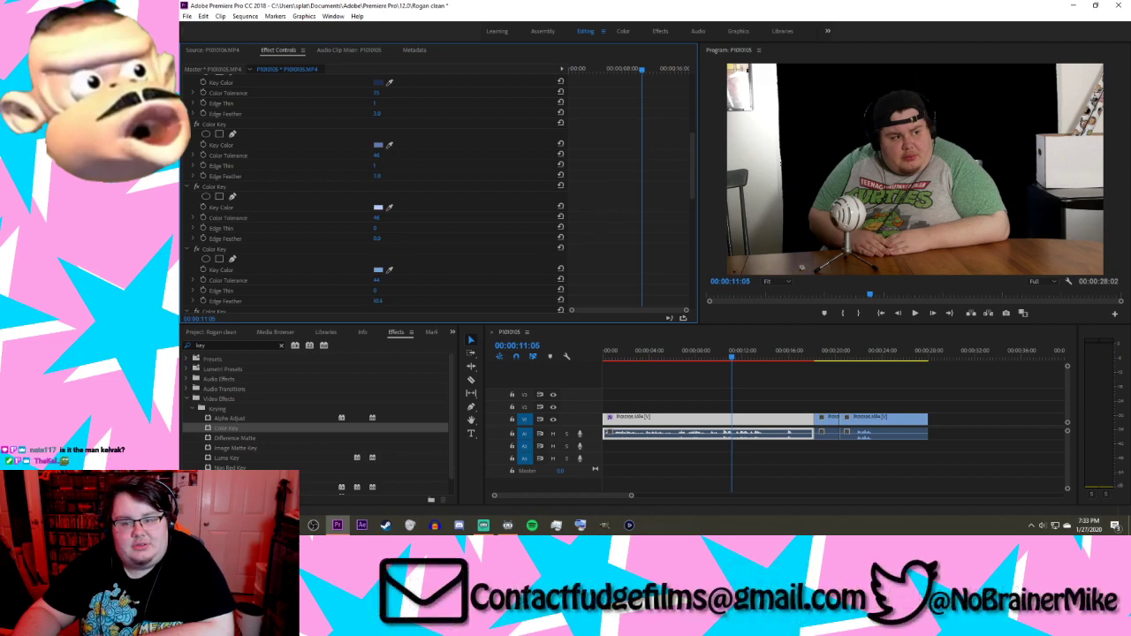
pyautogui.moveTo(377, 300); pyautogui.dragTo(327, 301)
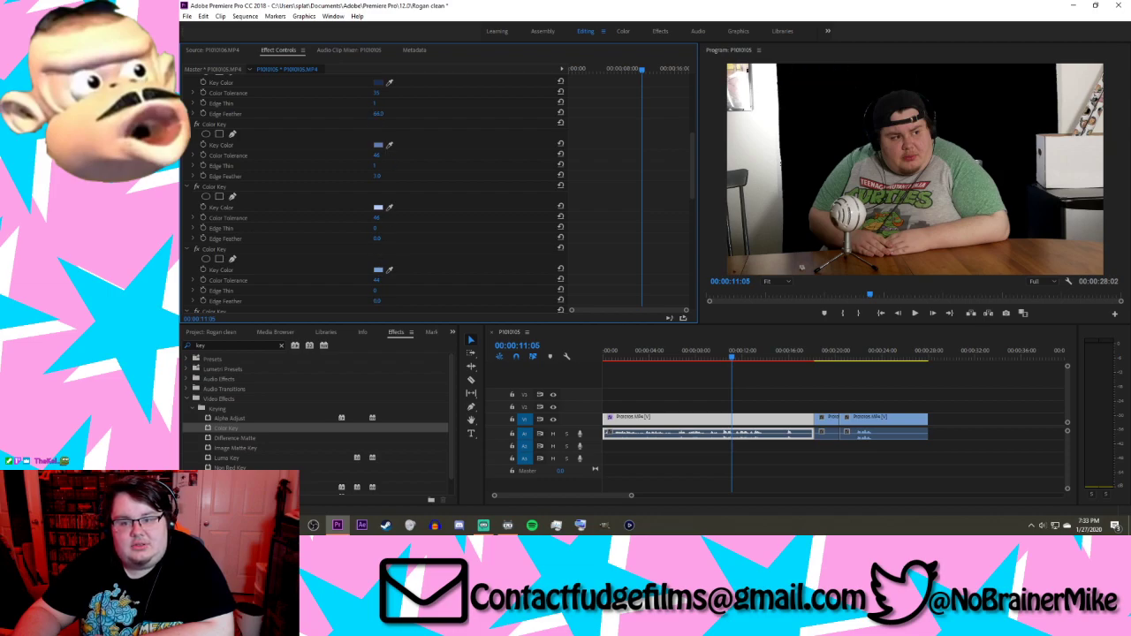
# Step: Reset the first Color Key's Edge Feather to 0 and set its Color Tolerance to 30
pyautogui.moveTo(379, 113); pyautogui.dragTo(385, 113)
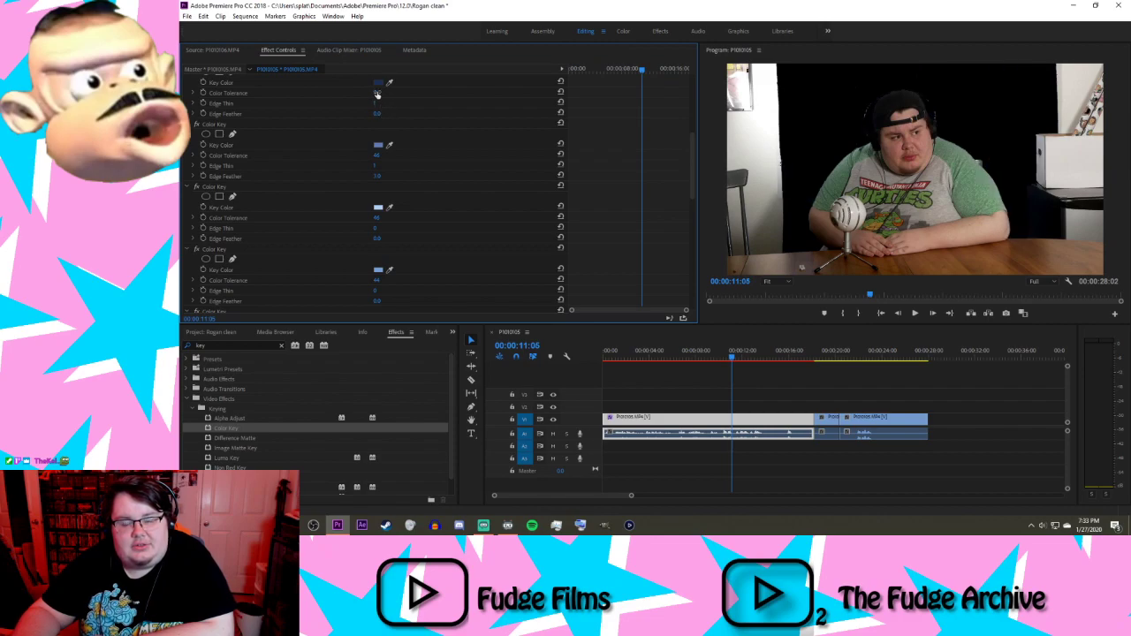
pyautogui.click(377, 92)
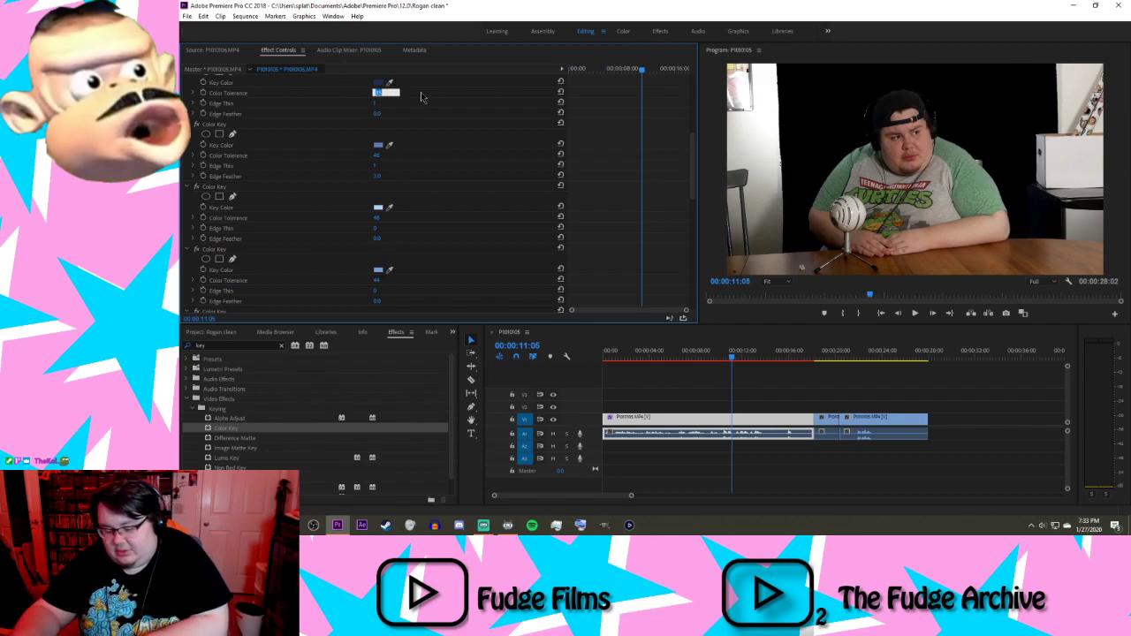
pyautogui.press('Return')
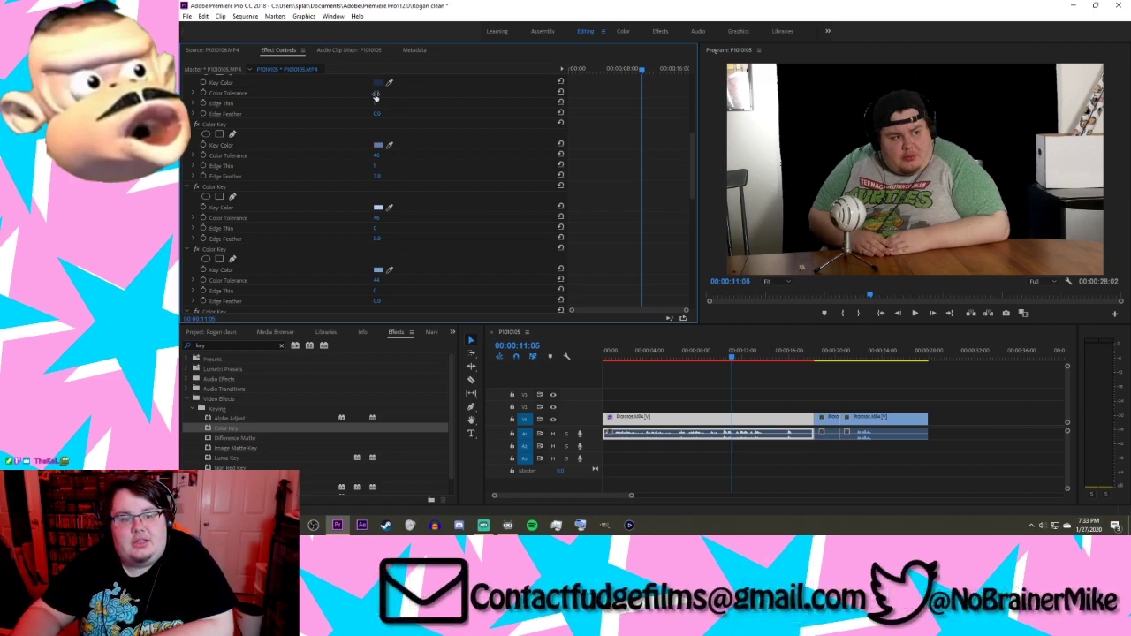
pyautogui.click(378, 93)
pyautogui.write('30')
pyautogui.press('Return')
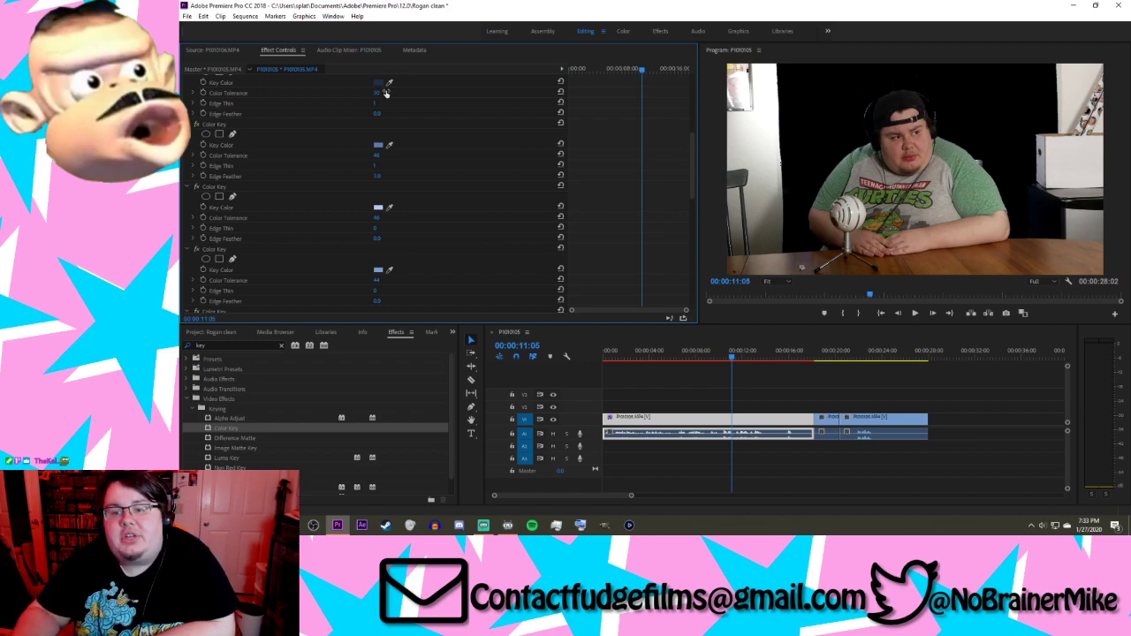
# Step: Inspect the keyed edge around the shoulder up close, and set the first Color Key's Color Tolerance to 31
pyautogui.click(767, 282)
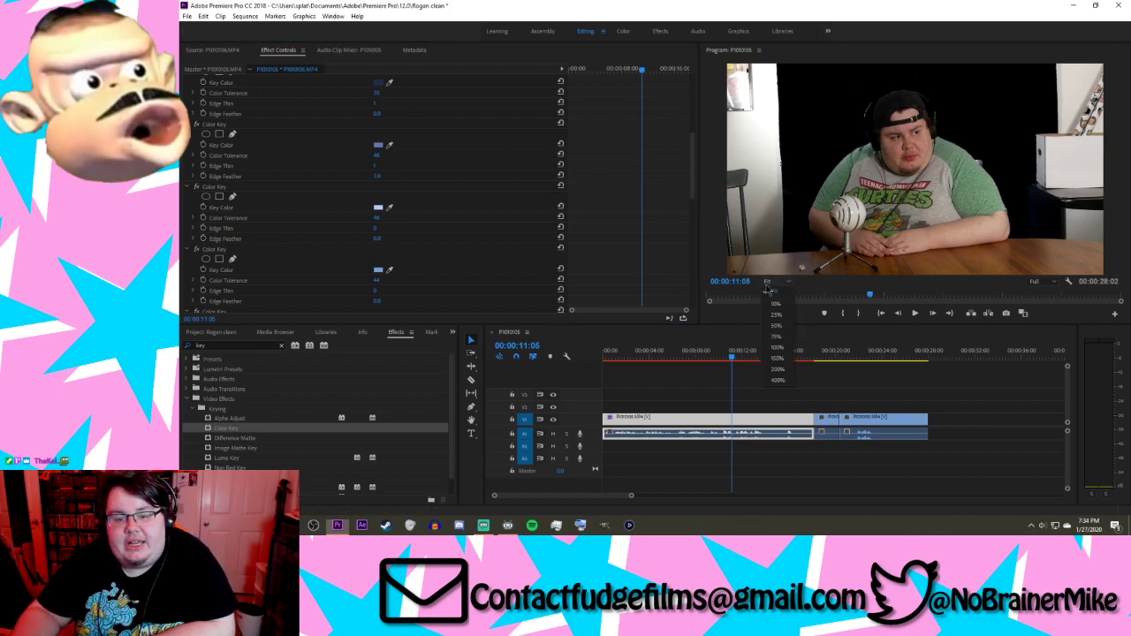
pyautogui.click(778, 358)
pyautogui.moveTo(925, 273); pyautogui.dragTo(867, 292)
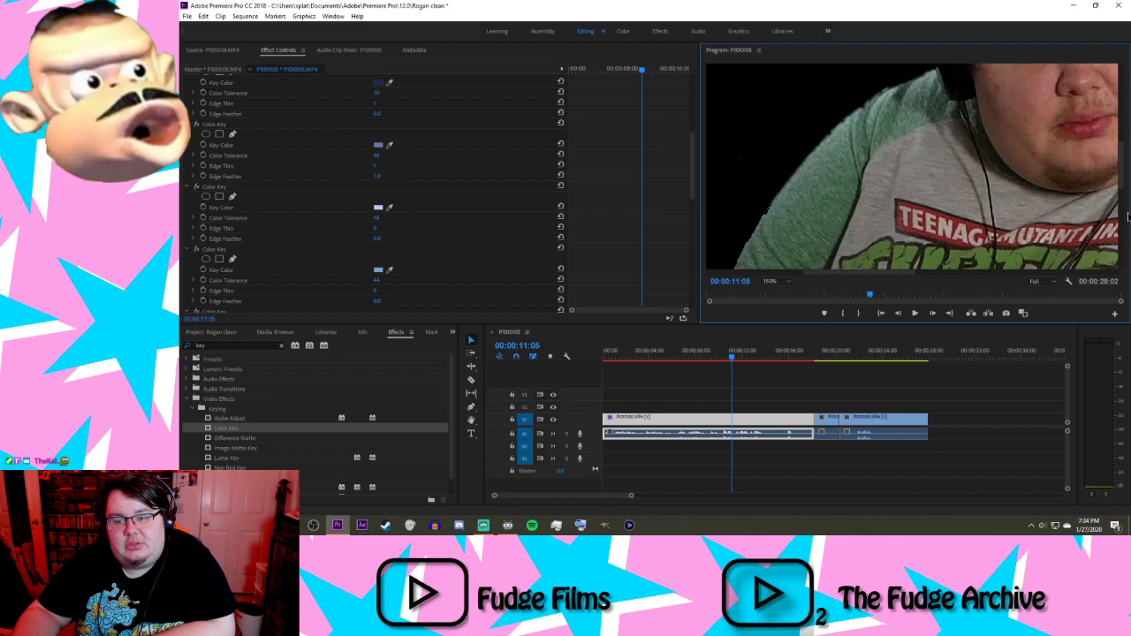
pyautogui.click(773, 281)
pyautogui.click(783, 297)
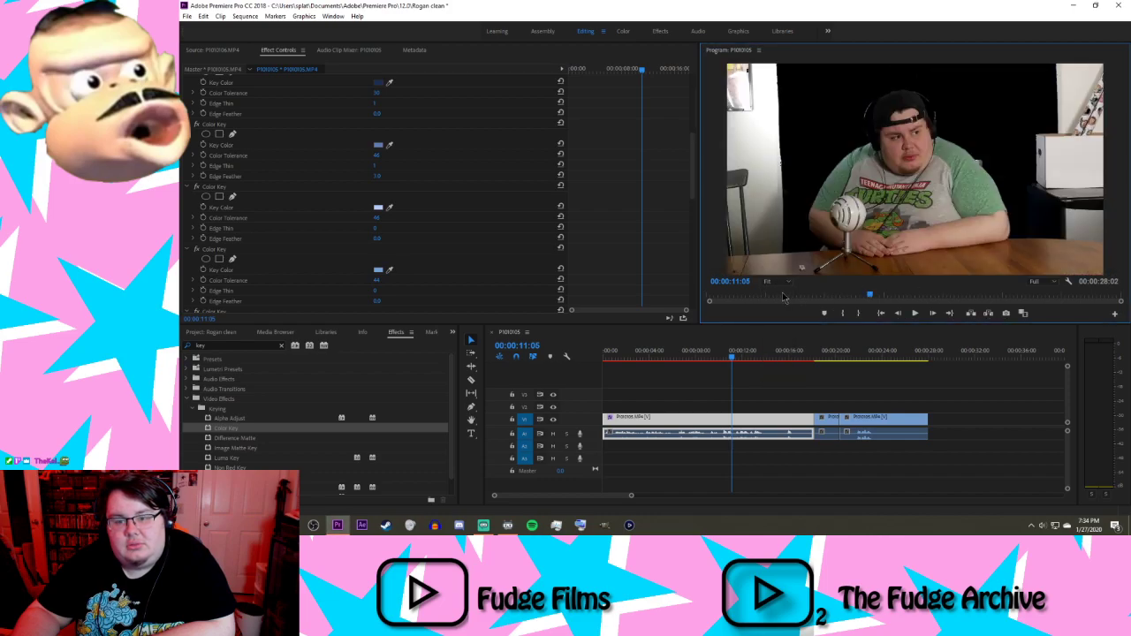
pyautogui.click(379, 92)
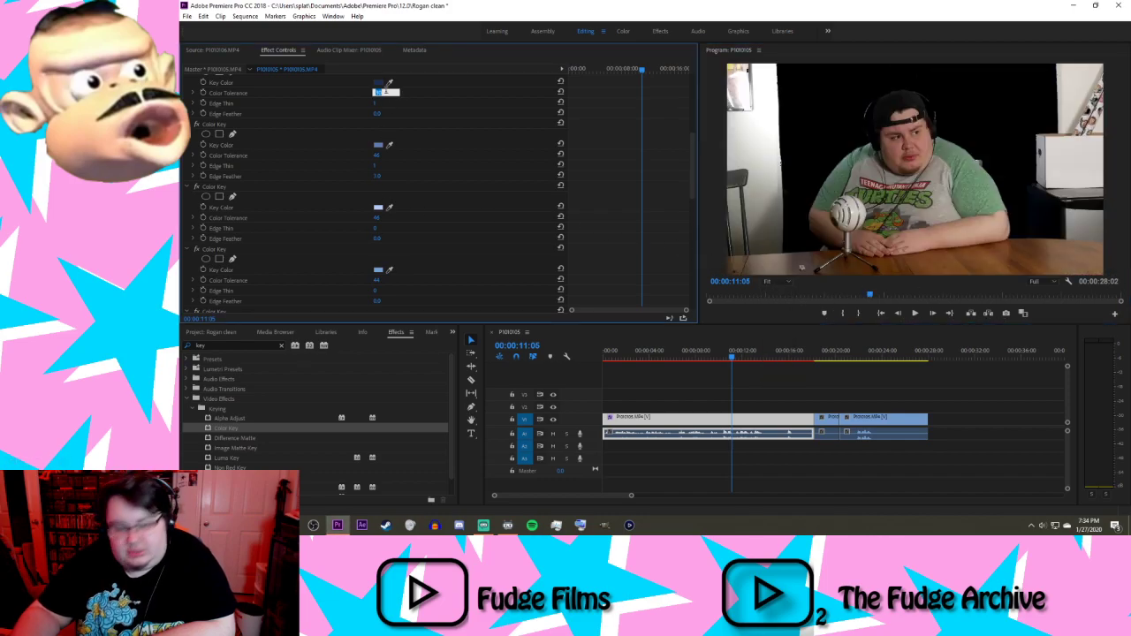
pyautogui.write('31')
pyautogui.press('Return')
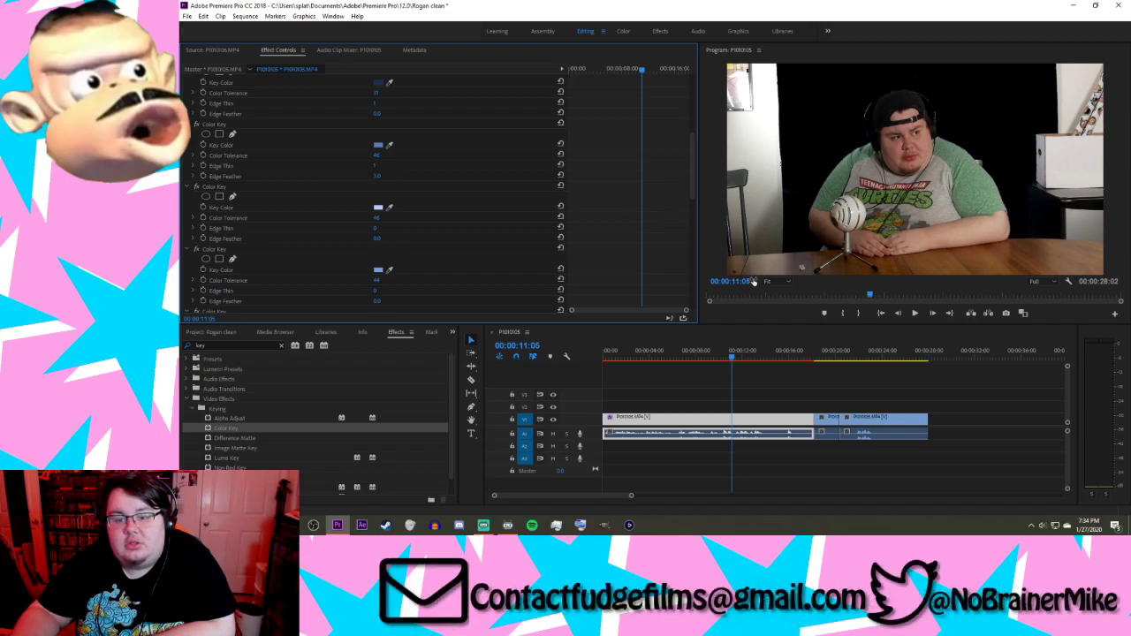
# Step: Check the key along the white wall and cap at 100%, and try a Color Tolerance of 32 on the first Color Key
pyautogui.click(769, 281)
pyautogui.click(776, 347)
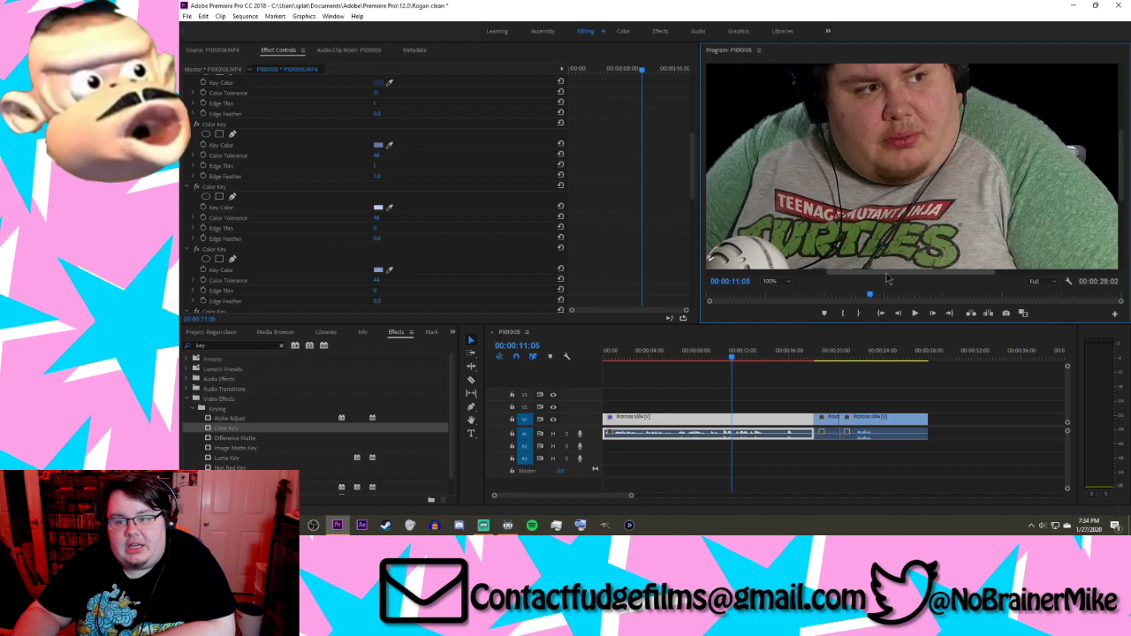
pyautogui.hscroll(-4, 837, 283)
pyautogui.hscroll(-3, 836, 283)
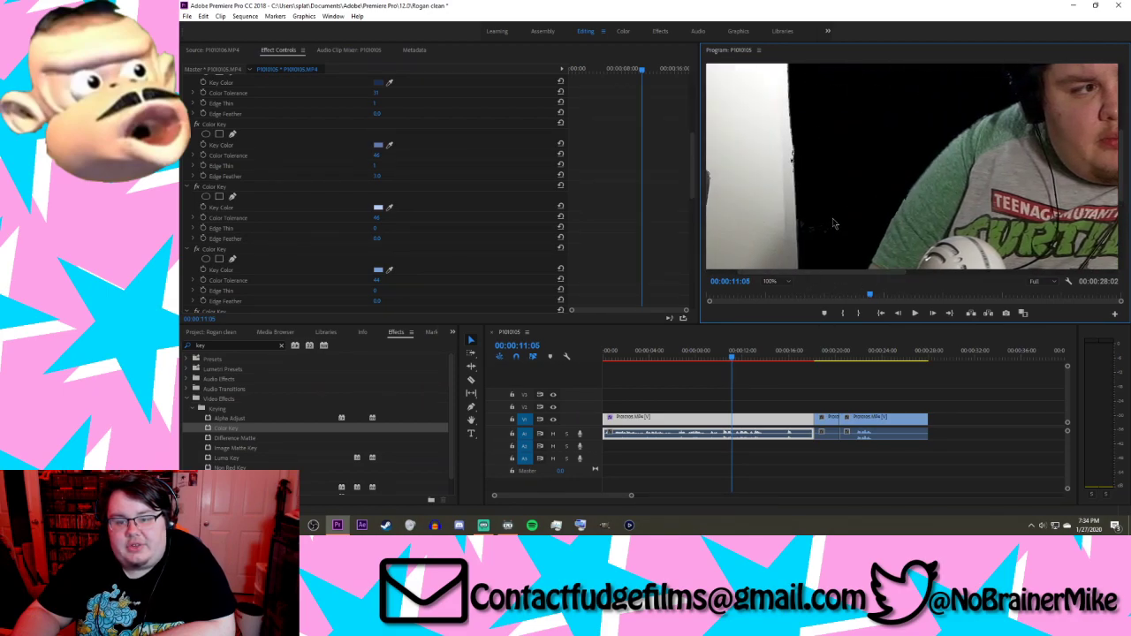
pyautogui.moveTo(1120, 148); pyautogui.dragTo(1117, 75)
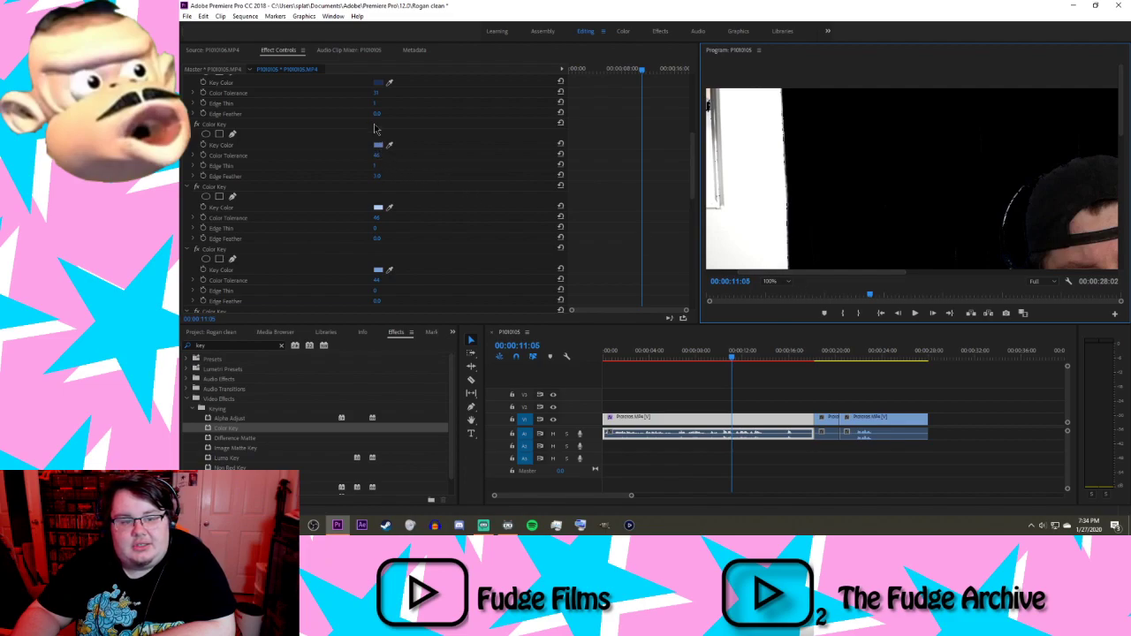
pyautogui.click(377, 93)
pyautogui.write('32')
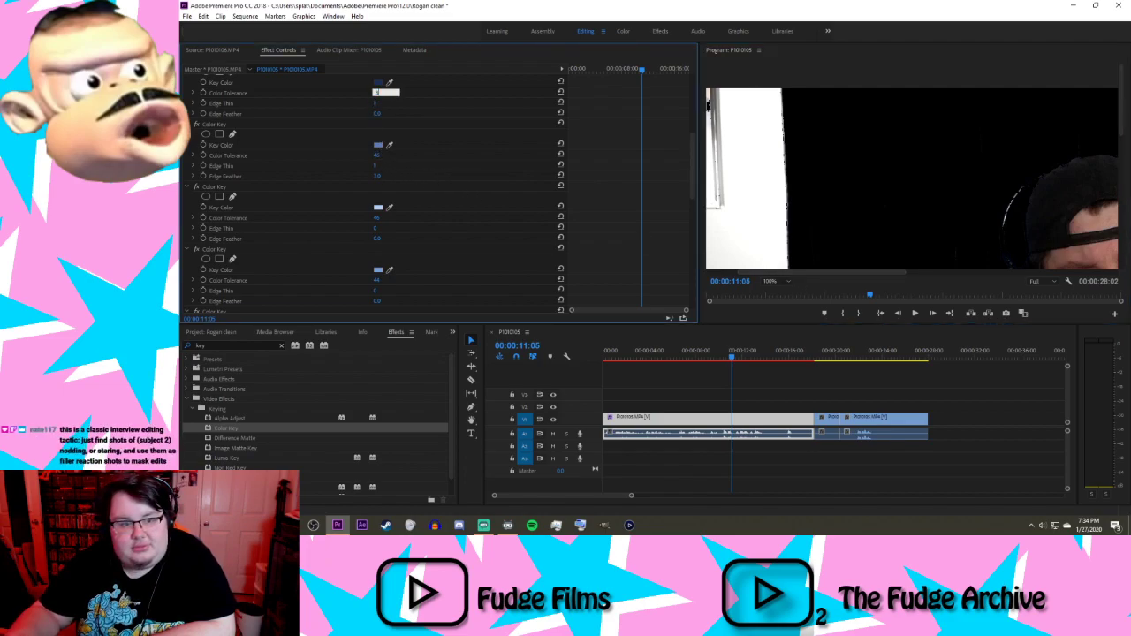
pyautogui.press('Return')
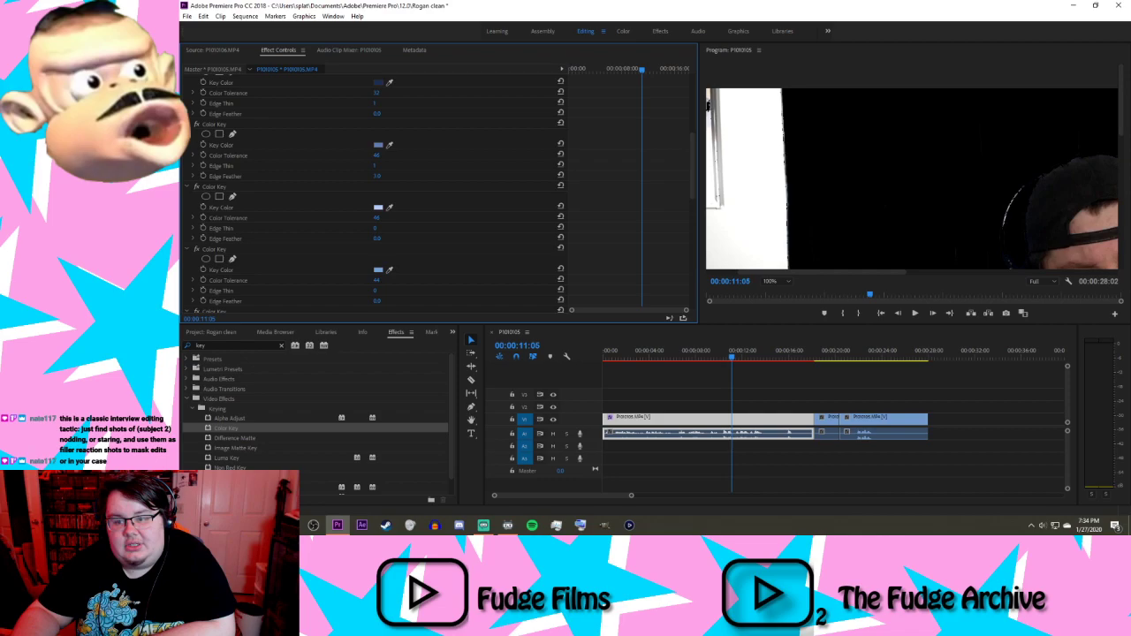
# Step: Compare the wall and shoulder edges, and return the first Color Key's Color Tolerance to 31
pyautogui.moveTo(1124, 106); pyautogui.dragTo(1121, 159)
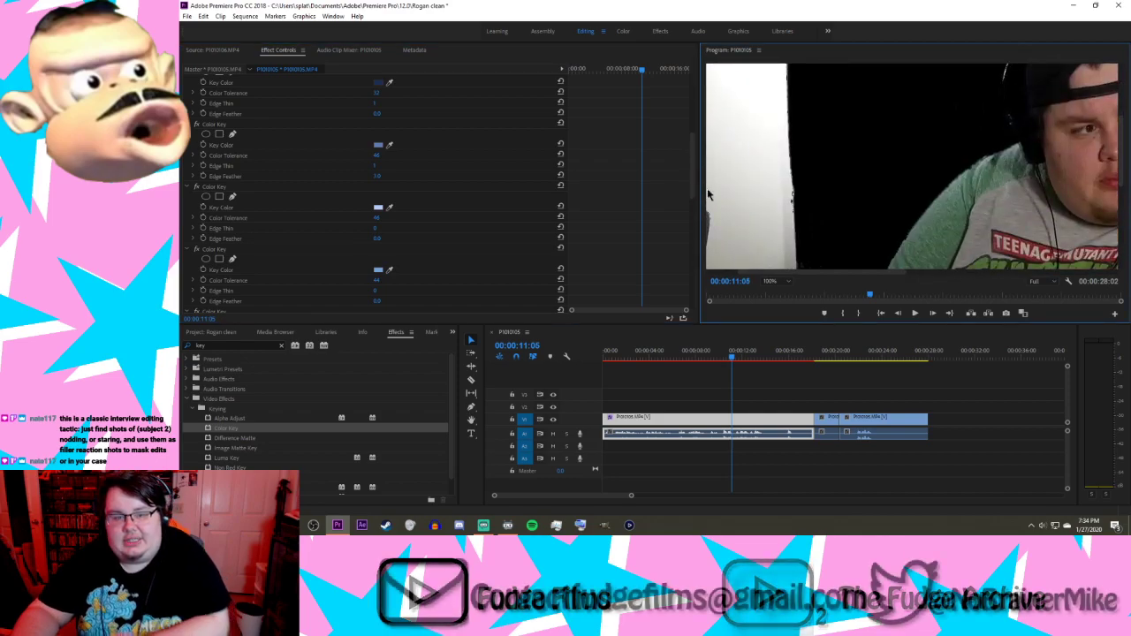
pyautogui.click(380, 92)
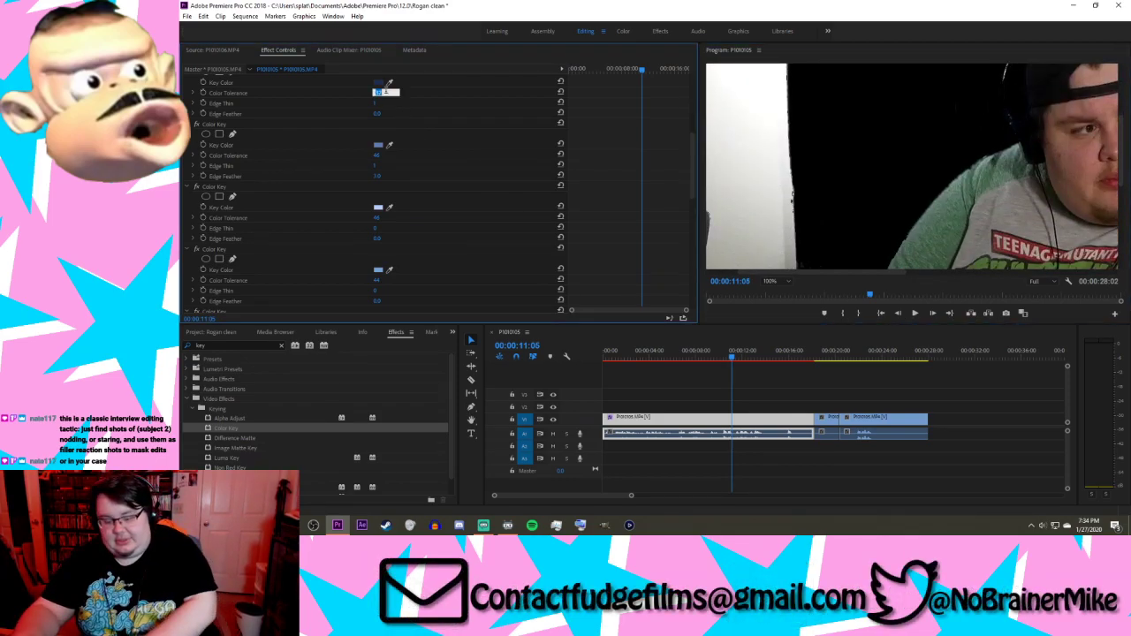
pyautogui.write('31')
pyautogui.press('Return')
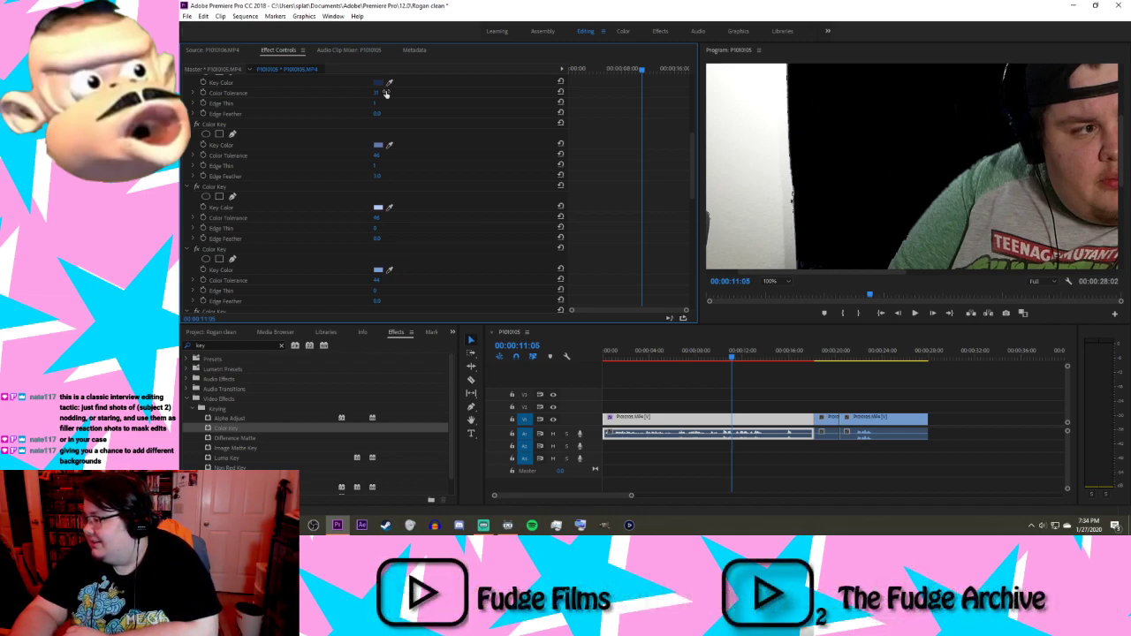
# Step: Fit the whole frame in the preview, move the playhead to 00:00:15:18 and apply another Color Key to the first clip
pyautogui.click(823, 358)
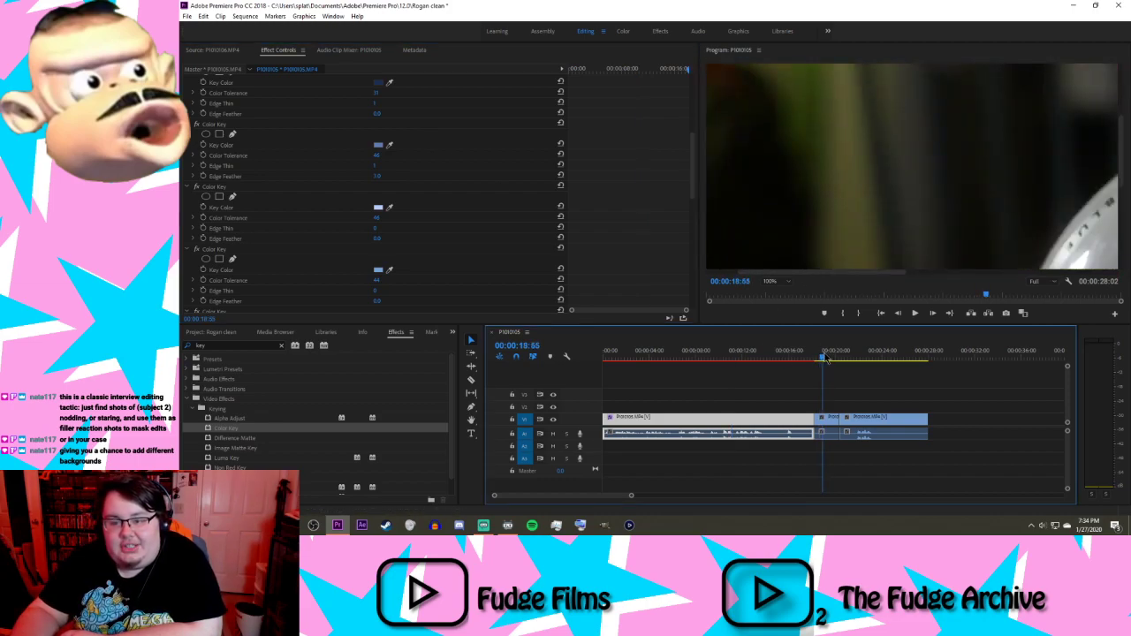
pyautogui.click(770, 281)
pyautogui.click(775, 296)
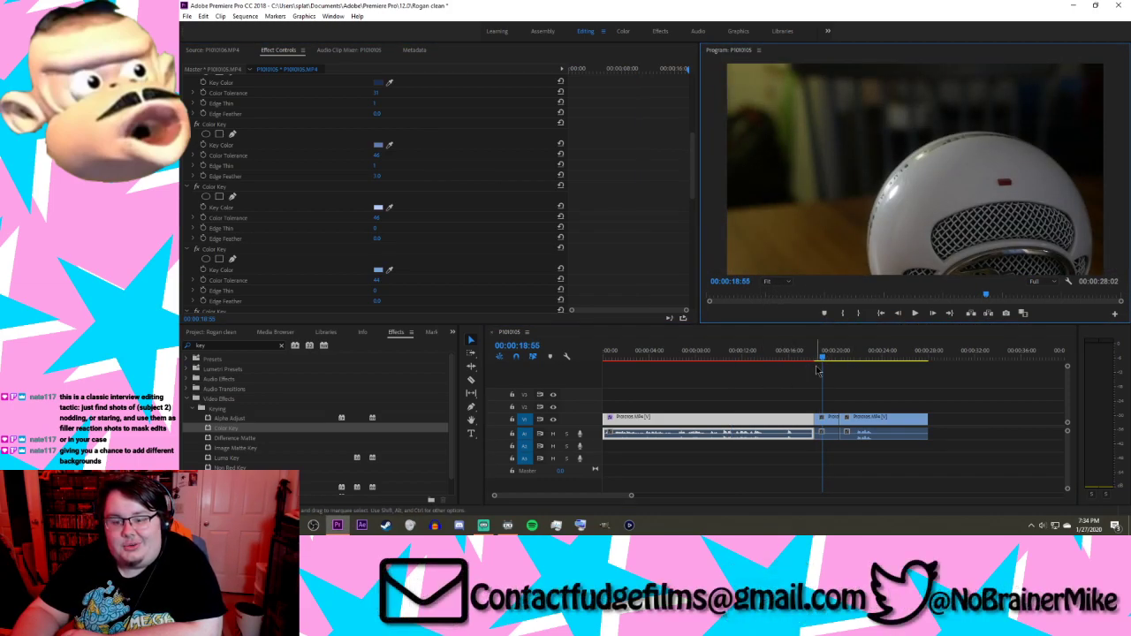
pyautogui.moveTo(789, 357); pyautogui.dragTo(781, 364)
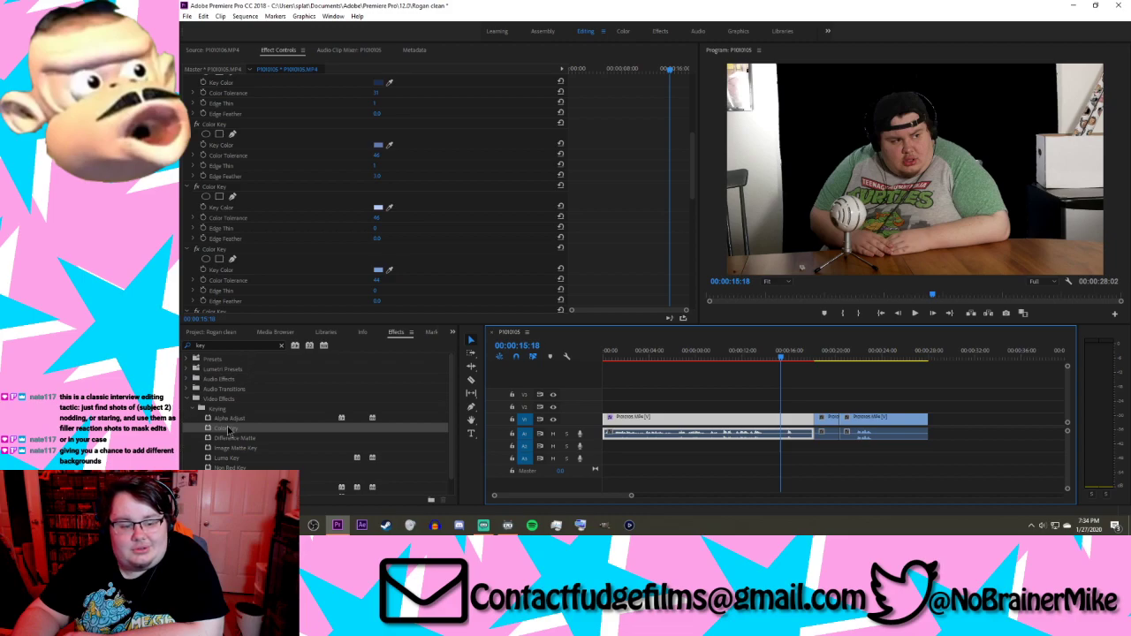
pyautogui.moveTo(228, 429); pyautogui.dragTo(634, 428)
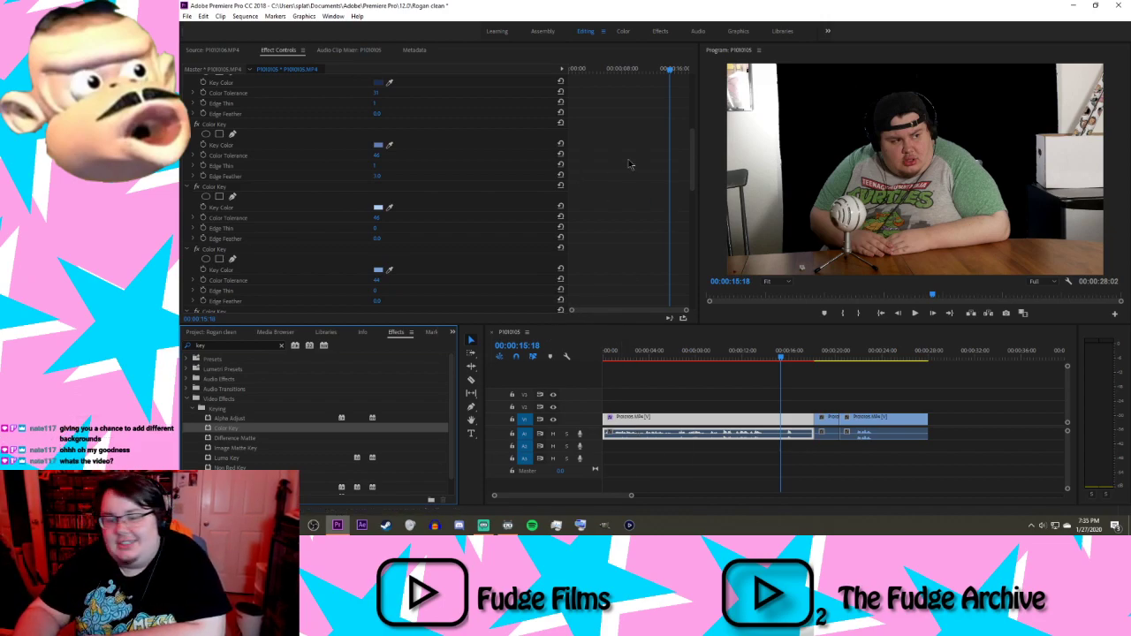
# Step: Inspect the keyed edge beside the shoulder and headphones at 150%, and set the first Color Key's Color Tolerance to 30
pyautogui.moveTo(692, 151); pyautogui.dragTo(653, 306)
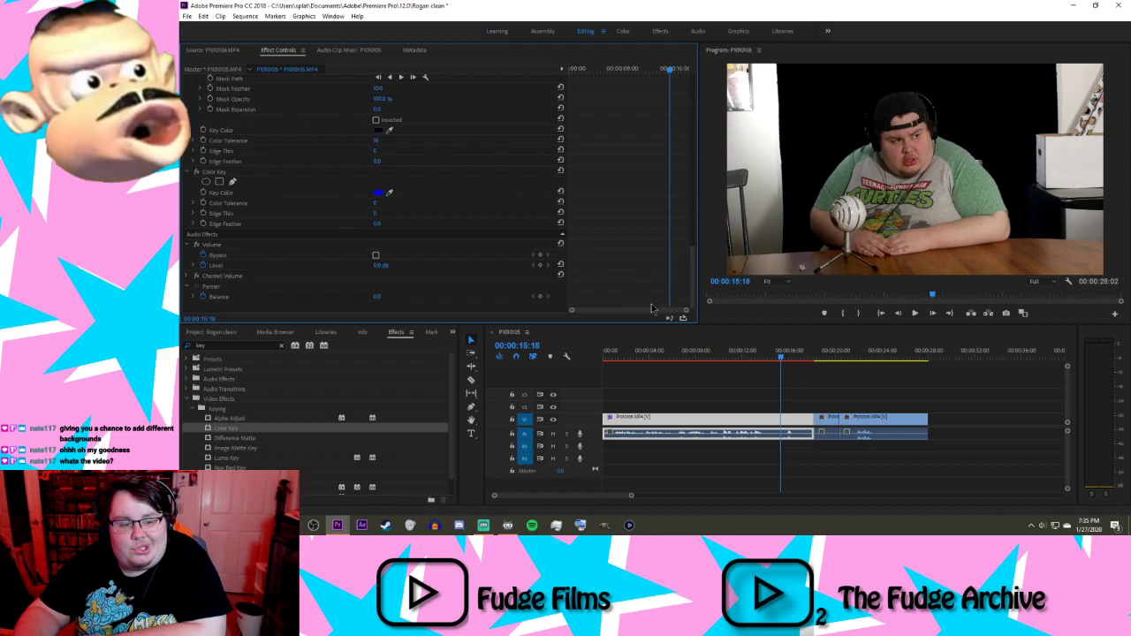
pyautogui.click(768, 283)
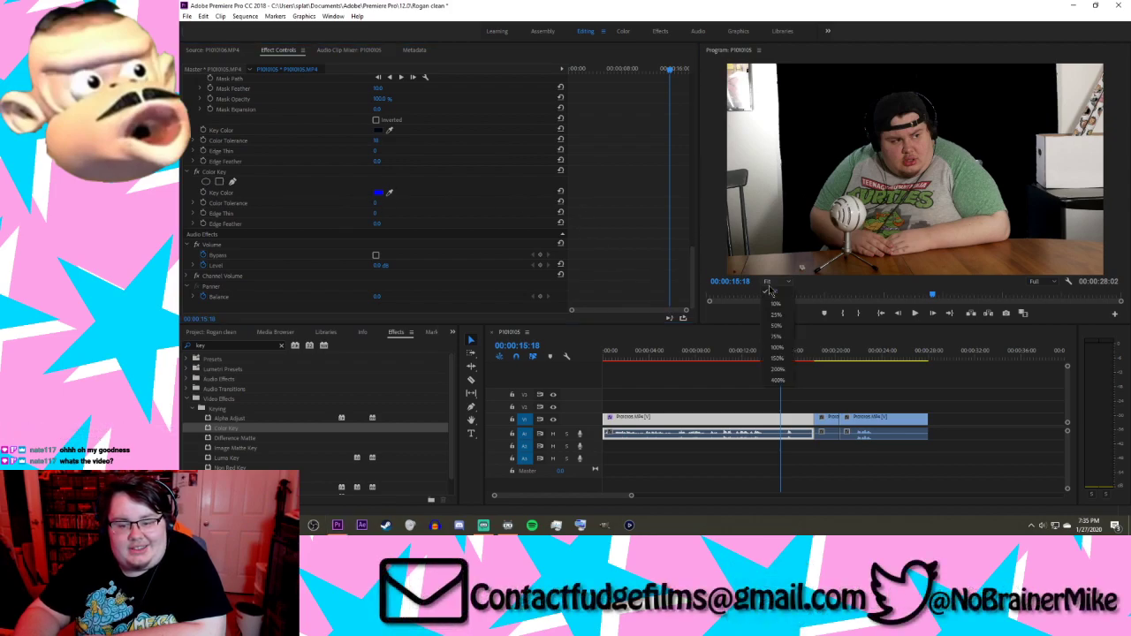
pyautogui.click(772, 359)
pyautogui.scroll(-1, 1116, 172)
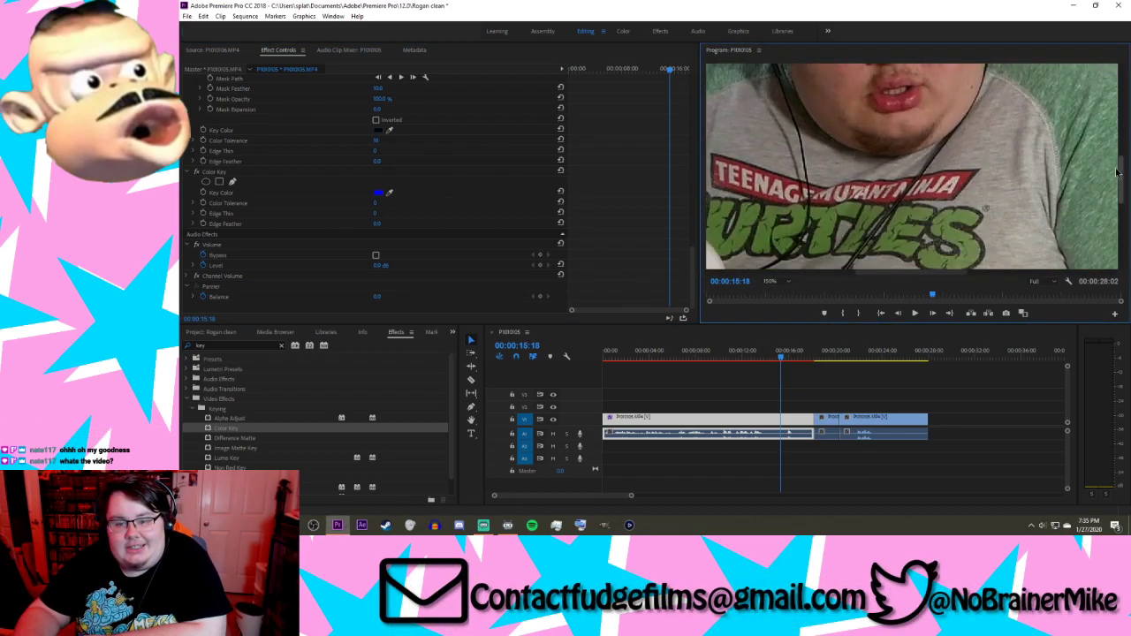
pyautogui.moveTo(1116, 172); pyautogui.dragTo(1107, 134)
pyautogui.moveTo(938, 273); pyautogui.dragTo(885, 275)
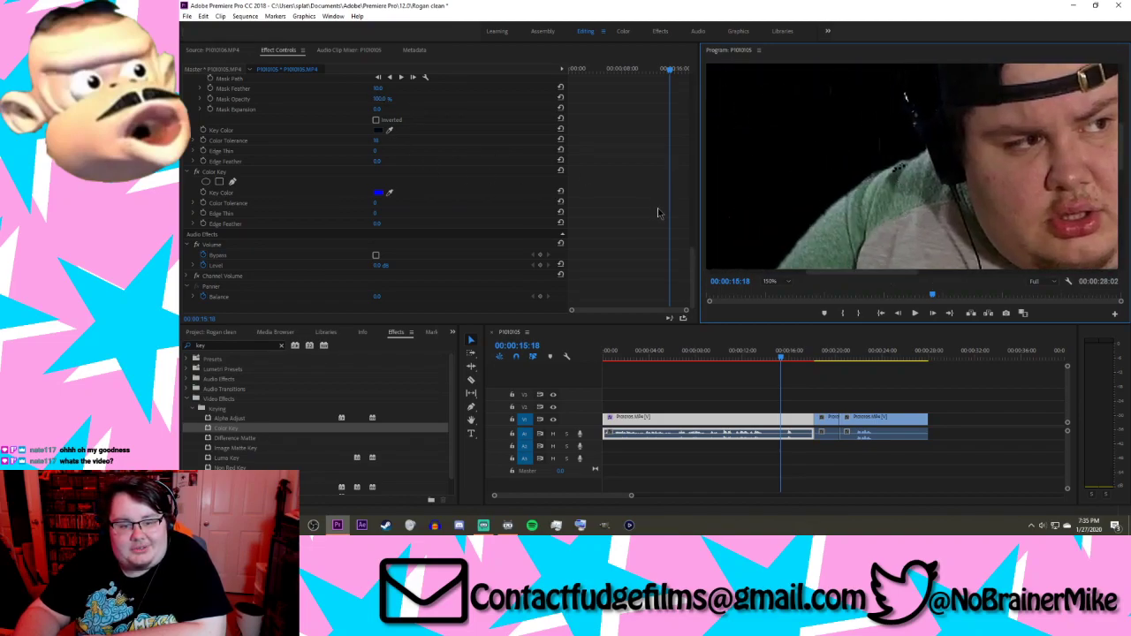
pyautogui.scroll(6, 663, 176)
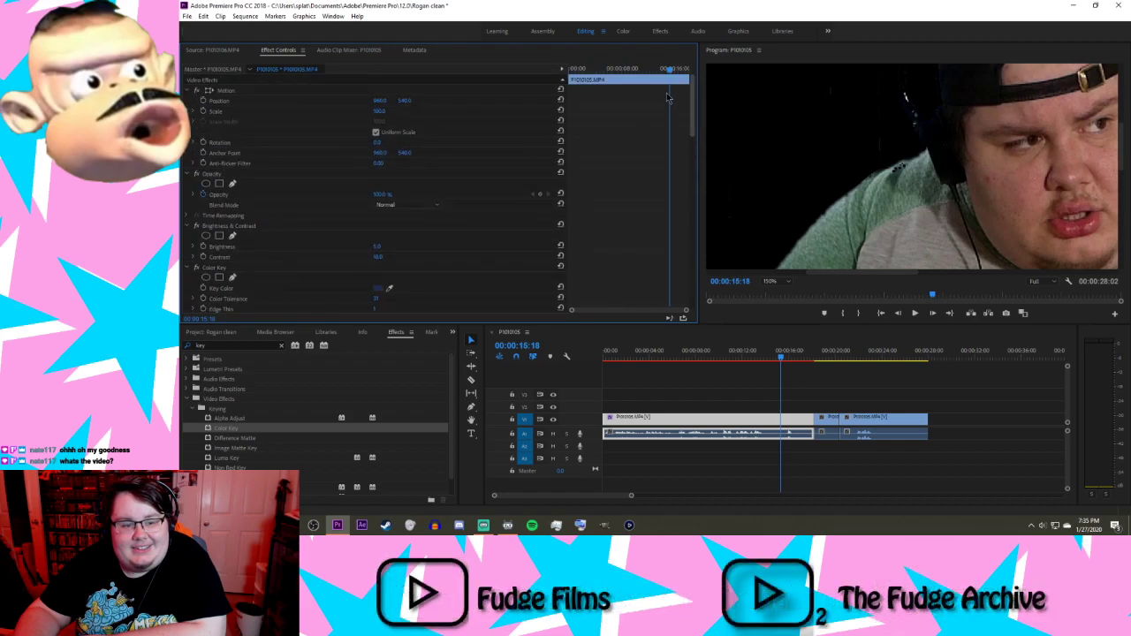
pyautogui.scroll(-3, 667, 106)
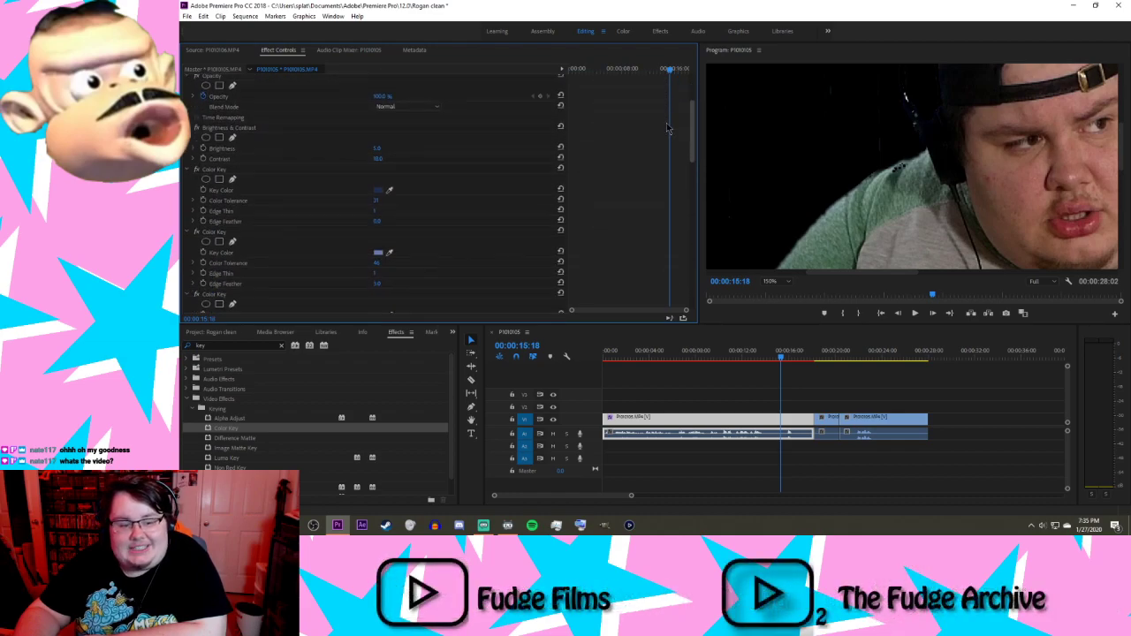
pyautogui.click(397, 201)
pyautogui.write('30')
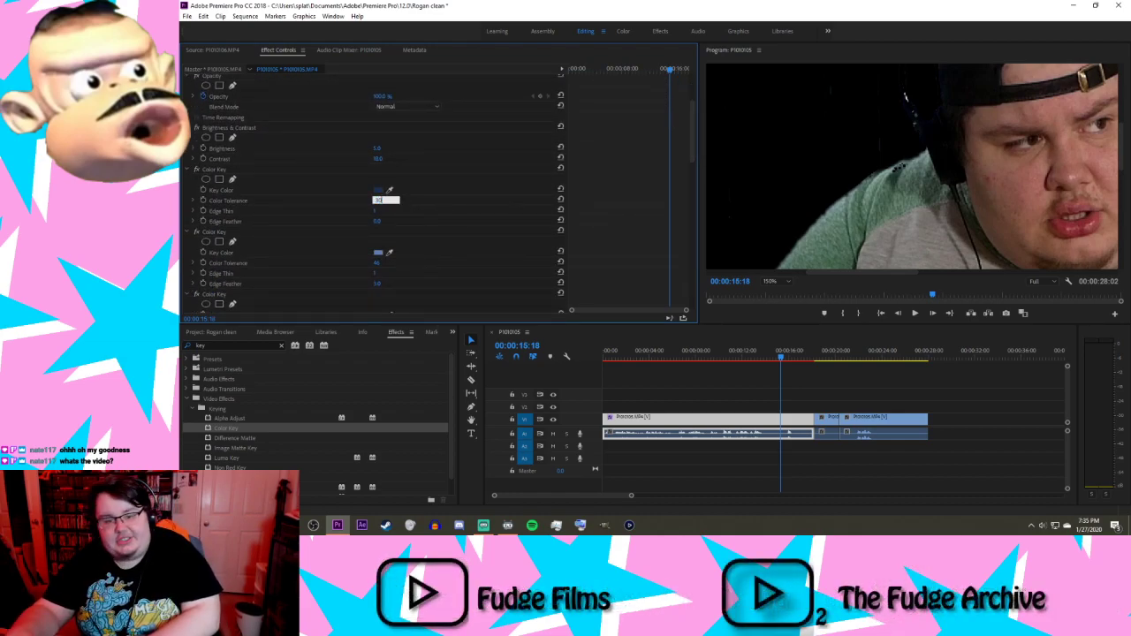
pyautogui.press('Return')
# Step: Lower the first Color Key's Color Tolerance to 29, 28 and finally 0 to compare the shoulder edge
pyautogui.click(385, 201)
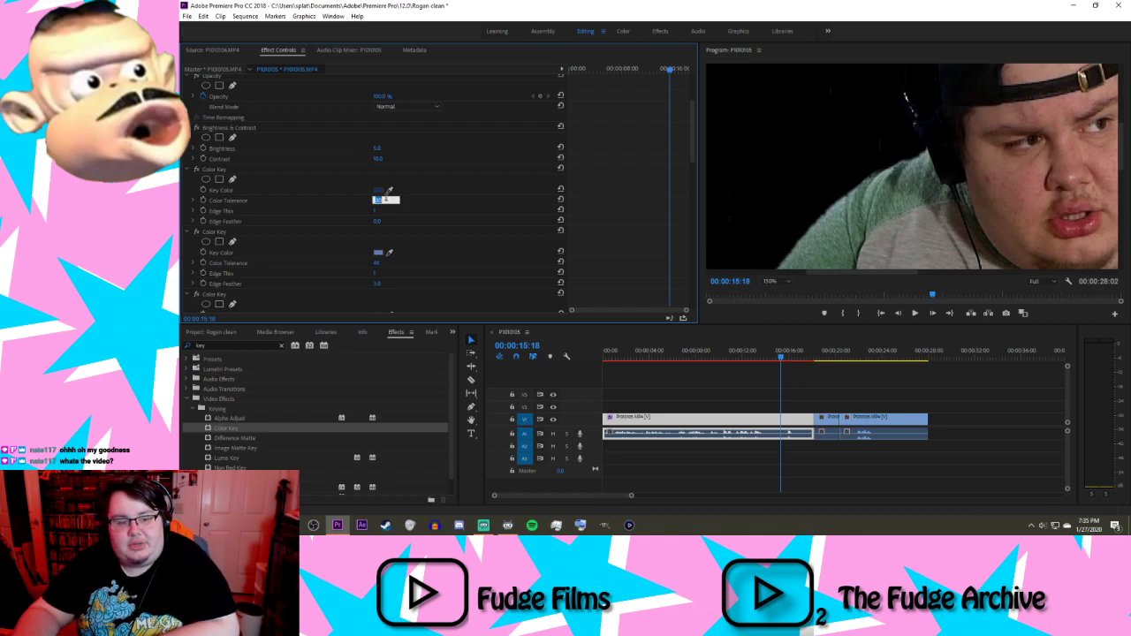
pyautogui.write('29')
pyautogui.press('Return')
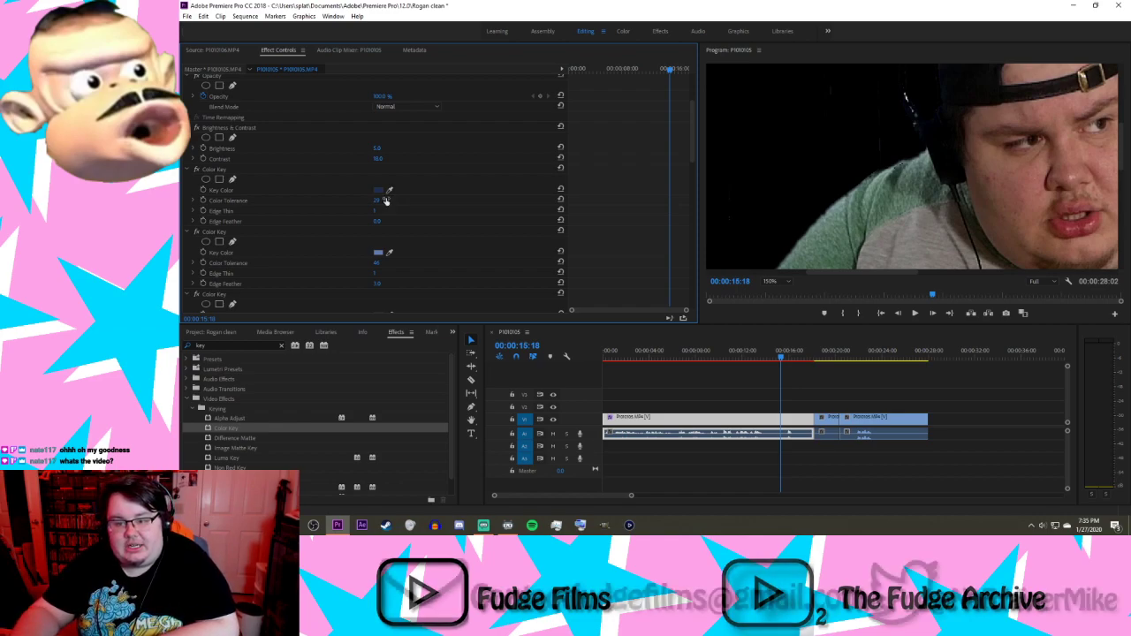
pyautogui.click(386, 201)
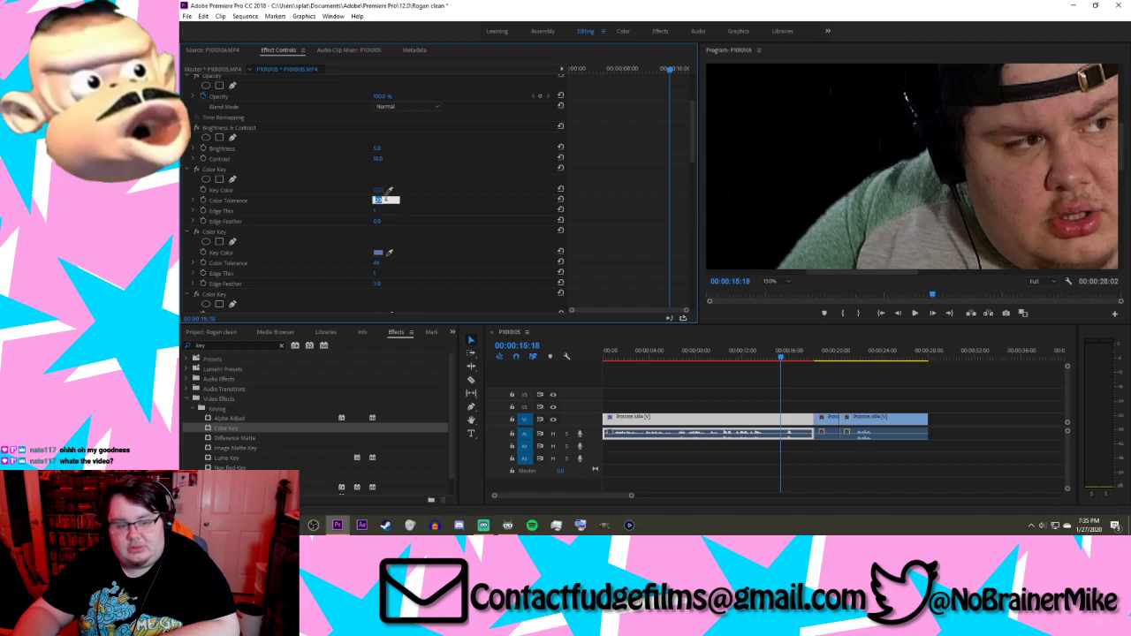
pyautogui.write('28')
pyautogui.press('Return')
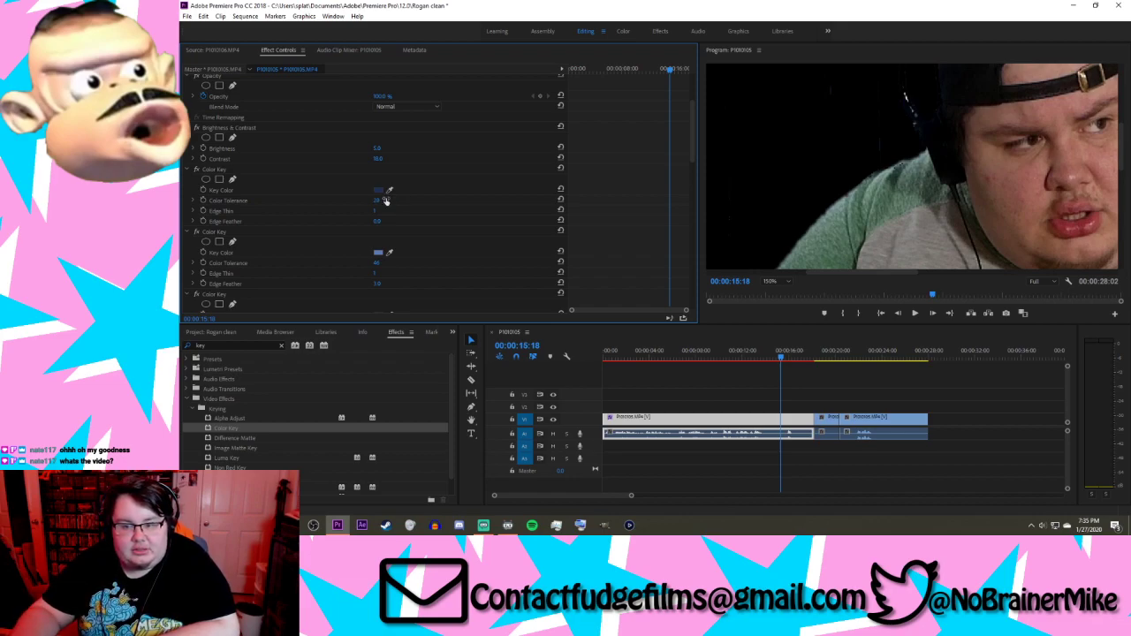
pyautogui.moveTo(385, 201); pyautogui.dragTo(361, 200)
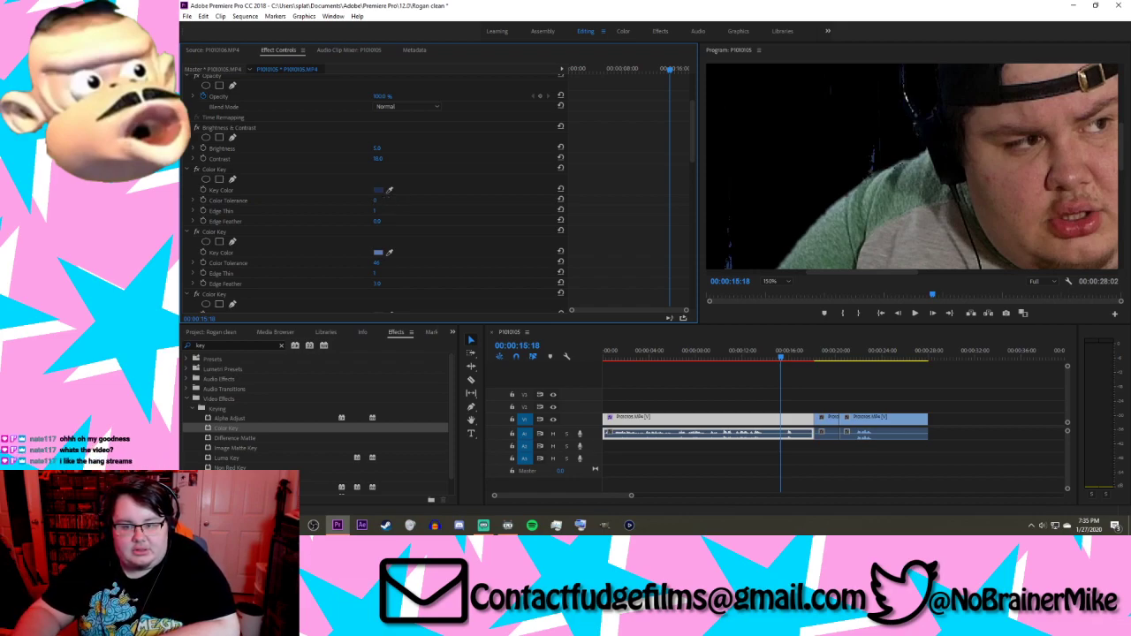
# Step: Undo the last tolerance change and set the first Color Key's color tolerance to 30
pyautogui.hotkey('ctrl', 'z')
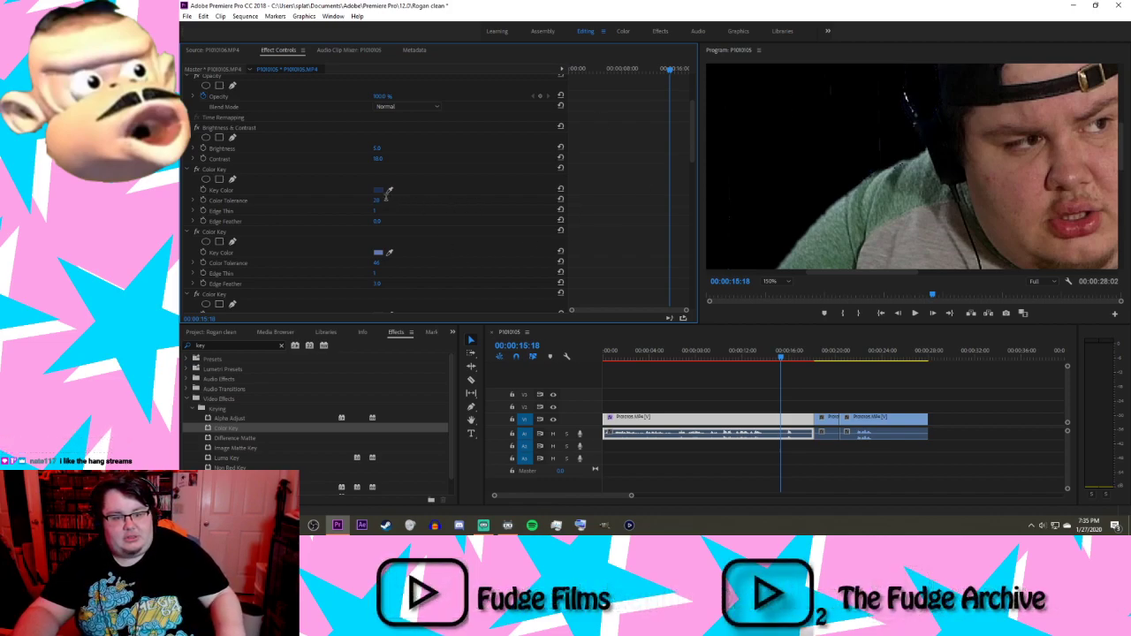
pyautogui.click(377, 201)
pyautogui.write('30')
pyautogui.press('Return')
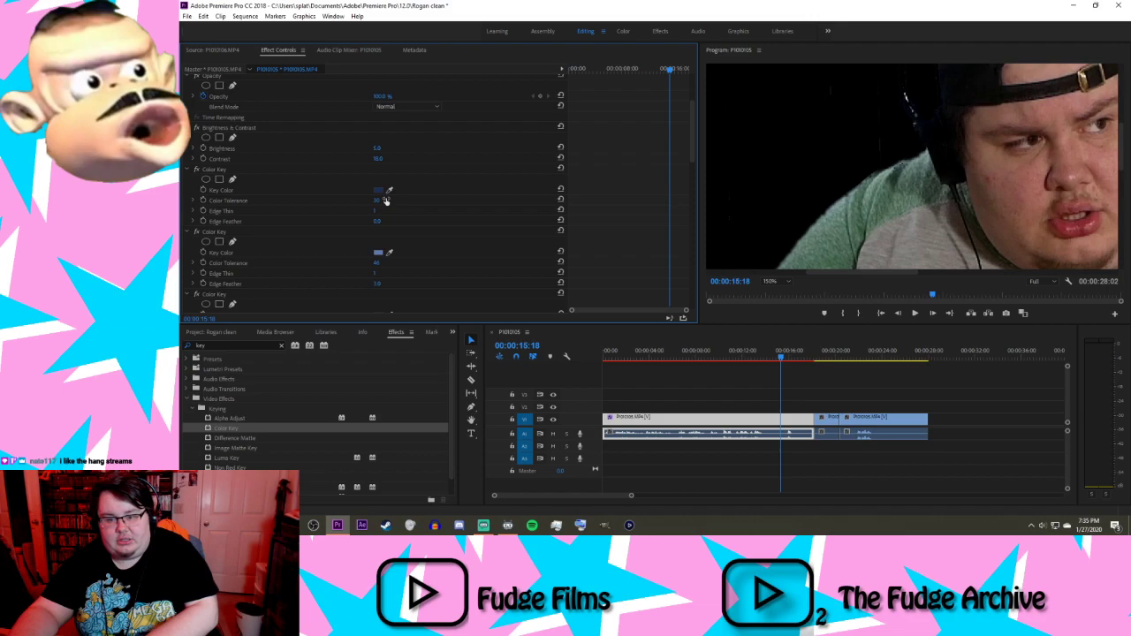
pyautogui.click(386, 200)
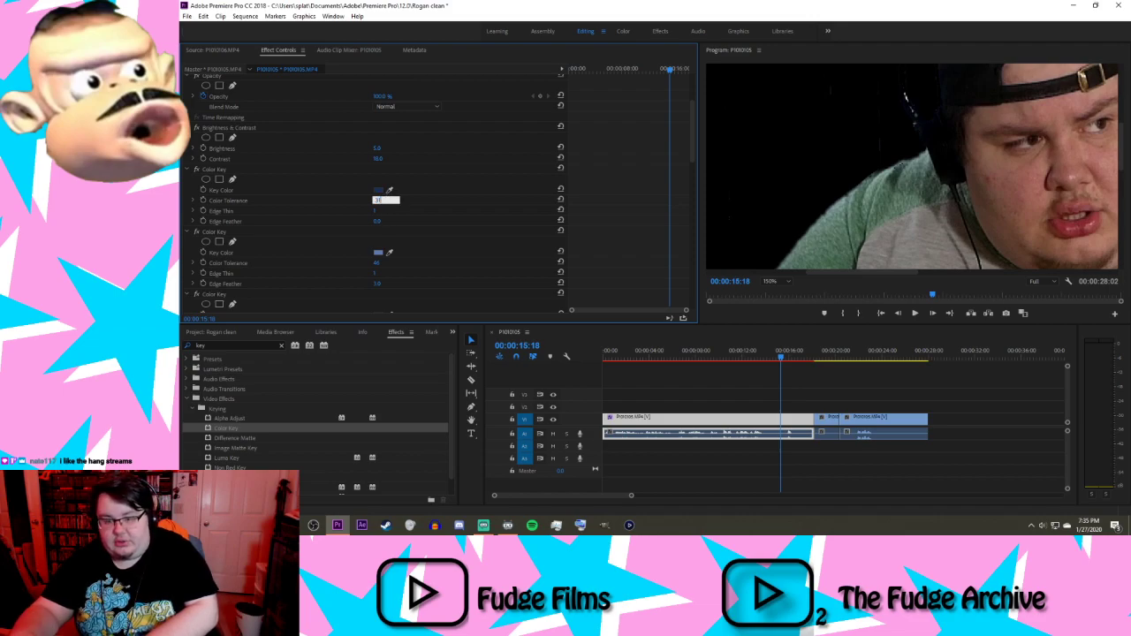
pyautogui.press('Return')
pyautogui.click(385, 200)
pyautogui.press('Return')
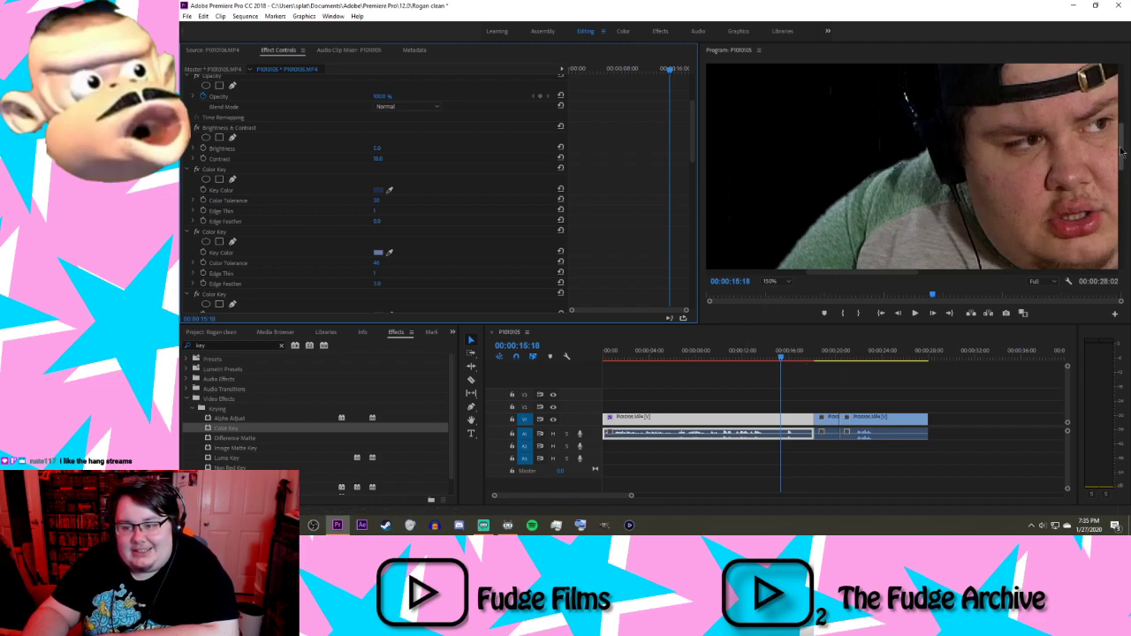
# Step: Sample the last Color Key's key color from the leftover dark speckles between the white wall and the man's arm
pyautogui.scroll(-6, 1108, 212)
pyautogui.scroll(3, 1109, 244)
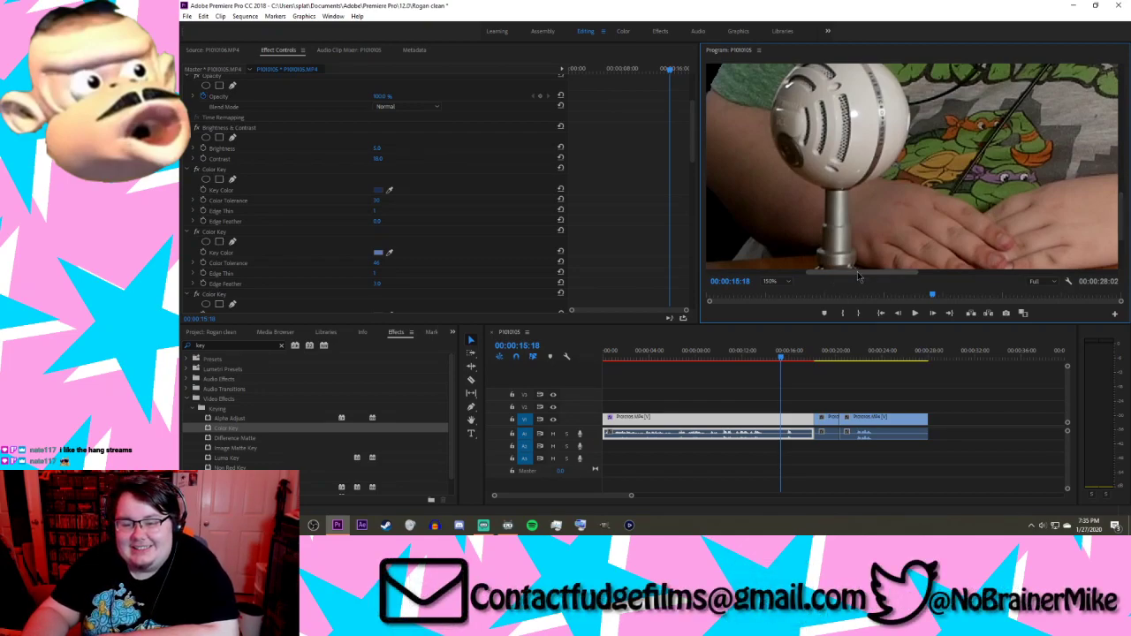
pyautogui.moveTo(861, 273); pyautogui.dragTo(798, 275)
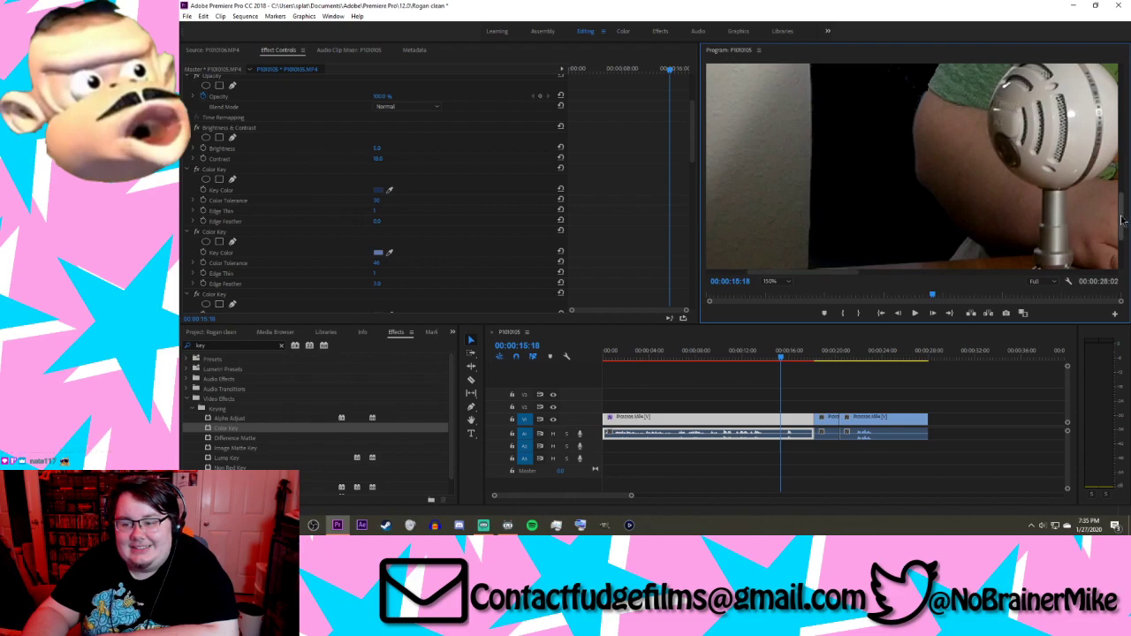
pyautogui.moveTo(1120, 214); pyautogui.dragTo(1114, 190)
pyautogui.scroll(2, 1118, 194)
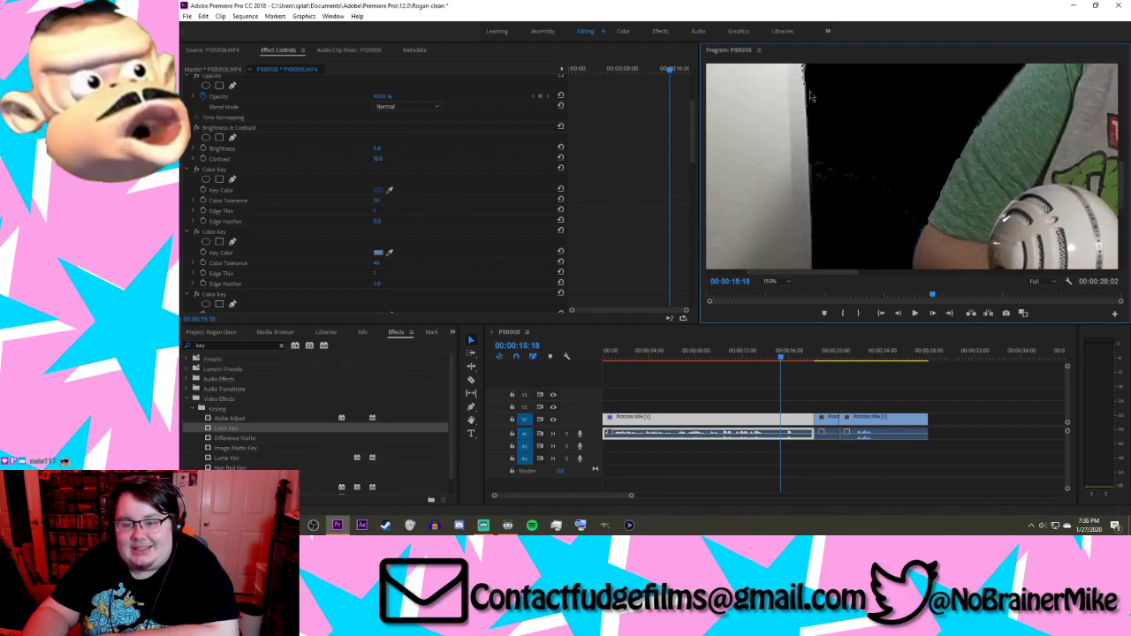
pyautogui.click(669, 190)
pyautogui.scroll(-10, 674, 230)
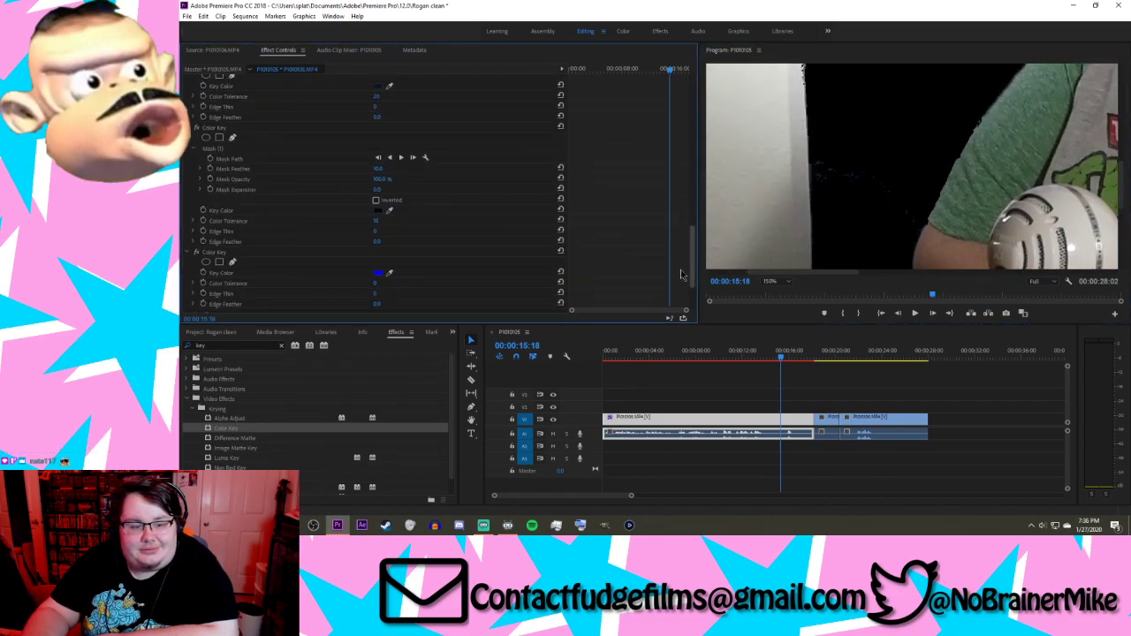
pyautogui.scroll(-1, 681, 290)
pyautogui.click(389, 194)
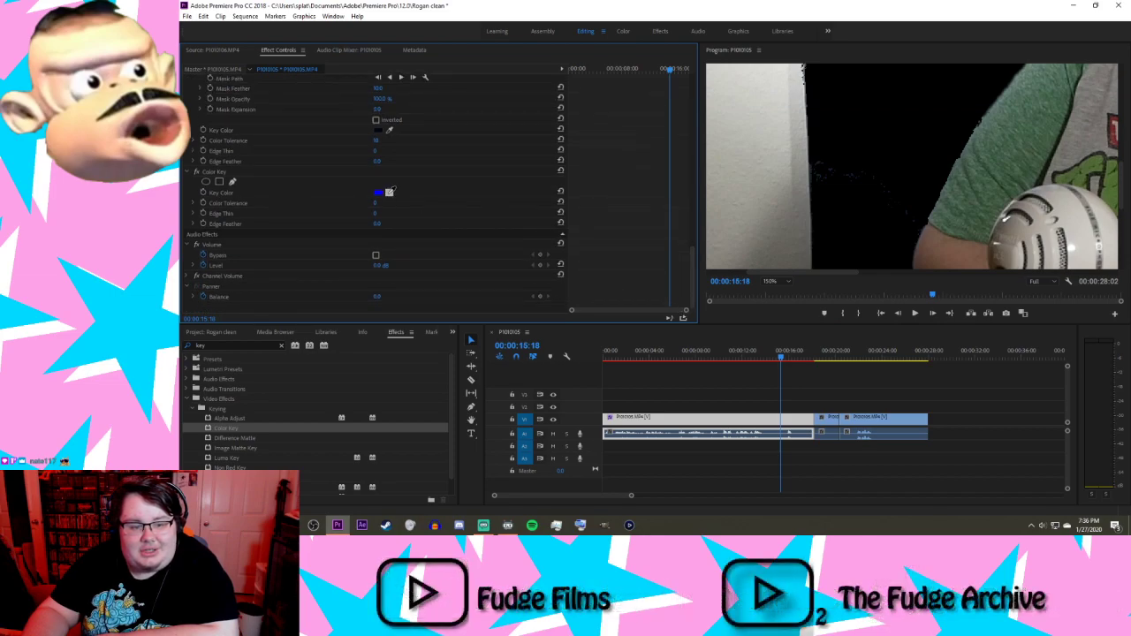
pyautogui.click(825, 163)
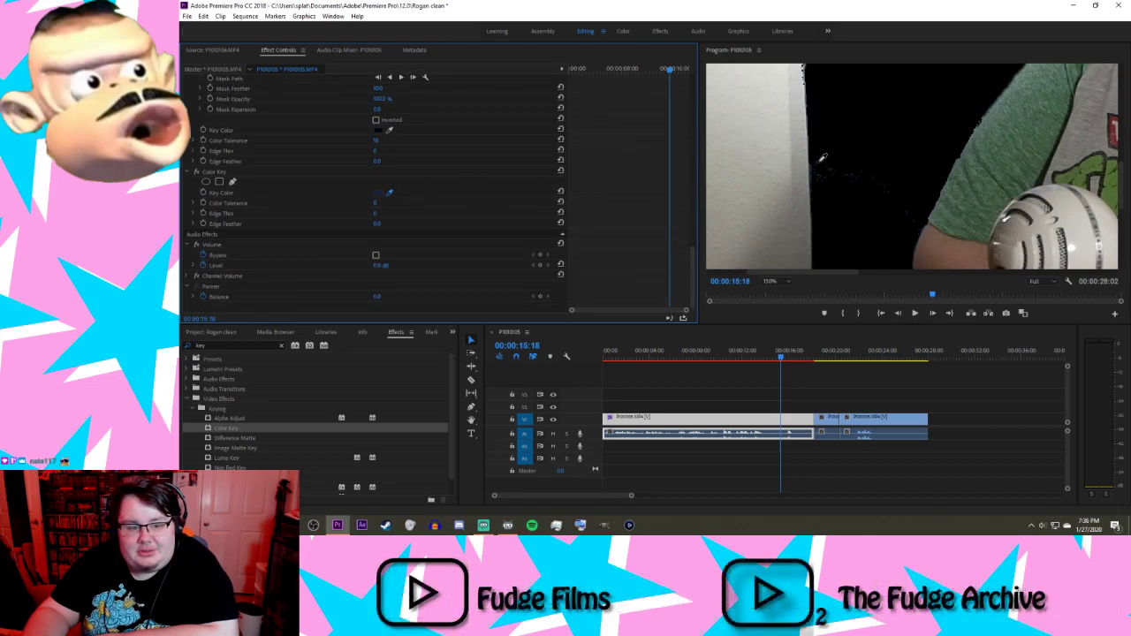
# Step: Add a rectangular mask to the last Color Key and reshape it over the dark area between the white wall and the microphone
pyautogui.click(220, 182)
pyautogui.click(775, 281)
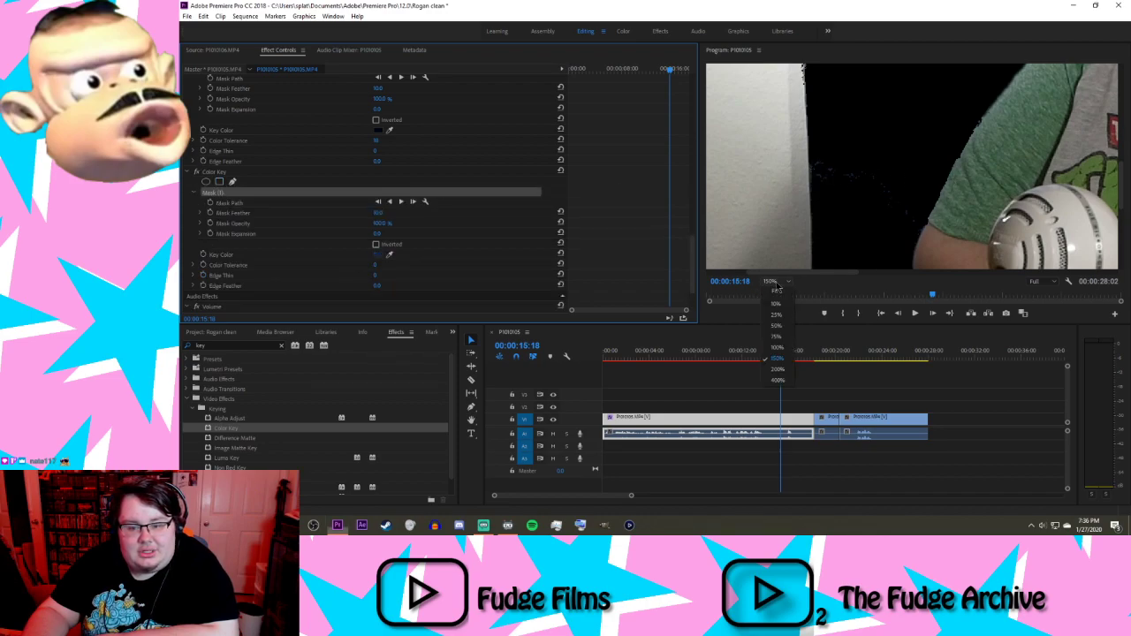
pyautogui.click(777, 291)
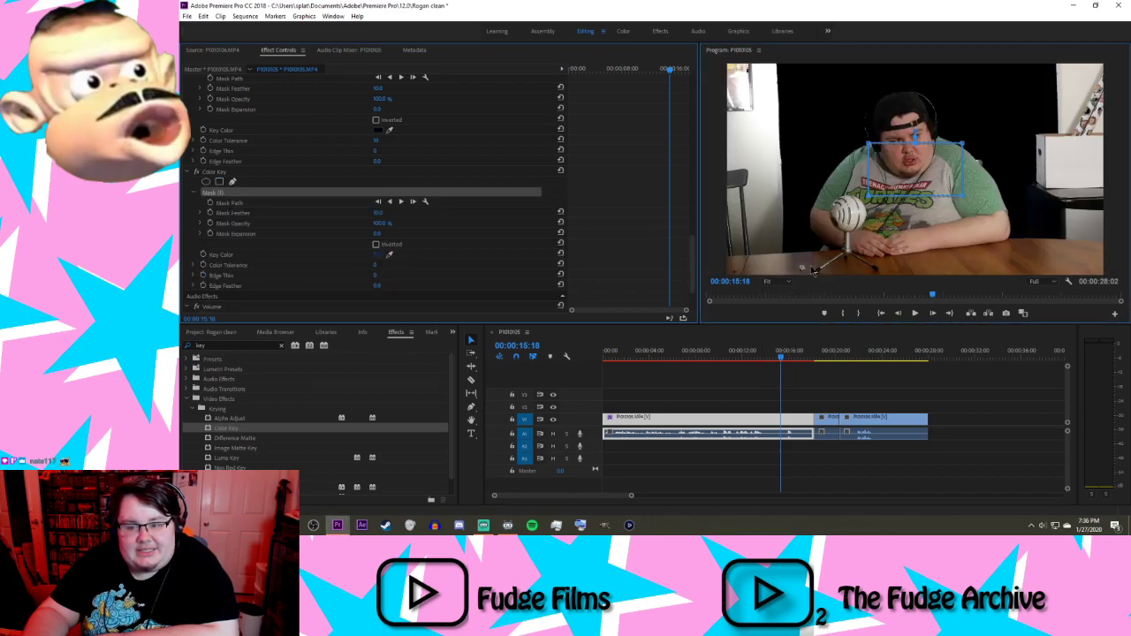
pyautogui.moveTo(900, 175); pyautogui.dragTo(797, 212)
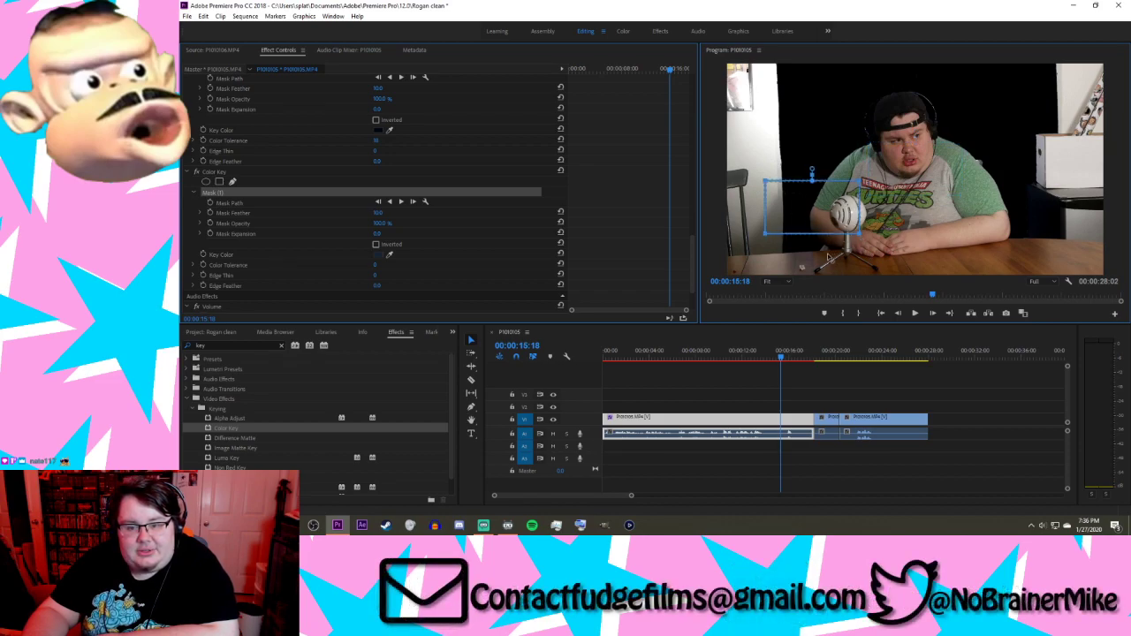
pyautogui.moveTo(829, 256); pyautogui.dragTo(829, 256)
pyautogui.moveTo(772, 232); pyautogui.dragTo(789, 258)
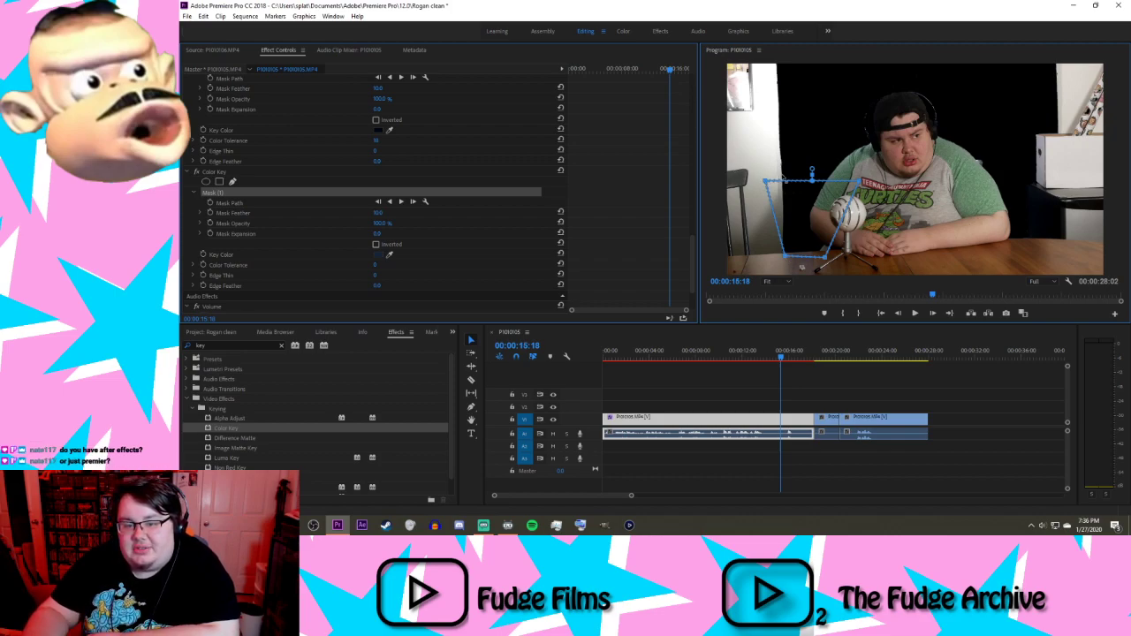
pyautogui.moveTo(781, 176); pyautogui.dragTo(785, 178)
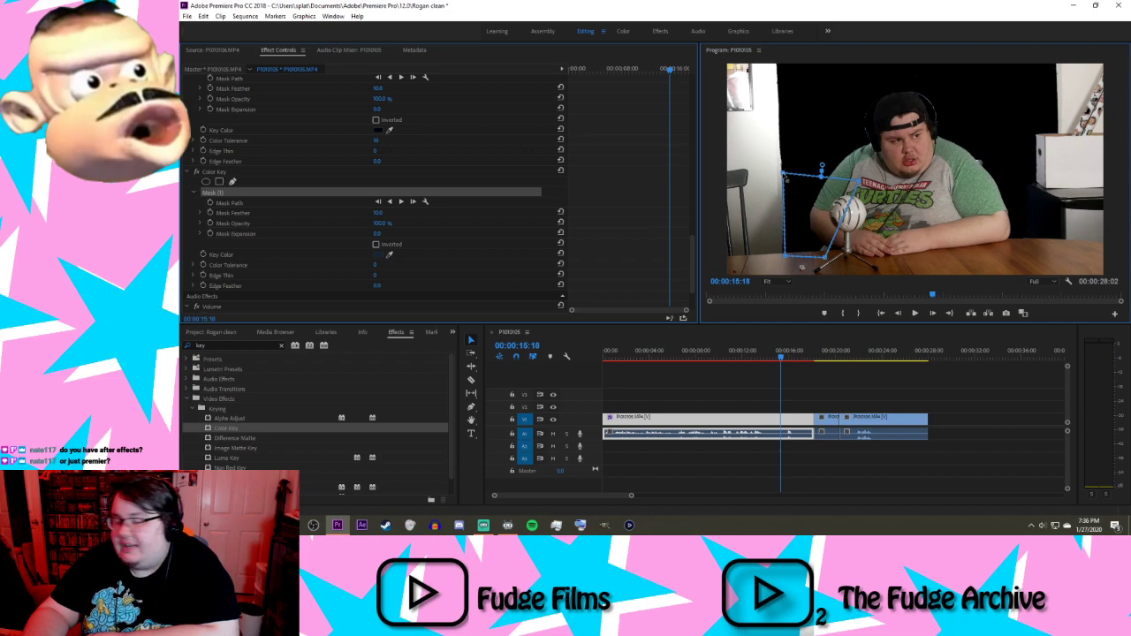
# Step: Nudge the mask's edge against the white wall and set the last Color Key's color tolerance to 27
pyautogui.click(768, 281)
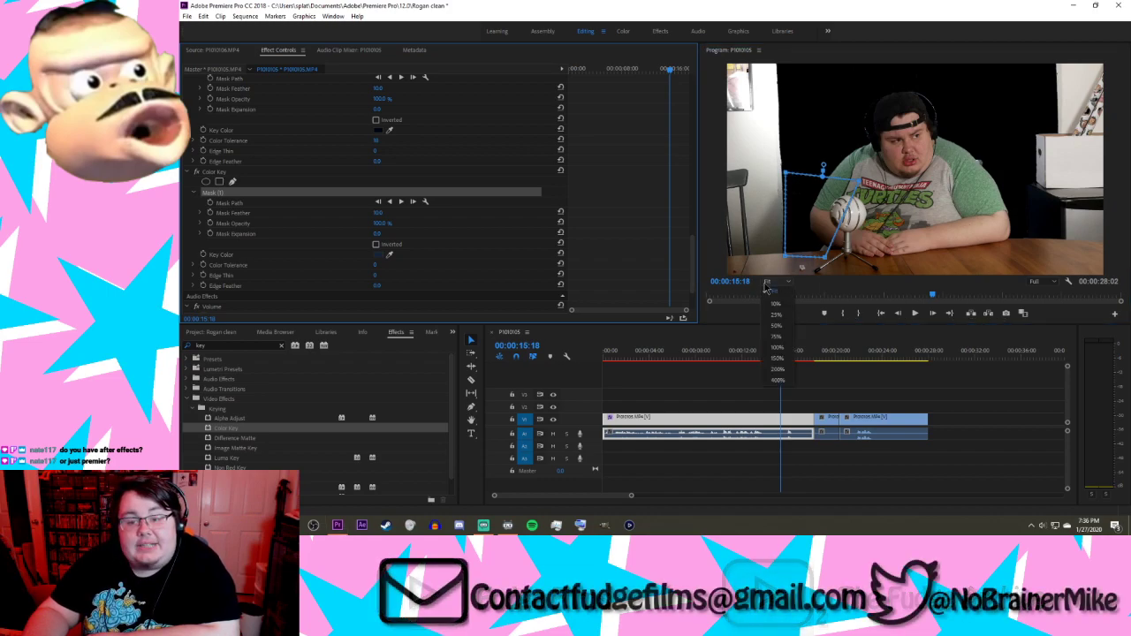
pyautogui.click(779, 359)
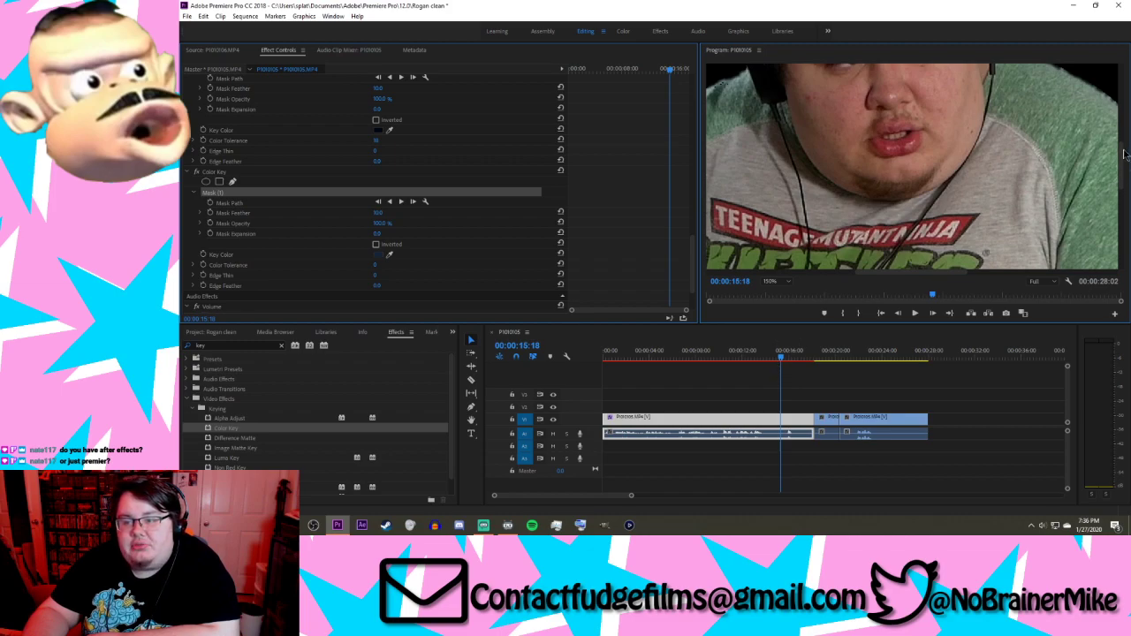
pyautogui.scroll(3, 1124, 155)
pyautogui.scroll(-5, 1121, 124)
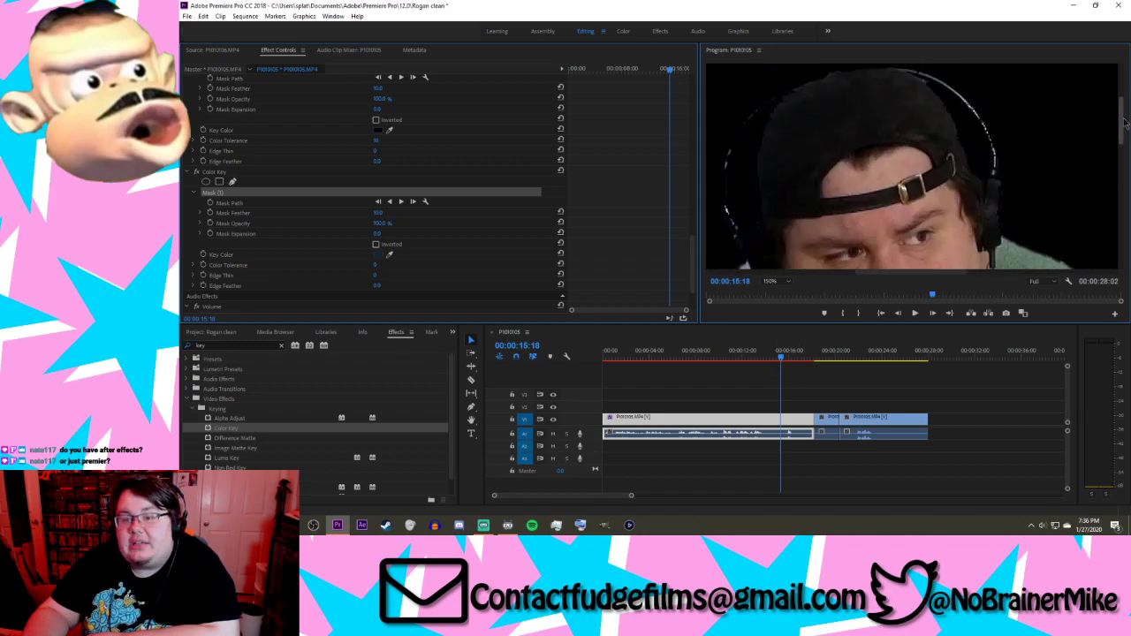
pyautogui.scroll(-2, 996, 252)
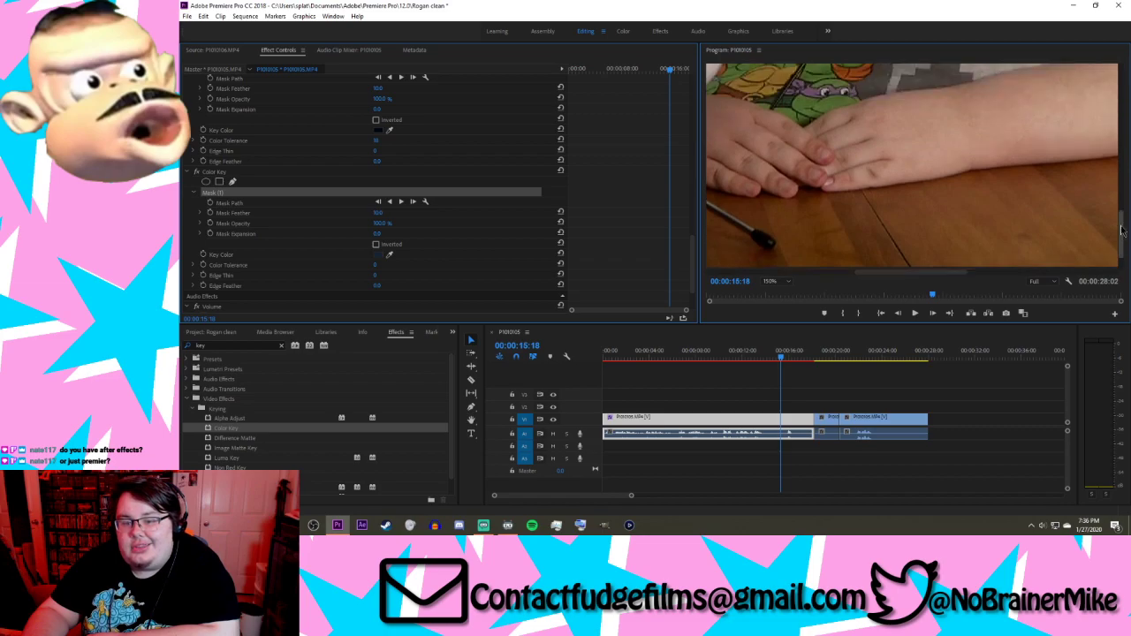
pyautogui.scroll(5, 995, 252)
pyautogui.moveTo(956, 275); pyautogui.dragTo(840, 279)
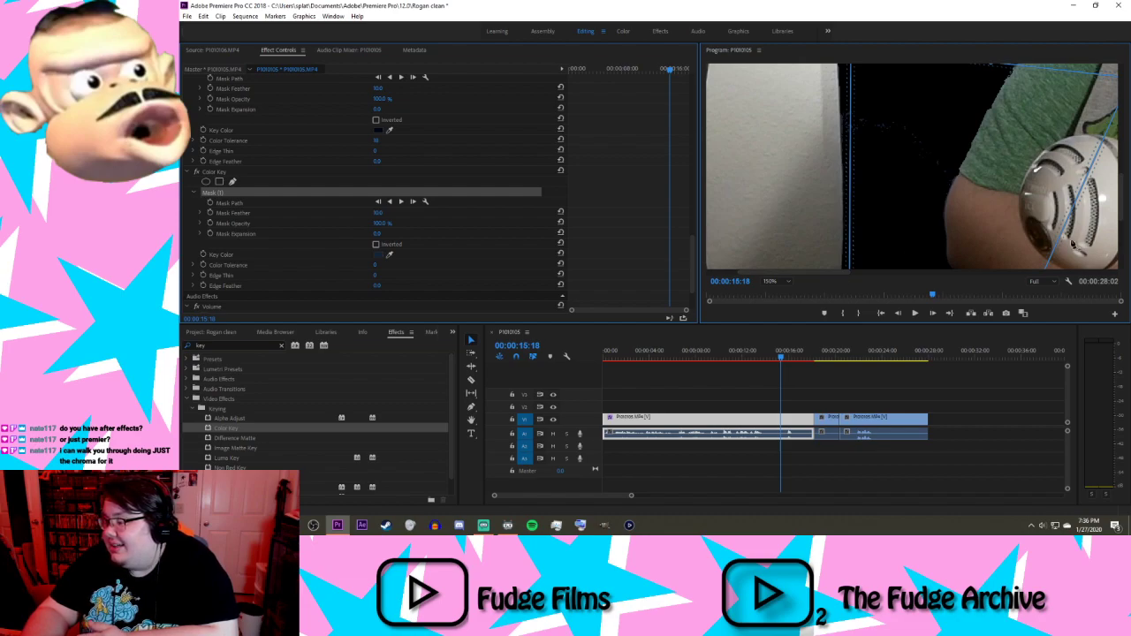
pyautogui.scroll(1, 1102, 170)
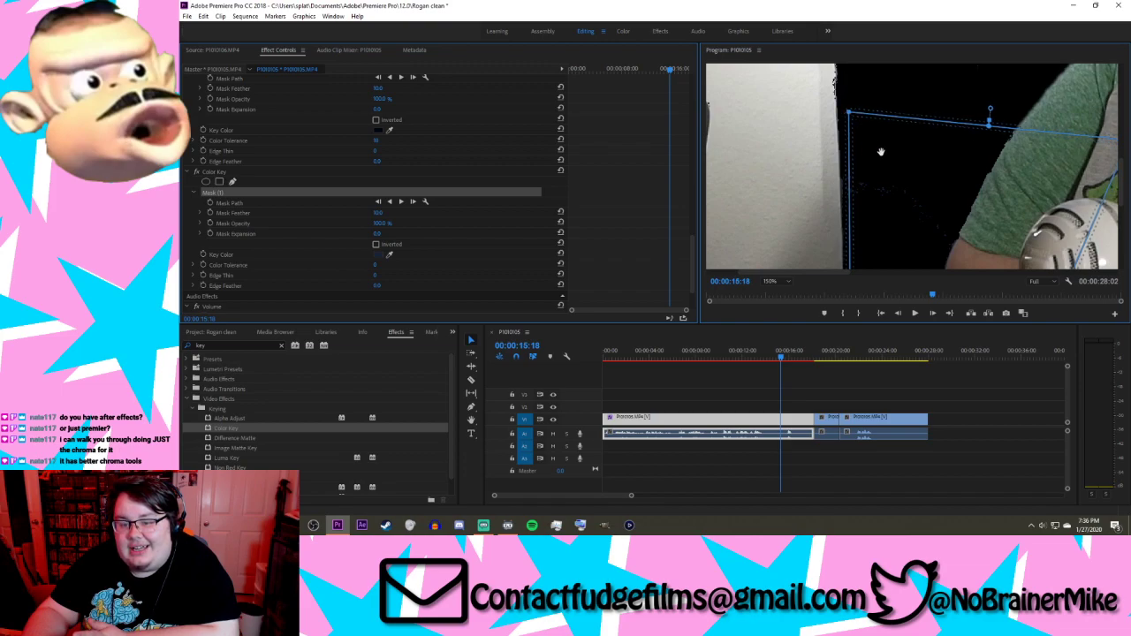
pyautogui.moveTo(906, 185); pyautogui.dragTo(905, 189)
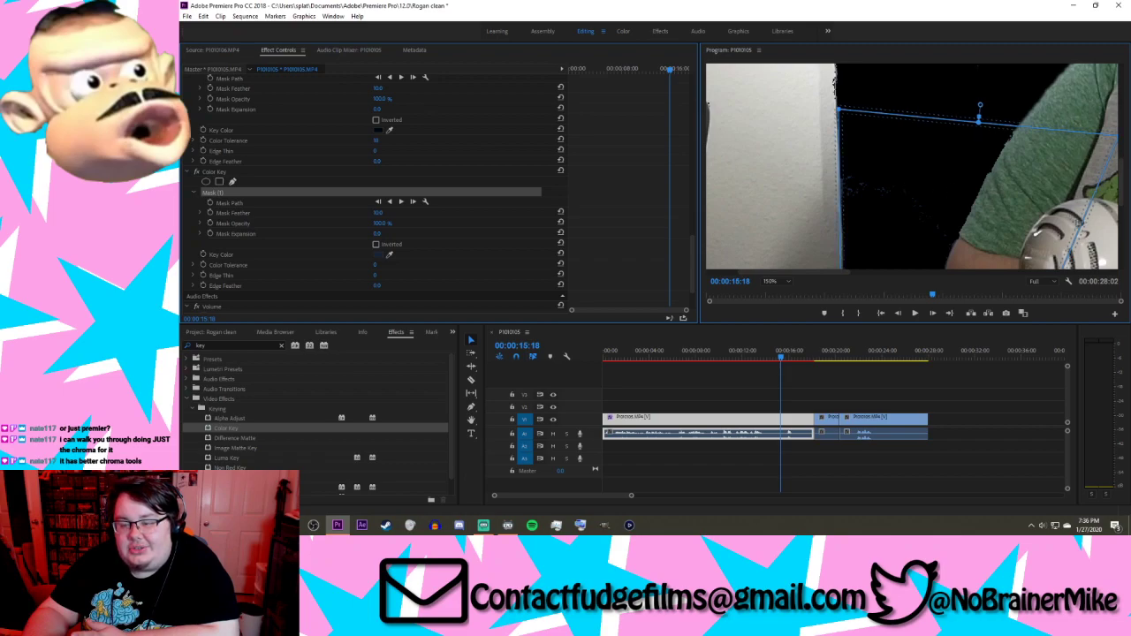
pyautogui.moveTo(1122, 177)
pyautogui.mouseDown()
pyautogui.moveTo(1122, 235)
pyautogui.moveTo(1126, 177)
pyautogui.mouseUp()
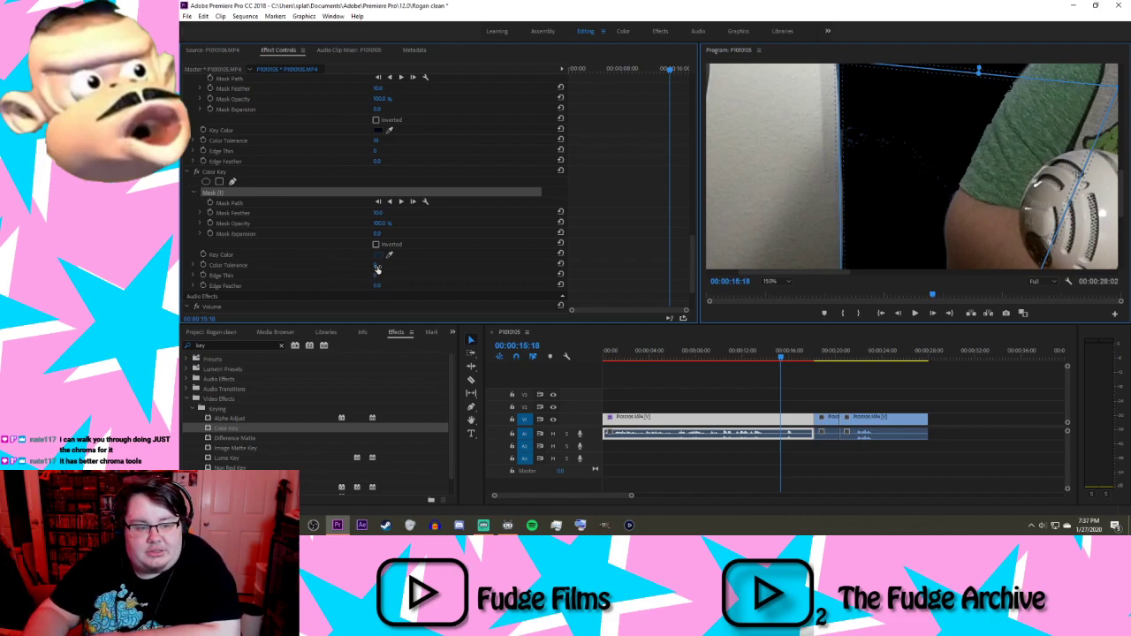
pyautogui.moveTo(376, 265); pyautogui.dragTo(389, 266)
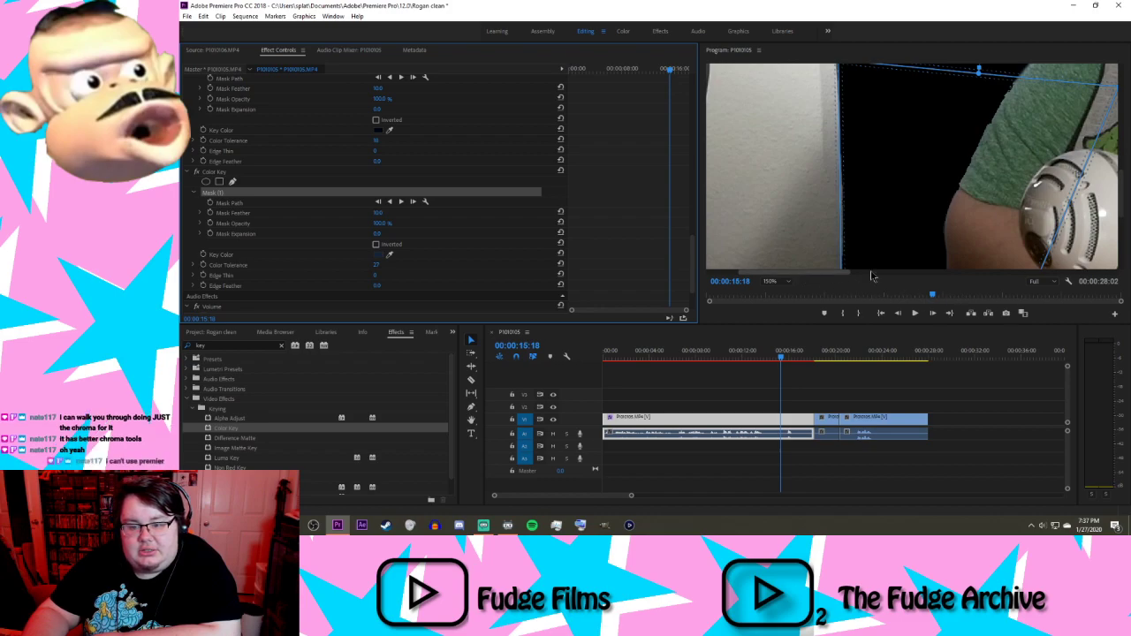
# Step: Apply another Color Key effect to the first clip and give it a rectangular mask
pyautogui.moveTo(1122, 202); pyautogui.dragTo(1110, 138)
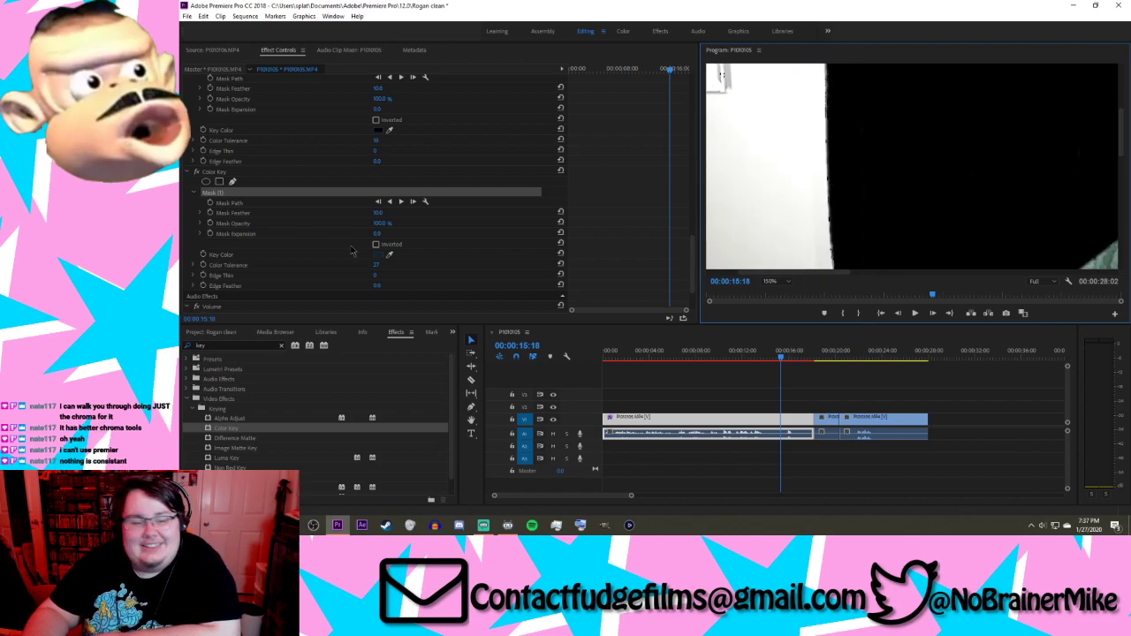
pyautogui.moveTo(228, 431); pyautogui.dragTo(746, 423)
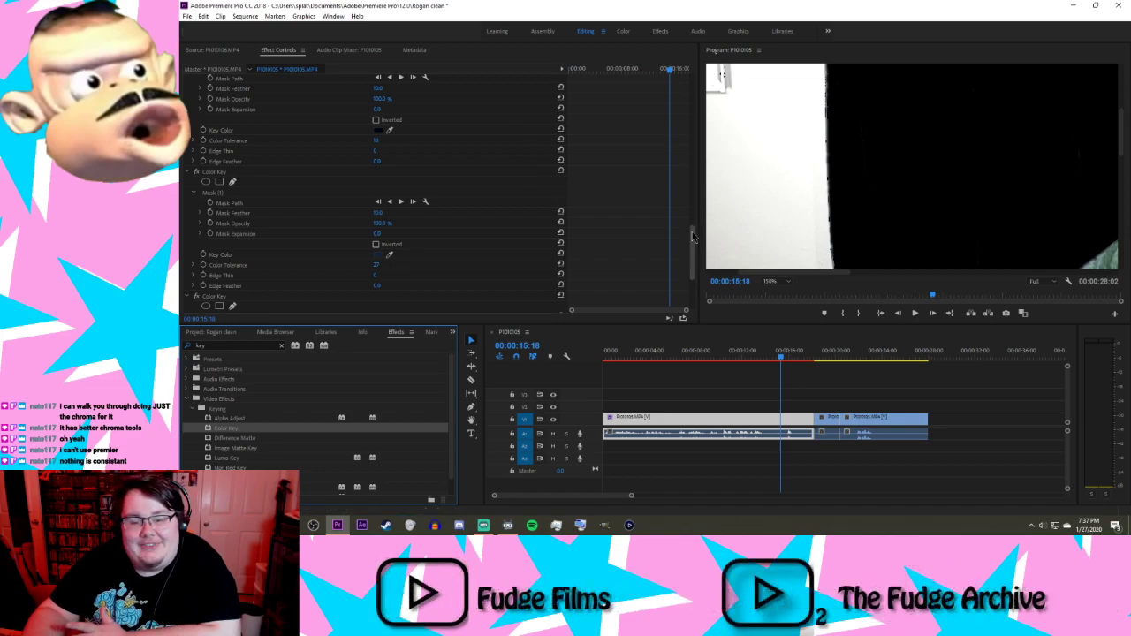
pyautogui.scroll(-3, 354, 204)
pyautogui.click(220, 181)
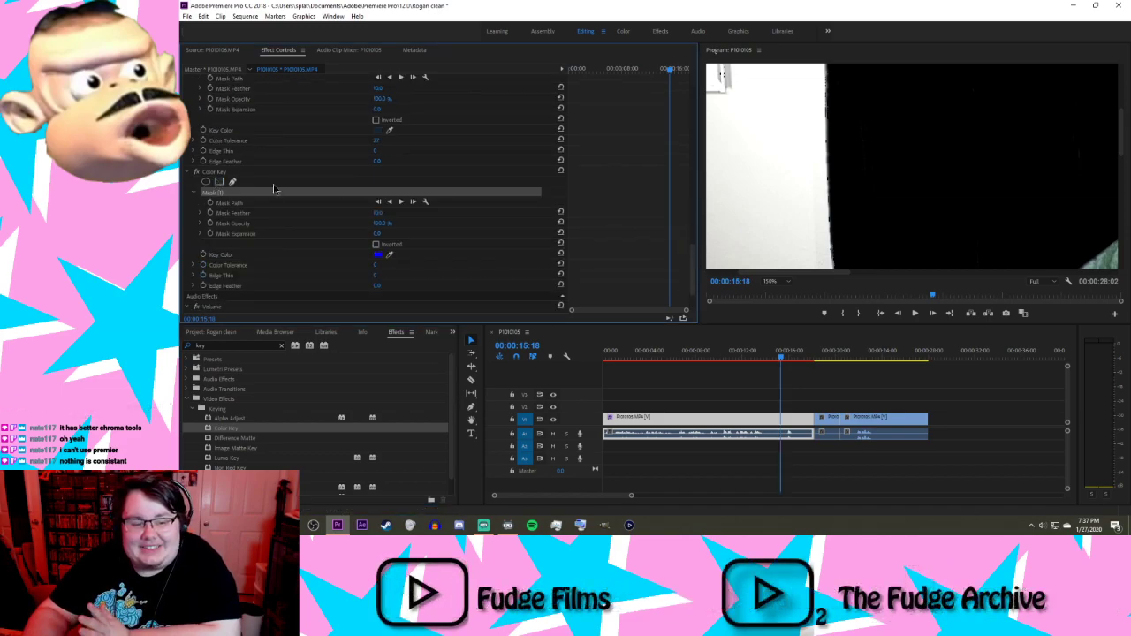
# Step: Move the new mask above the man's head and reshape its lower corners along the top of the cap
pyautogui.click(790, 283)
pyautogui.click(775, 291)
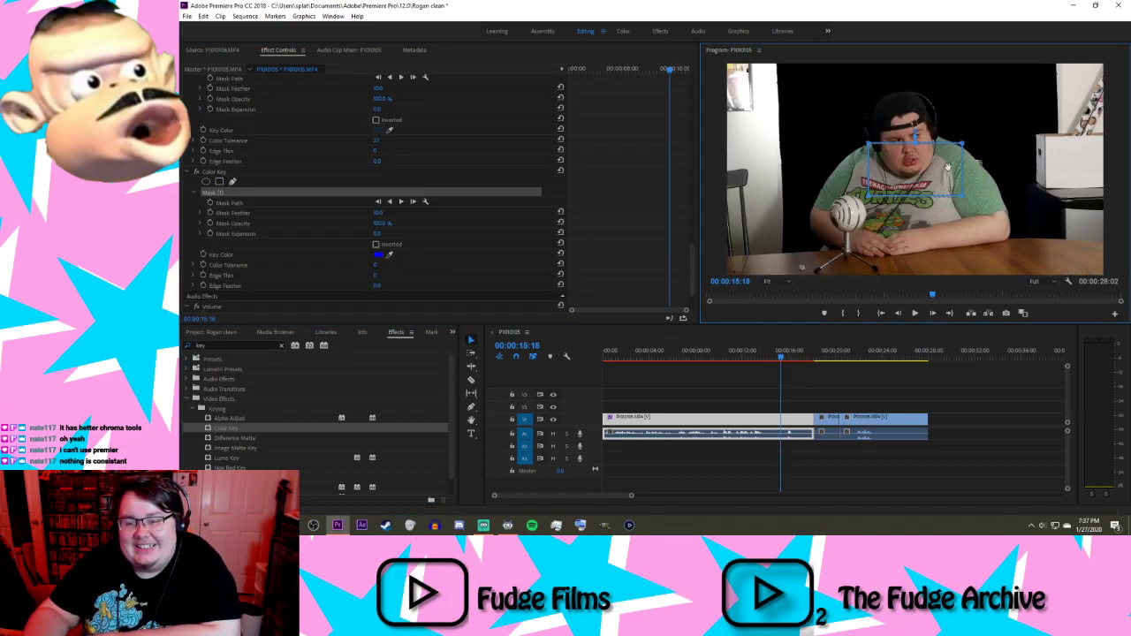
pyautogui.moveTo(831, 97); pyautogui.dragTo(913, 76)
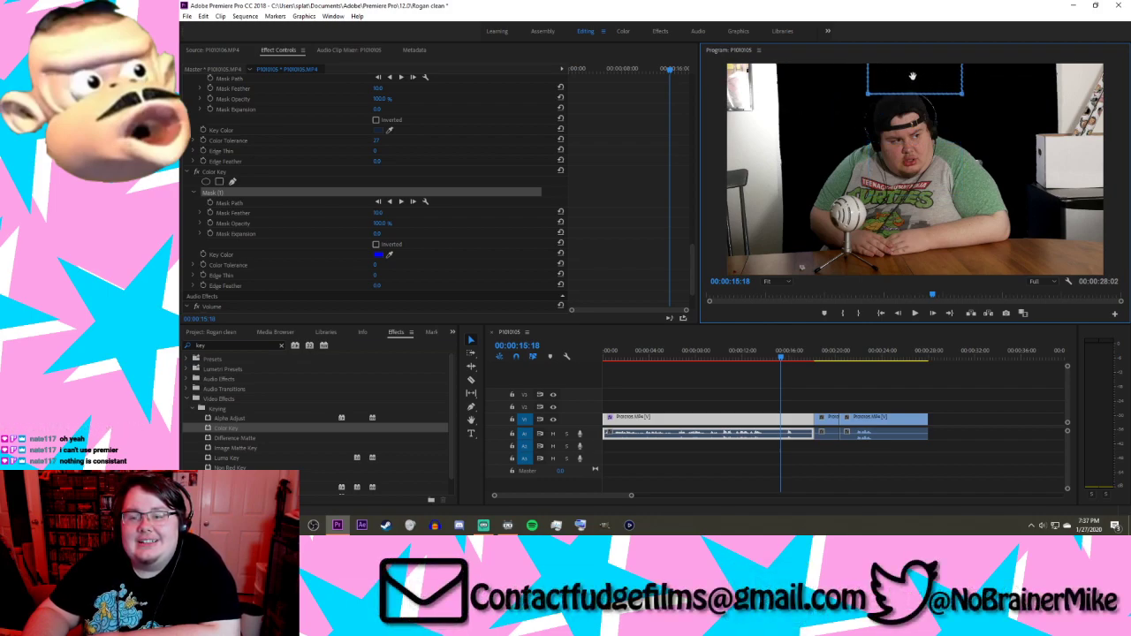
pyautogui.click(782, 283)
pyautogui.click(781, 349)
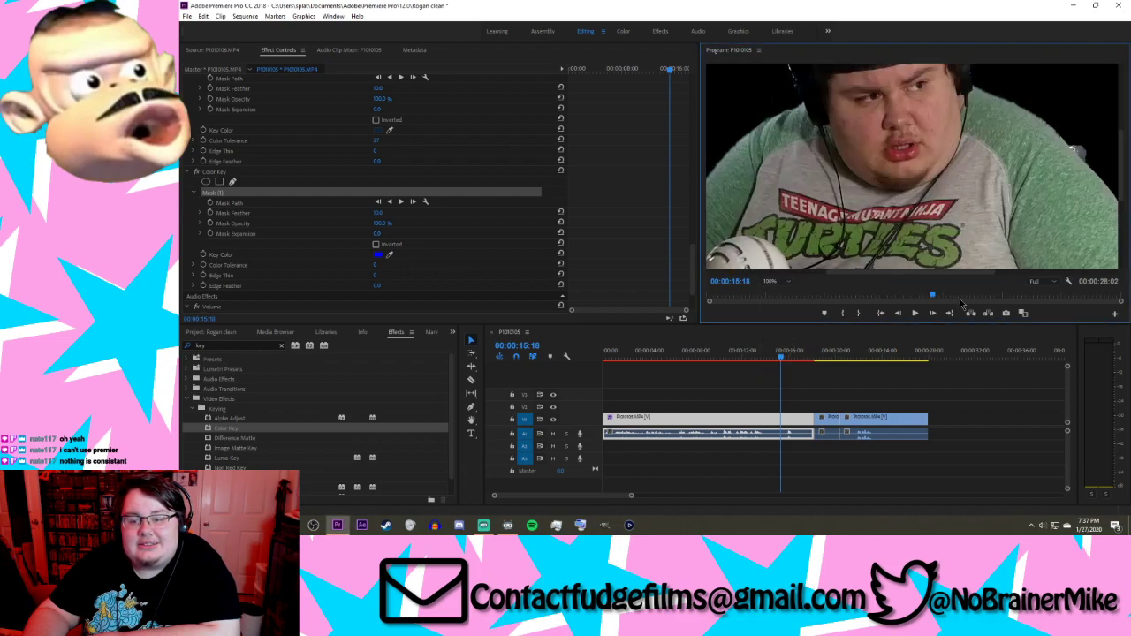
pyautogui.moveTo(1117, 161); pyautogui.dragTo(1117, 76)
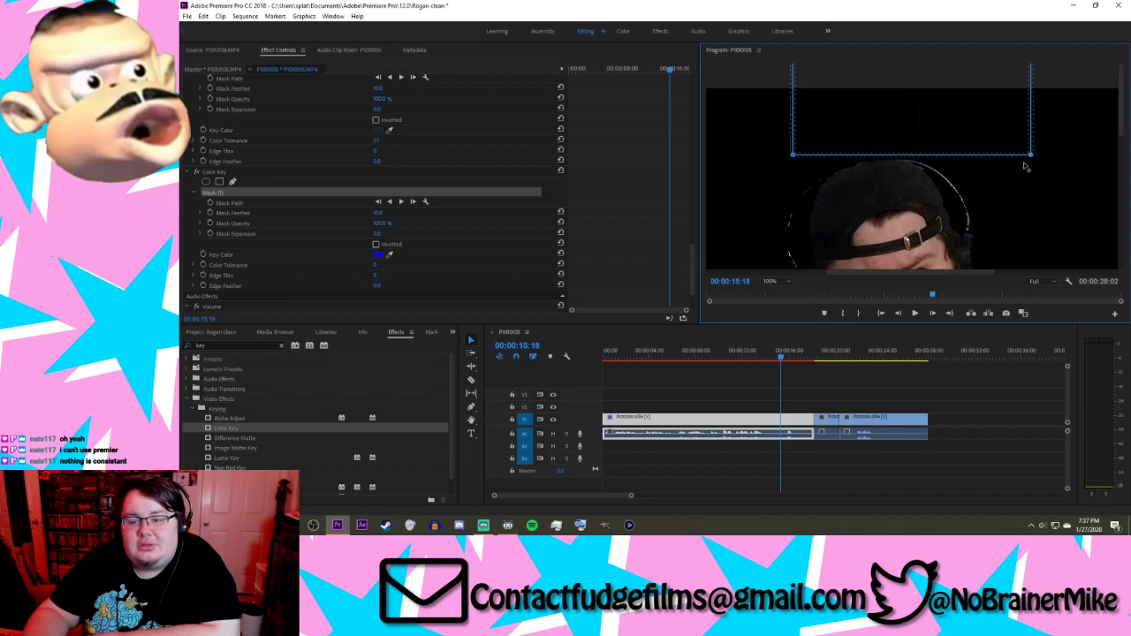
pyautogui.moveTo(1029, 157); pyautogui.dragTo(931, 164)
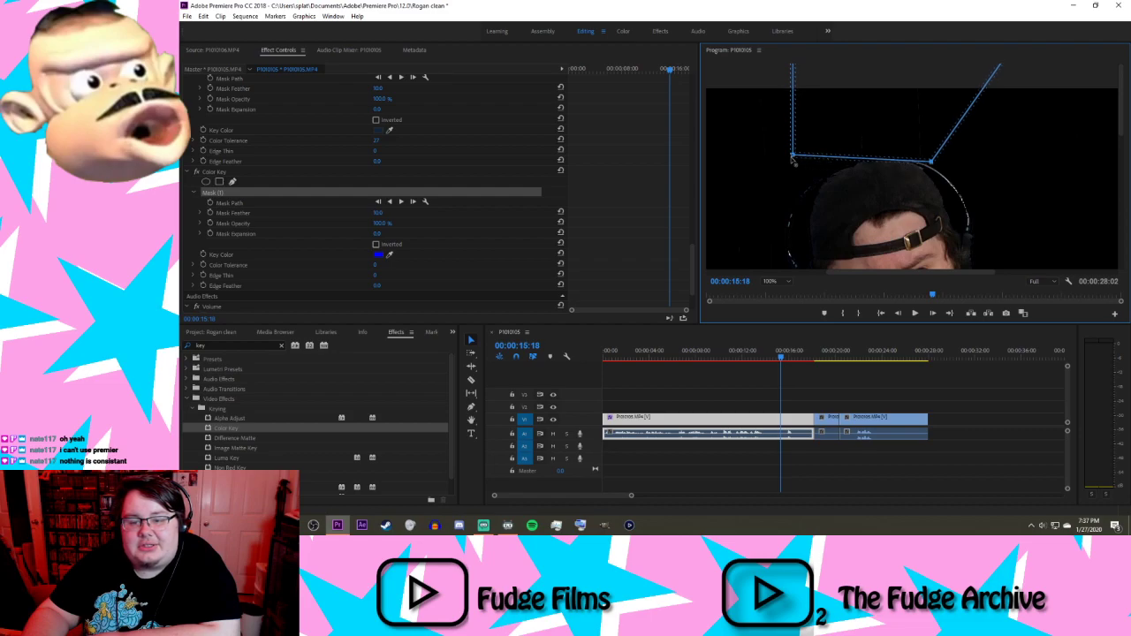
pyautogui.moveTo(793, 157); pyautogui.dragTo(707, 175)
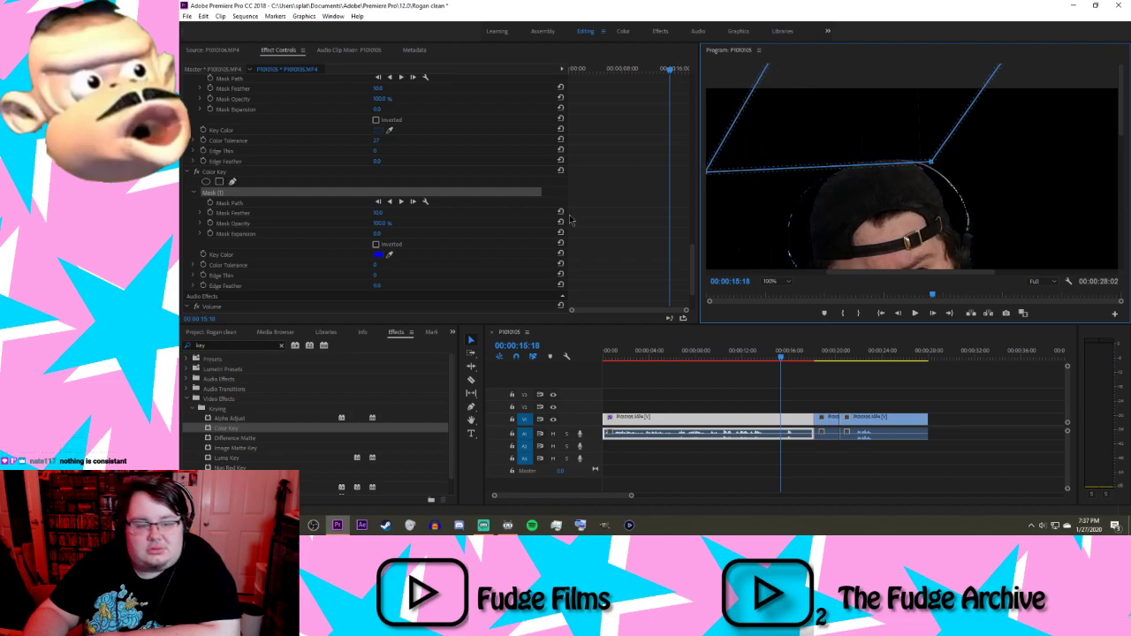
# Step: Sample the dark background above the man's cap as the last Color Key's key color and raise its color tolerance
pyautogui.click(778, 282)
pyautogui.click(779, 371)
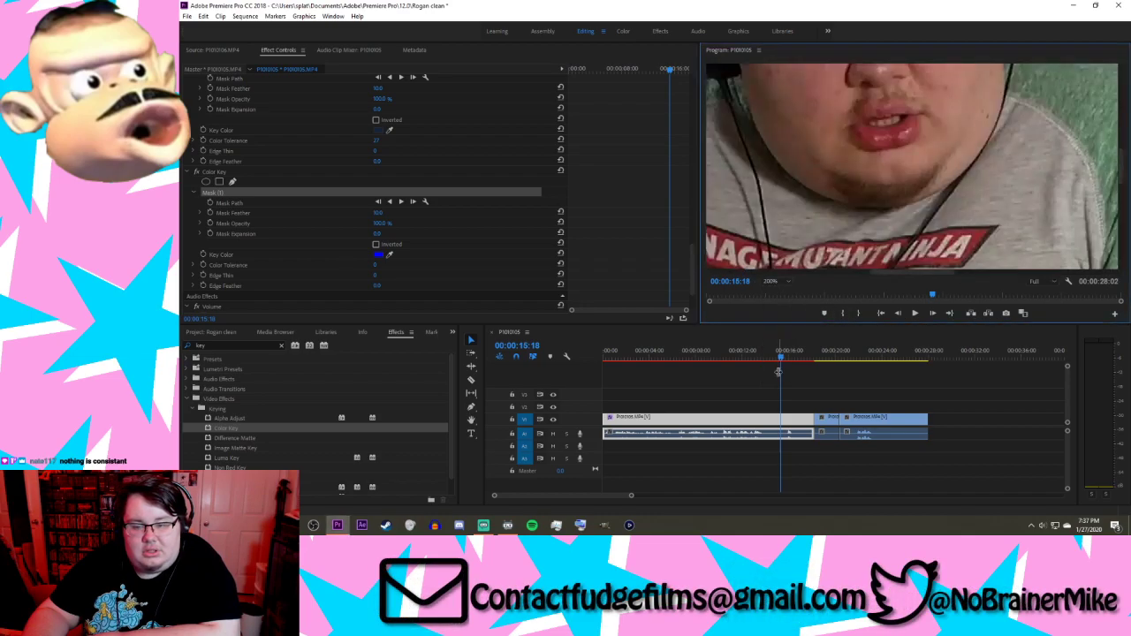
pyautogui.moveTo(1123, 188); pyautogui.dragTo(1111, 104)
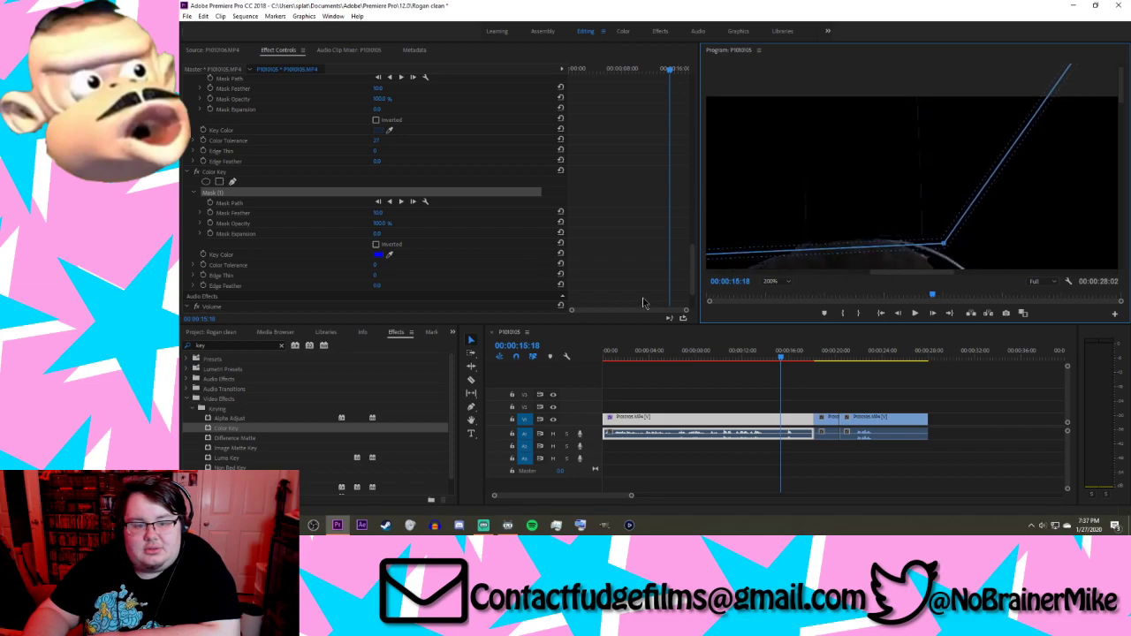
pyautogui.click(771, 281)
pyautogui.click(780, 299)
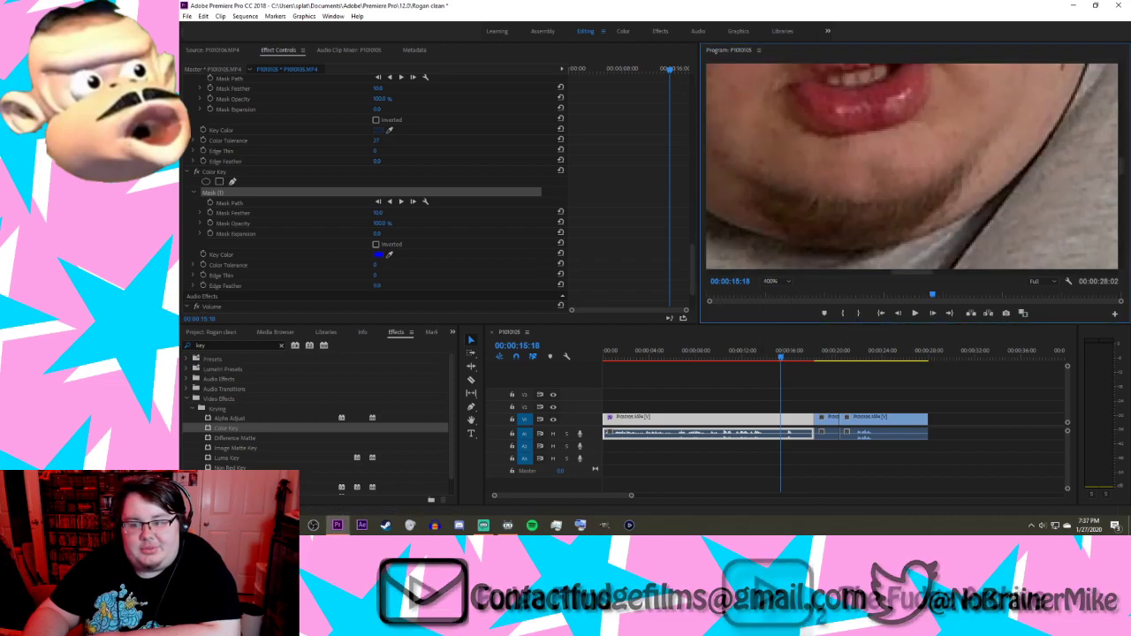
pyautogui.moveTo(1121, 166); pyautogui.dragTo(1125, 99)
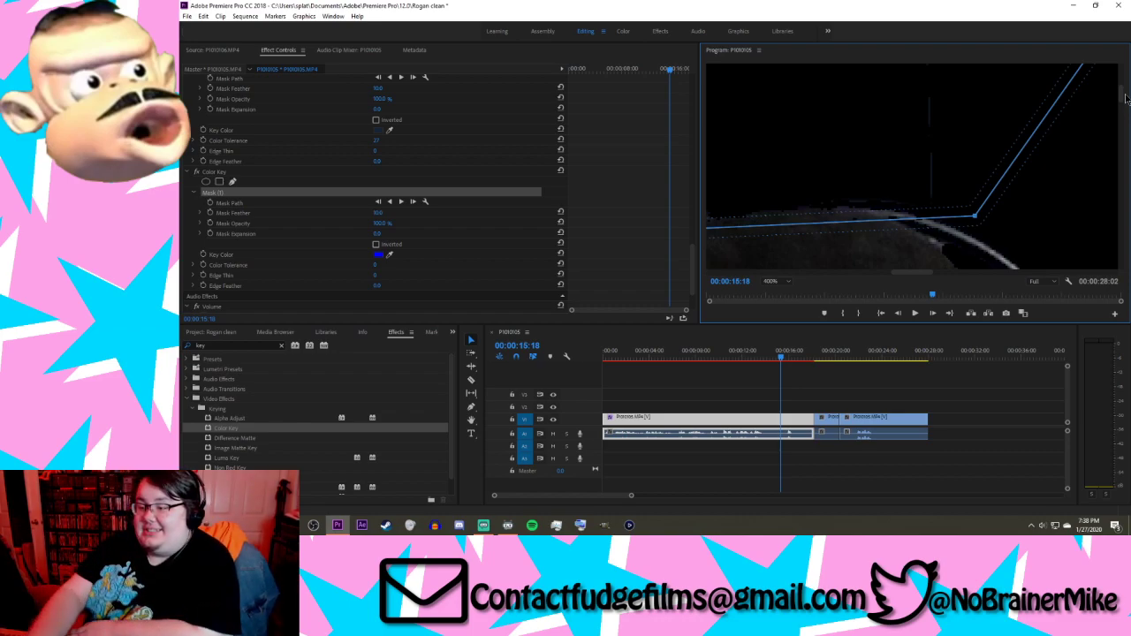
pyautogui.click(390, 255)
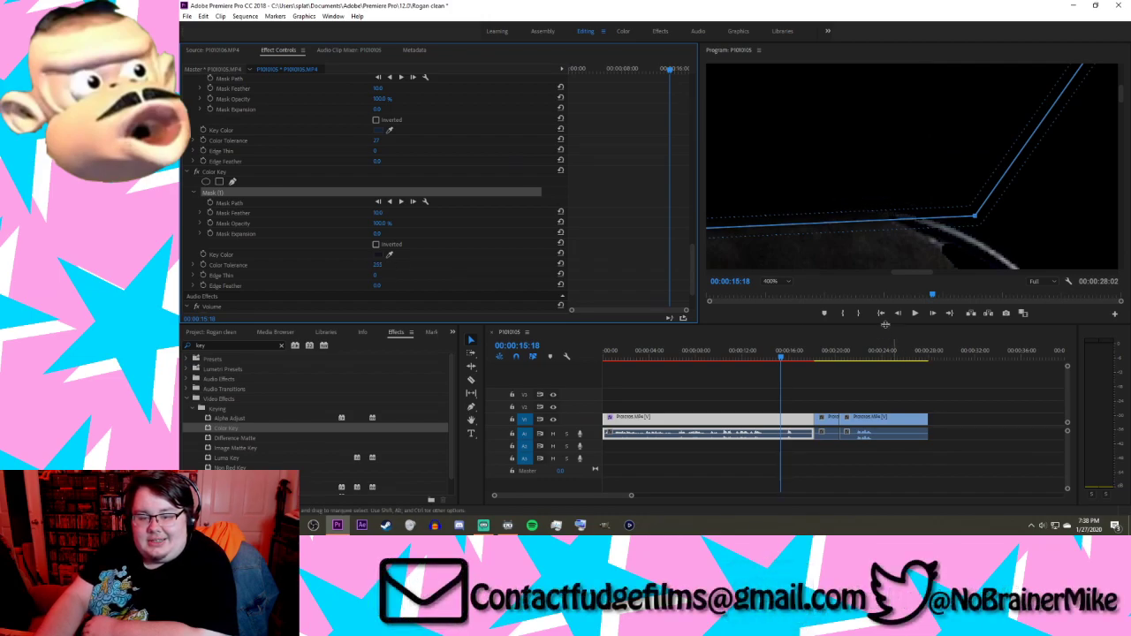
# Step: Inspect the keyed area and mask edges around the man's cap and headphones at Fit and 100% zoom
pyautogui.moveTo(915, 279); pyautogui.dragTo(830, 283)
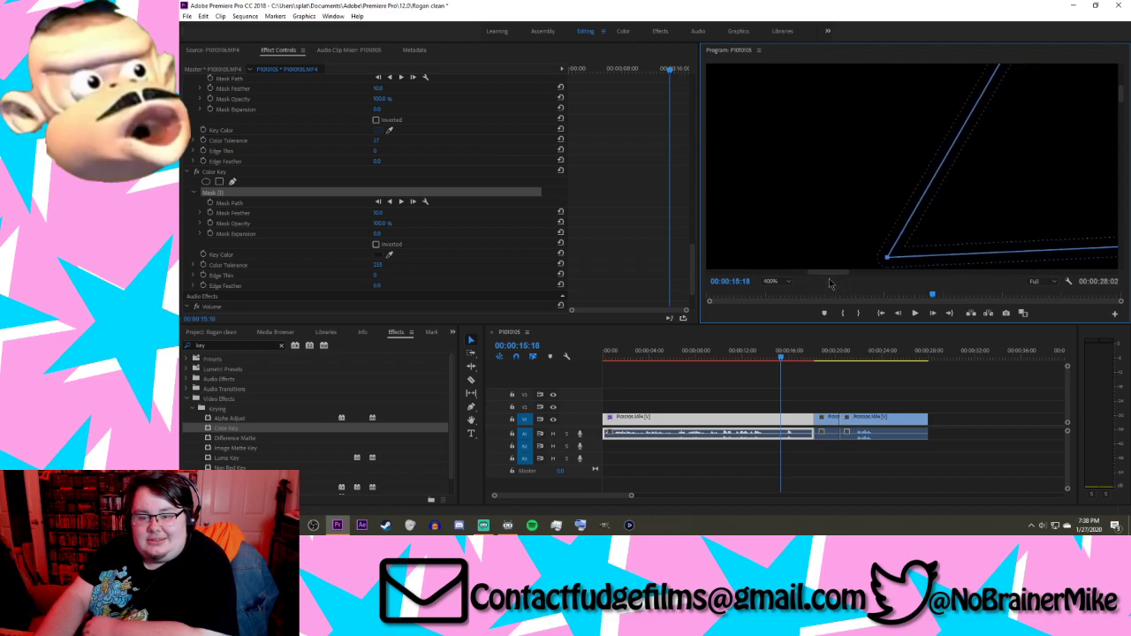
pyautogui.click(771, 283)
pyautogui.click(775, 294)
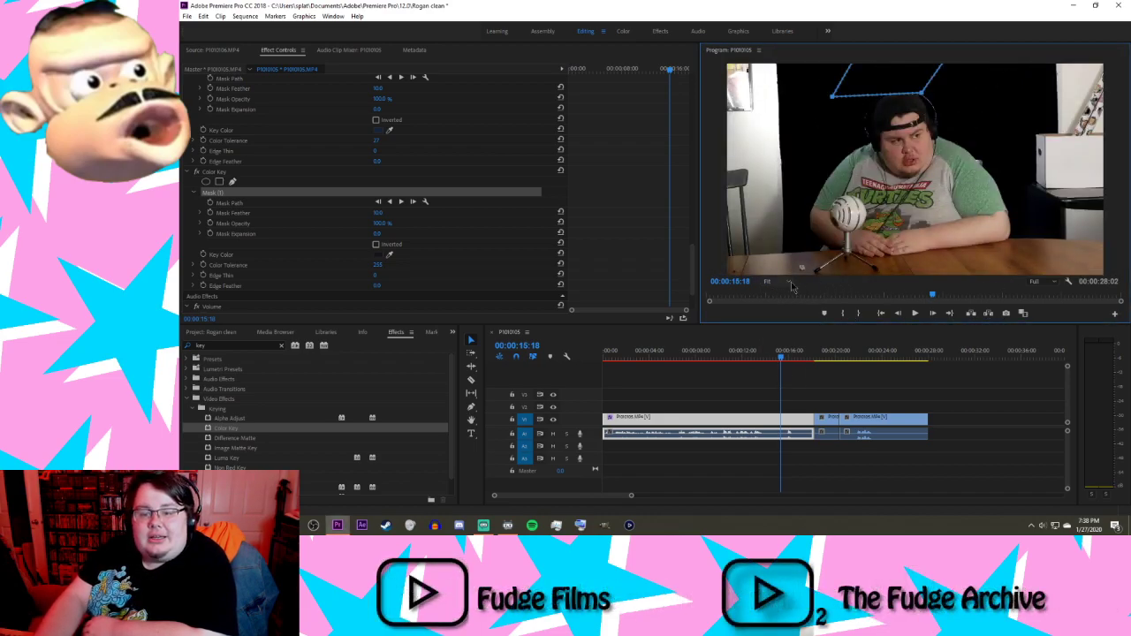
pyautogui.click(791, 283)
pyautogui.click(778, 347)
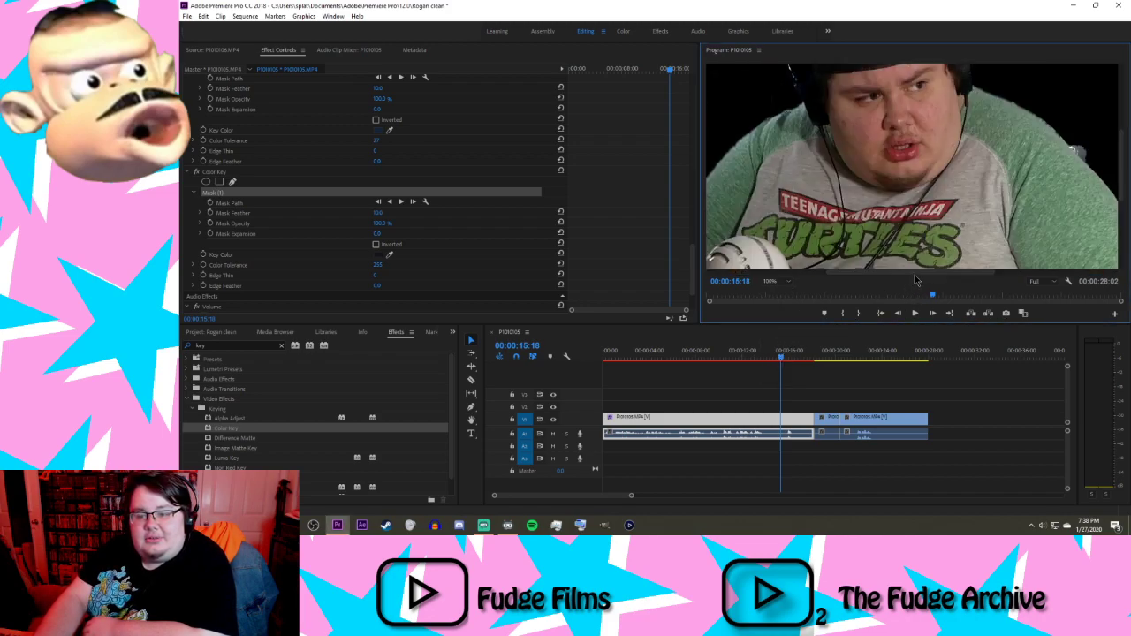
pyautogui.moveTo(916, 280); pyautogui.dragTo(870, 294)
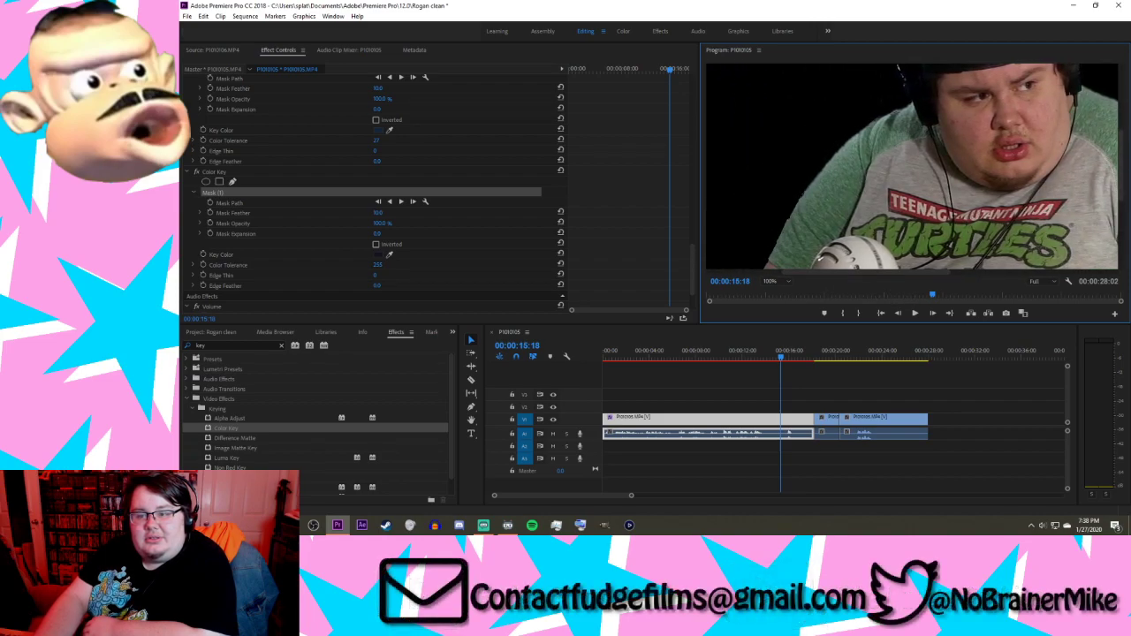
pyautogui.moveTo(1125, 186); pyautogui.dragTo(1124, 152)
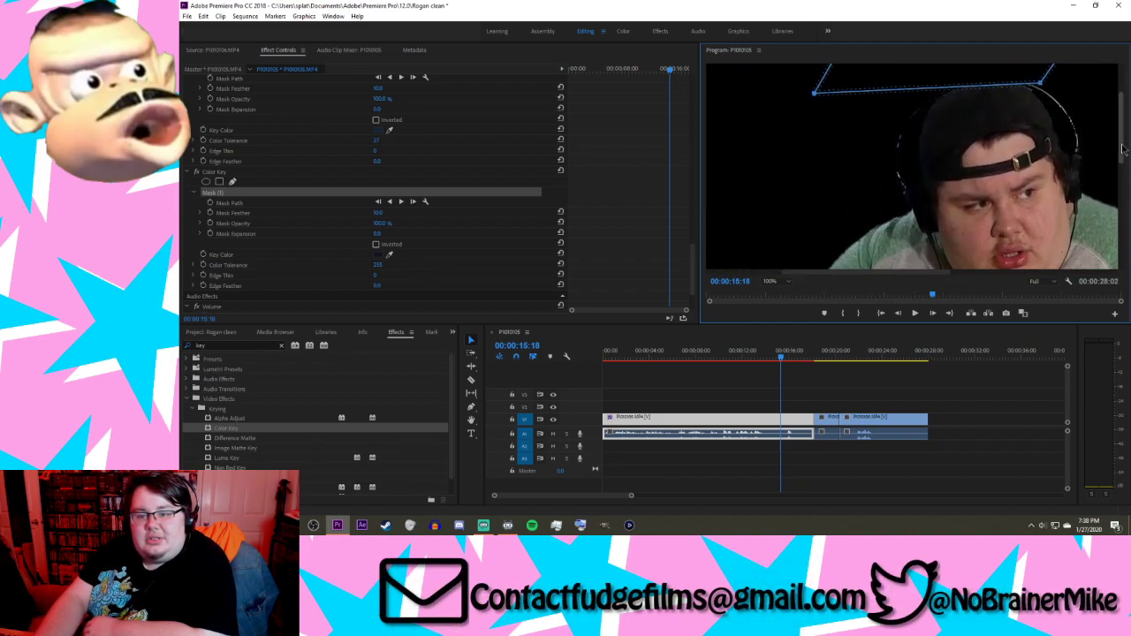
# Step: Show the project's media, then switch to the web browser and search Google Images for "brick wall"
pyautogui.click(212, 332)
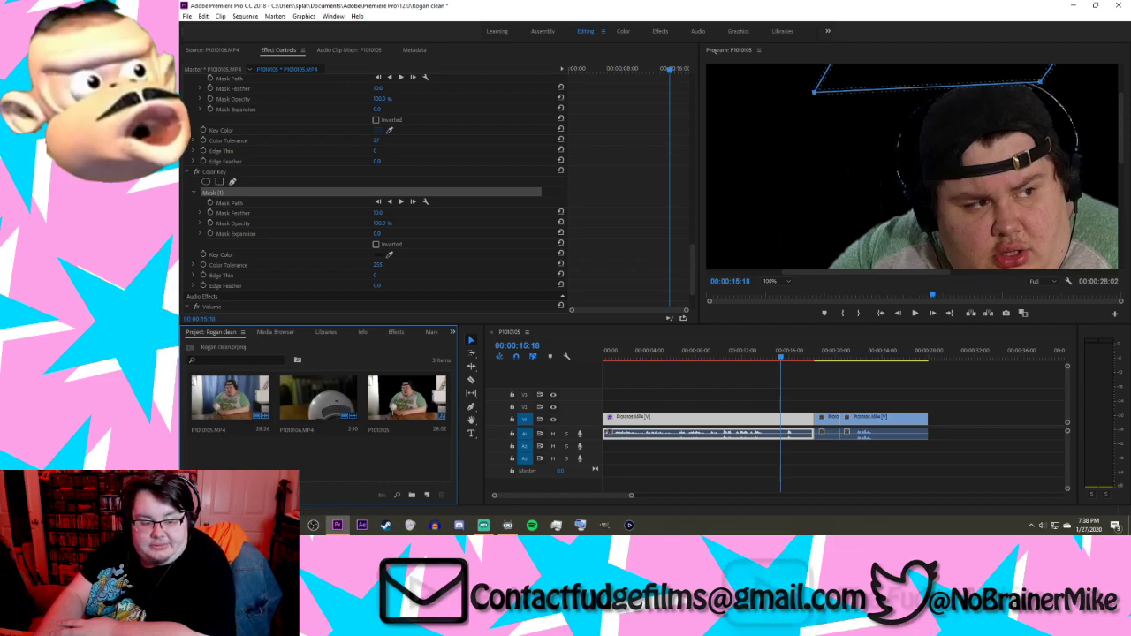
pyautogui.hotkey('alt', 'Tab')
pyautogui.click(433, 8)
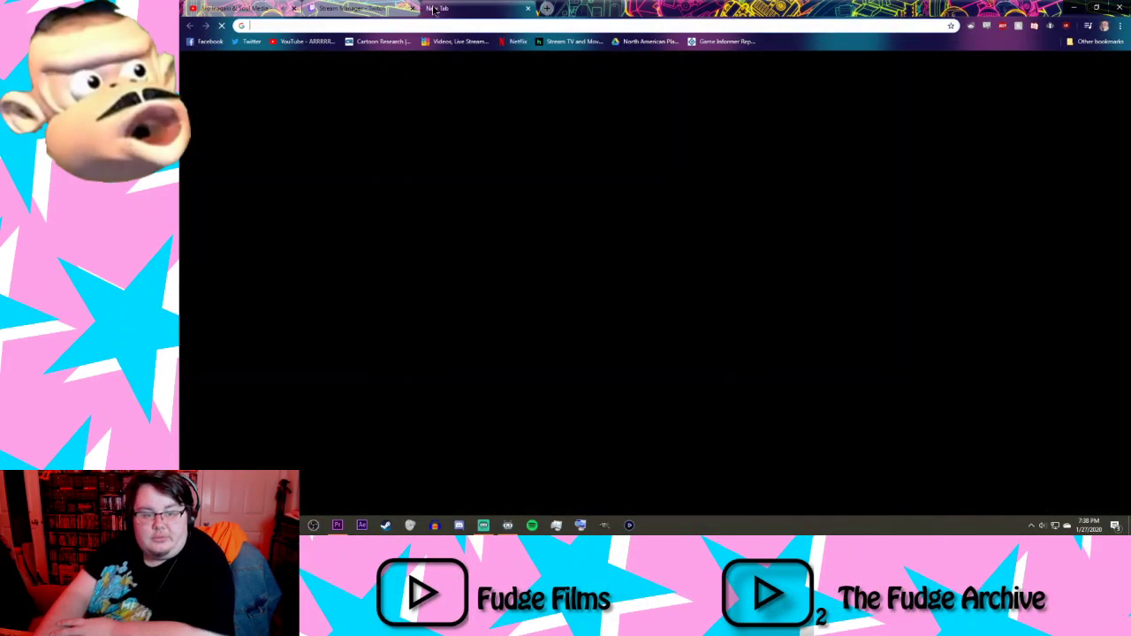
pyautogui.write('brick')
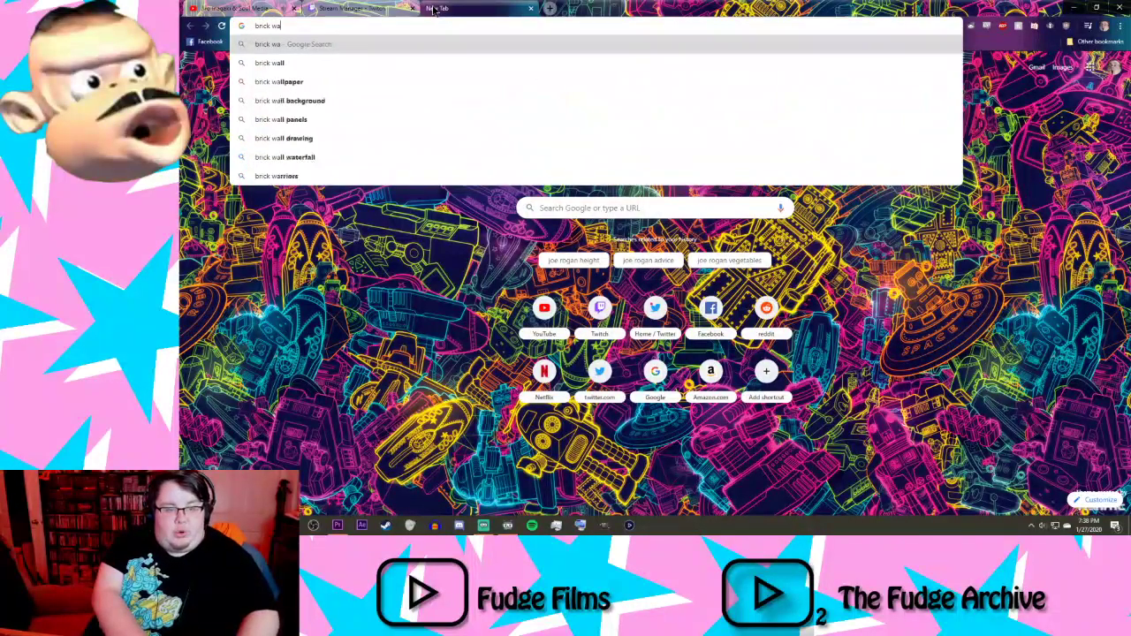
pyautogui.write(' wa')
pyautogui.click(315, 63)
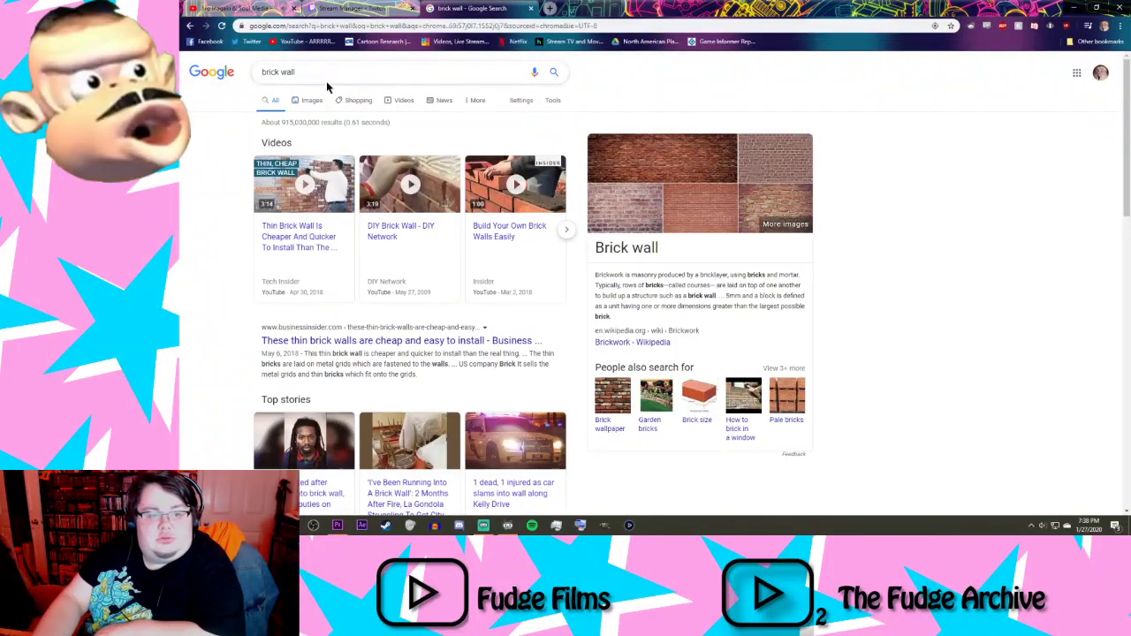
pyautogui.click(309, 101)
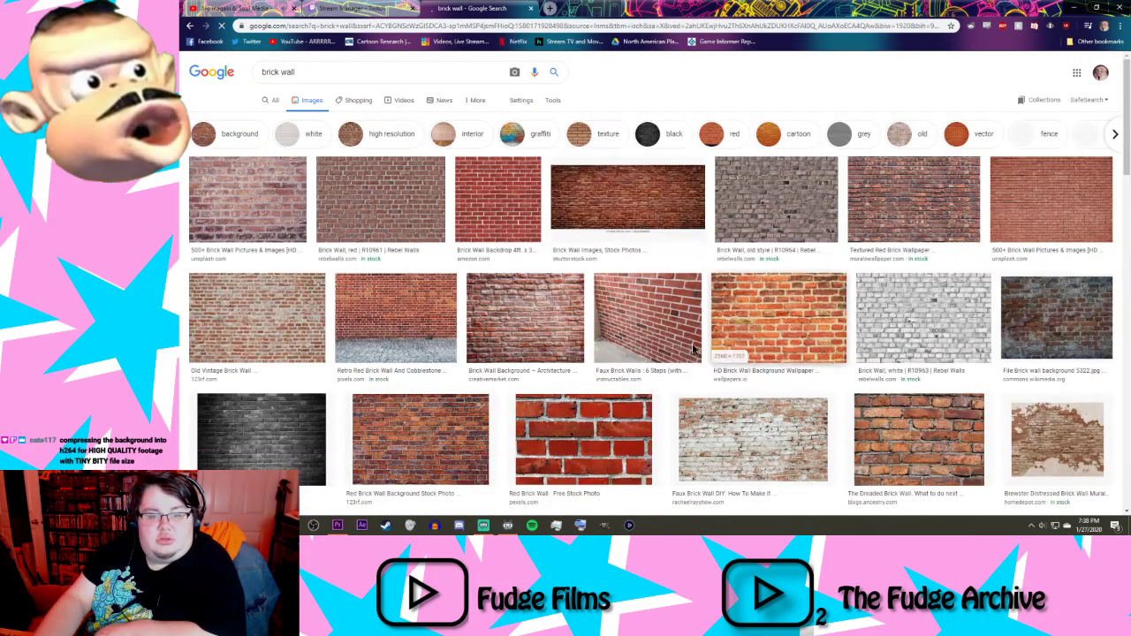
# Step: Search Google Images for "joe rogan studio" instead
pyautogui.doubleClick(367, 71)
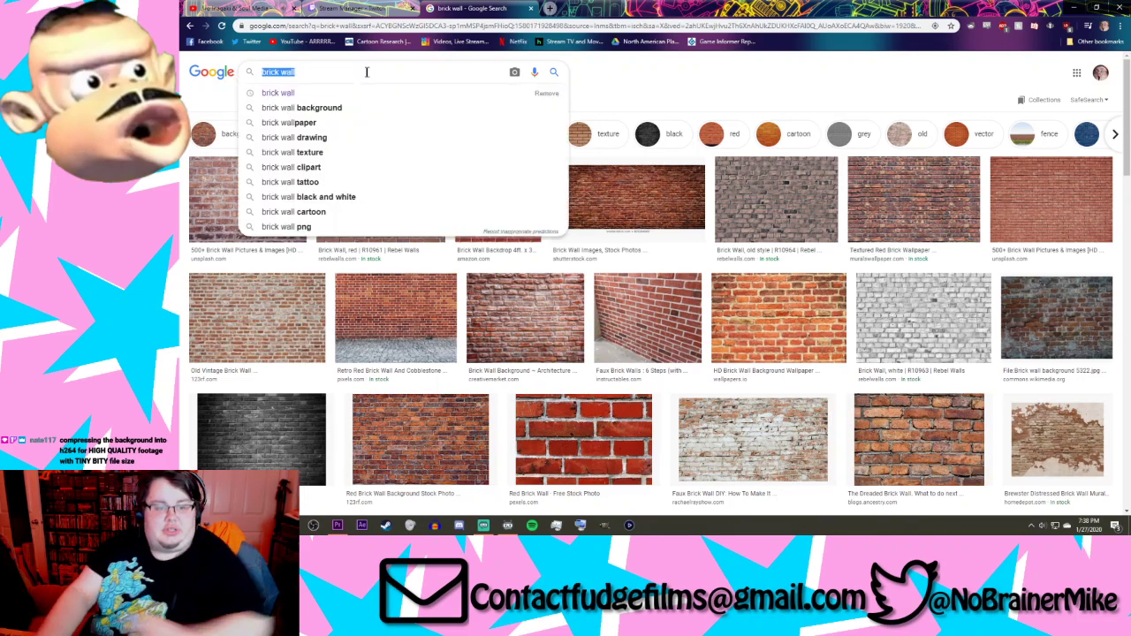
pyautogui.write('joe rogan st')
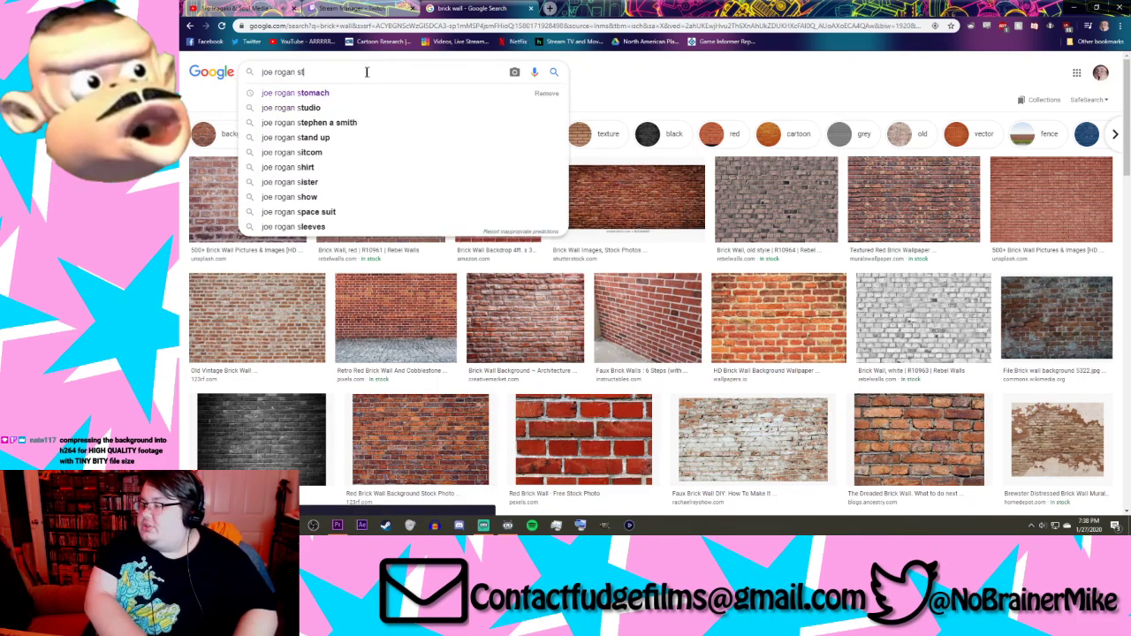
pyautogui.write('uydio')
pyautogui.press('Return')
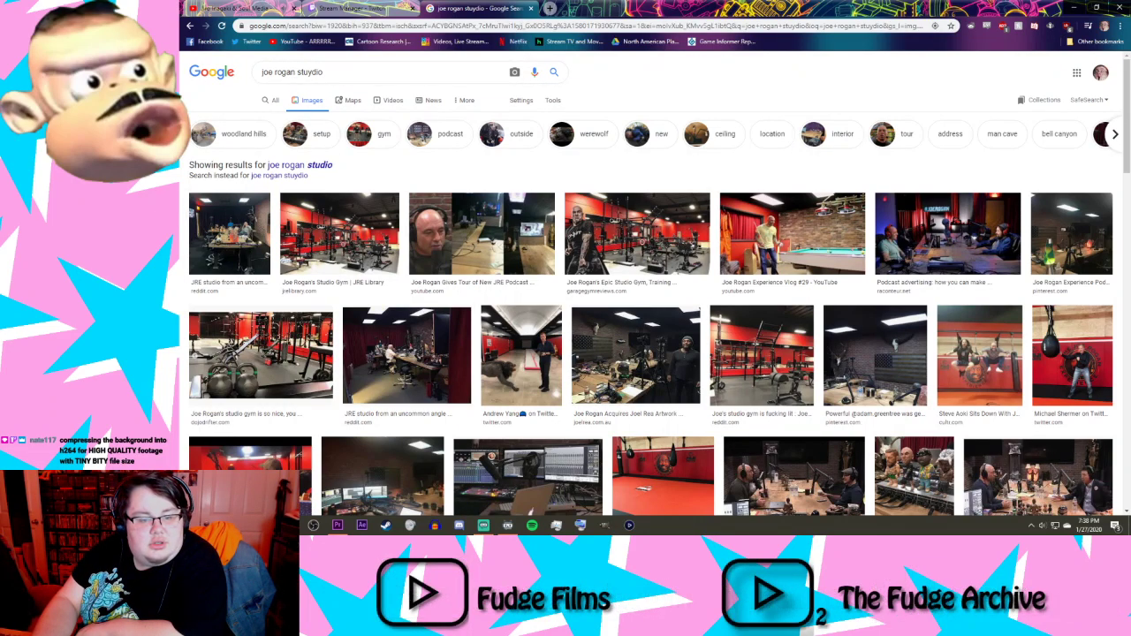
pyautogui.scroll(-1, 327, 169)
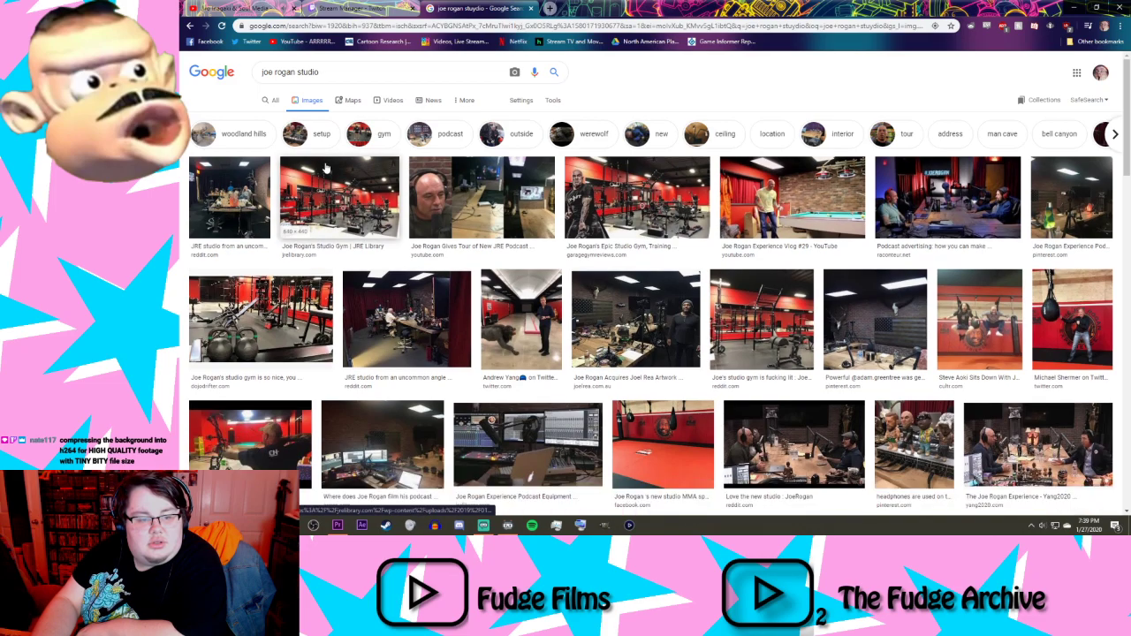
# Step: Preview the Reddit photo of the JRE studio from an uncommon angle and open the image in a separate tab
pyautogui.click(255, 205)
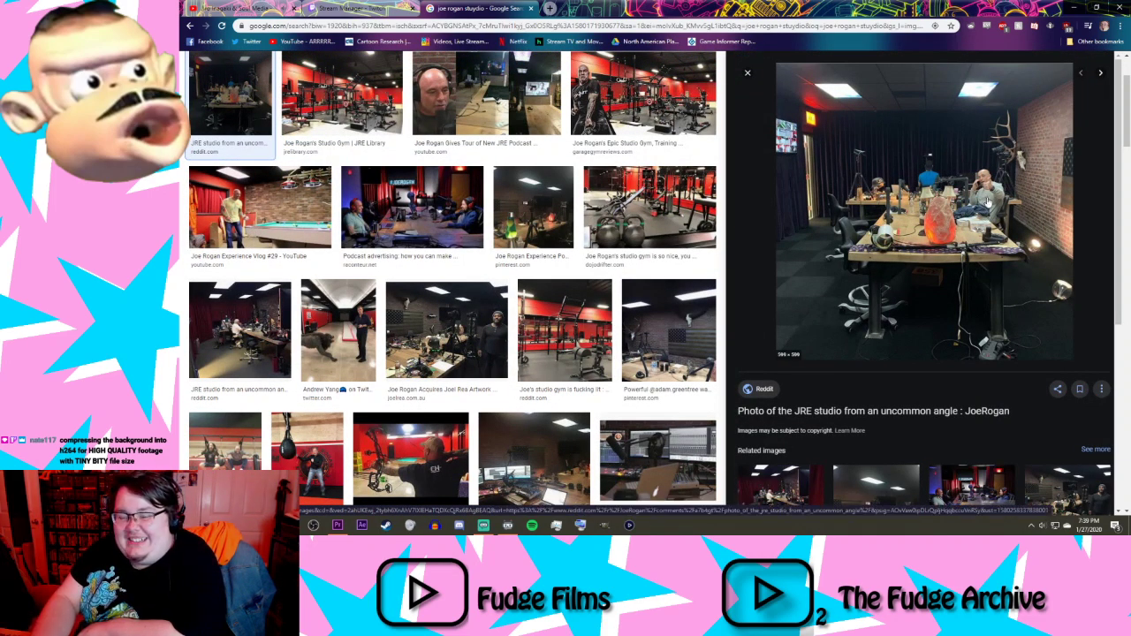
pyautogui.click(988, 203)
pyautogui.click(651, 9)
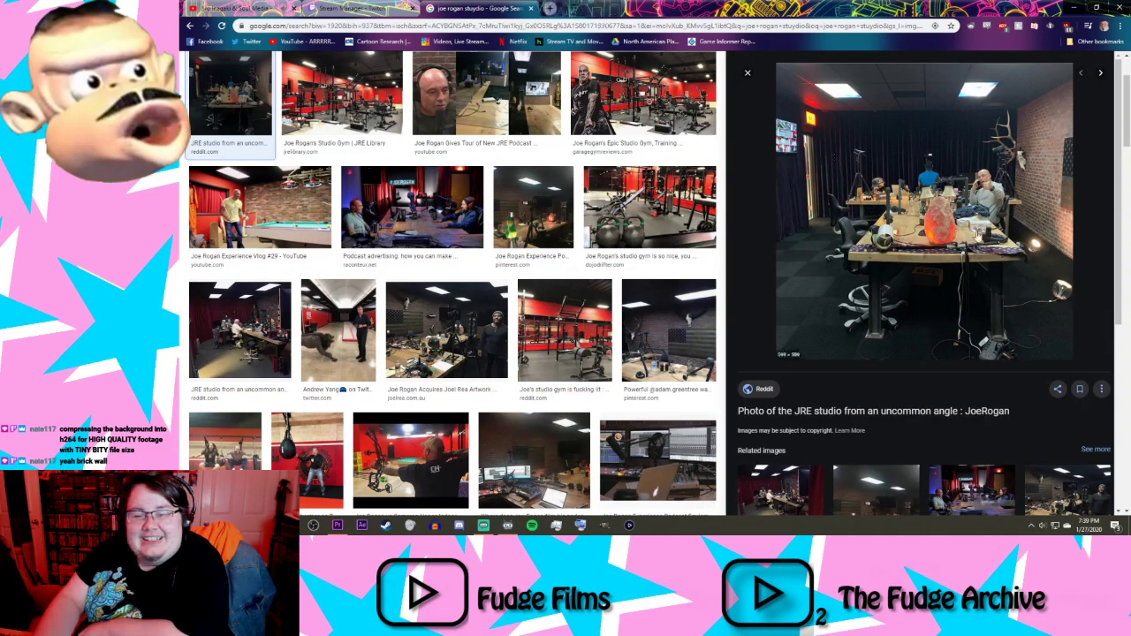
pyautogui.rightClick(969, 228)
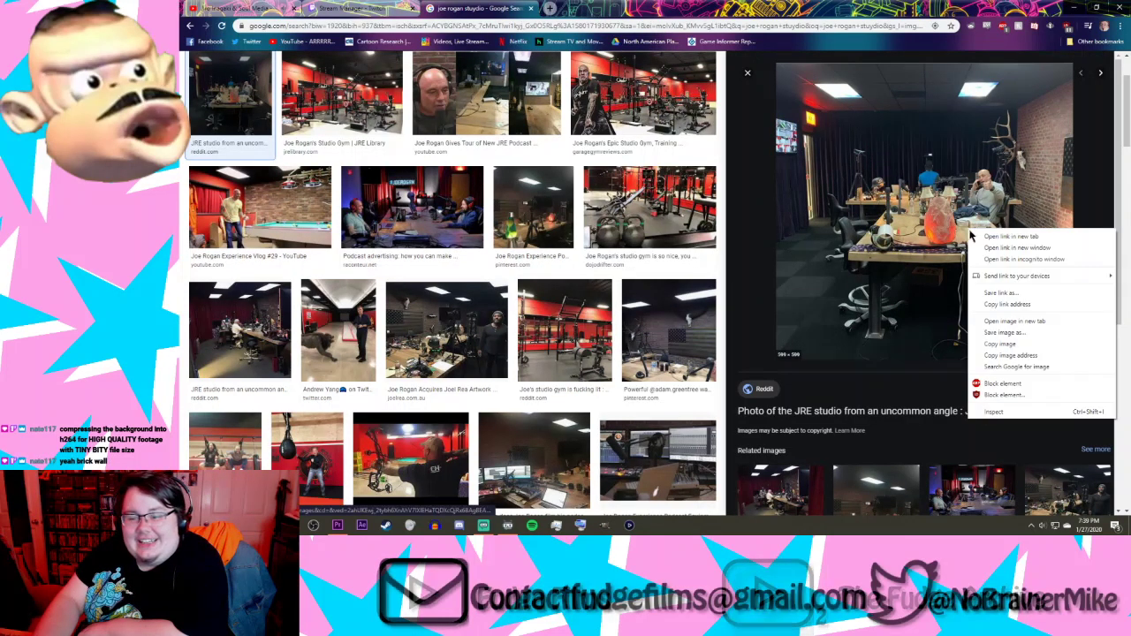
pyautogui.click(1005, 323)
pyautogui.click(619, 9)
# Step: Enlarge the studio photo to 500% and examine the curtains, table, seated man and brick wall
pyautogui.scroll(9, 739, 226)
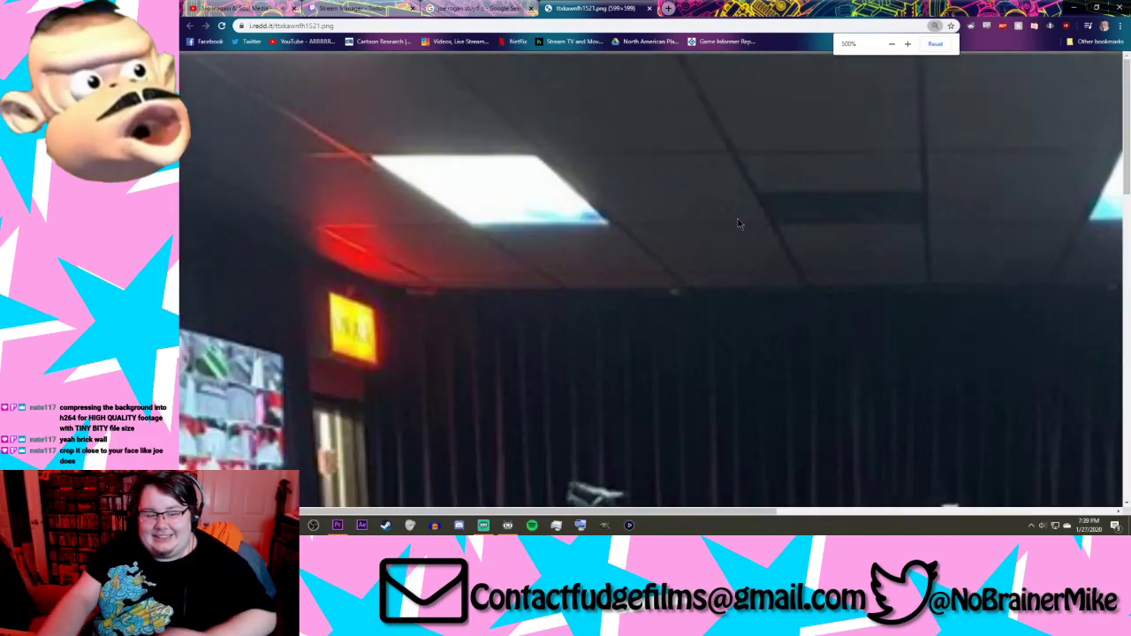
pyautogui.scroll(-5, 739, 226)
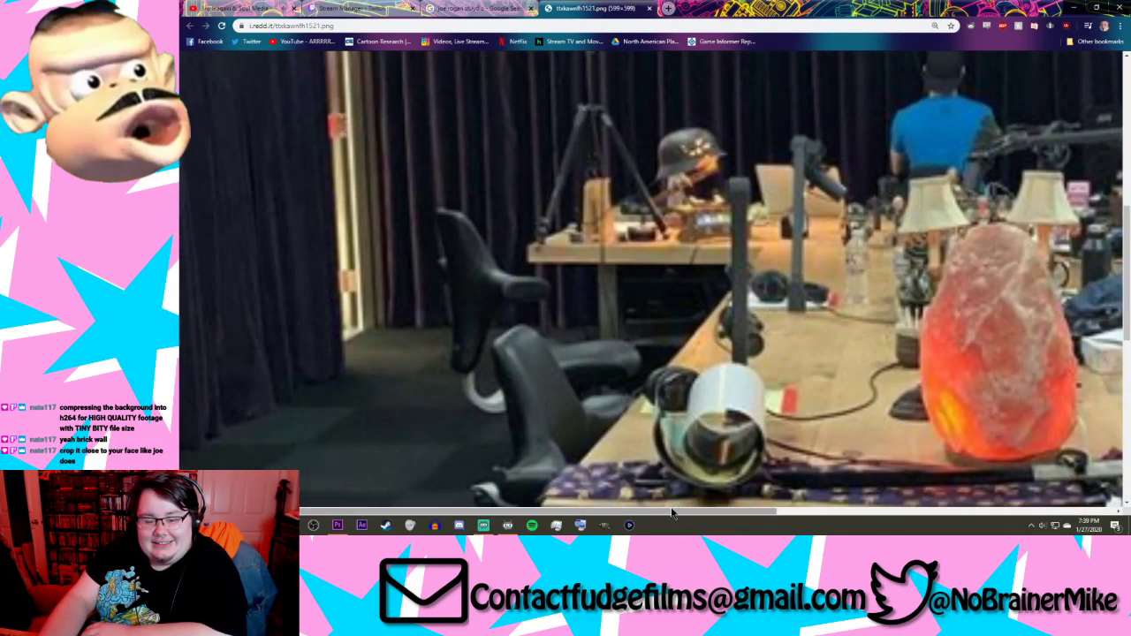
pyautogui.moveTo(674, 502); pyautogui.dragTo(925, 437)
pyautogui.scroll(3, 924, 437)
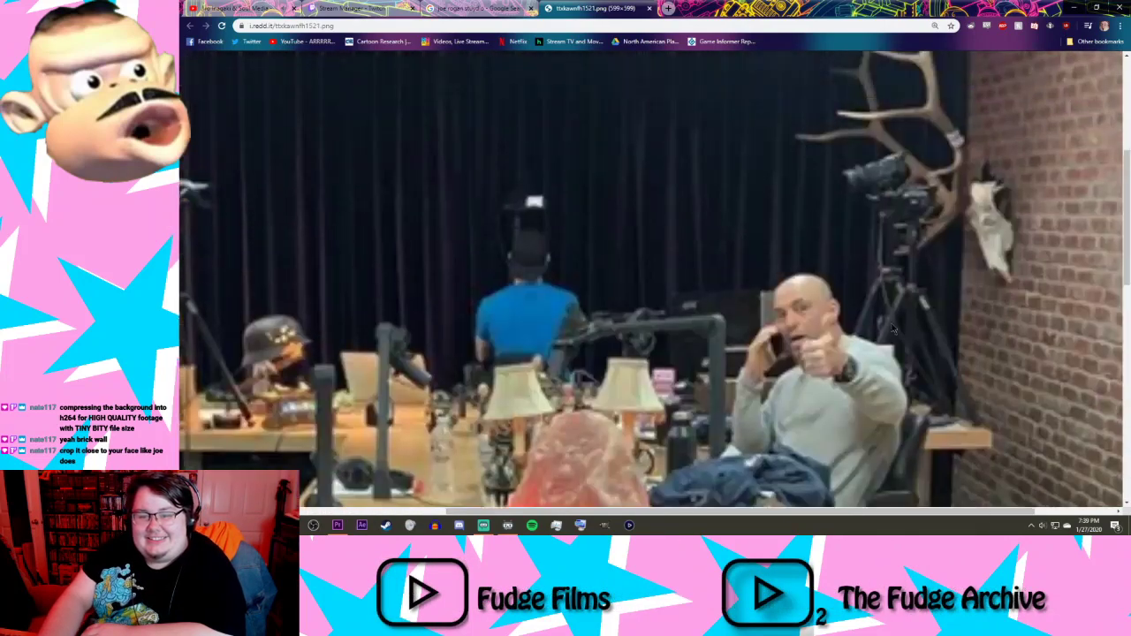
pyautogui.scroll(-1, 877, 342)
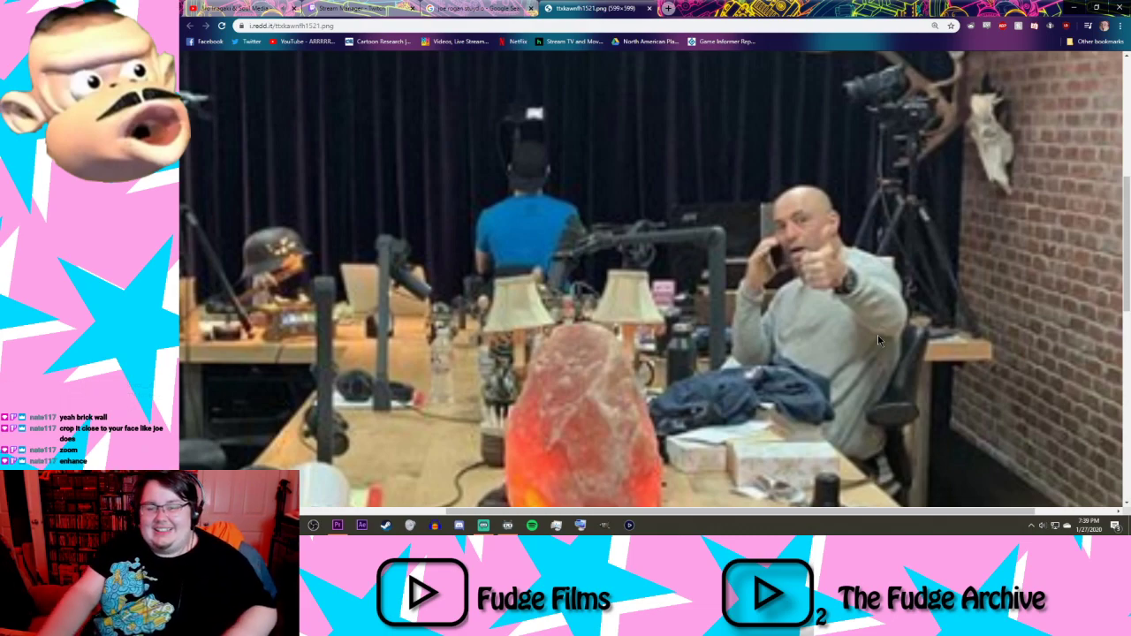
pyautogui.middleClick(846, 318)
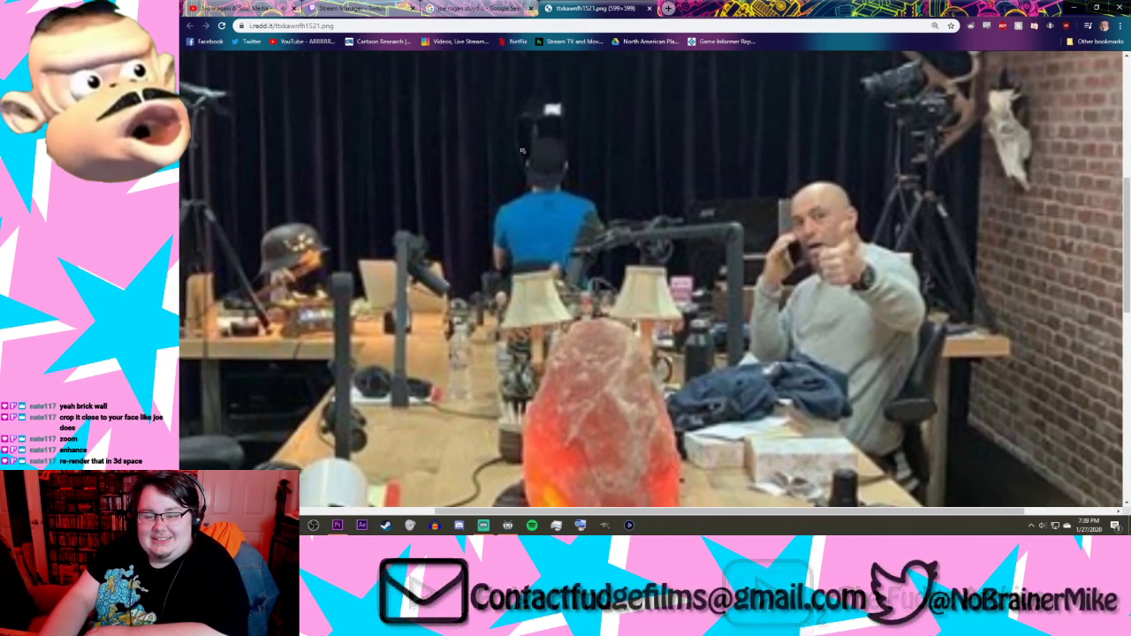
pyautogui.hscroll(-4, 523, 150)
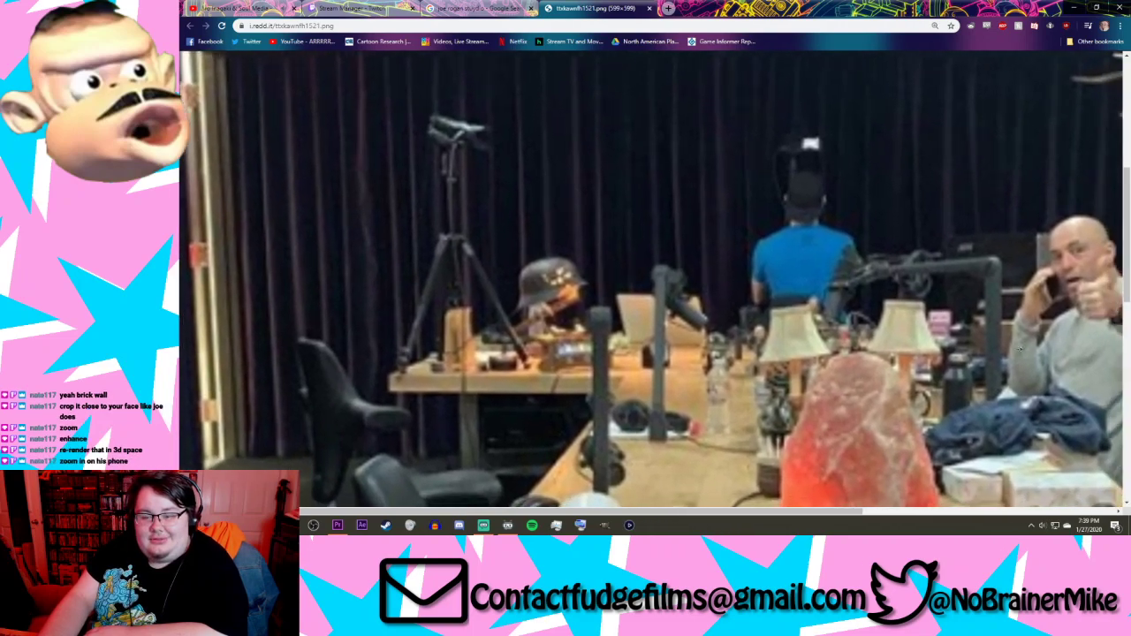
pyautogui.hscroll(5, 1021, 351)
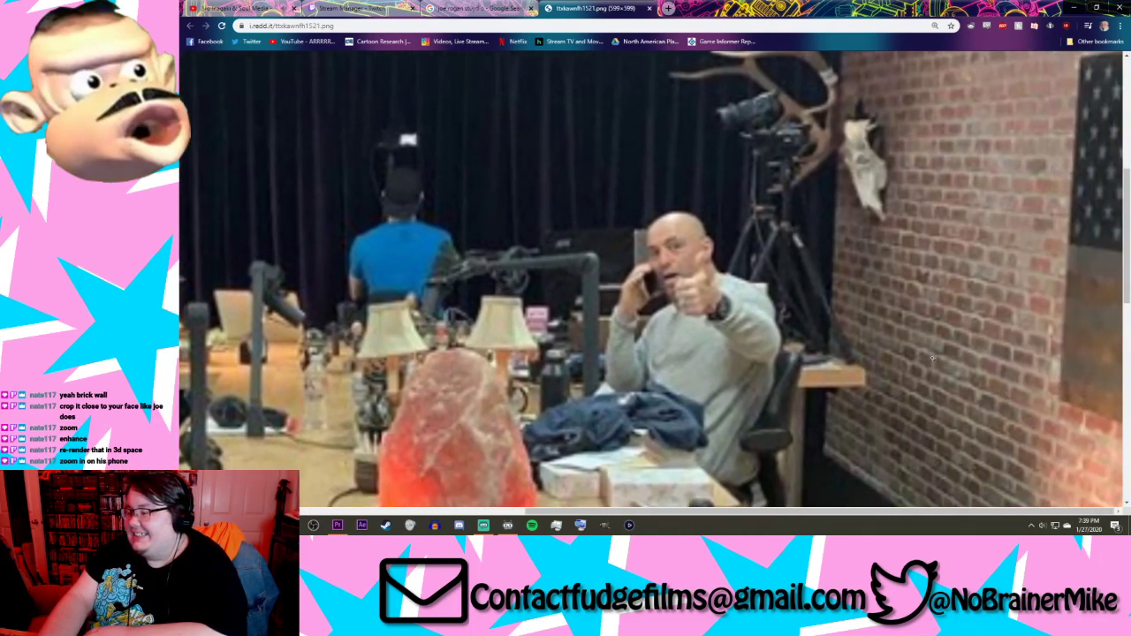
pyautogui.scroll(-1, 920, 349)
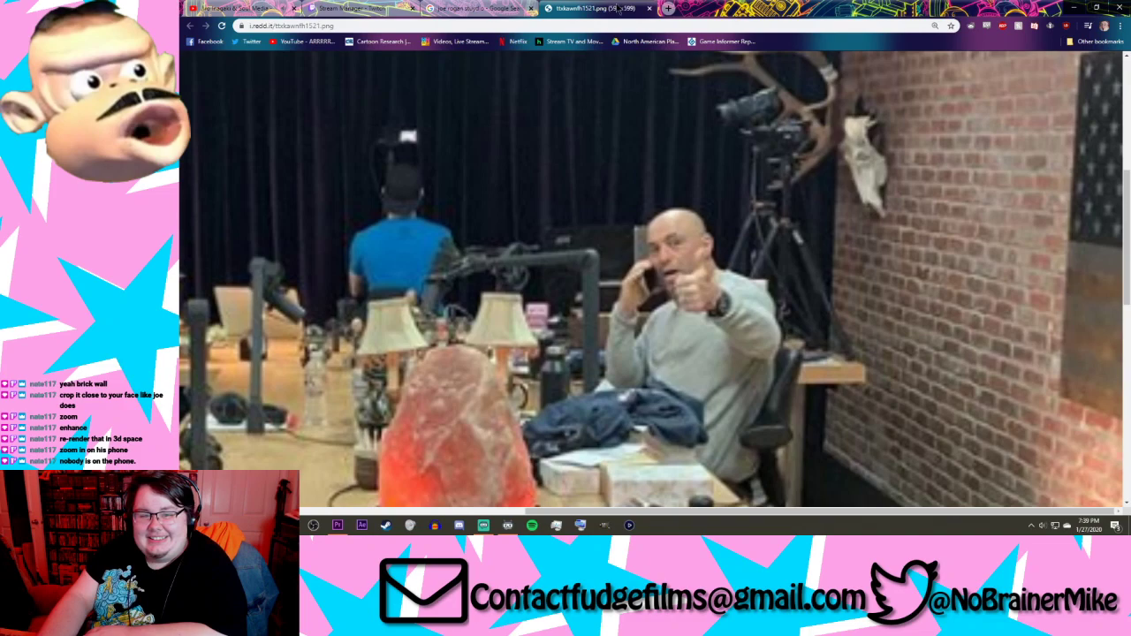
# Step: Close the enlarged photo, preview the New JRE Podcast Studio tour result and browse the other studio images
pyautogui.click(649, 8)
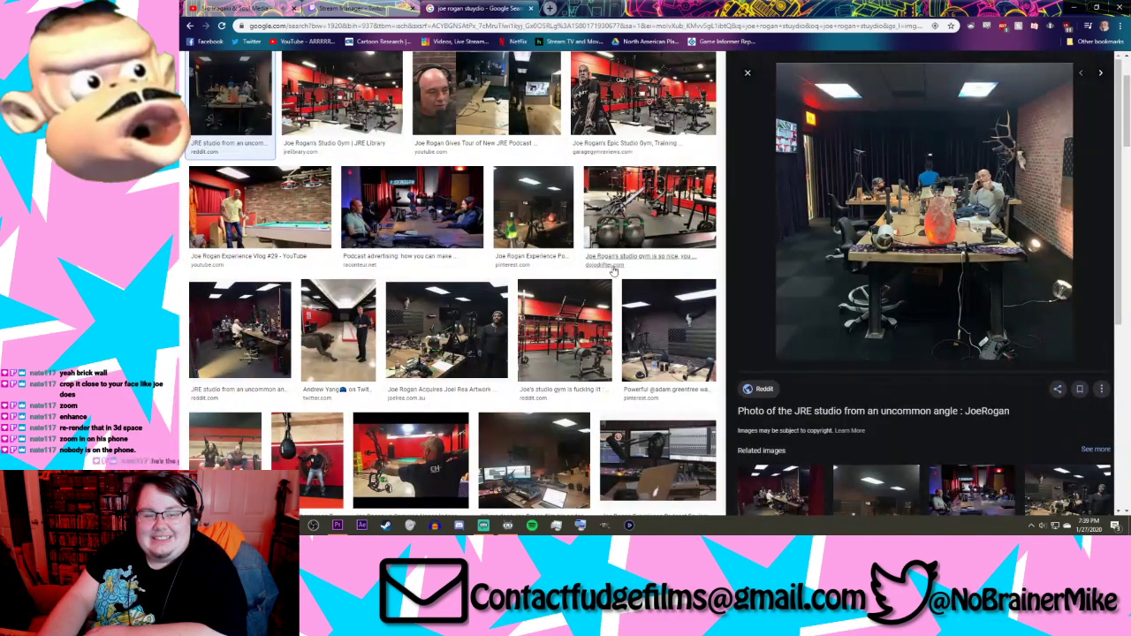
pyautogui.scroll(2, 601, 303)
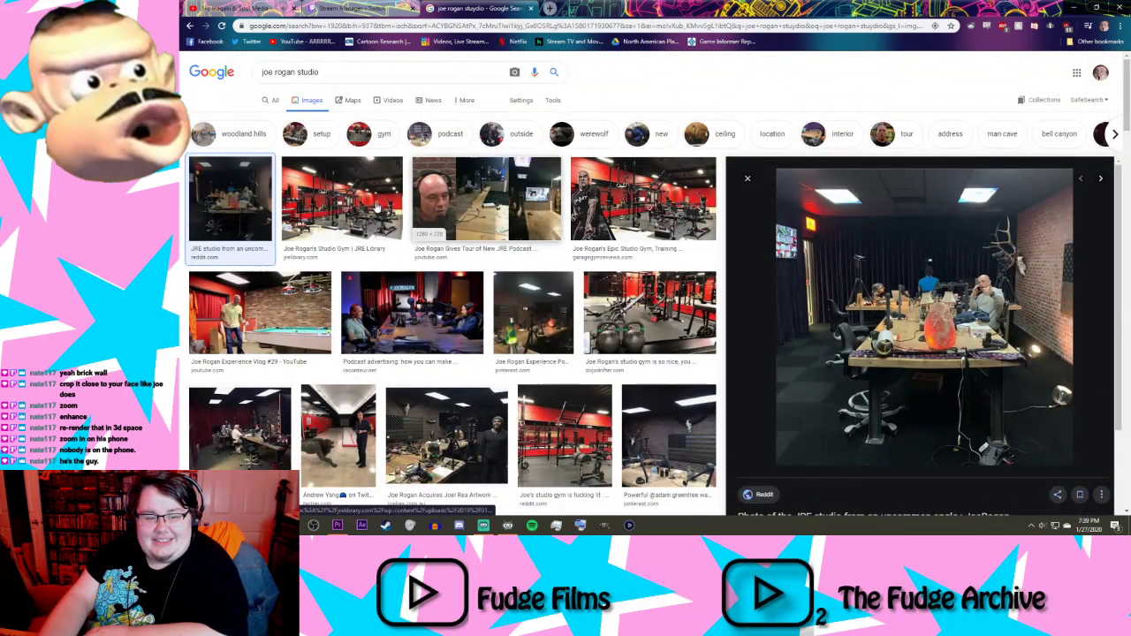
pyautogui.click(448, 198)
pyautogui.scroll(-3, 591, 331)
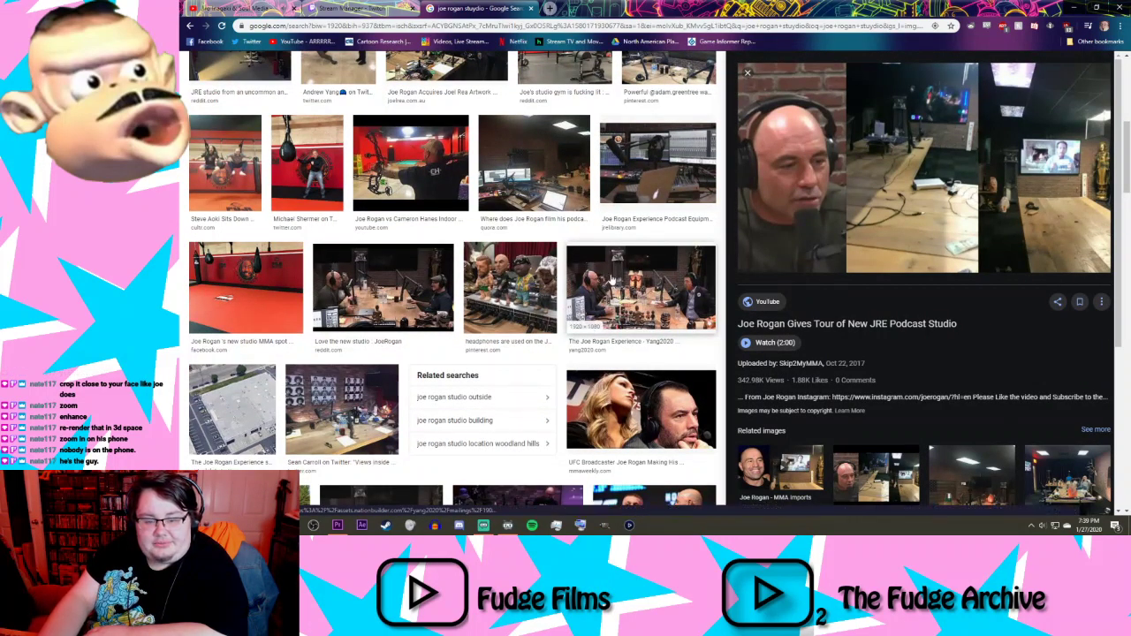
pyautogui.scroll(3, 380, 164)
pyautogui.scroll(3, 374, 164)
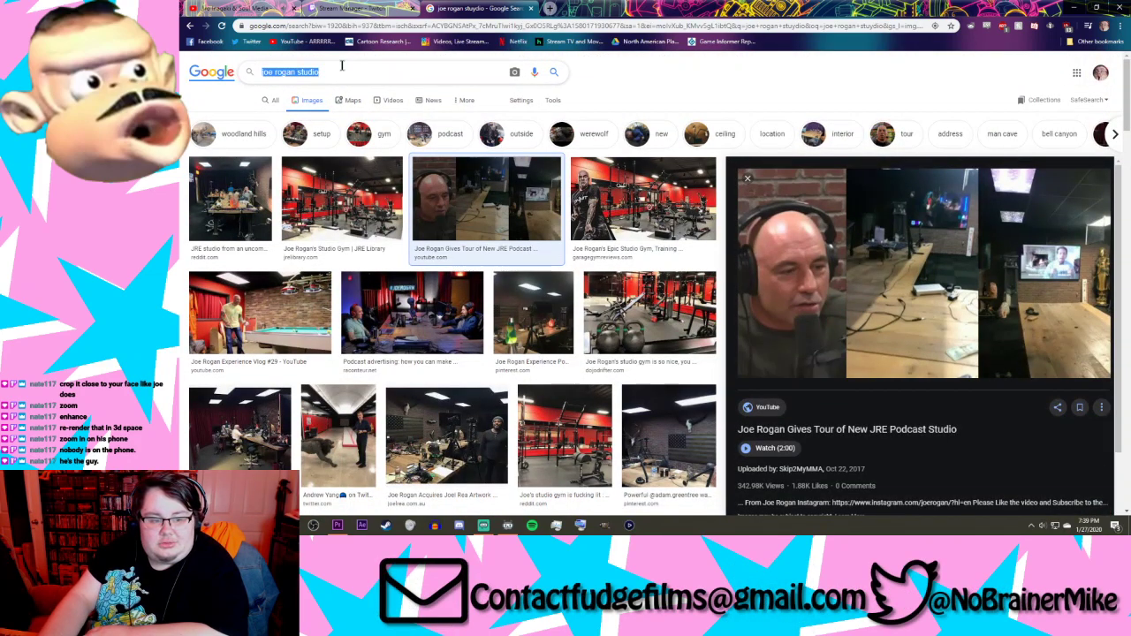
# Step: Search Google Images for "brick wall" in place of the studio search
pyautogui.press('BackSpace')
pyautogui.write('bri')
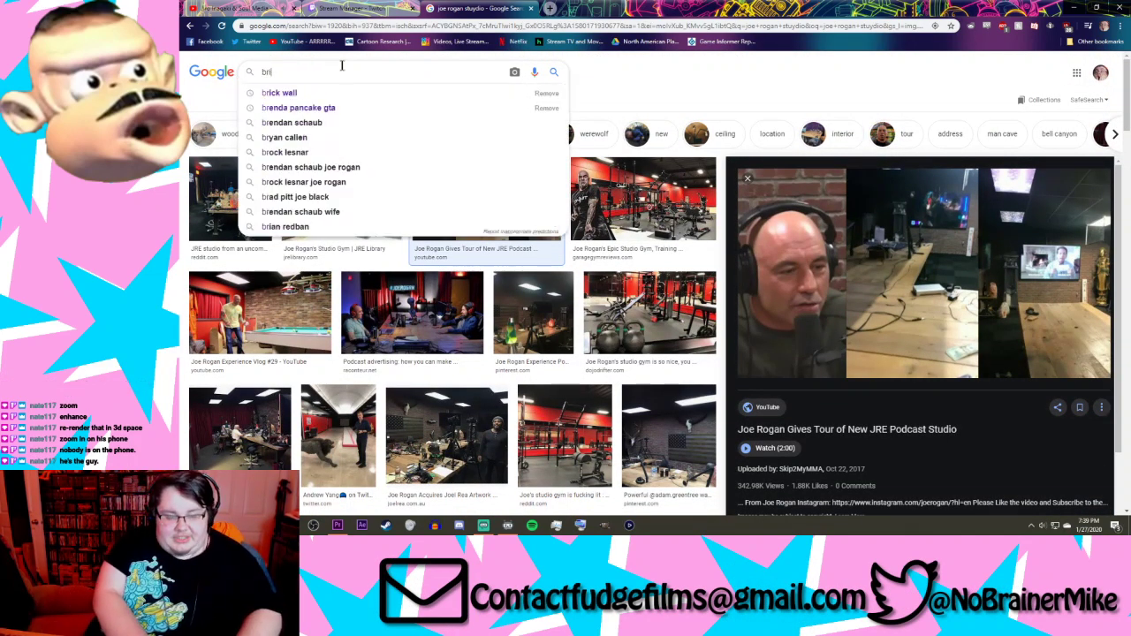
pyautogui.write('ck wall')
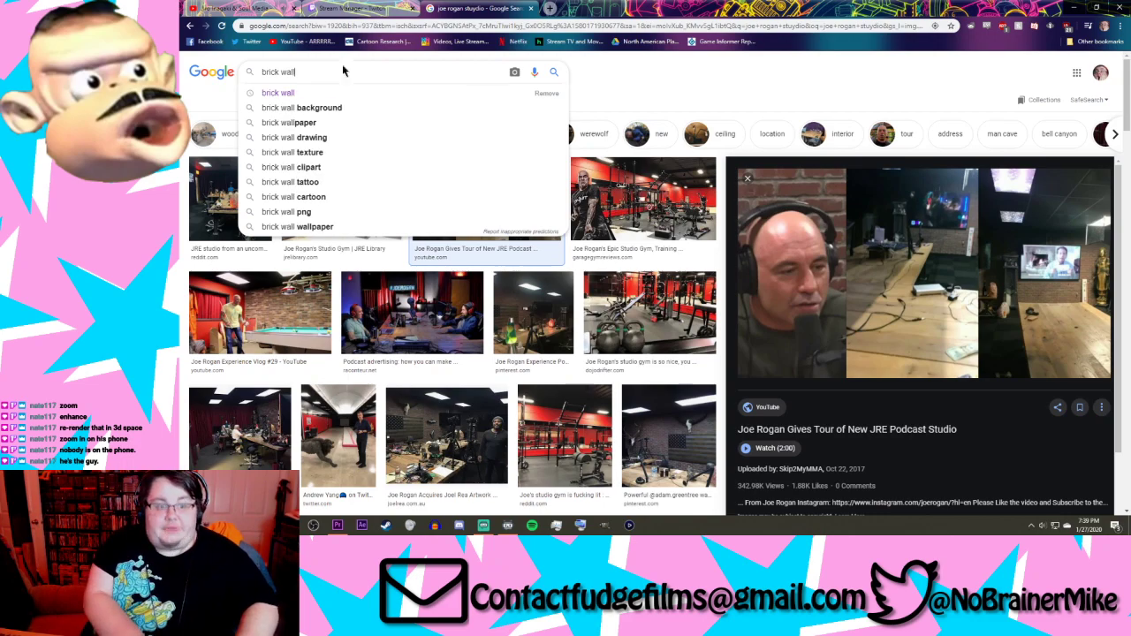
pyautogui.press('Return')
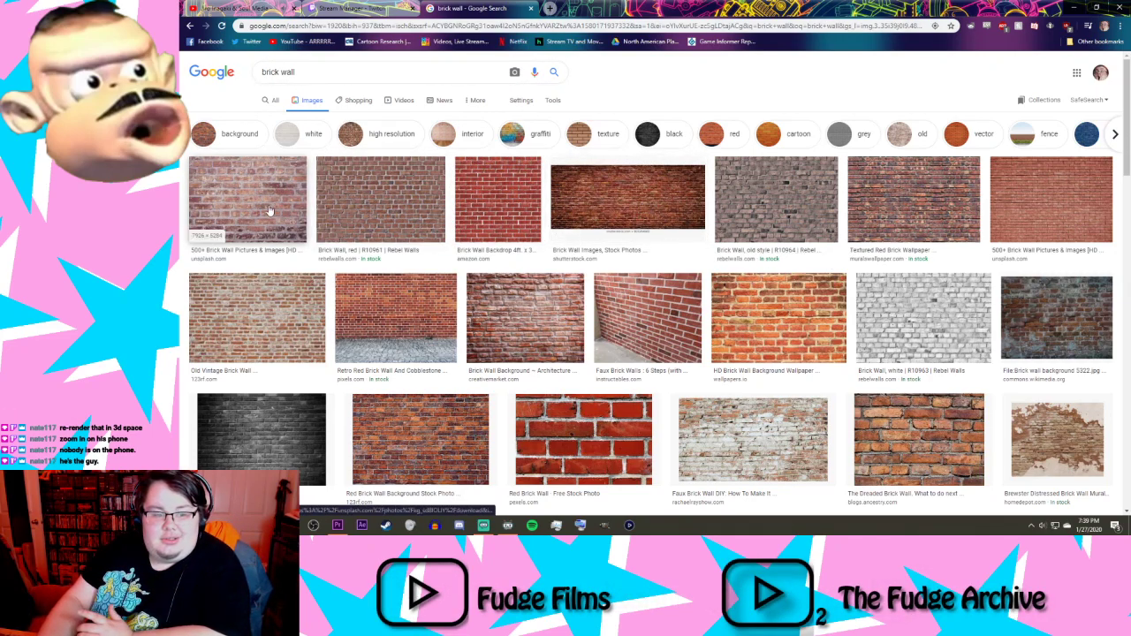
# Step: Preview the Shutterstock brick wall, the Amazon brick wall backdrop and the Ancestry Blog "The Dreaded Brick Wall" image
pyautogui.click(635, 190)
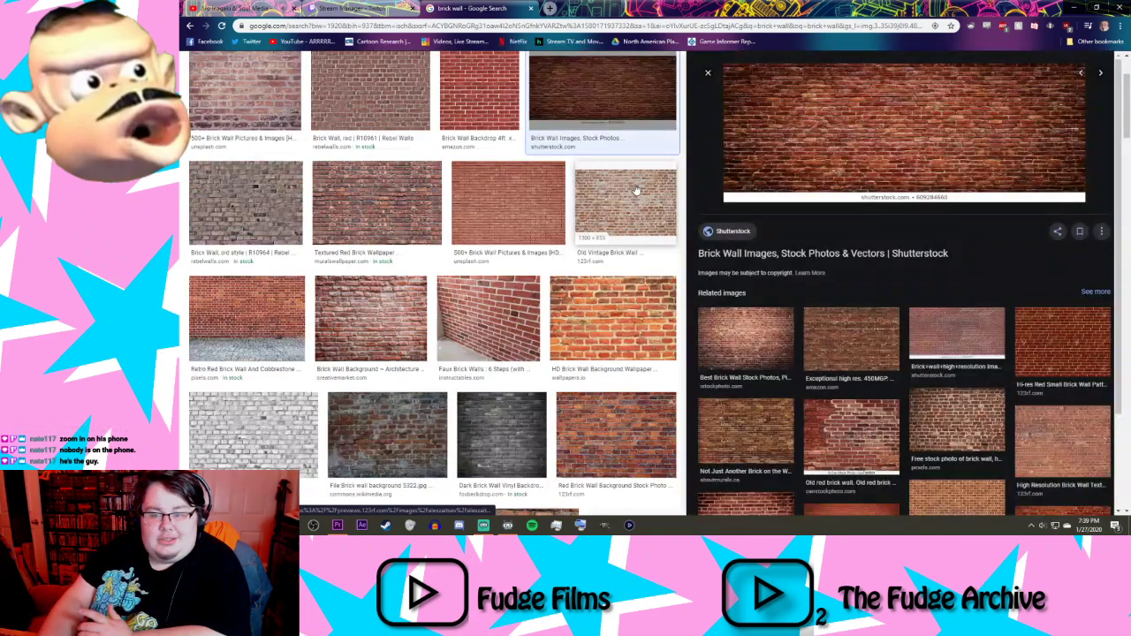
pyautogui.click(459, 102)
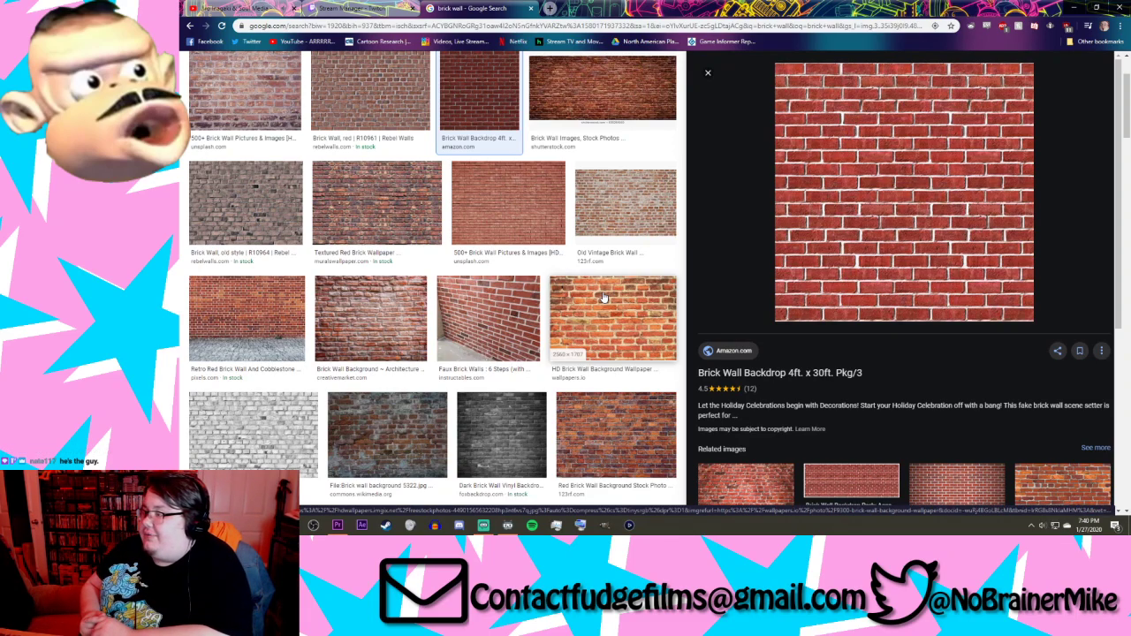
pyautogui.scroll(-5, 563, 351)
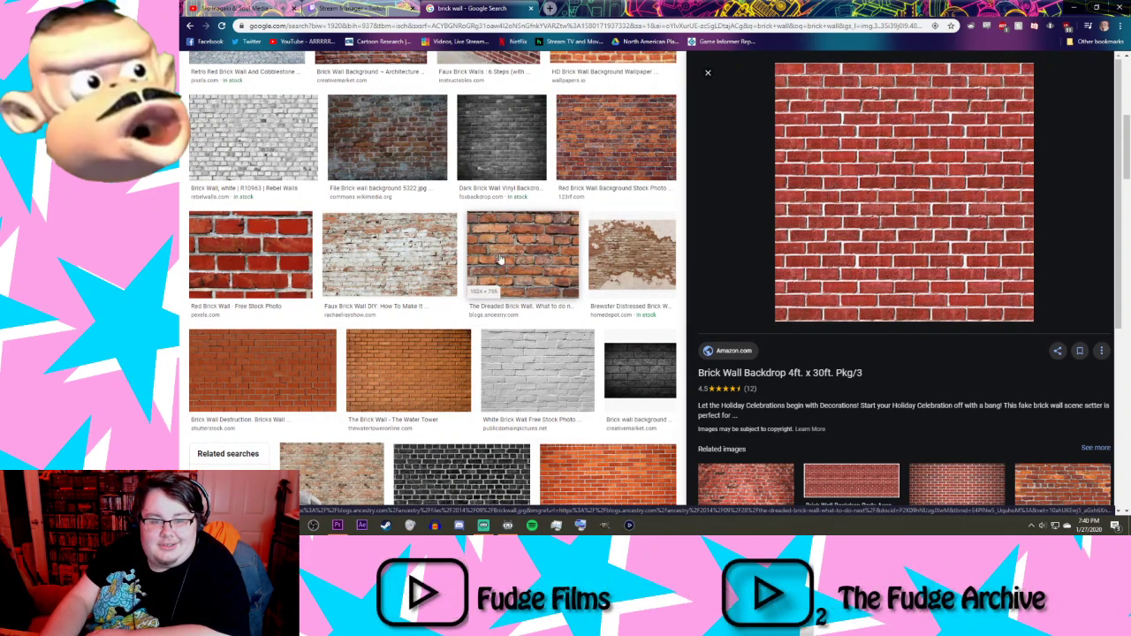
pyautogui.scroll(3, 522, 285)
pyautogui.scroll(-1, 525, 283)
pyautogui.click(506, 340)
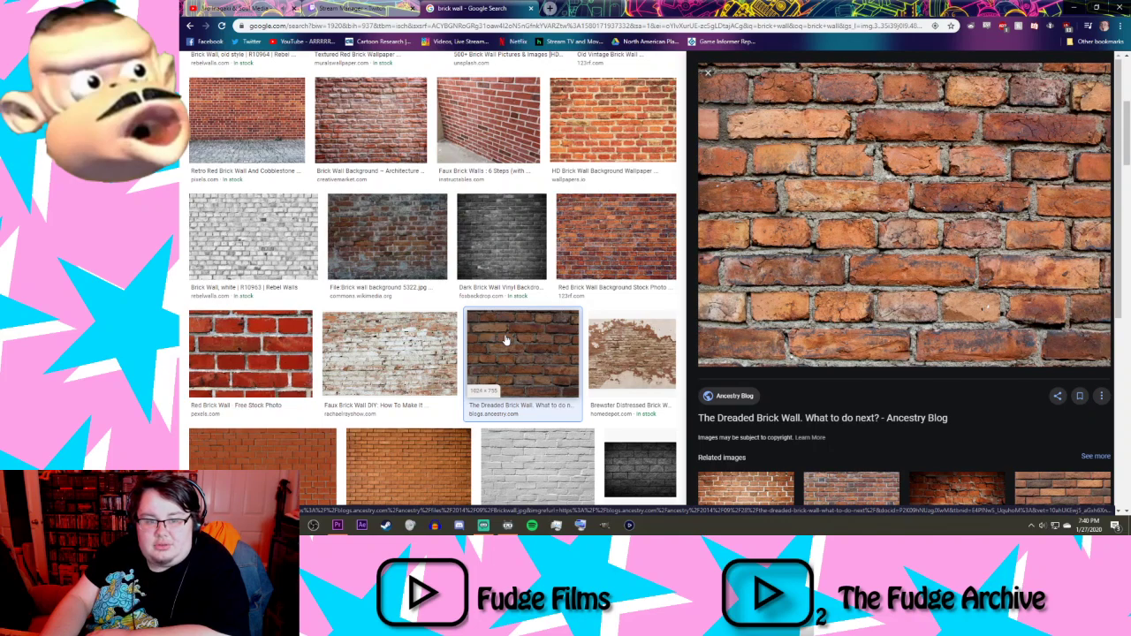
# Step: Browse further brick wall results and preview the iStock old brick wall background and the eBay urban red brick wallpaper
pyautogui.scroll(-6, 509, 336)
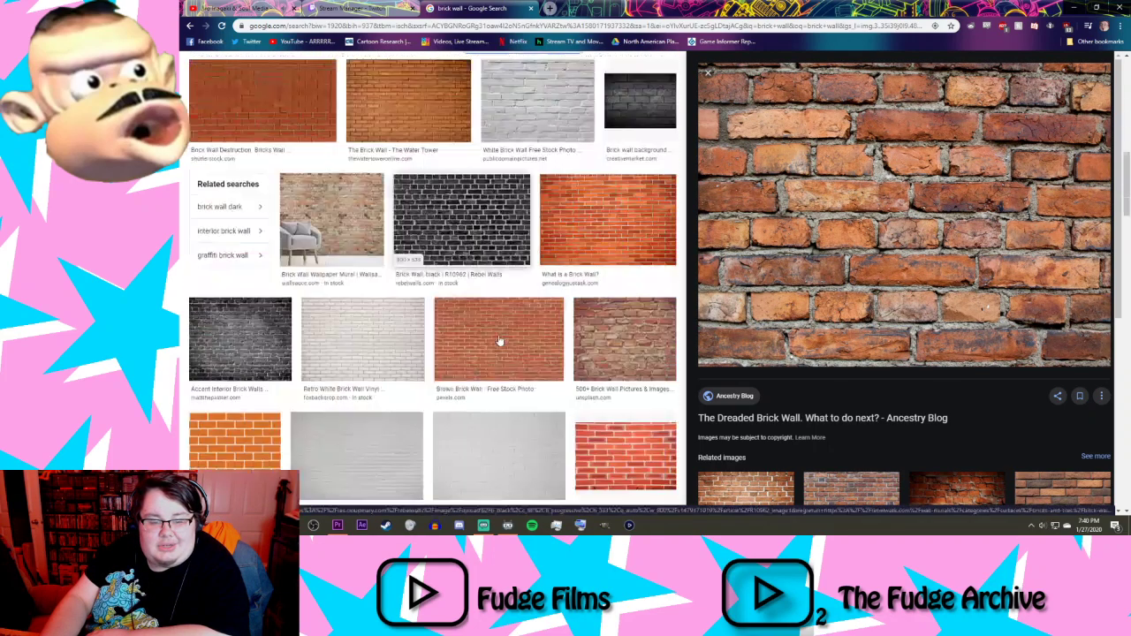
pyautogui.scroll(-5, 500, 340)
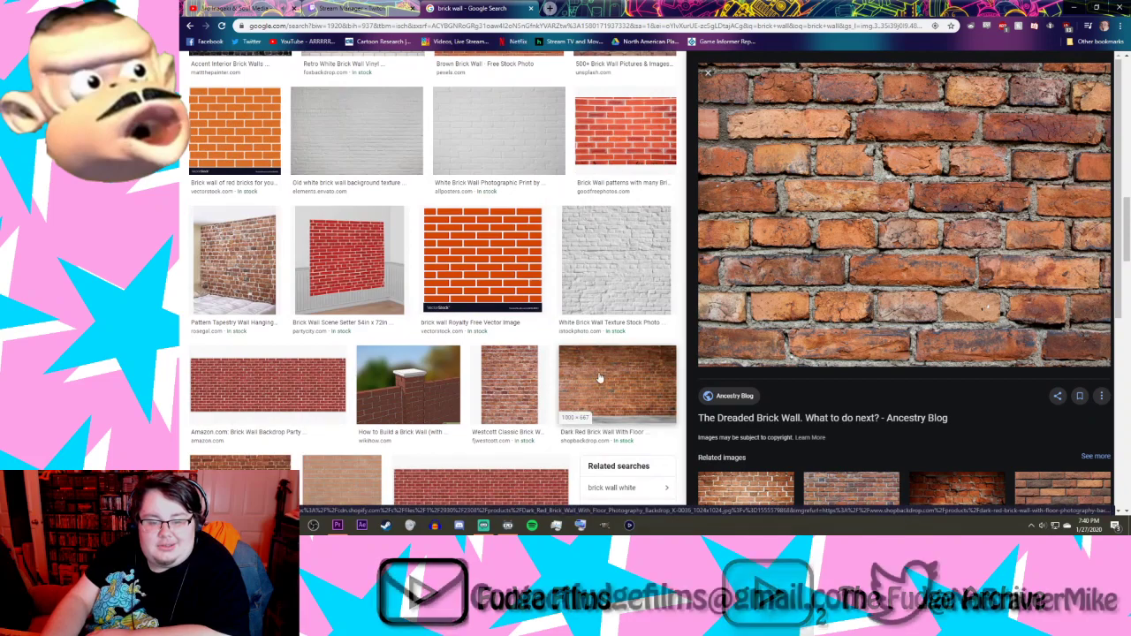
pyautogui.scroll(-5, 606, 377)
pyautogui.click(500, 323)
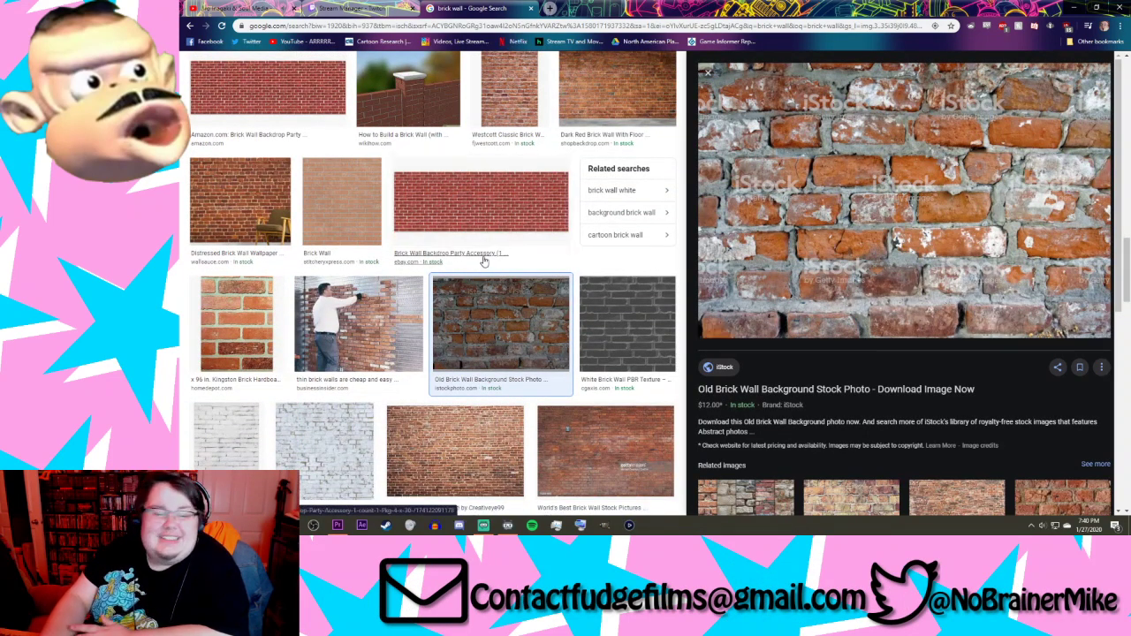
pyautogui.scroll(-6, 401, 329)
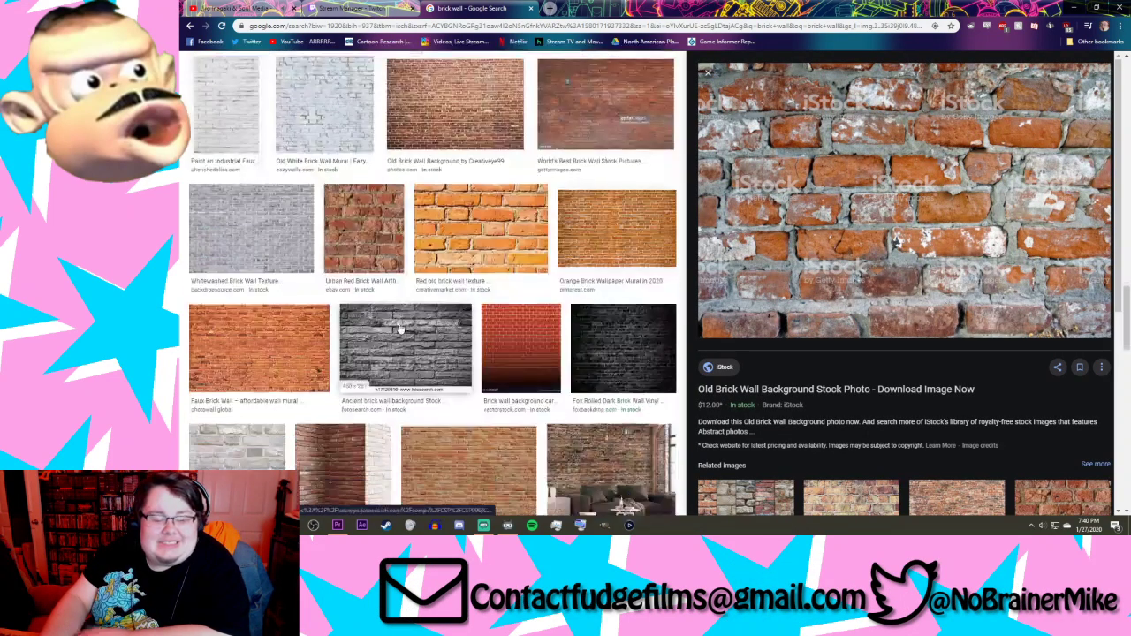
pyautogui.click(371, 254)
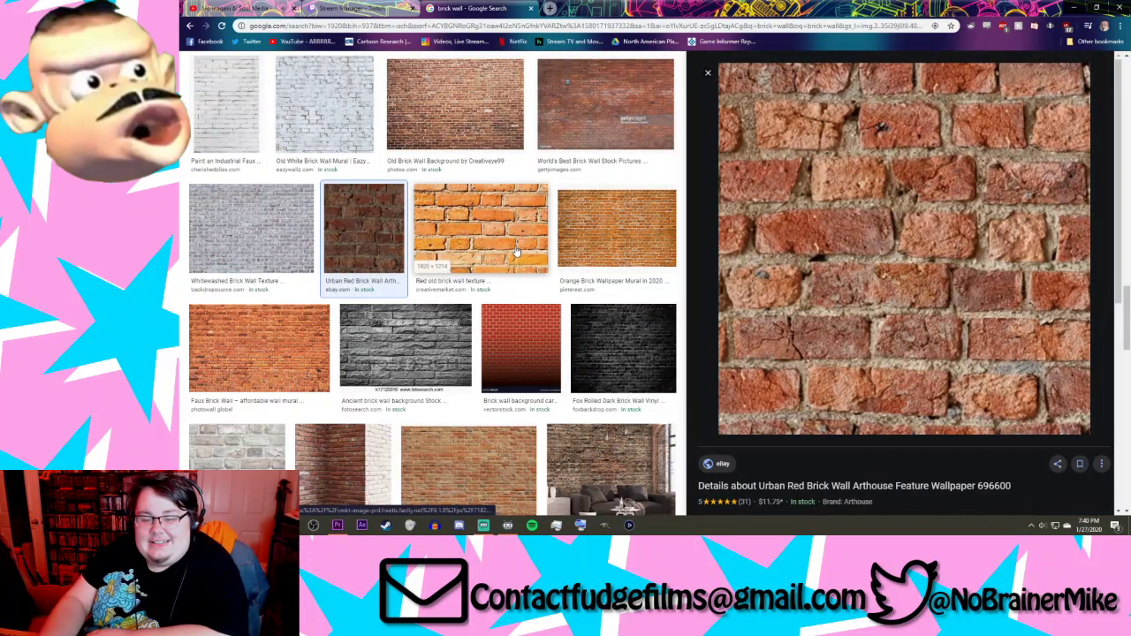
# Step: Preview the Bimago brick wall mural with the dark sofa and look through more results below it
pyautogui.scroll(-5, 514, 264)
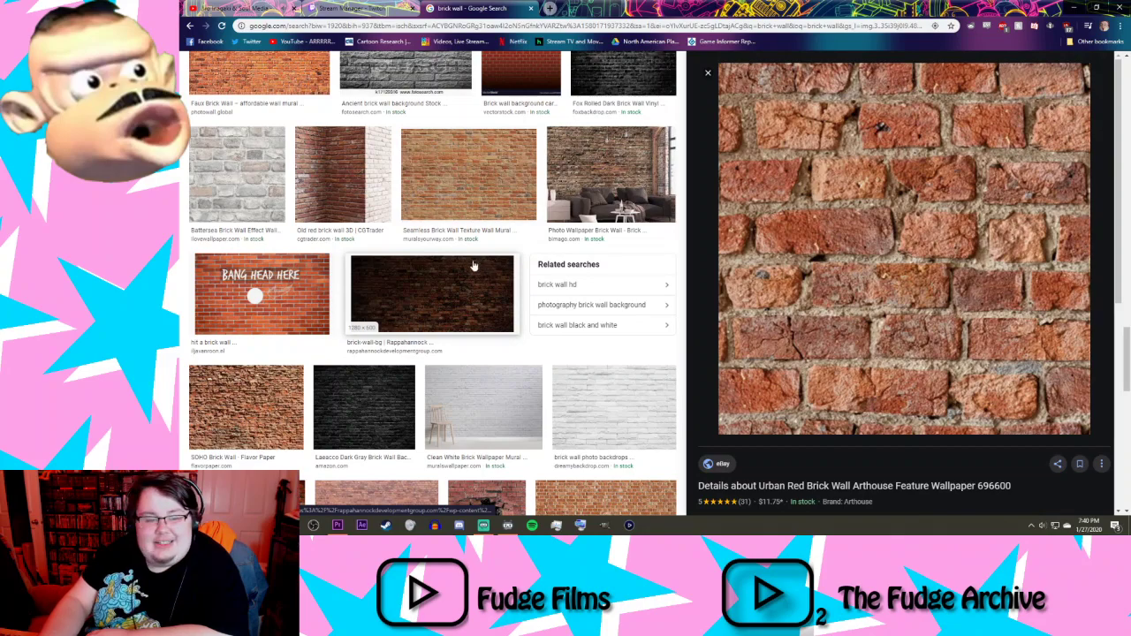
pyautogui.click(610, 188)
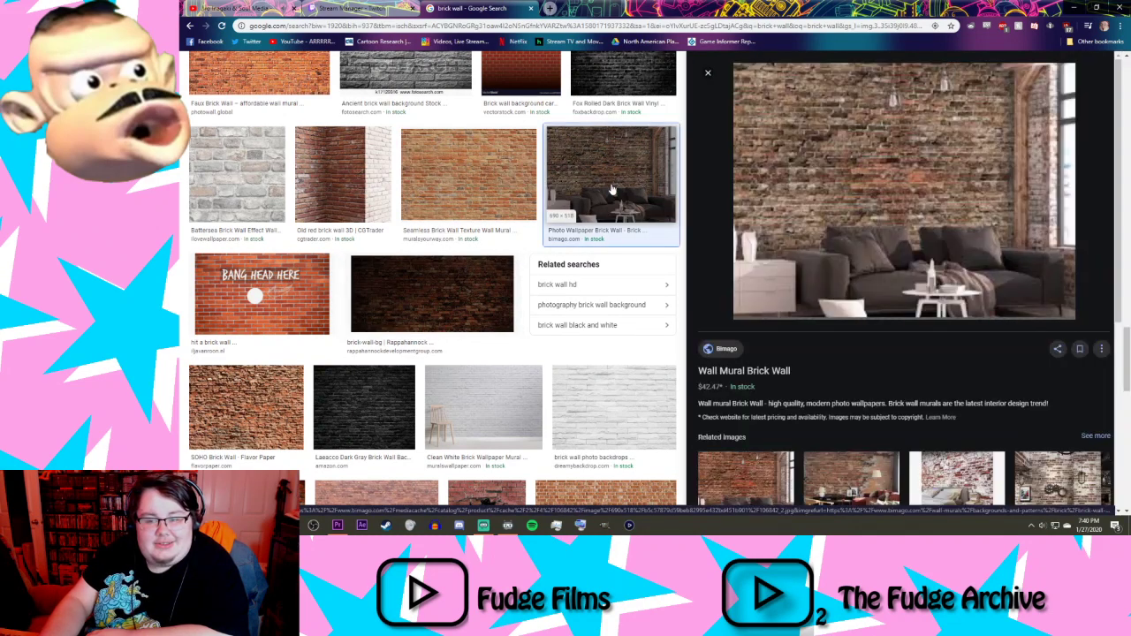
pyautogui.scroll(-5, 427, 236)
pyautogui.scroll(-5, 454, 298)
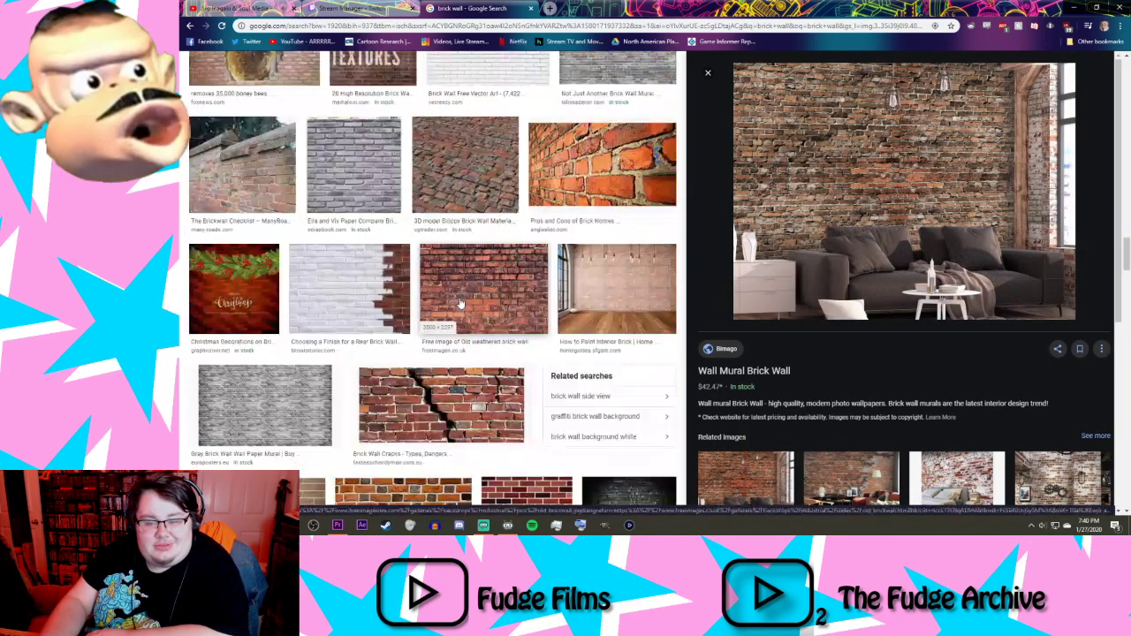
# Step: Preview the Fantastic Handyman "Brick Wall Cracks" image and look through its related cracked-wall images
pyautogui.click(451, 408)
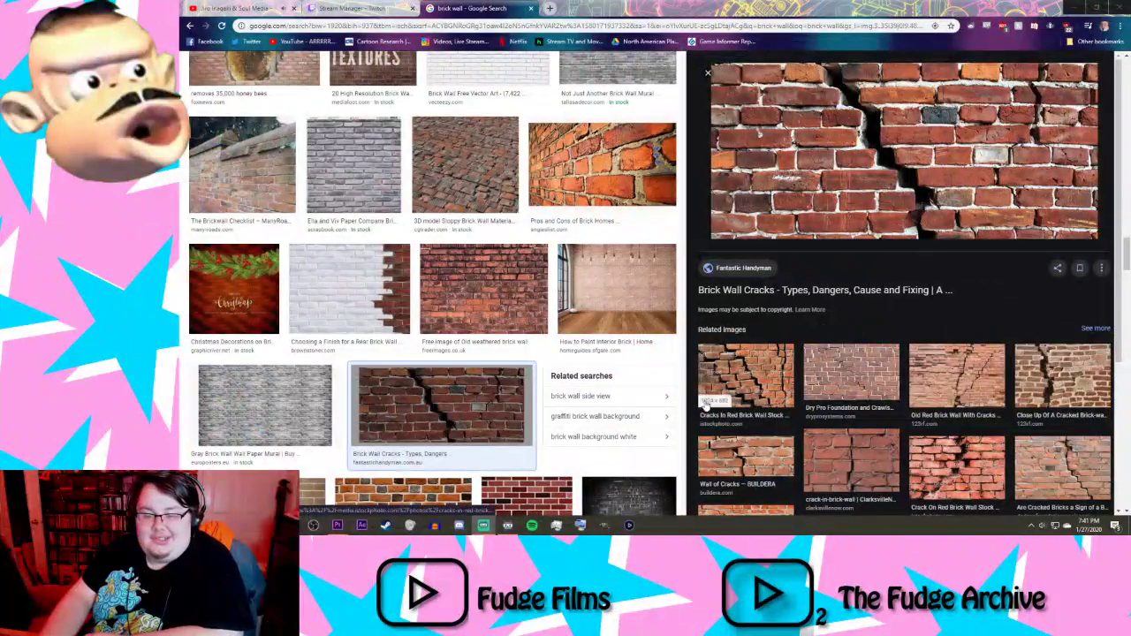
pyautogui.scroll(-3, 924, 394)
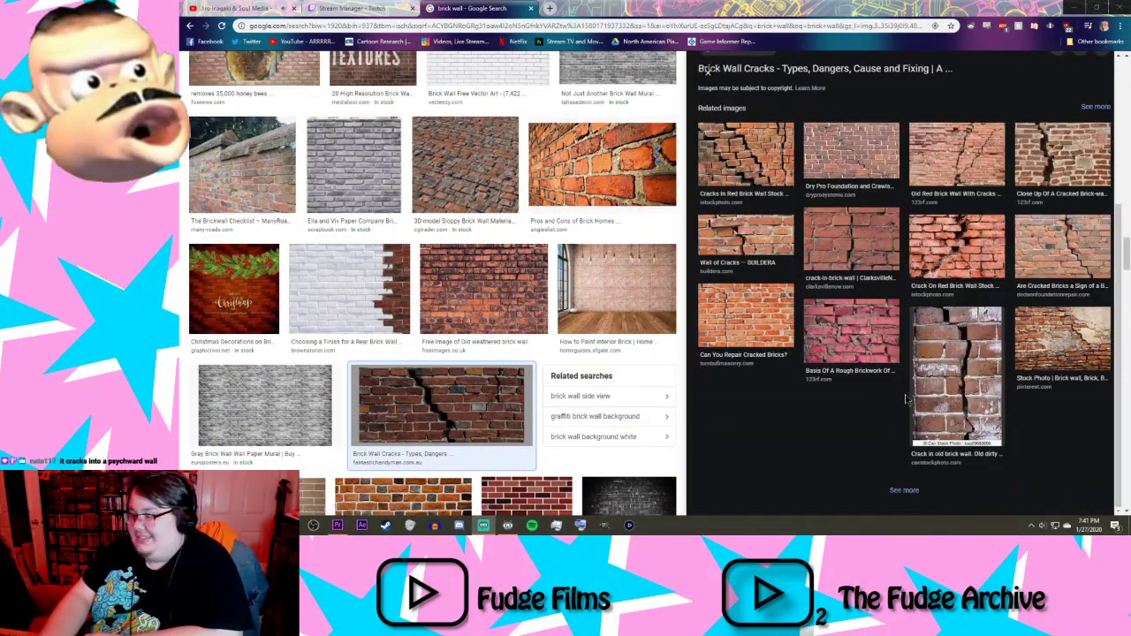
pyautogui.scroll(2, 901, 400)
pyautogui.scroll(1, 898, 402)
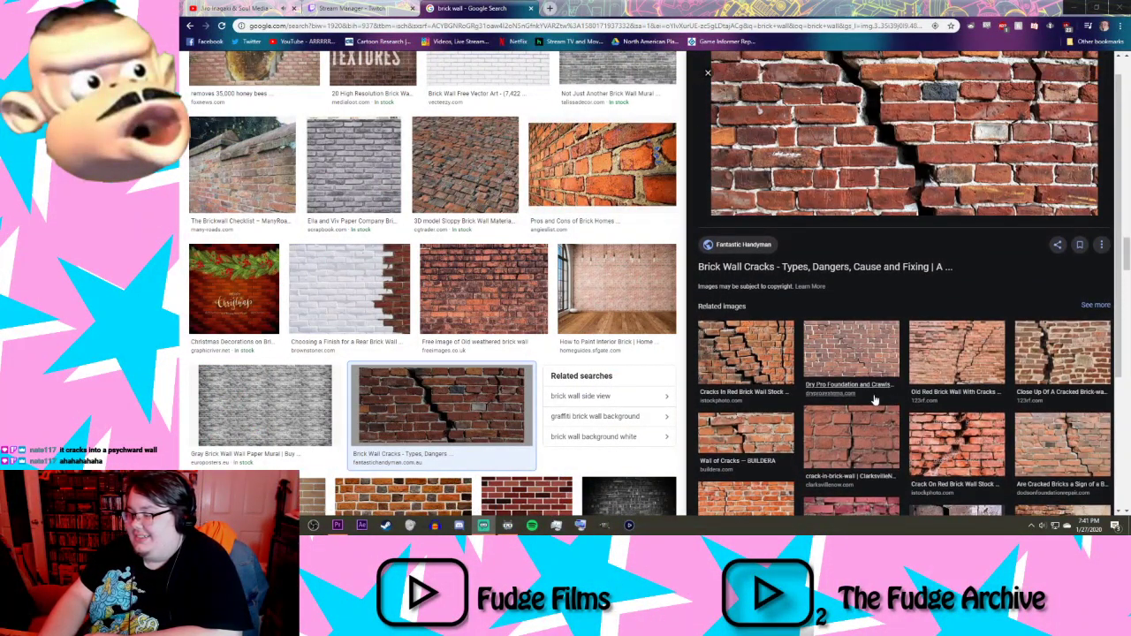
pyautogui.scroll(-4, 875, 400)
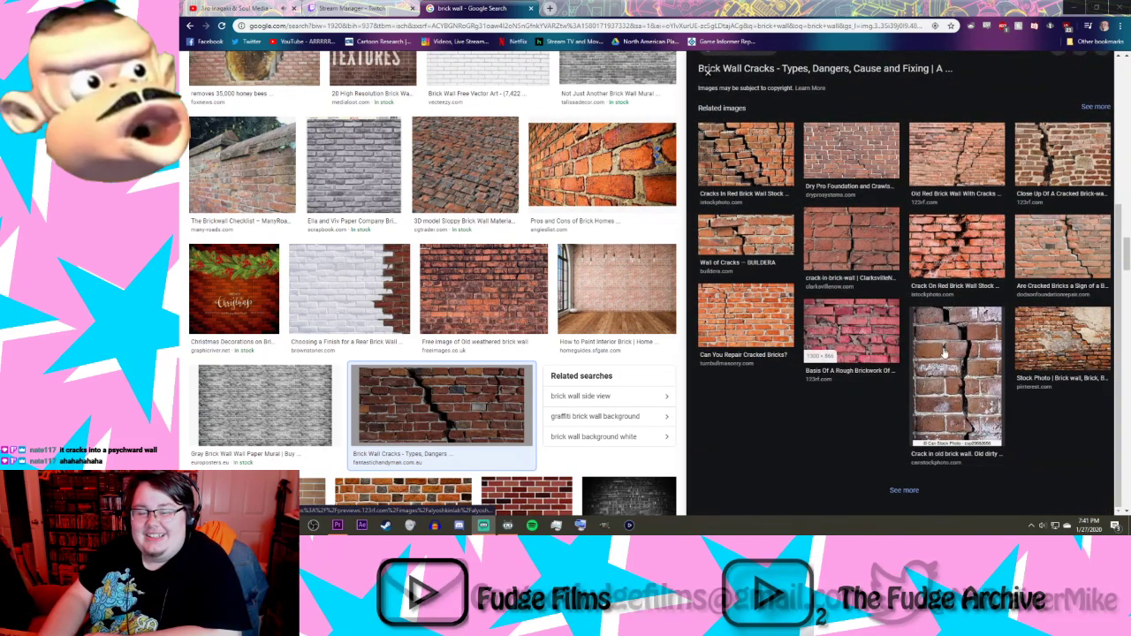
# Step: Preview related broken-wall photos from Pinterest, Alamy, Can Stock Photo and 123RF, ending with the weathered wall cracked in the center
pyautogui.click(1074, 329)
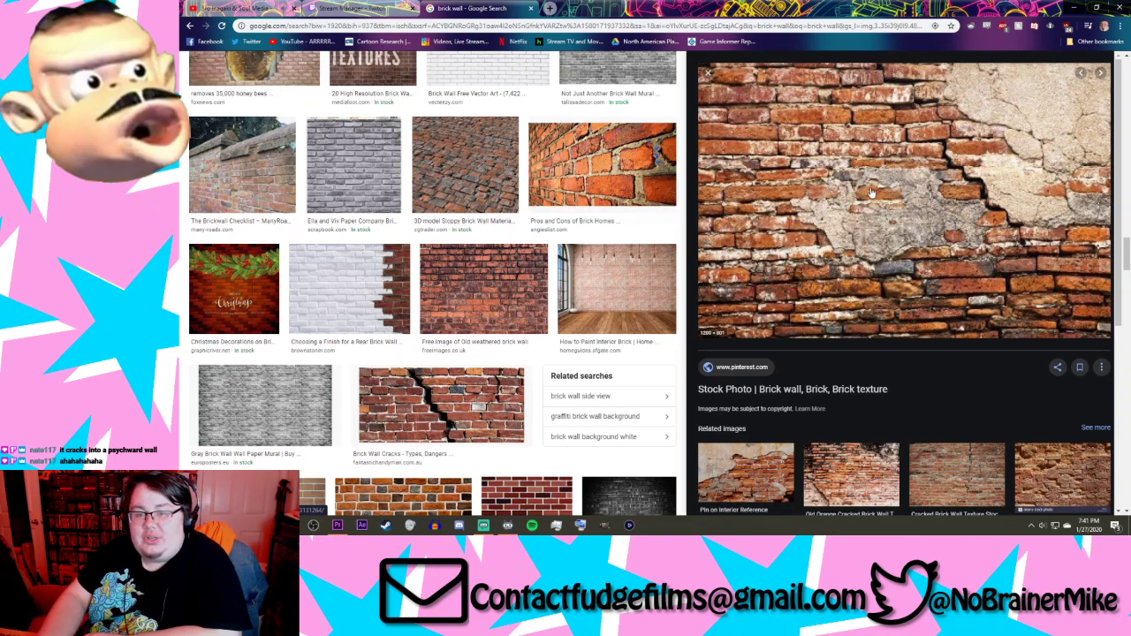
pyautogui.scroll(-4, 862, 362)
pyautogui.click(1058, 287)
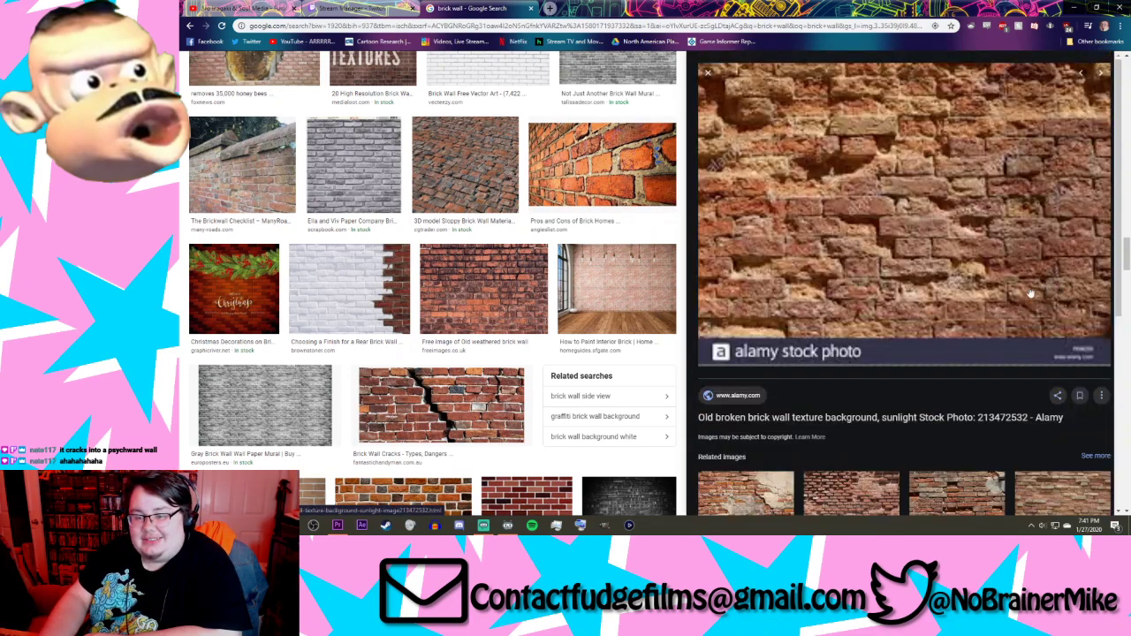
pyautogui.scroll(-2, 856, 424)
pyautogui.click(856, 392)
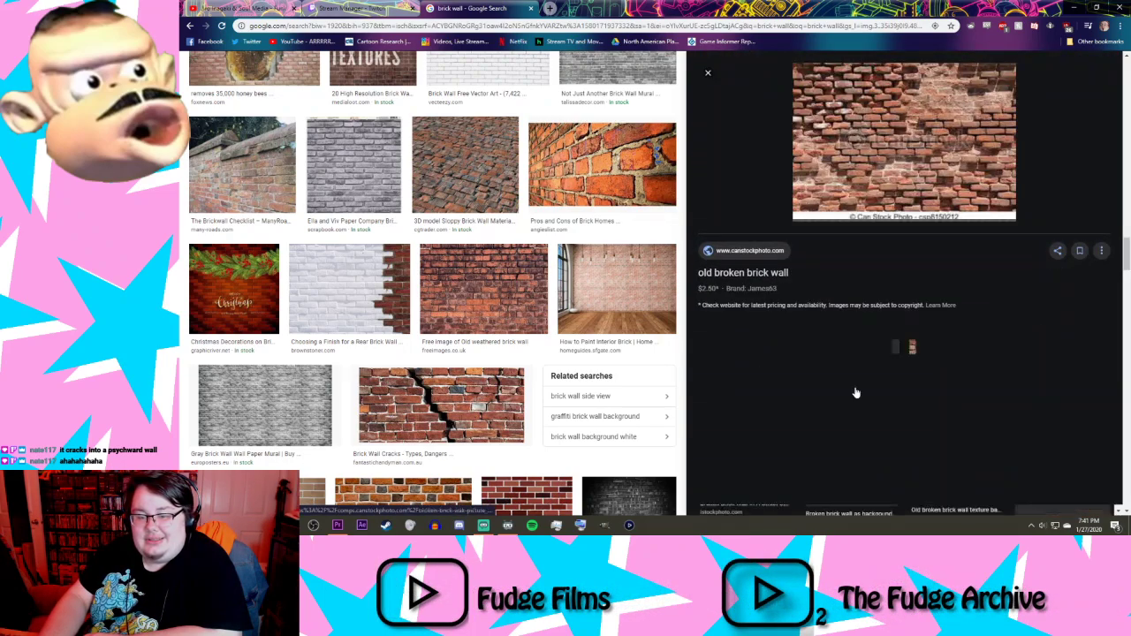
pyautogui.click(959, 379)
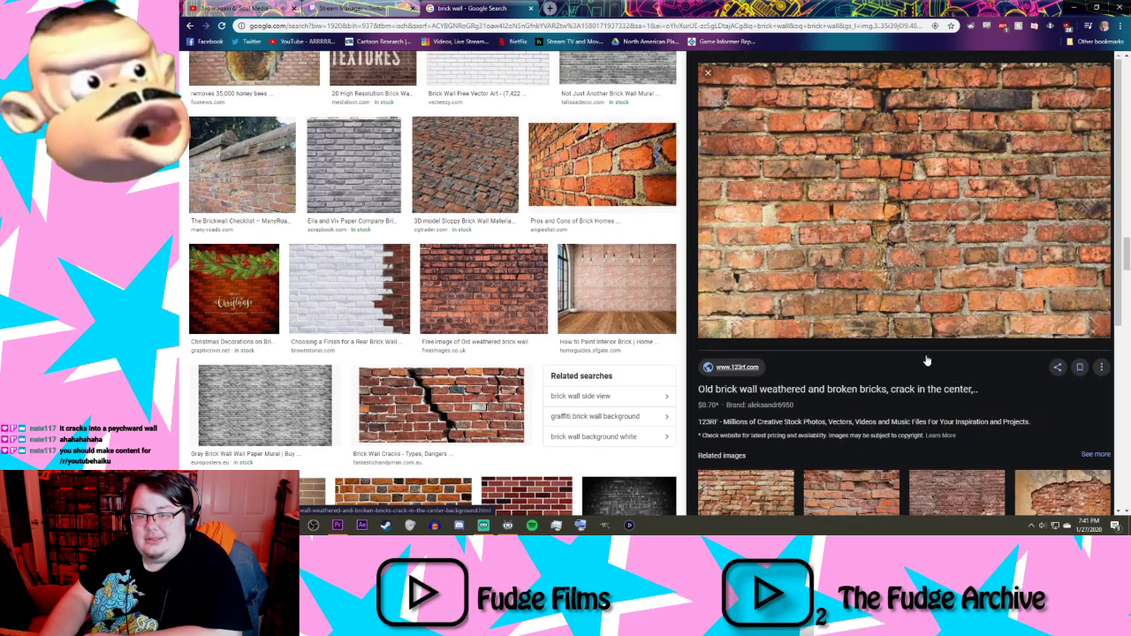
# Step: Examine the remaining brick wall results again, from the cracked-wall images back to the first results
pyautogui.scroll(-3, 905, 389)
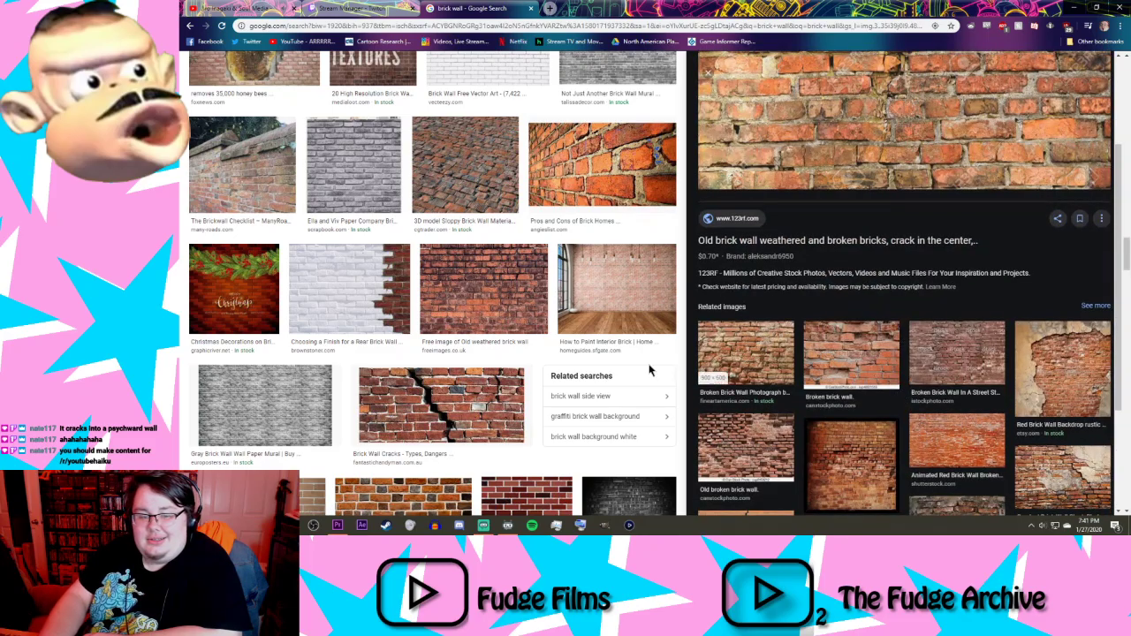
pyautogui.scroll(-3, 649, 370)
pyautogui.scroll(4, 636, 282)
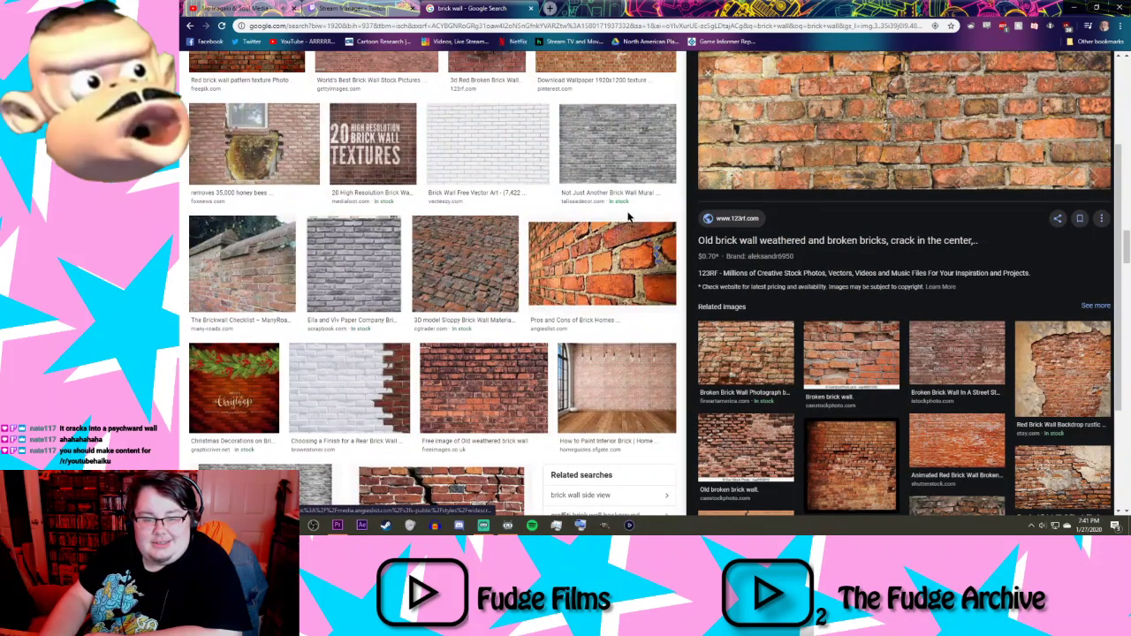
pyautogui.scroll(6, 548, 265)
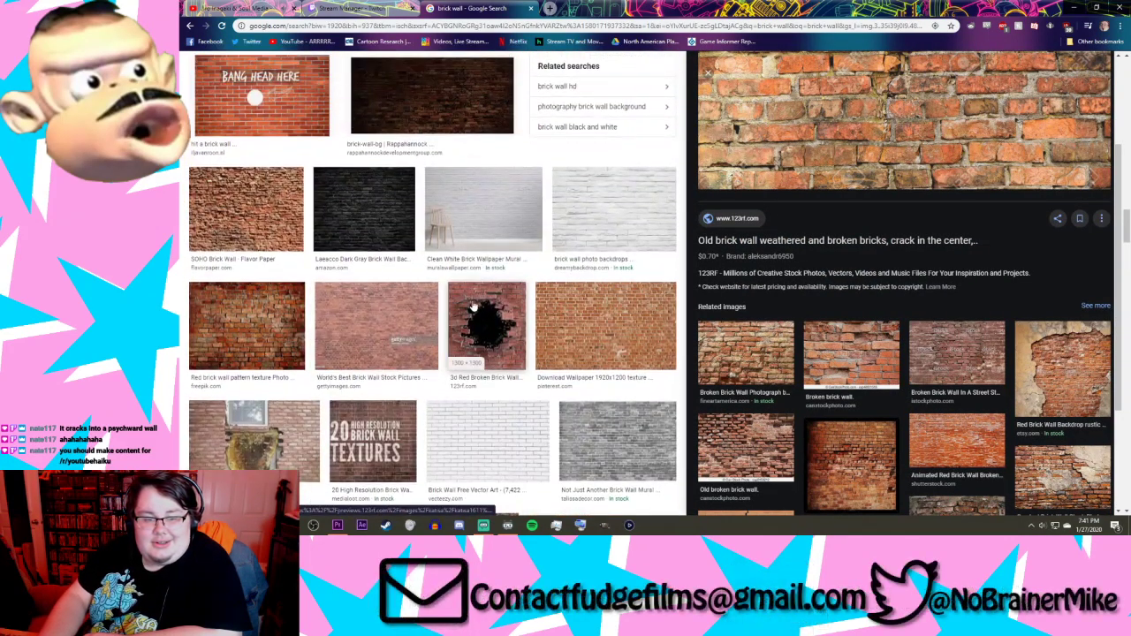
pyautogui.scroll(3, 474, 307)
pyautogui.scroll(6, 399, 386)
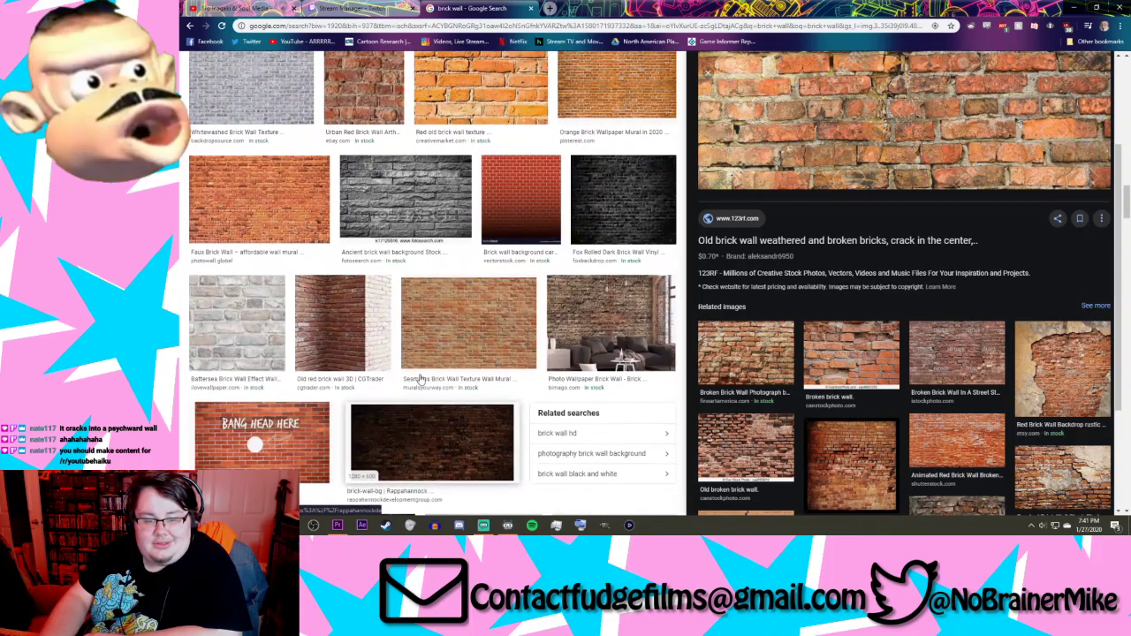
pyautogui.scroll(-1, 527, 302)
pyautogui.scroll(3, 527, 302)
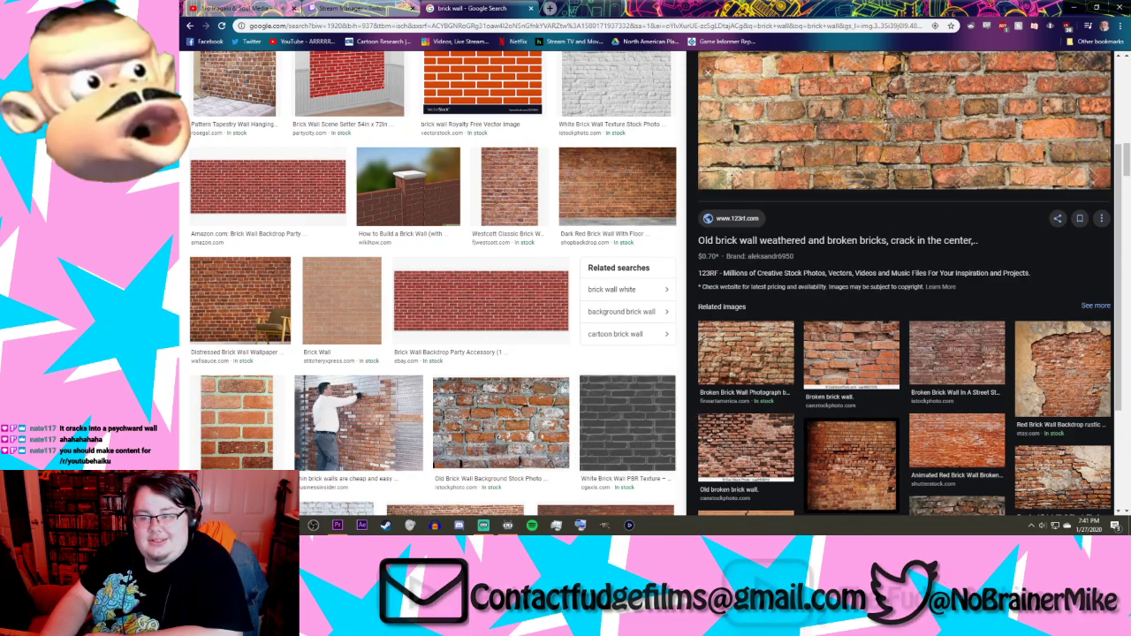
pyautogui.scroll(8, 1112, 74)
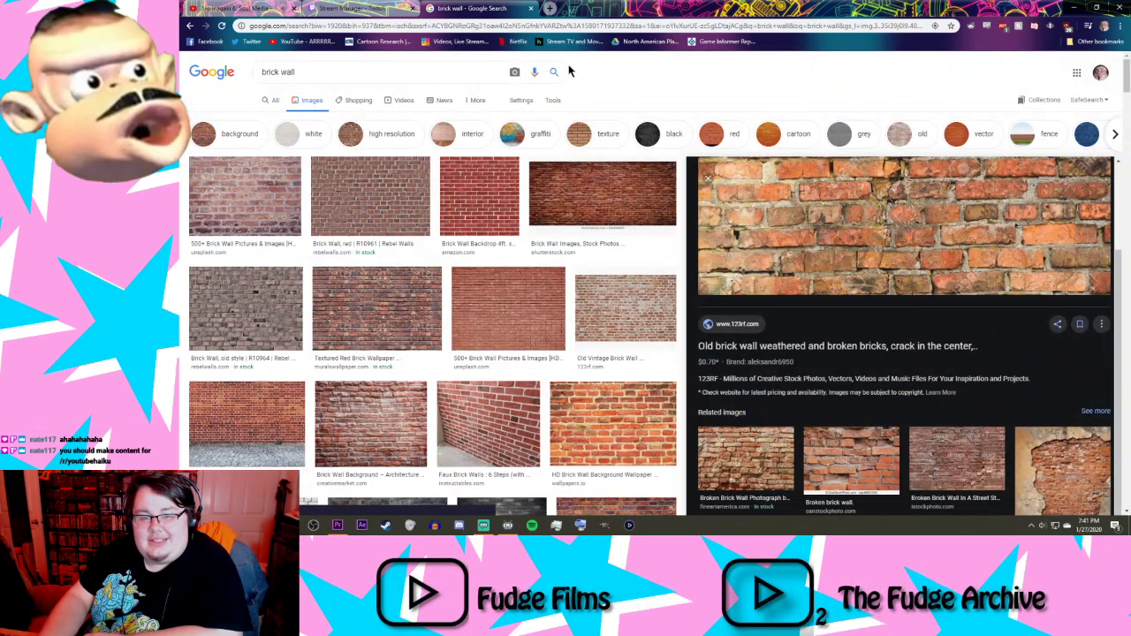
# Step: Narrow the brick wall results to "background", preview the 123RF old grunge wall and the Pinterest red brick texture, and browse further
pyautogui.click(399, 71)
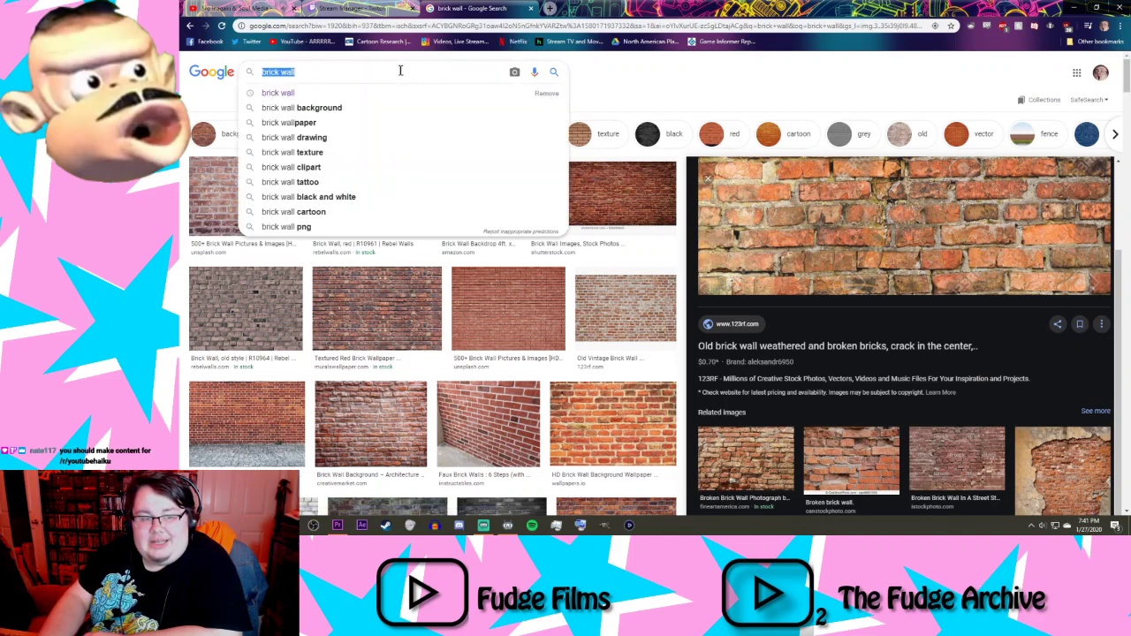
pyautogui.click(220, 130)
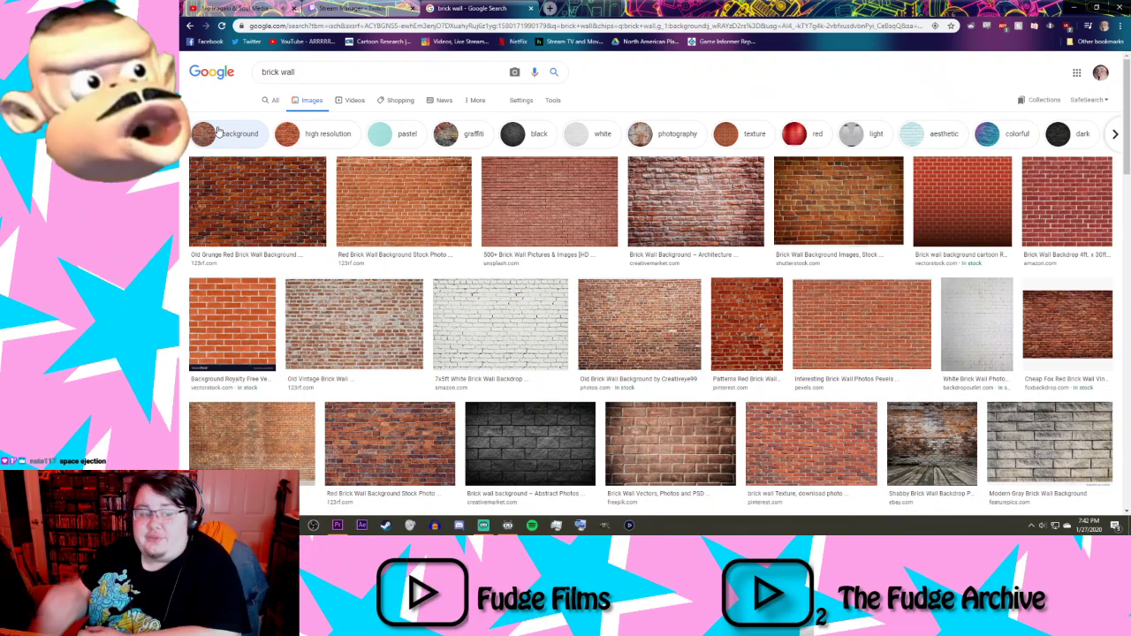
pyautogui.click(250, 227)
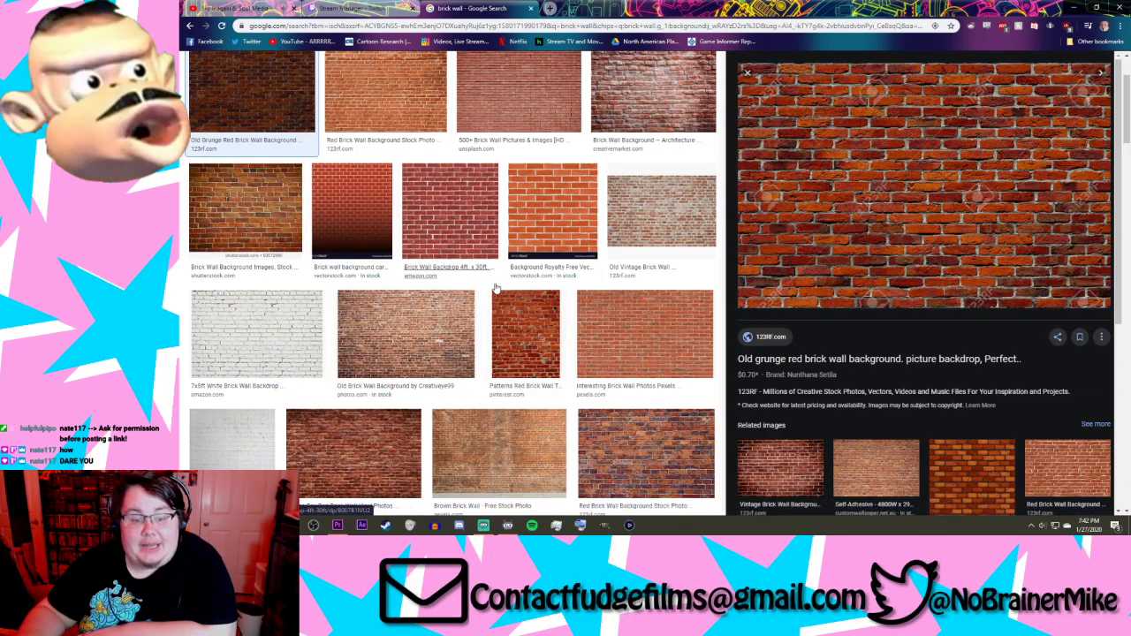
pyautogui.click(530, 315)
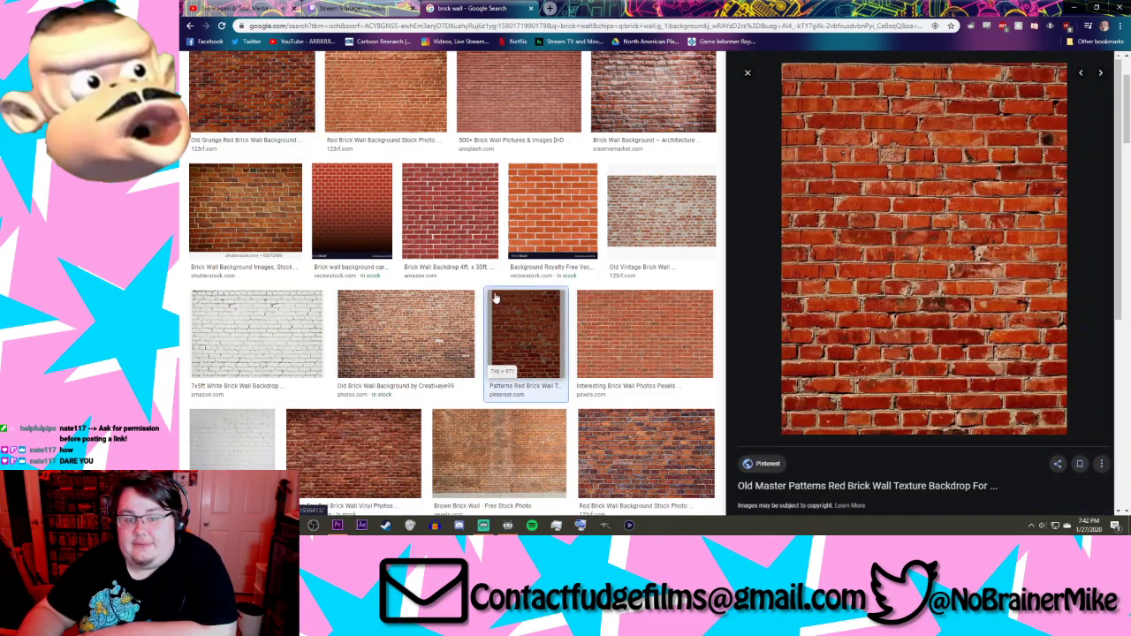
pyautogui.scroll(2, 523, 222)
pyautogui.scroll(-4, 528, 232)
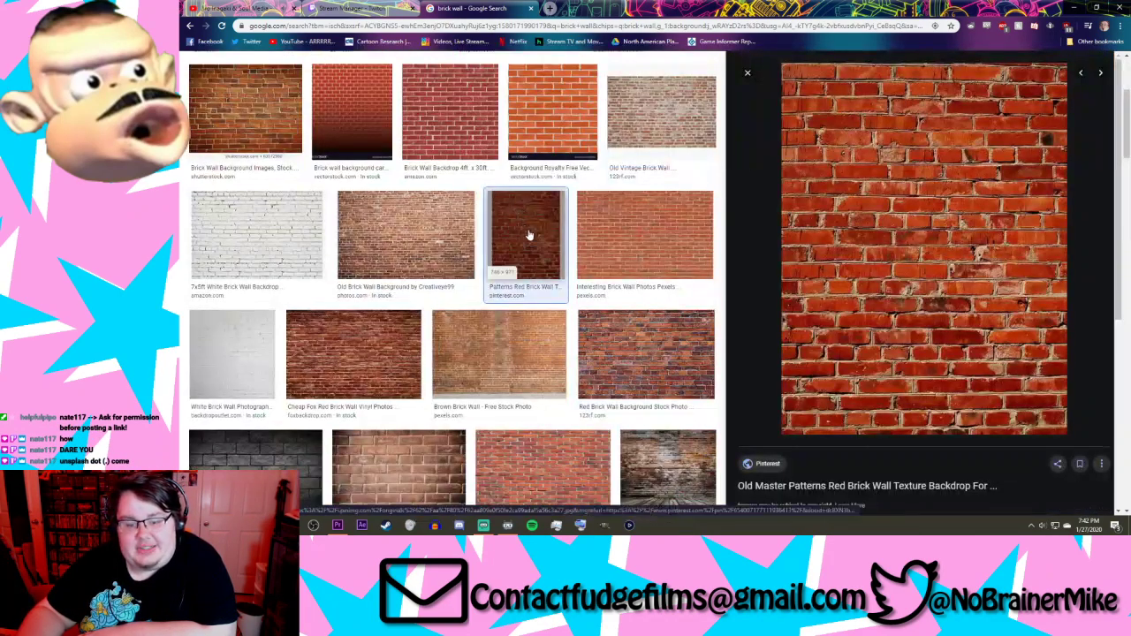
pyautogui.scroll(-3, 495, 265)
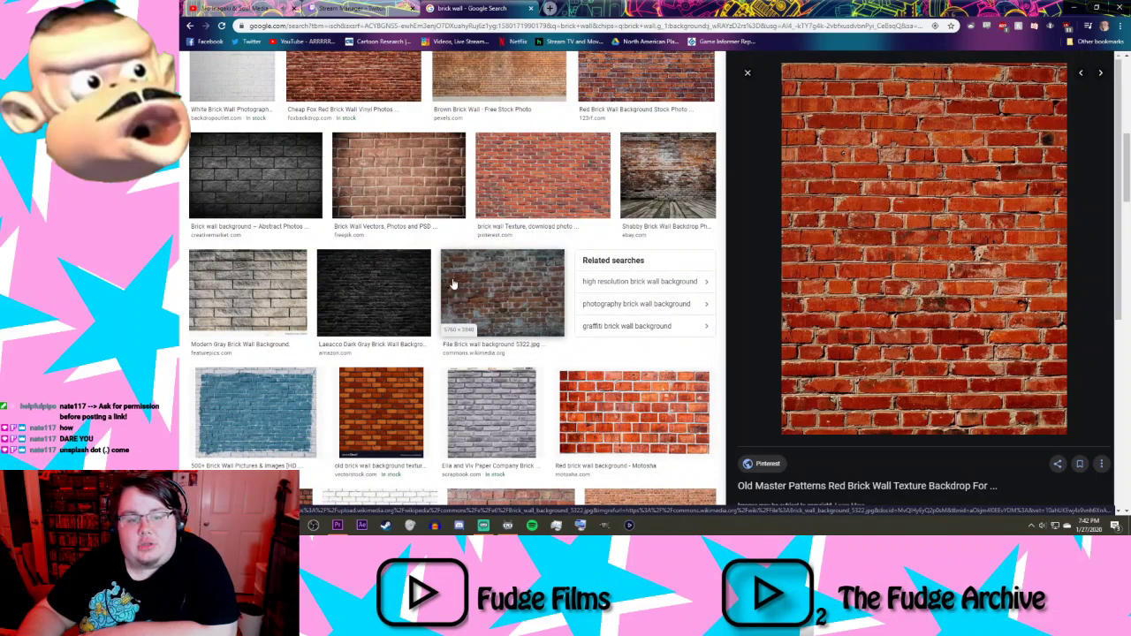
# Step: Browse the "background" brick wall results and preview the Colourbox old brick wall background and one of its related images
pyautogui.scroll(-3, 452, 282)
pyautogui.scroll(-3, 407, 274)
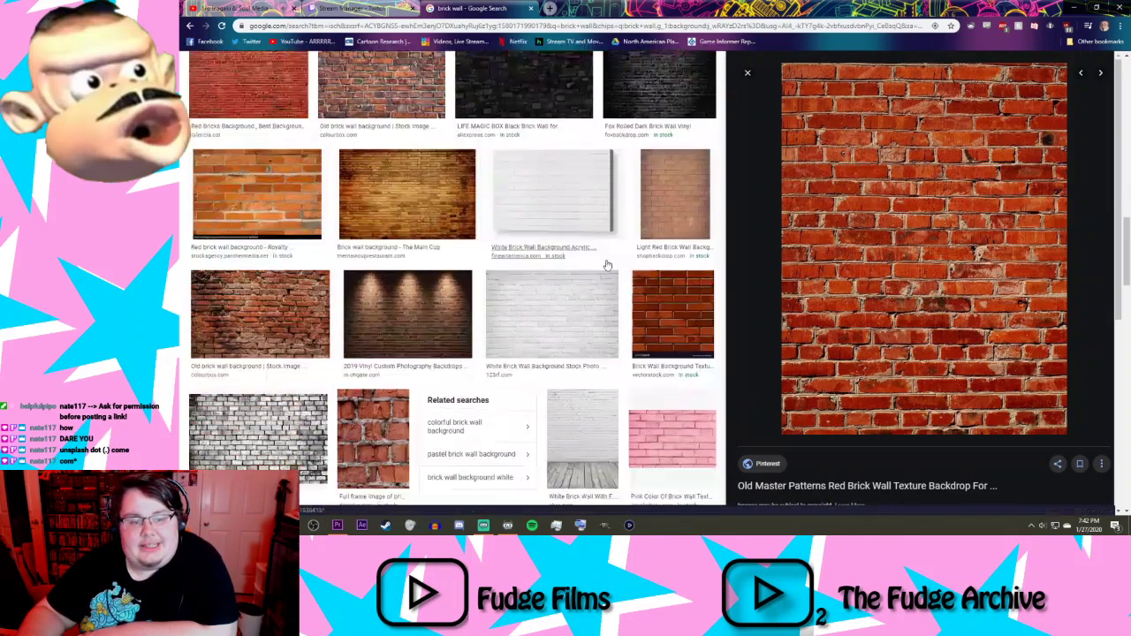
pyautogui.scroll(-1, 607, 264)
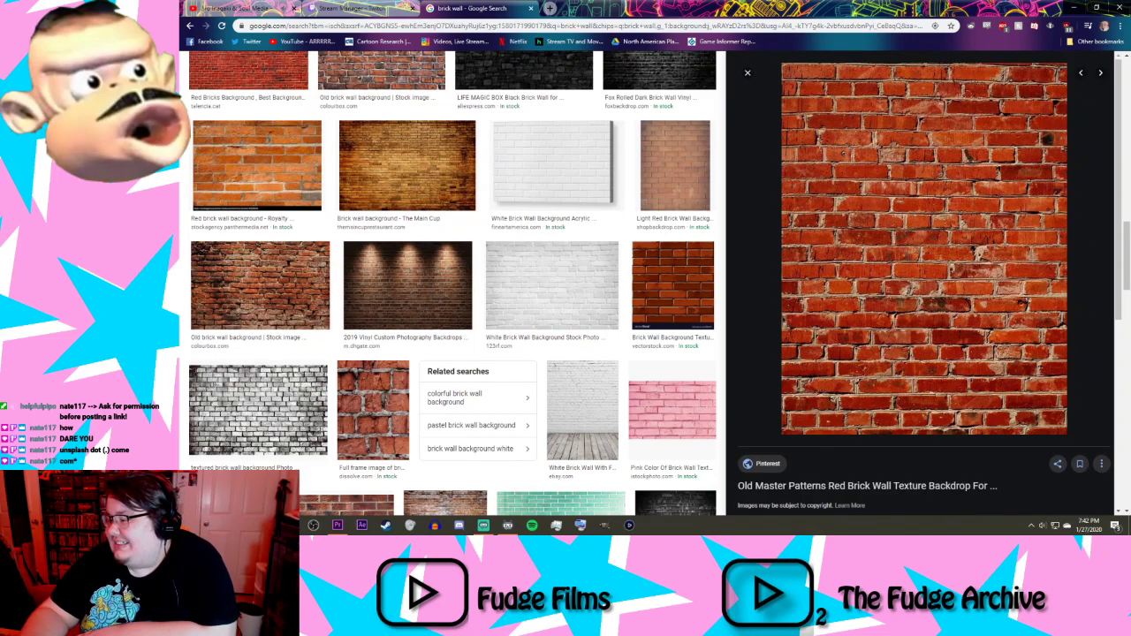
pyautogui.scroll(-4, 432, 234)
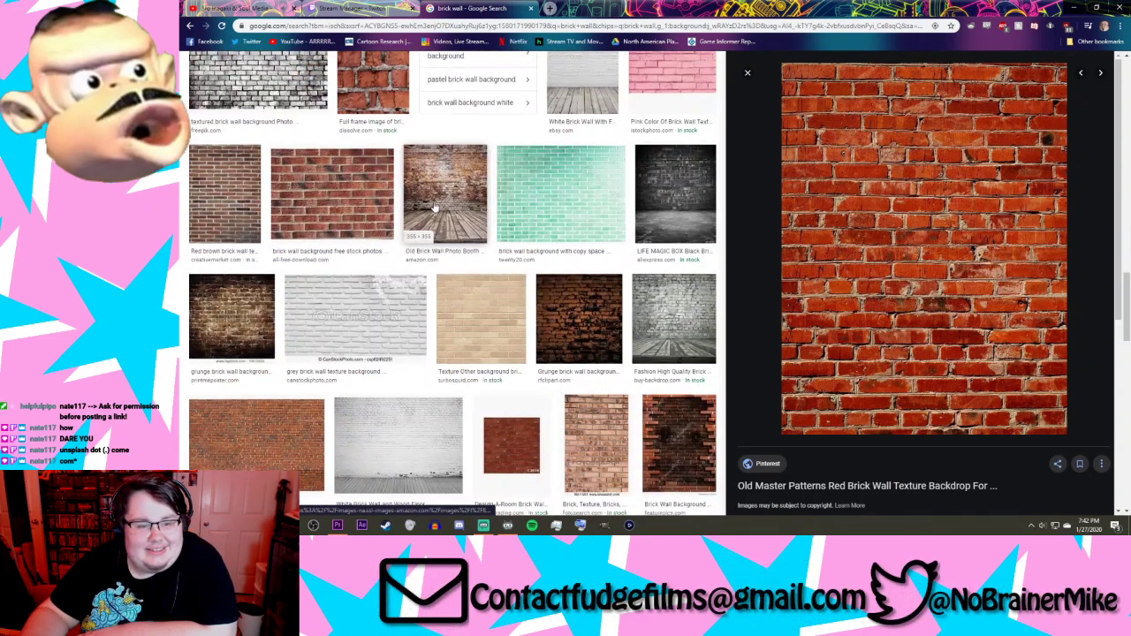
pyautogui.scroll(3, 433, 234)
pyautogui.scroll(1, 432, 232)
pyautogui.click(277, 256)
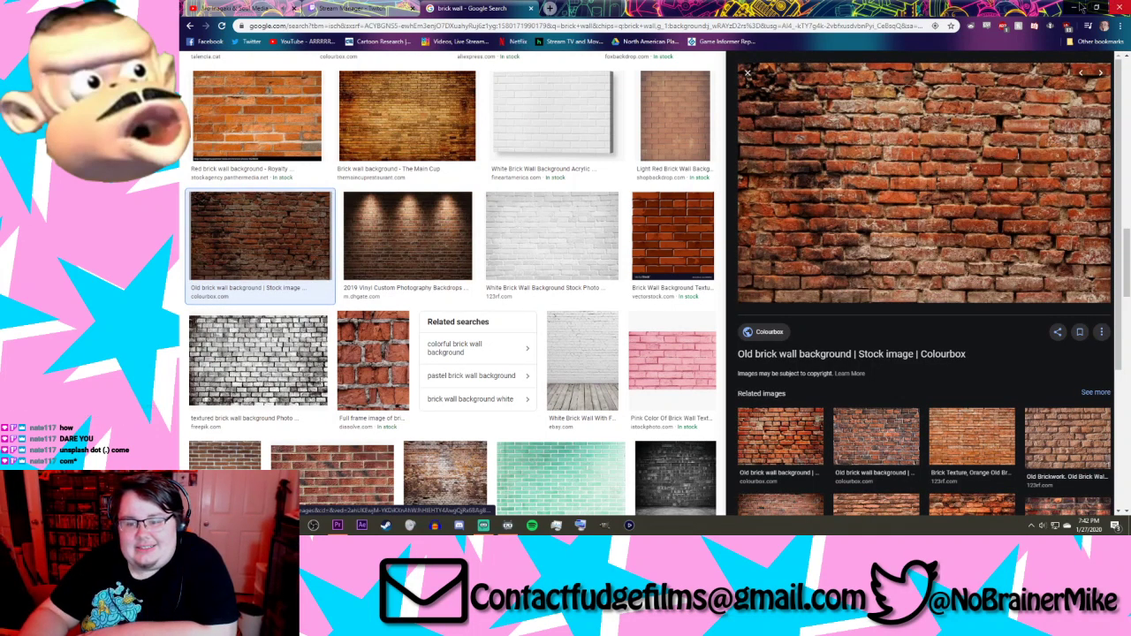
pyautogui.click(859, 448)
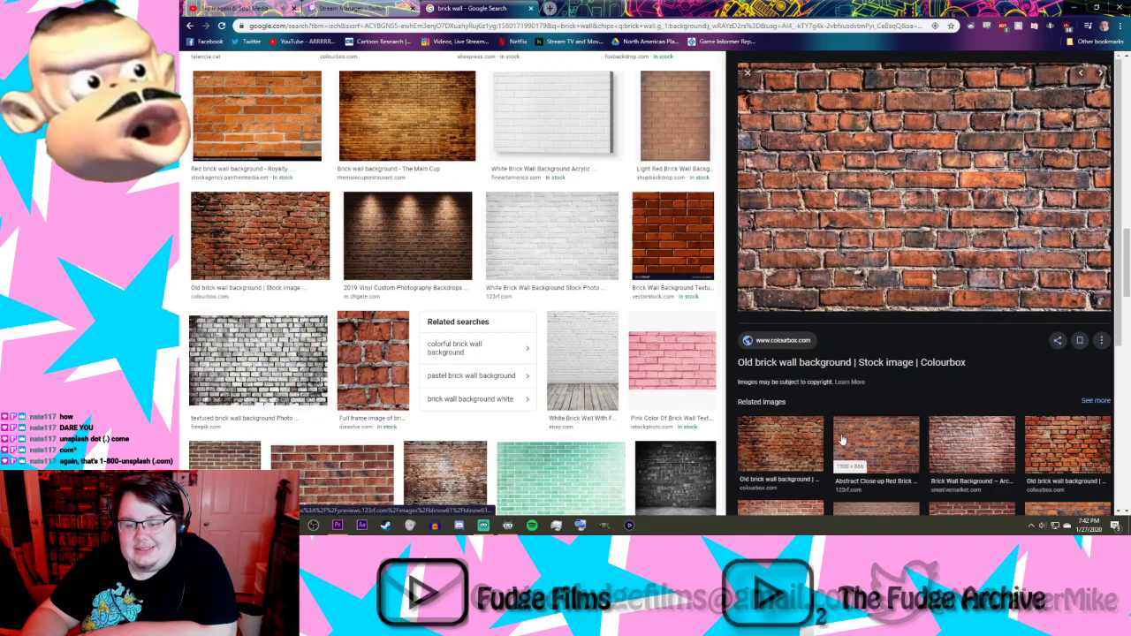
pyautogui.scroll(4, 498, 327)
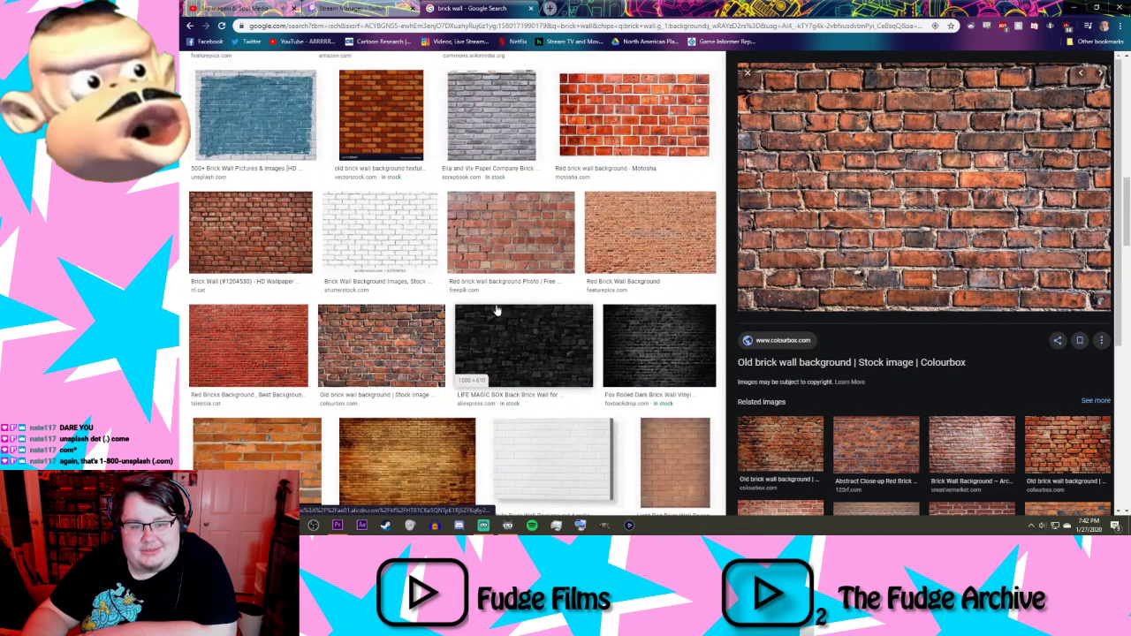
pyautogui.scroll(3, 497, 309)
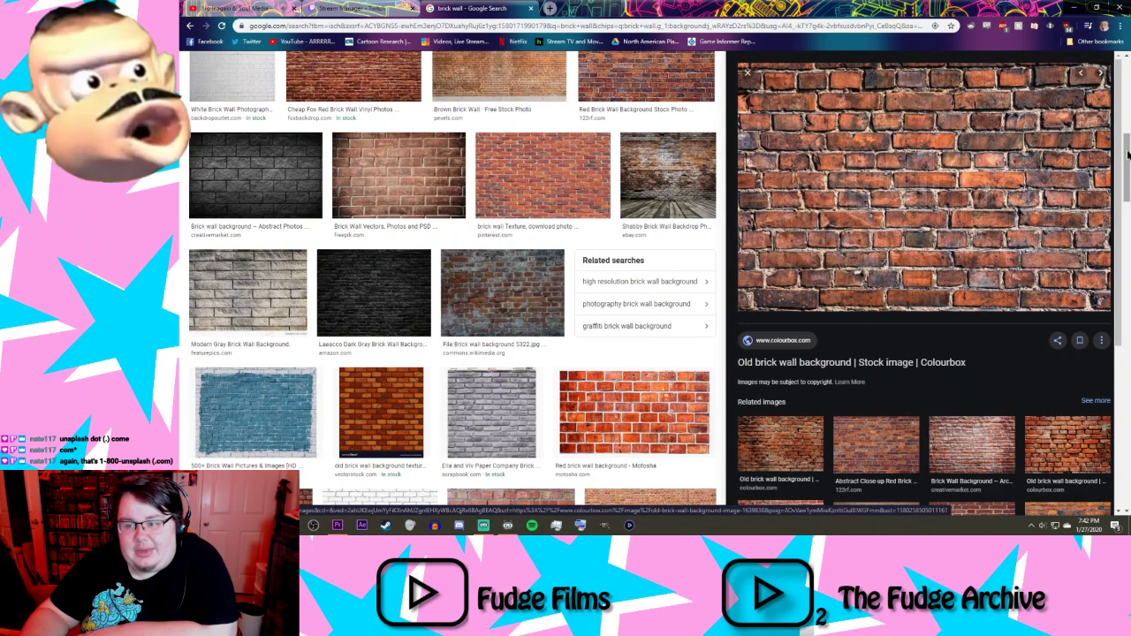
pyautogui.scroll(5, 1128, 155)
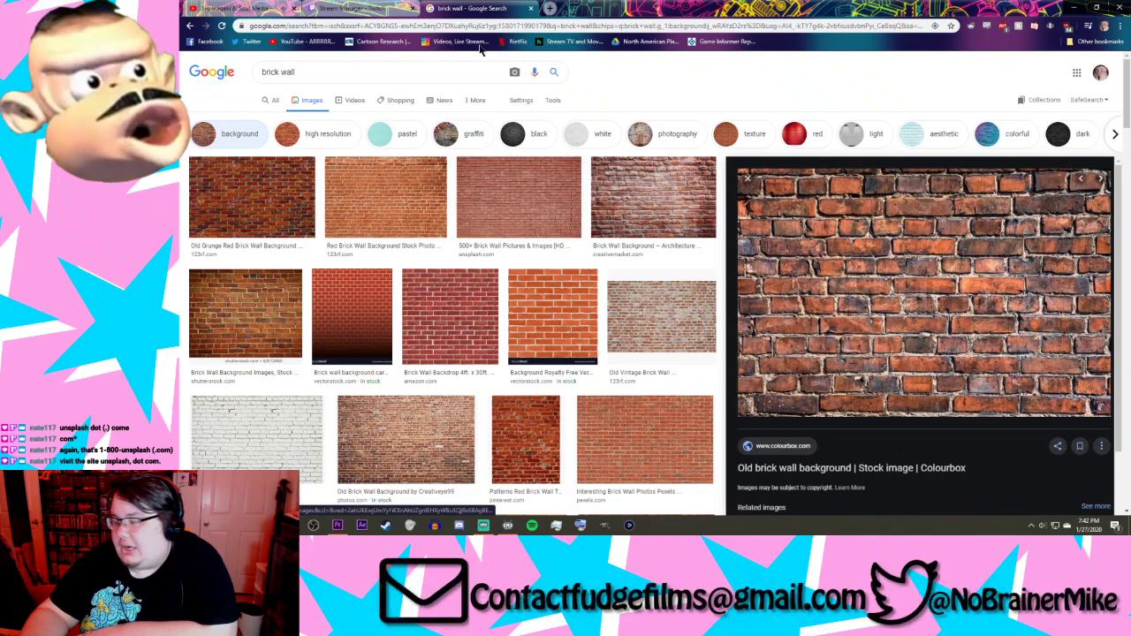
# Step: Open unsplash.com in a new browser tab and search its photos for "brick wall"
pyautogui.click(550, 7)
pyautogui.write('u')
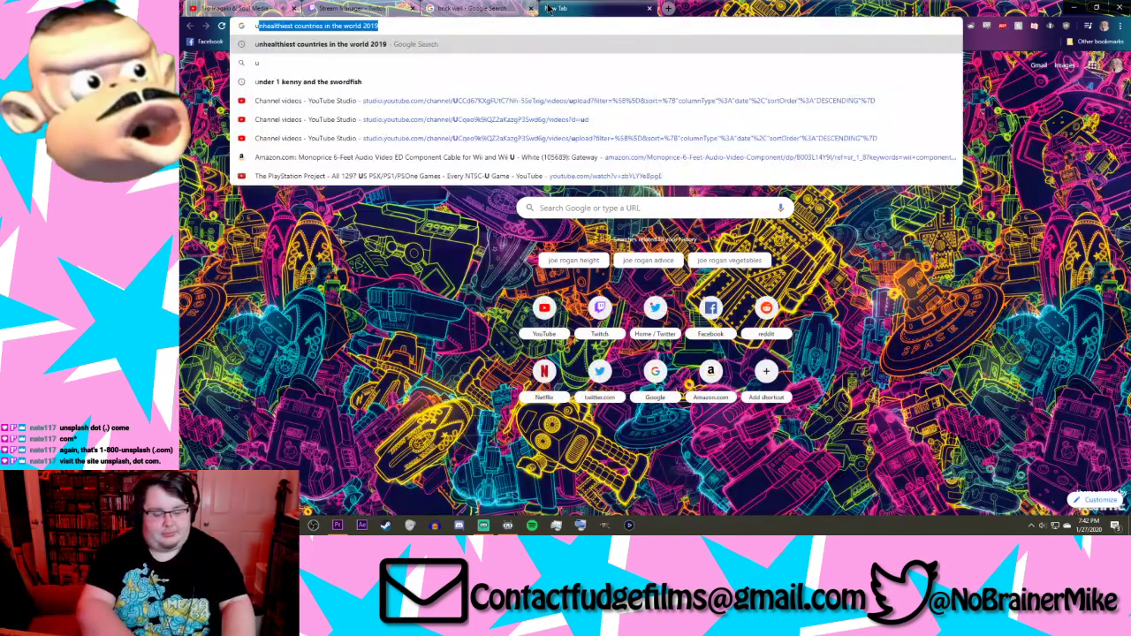
pyautogui.write('nsplash.com')
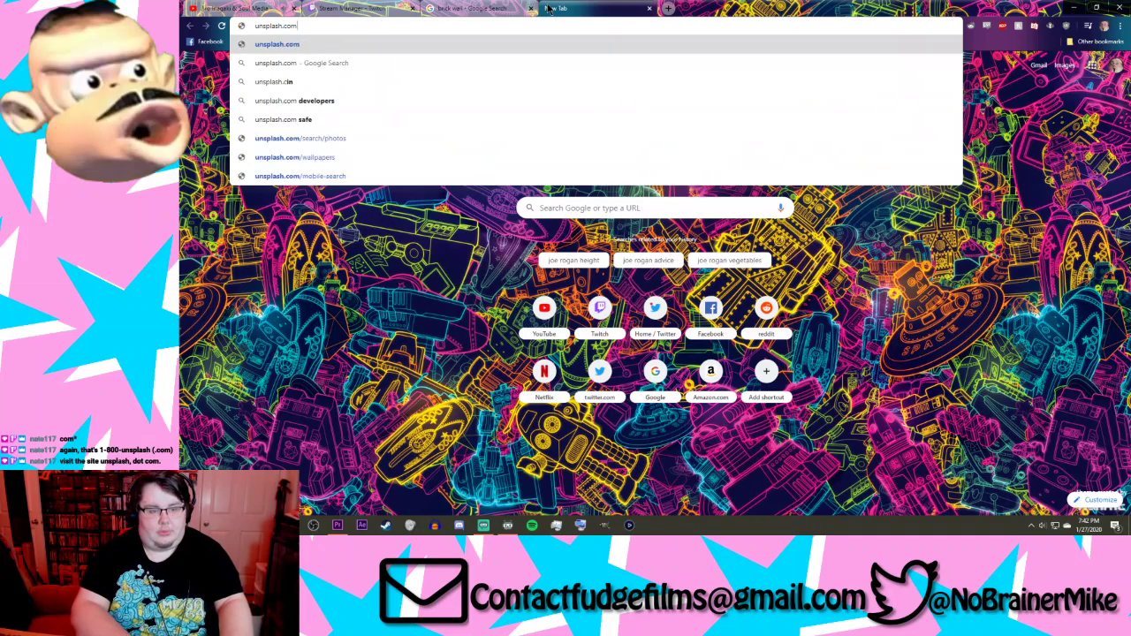
pyautogui.press('Return')
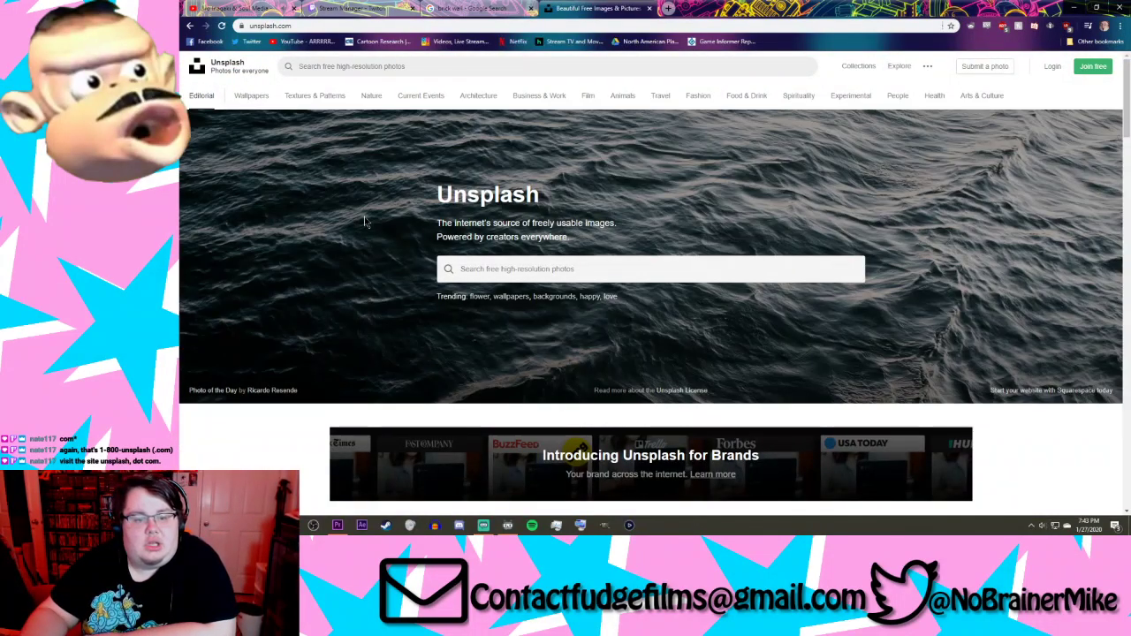
pyautogui.click(482, 259)
pyautogui.write('Brick w')
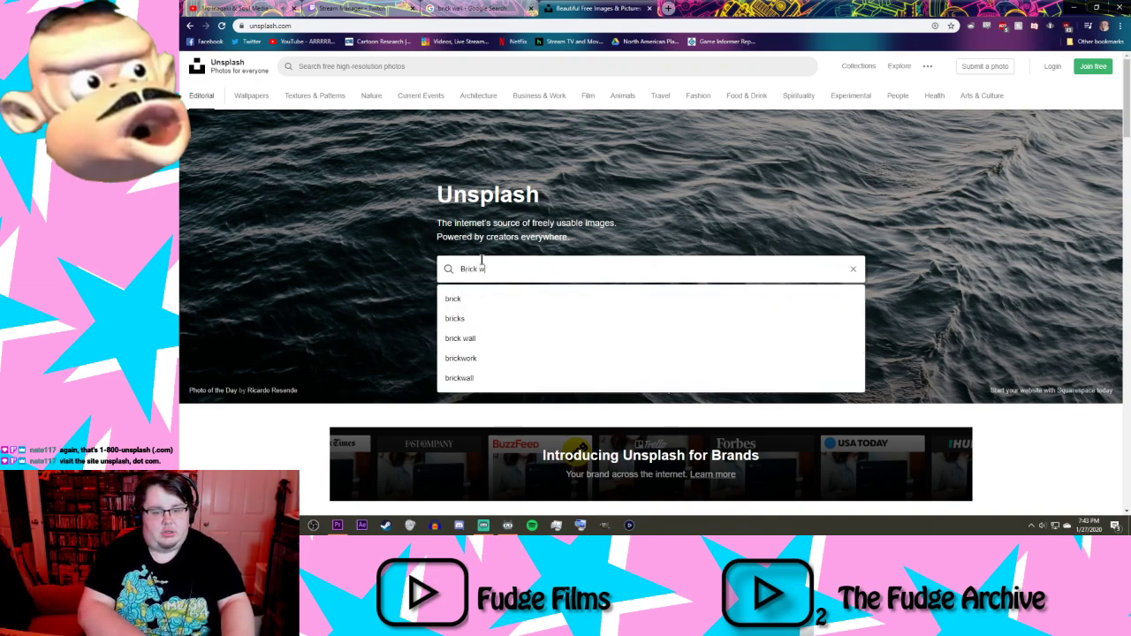
pyautogui.write('all')
pyautogui.press('Return')
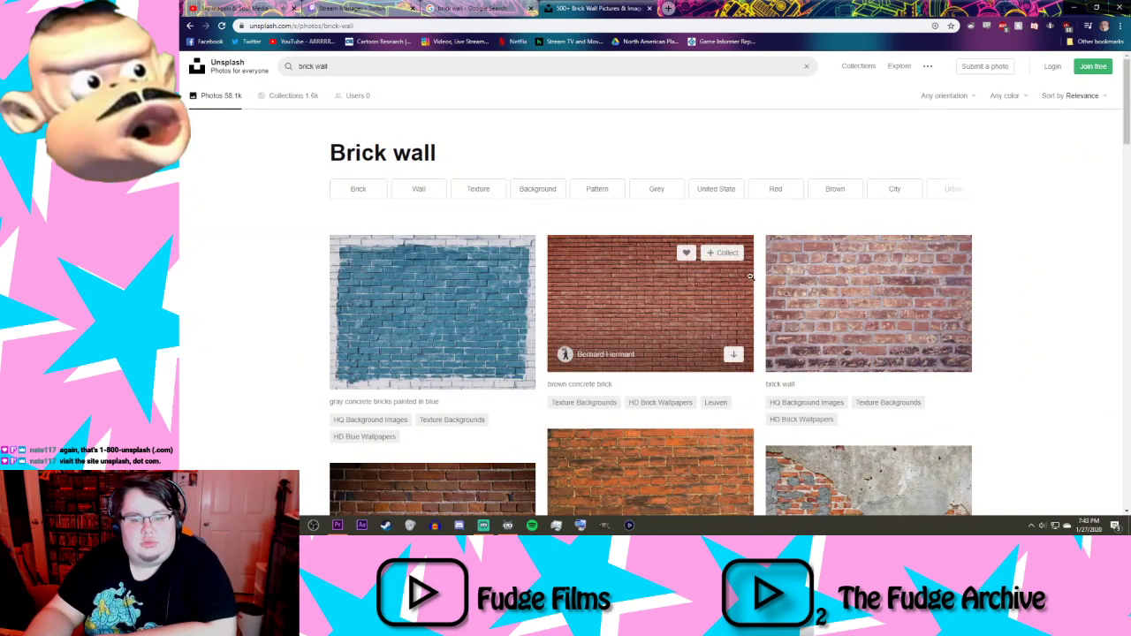
# Step: Download the Unsplash photo of the wooden dining table beside the brown brick wall, allowing the site to download multiple files
pyautogui.scroll(-5, 694, 299)
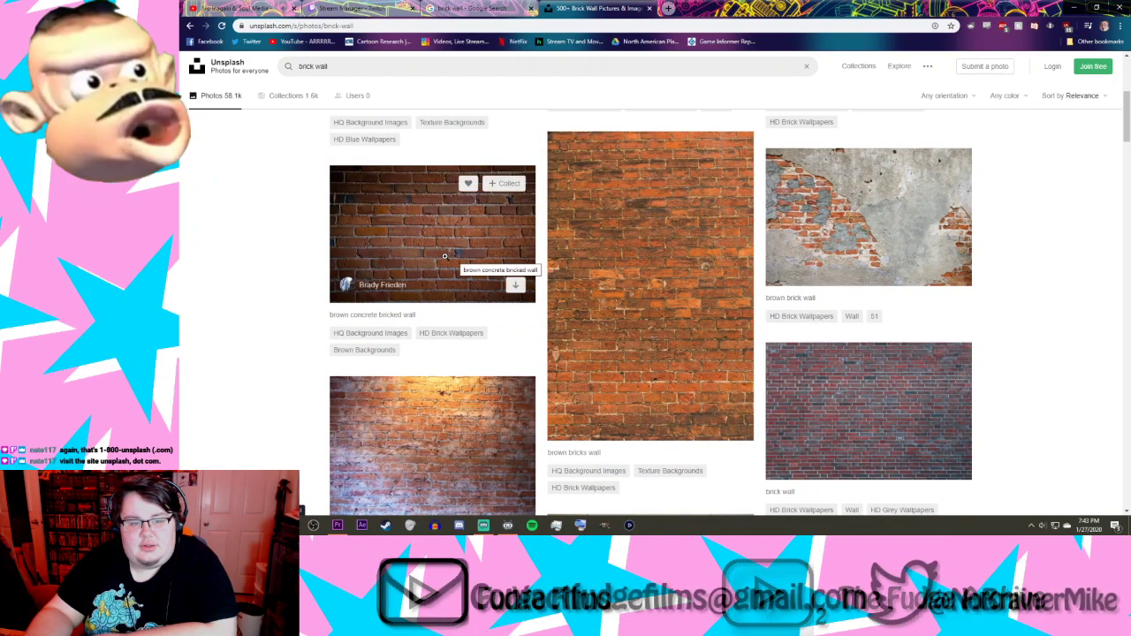
pyautogui.scroll(-5, 271, 299)
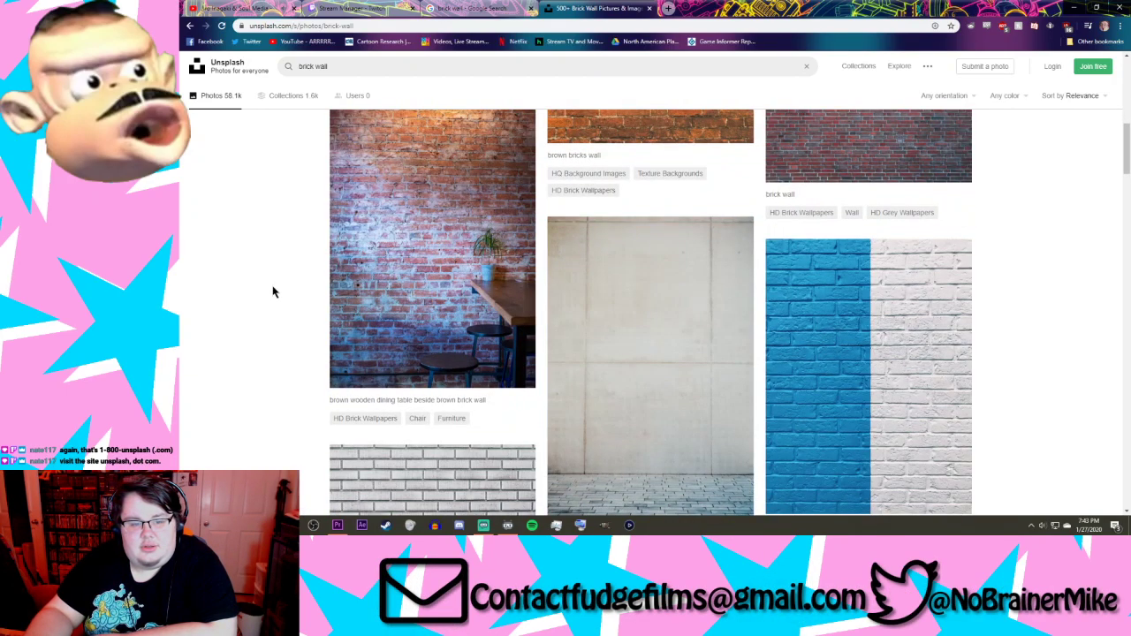
pyautogui.scroll(2, 273, 293)
pyautogui.click(455, 291)
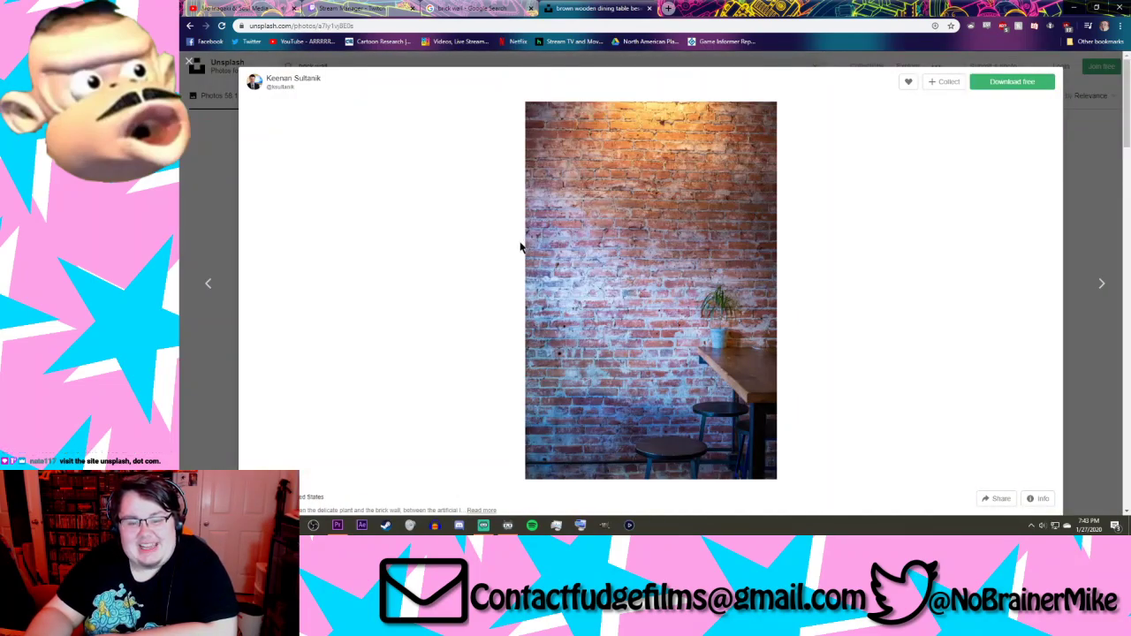
pyautogui.click(1008, 81)
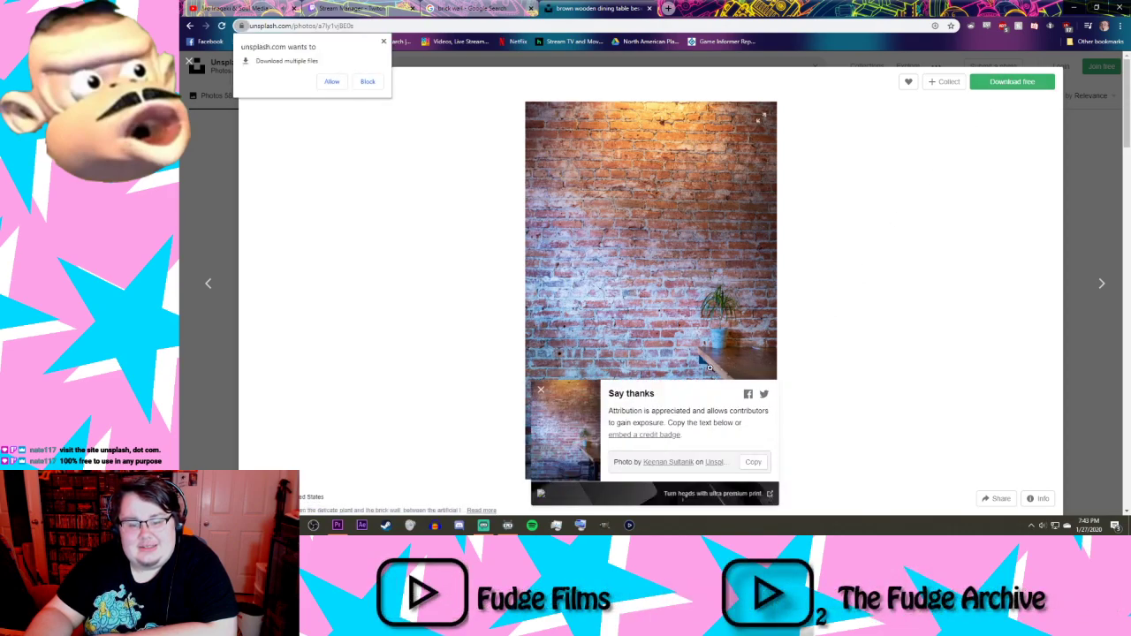
pyautogui.click(331, 80)
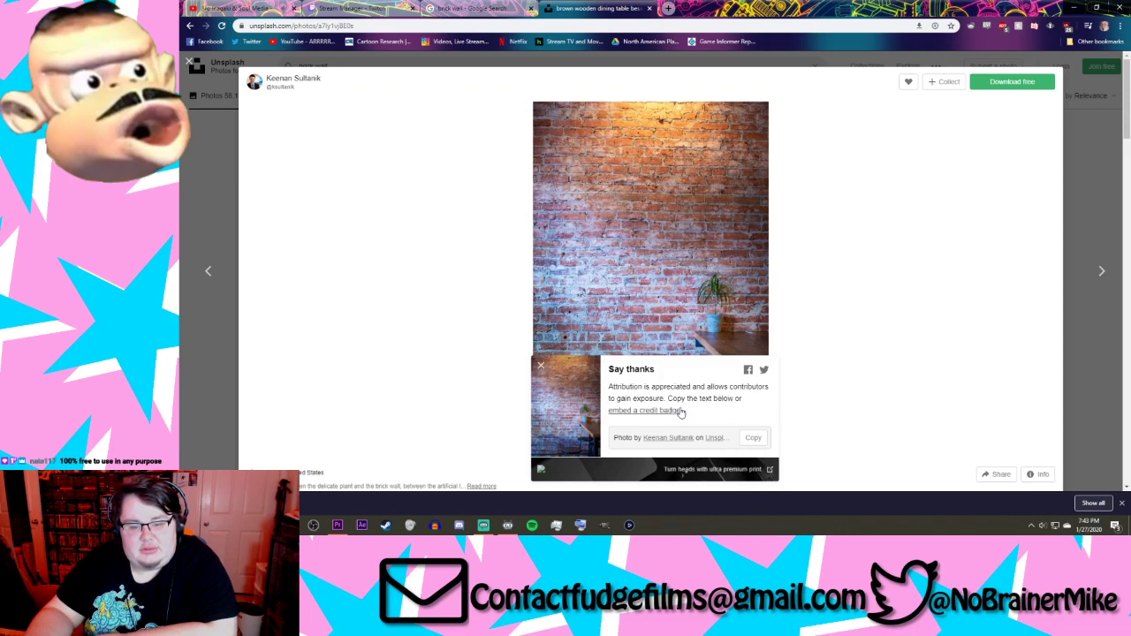
# Step: Copy the downloaded photo's attribution text and paste it into a new text document on the desktop
pyautogui.click(753, 440)
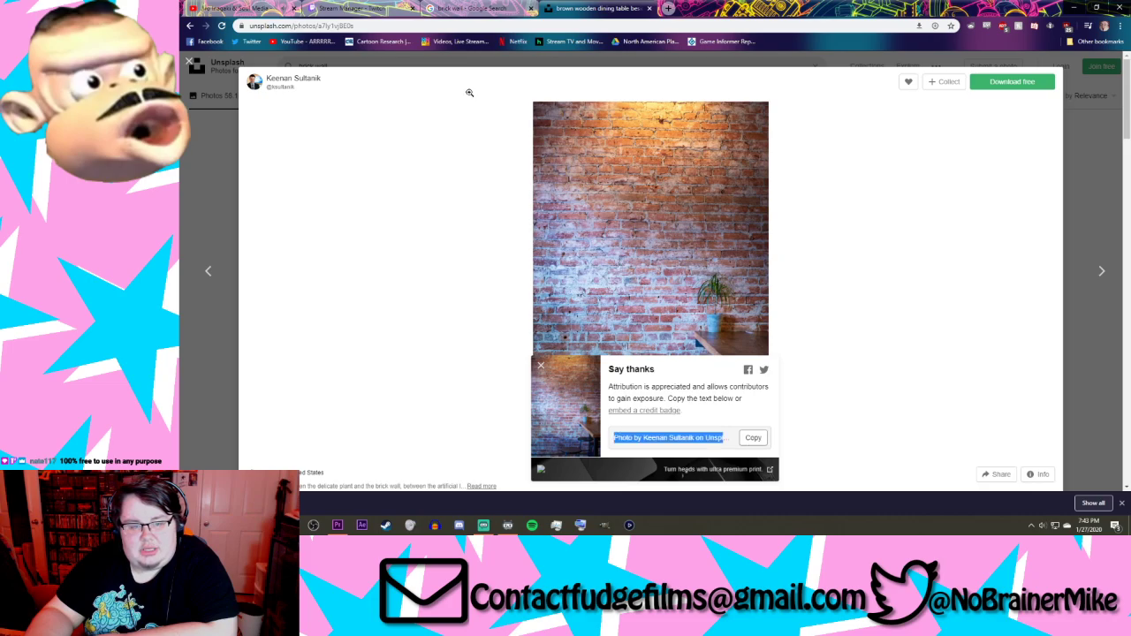
pyautogui.click(669, 8)
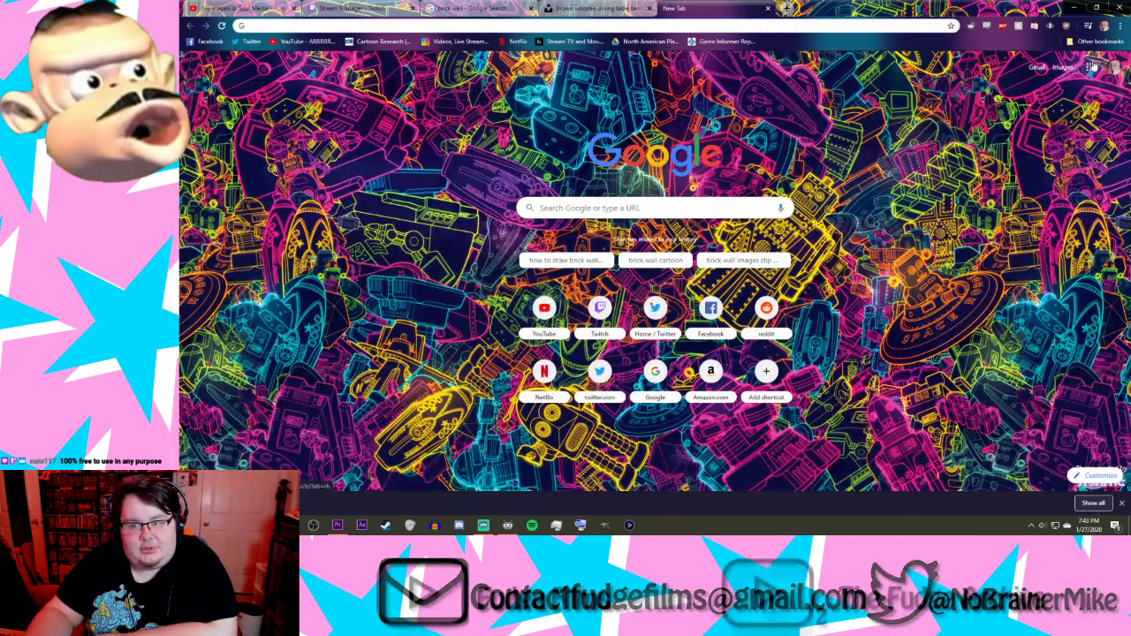
pyautogui.moveTo(899, 7); pyautogui.dragTo(856, 281)
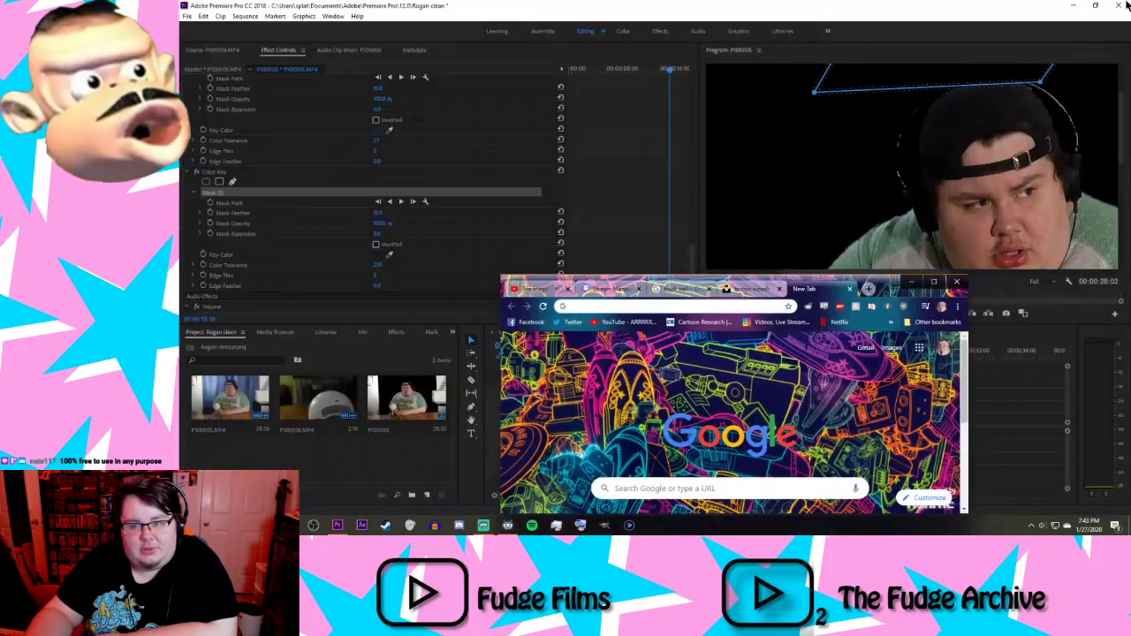
pyautogui.click(1070, 6)
pyautogui.rightClick(829, 103)
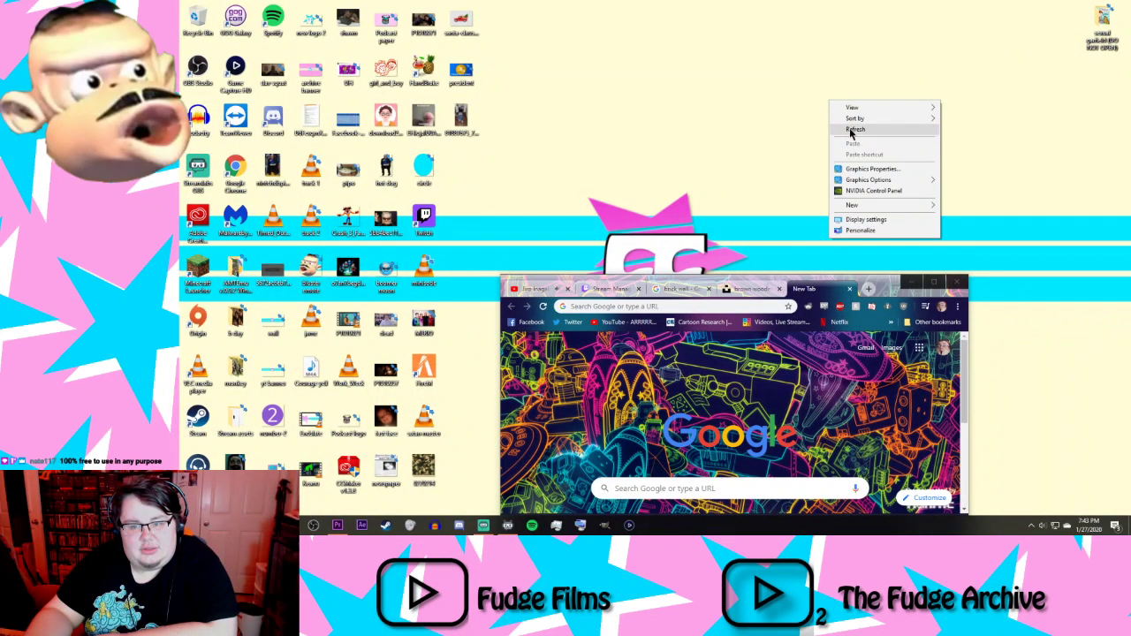
pyautogui.moveTo(862, 205)
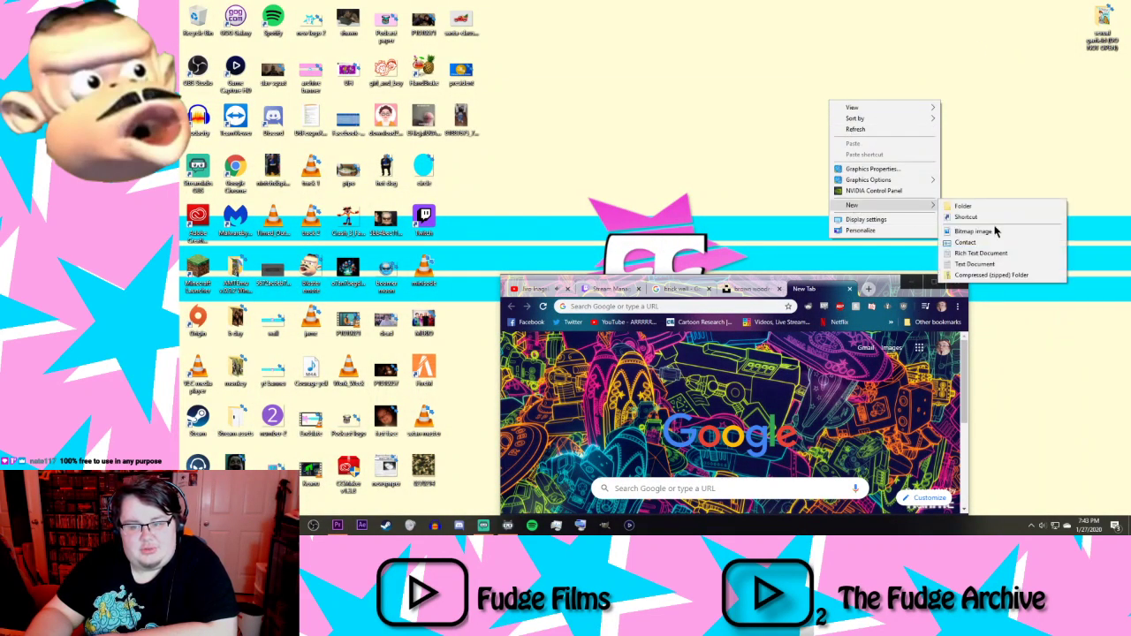
pyautogui.click(974, 265)
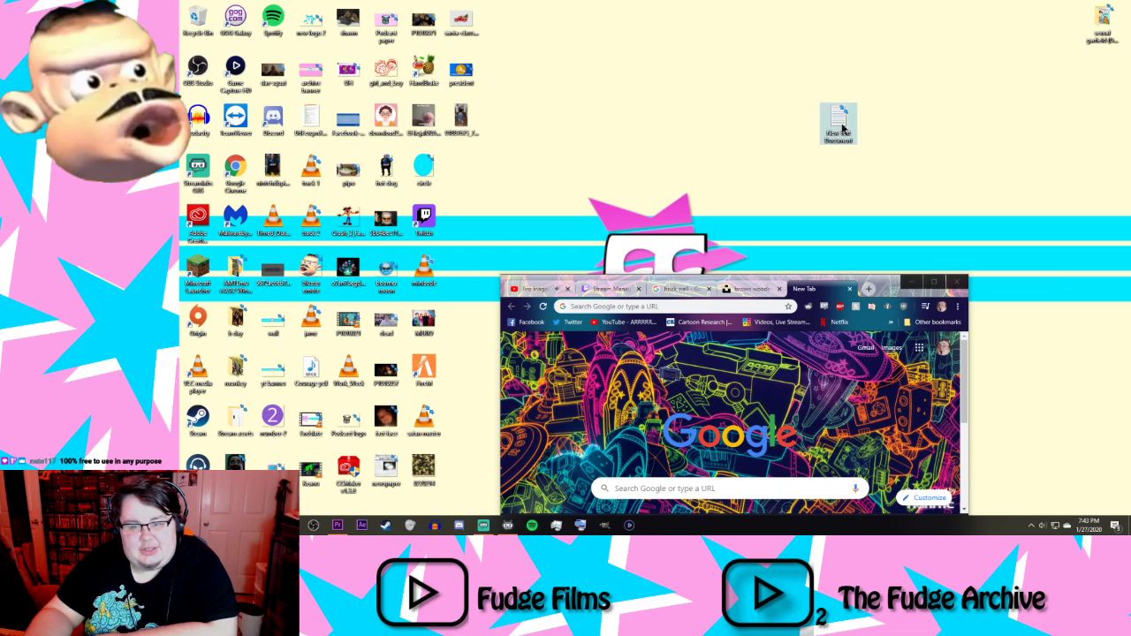
pyautogui.doubleClick(840, 126)
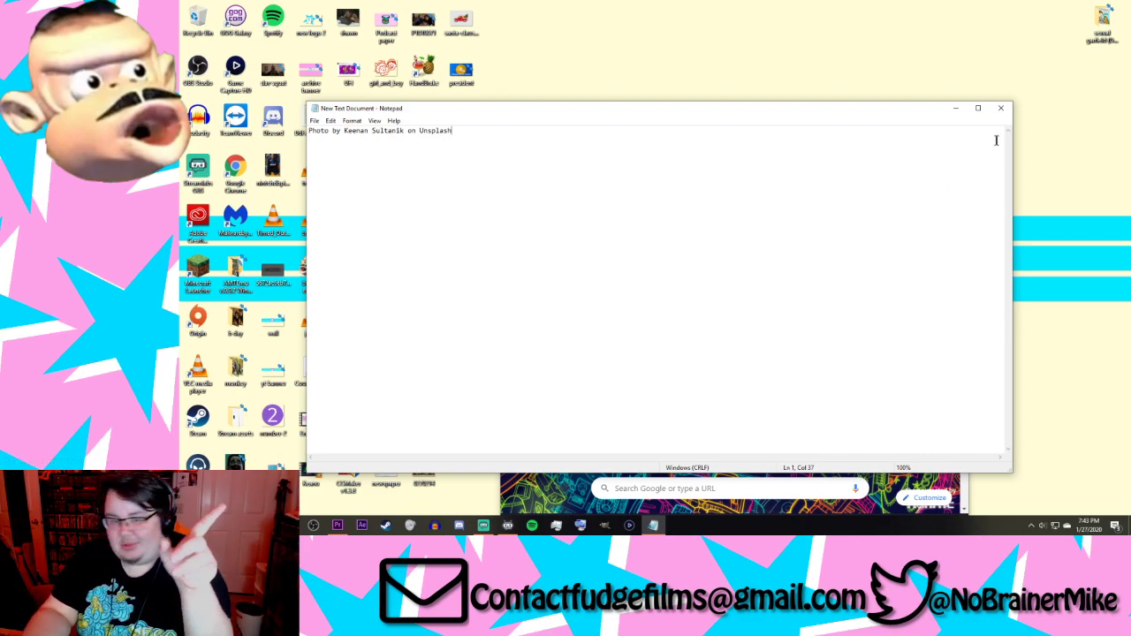
pyautogui.click(962, 109)
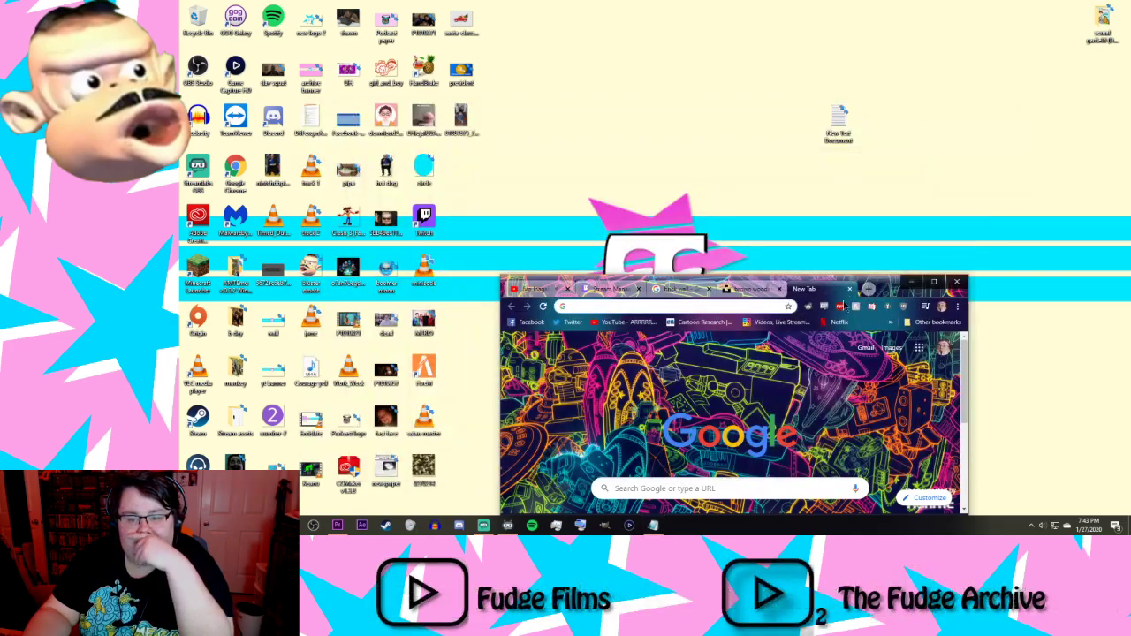
# Step: Return to the Unsplash brick wall results in a maximized browser window and dismiss the photo attribution notice
pyautogui.moveTo(871, 289); pyautogui.dragTo(787, 2)
pyautogui.click(597, 8)
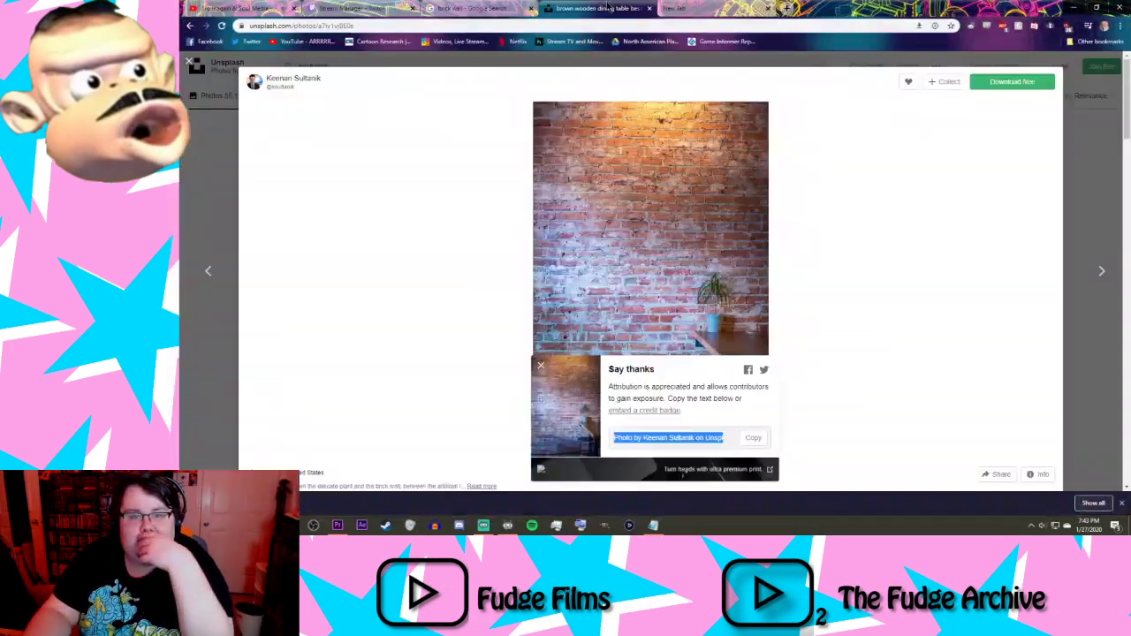
pyautogui.click(205, 132)
pyautogui.scroll(-5, 715, 220)
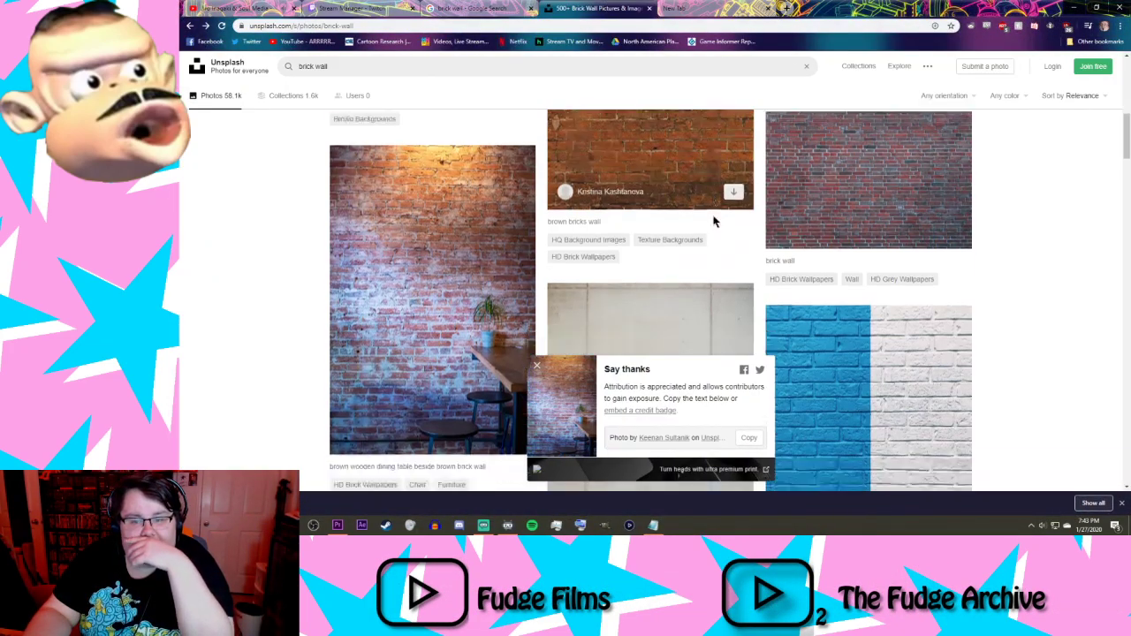
pyautogui.click(536, 368)
# Step: Browse the Unsplash "brick wall" results for another photo that could serve as the clip's replacement background
pyautogui.scroll(-3, 676, 324)
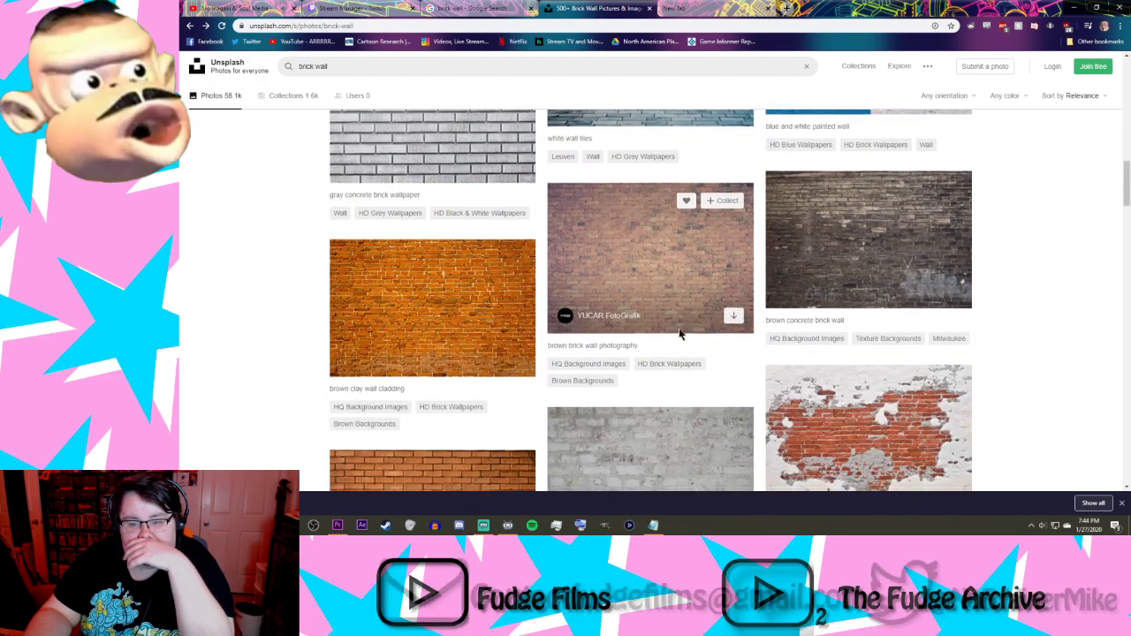
pyautogui.scroll(-3, 666, 316)
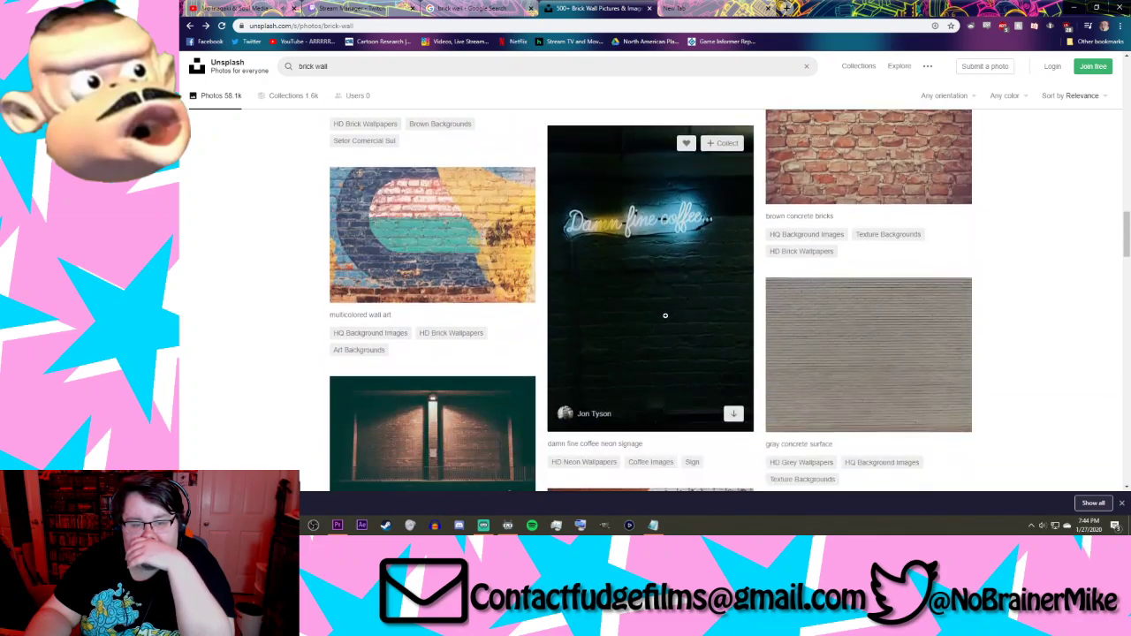
pyautogui.scroll(-3, 666, 316)
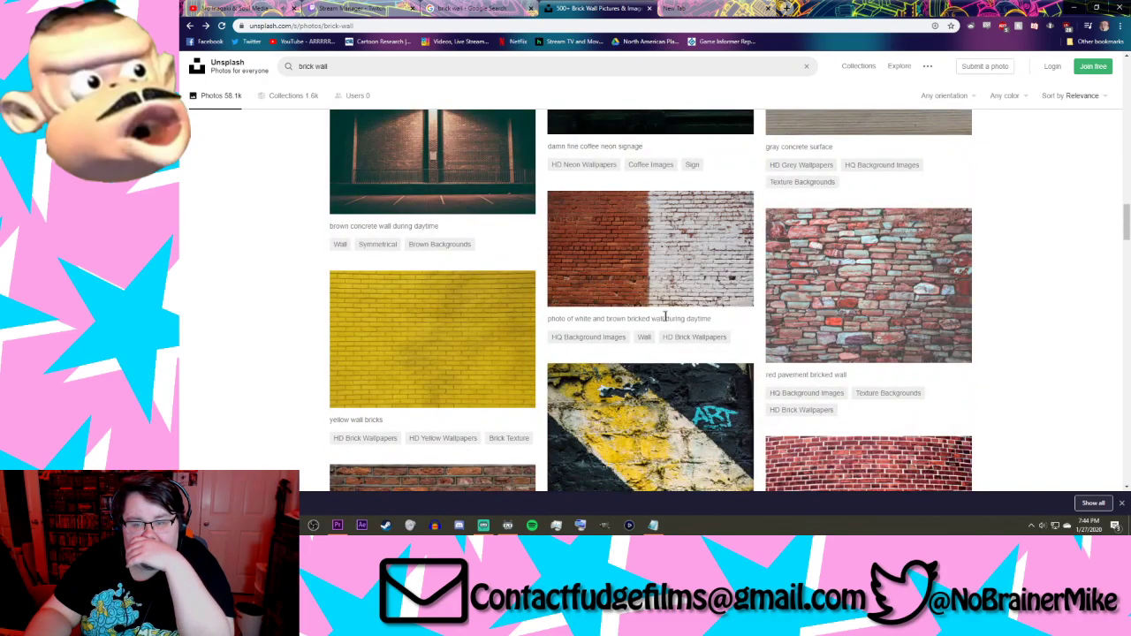
pyautogui.scroll(-3, 663, 314)
pyautogui.scroll(-3, 664, 305)
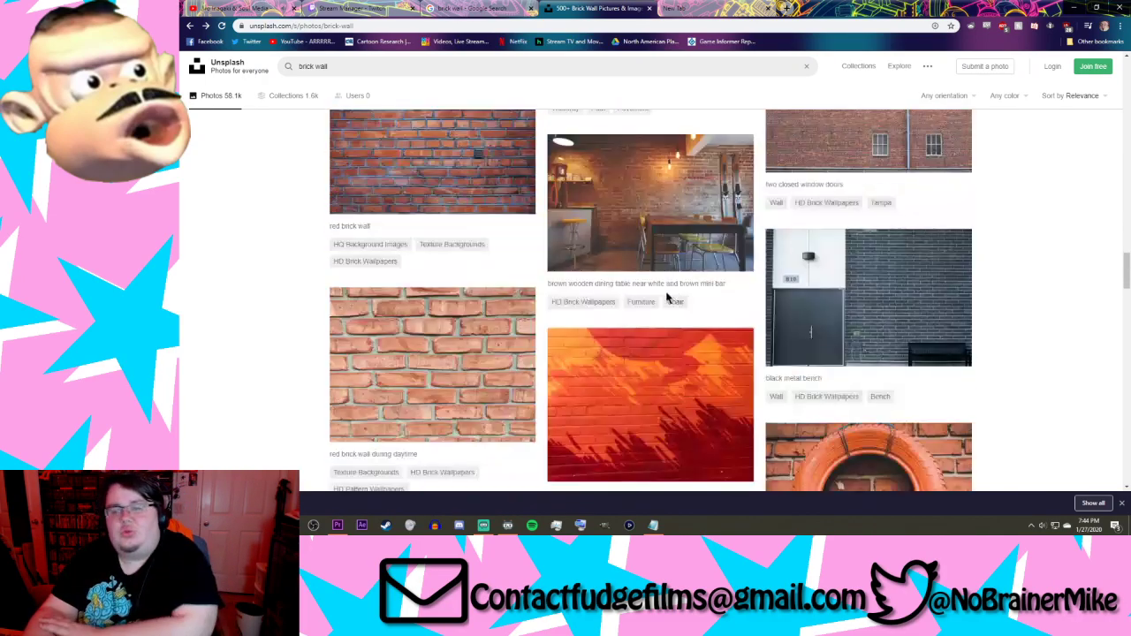
pyautogui.scroll(-3, 664, 294)
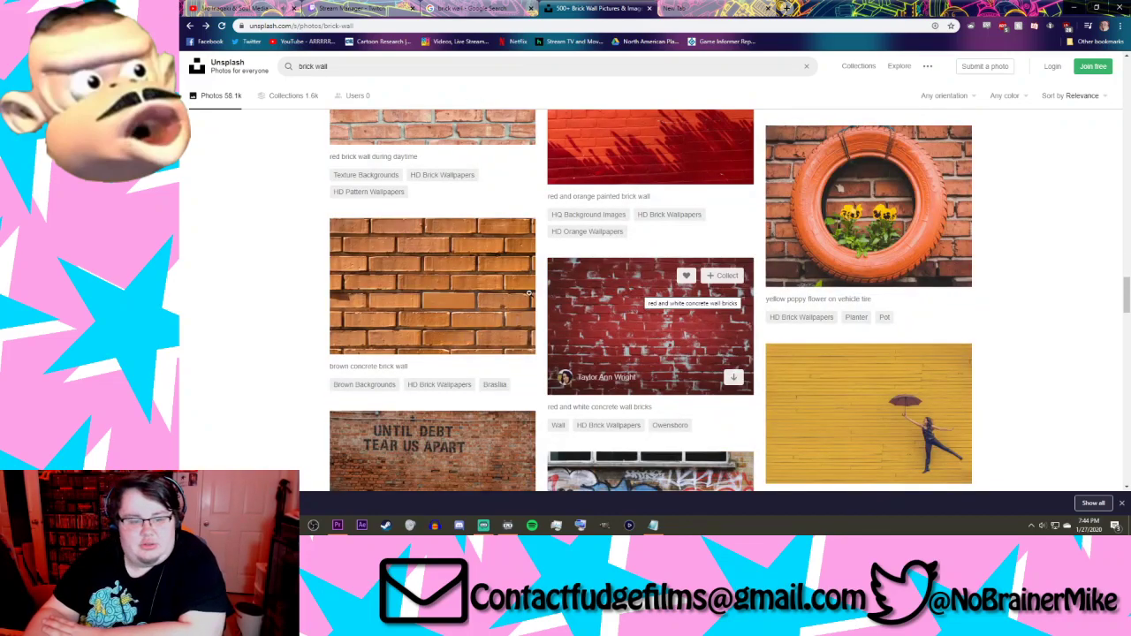
pyautogui.scroll(-3, 459, 306)
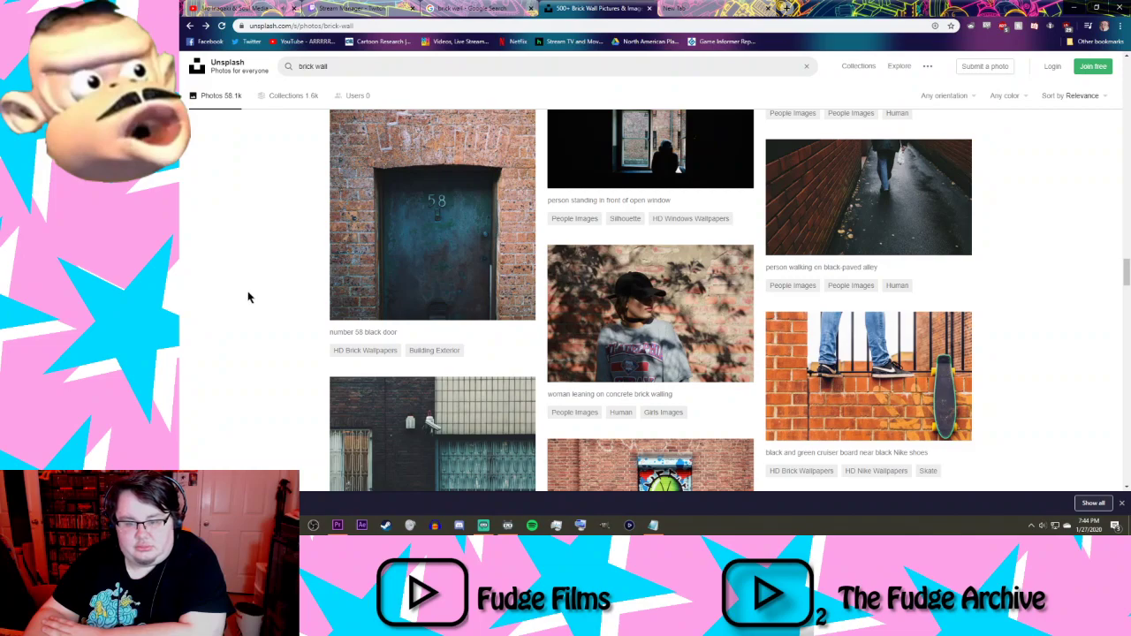
pyautogui.scroll(-3, 241, 318)
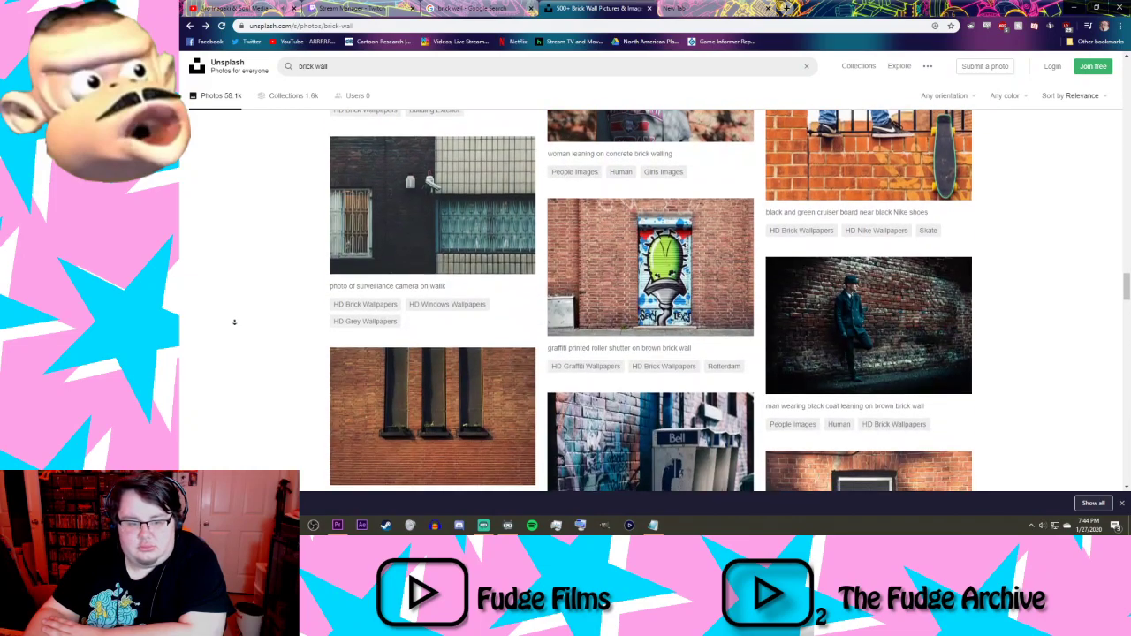
pyautogui.scroll(-1, 234, 323)
pyautogui.scroll(-10, 228, 332)
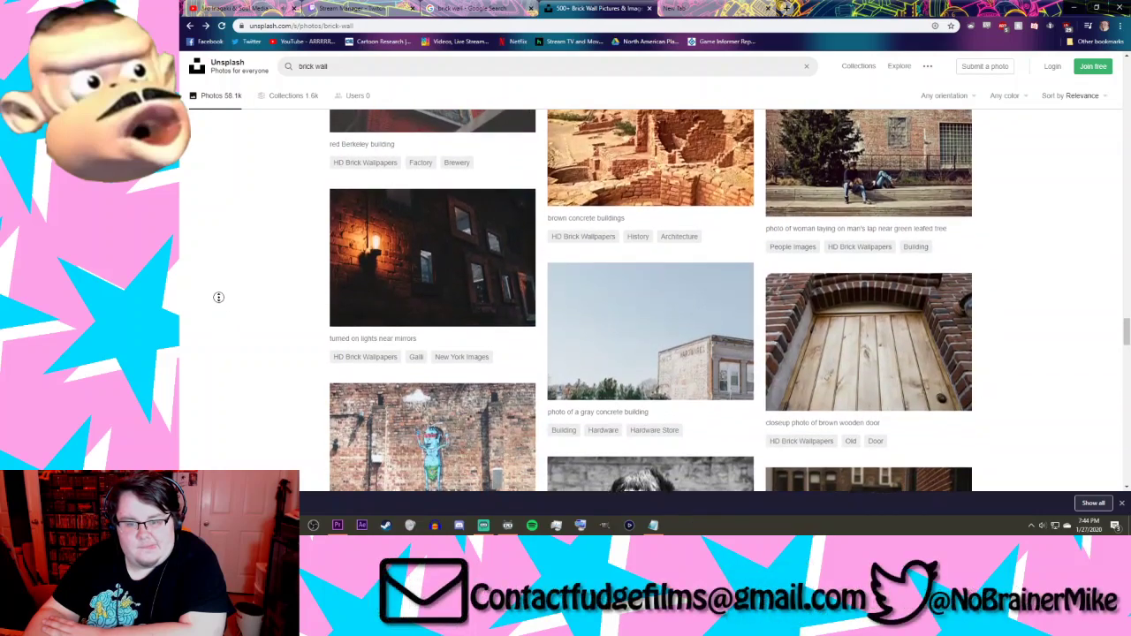
pyautogui.scroll(-2, 218, 291)
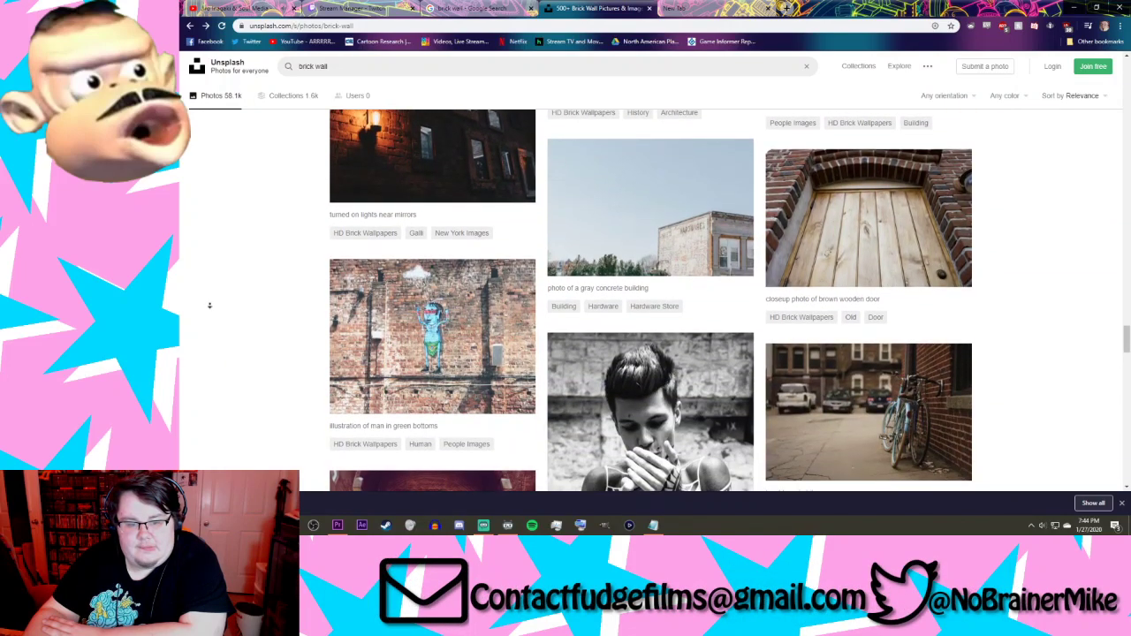
pyautogui.scroll(-4, 206, 303)
pyautogui.scroll(-8, 203, 307)
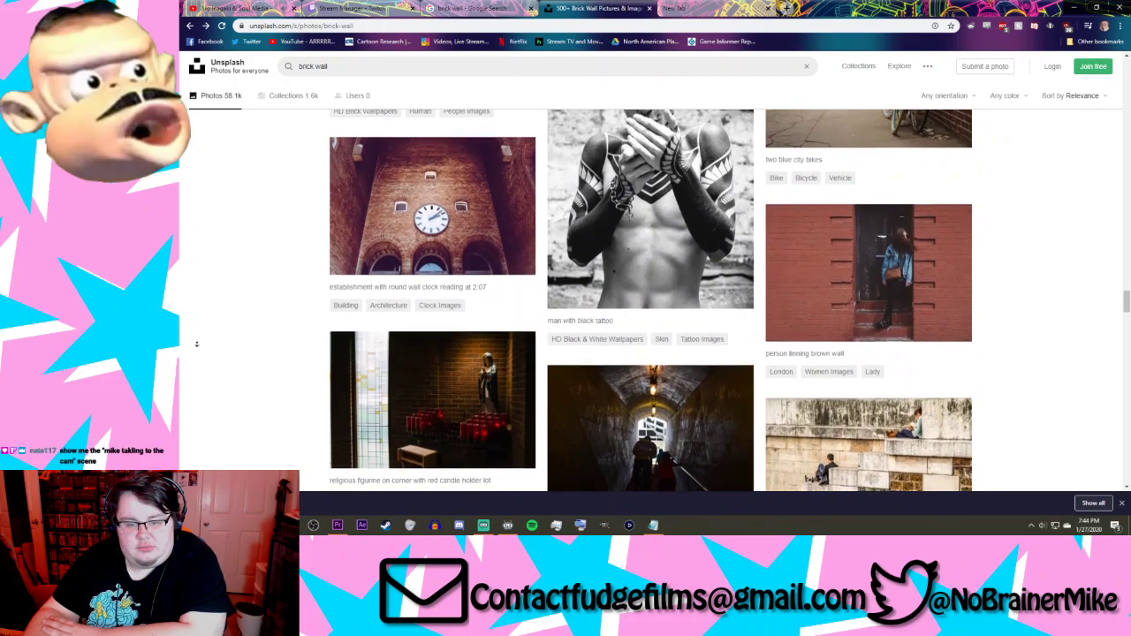
pyautogui.scroll(-2, 187, 318)
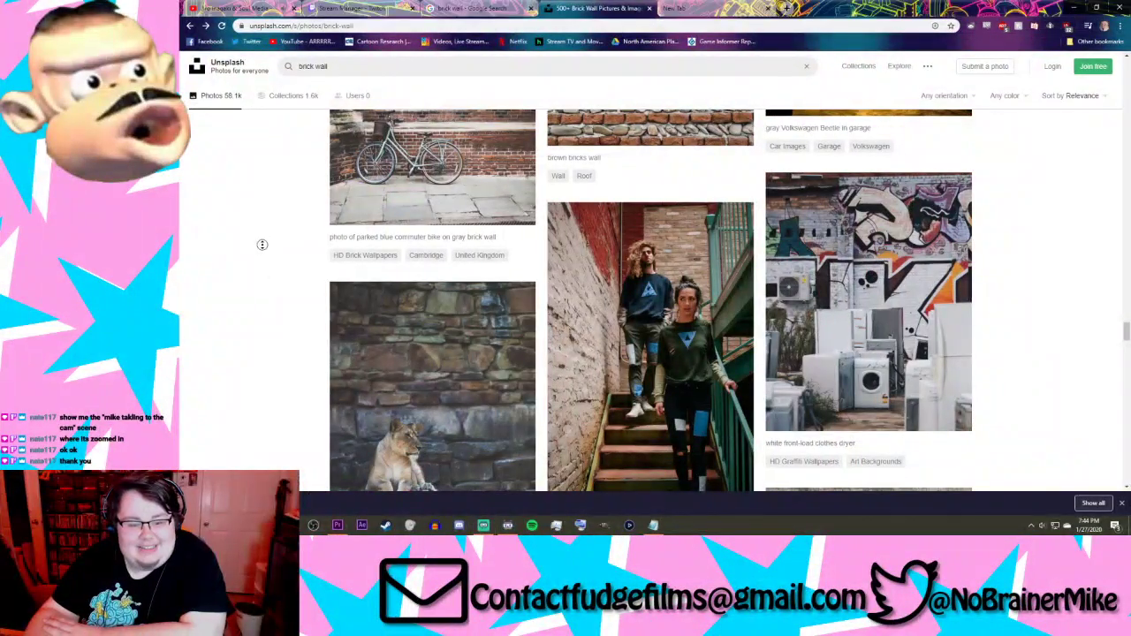
pyautogui.scroll(-5, 271, 293)
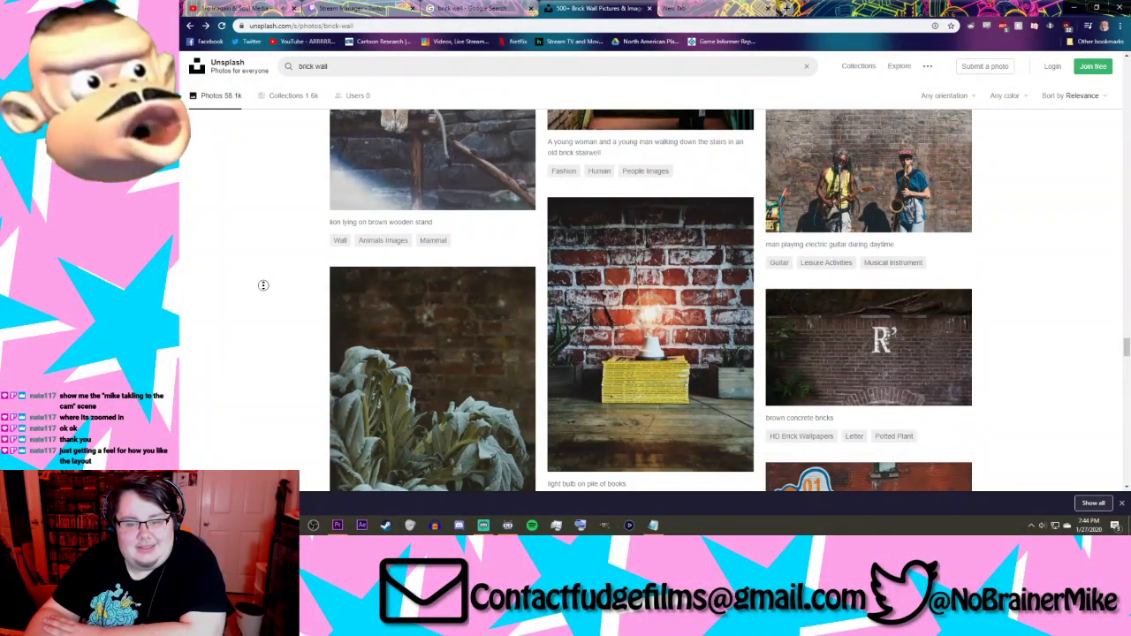
pyautogui.scroll(-4, 264, 286)
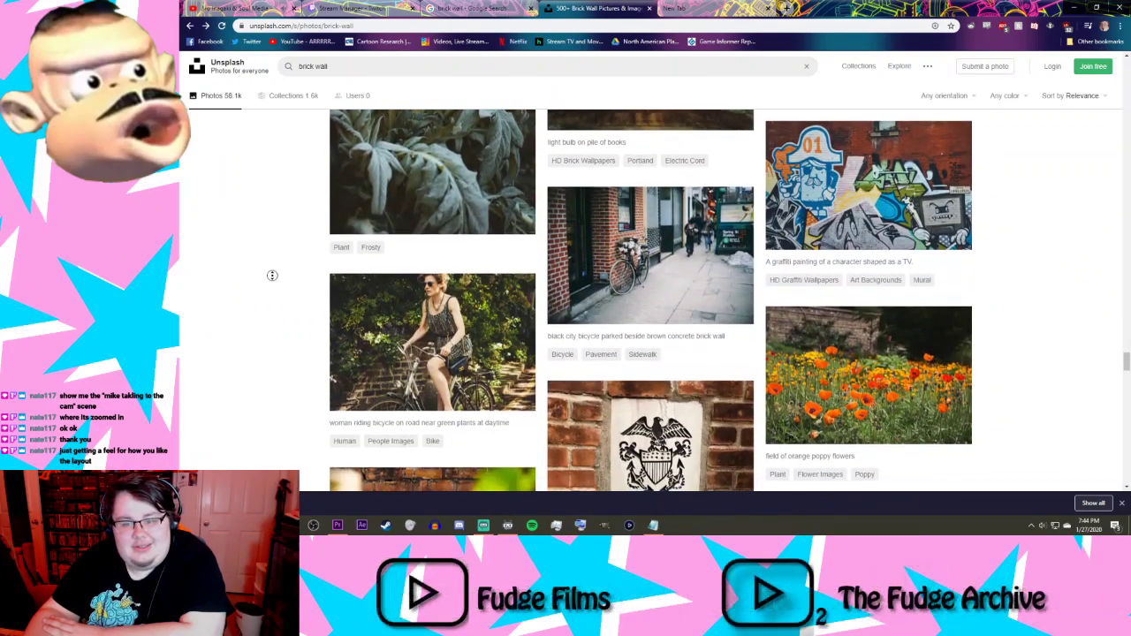
pyautogui.scroll(-1, 259, 329)
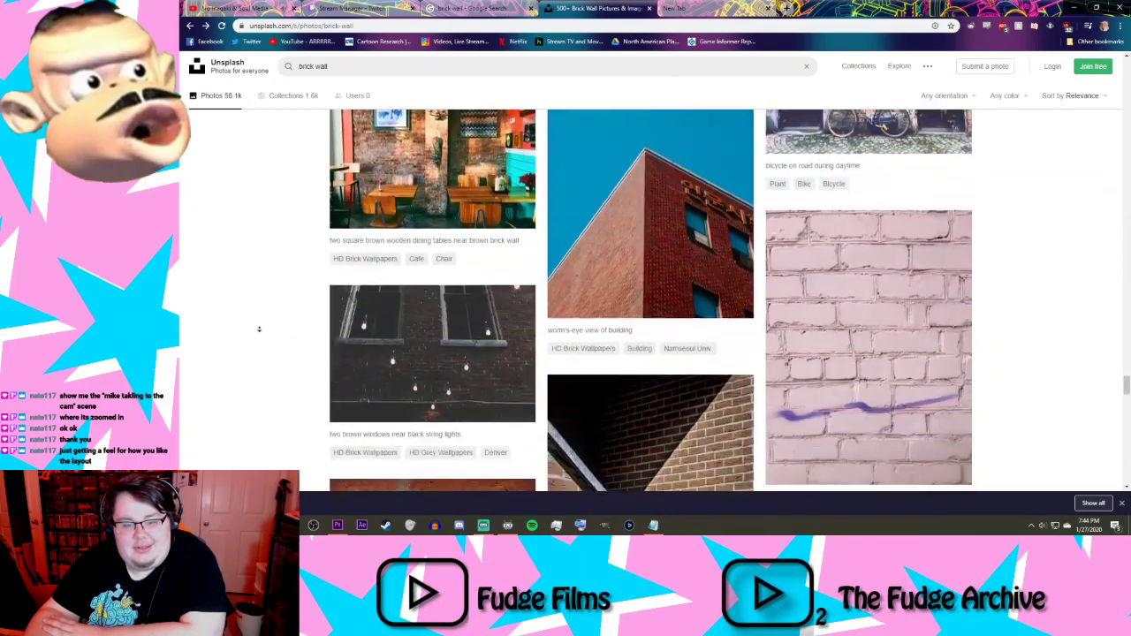
pyautogui.scroll(-2, 259, 329)
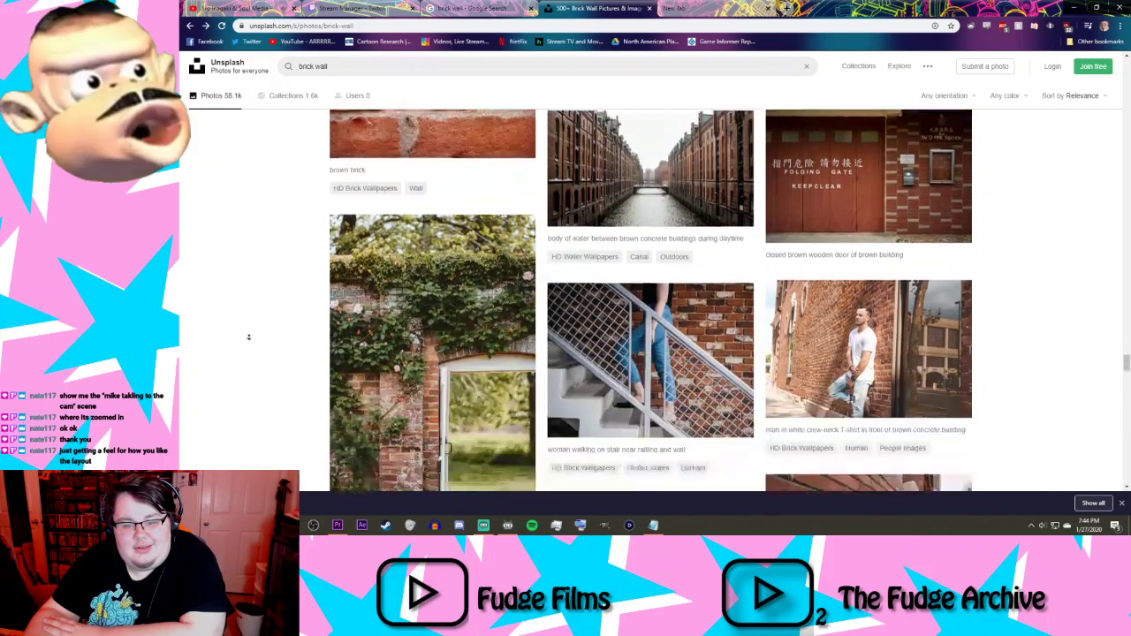
pyautogui.scroll(-4, 248, 337)
pyautogui.scroll(-3, 242, 316)
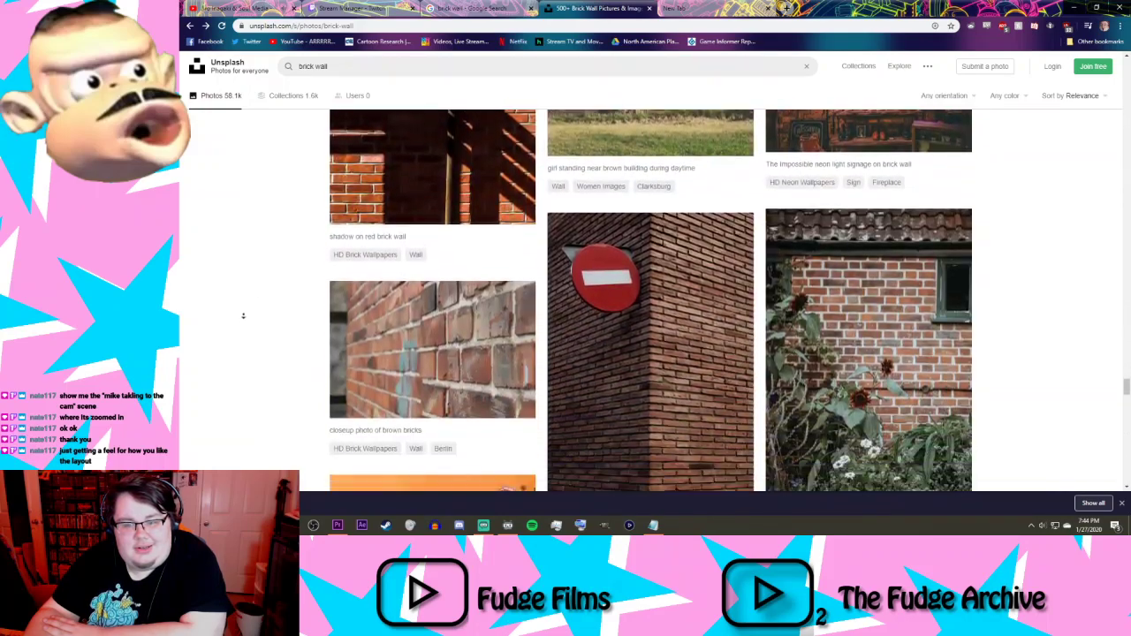
pyautogui.scroll(2, 230, 225)
pyautogui.scroll(2, 225, 223)
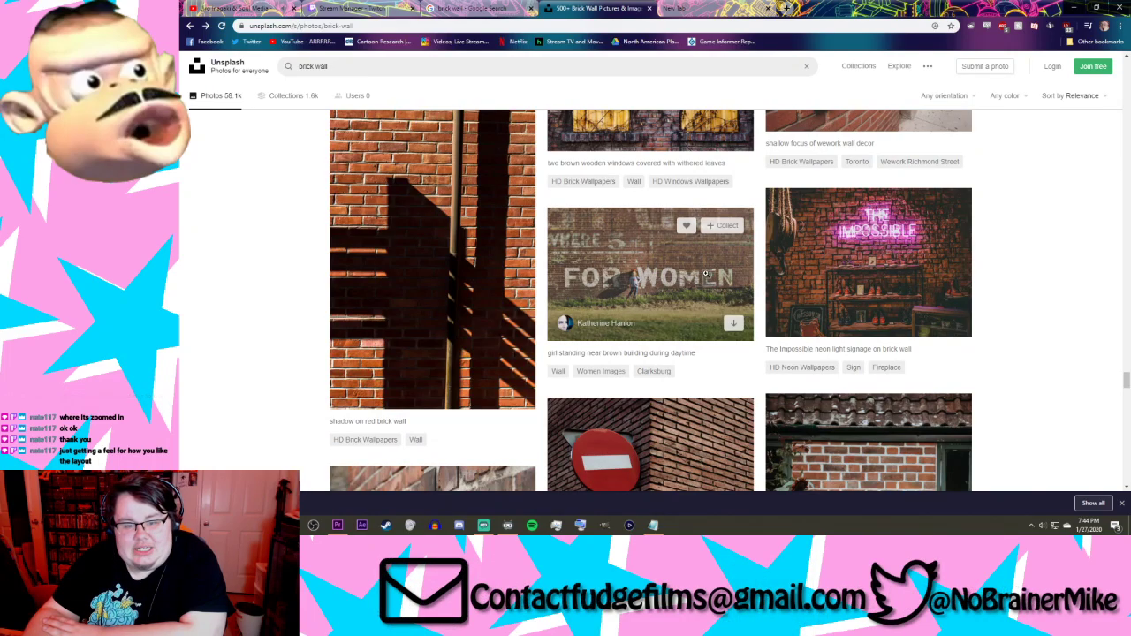
pyautogui.scroll(-5, 260, 238)
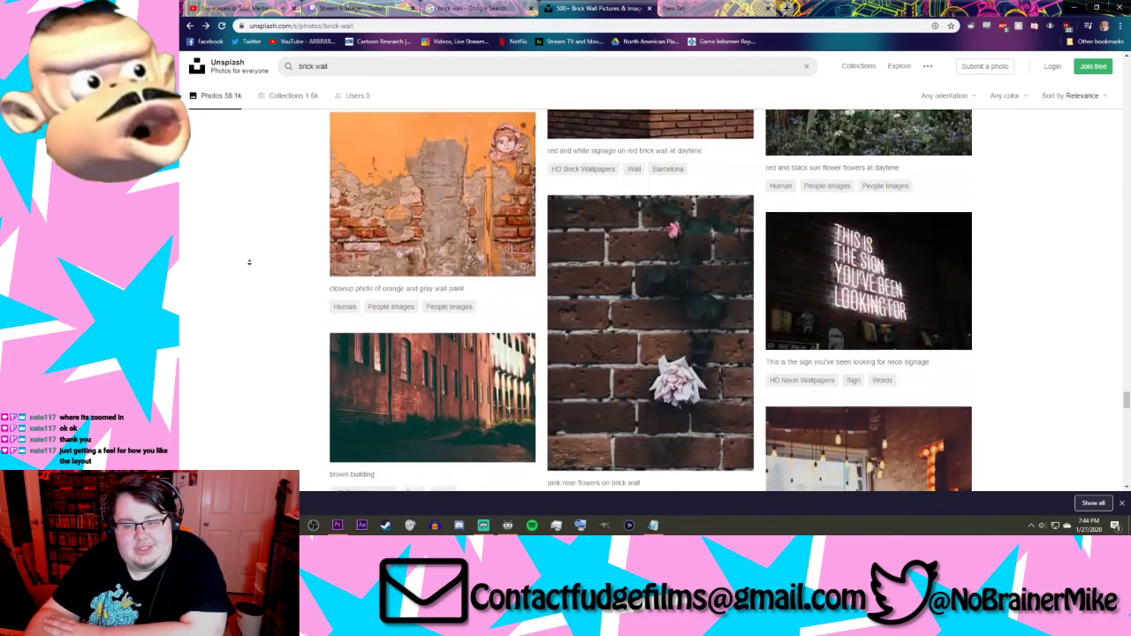
# Step: Preview the closeup photo of orange and gray wall paint and return to the search results
pyautogui.scroll(3, 248, 247)
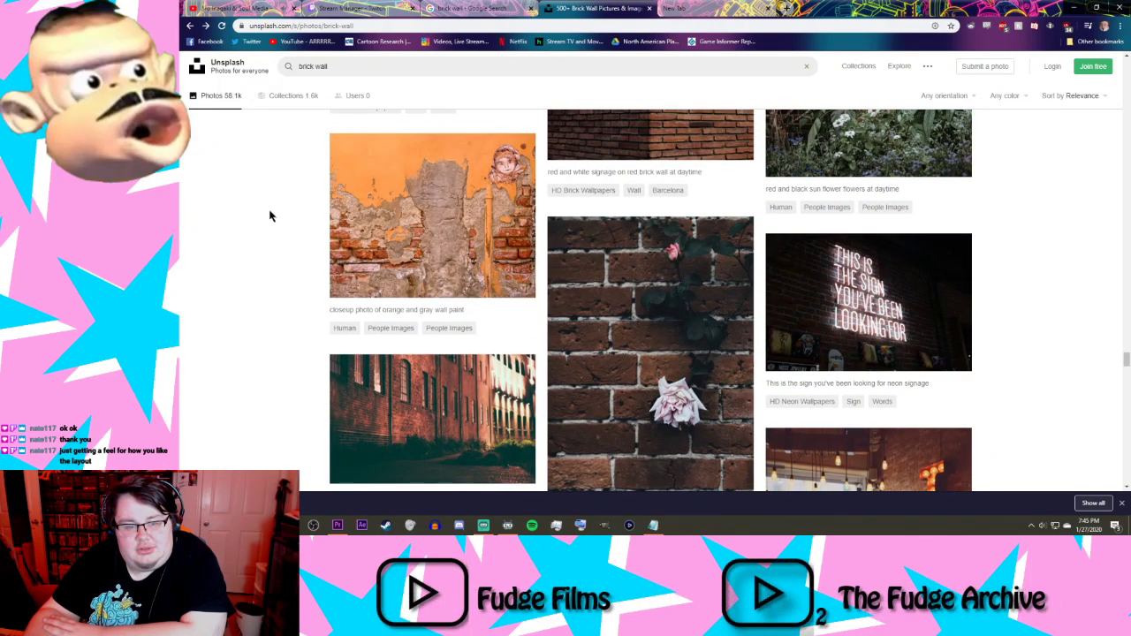
pyautogui.click(360, 206)
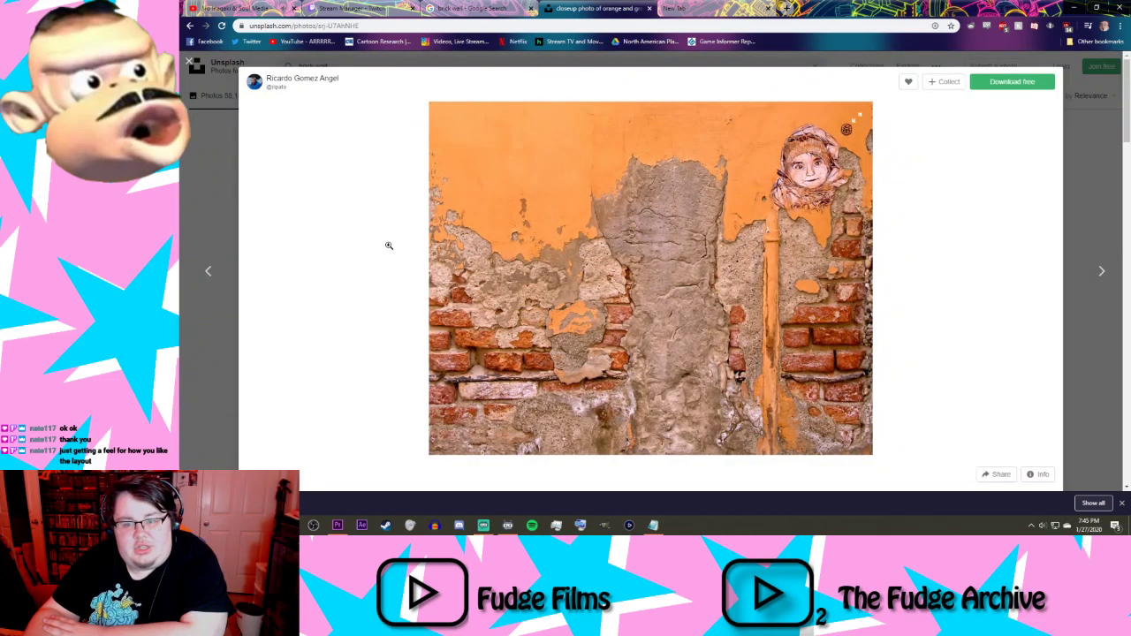
pyautogui.click(223, 204)
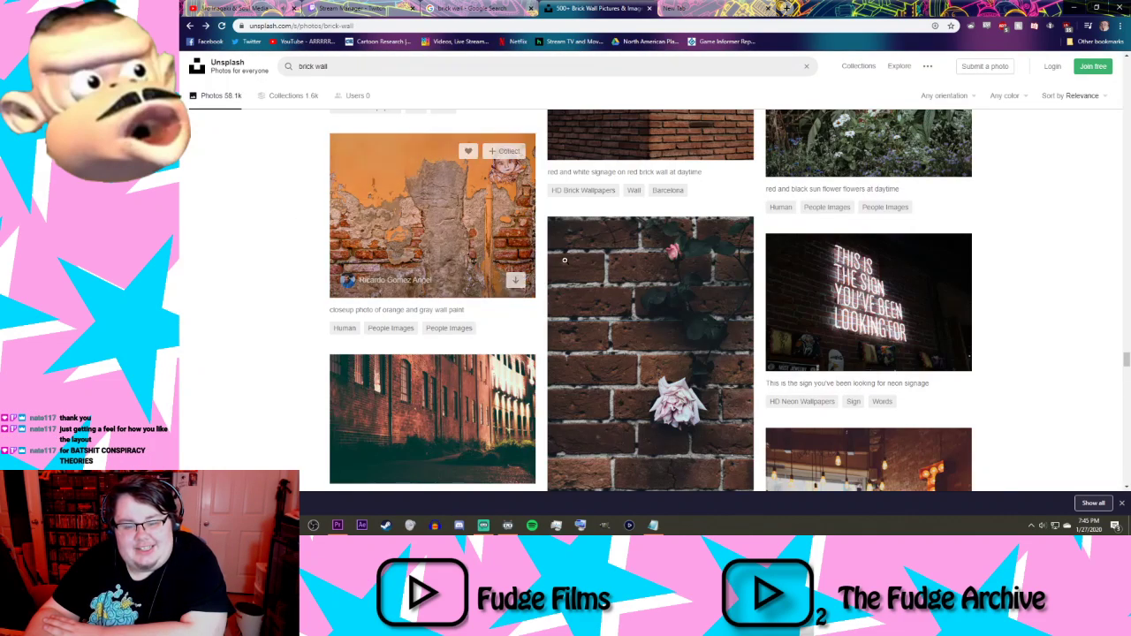
# Step: Look further through the Unsplash "brick wall" results for a plain wall photo suitable as the clip's backdrop
pyautogui.scroll(-5, 504, 271)
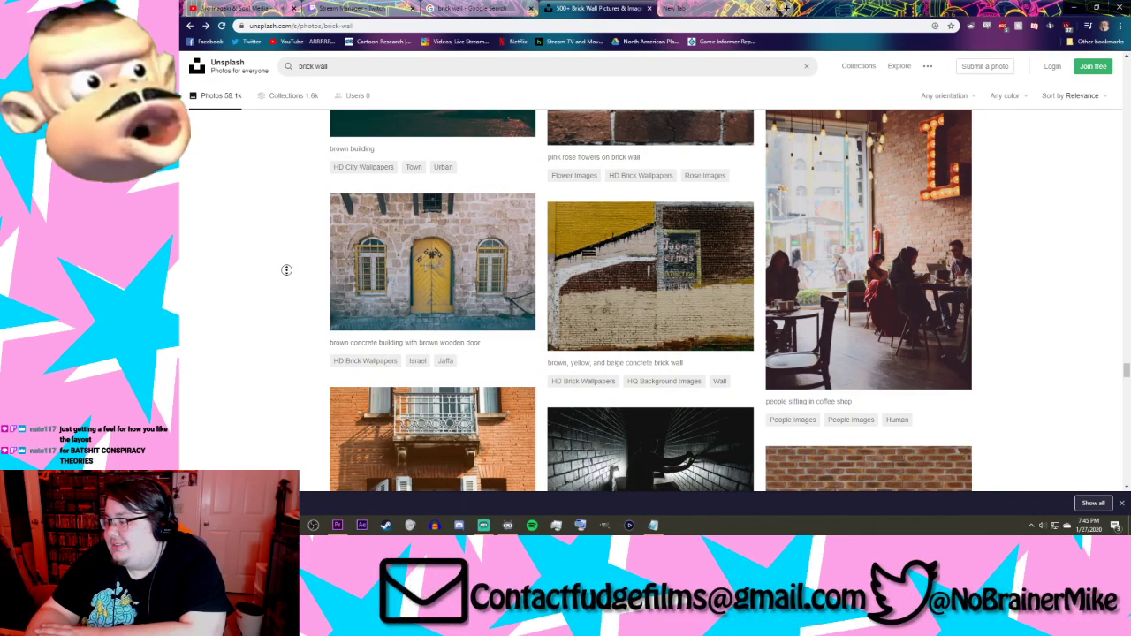
pyautogui.scroll(-1, 287, 270)
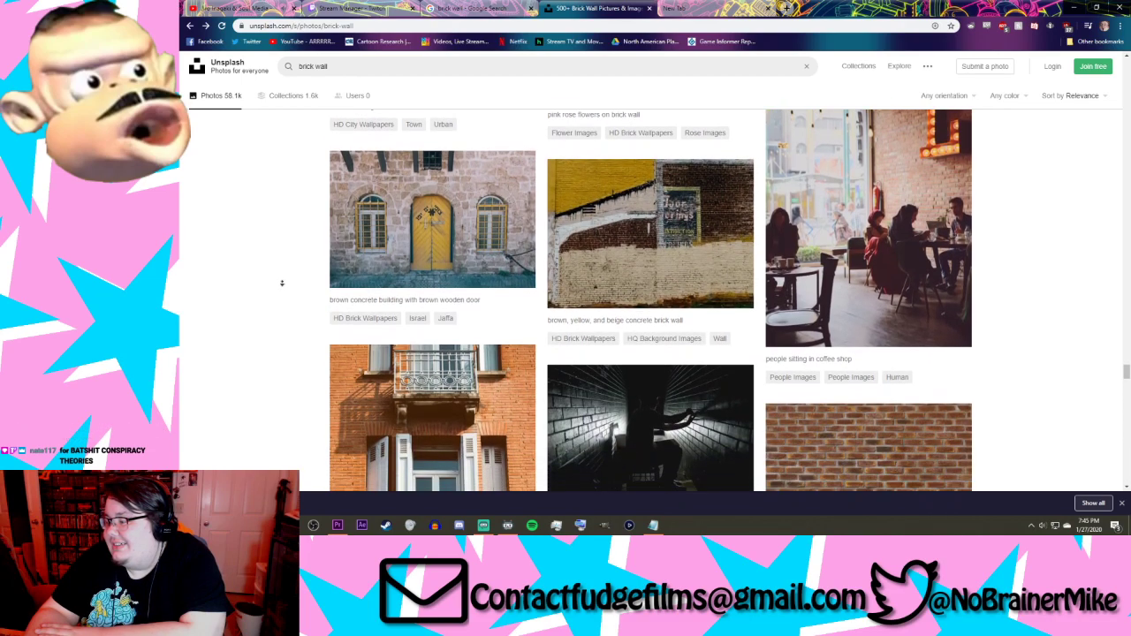
pyautogui.scroll(-3, 282, 283)
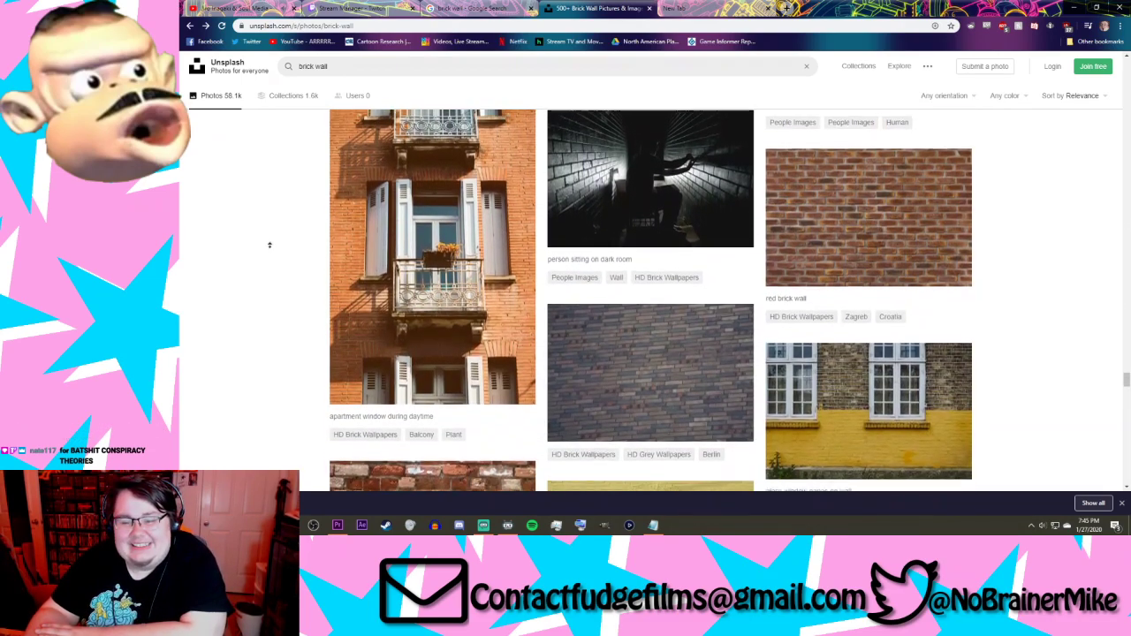
pyautogui.scroll(-3, 240, 296)
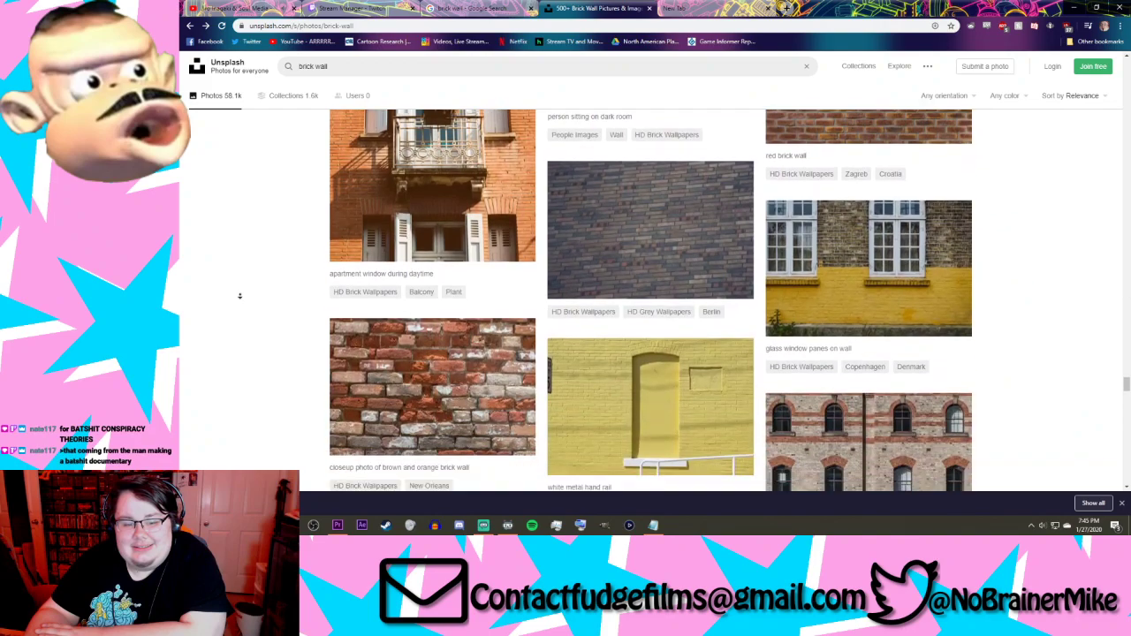
pyautogui.scroll(-1, 239, 295)
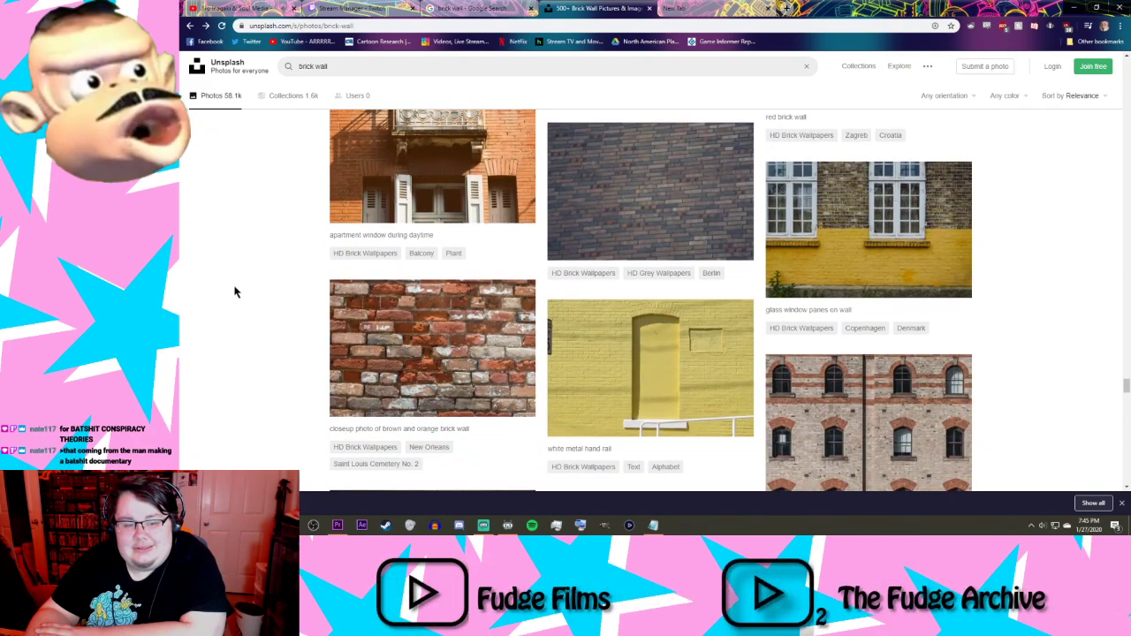
pyautogui.scroll(6, 232, 288)
pyautogui.scroll(-6, 747, 346)
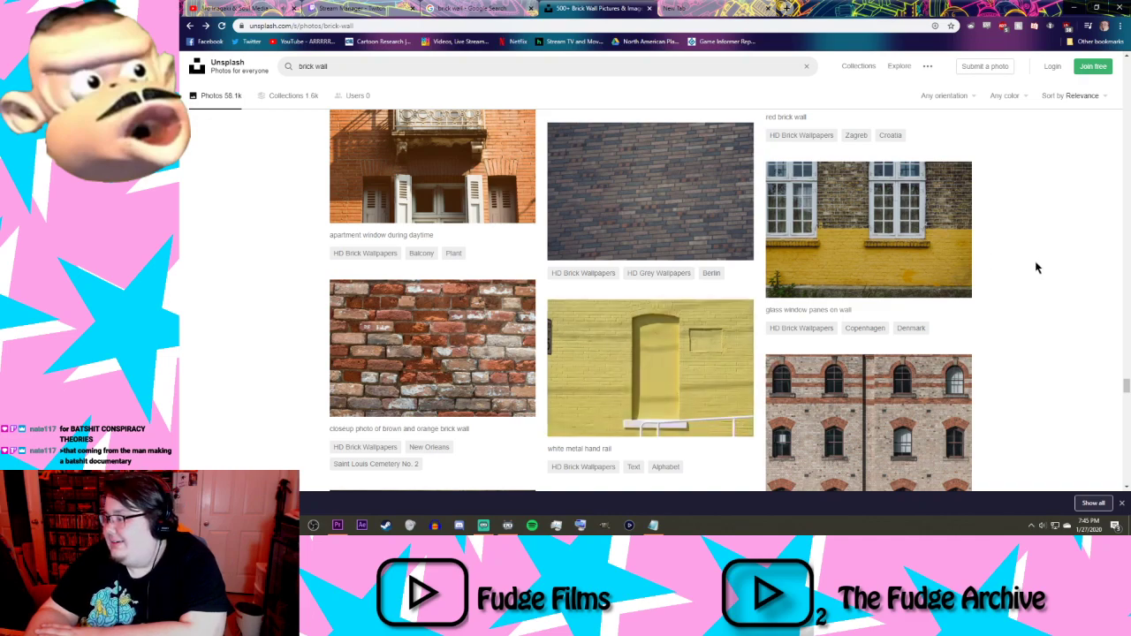
pyautogui.scroll(-4, 1020, 303)
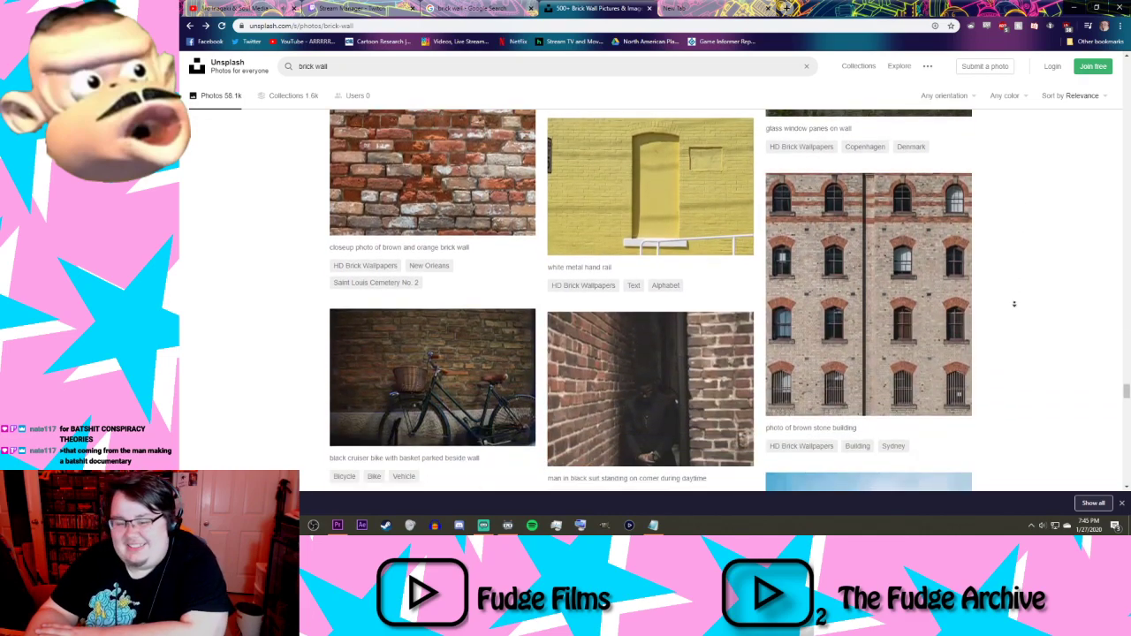
pyautogui.scroll(-6, 963, 305)
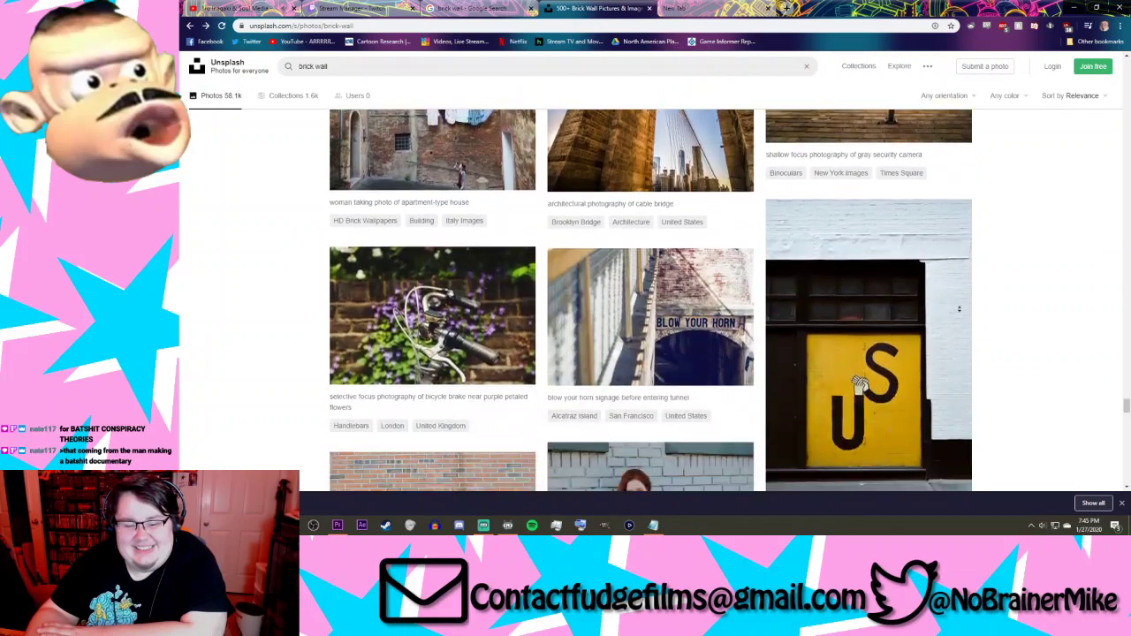
pyautogui.scroll(-15, 944, 311)
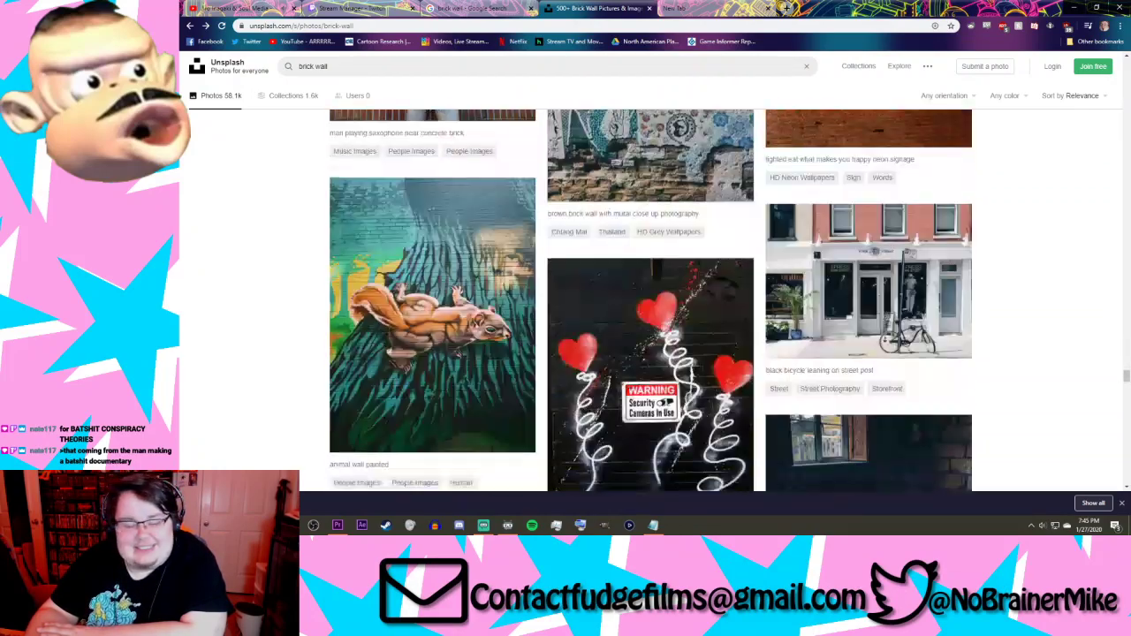
pyautogui.scroll(-8, 1016, 292)
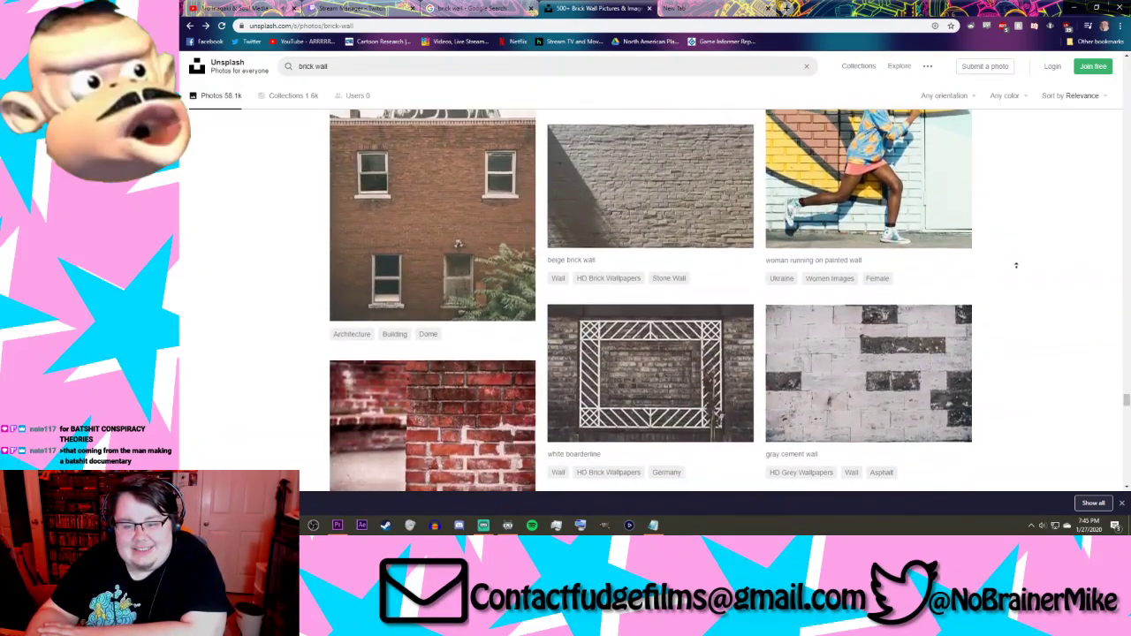
pyautogui.scroll(-1, 1002, 292)
pyautogui.scroll(5, 998, 218)
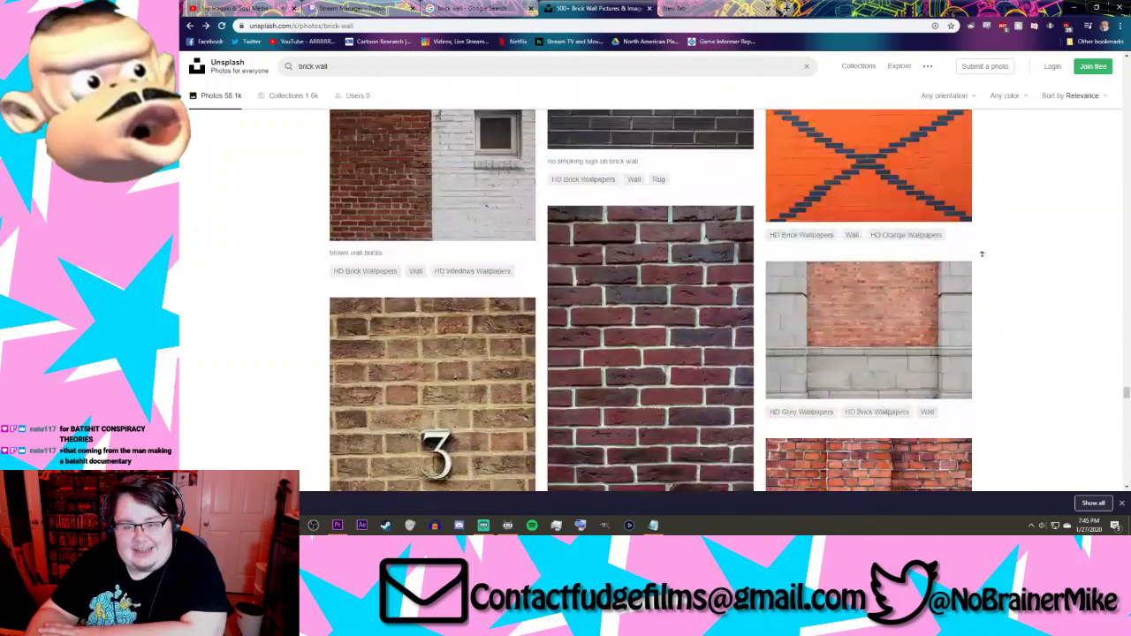
pyautogui.scroll(-2, 986, 304)
pyautogui.scroll(-10, 1008, 300)
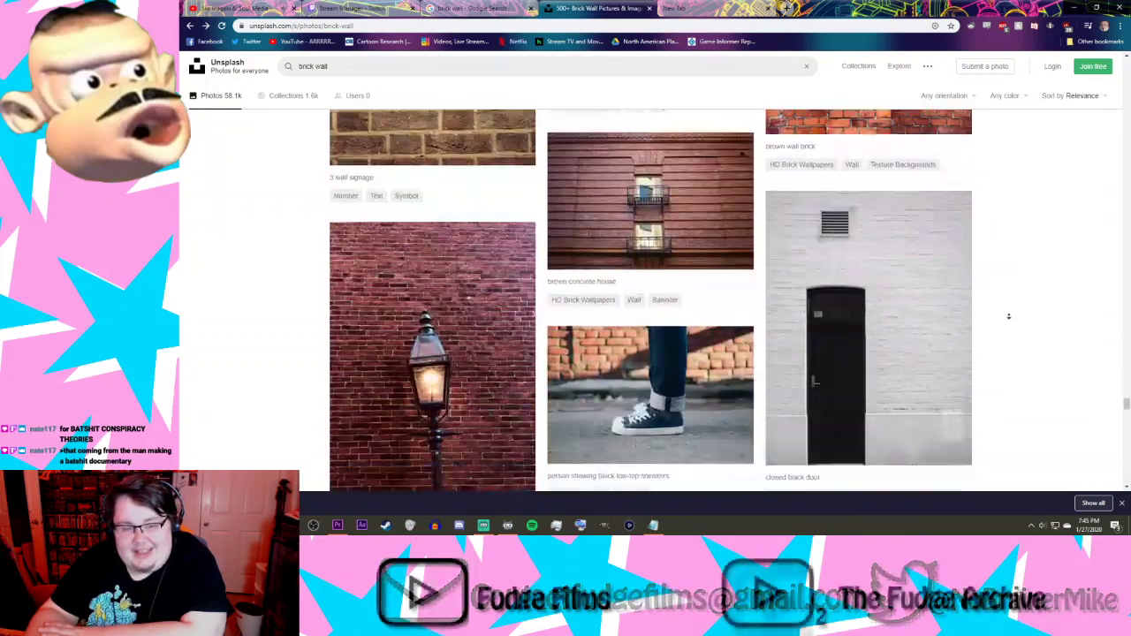
pyautogui.scroll(1, 983, 305)
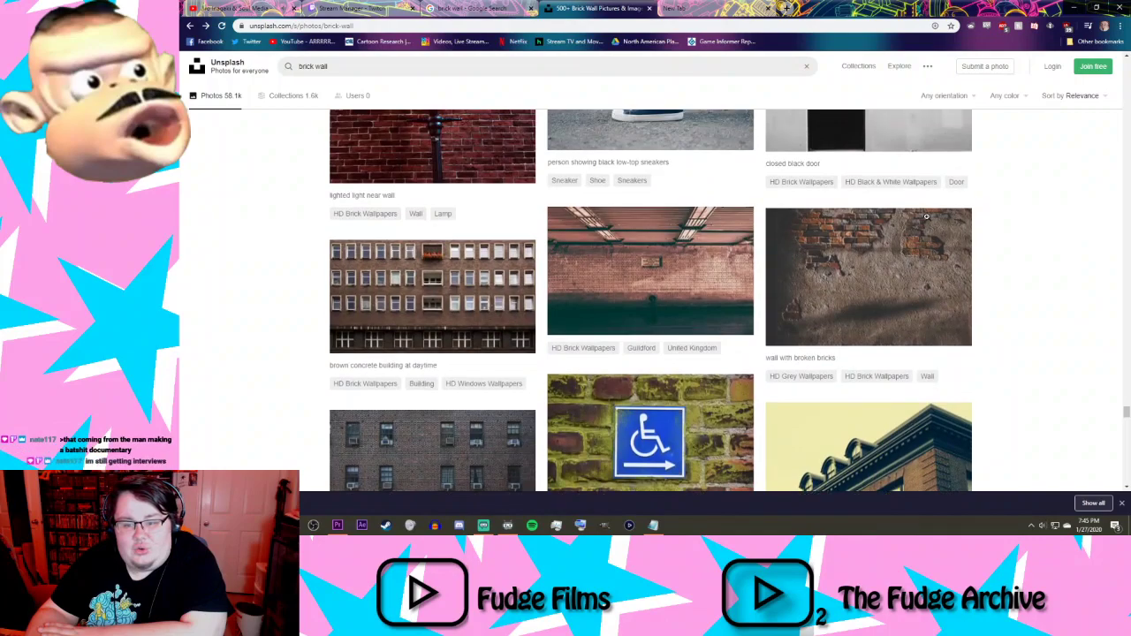
# Step: Preview the "wall with broken bricks" photo and the gray stone "brown wall bricks" photo, returning to the results after each
pyautogui.click(814, 273)
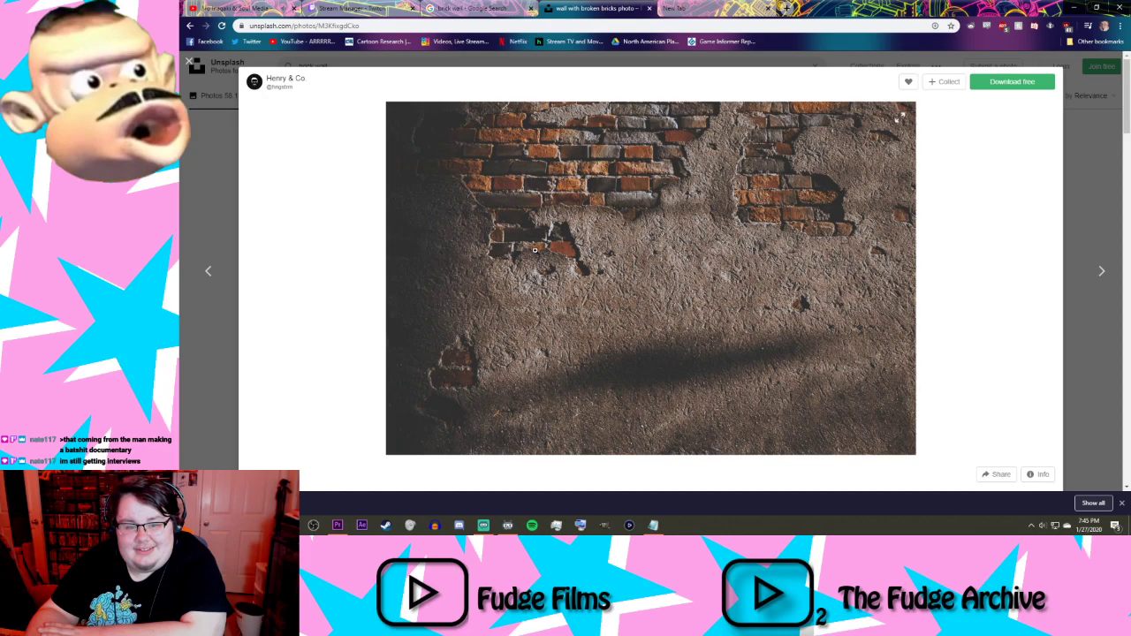
pyautogui.click(217, 162)
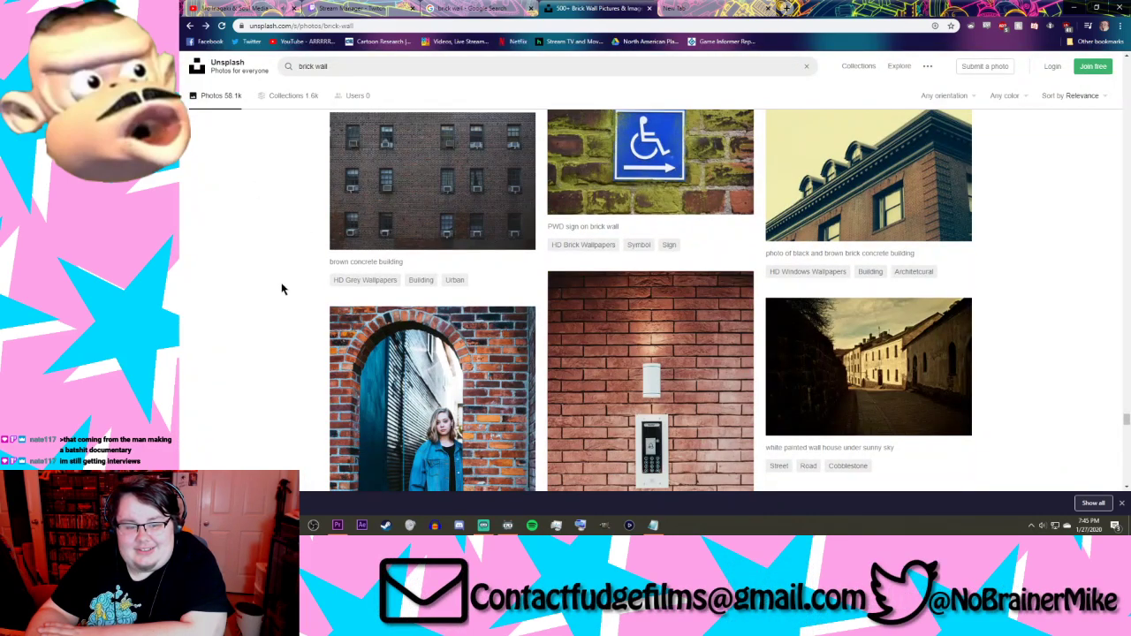
pyautogui.middleClick(275, 280)
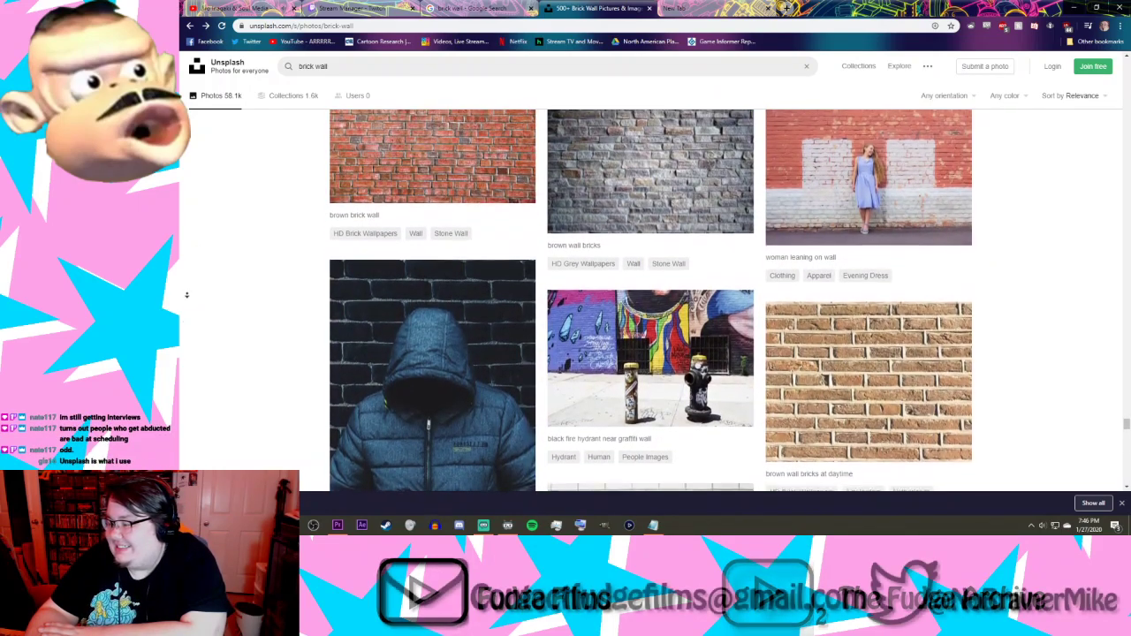
pyautogui.middleClick(180, 283)
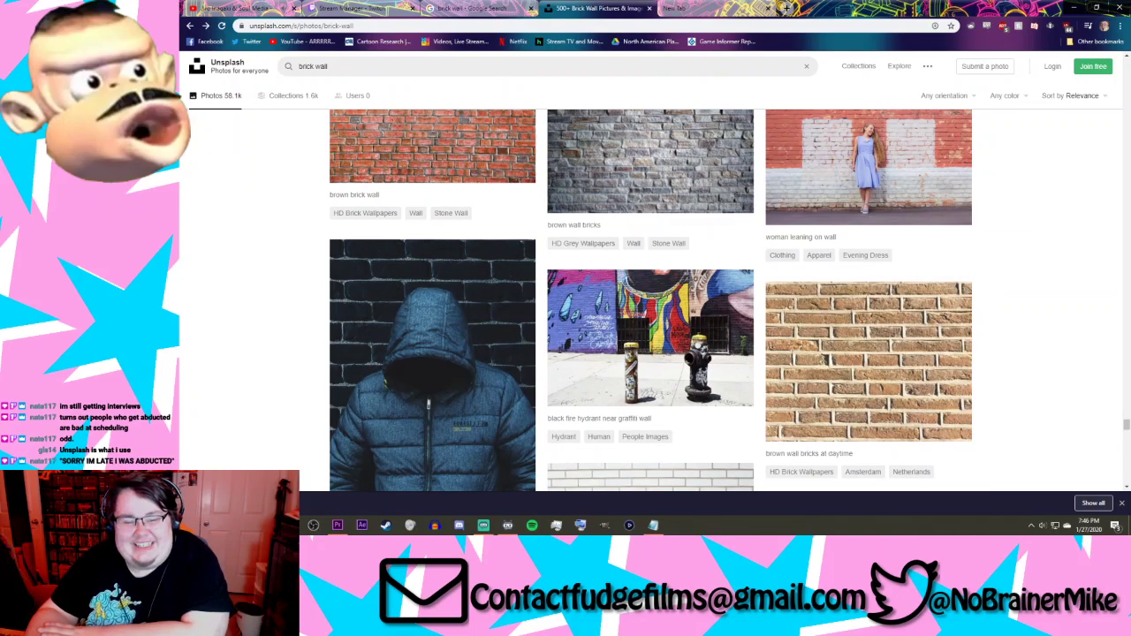
pyautogui.scroll(-8, 233, 166)
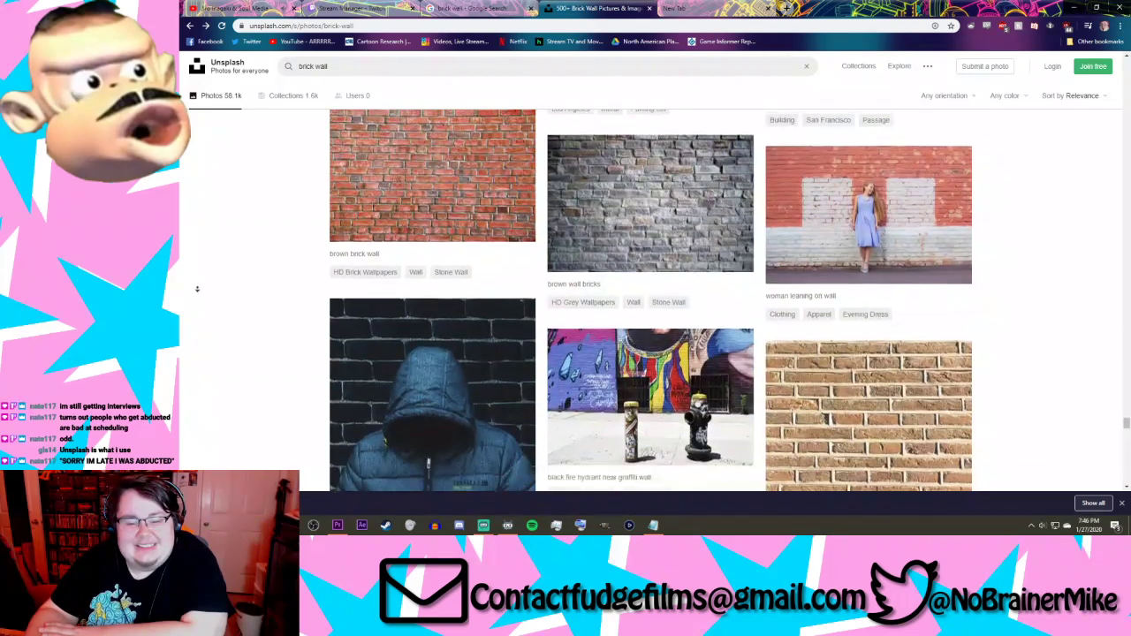
pyautogui.middleClick(192, 276)
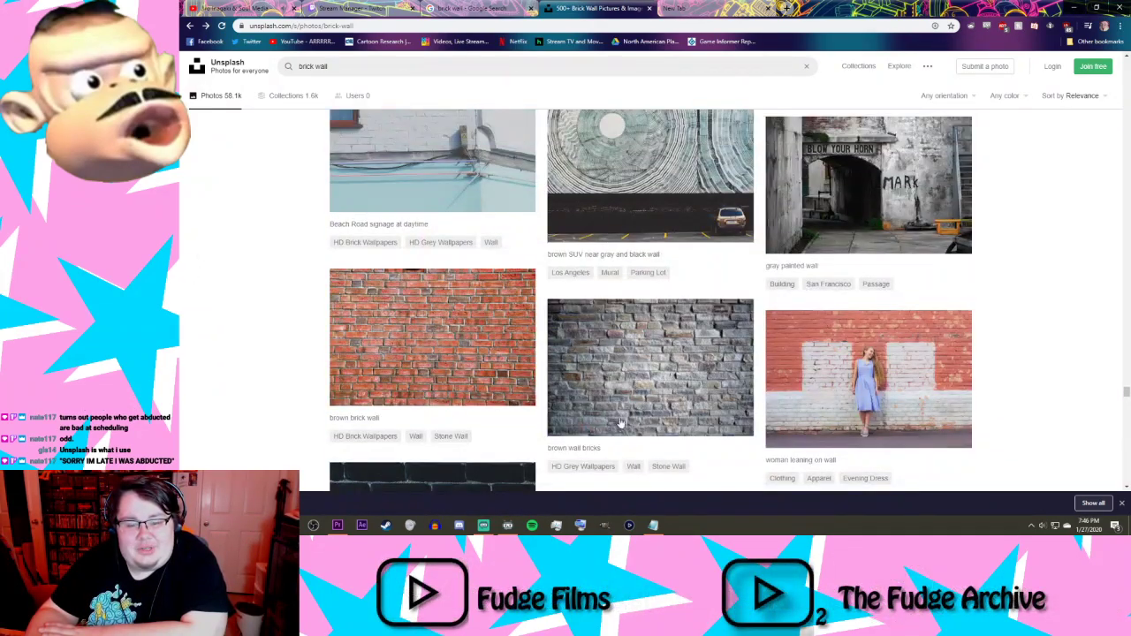
pyautogui.click(646, 380)
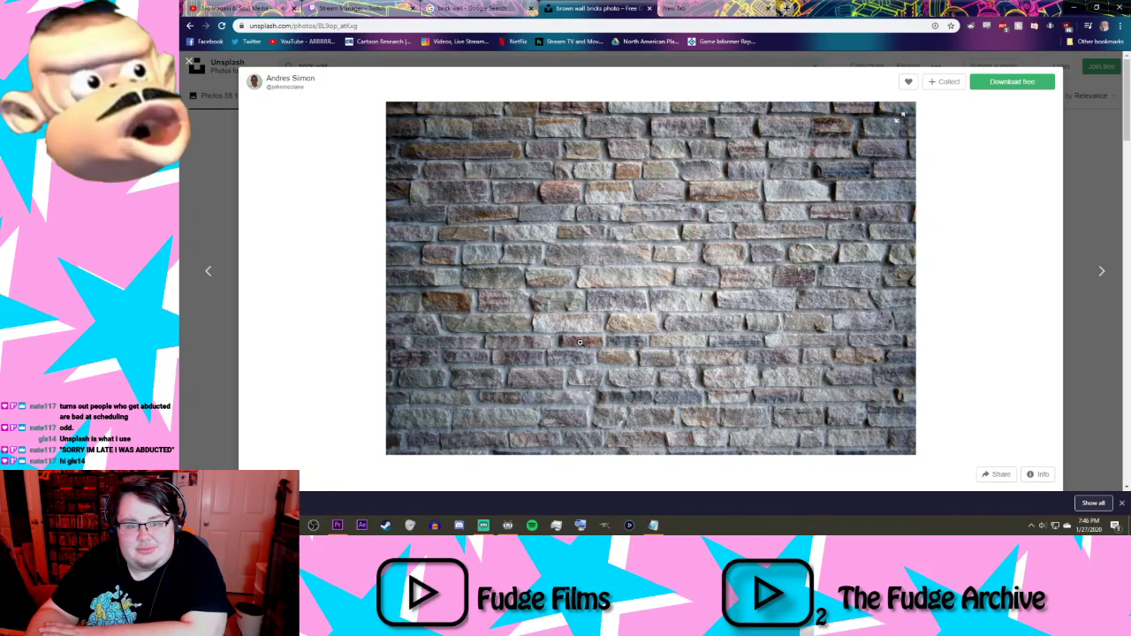
pyautogui.click(196, 160)
# Step: Find the "red brick wall" photo with a diagonal crack in the Unsplash results and download it
pyautogui.middleClick(219, 166)
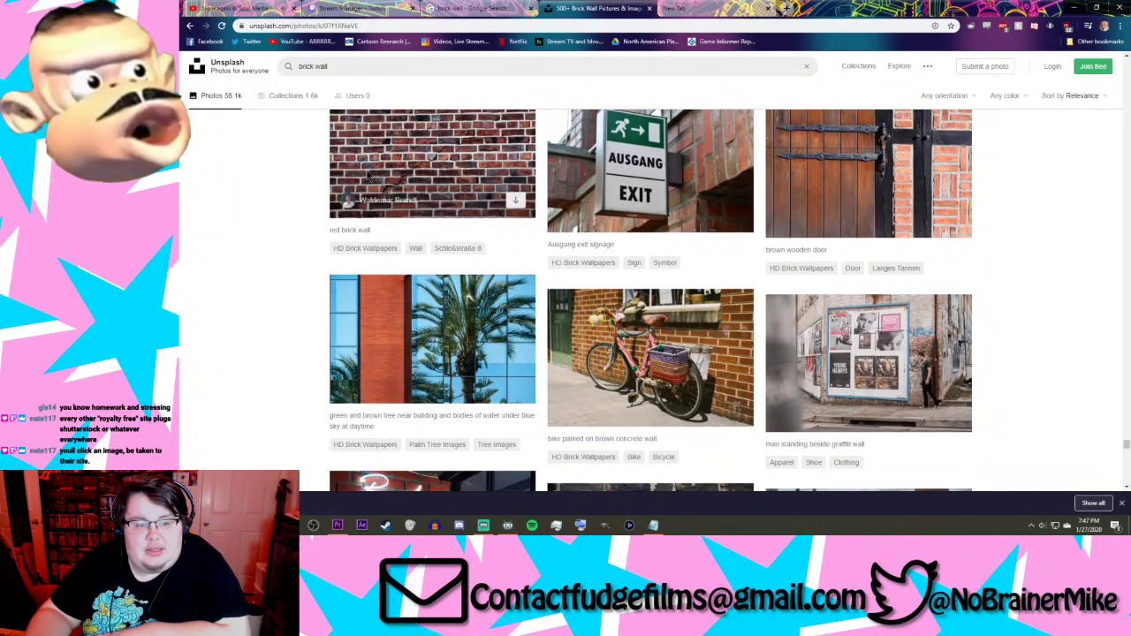
pyautogui.click(364, 177)
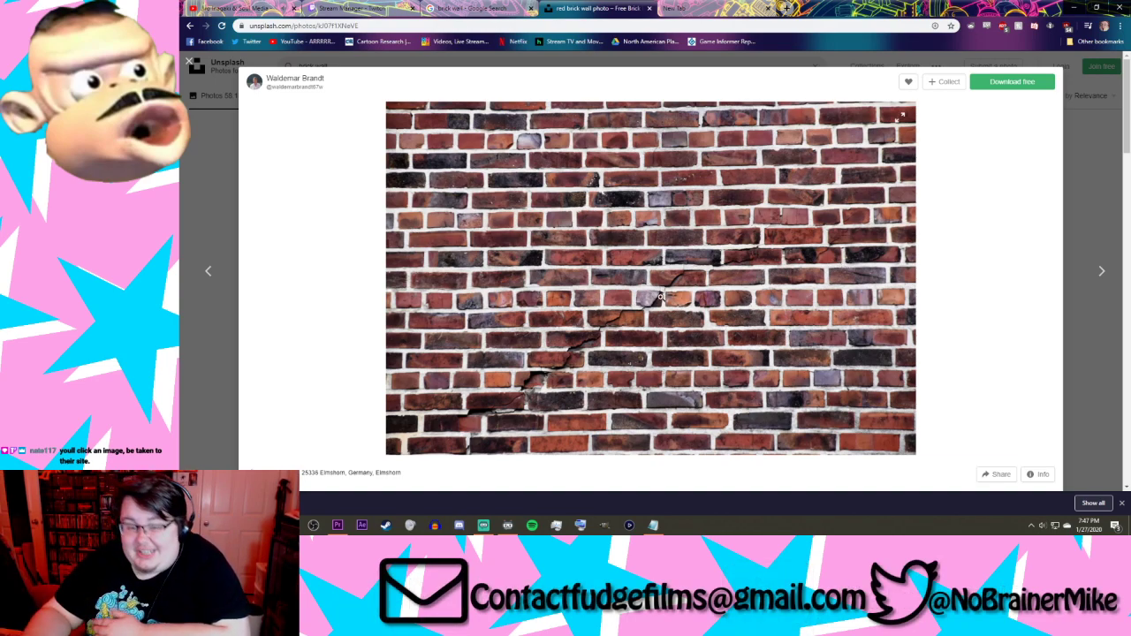
pyautogui.rightClick(588, 304)
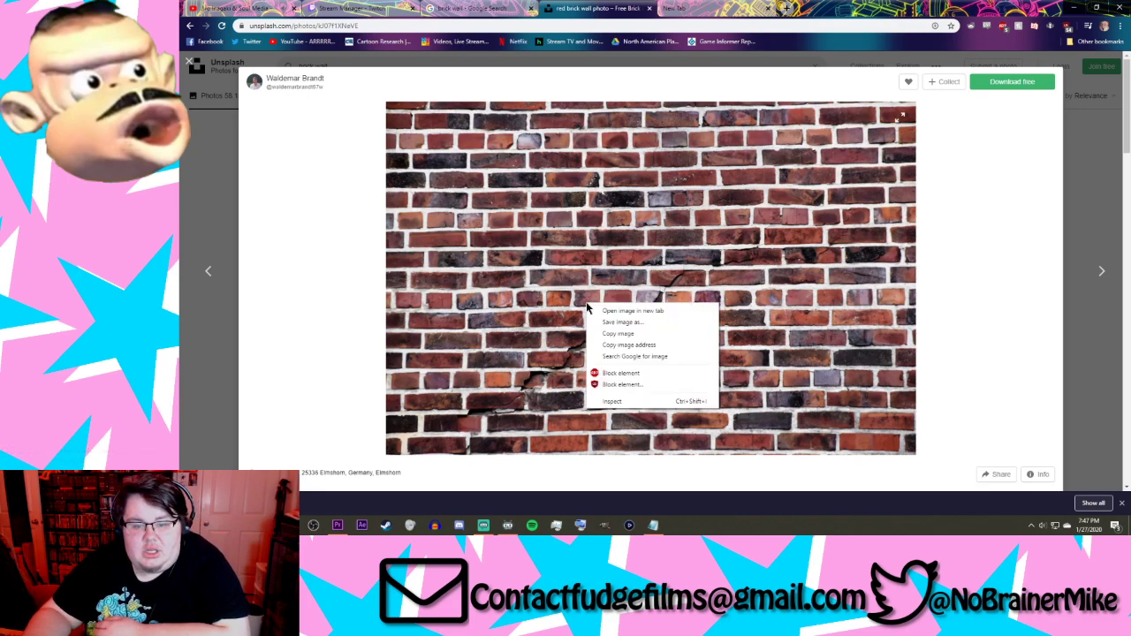
pyautogui.click(631, 324)
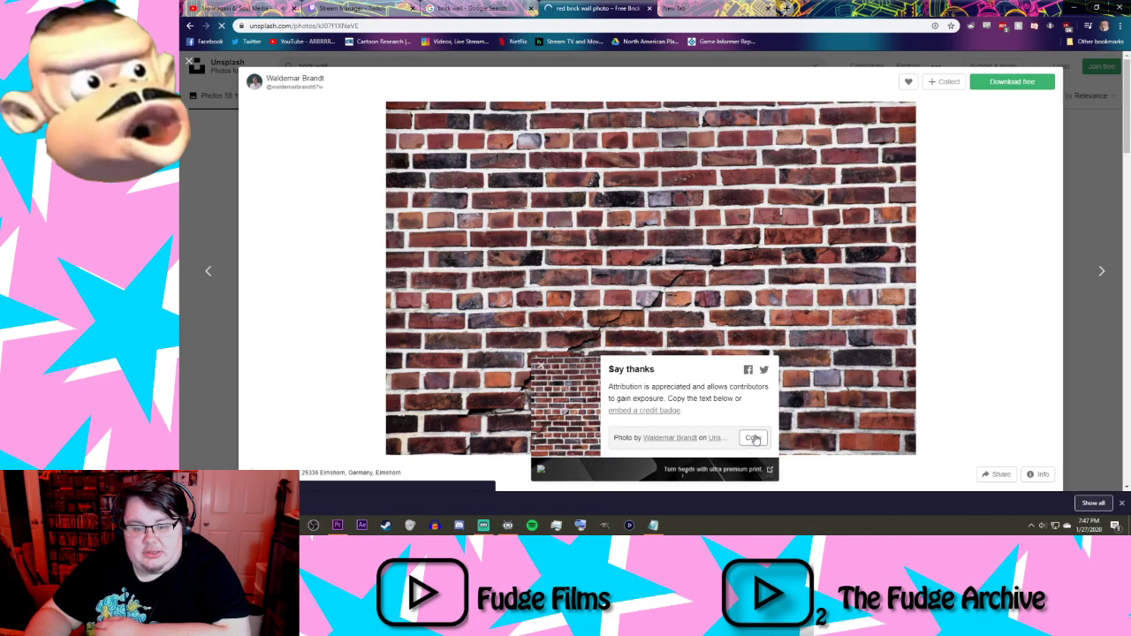
# Step: Copy the red brick wall photo's attribution text and paste it on a new line in the Notepad credits document
pyautogui.click(753, 438)
pyautogui.click(654, 526)
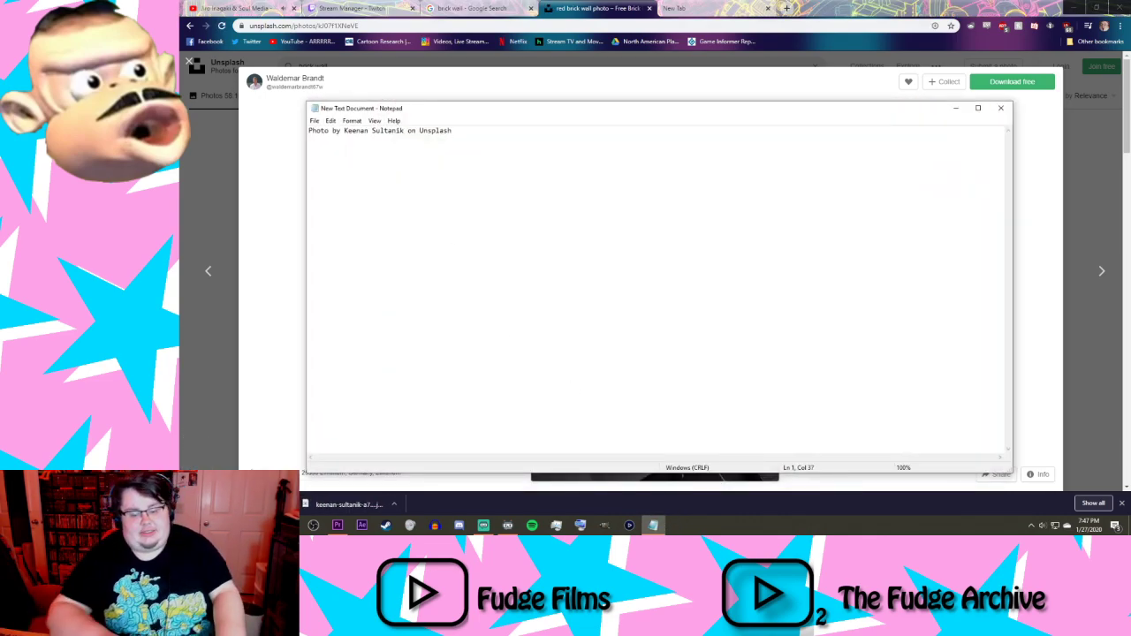
pyautogui.press('Return')
pyautogui.hotkey('ctrl', 'v')
# Step: Return to the browser, close the red brick wall photo's preview and examine more "brick wall" results for further background candidates
pyautogui.click(280, 189)
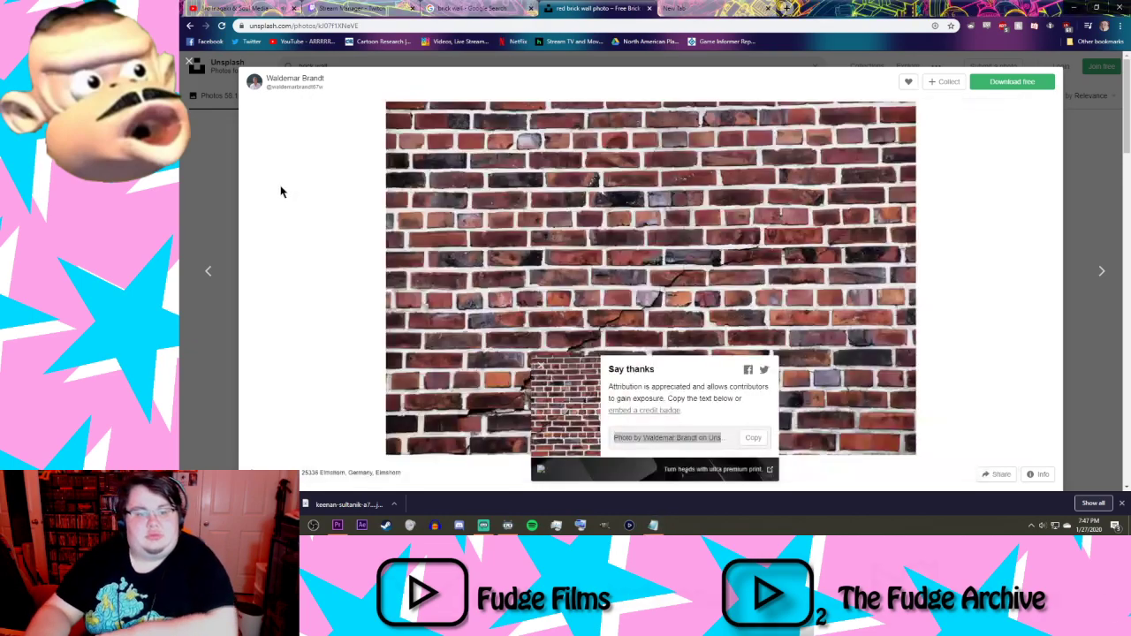
pyautogui.click(198, 155)
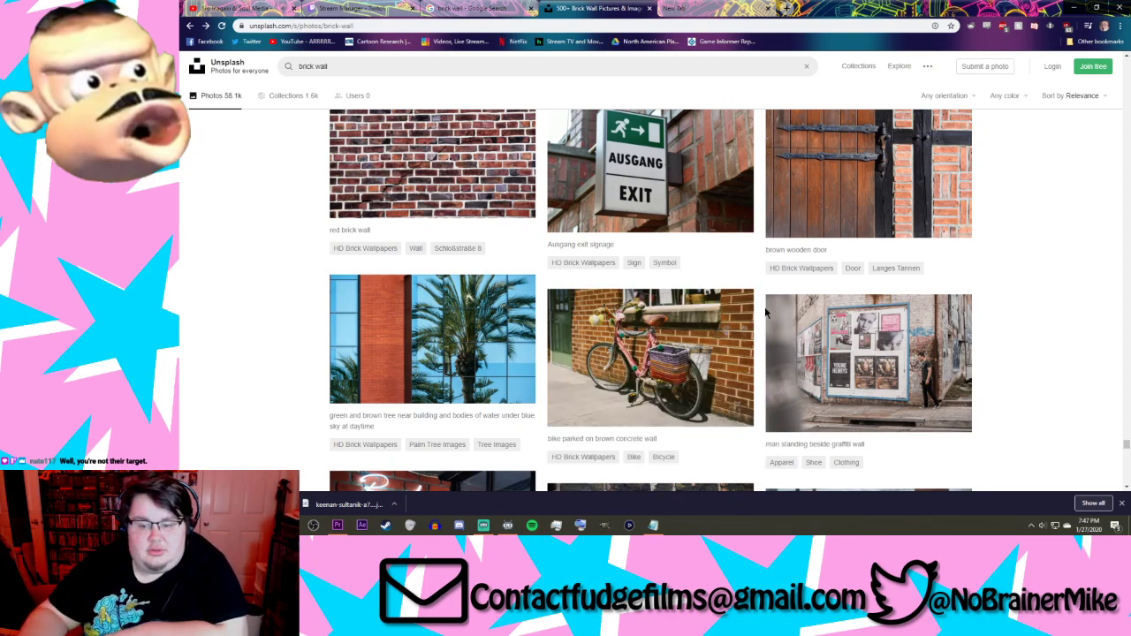
pyautogui.scroll(-5, 766, 311)
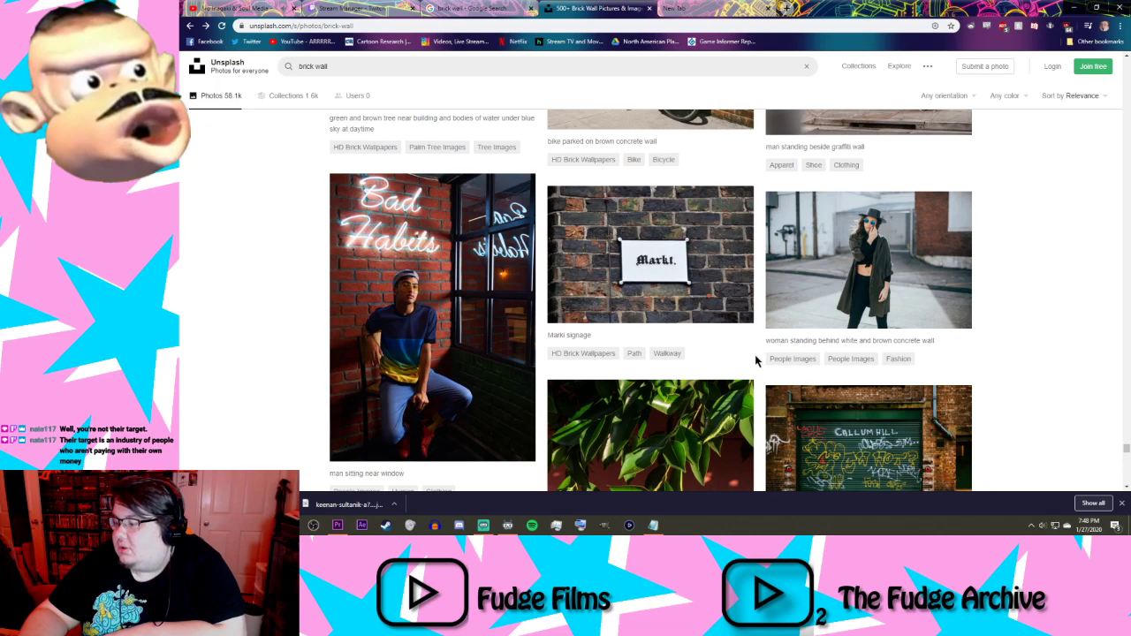
pyautogui.scroll(-5, 722, 371)
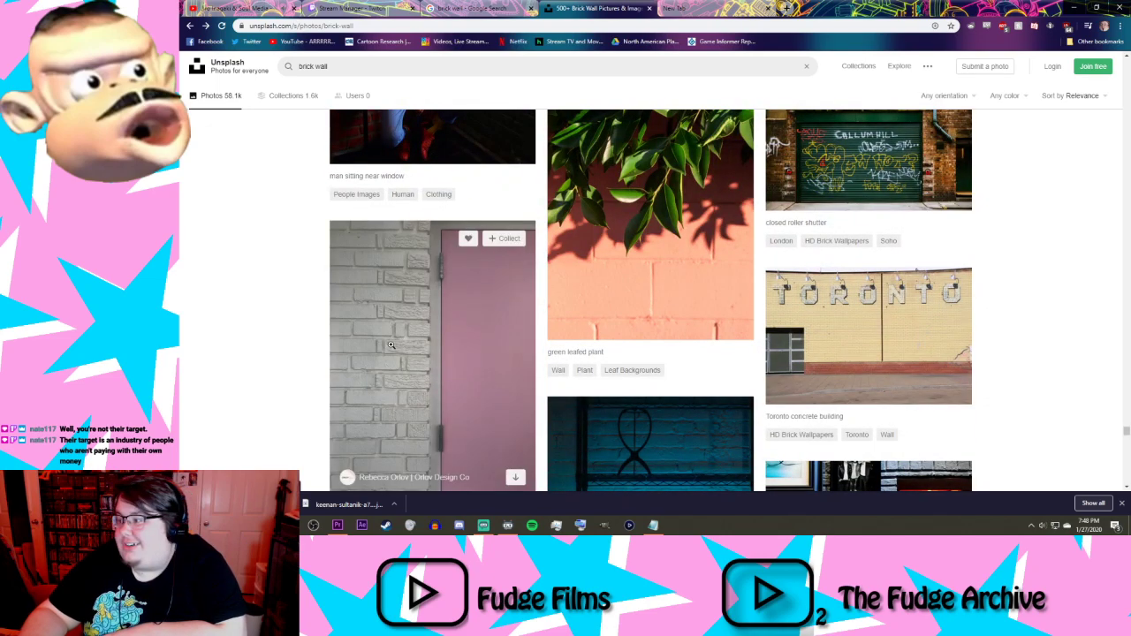
pyautogui.scroll(-3, 297, 268)
pyautogui.scroll(-2, 297, 269)
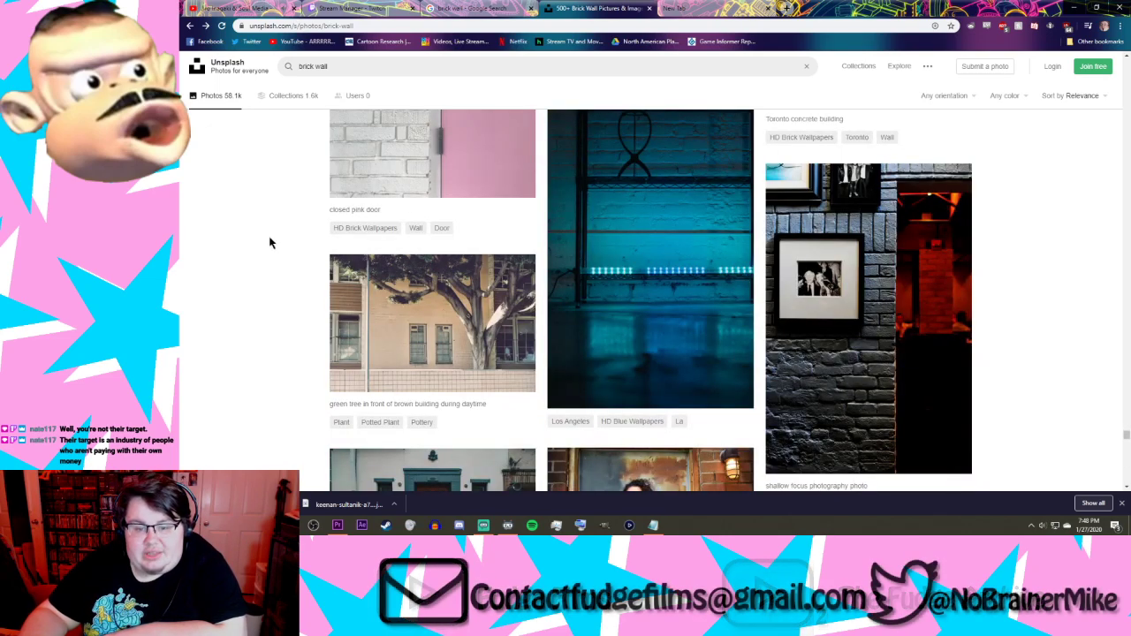
pyautogui.middleClick(269, 240)
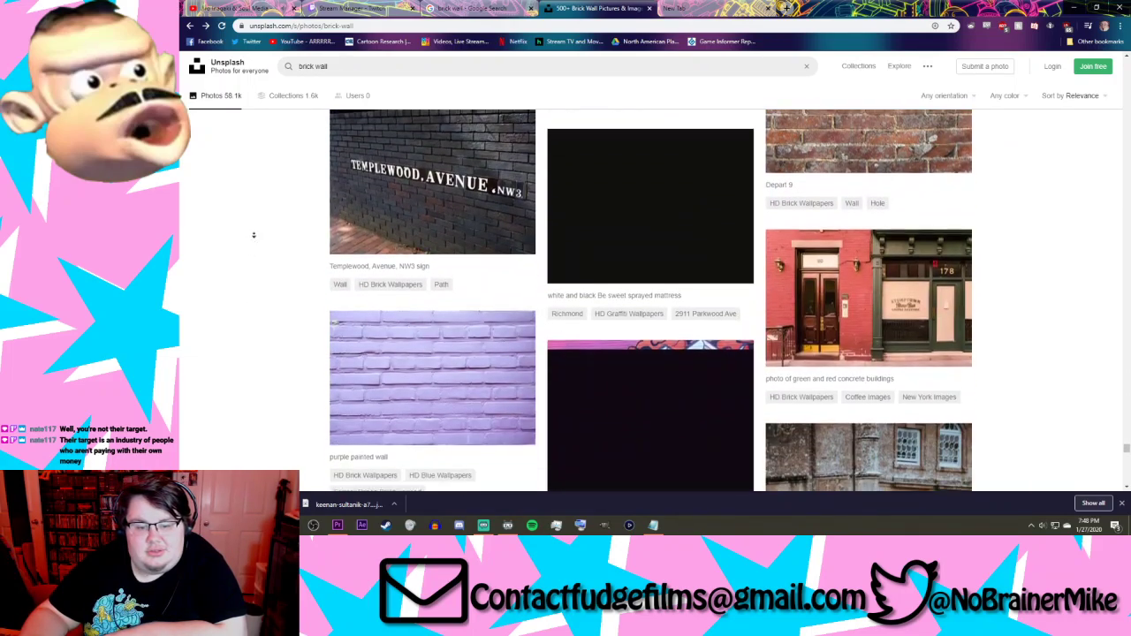
pyautogui.scroll(-6, 253, 235)
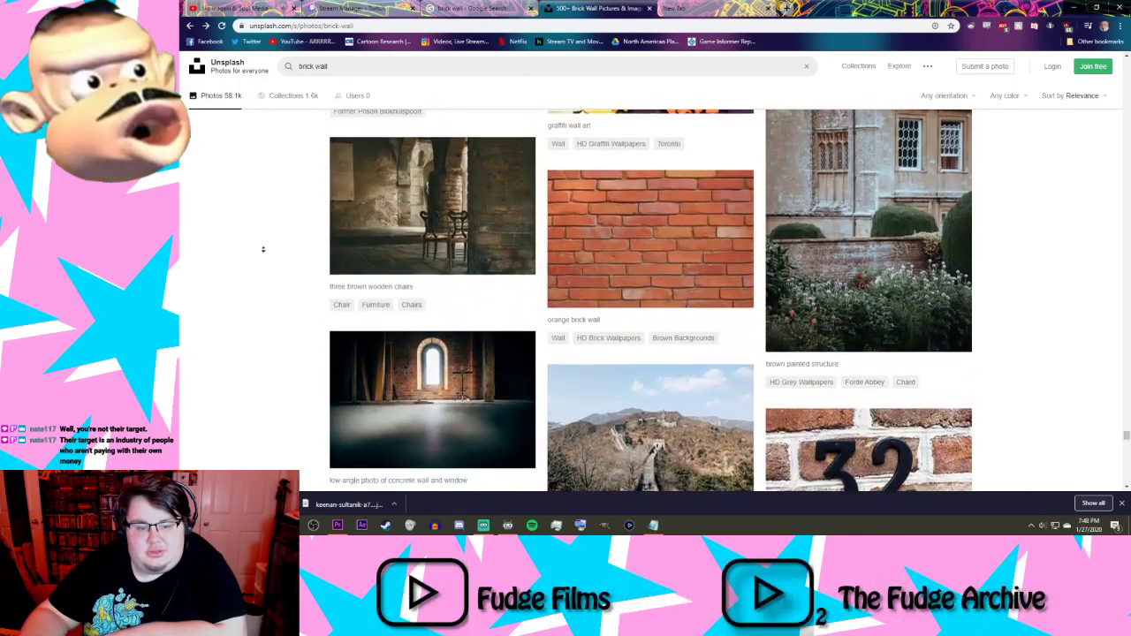
pyautogui.scroll(-10, 262, 303)
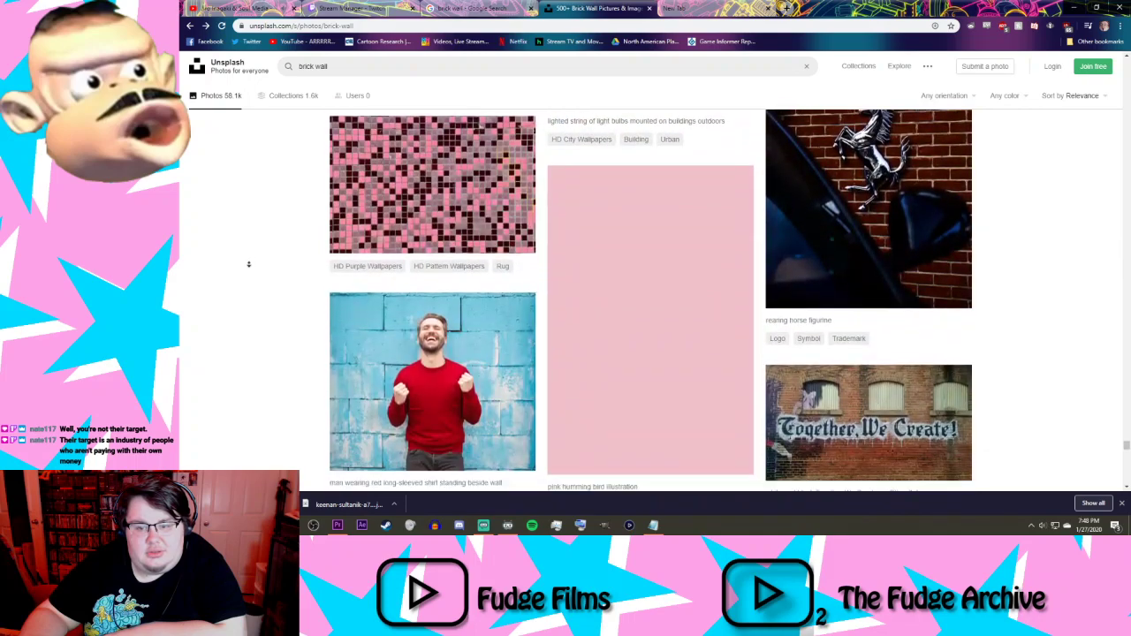
pyautogui.scroll(-4, 242, 275)
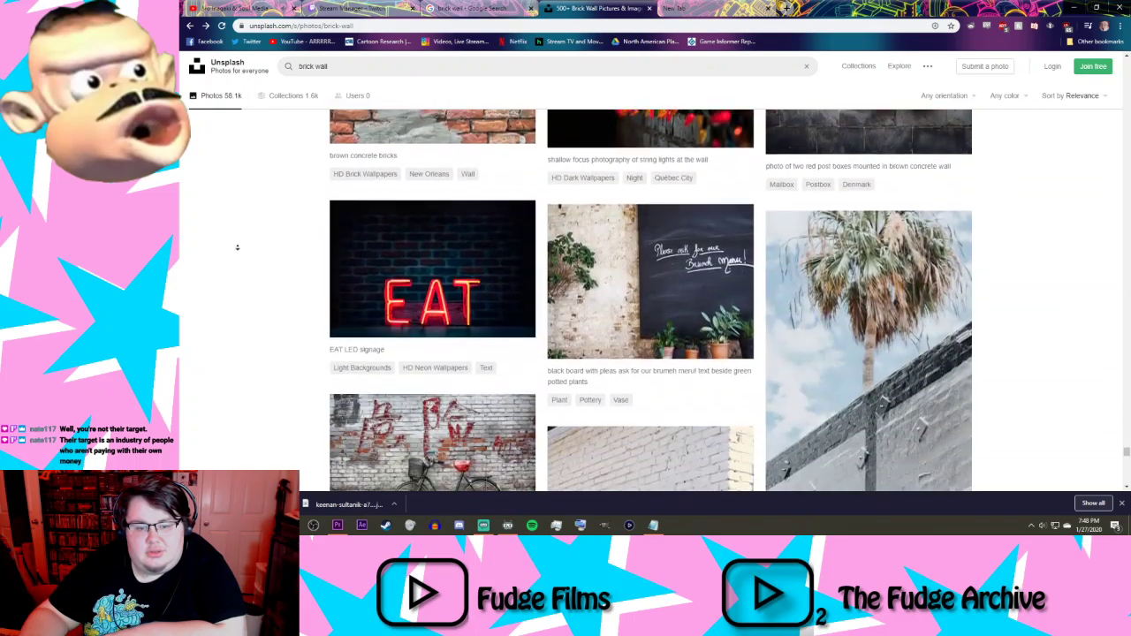
pyautogui.scroll(1, 240, 205)
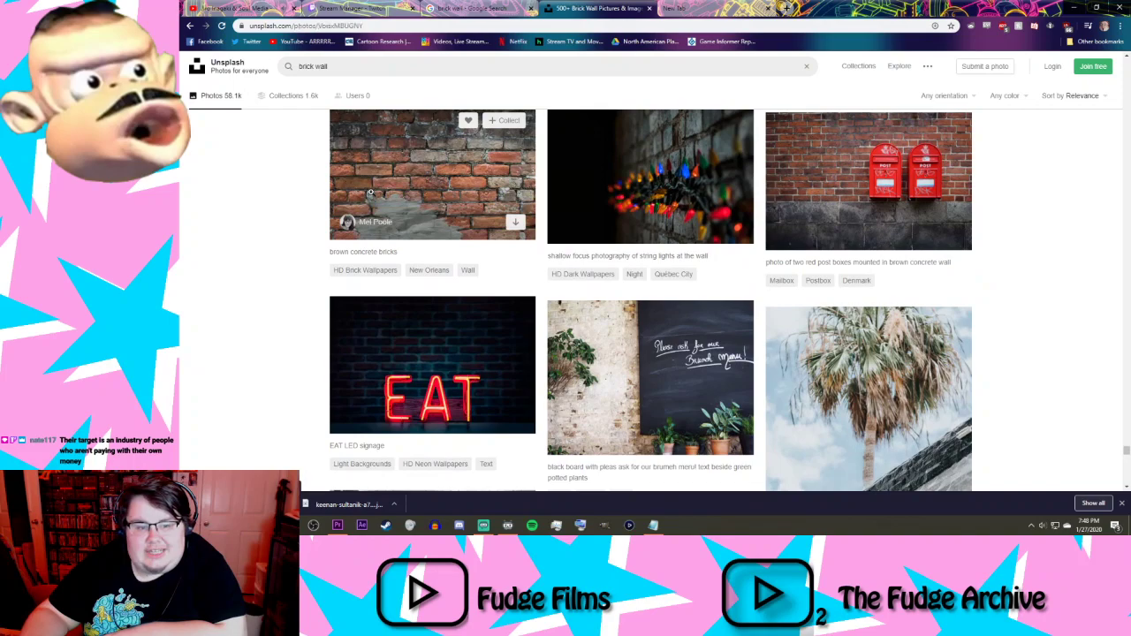
# Step: Preview the "brown concrete bricks" photo, switch to Premiere Pro and set the program monitor's zoom level to Fit
pyautogui.click(371, 199)
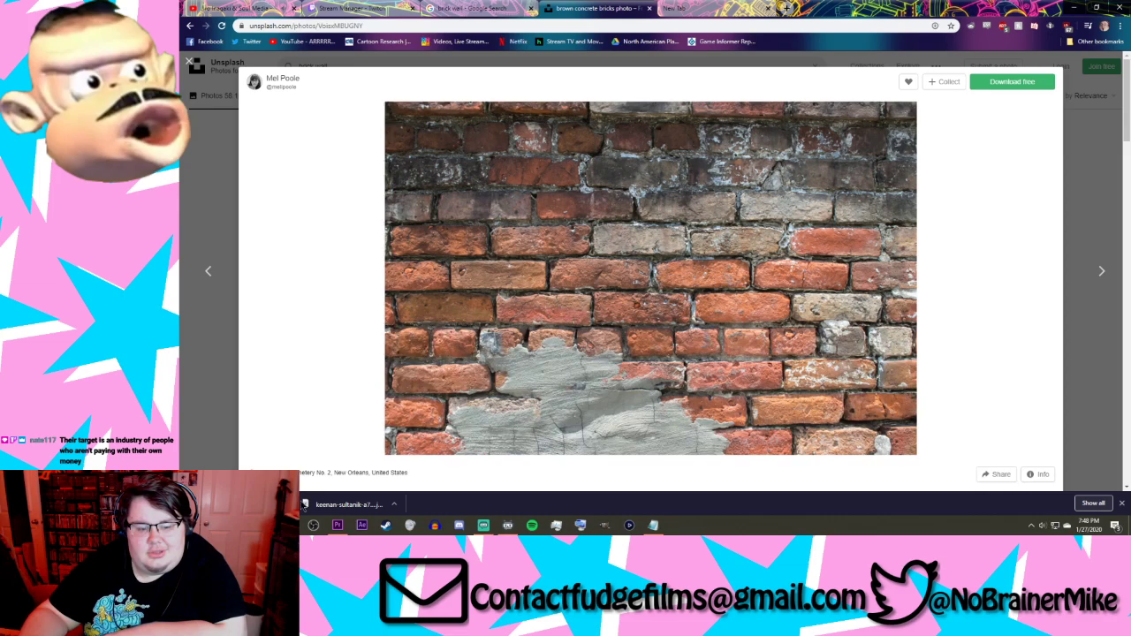
pyautogui.click(337, 525)
pyautogui.moveTo(757, 364); pyautogui.dragTo(732, 358)
pyautogui.click(777, 282)
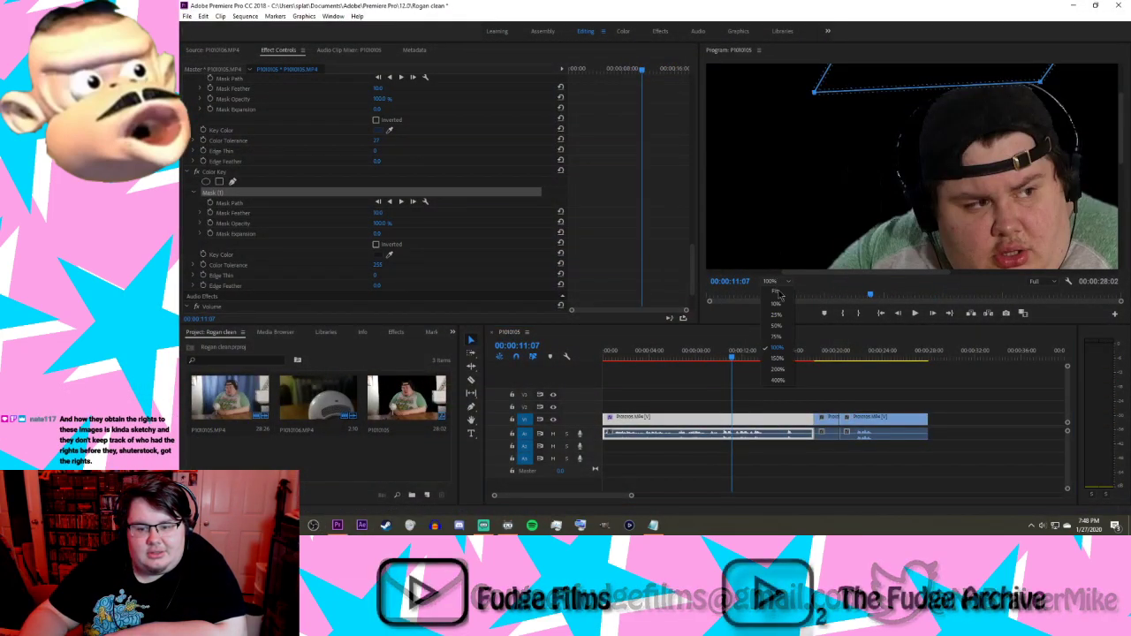
pyautogui.click(779, 293)
pyautogui.click(800, 380)
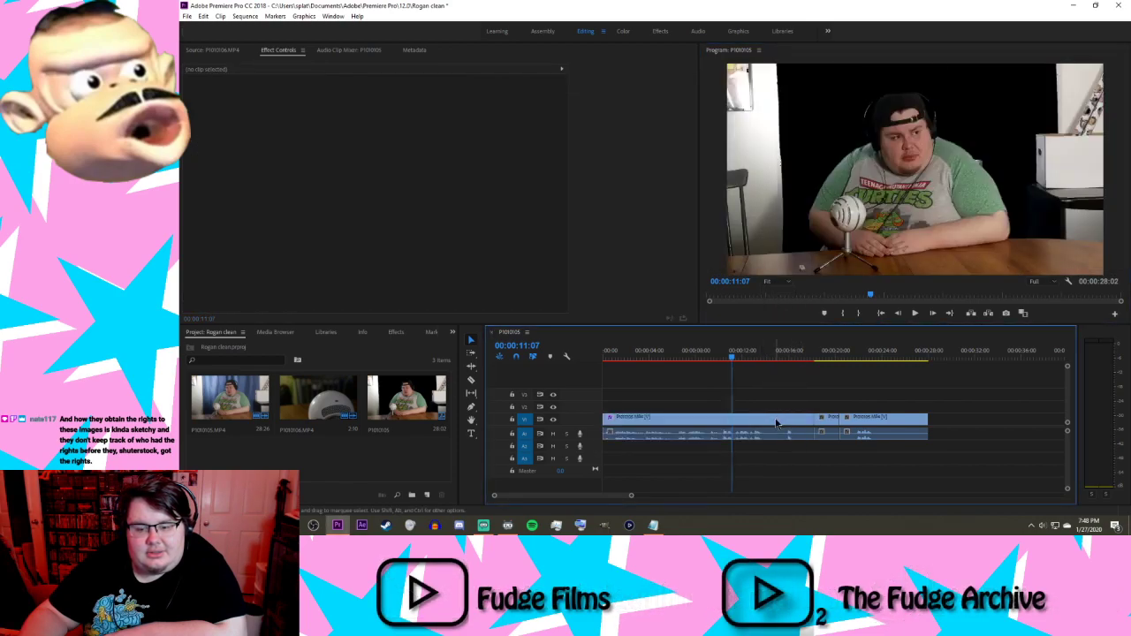
# Step: Move the first and last timeline clips up from track V1 to V2 and return the playhead to the sequence start
pyautogui.moveTo(776, 425); pyautogui.dragTo(780, 404)
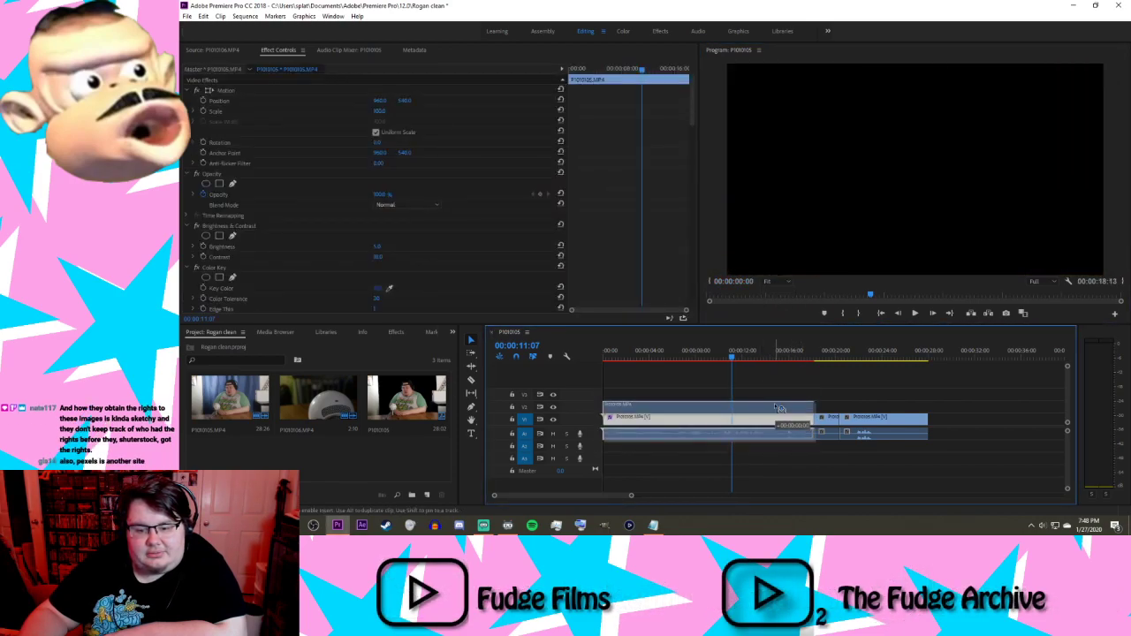
pyautogui.moveTo(863, 417); pyautogui.dragTo(857, 411)
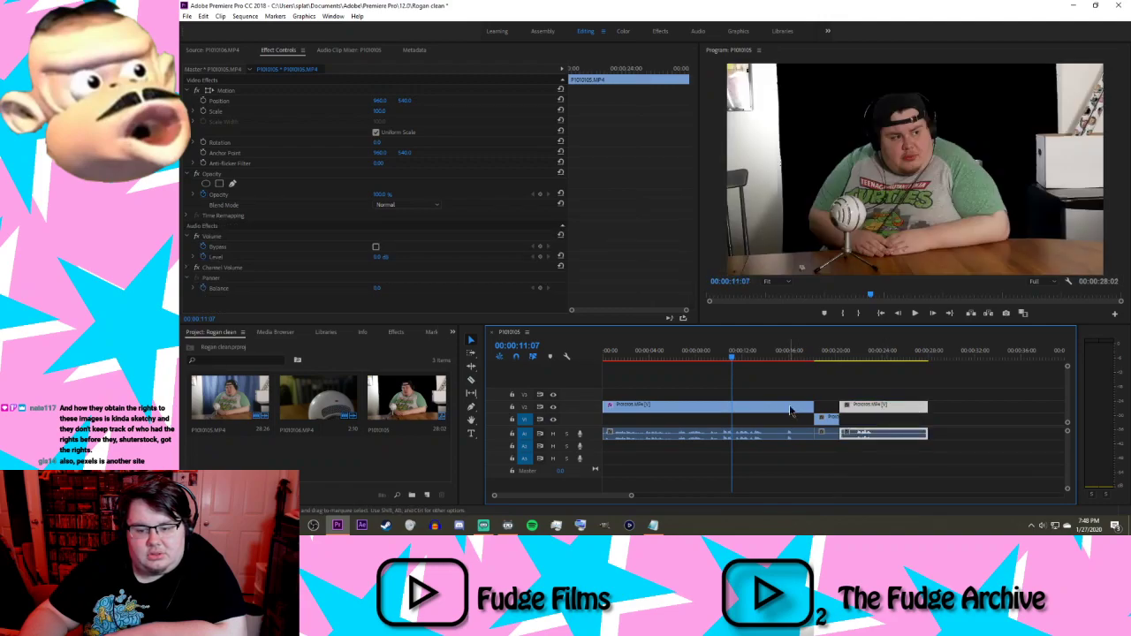
pyautogui.moveTo(712, 360); pyautogui.dragTo(402, 455)
pyautogui.rightClick(402, 456)
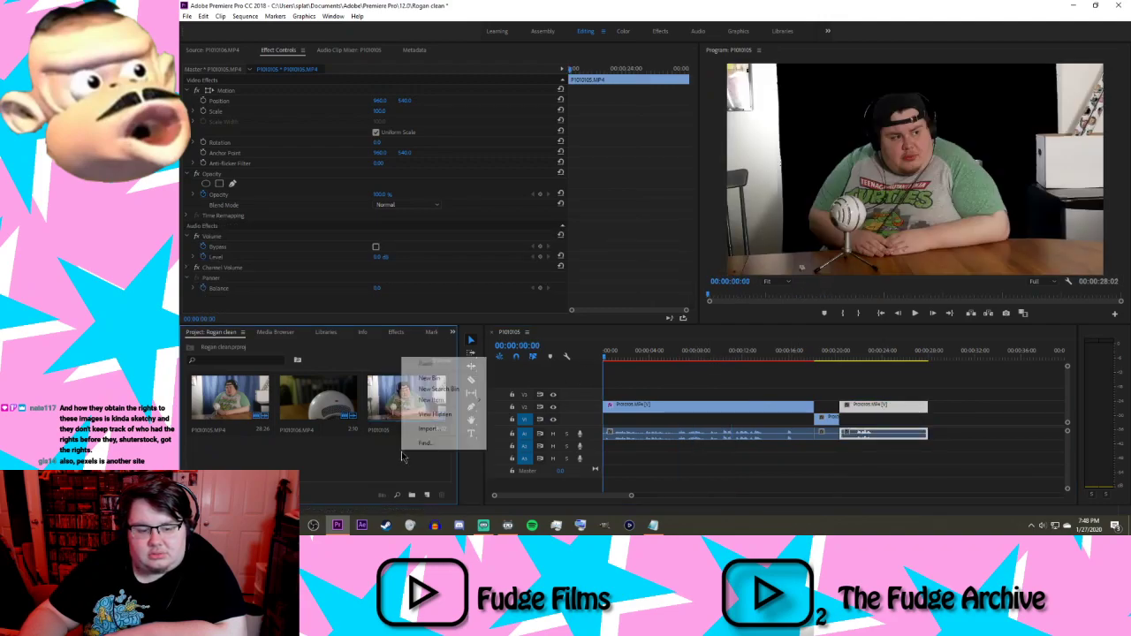
pyautogui.click(432, 430)
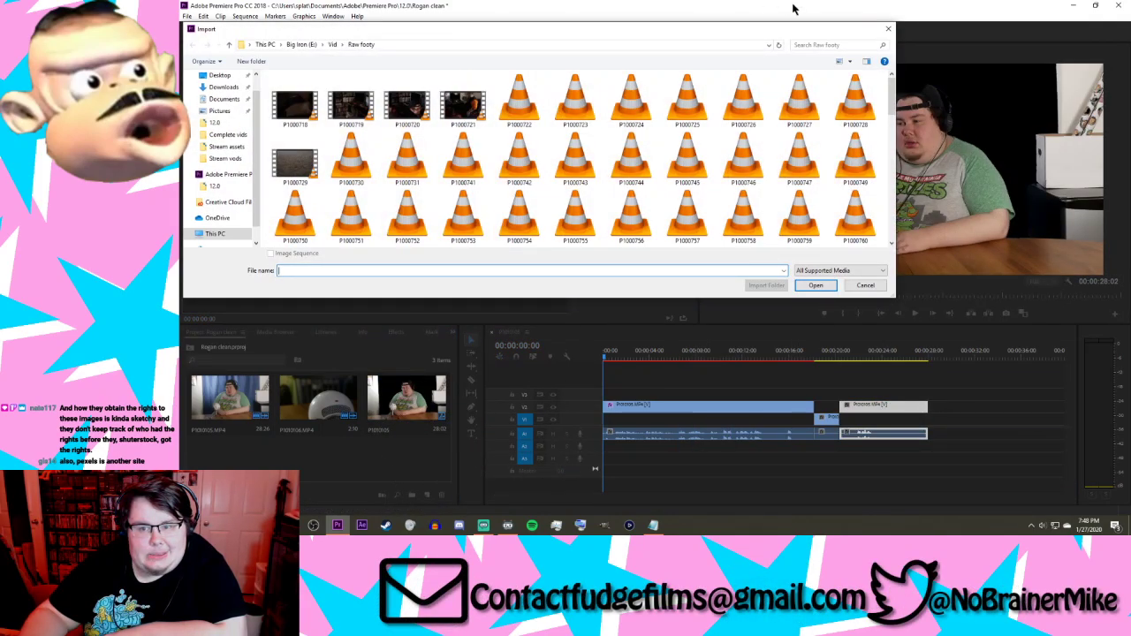
pyautogui.click(888, 28)
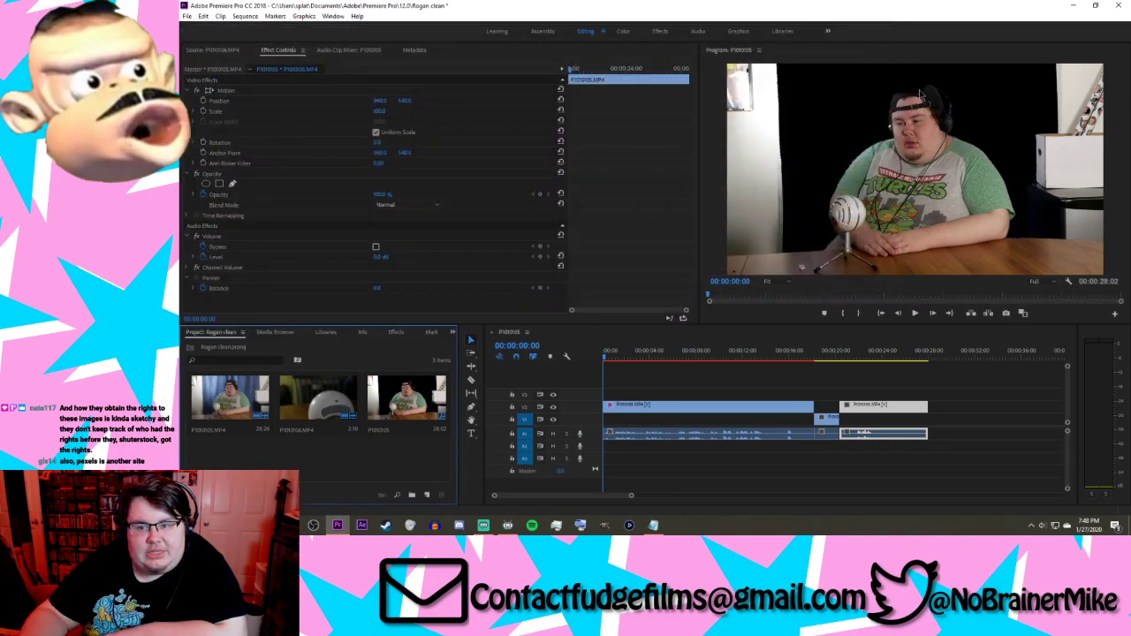
# Step: Reshape the last Color Key effect's mask on the first clip so its lower edge stays clear of the man's cap
pyautogui.click(633, 389)
pyautogui.click(635, 407)
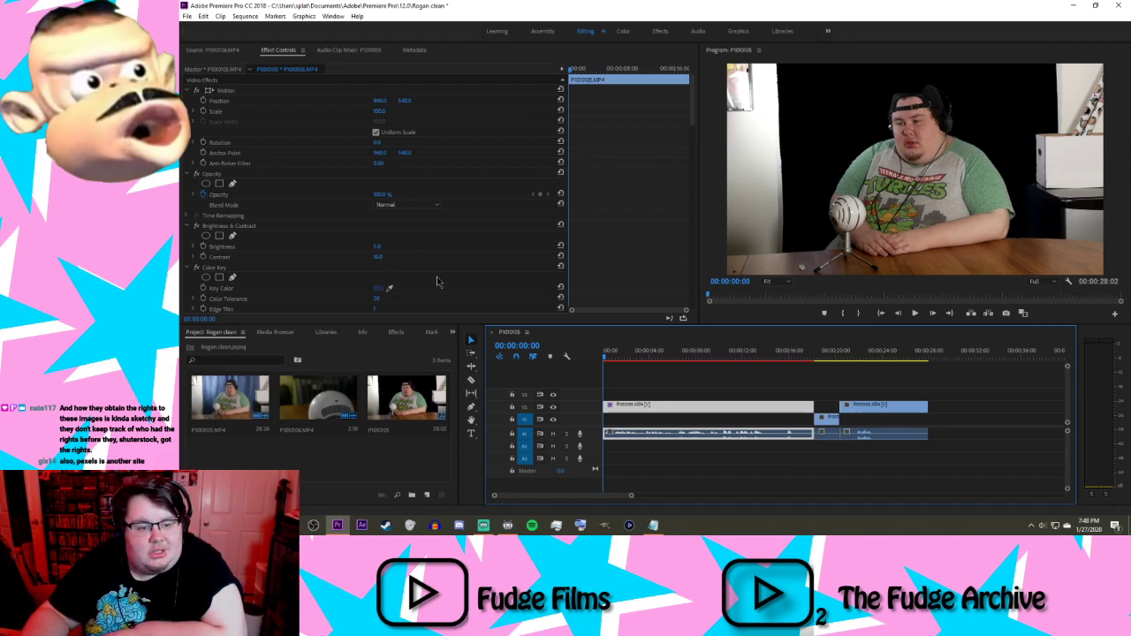
pyautogui.moveTo(693, 104); pyautogui.dragTo(695, 351)
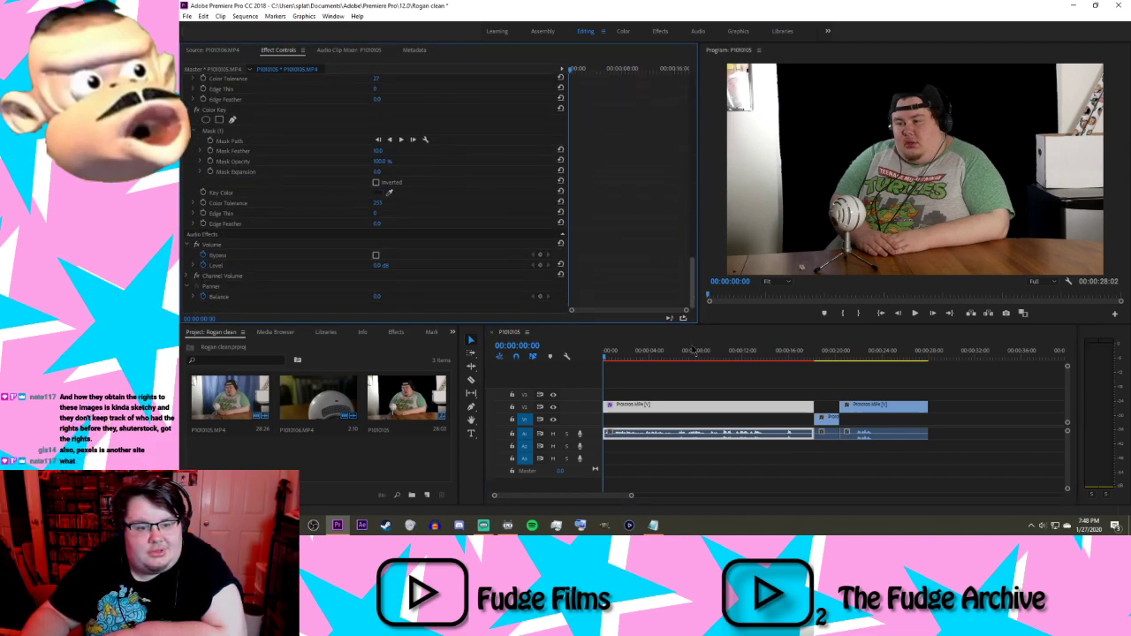
pyautogui.click(266, 131)
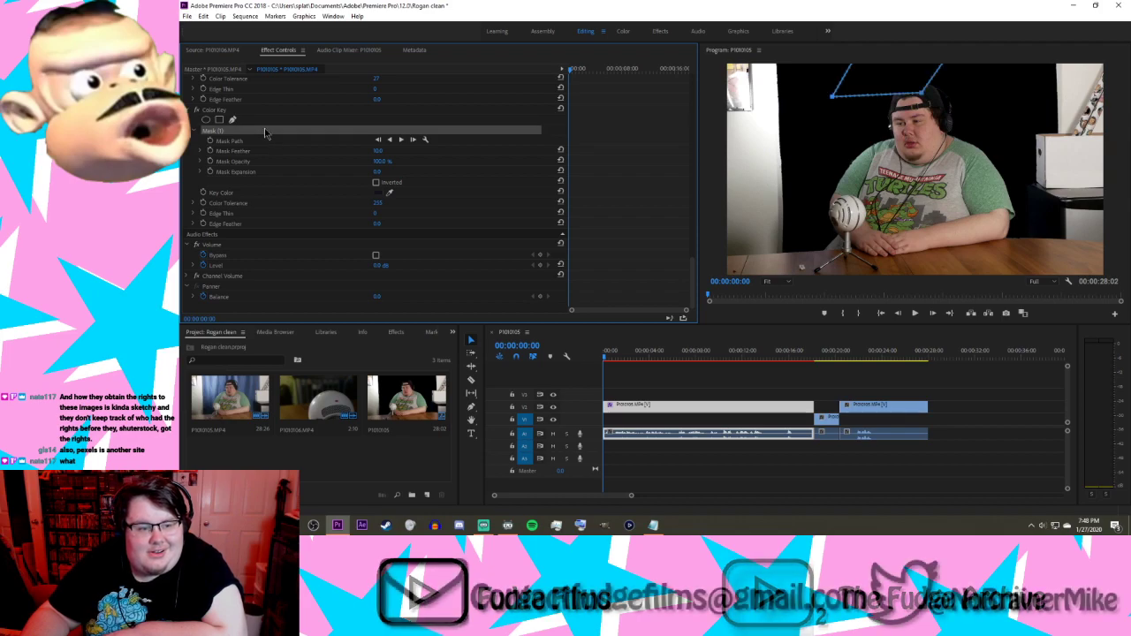
pyautogui.click(922, 96)
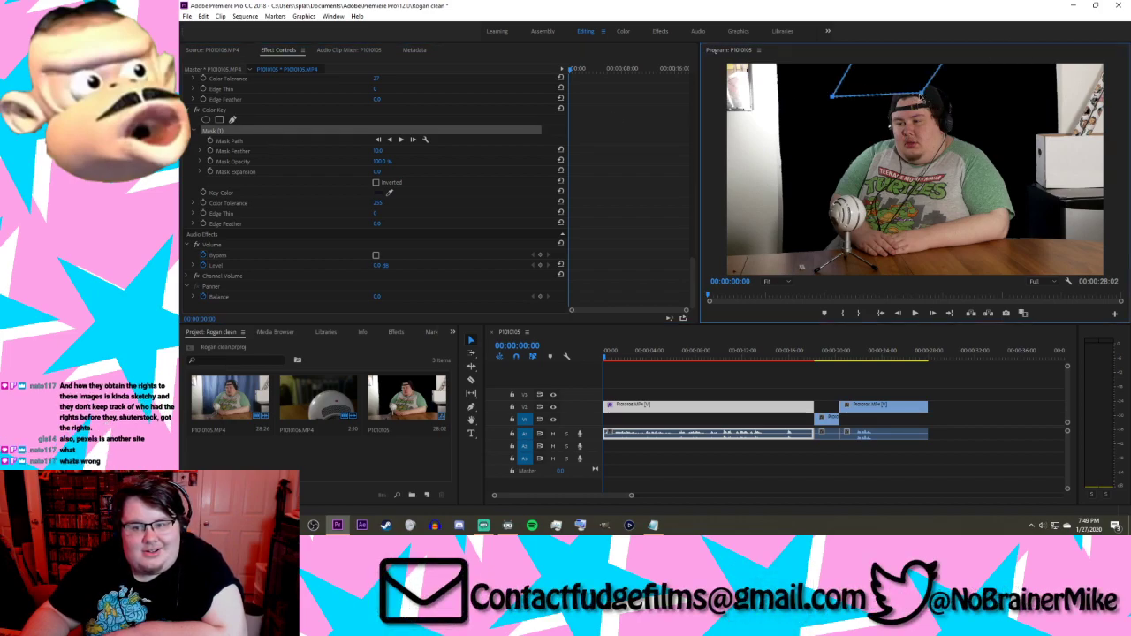
pyautogui.moveTo(911, 90); pyautogui.dragTo(899, 90)
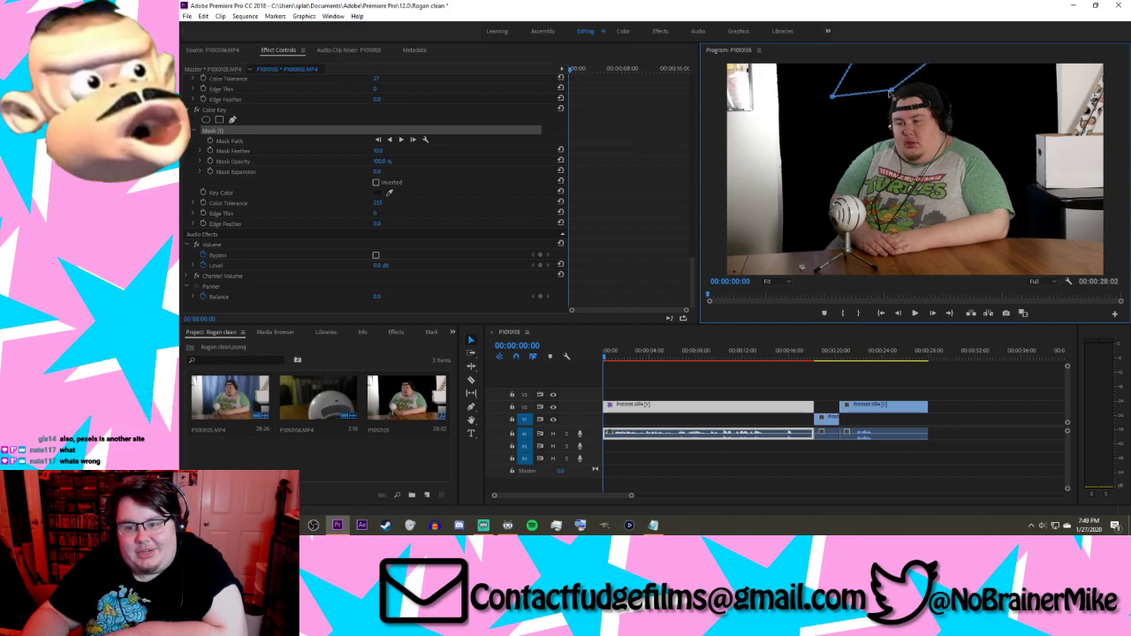
pyautogui.moveTo(889, 91); pyautogui.dragTo(903, 78)
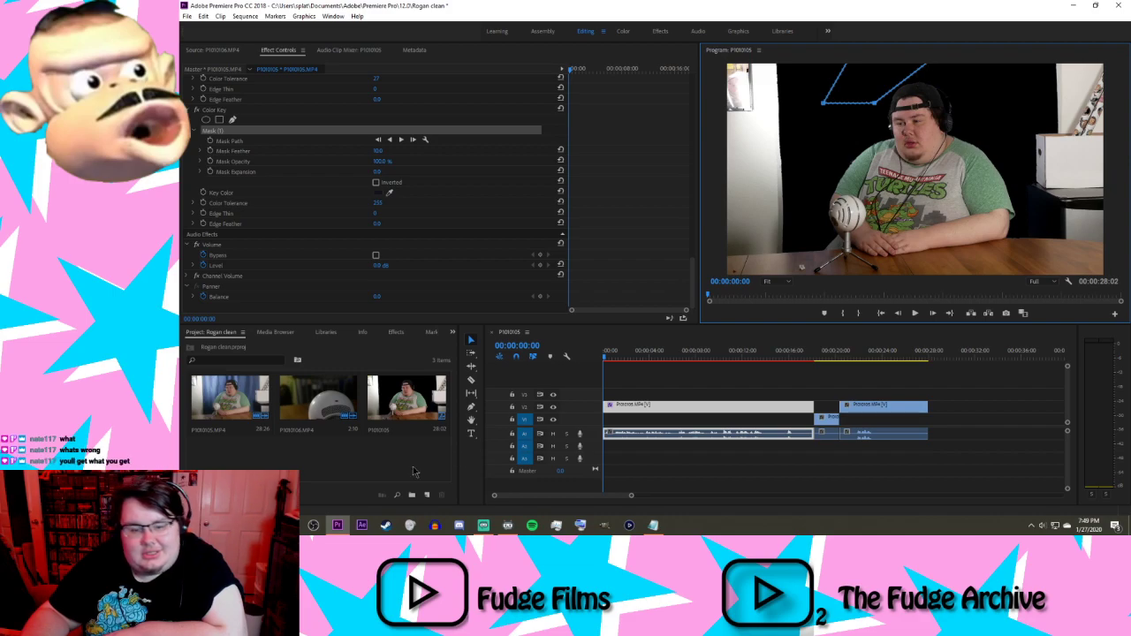
# Step: Import the first seated-man image from the Downloads folder and delete it from the project
pyautogui.rightClick(346, 476)
pyautogui.click(372, 446)
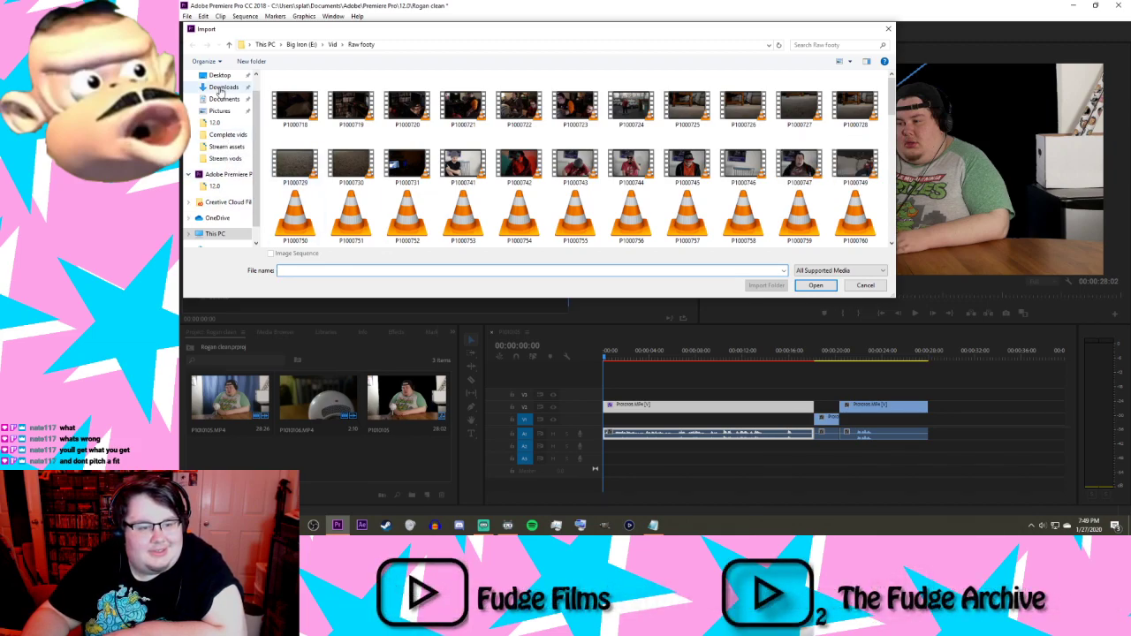
pyautogui.click(223, 87)
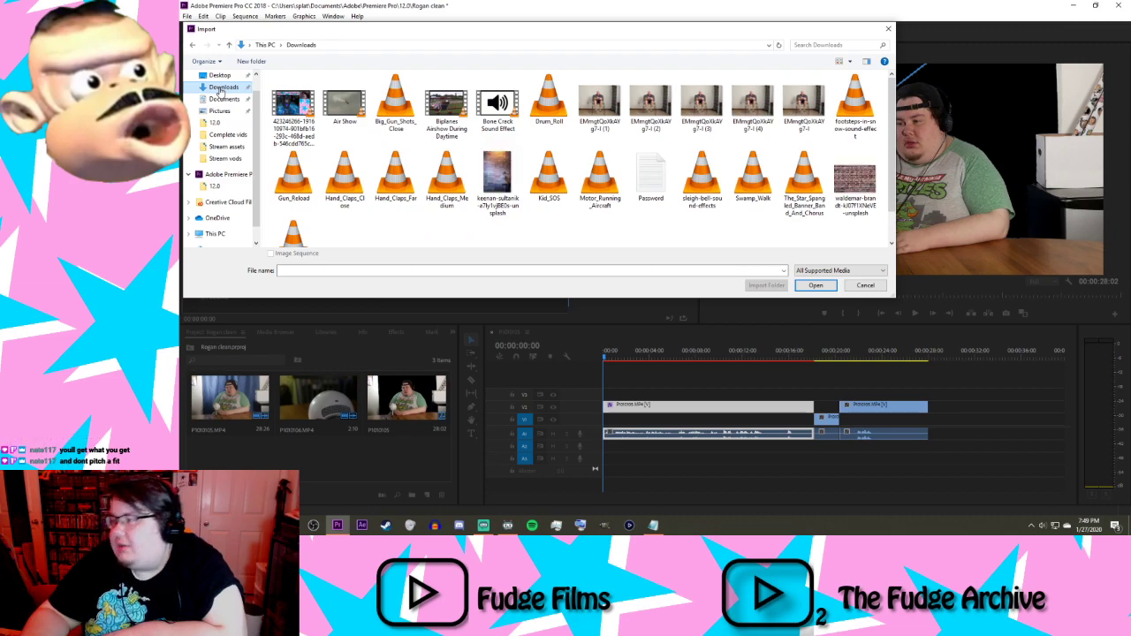
pyautogui.doubleClick(600, 115)
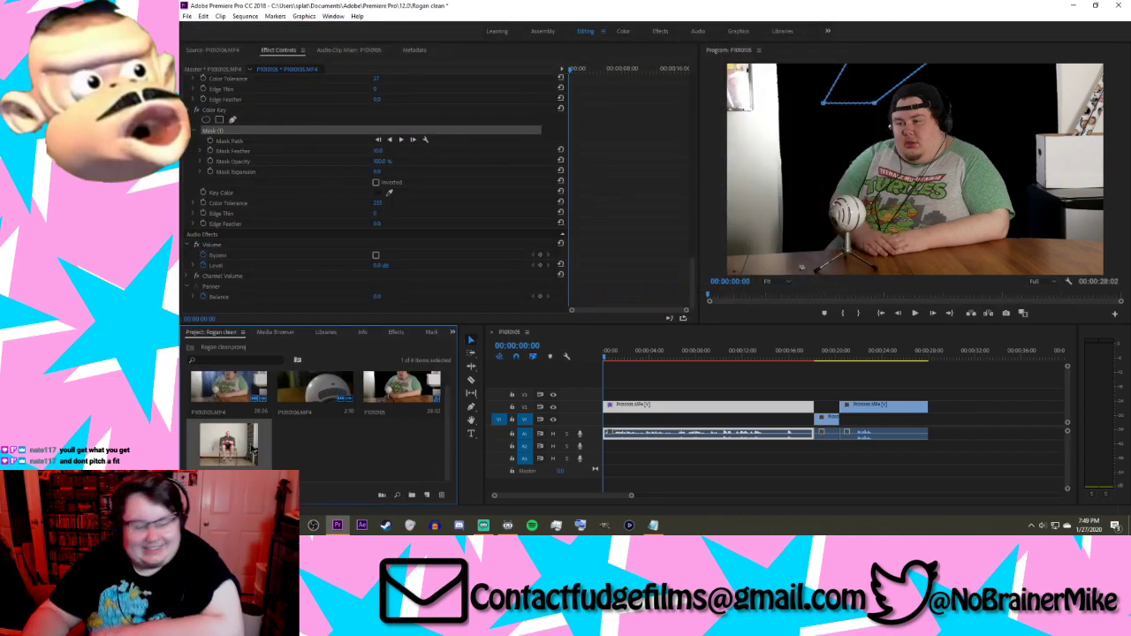
pyautogui.press('Delete')
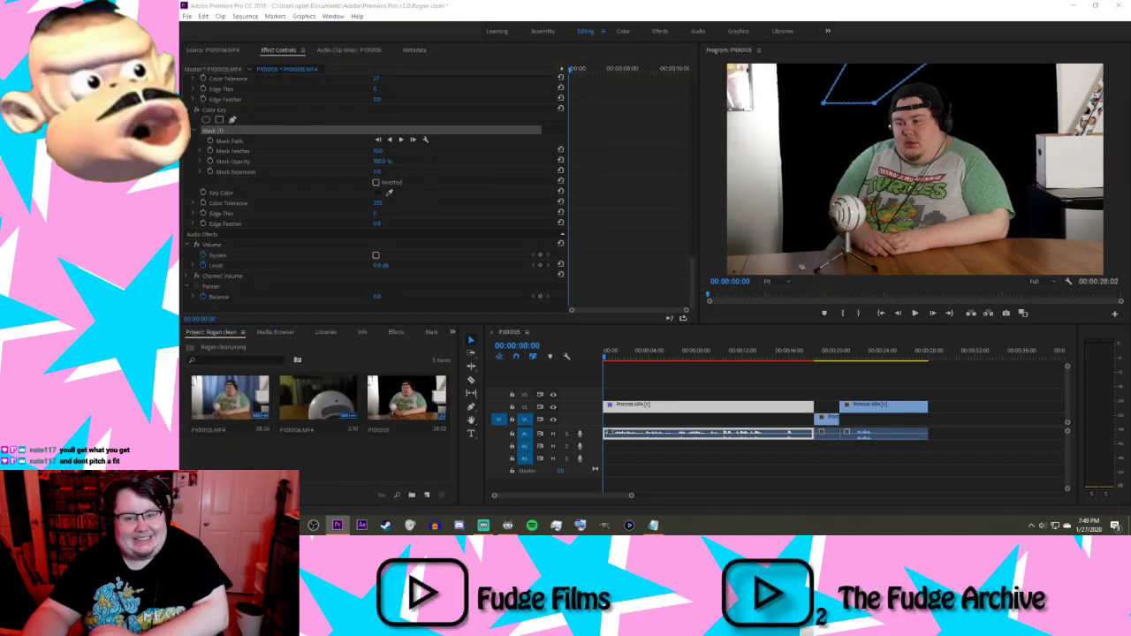
# Step: Browse to the Downloads folder in File Explorer and open the five copies of the seated-man image for viewing
pyautogui.press('super+e')
pyautogui.click(219, 124)
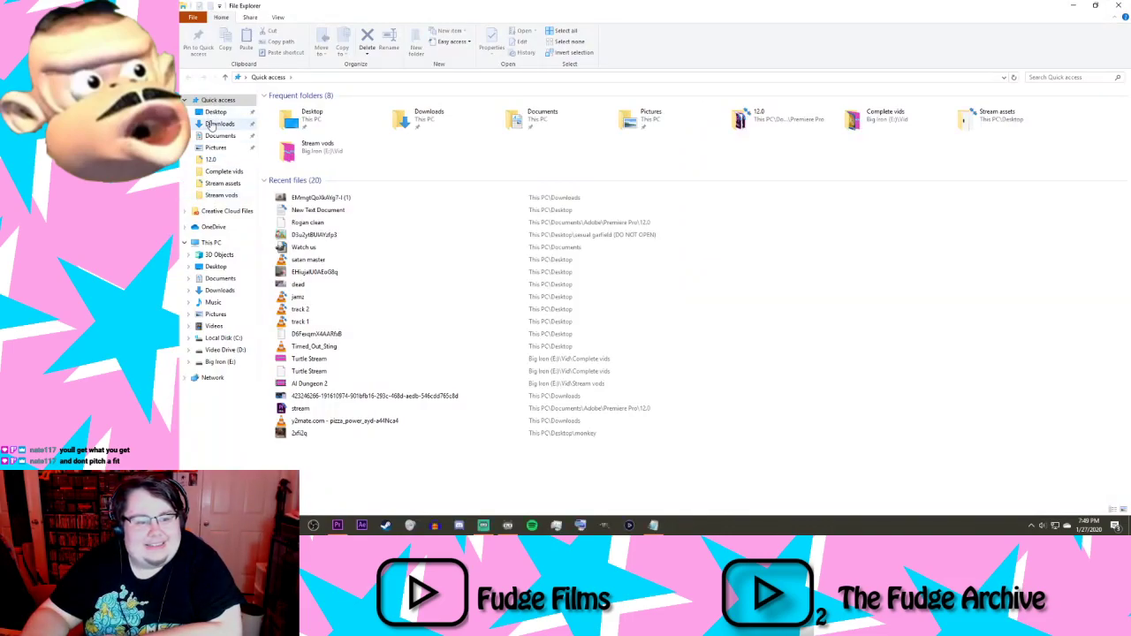
pyautogui.doubleClick(776, 126)
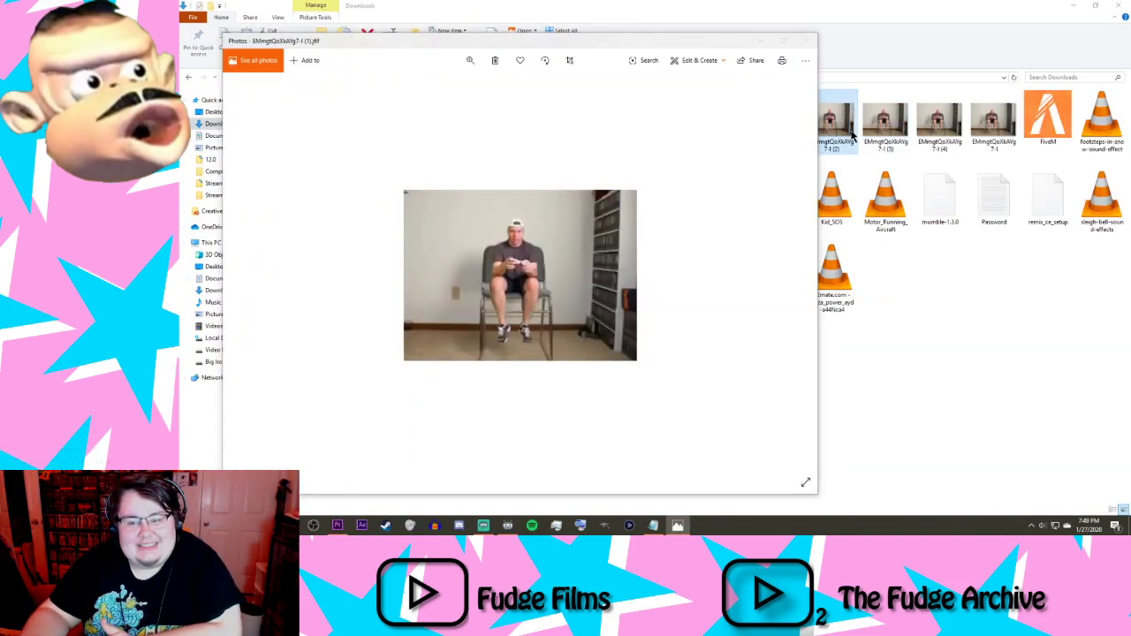
pyautogui.doubleClick(845, 128)
pyautogui.doubleClick(886, 124)
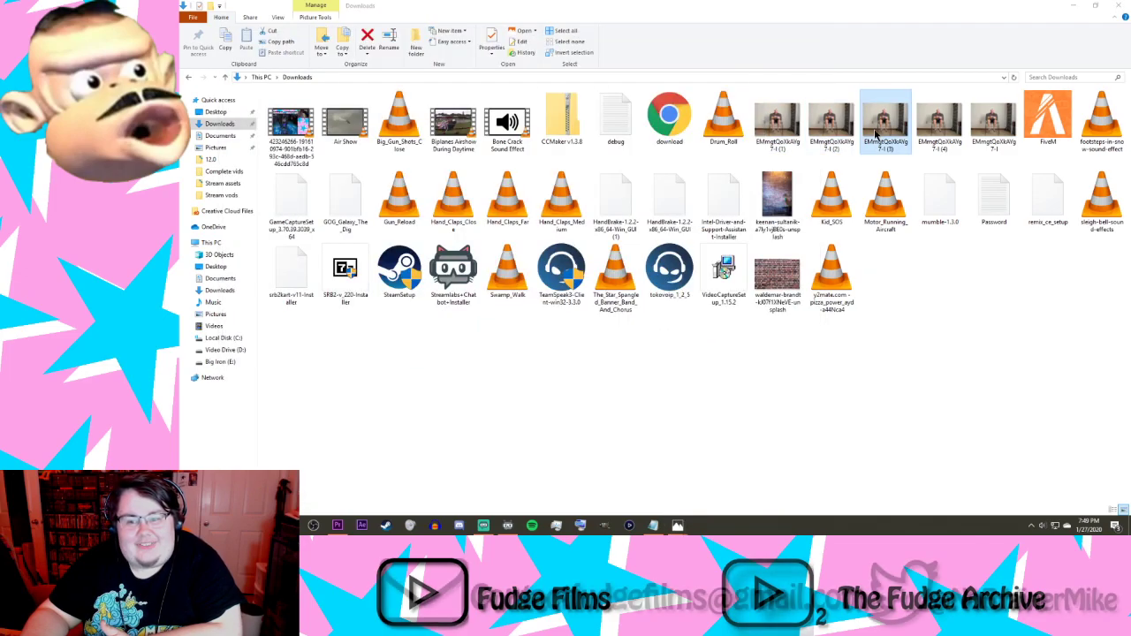
pyautogui.doubleClick(933, 141)
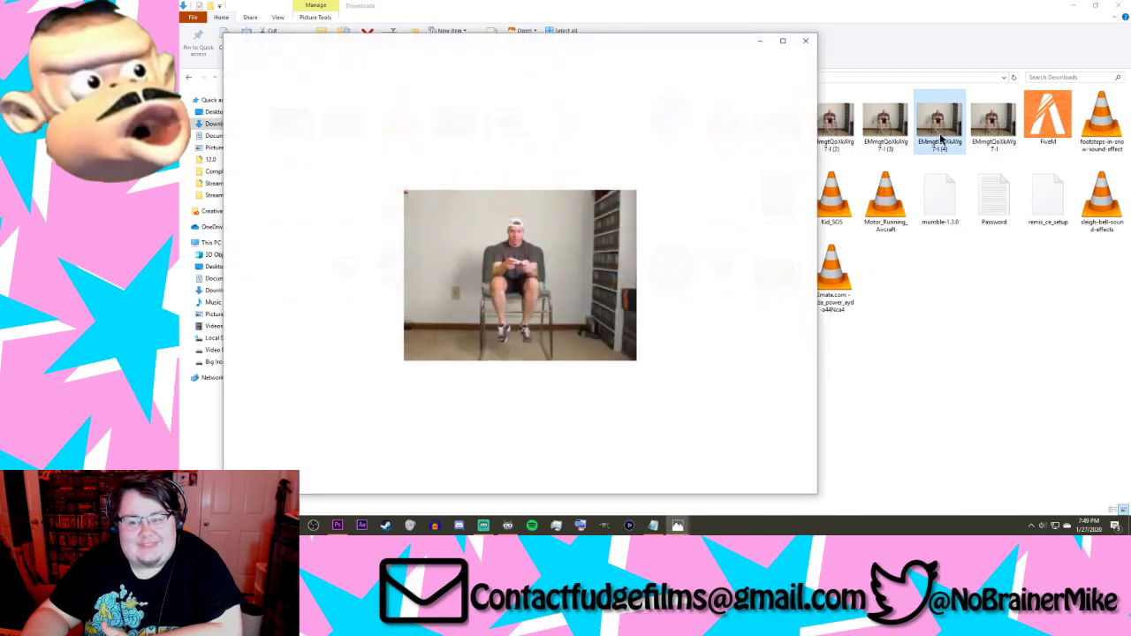
pyautogui.doubleClick(997, 137)
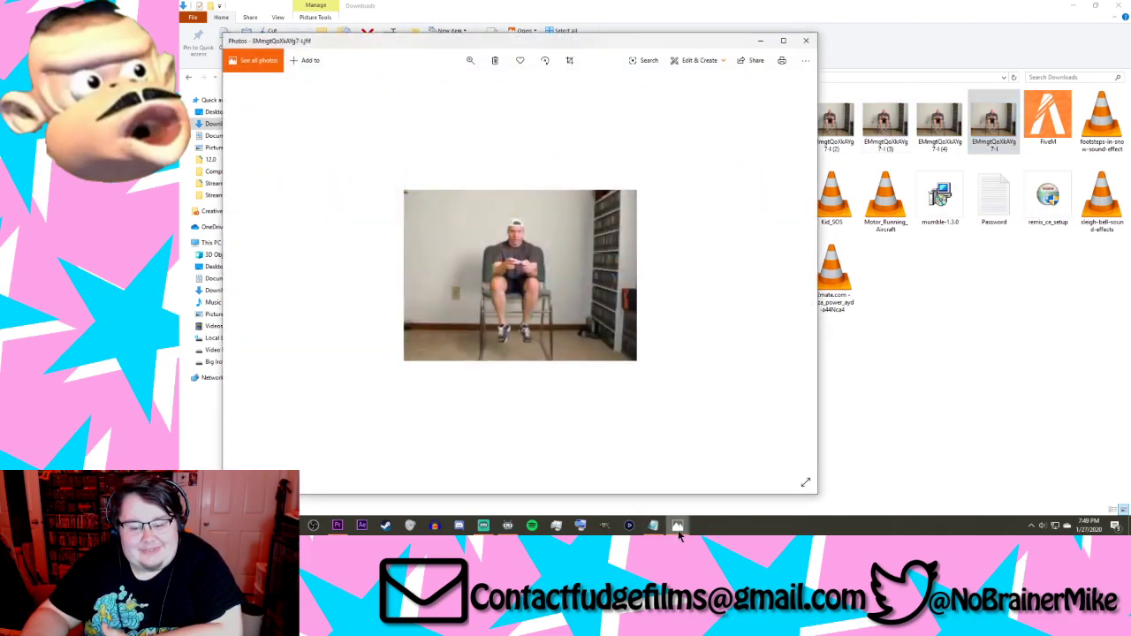
# Step: Compare the opened seated-man images and close all of their Photos windows
pyautogui.moveTo(679, 530)
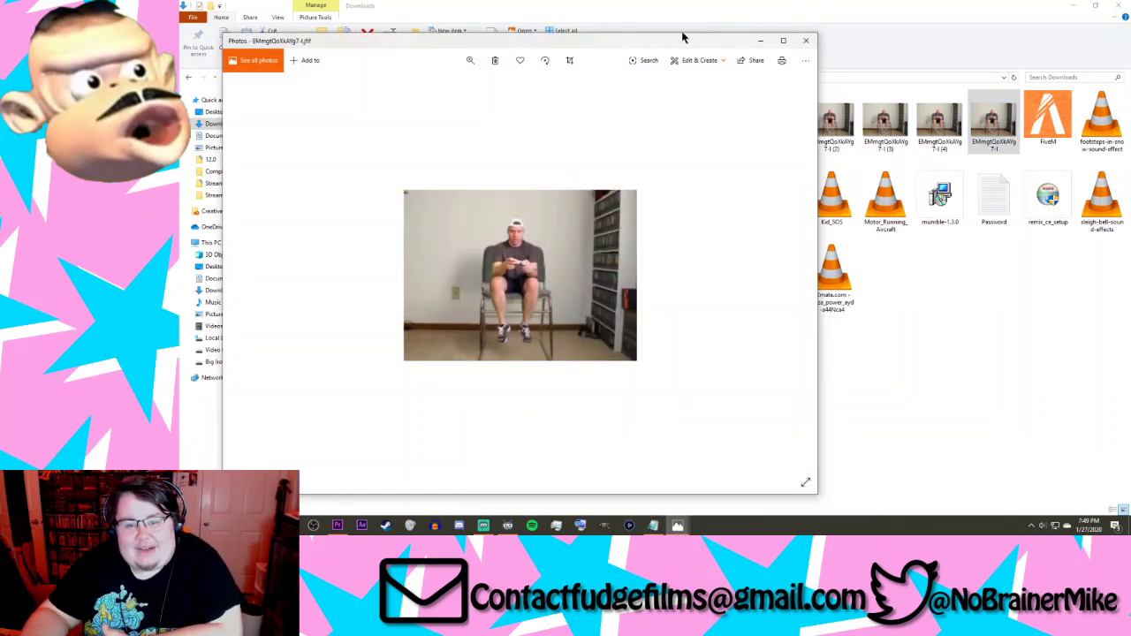
pyautogui.moveTo(682, 37); pyautogui.dragTo(587, 17)
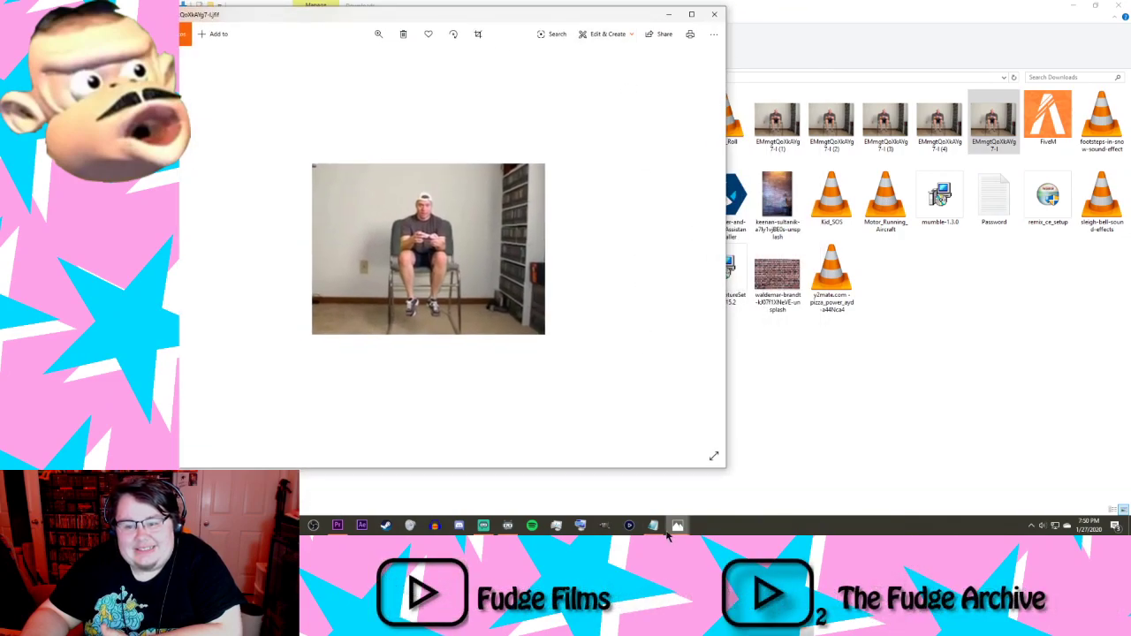
pyautogui.moveTo(681, 524)
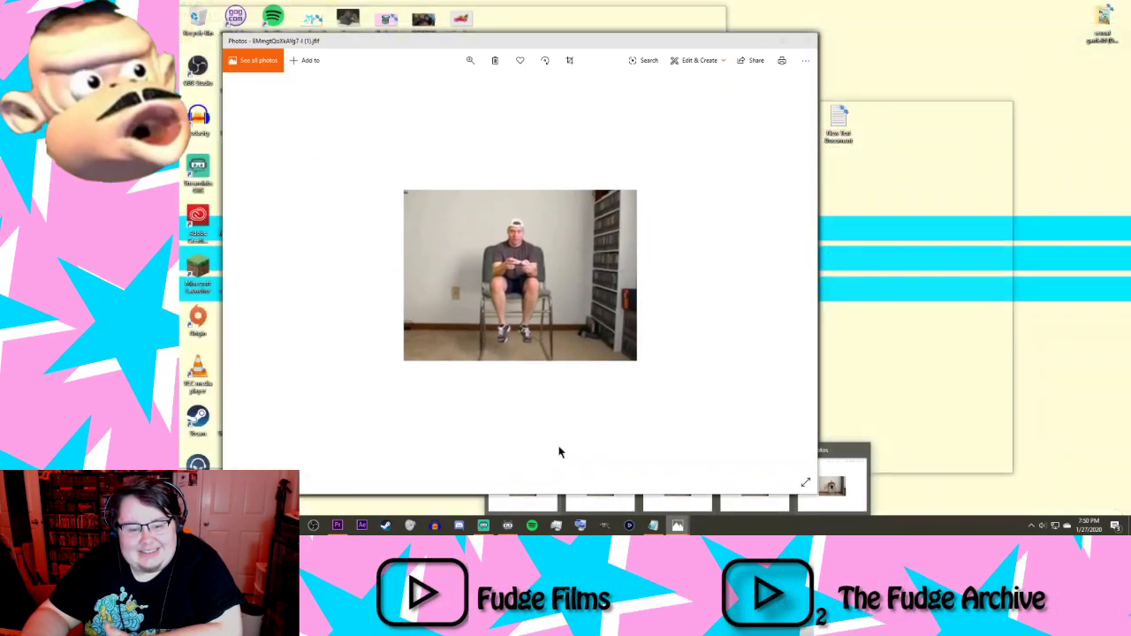
pyautogui.click(557, 451)
pyautogui.click(599, 459)
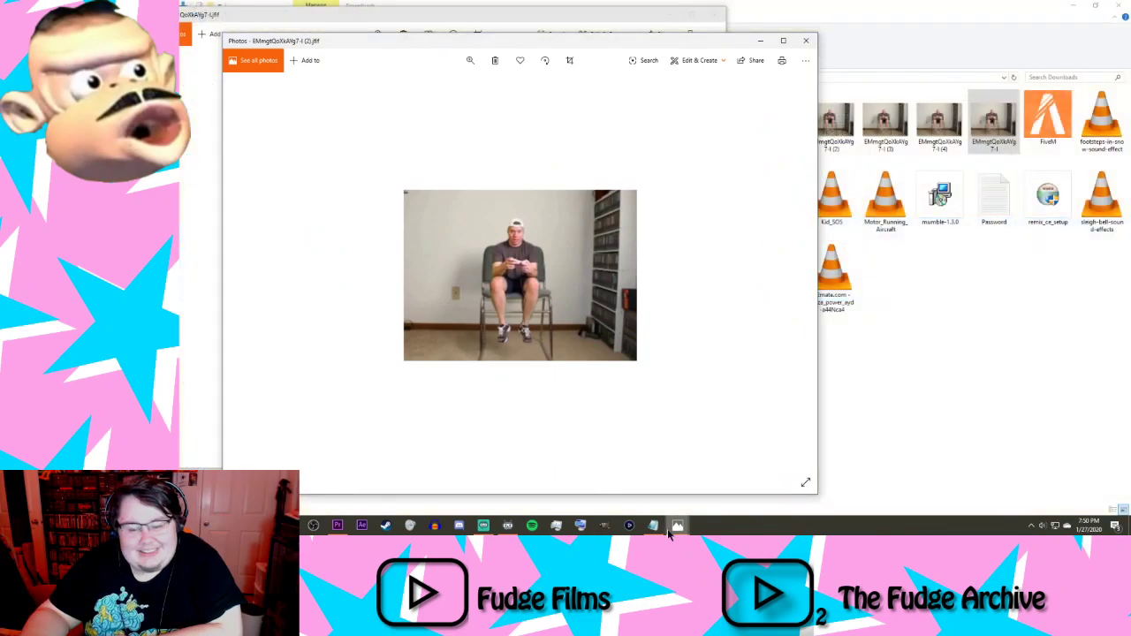
pyautogui.moveTo(669, 530)
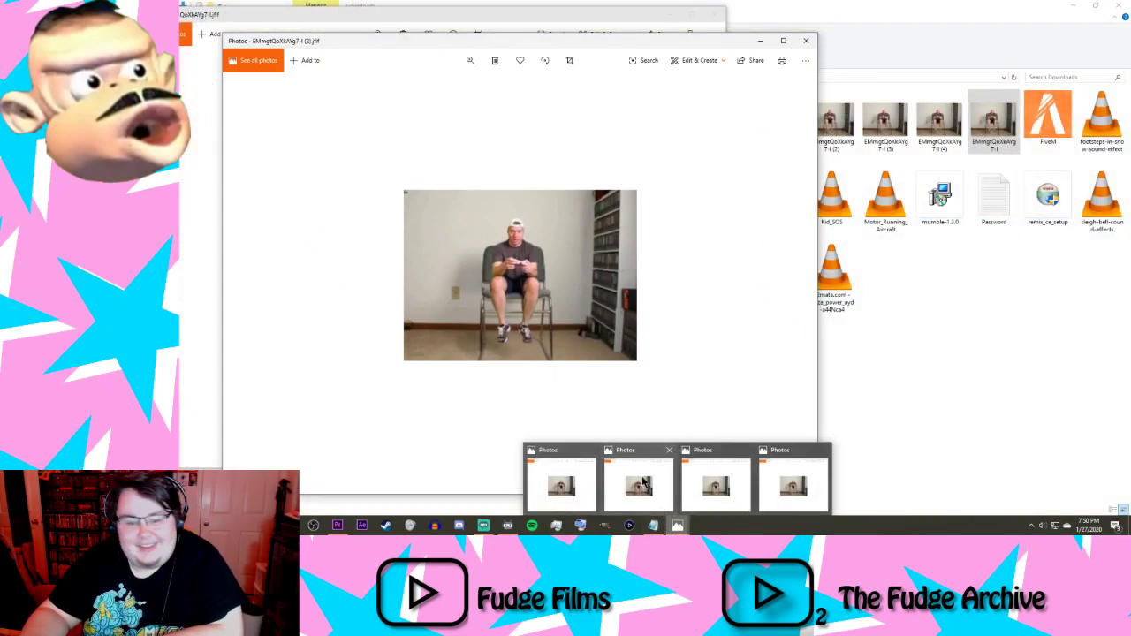
pyautogui.click(591, 450)
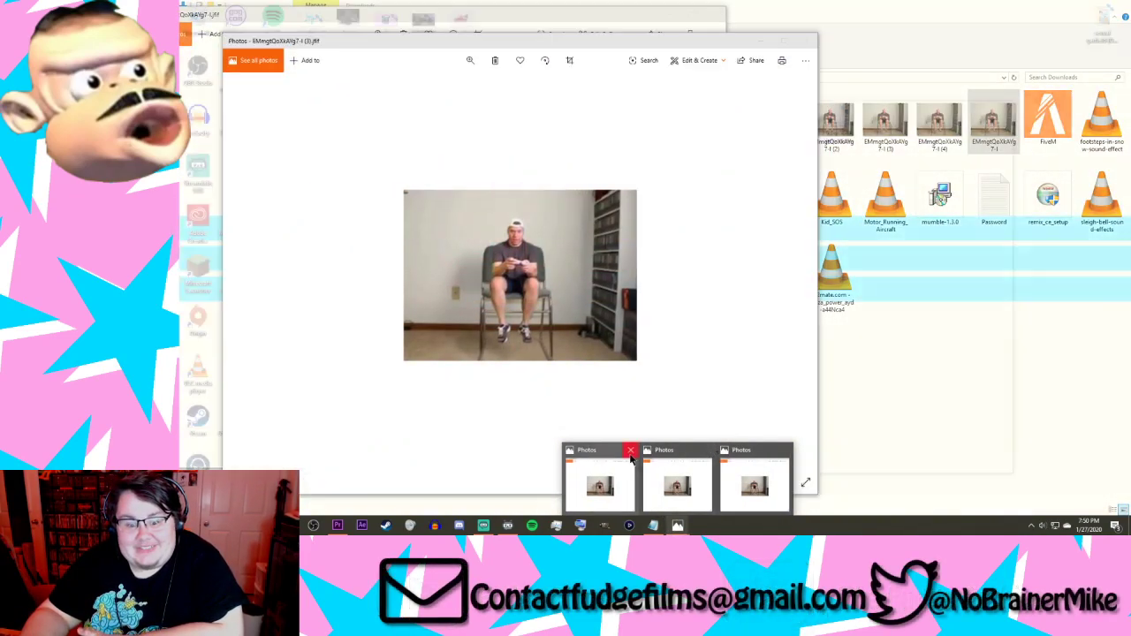
pyautogui.click(628, 451)
pyautogui.click(670, 452)
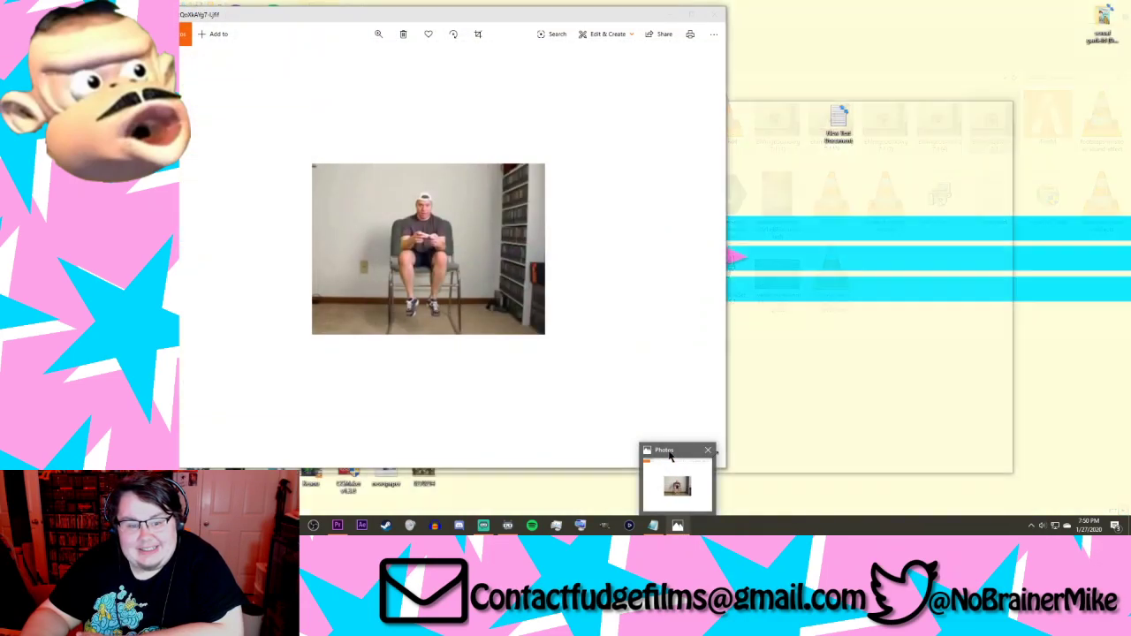
pyautogui.click(708, 453)
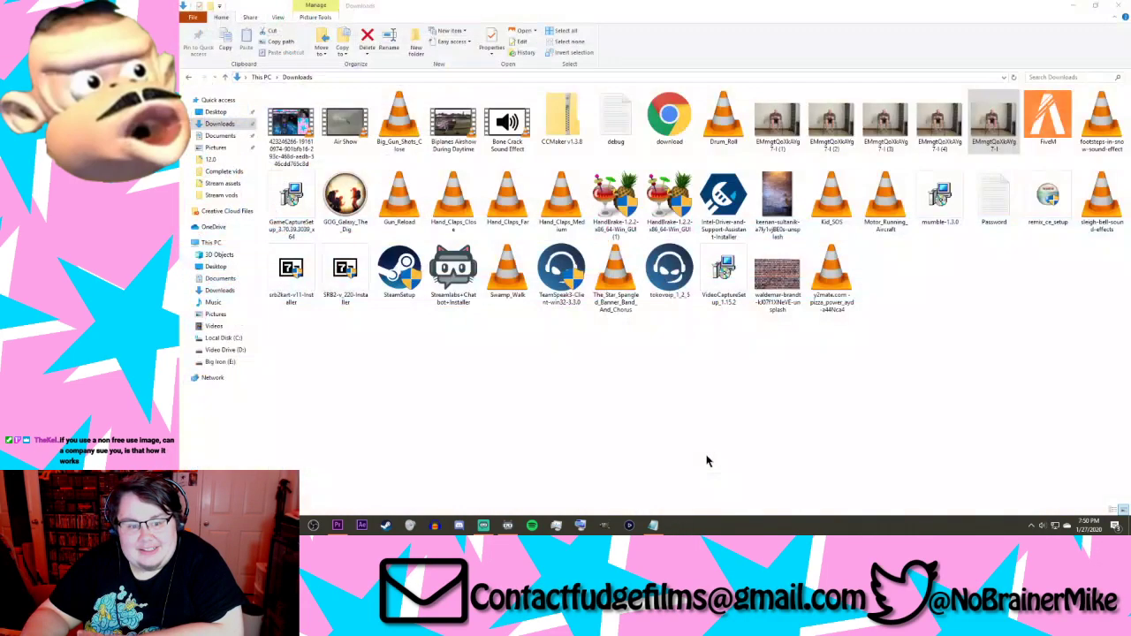
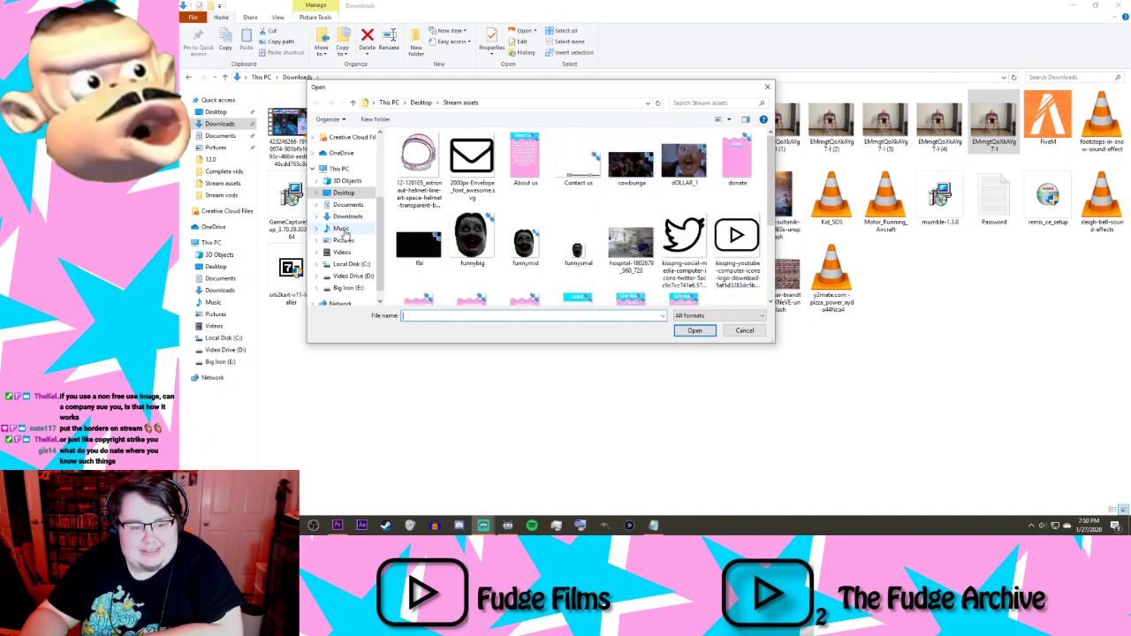
pyautogui.click(346, 216)
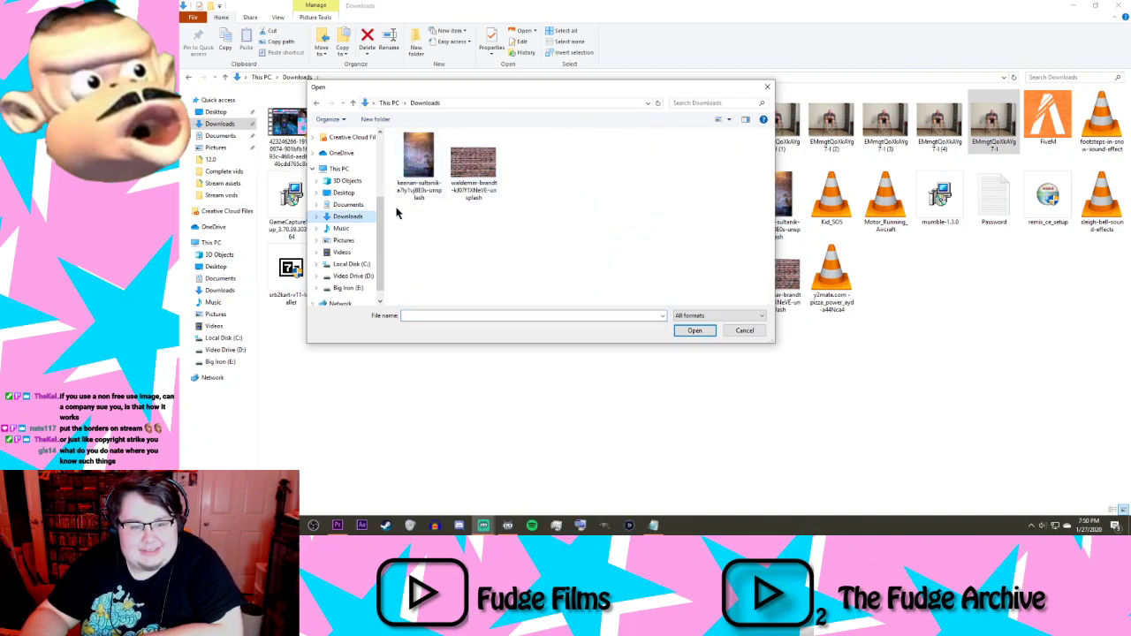
pyautogui.click(345, 204)
pyautogui.click(343, 193)
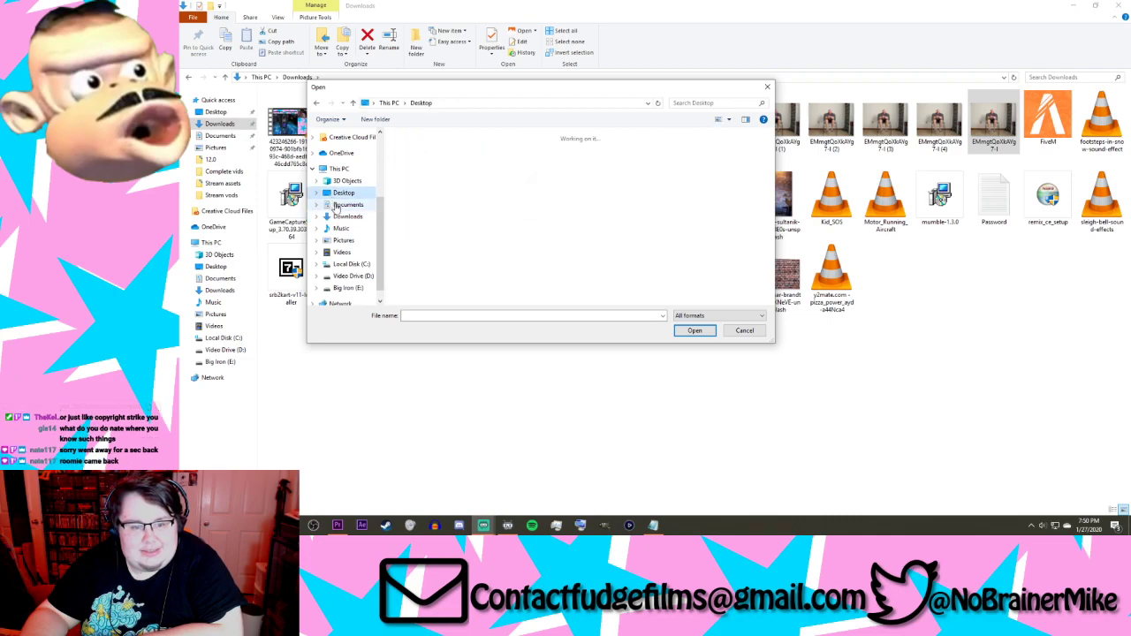
pyautogui.click(345, 216)
pyautogui.click(767, 86)
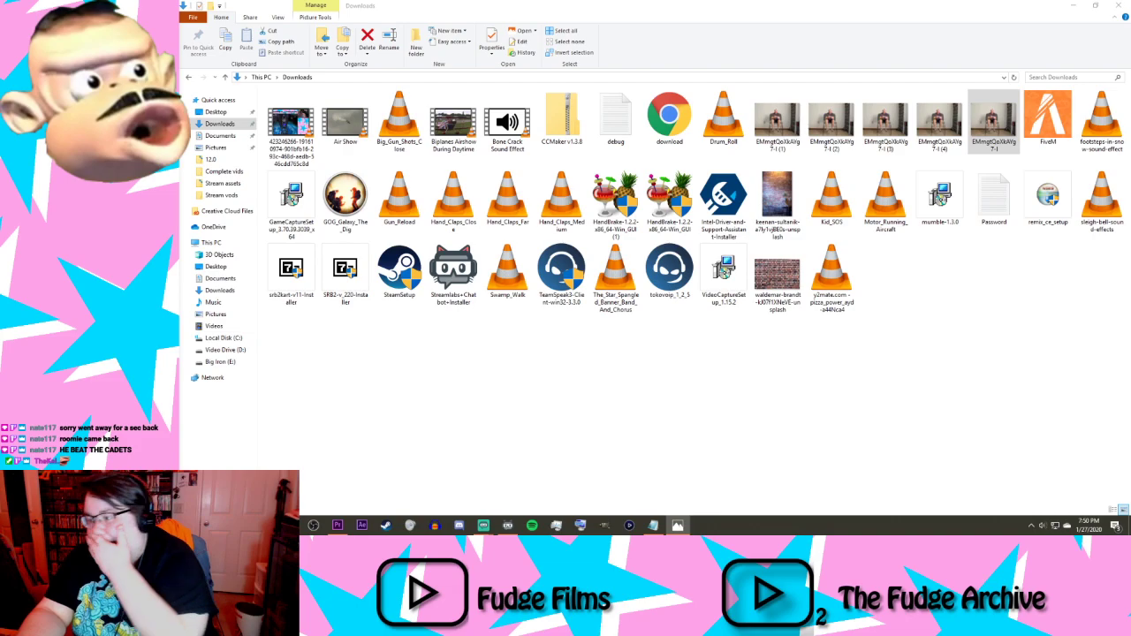
# Step: Minimize the Premiere Pro and browser windows to clear the desktop and look for the leftover Photos window
pyautogui.click(678, 526)
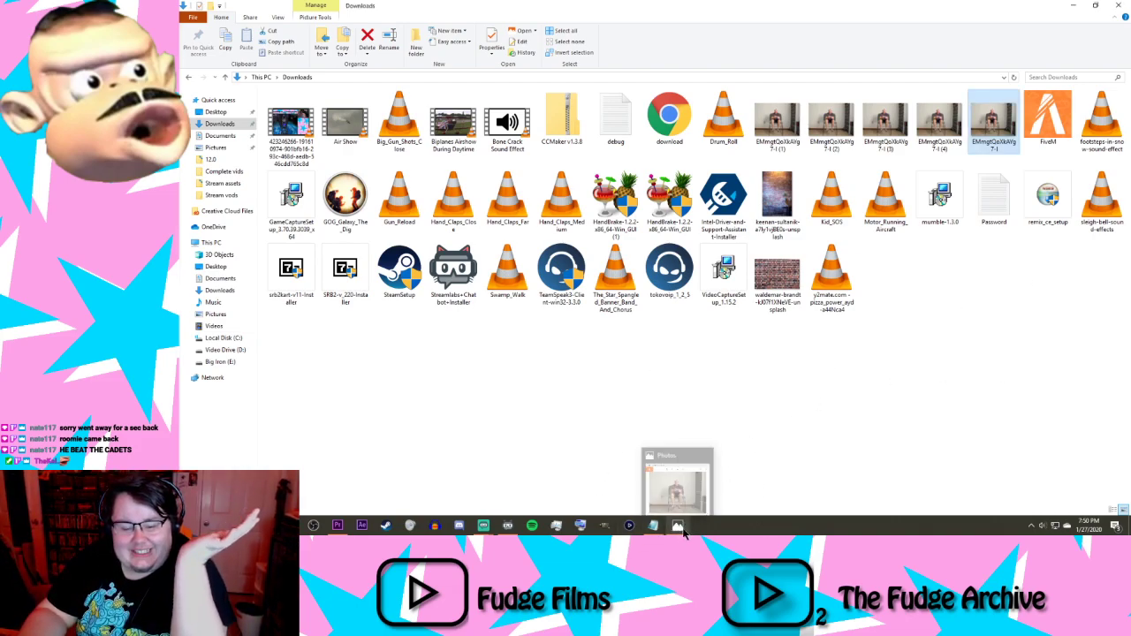
pyautogui.click(680, 479)
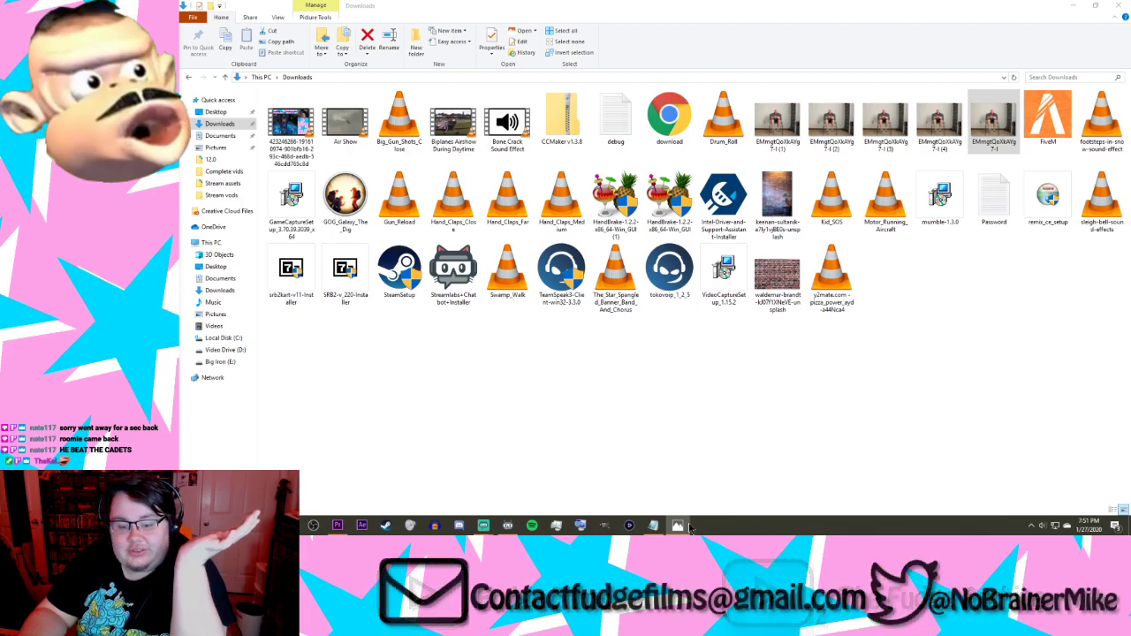
pyautogui.moveTo(675, 528)
pyautogui.moveTo(928, 8); pyautogui.dragTo(693, 72)
pyautogui.click(1072, 6)
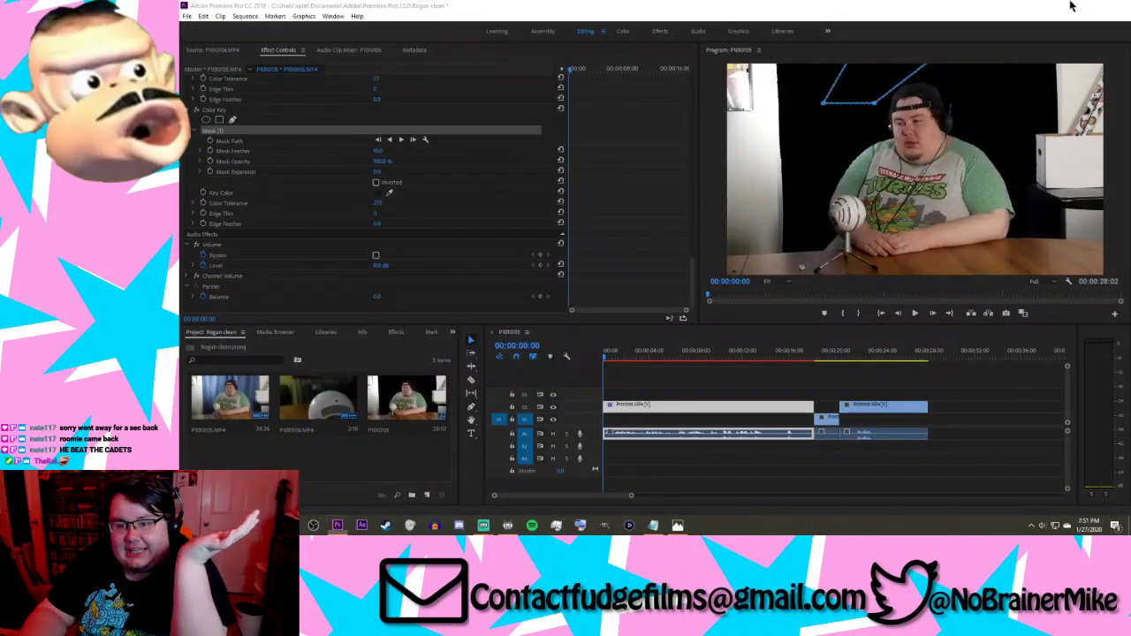
pyautogui.click(1041, 131)
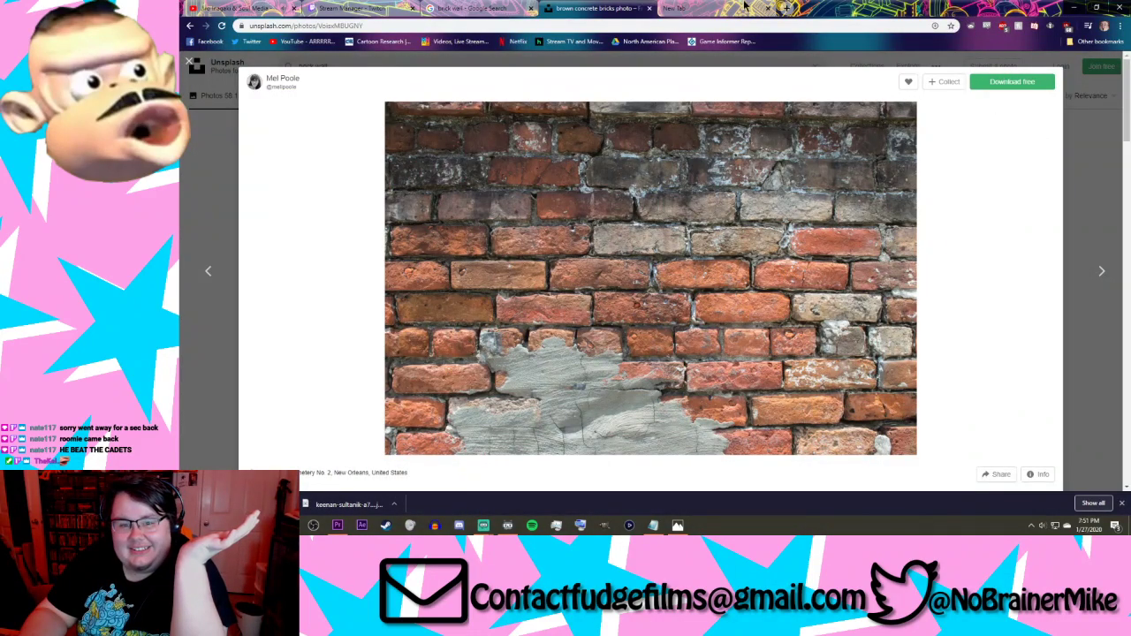
pyautogui.click(1080, 6)
pyautogui.moveTo(904, 80); pyautogui.dragTo(730, 295)
pyautogui.moveTo(828, 122); pyautogui.dragTo(770, 157)
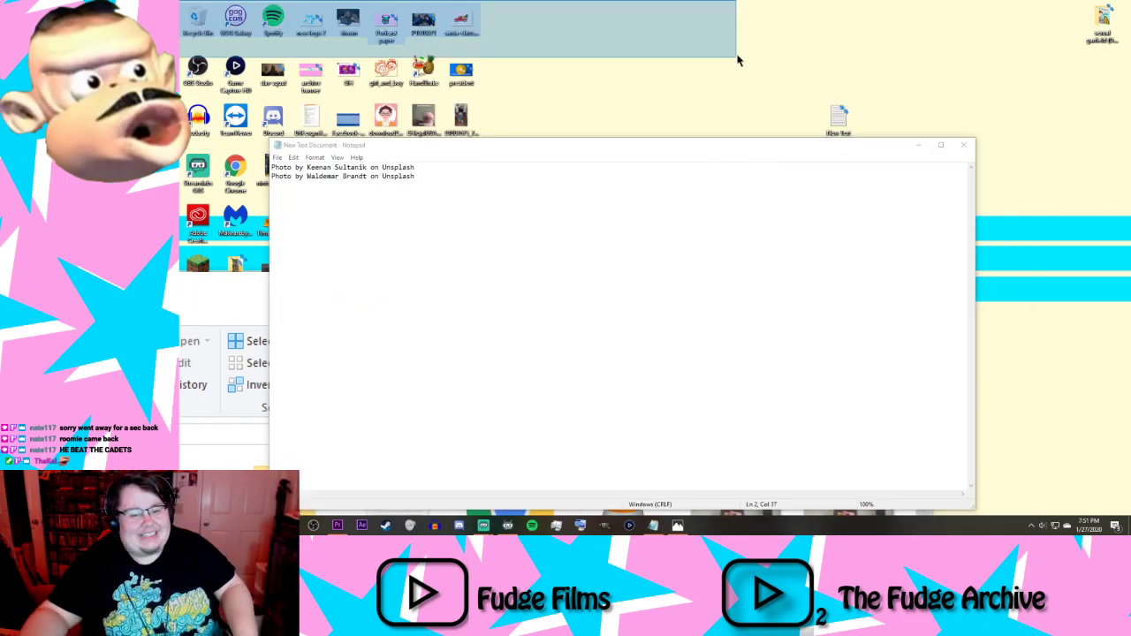
# Step: Try to move the leftover Photos window onto the visible desktop
pyautogui.moveTo(677, 527)
pyautogui.rightClick(667, 502)
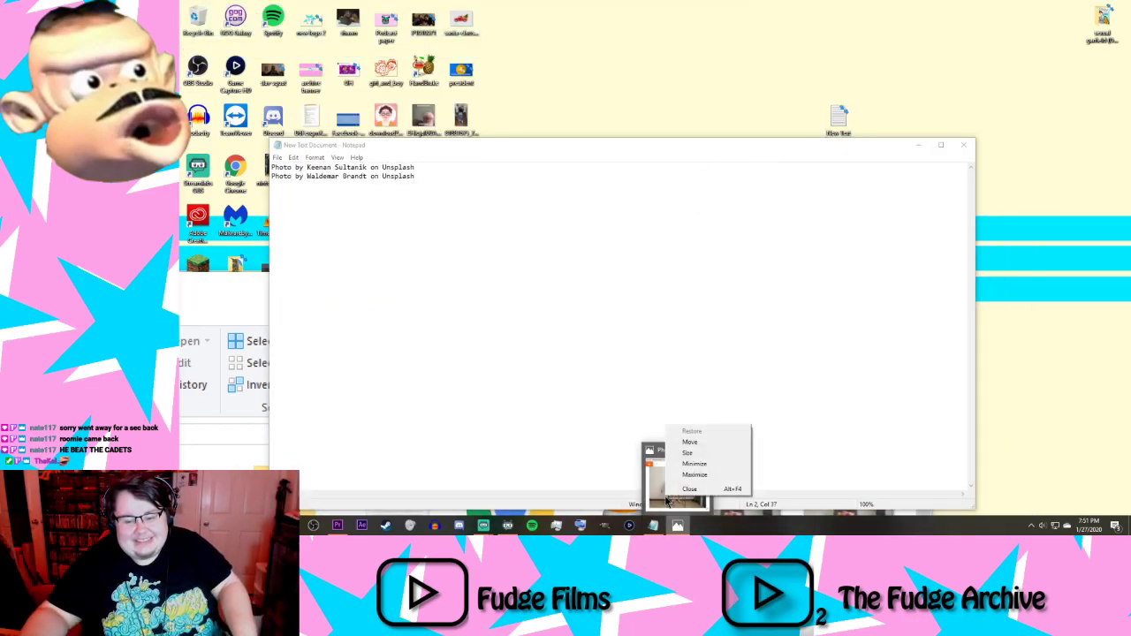
pyautogui.click(689, 443)
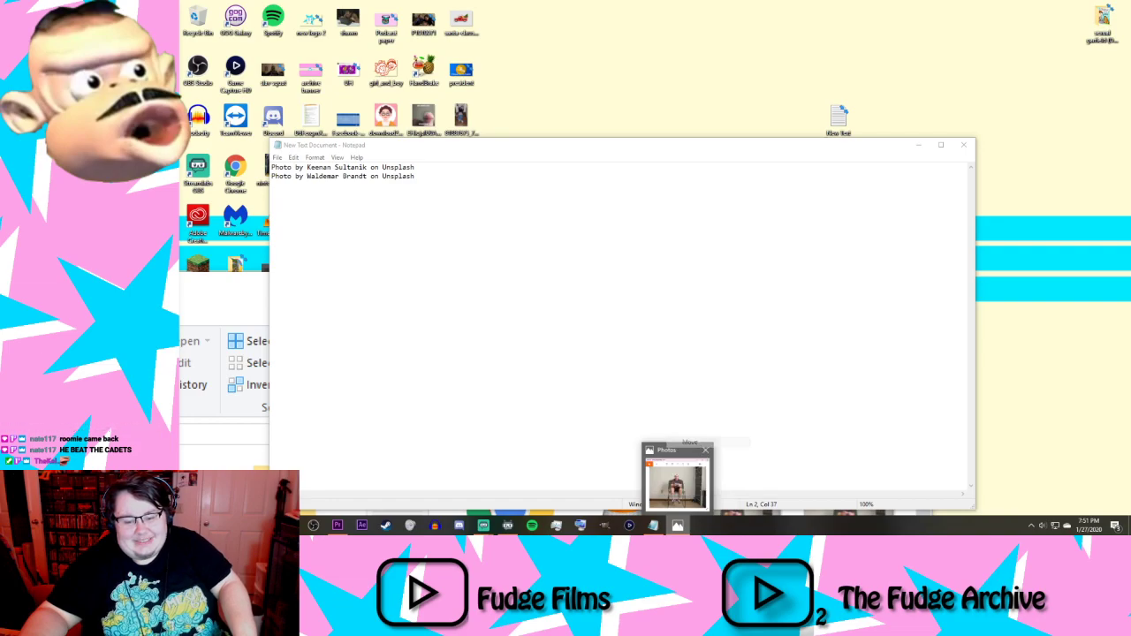
pyautogui.click(779, 113)
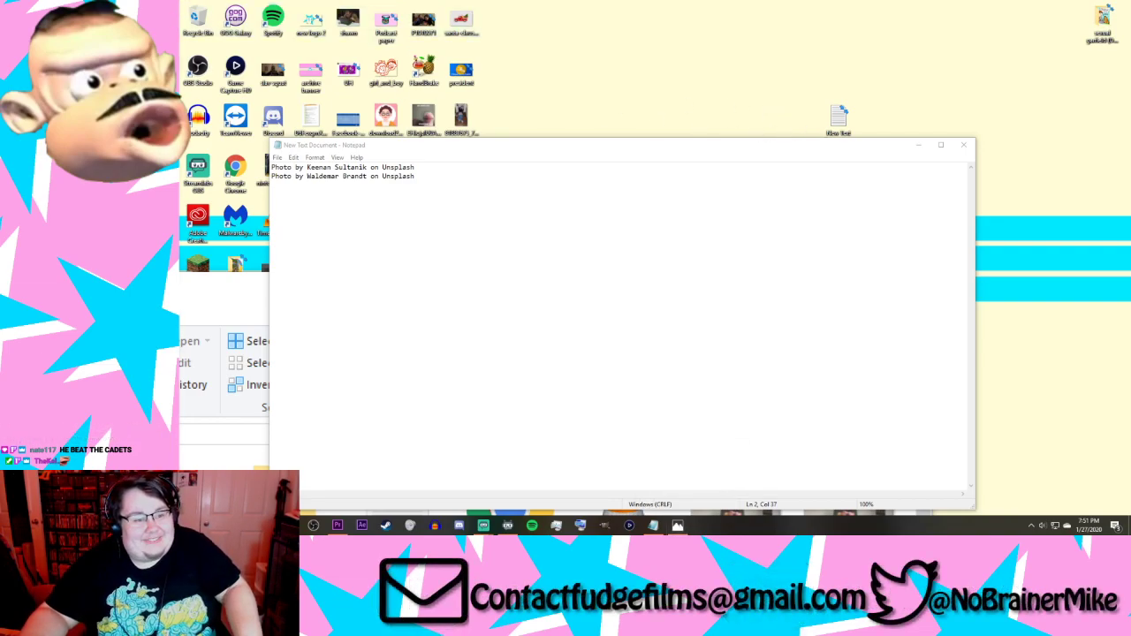
pyautogui.moveTo(179, 1); pyautogui.dragTo(848, 220)
pyautogui.click(733, 33)
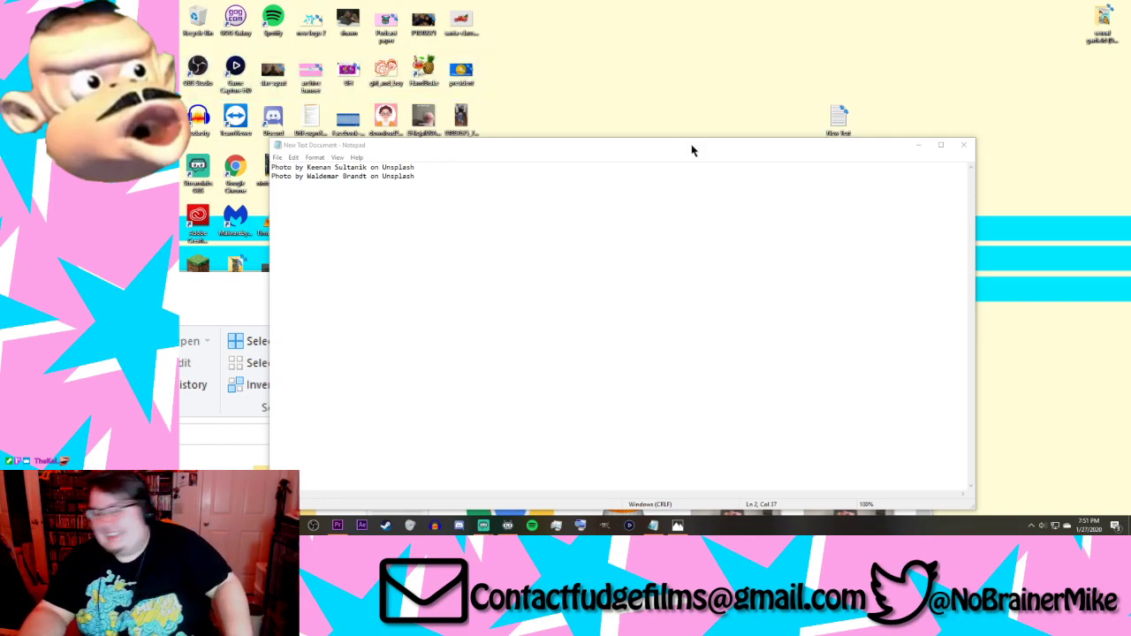
# Step: Close the off-screen Photos window and clear the Downloads window off the visible desktop
pyautogui.rightClick(678, 528)
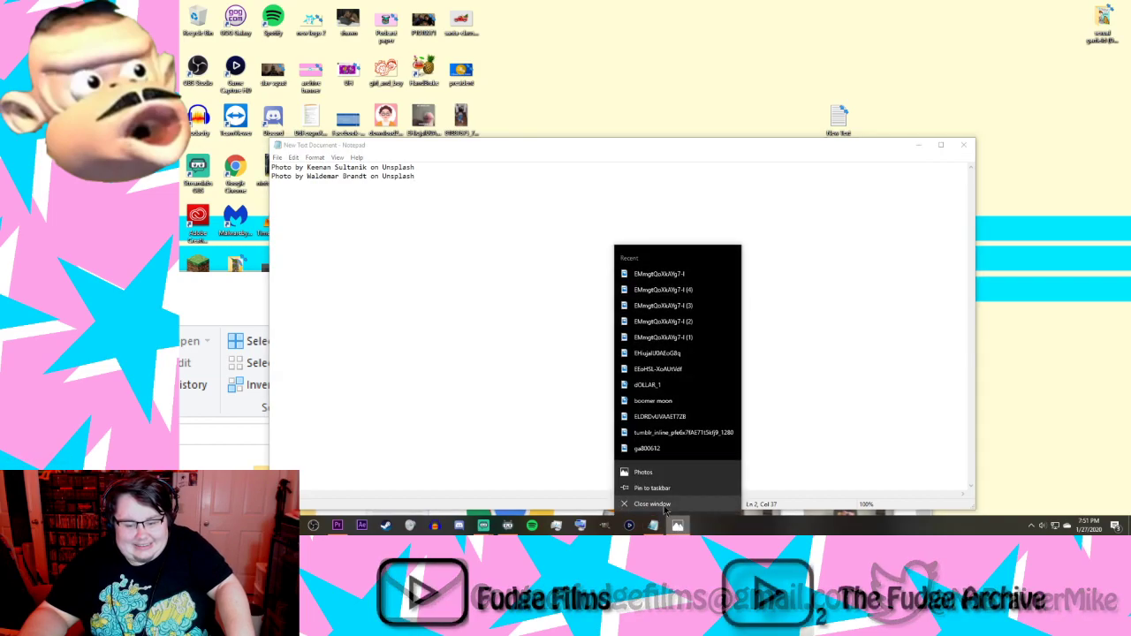
pyautogui.click(654, 506)
pyautogui.doubleClick(247, 298)
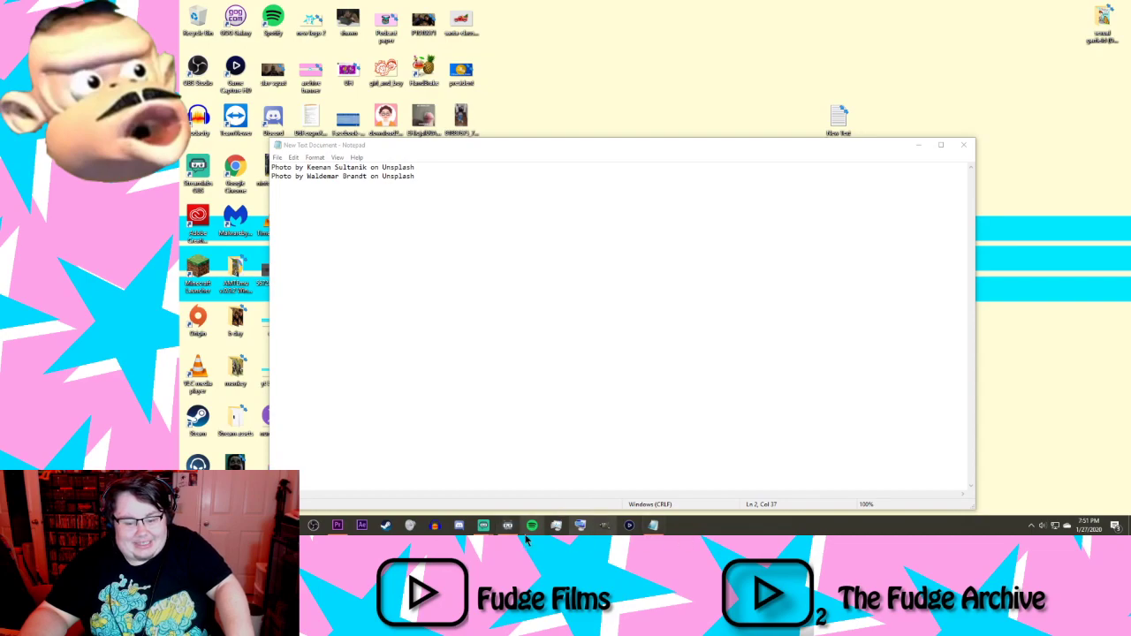
# Step: Reposition the photo-credits Notepad window and bring the Downloads folder window fully into view on the desktop
pyautogui.hotkey('alt', 'Tab')
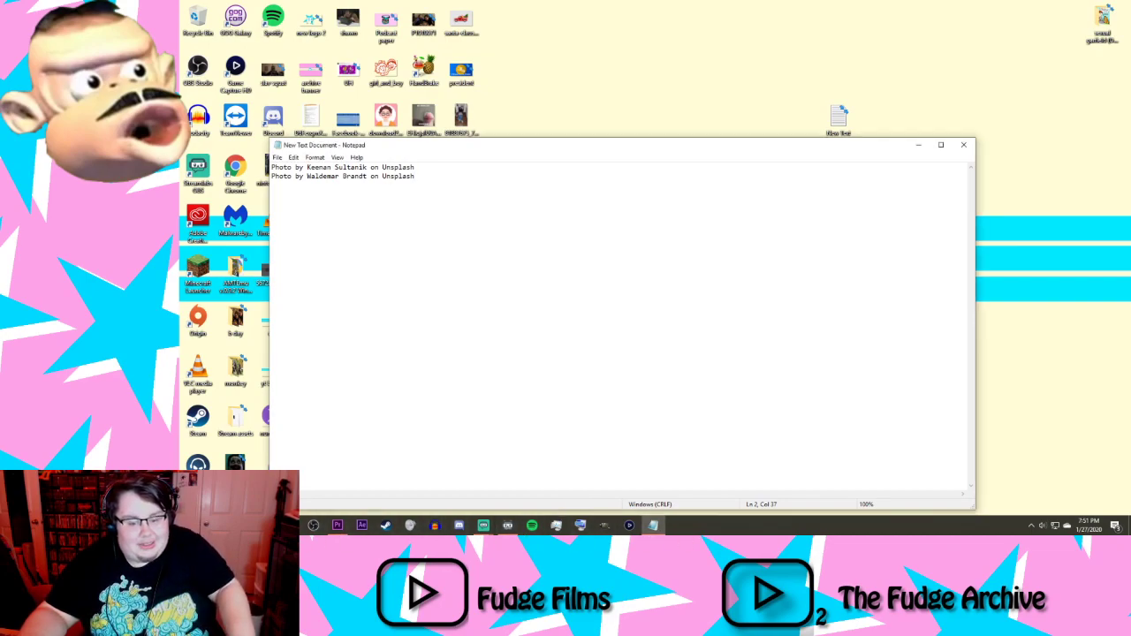
pyautogui.hotkey('alt', 'Tab')
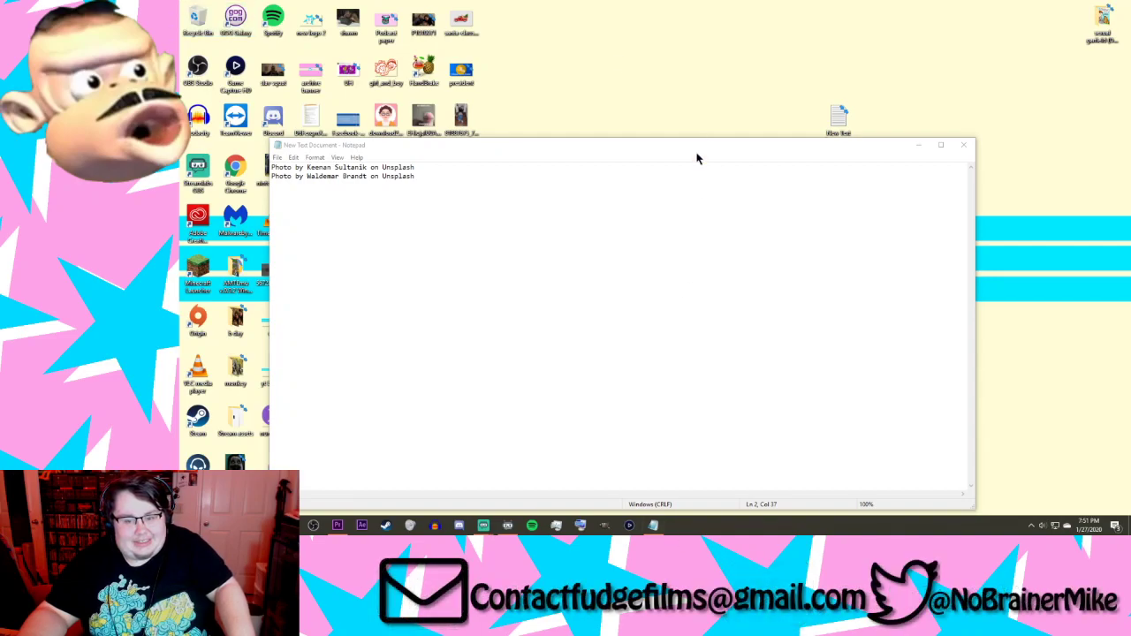
pyautogui.click(697, 158)
pyautogui.moveTo(696, 142); pyautogui.dragTo(805, 57)
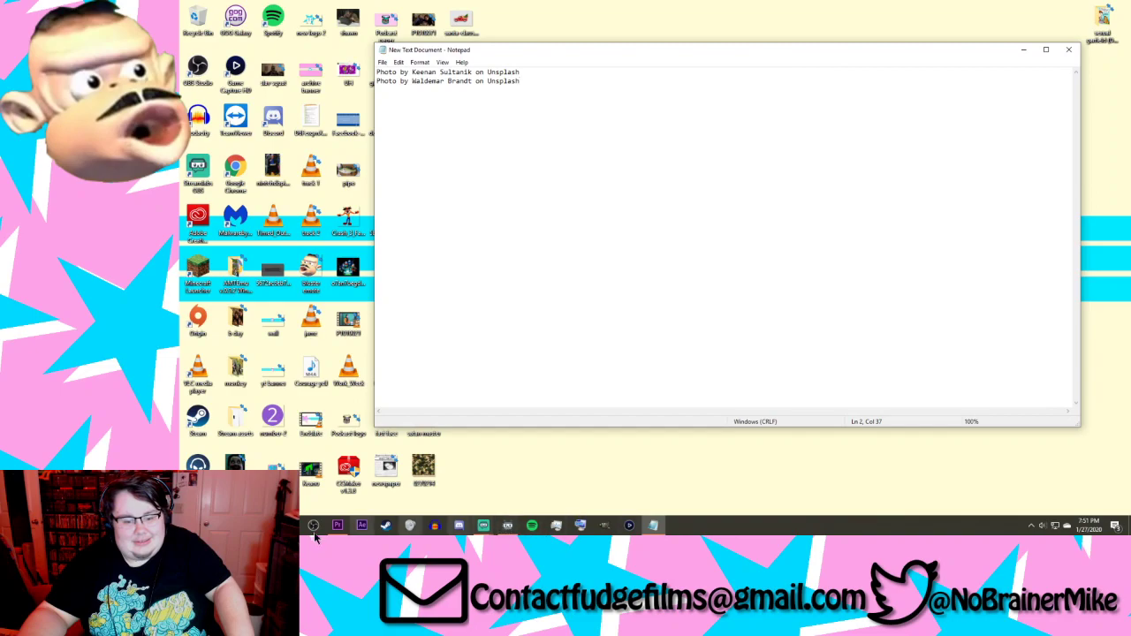
pyautogui.hotkey('alt', 'Tab')
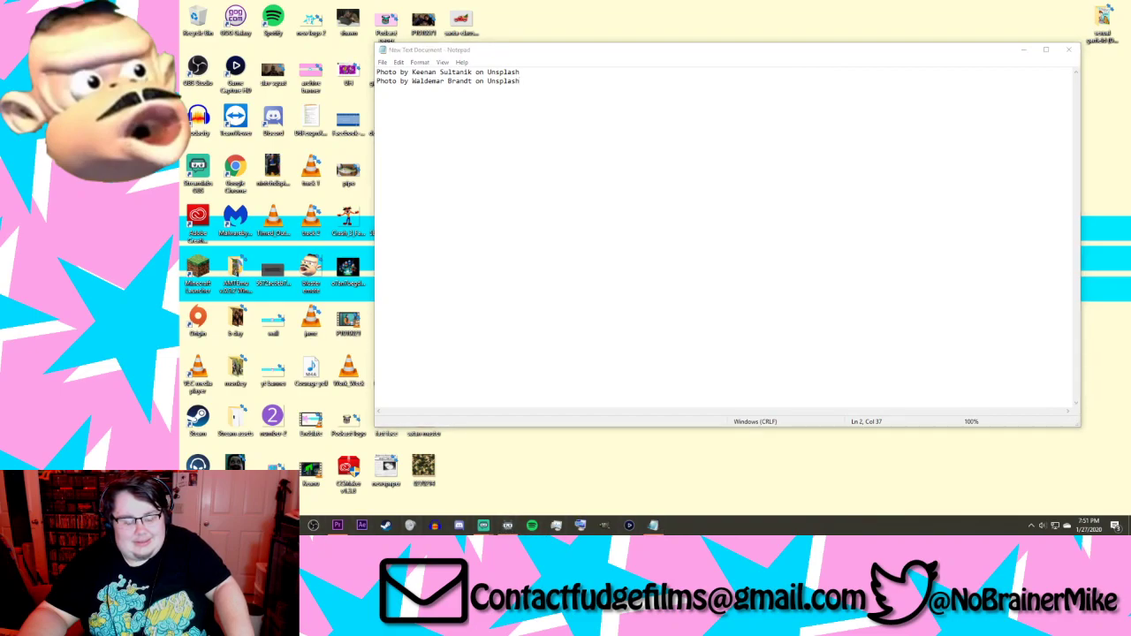
pyautogui.moveTo(241, 525)
pyautogui.rightClick(238, 491)
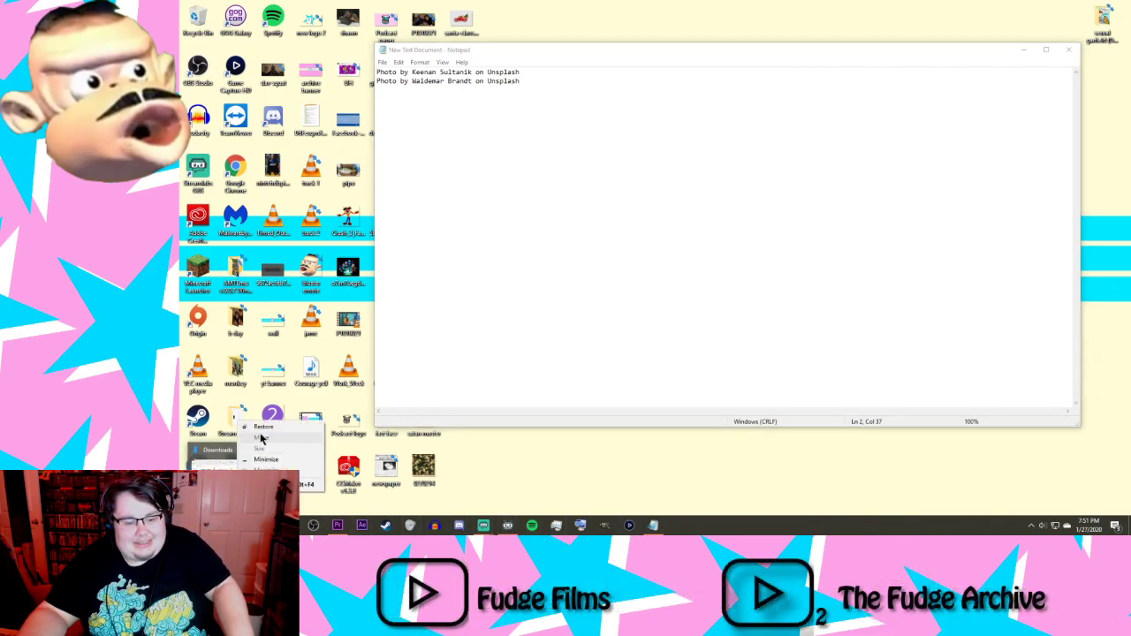
pyautogui.click(261, 437)
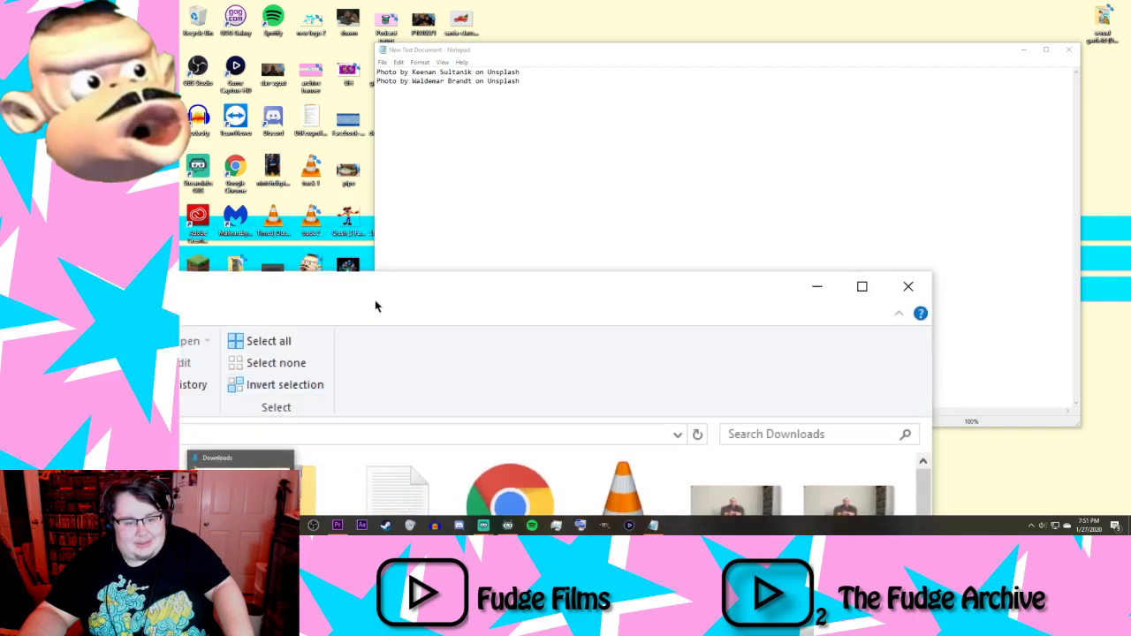
pyautogui.moveTo(376, 305); pyautogui.dragTo(756, 98)
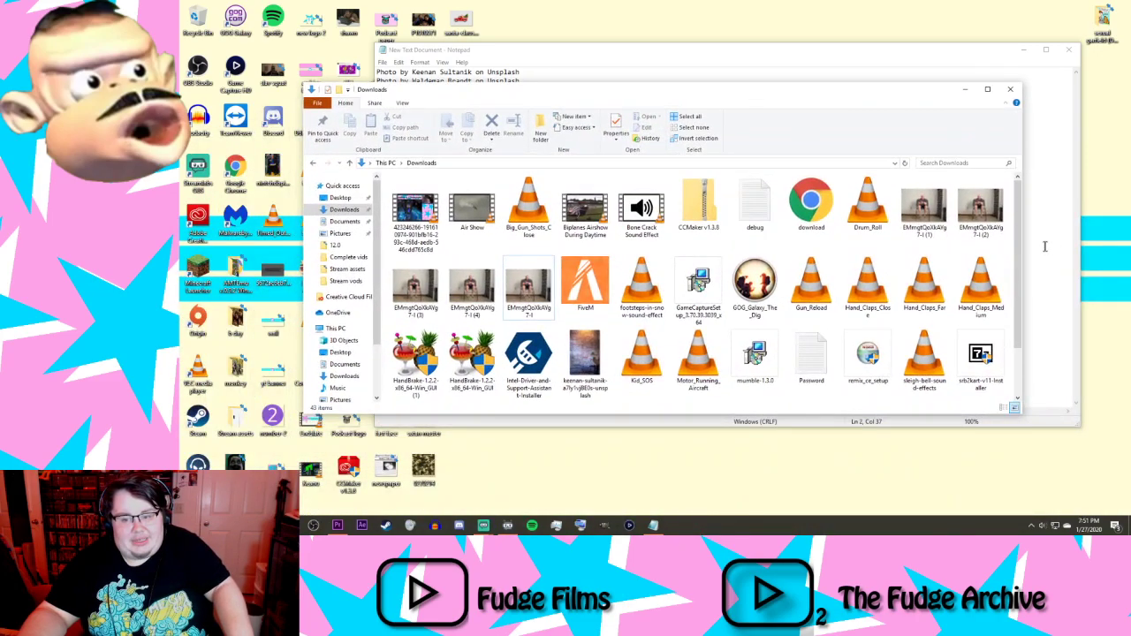
# Step: Open the seated-man image copy (1) in Photos and try to bring its off-screen window into view
pyautogui.click(933, 226)
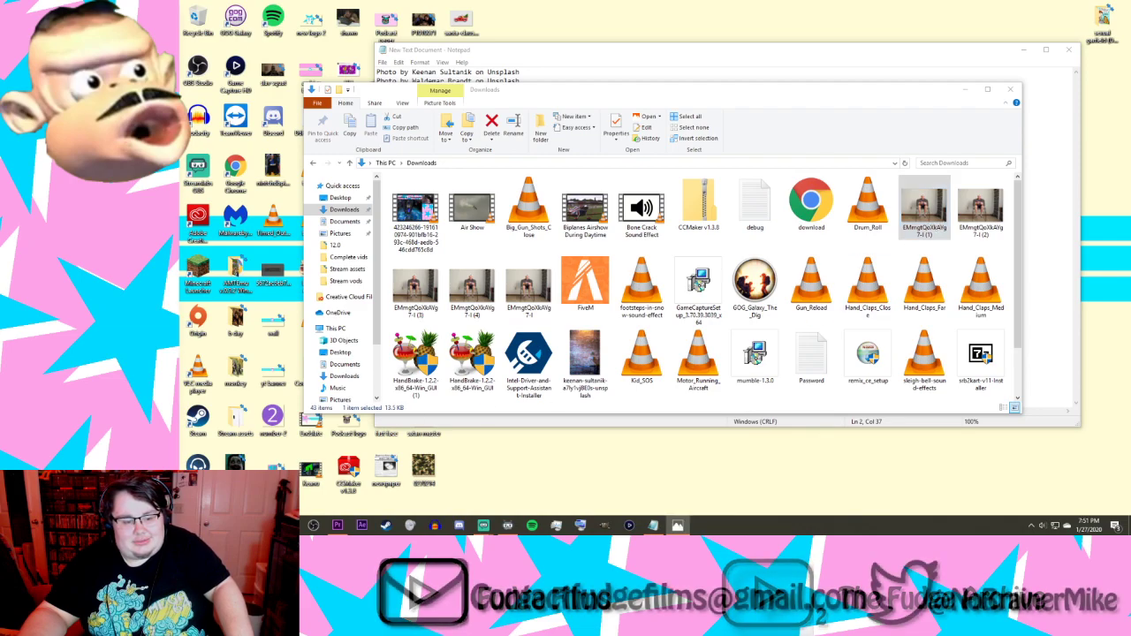
pyautogui.rightClick(675, 527)
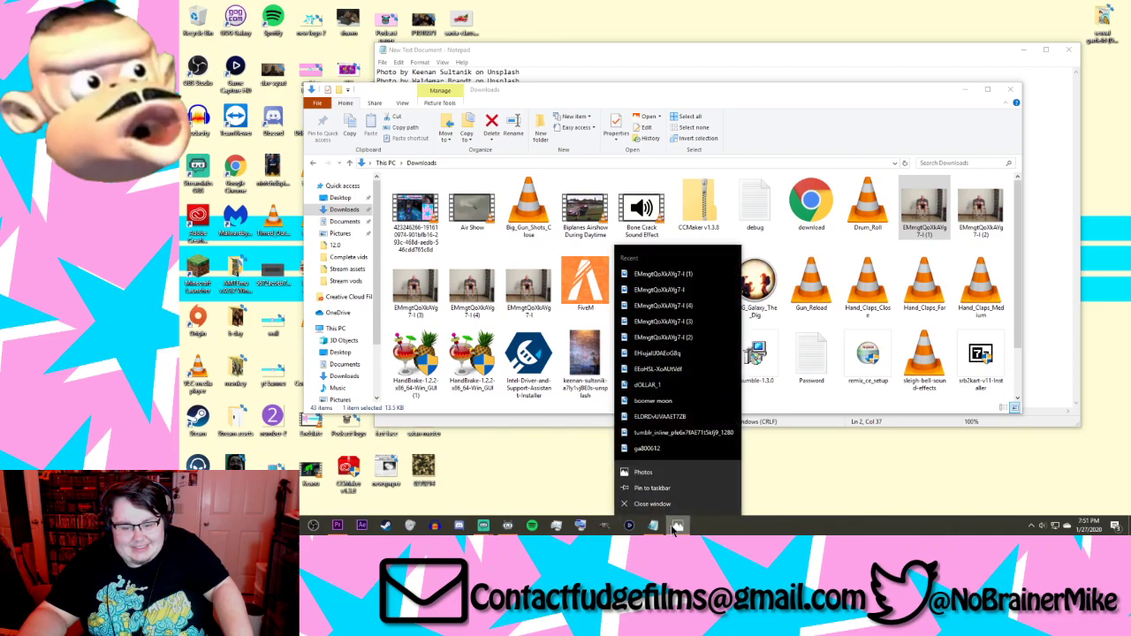
pyautogui.click(758, 499)
pyautogui.moveTo(677, 527)
pyautogui.rightClick(676, 487)
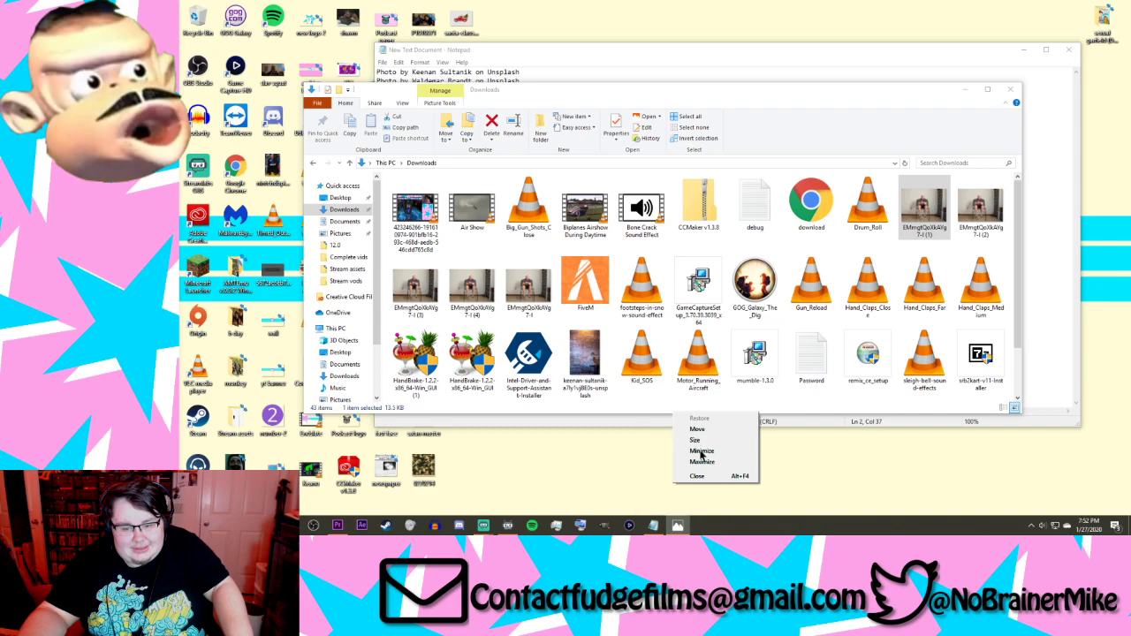
pyautogui.click(701, 461)
pyautogui.moveTo(679, 527)
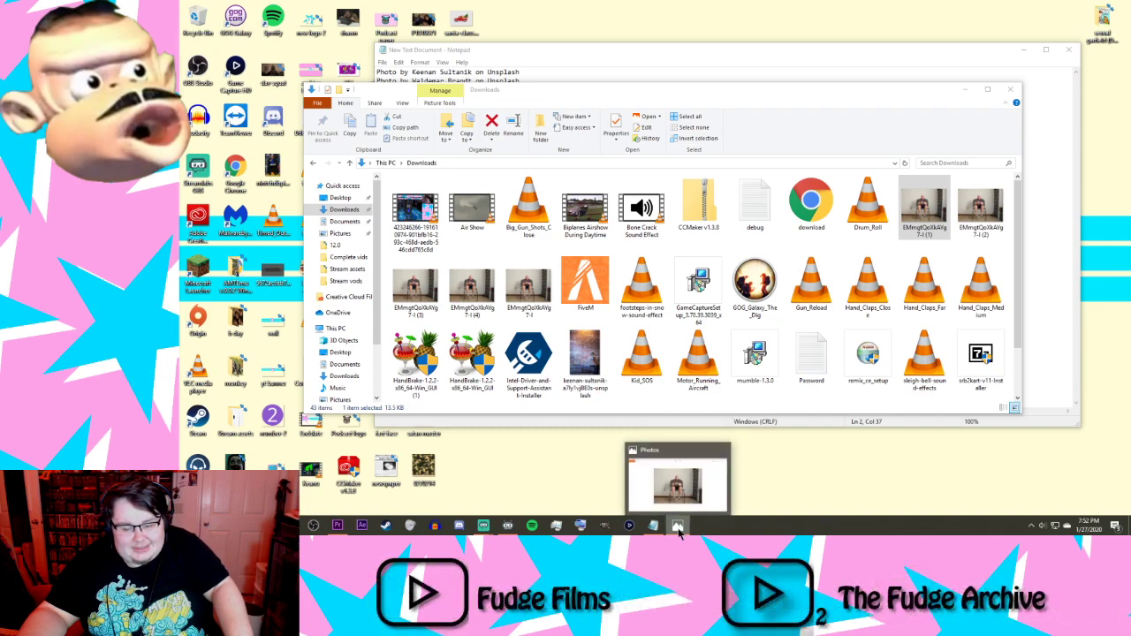
pyautogui.rightClick(674, 485)
pyautogui.click(688, 421)
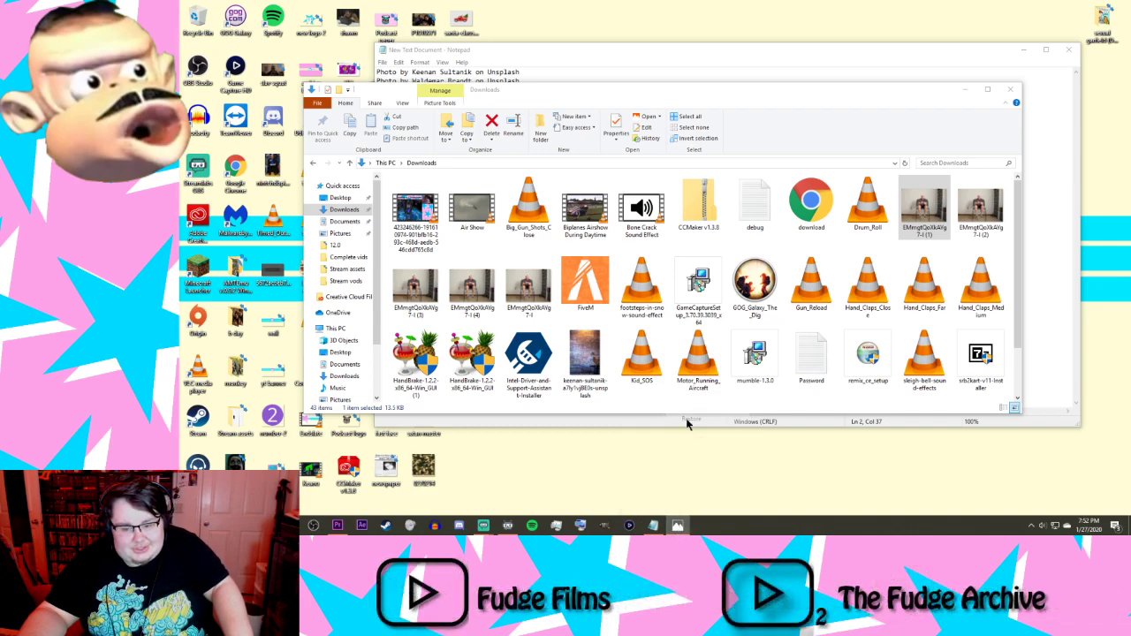
# Step: Move the Photos window onto the desktop, view seated-man image copy (1), and close the window
pyautogui.moveTo(678, 527)
pyautogui.rightClick(678, 486)
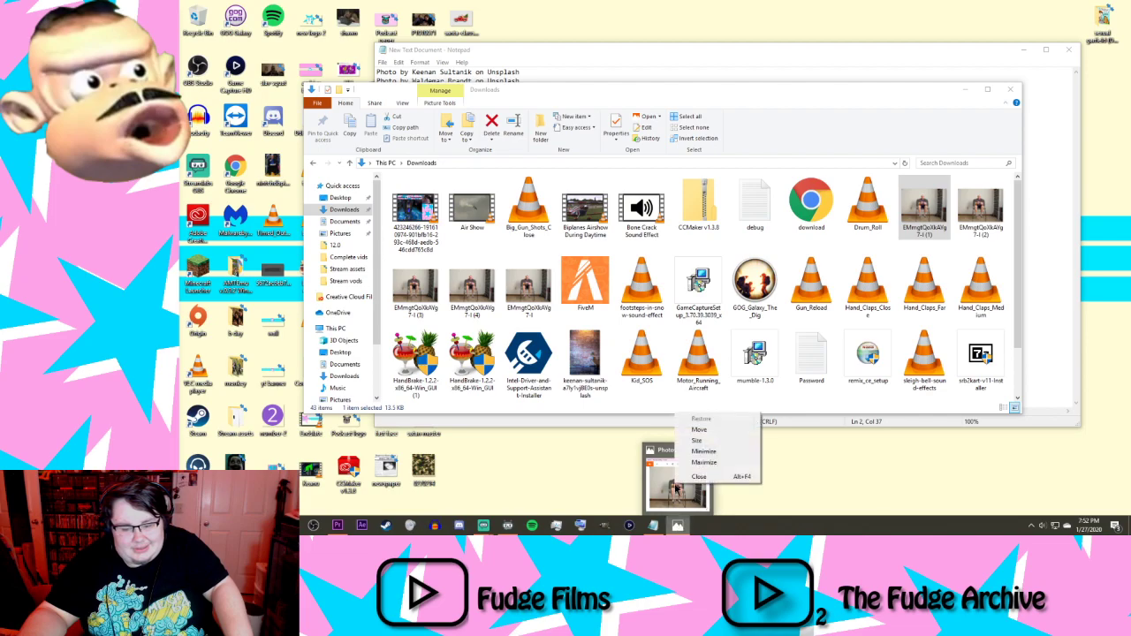
pyautogui.click(694, 431)
pyautogui.click(607, 247)
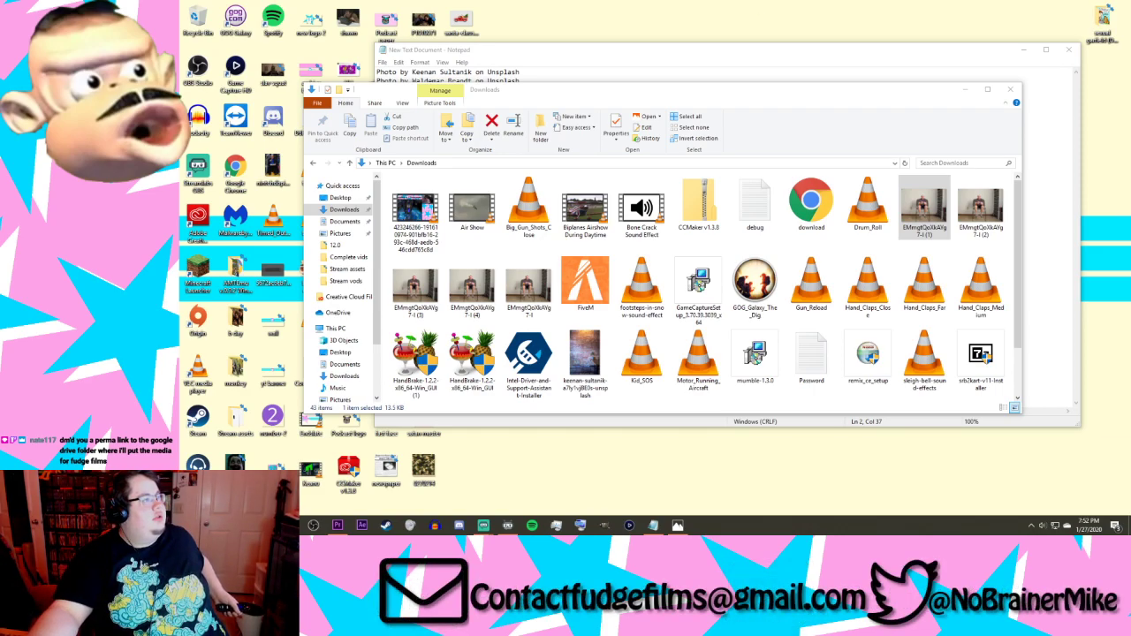
pyautogui.press('Return')
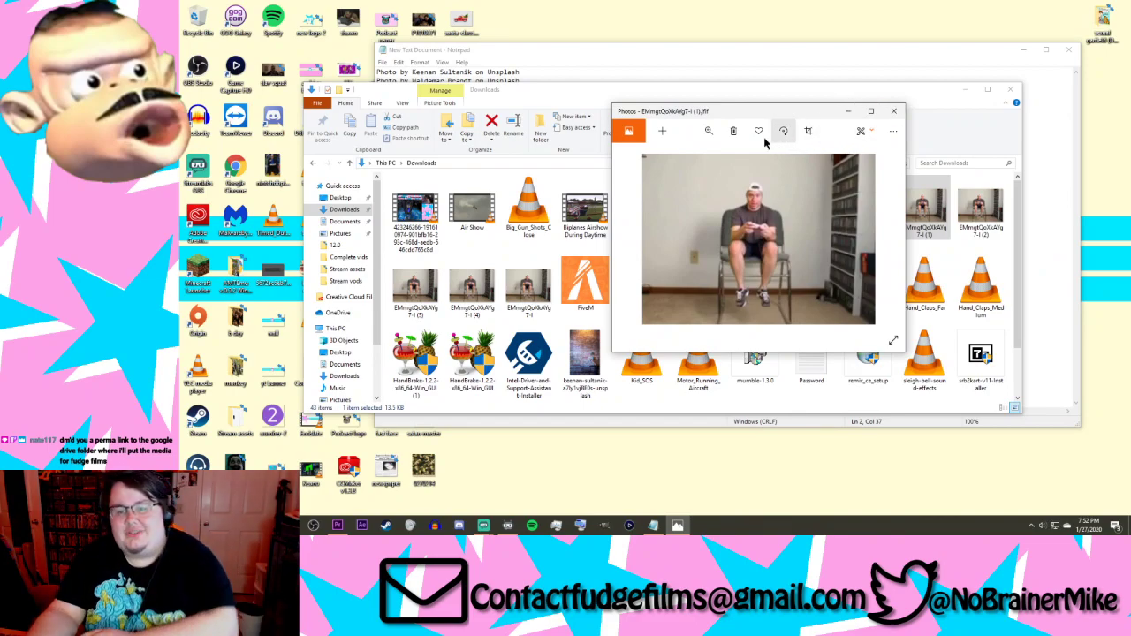
pyautogui.click(892, 113)
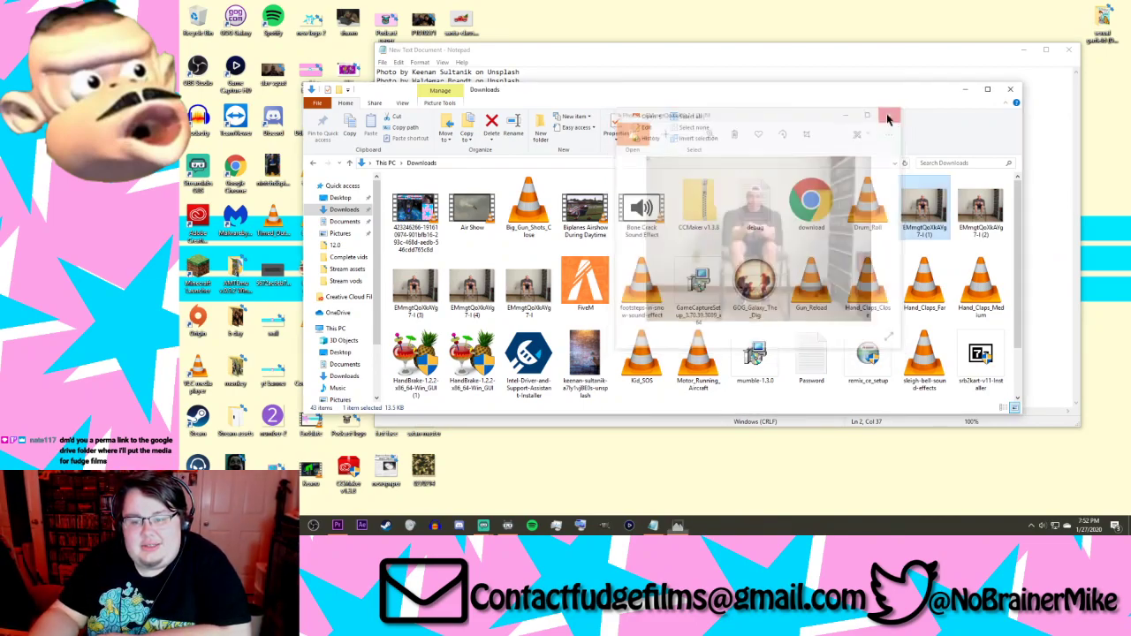
# Step: Open the seated-man image copy (1) from the Downloads folder in Paint
pyautogui.rightClick(907, 211)
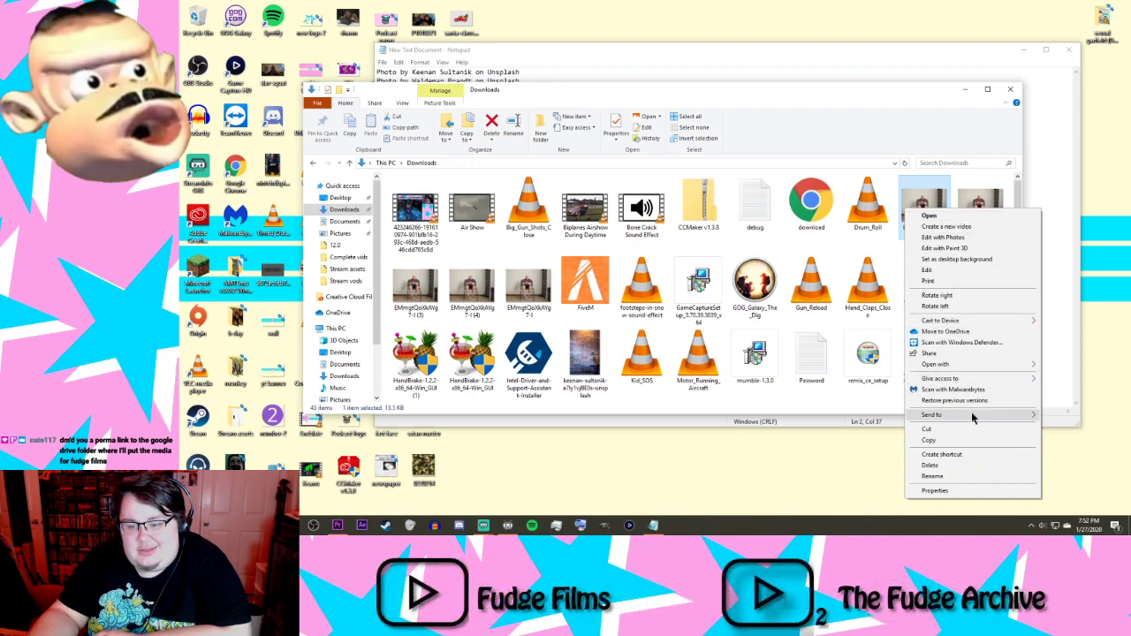
pyautogui.moveTo(959, 366)
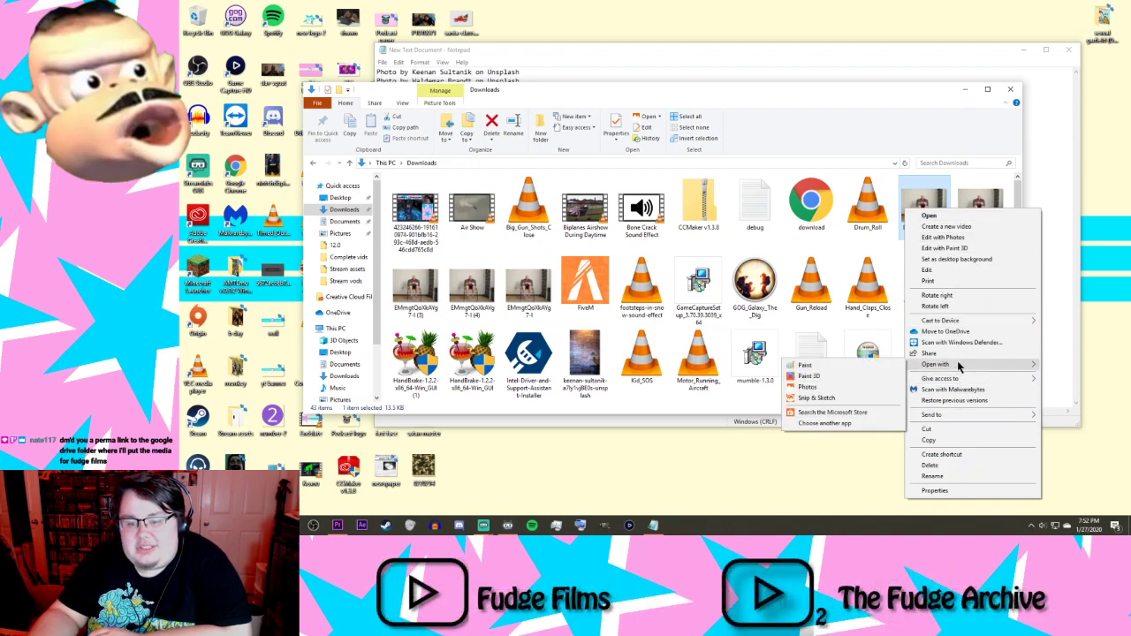
pyautogui.click(869, 371)
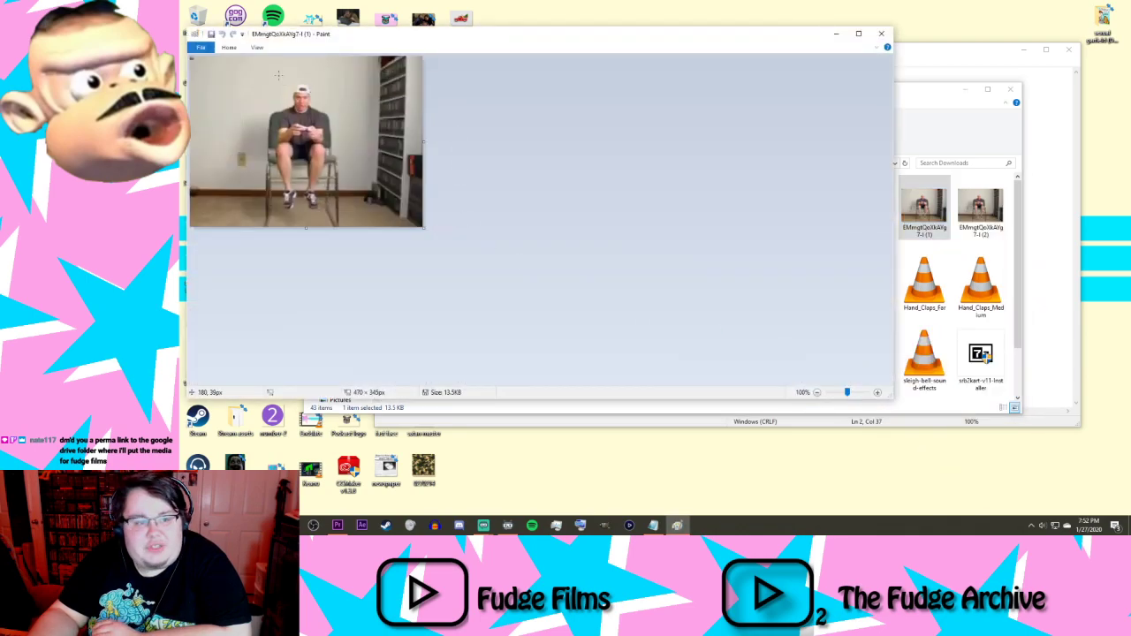
# Step: Save the seated-man image as a JPEG named "irate" in the desktop's Stream assets folder and close Paint
pyautogui.click(229, 48)
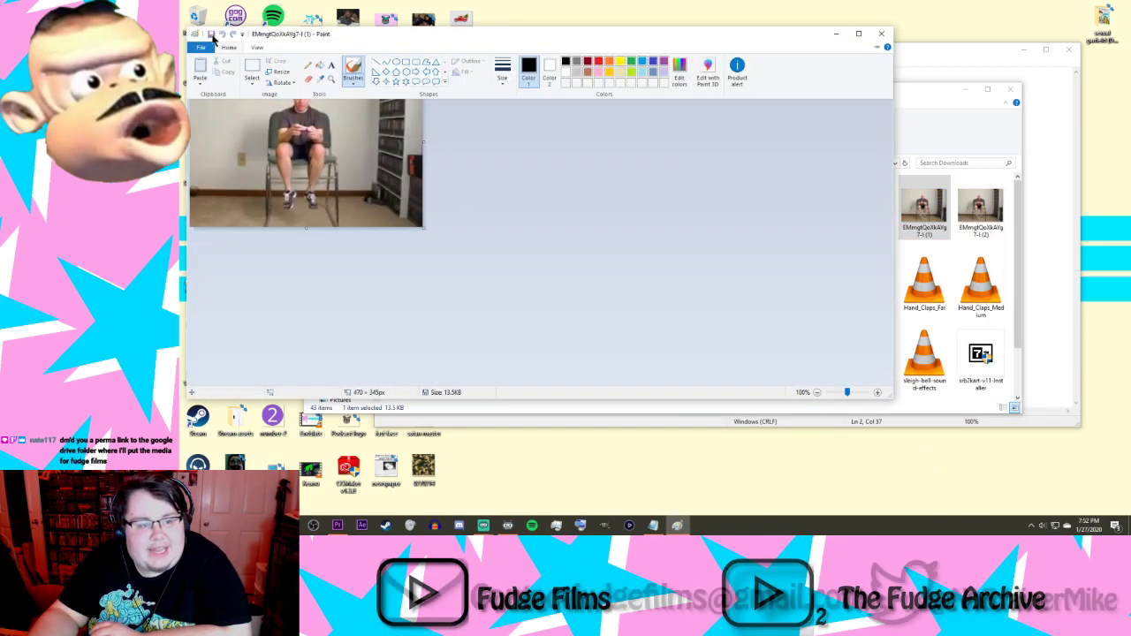
pyautogui.click(202, 48)
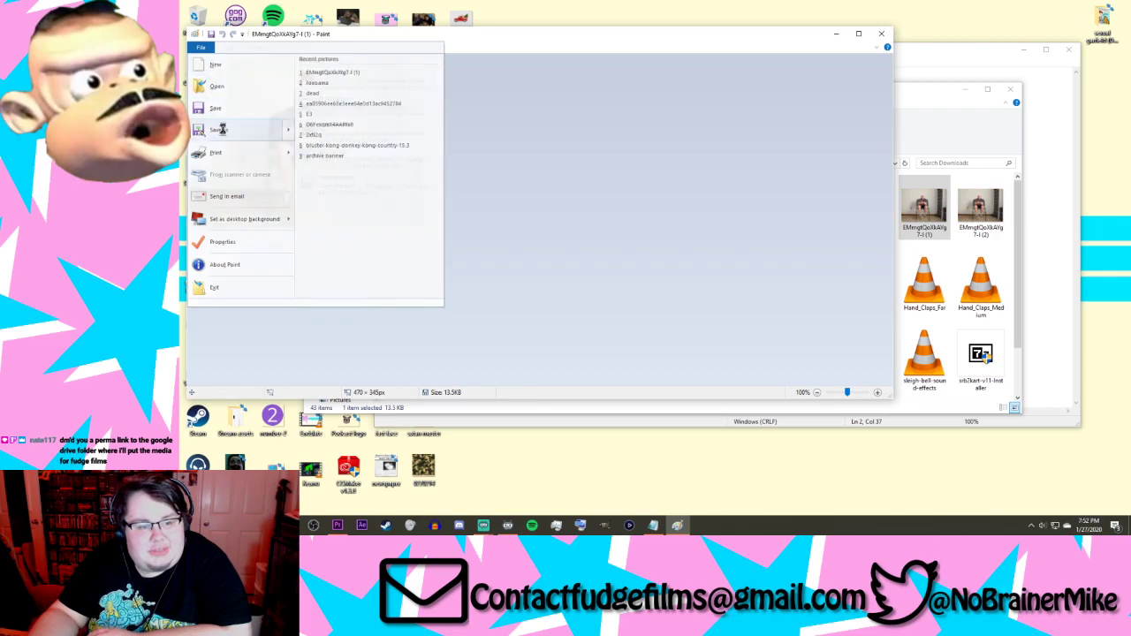
pyautogui.click(222, 132)
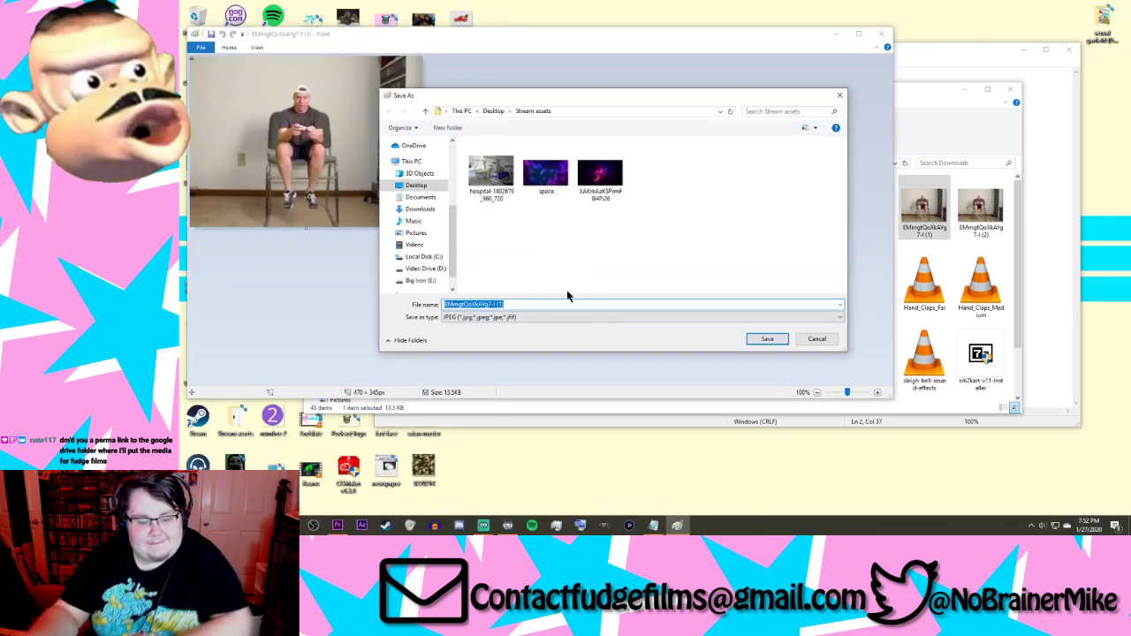
pyautogui.write('rate')
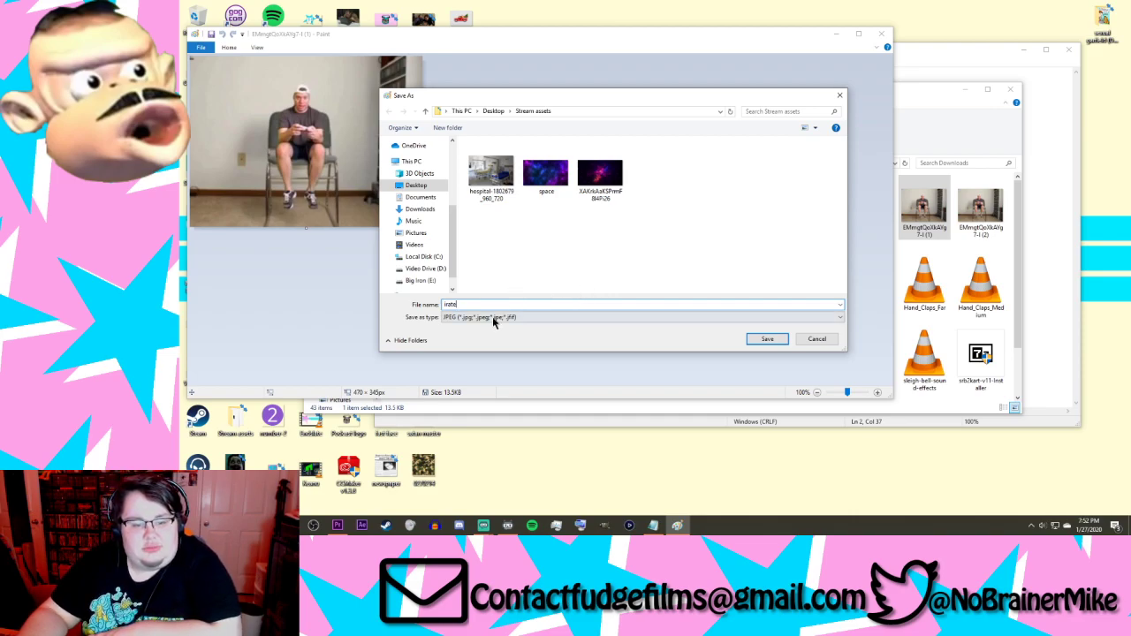
pyautogui.click(765, 340)
pyautogui.click(881, 32)
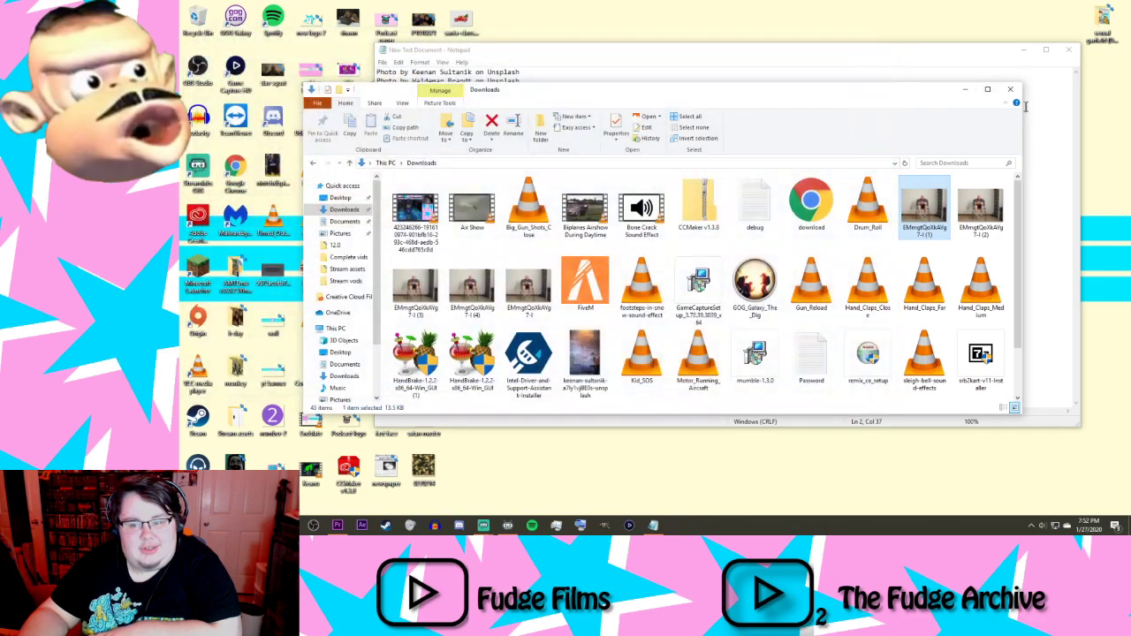
# Step: Close the Downloads folder and the text document, and load the irate image into the Streamlabs OBS image source
pyautogui.click(1012, 91)
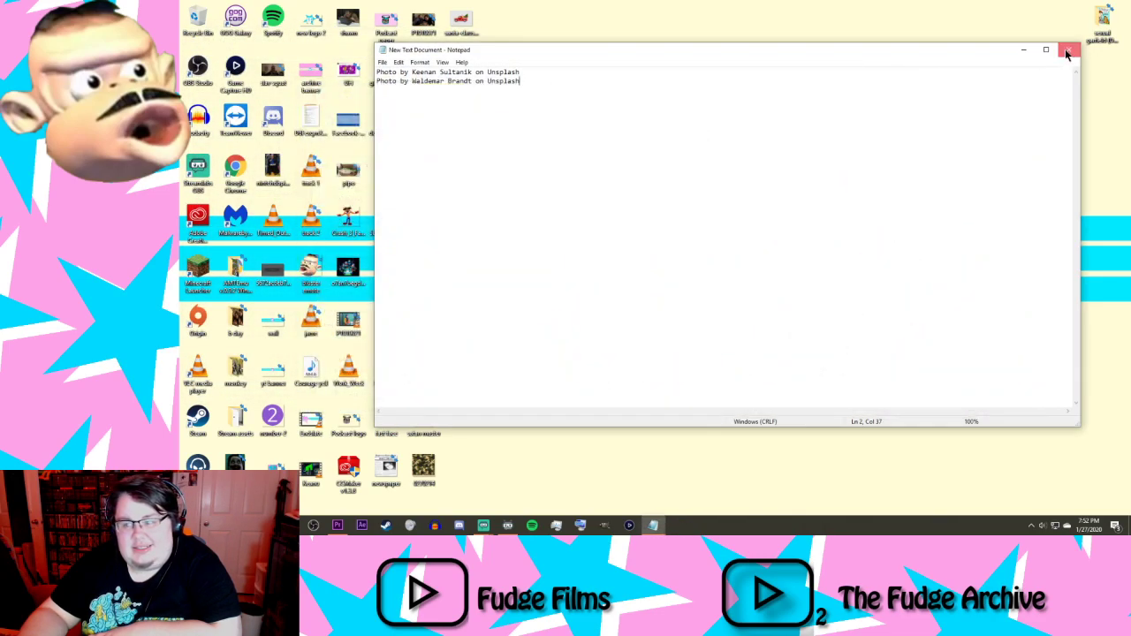
pyautogui.click(1067, 54)
pyautogui.click(616, 274)
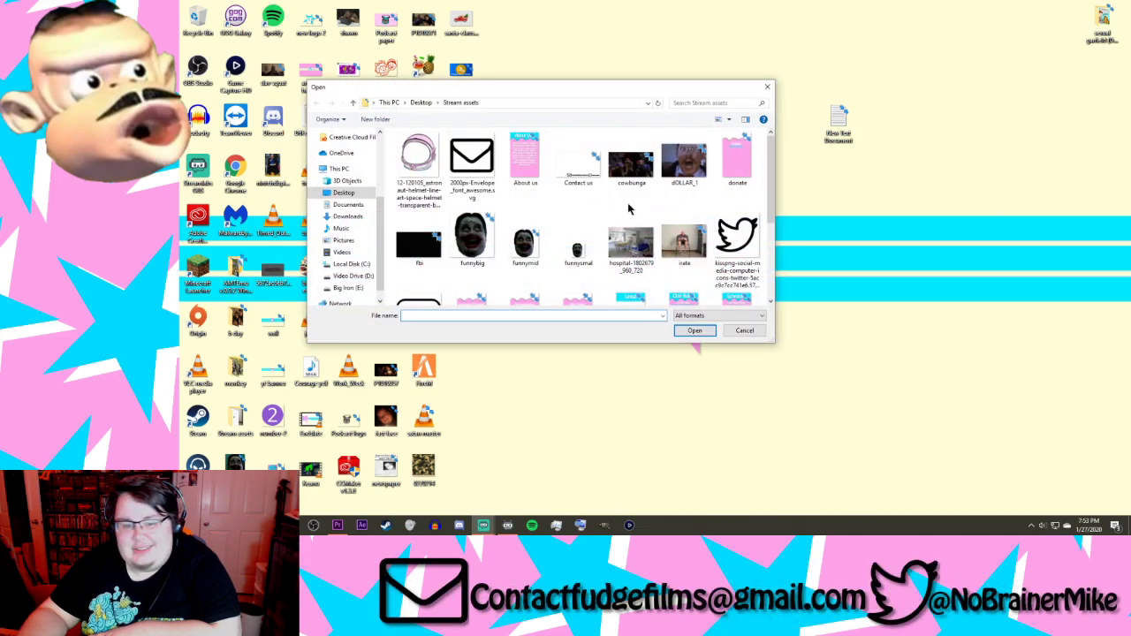
pyautogui.doubleClick(674, 241)
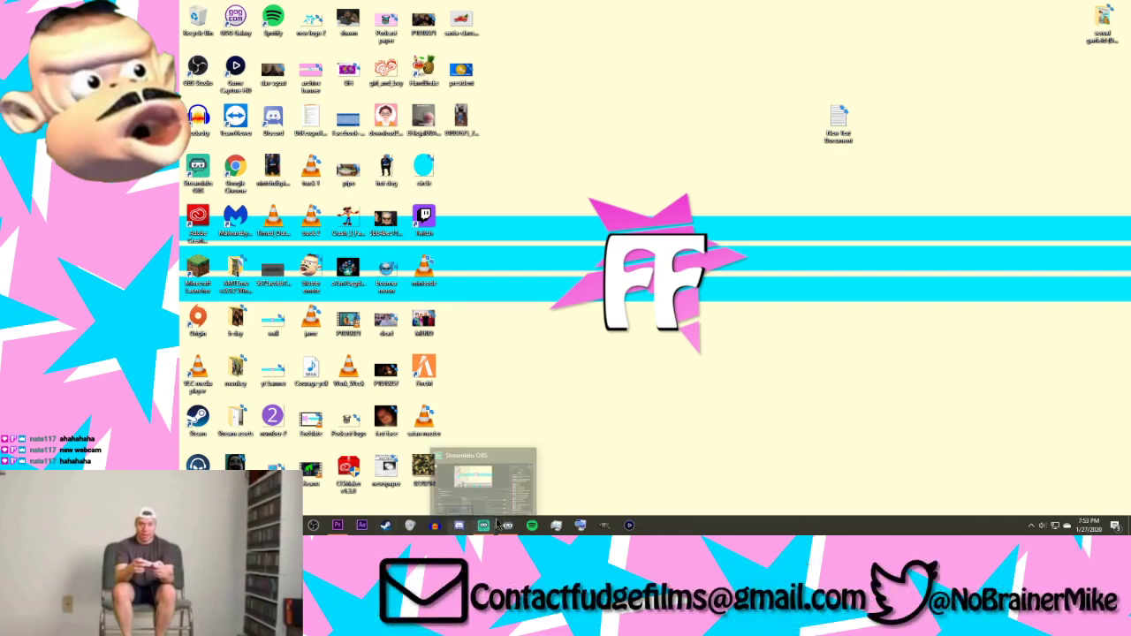
# Step: Switch to Premiere Pro and open the import dialog for adding media to the project
pyautogui.click(373, 518)
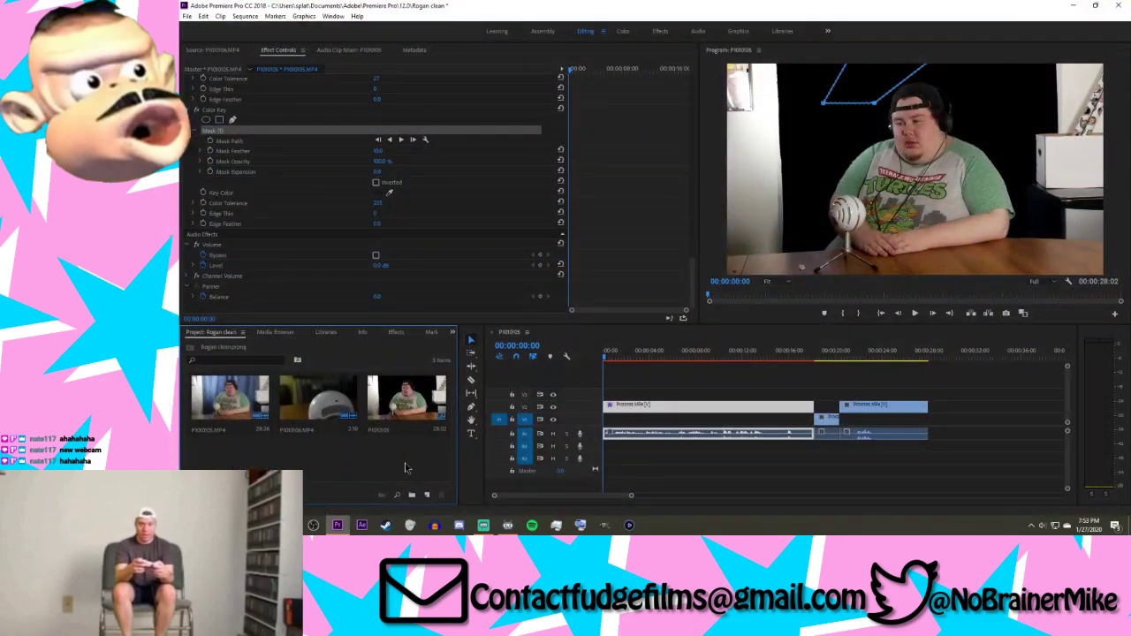
pyautogui.rightClick(403, 368)
pyautogui.click(433, 446)
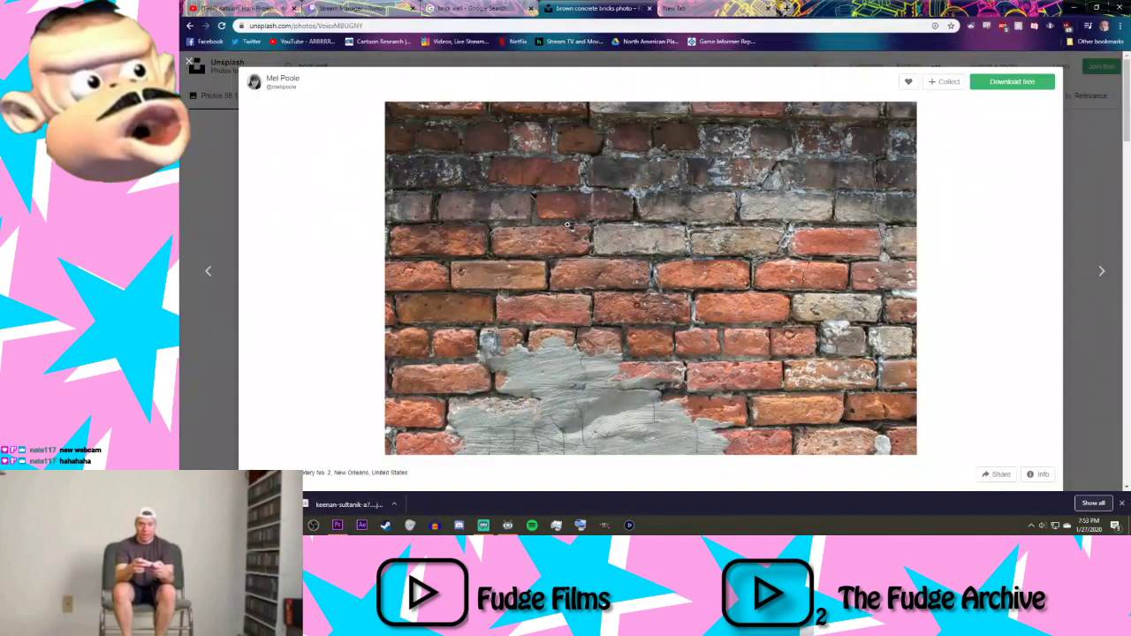
pyautogui.click(344, 8)
pyautogui.click(276, 7)
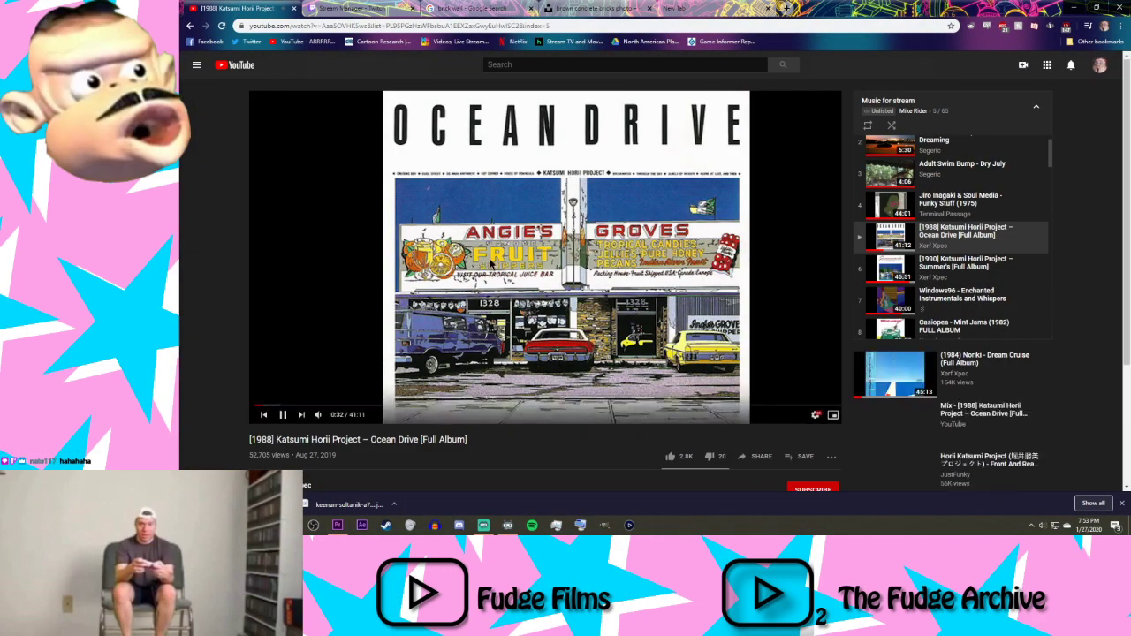
pyautogui.scroll(-3, 434, 446)
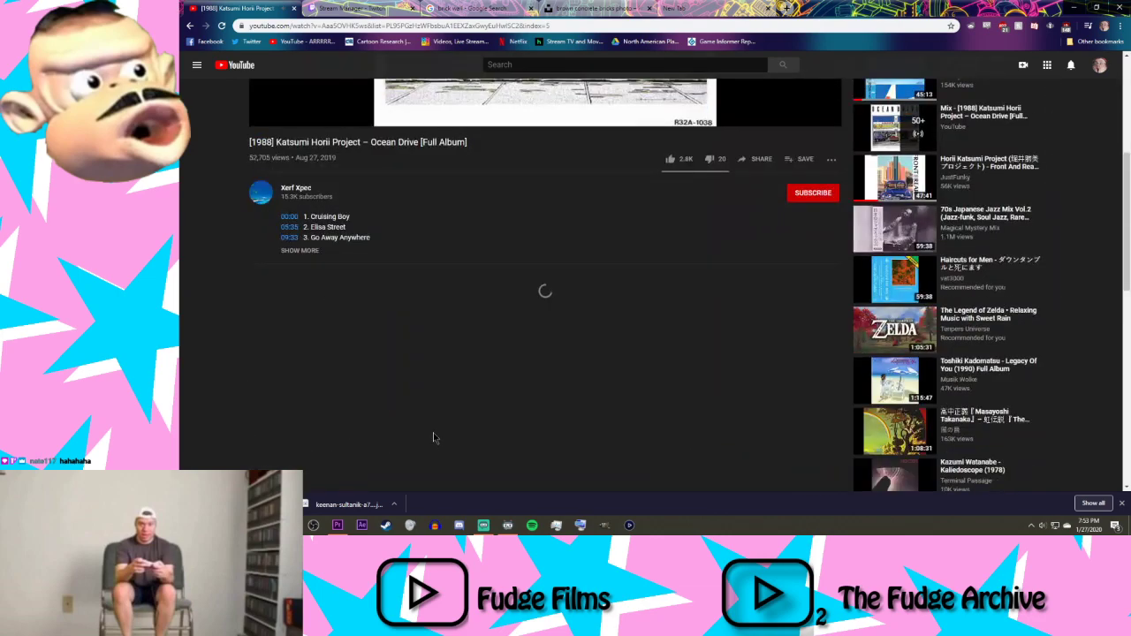
pyautogui.scroll(3, 432, 436)
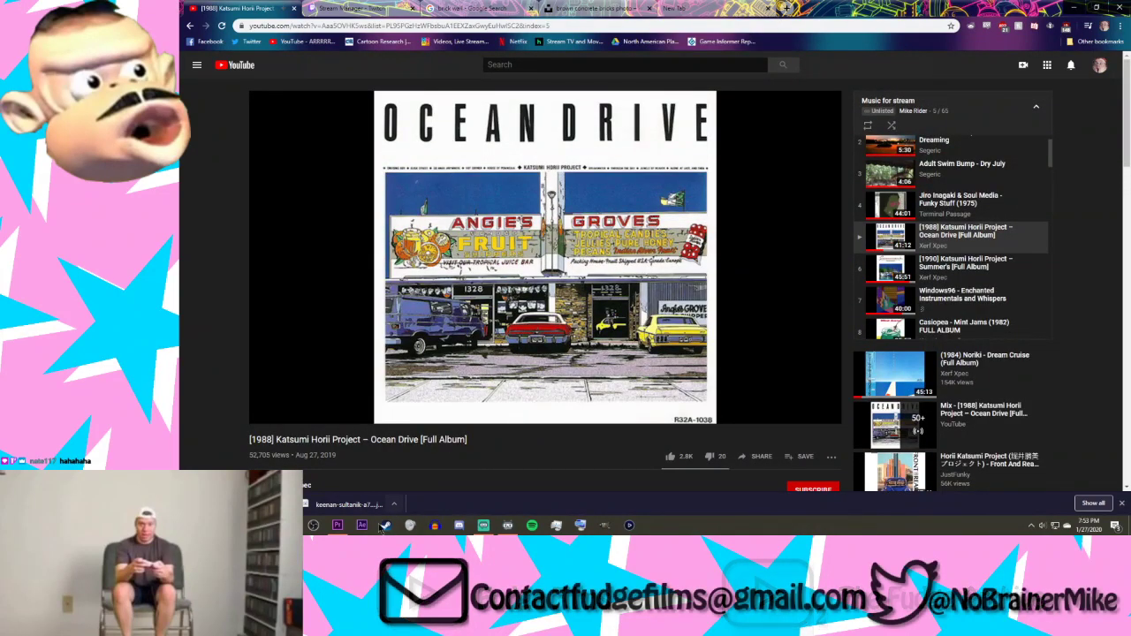
# Step: Return to Premiere Pro and import the two Unsplash brick-wall images from the Downloads folder
pyautogui.click(338, 526)
pyautogui.scroll(-1, 477, 203)
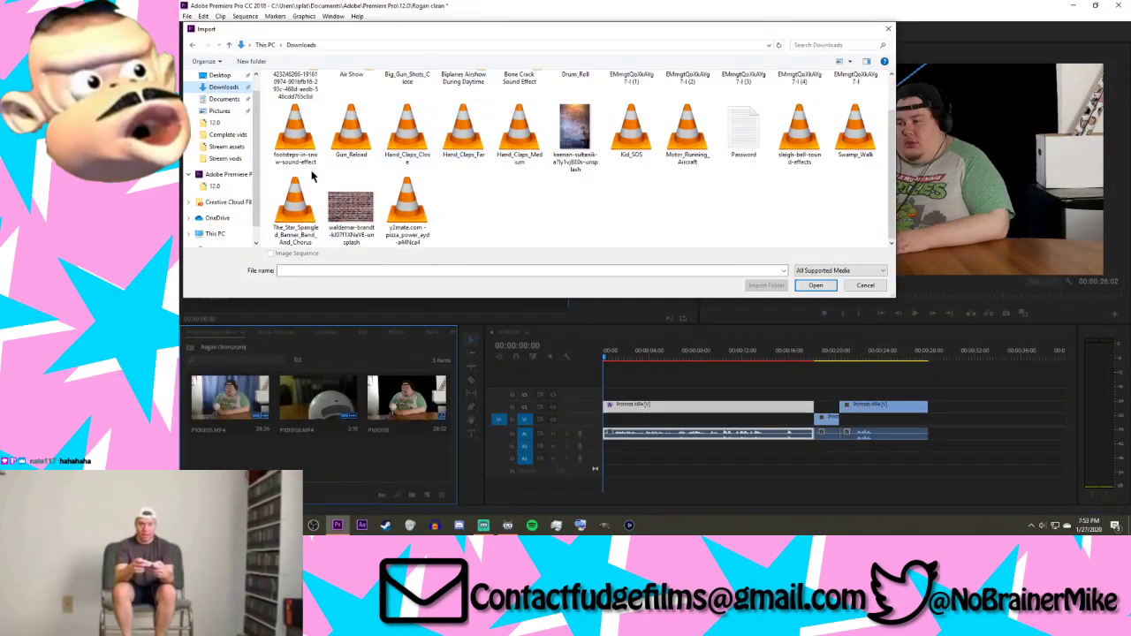
pyautogui.scroll(1, 363, 208)
pyautogui.scroll(-1, 356, 188)
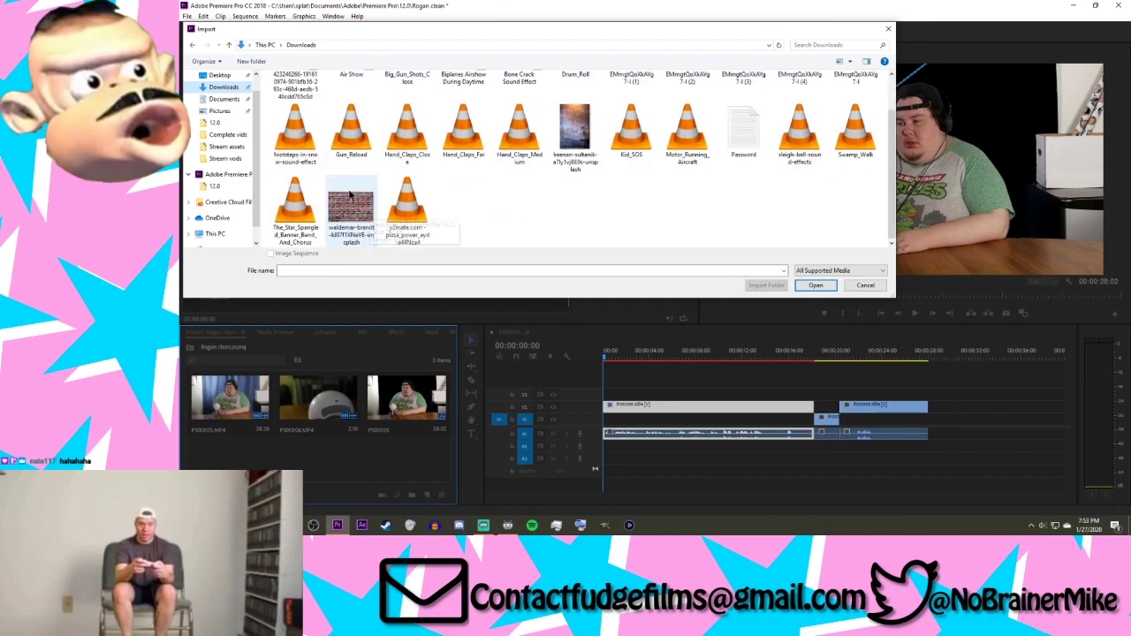
pyautogui.click(574, 123)
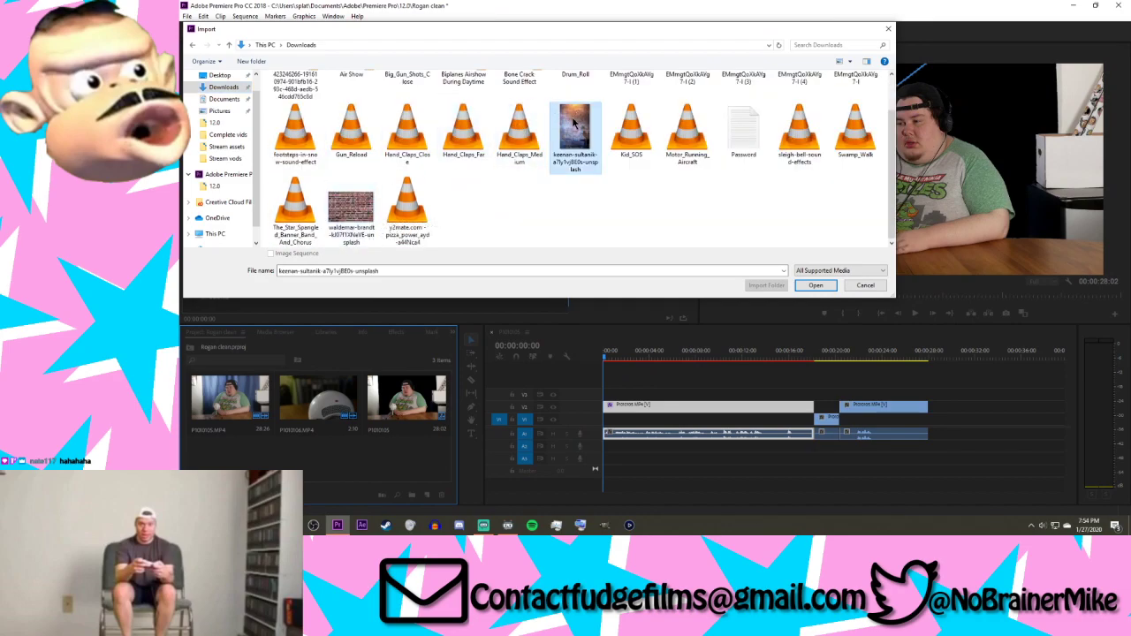
pyautogui.keyDown('ctrl'); pyautogui.click(371, 212); pyautogui.keyUp('ctrl')
pyautogui.click(814, 286)
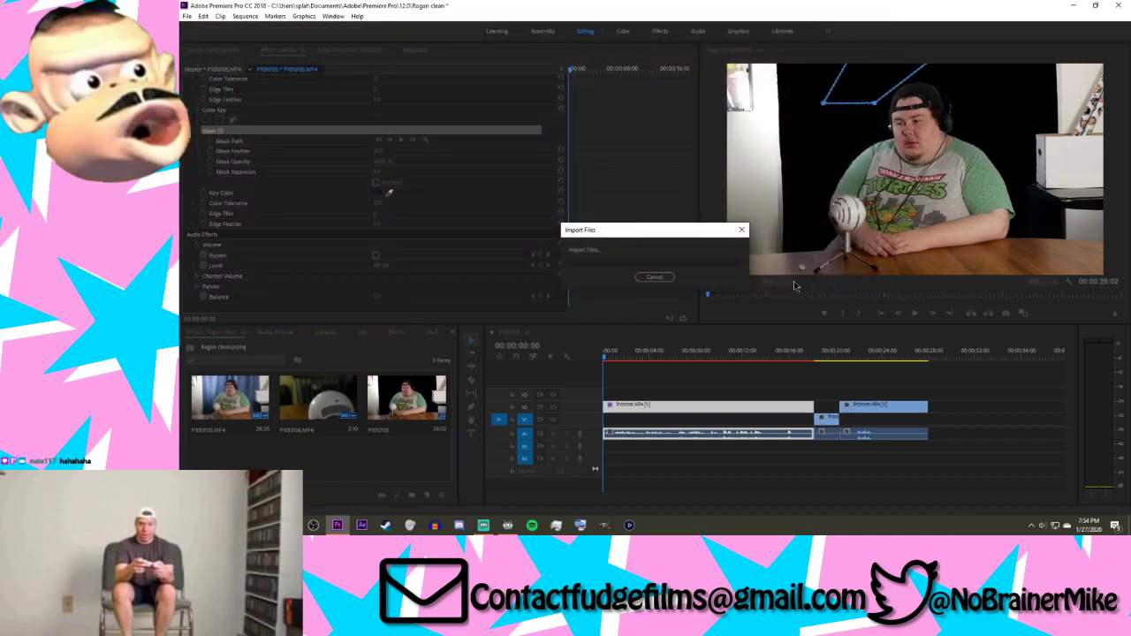
pyautogui.click(394, 441)
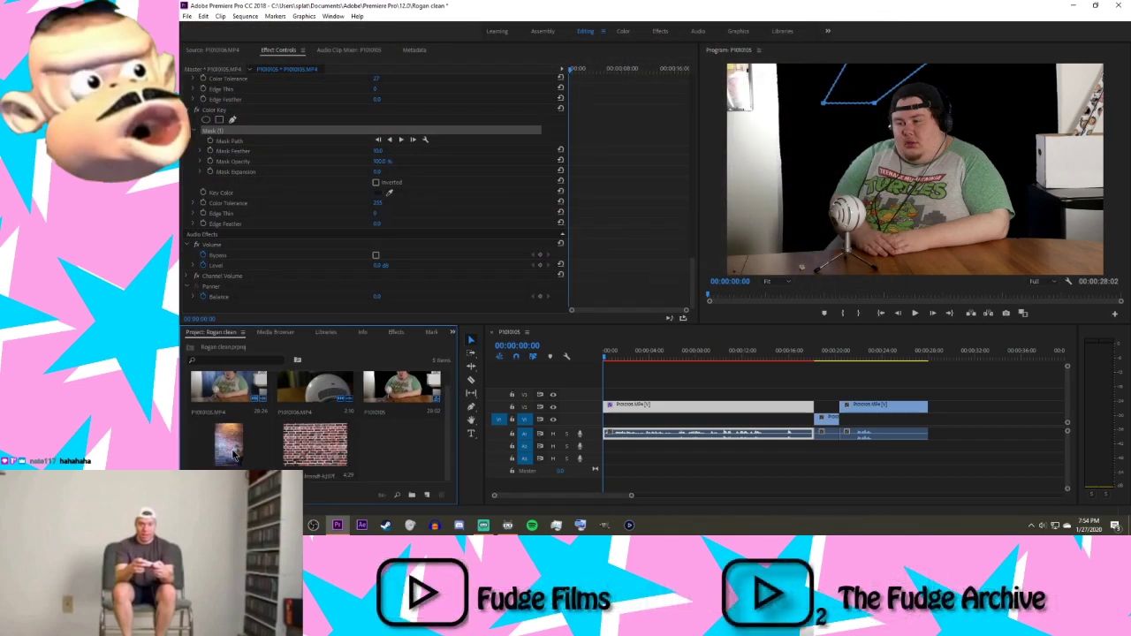
# Step: Place the portrait brick-wall image on V1 beneath the first clip, stretch it to the clip's full length, and save the project
pyautogui.doubleClick(234, 455)
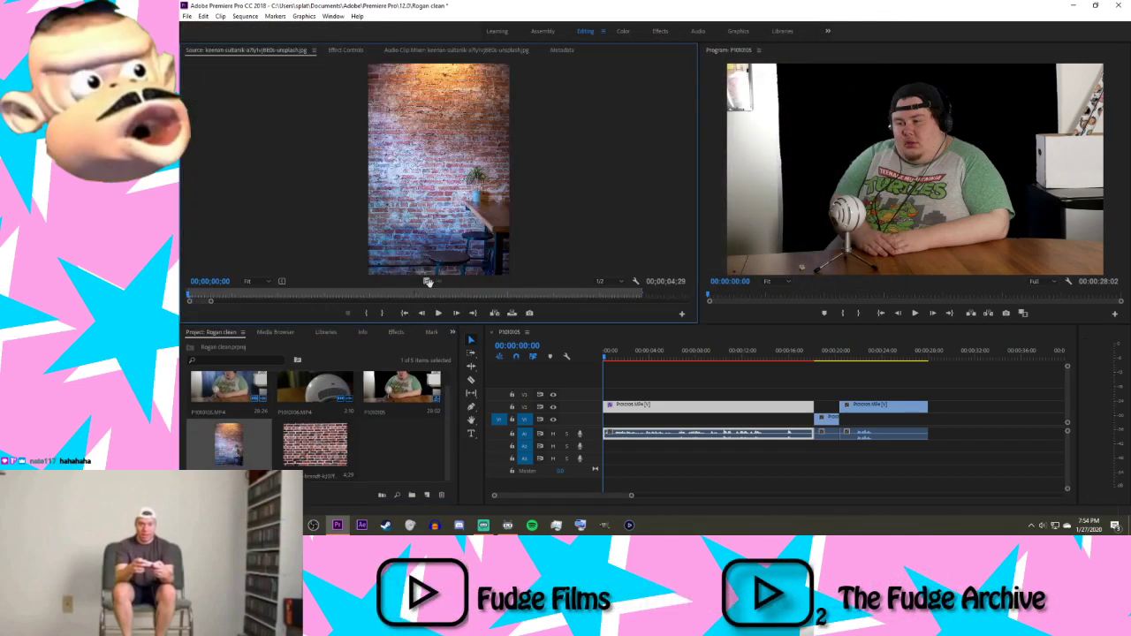
pyautogui.moveTo(605, 330); pyautogui.dragTo(619, 417)
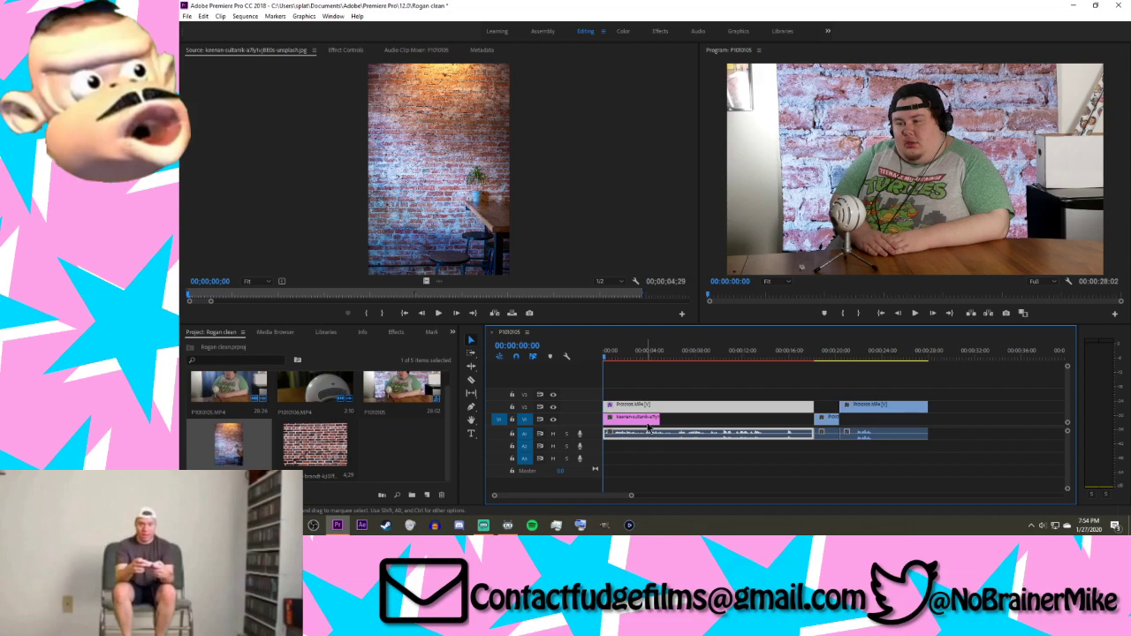
pyautogui.moveTo(659, 419); pyautogui.dragTo(814, 428)
pyautogui.moveTo(711, 352); pyautogui.dragTo(736, 354)
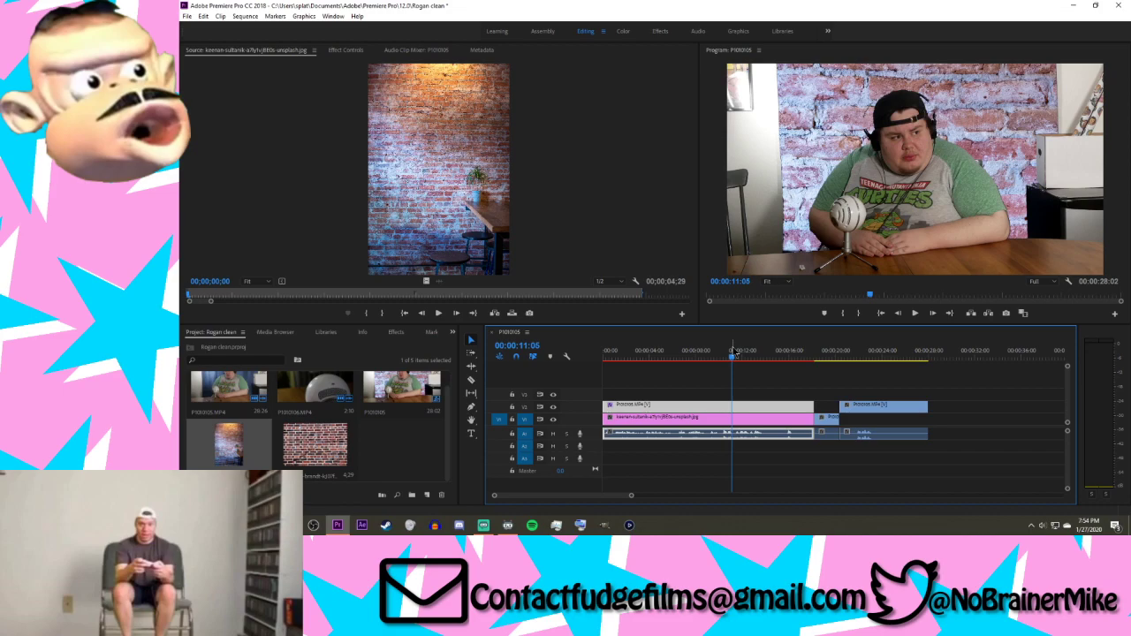
pyautogui.hotkey('ctrl', 's')
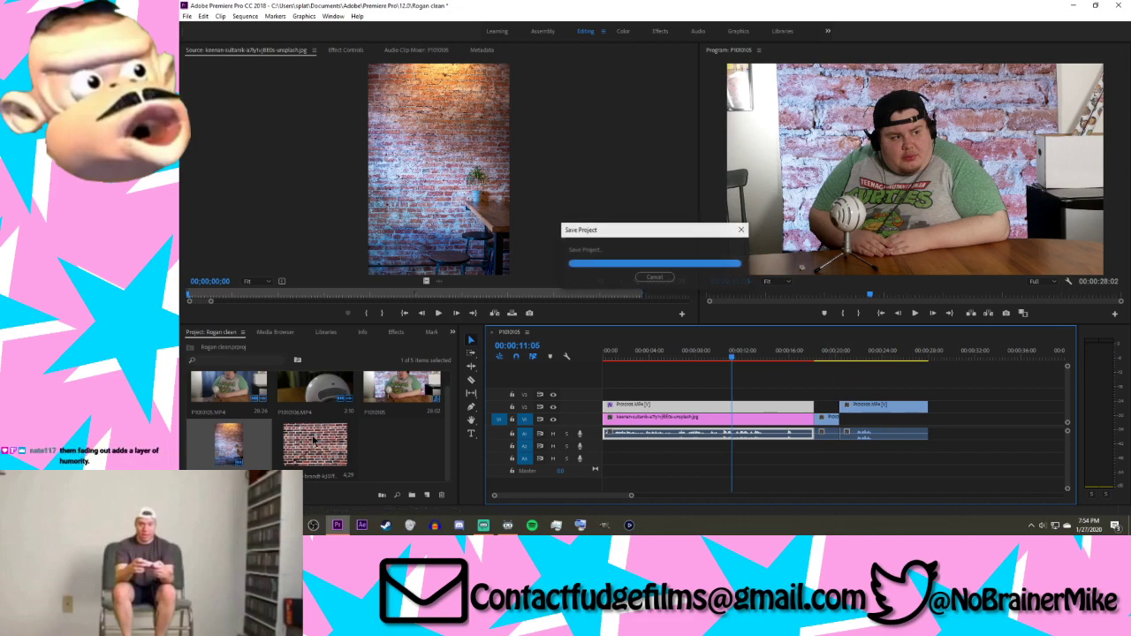
# Step: Place the red brick-wall image on V1 beneath the last clip, extend it to that clip's end, and check the composites
pyautogui.doubleClick(313, 440)
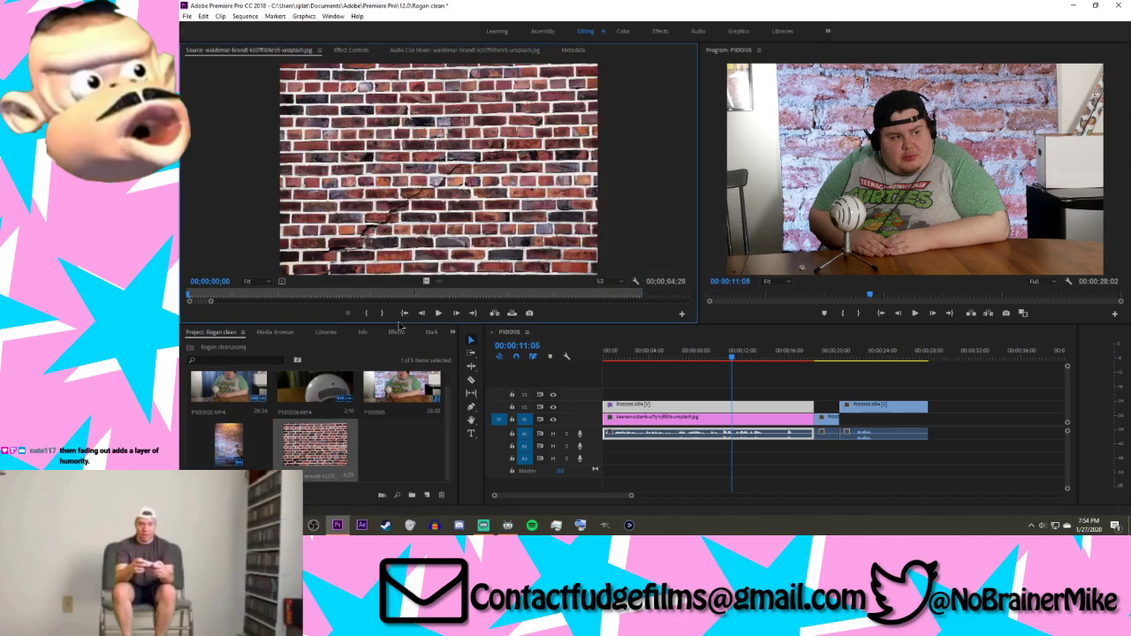
pyautogui.moveTo(425, 281); pyautogui.dragTo(847, 424)
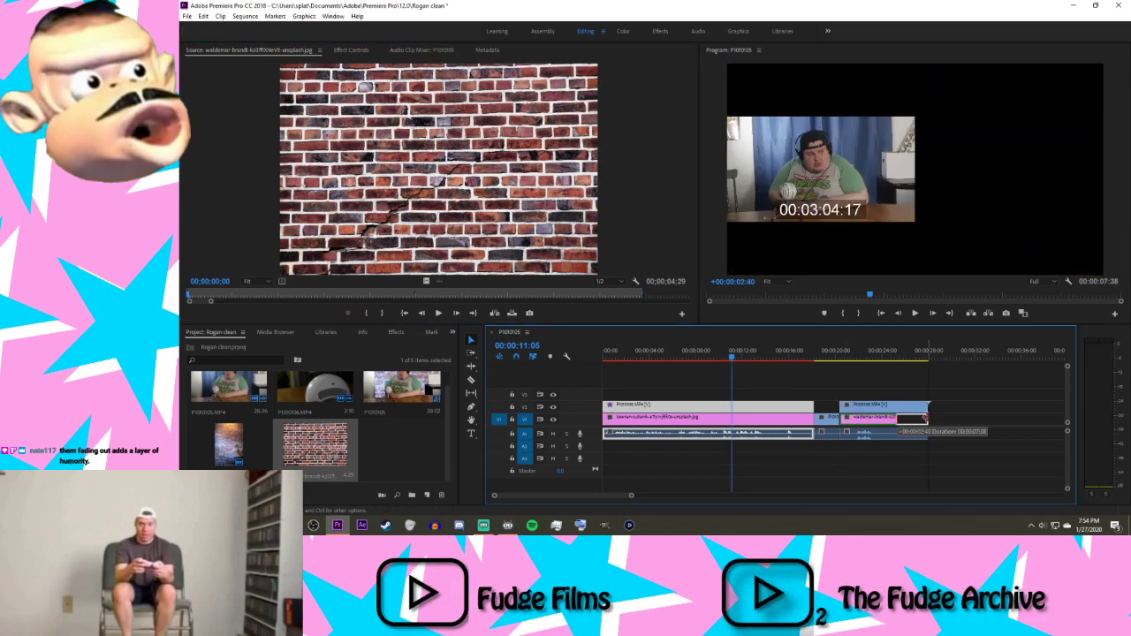
pyautogui.click(881, 352)
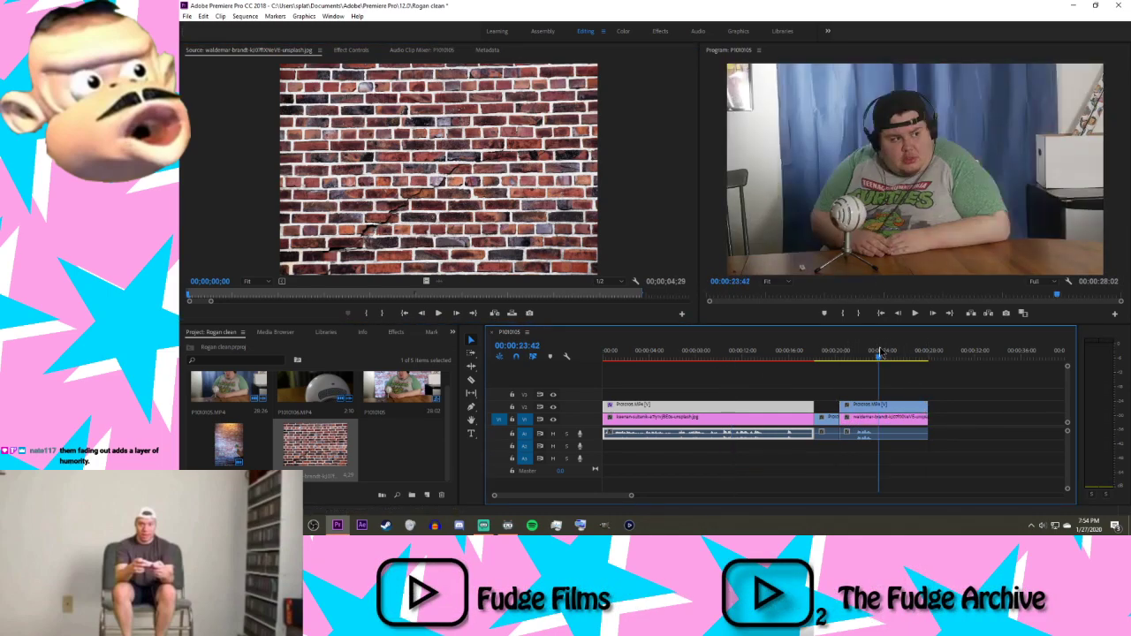
pyautogui.click(787, 352)
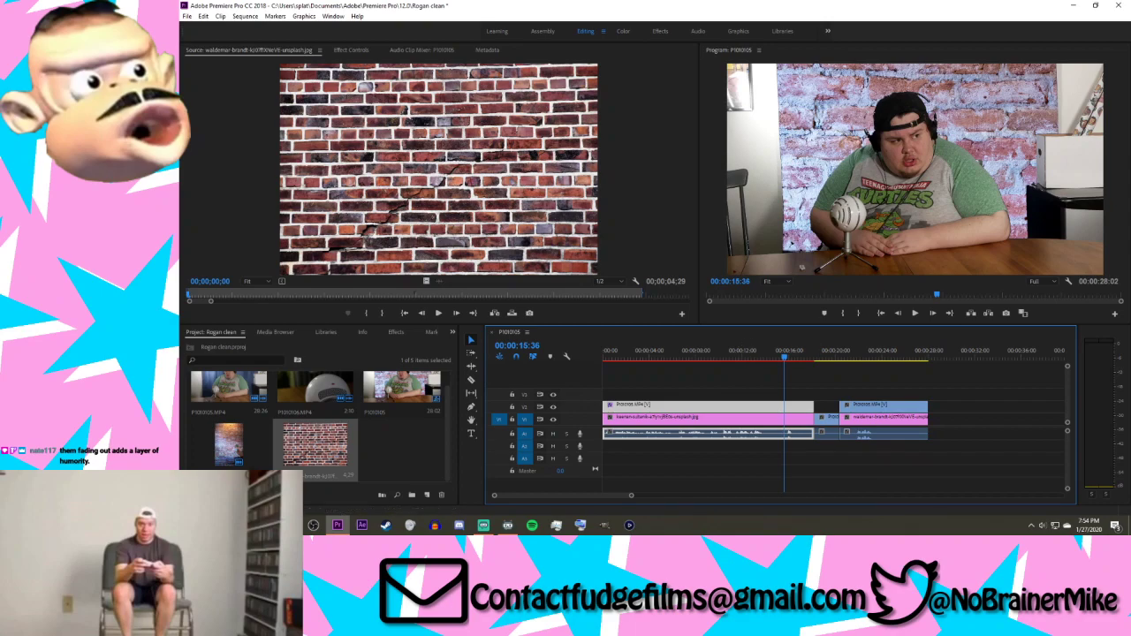
pyautogui.moveTo(785, 354)
pyautogui.mouseDown()
pyautogui.moveTo(599, 379)
pyautogui.moveTo(778, 372)
pyautogui.mouseUp()
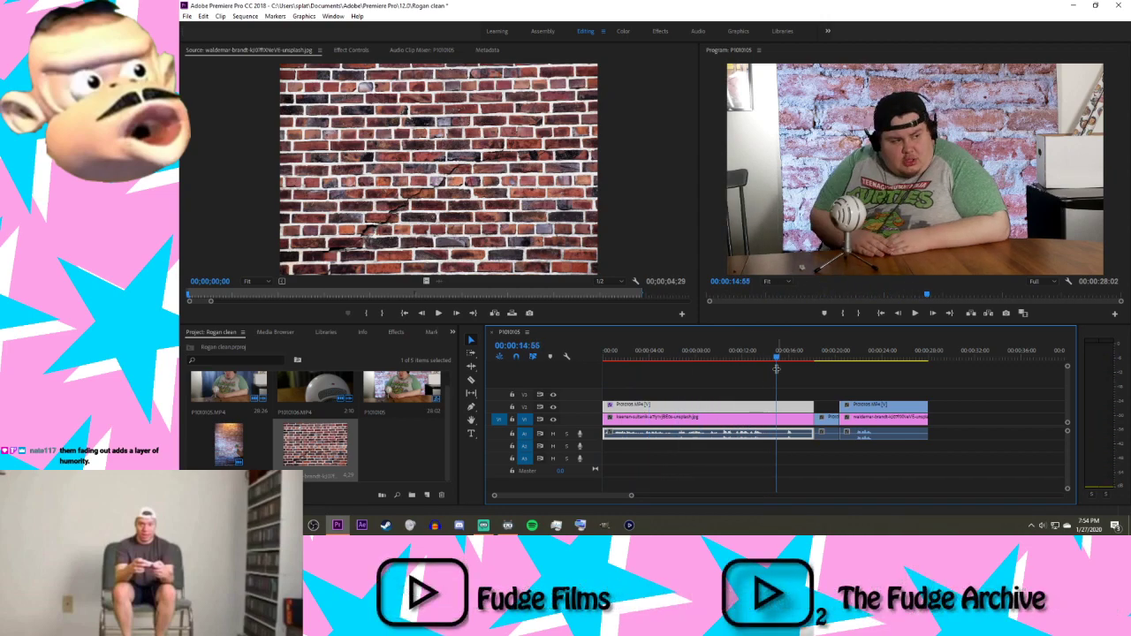
# Step: Enlarge the first keyed clip to a scale of 132 and set its horizontal position to 892
pyautogui.click(352, 51)
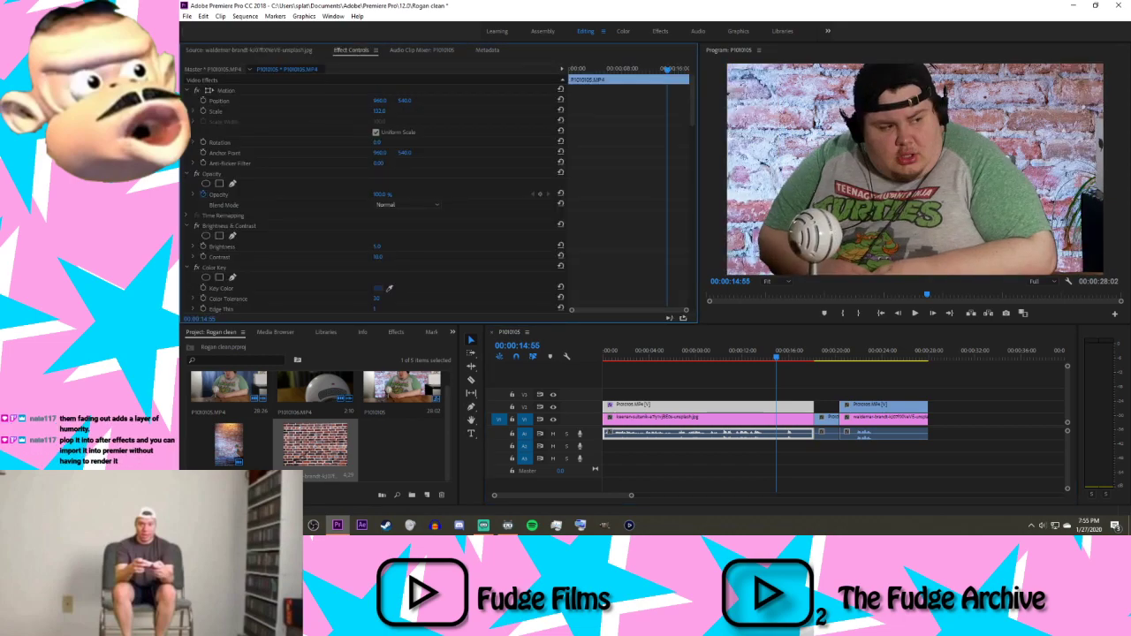
pyautogui.moveTo(379, 112); pyautogui.dragTo(363, 111)
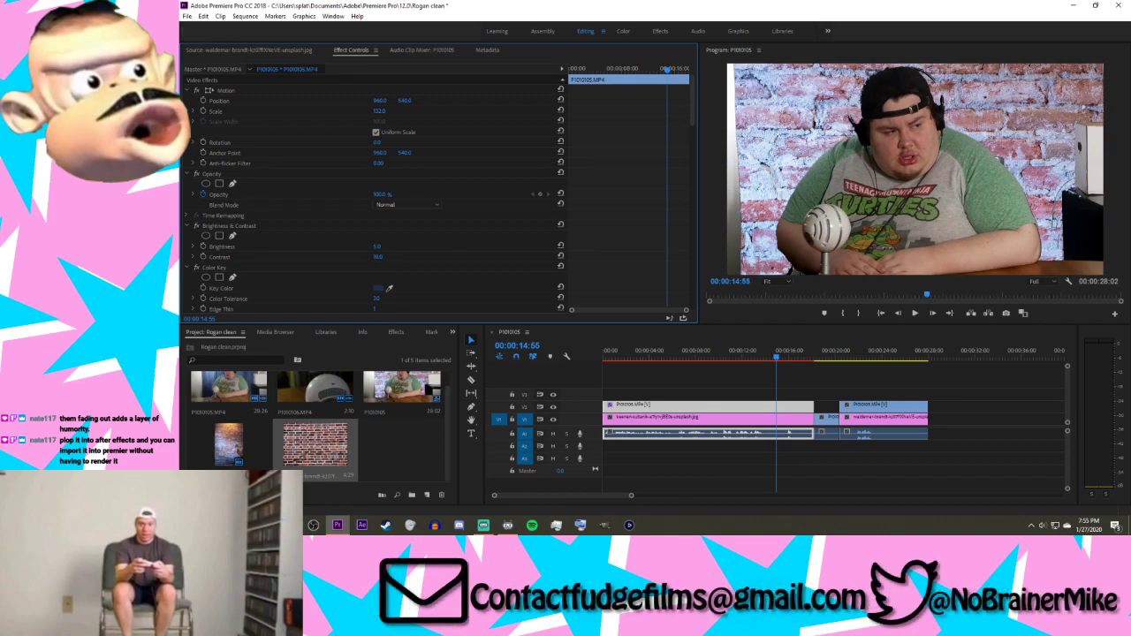
pyautogui.moveTo(380, 101); pyautogui.dragTo(320, 100)
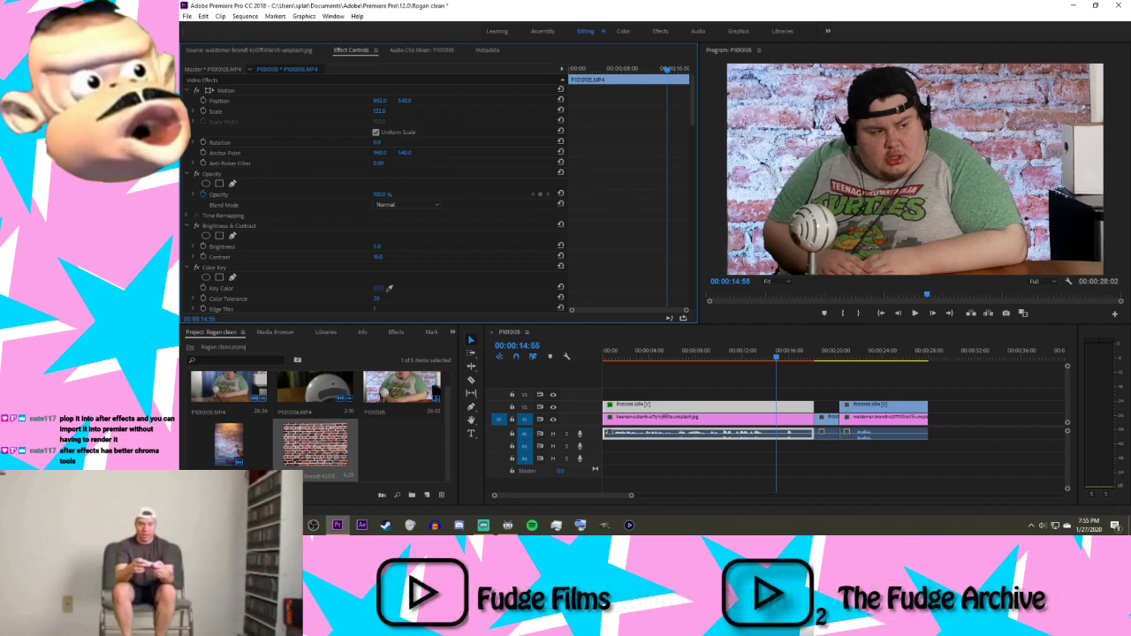
pyautogui.click(381, 100)
# Step: Preview the reframed first clip and look through its stacked Color Key effects and masks
pyautogui.click(960, 383)
pyautogui.click(768, 359)
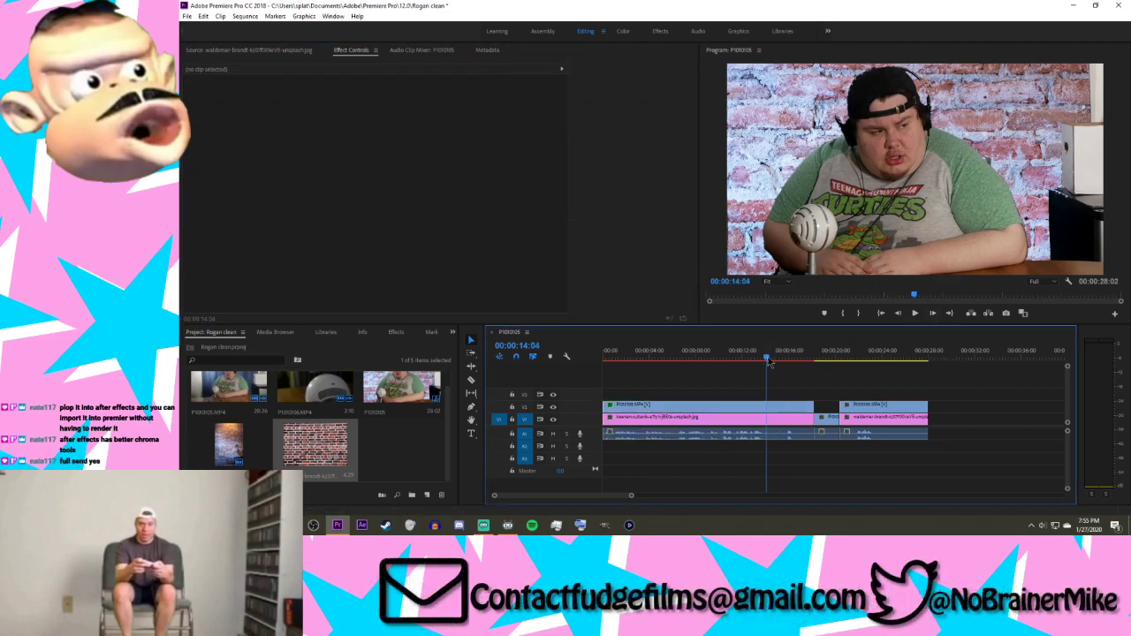
pyautogui.click(780, 357)
pyautogui.click(755, 409)
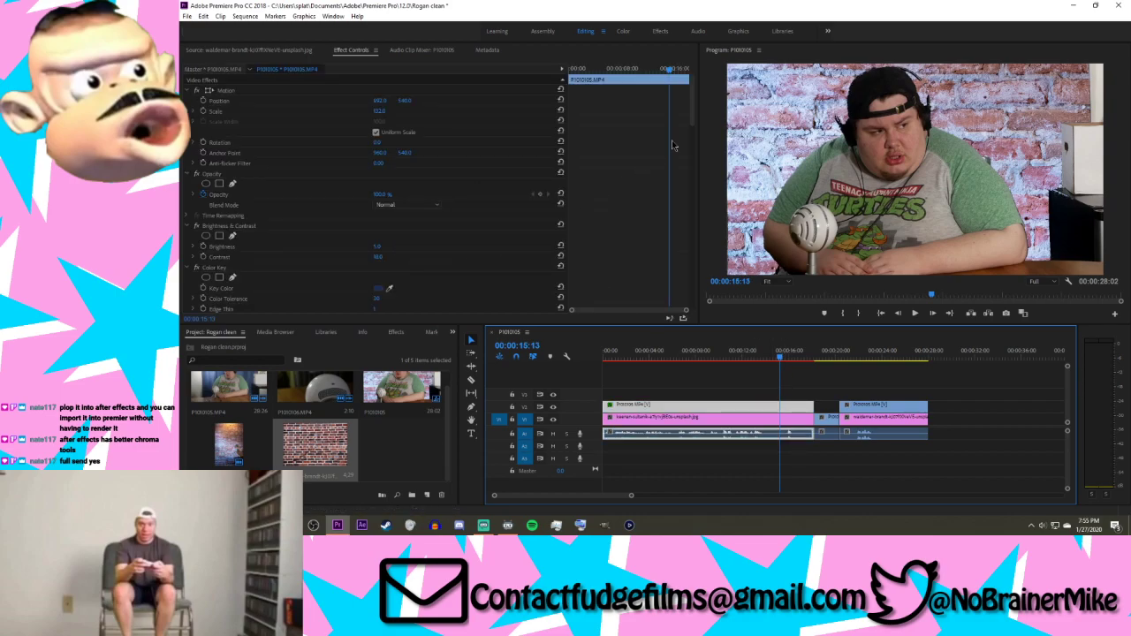
pyautogui.moveTo(694, 110); pyautogui.dragTo(695, 130)
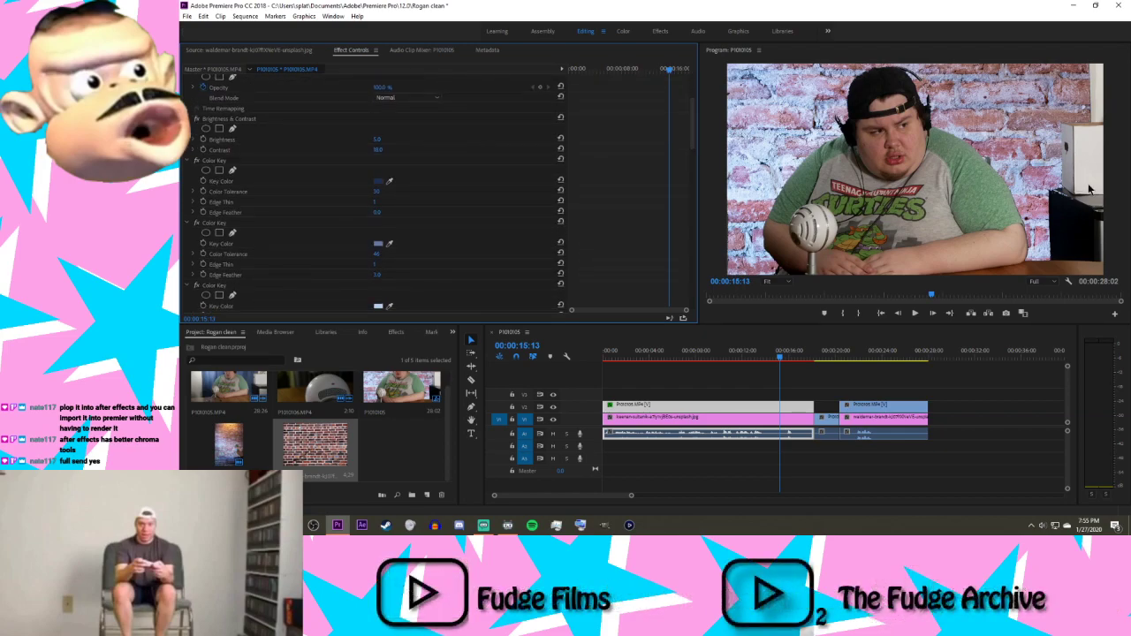
pyautogui.scroll(-3, 687, 140)
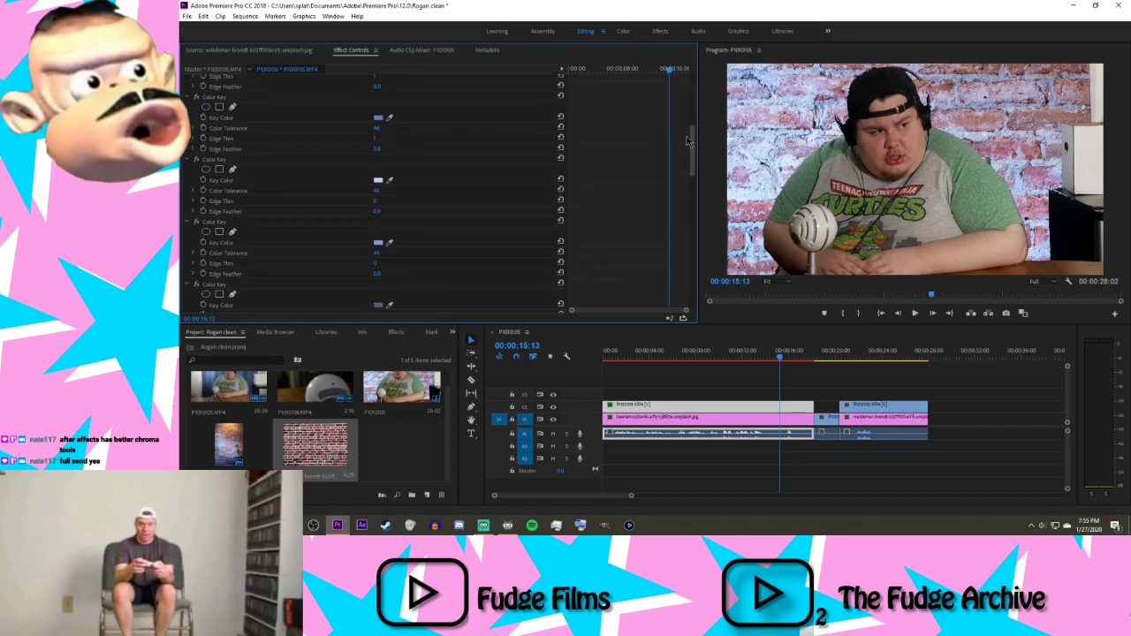
pyautogui.moveTo(688, 139); pyautogui.dragTo(688, 177)
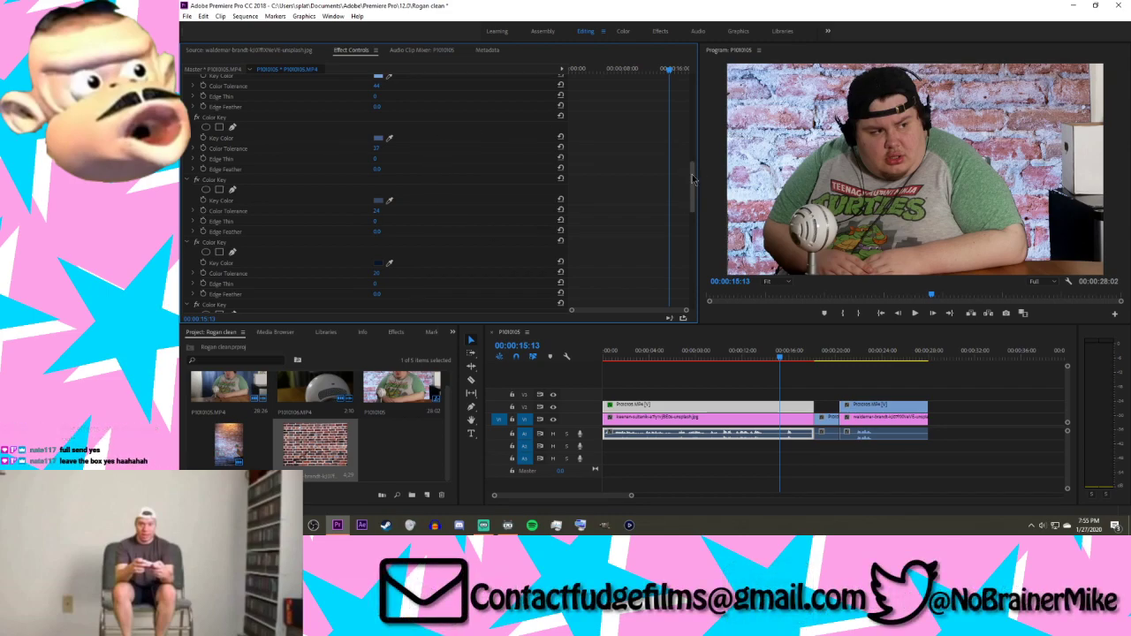
pyautogui.moveTo(682, 200); pyautogui.dragTo(683, 215)
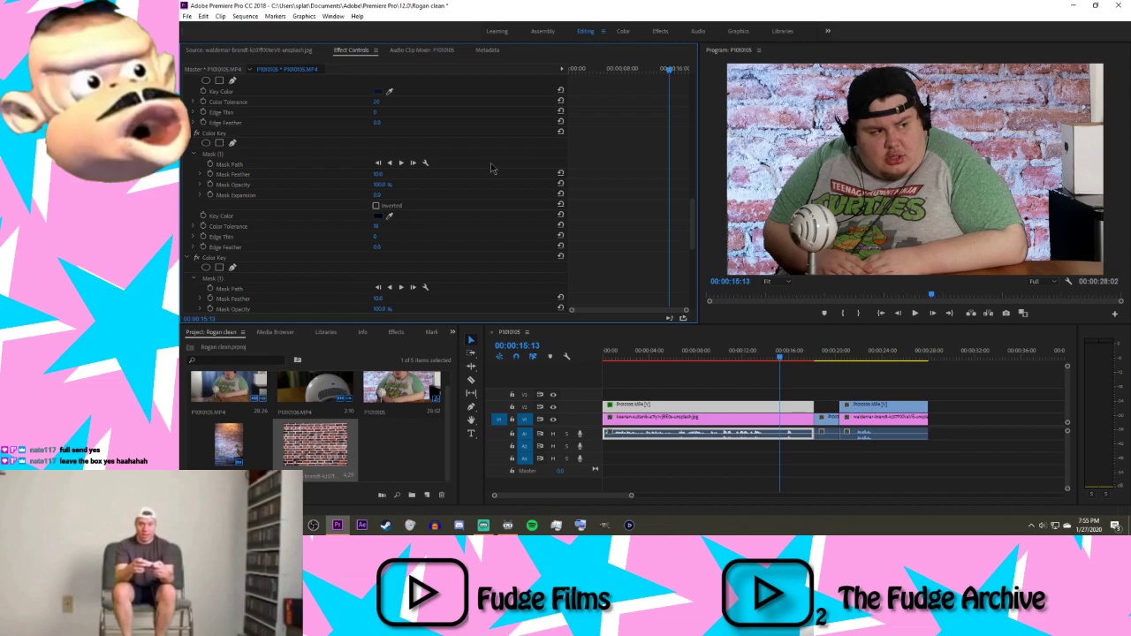
pyautogui.moveTo(694, 221); pyautogui.dragTo(709, 281)
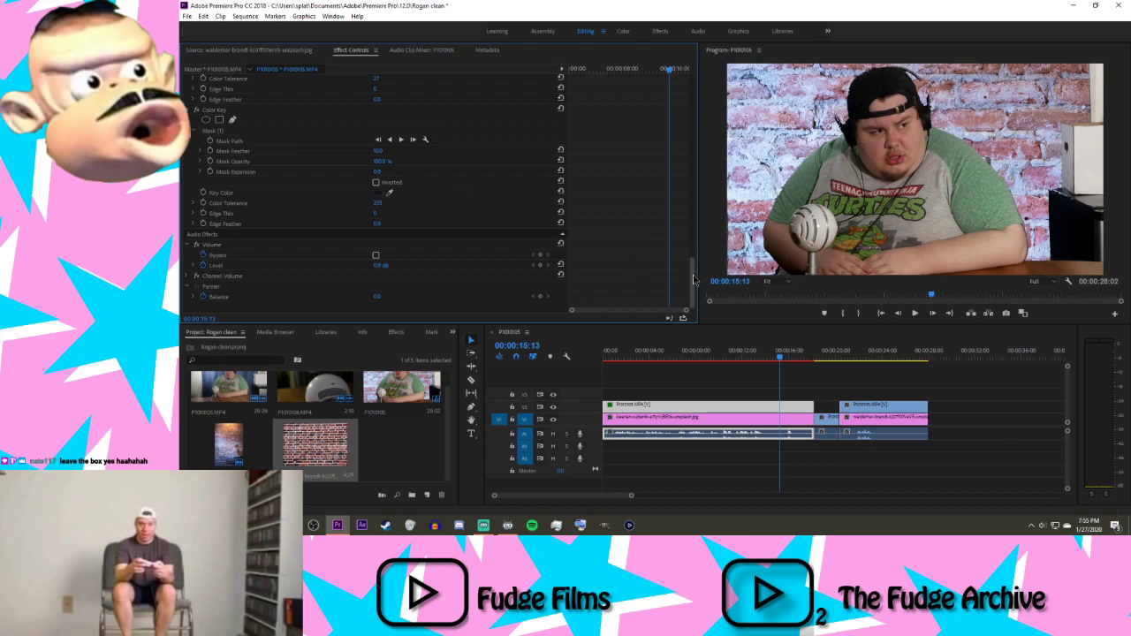
pyautogui.moveTo(694, 281); pyautogui.dragTo(670, 100)
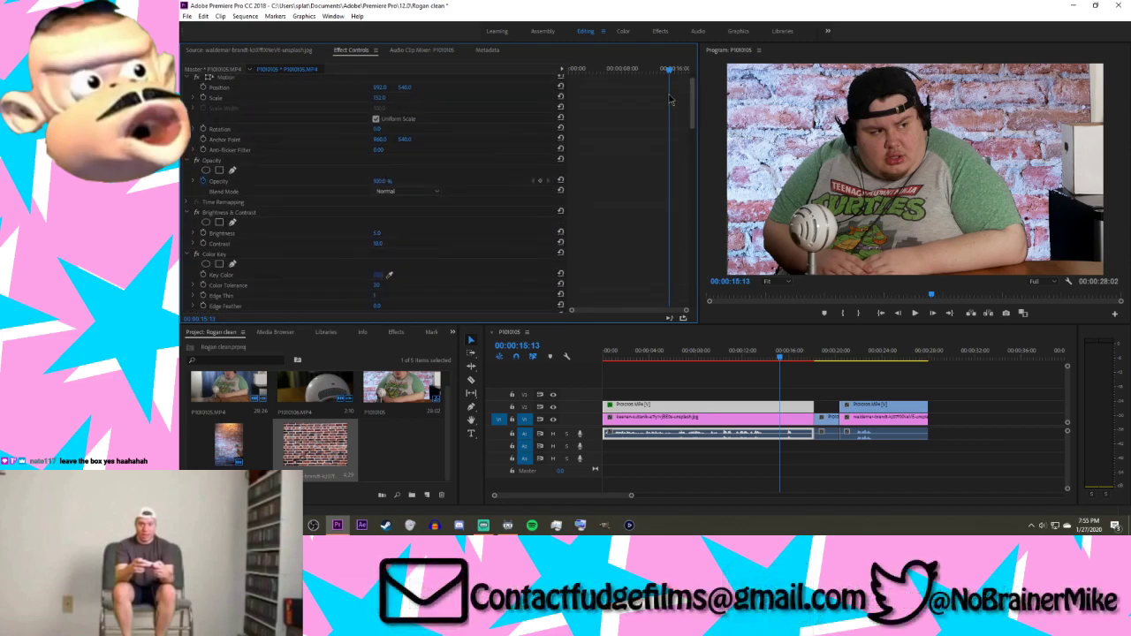
# Step: Try a Color Tolerance of 0 on the first clip's stacked Color Key effects one by one, undoing each change
pyautogui.scroll(-5, 431, 144)
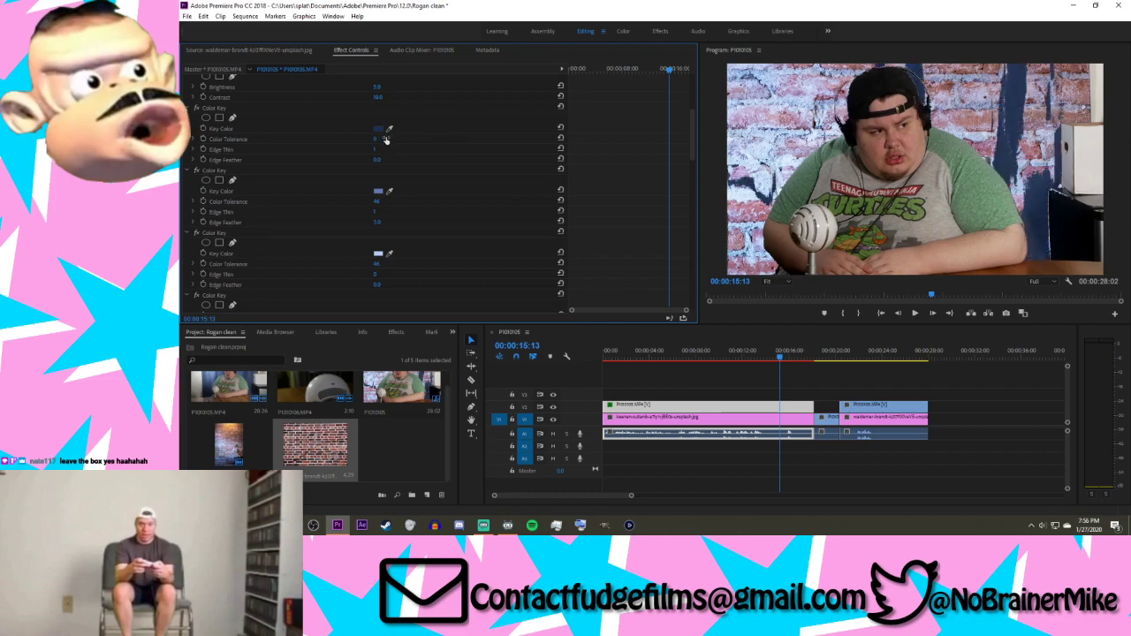
pyautogui.hotkey('ctrl', 'z')
pyautogui.moveTo(376, 201); pyautogui.dragTo(336, 201)
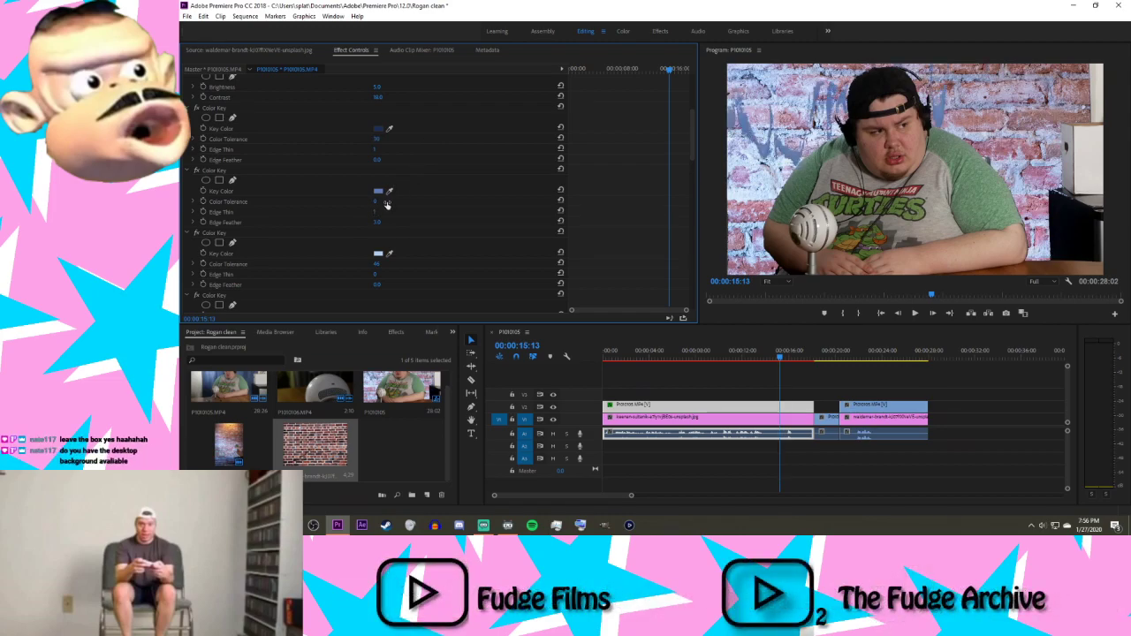
pyautogui.hotkey('ctrl', 'z')
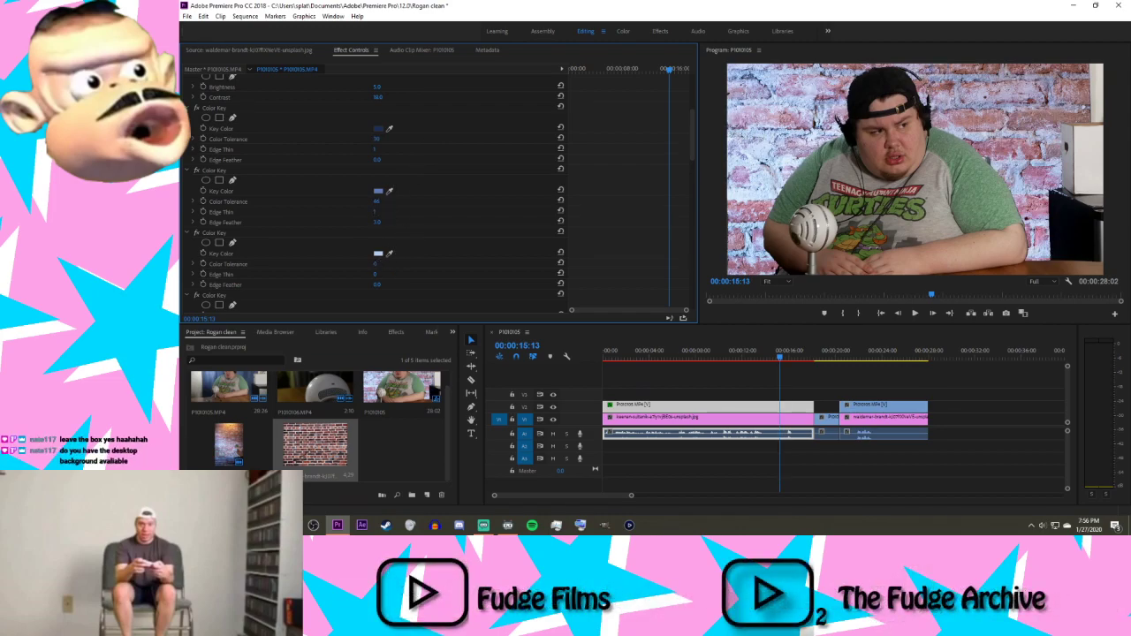
pyautogui.moveTo(377, 265); pyautogui.dragTo(491, 264)
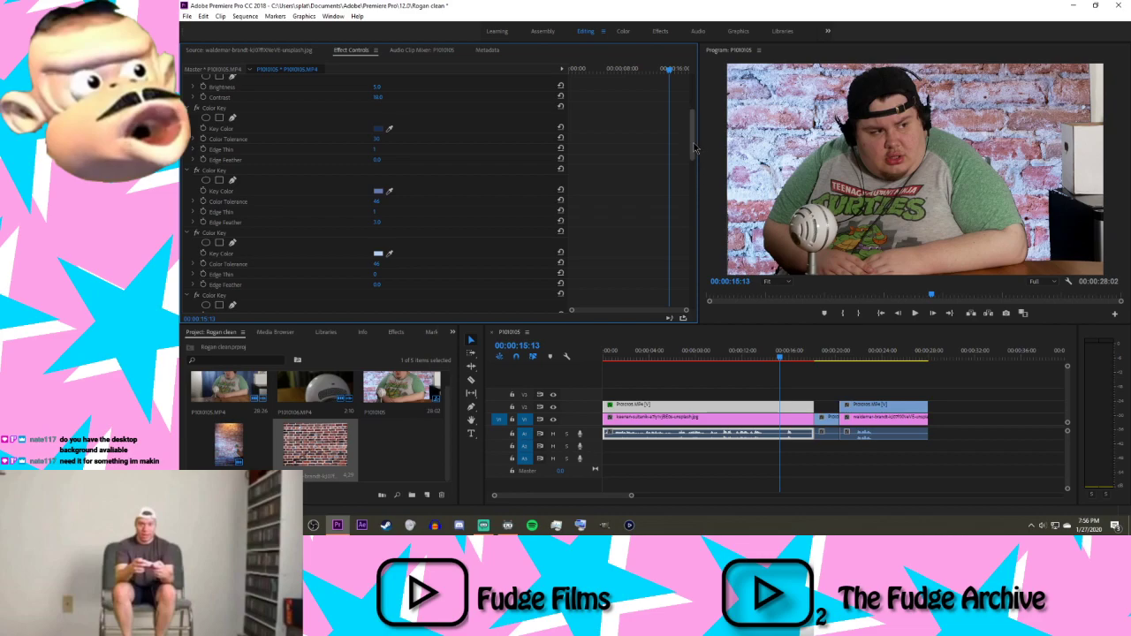
pyautogui.scroll(-4, 437, 189)
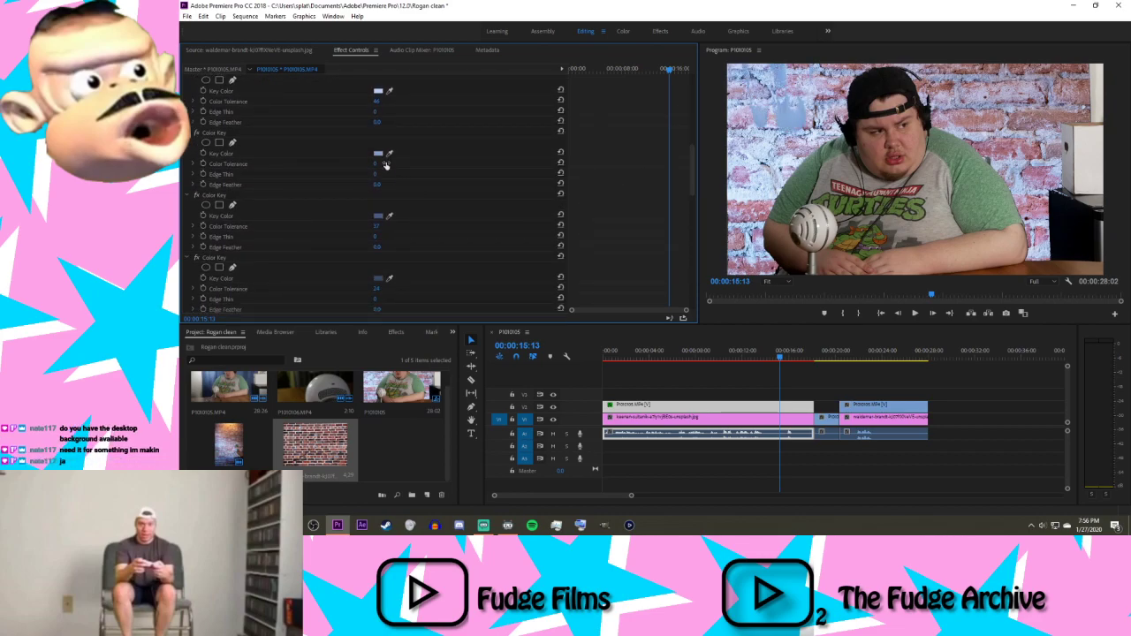
pyautogui.hotkey('ctrl', 'z')
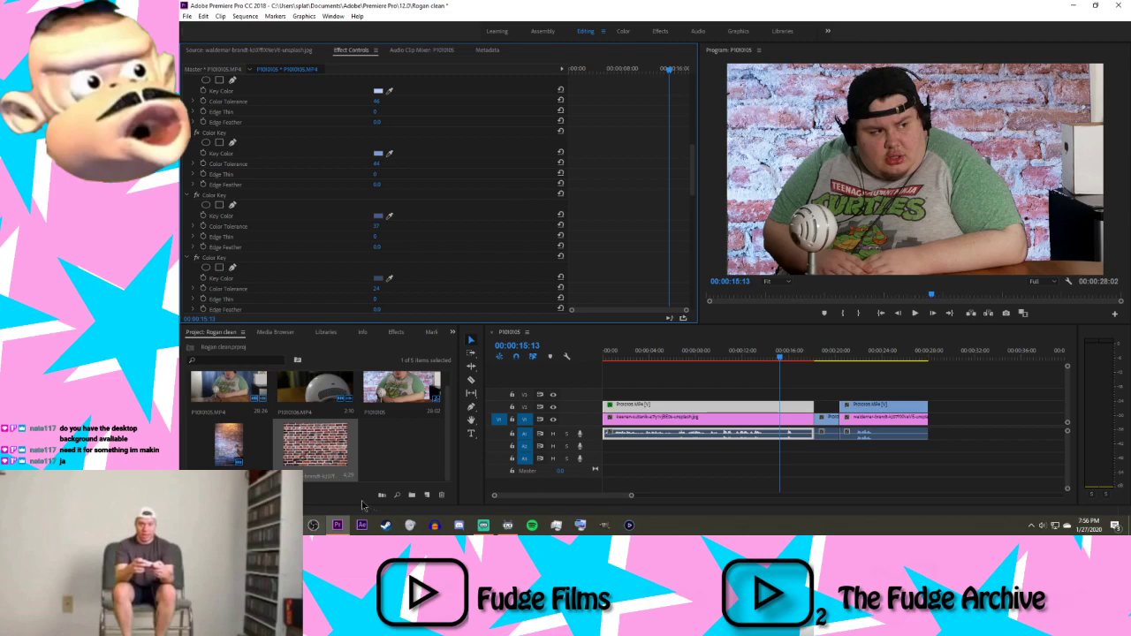
# Step: Switch to Discord and start attaching a file to the open direct message
pyautogui.click(459, 526)
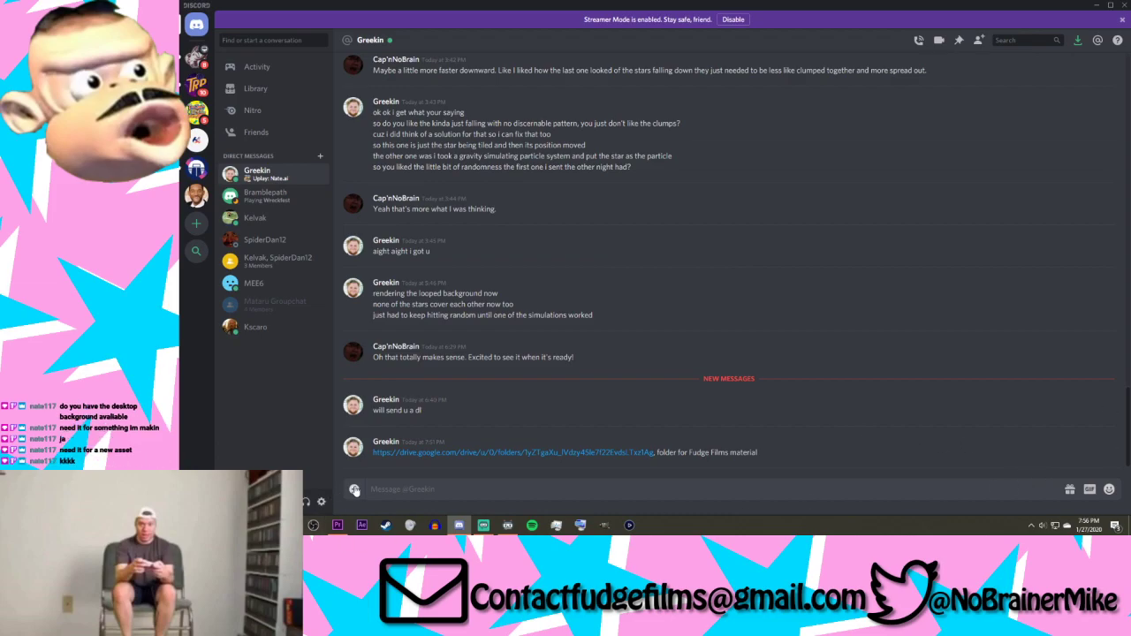
pyautogui.click(355, 489)
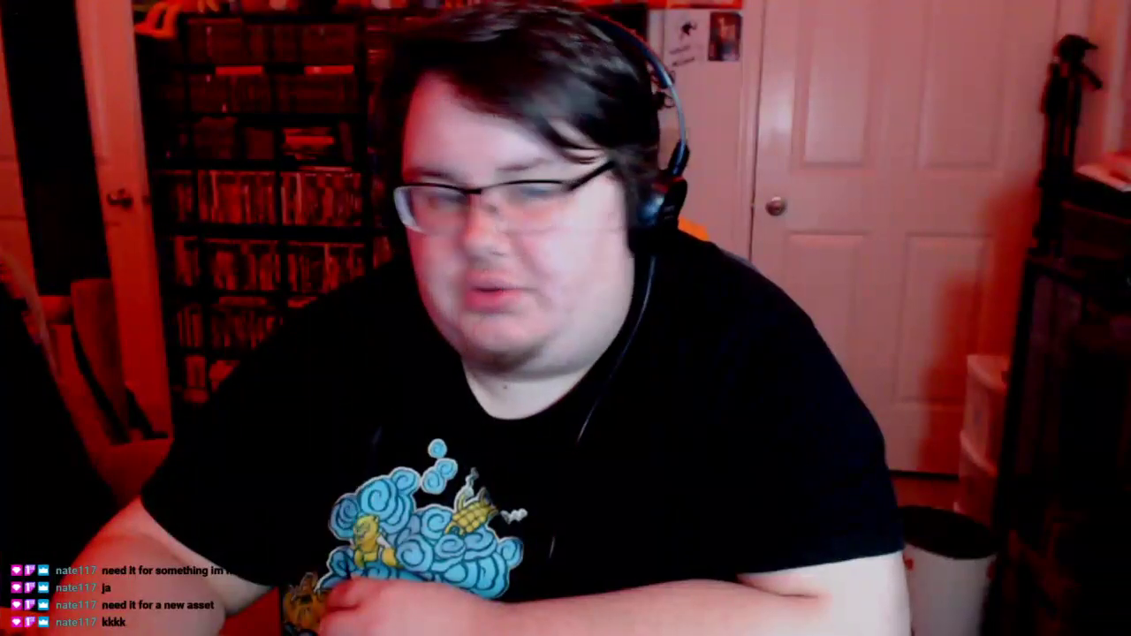
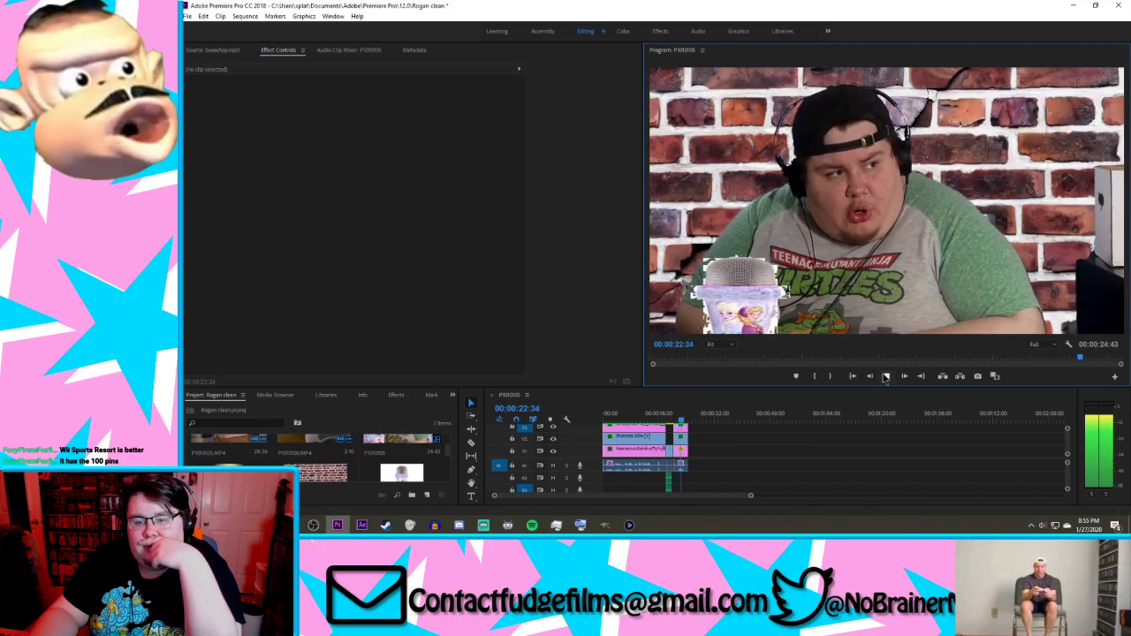
# Step: Stop the playback, make the timeline area taller, and mute audio tracks A2, A3 and A4
pyautogui.click(886, 377)
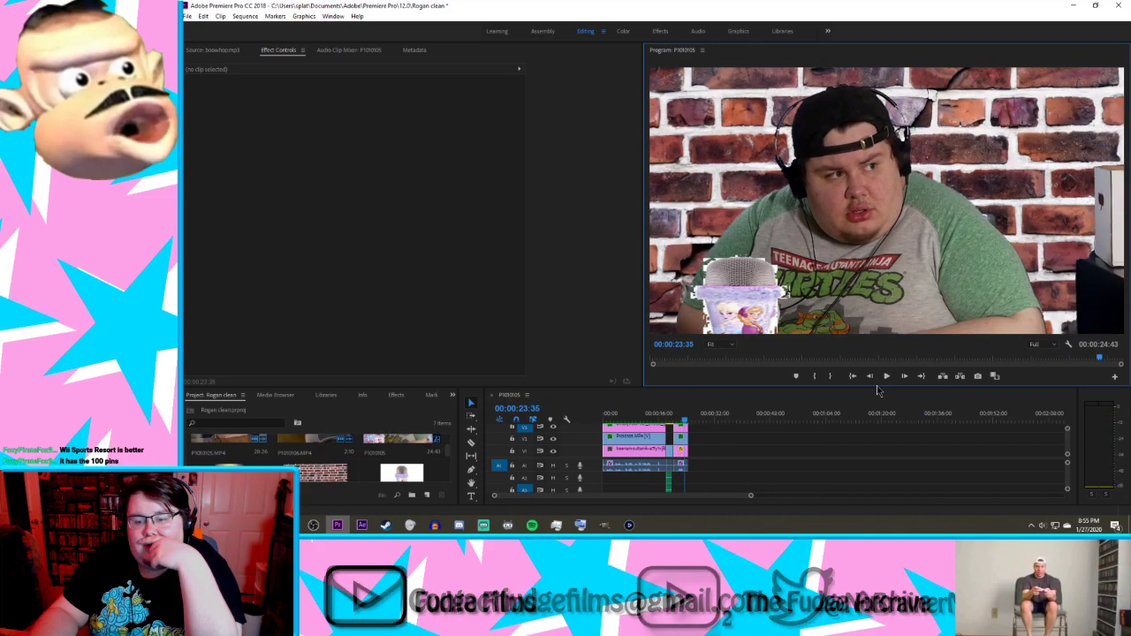
pyautogui.moveTo(874, 387); pyautogui.dragTo(873, 305)
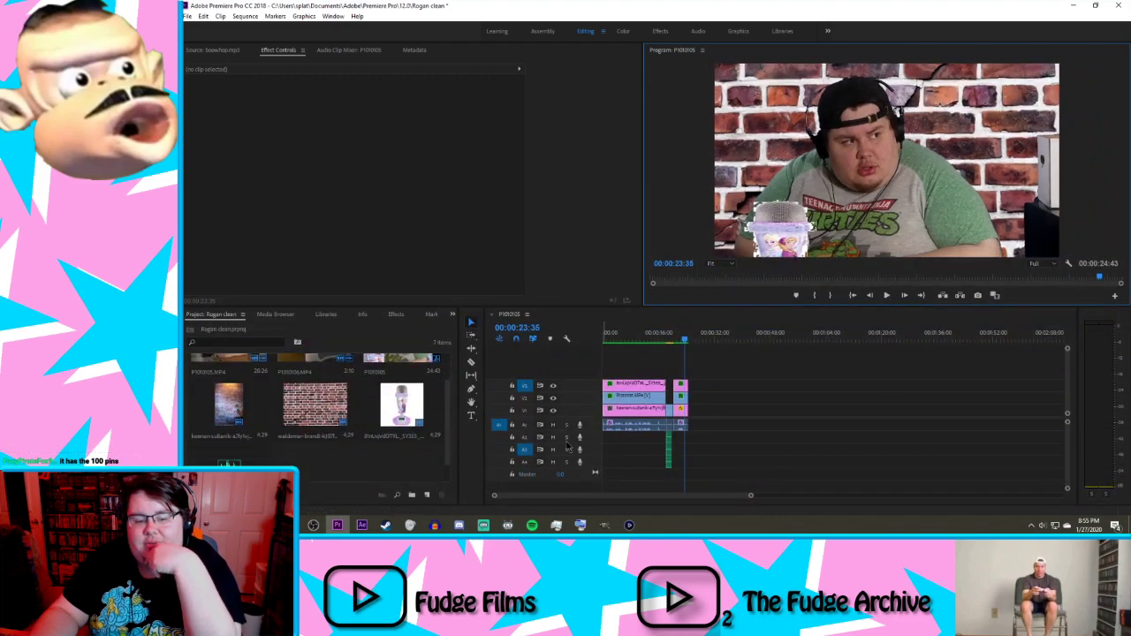
pyautogui.click(554, 438)
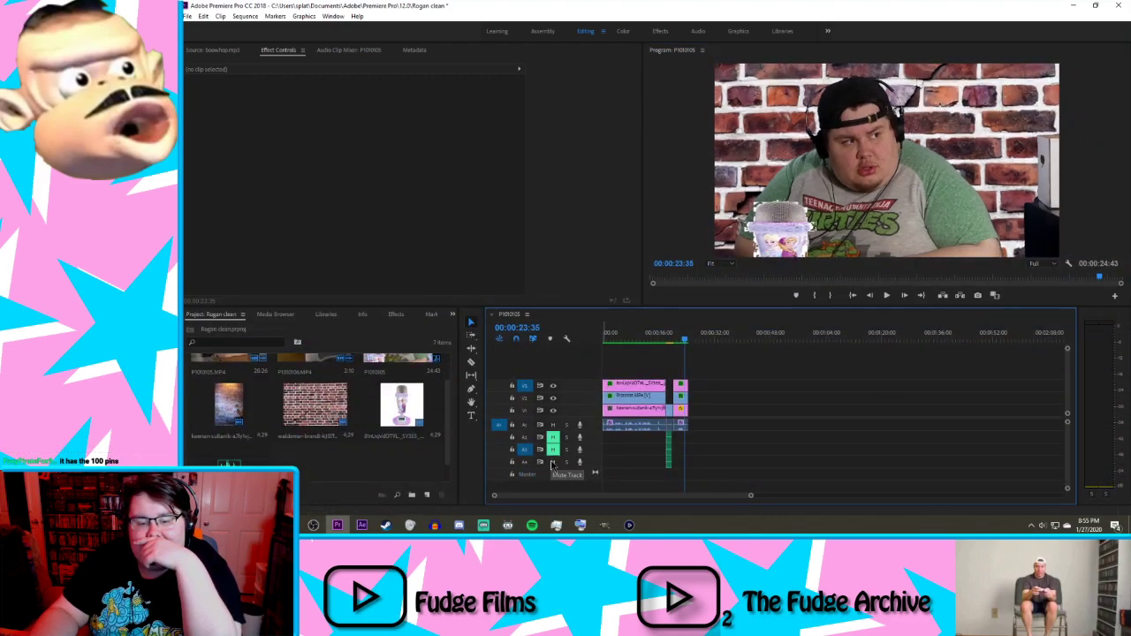
# Step: Play the sequence from its start in an enlarged program monitor and stop just before the end
pyautogui.click(854, 296)
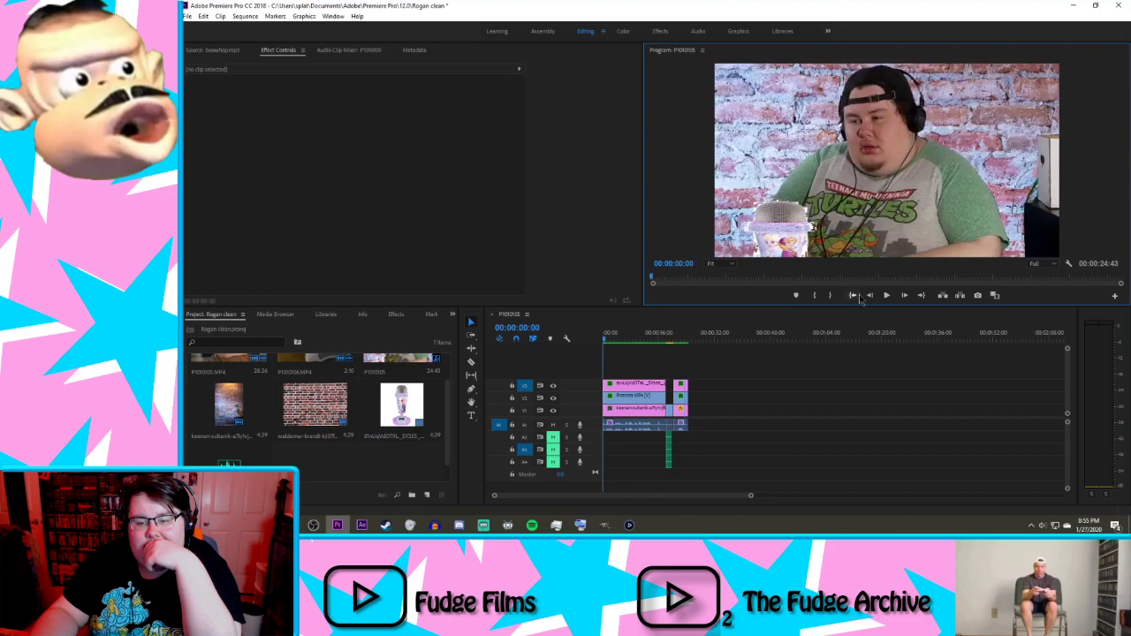
pyautogui.click(888, 297)
pyautogui.moveTo(861, 306); pyautogui.dragTo(863, 375)
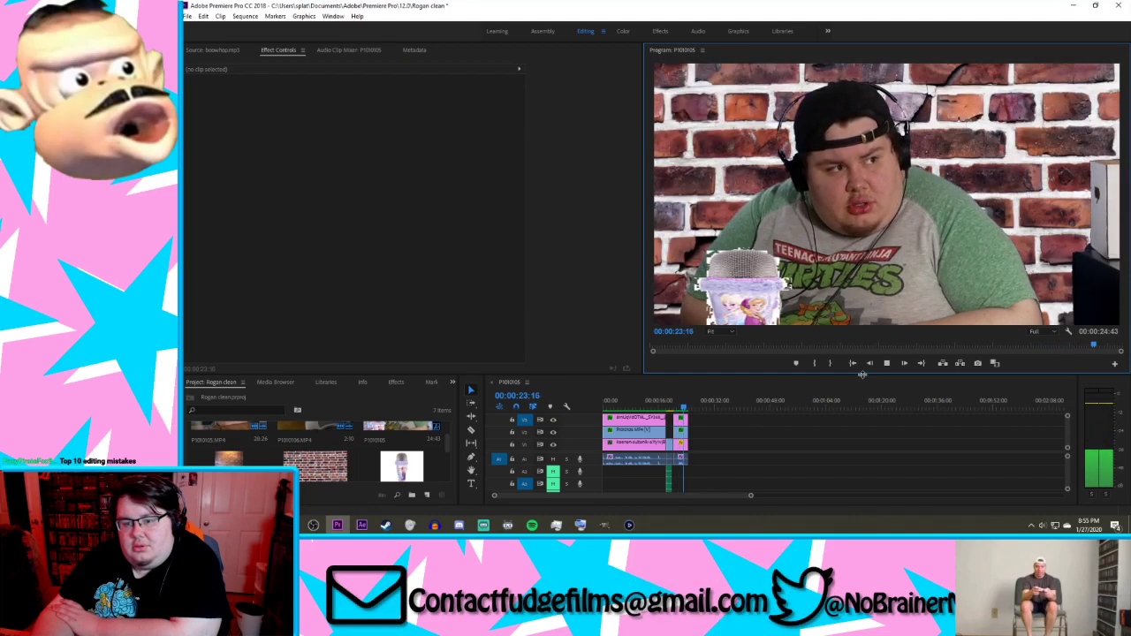
pyautogui.click(886, 365)
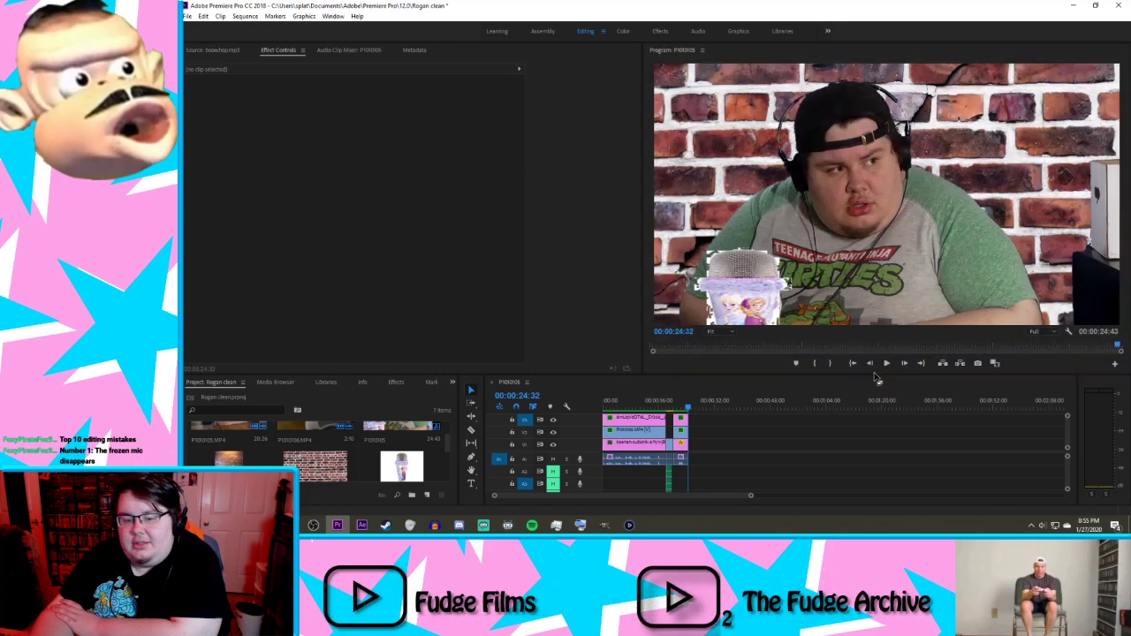
# Step: Dock the sequence timeline in one panel group with the audio meters below the program monitor, and enlarge that group
pyautogui.moveTo(875, 371); pyautogui.dragTo(875, 374)
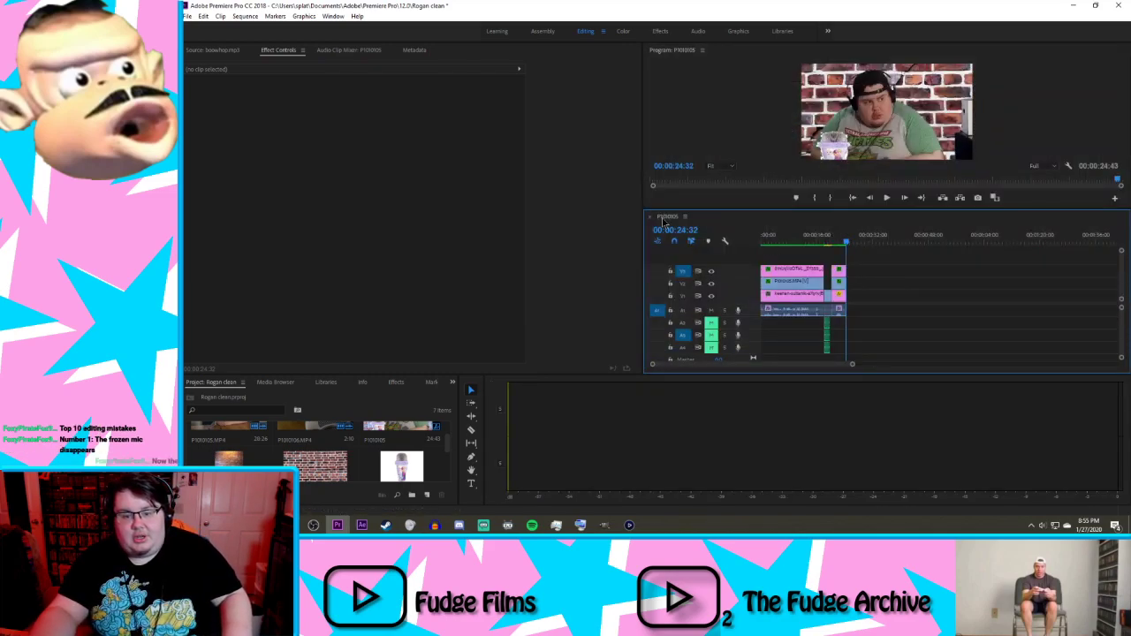
pyautogui.moveTo(665, 216); pyautogui.dragTo(595, 395)
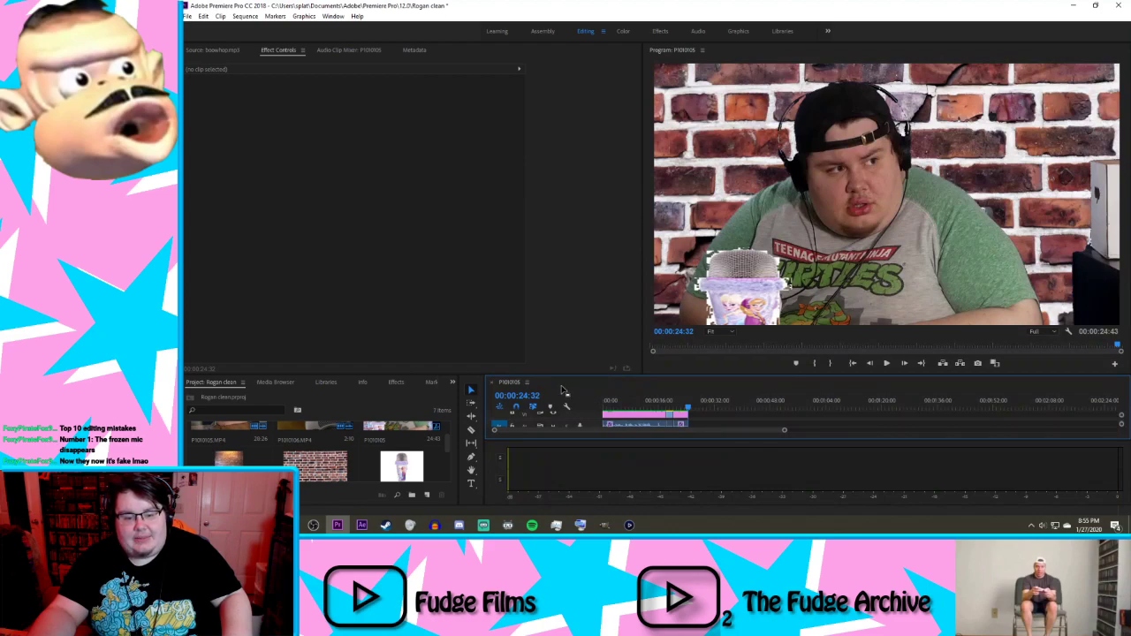
pyautogui.moveTo(502, 384); pyautogui.dragTo(514, 473)
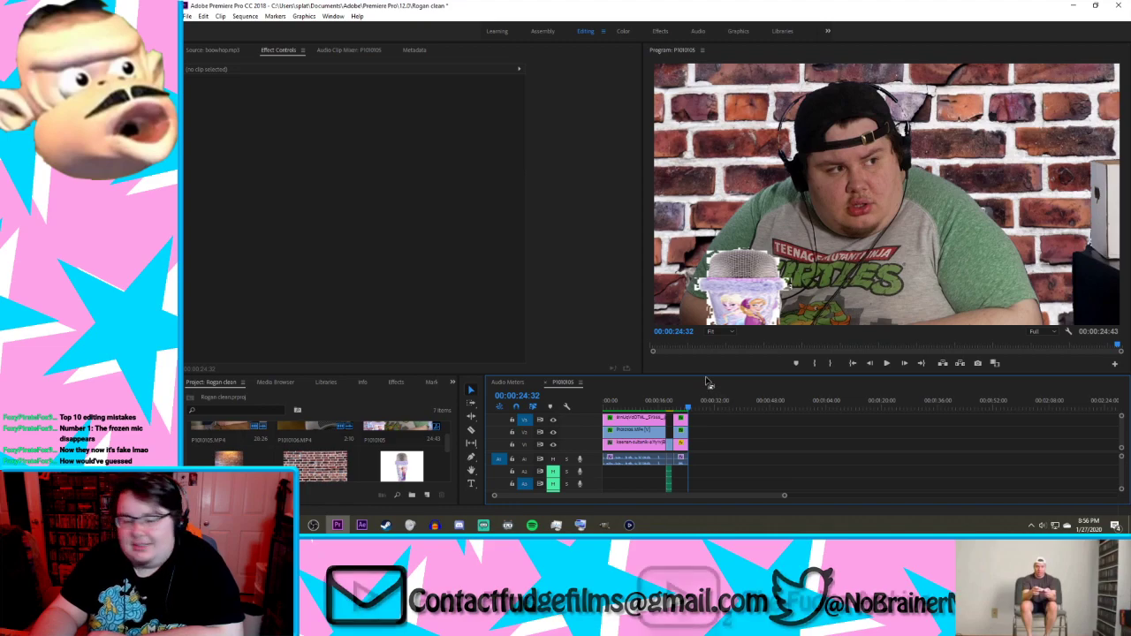
pyautogui.moveTo(716, 377); pyautogui.dragTo(703, 350)
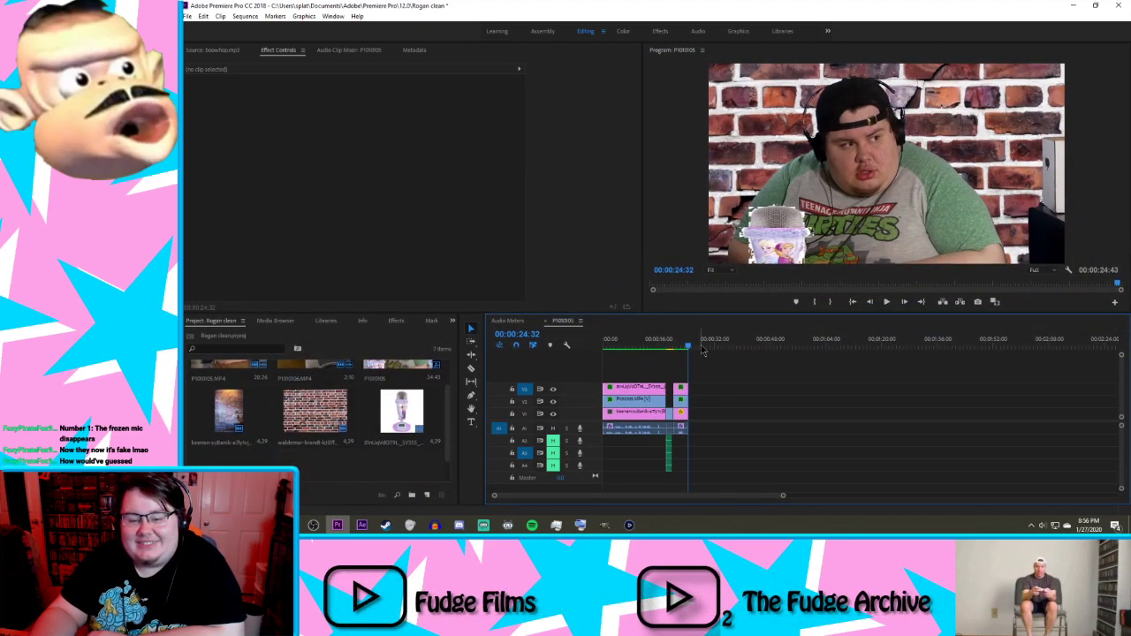
# Step: Scrub from the first clip to the microphone close-up and play the sequence again from the start
pyautogui.click(854, 302)
pyautogui.moveTo(633, 351)
pyautogui.mouseDown()
pyautogui.moveTo(671, 349)
pyautogui.moveTo(653, 354)
pyautogui.mouseUp()
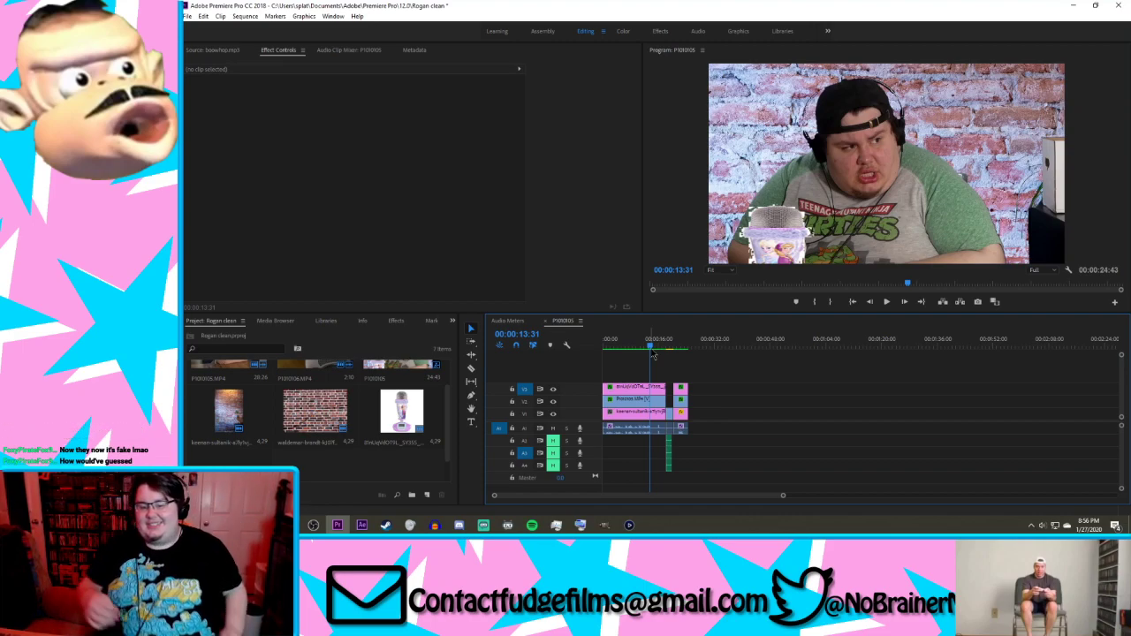
pyautogui.moveTo(653, 355); pyautogui.dragTo(674, 351)
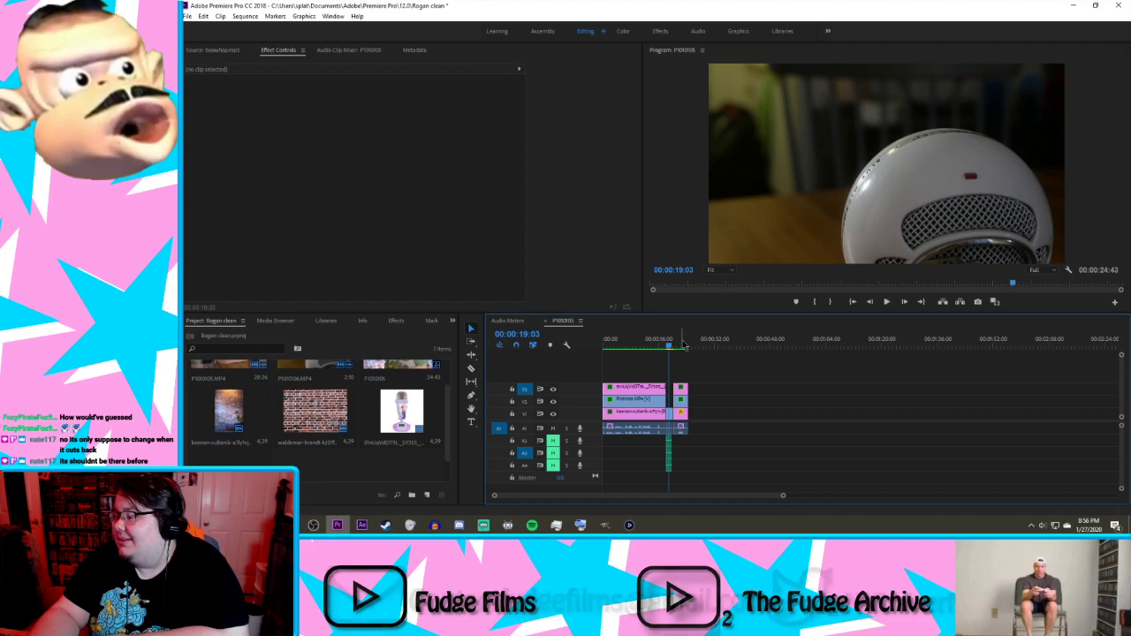
pyautogui.moveTo(679, 343); pyautogui.dragTo(590, 379)
pyautogui.click(889, 304)
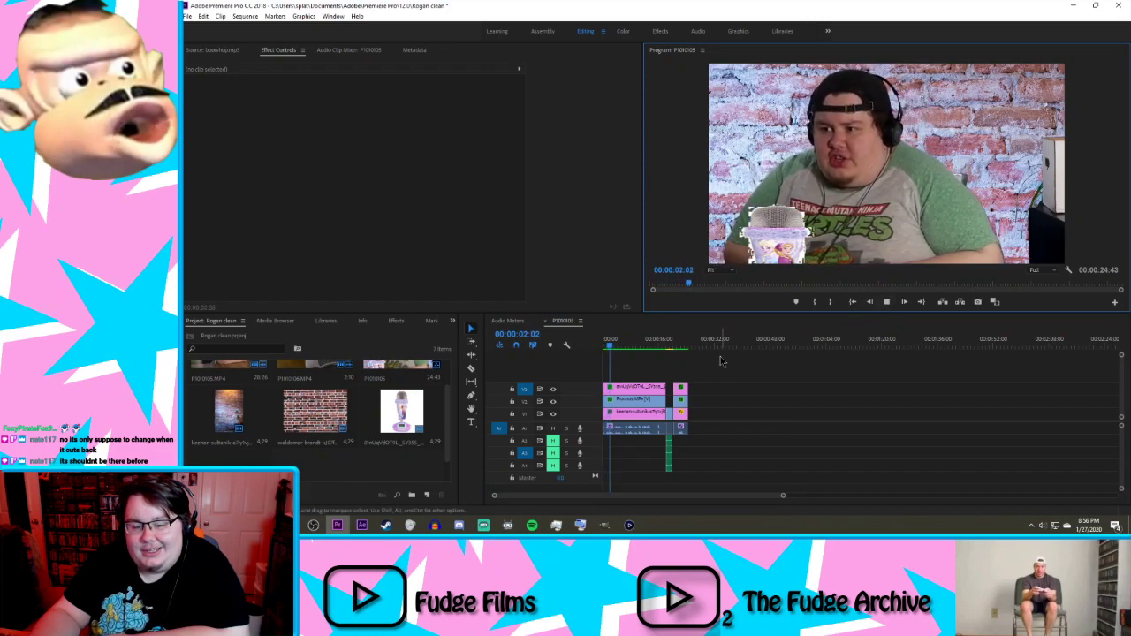
# Step: Scrub back and forth over the microphone close-up and the clips around it to compare the background before and after the cut
pyautogui.click(674, 345)
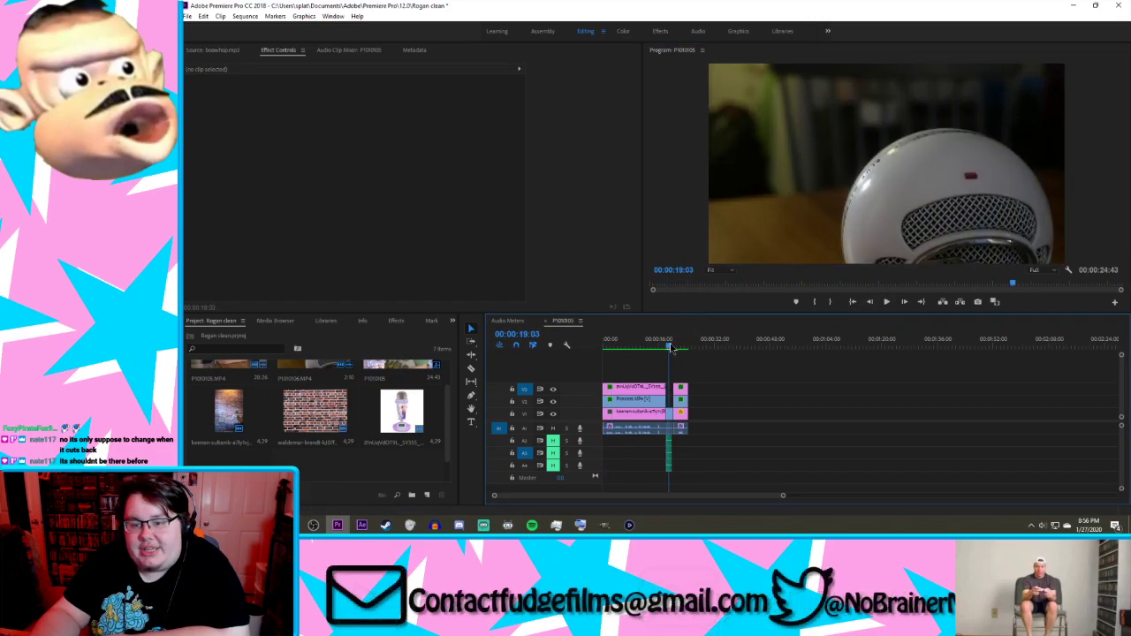
pyautogui.click(668, 346)
pyautogui.click(670, 353)
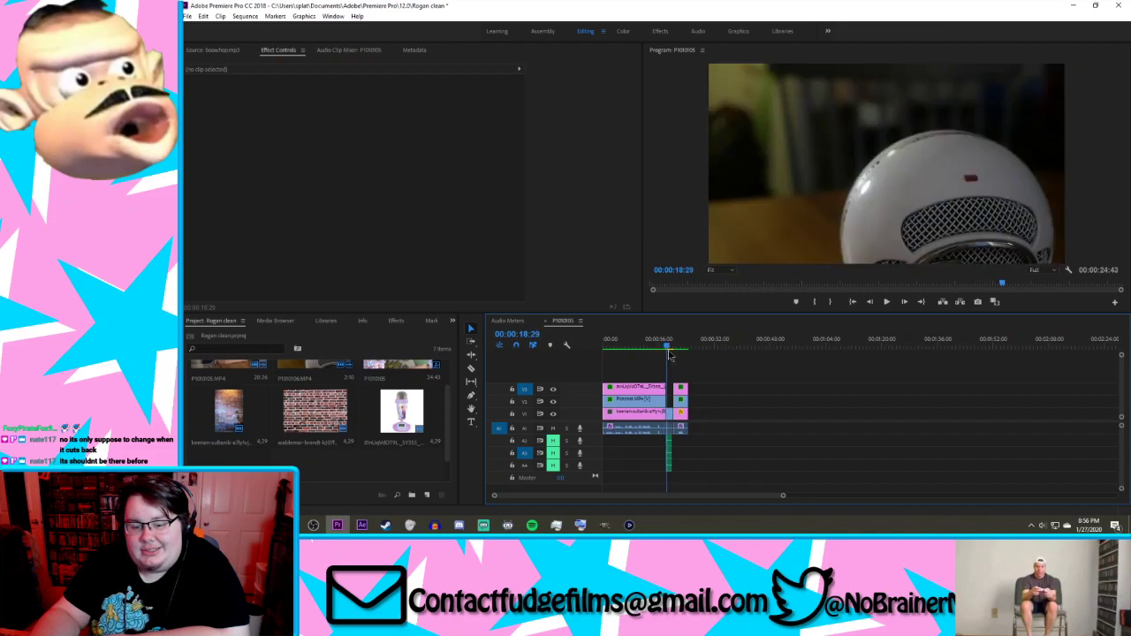
pyautogui.moveTo(668, 351); pyautogui.dragTo(670, 353)
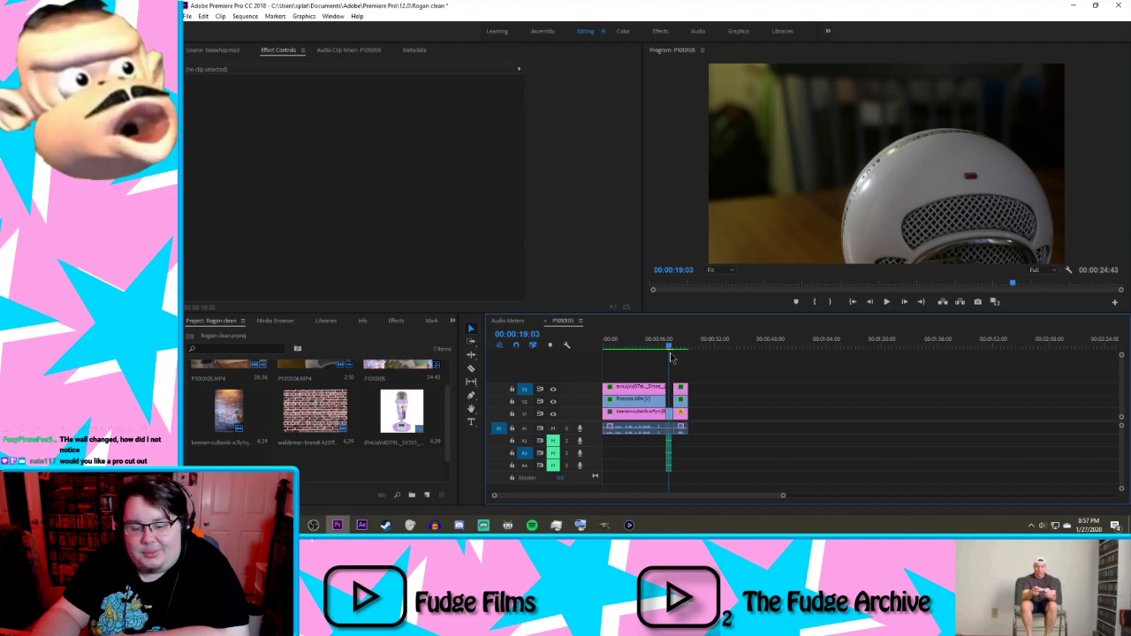
pyautogui.moveTo(671, 357); pyautogui.dragTo(673, 352)
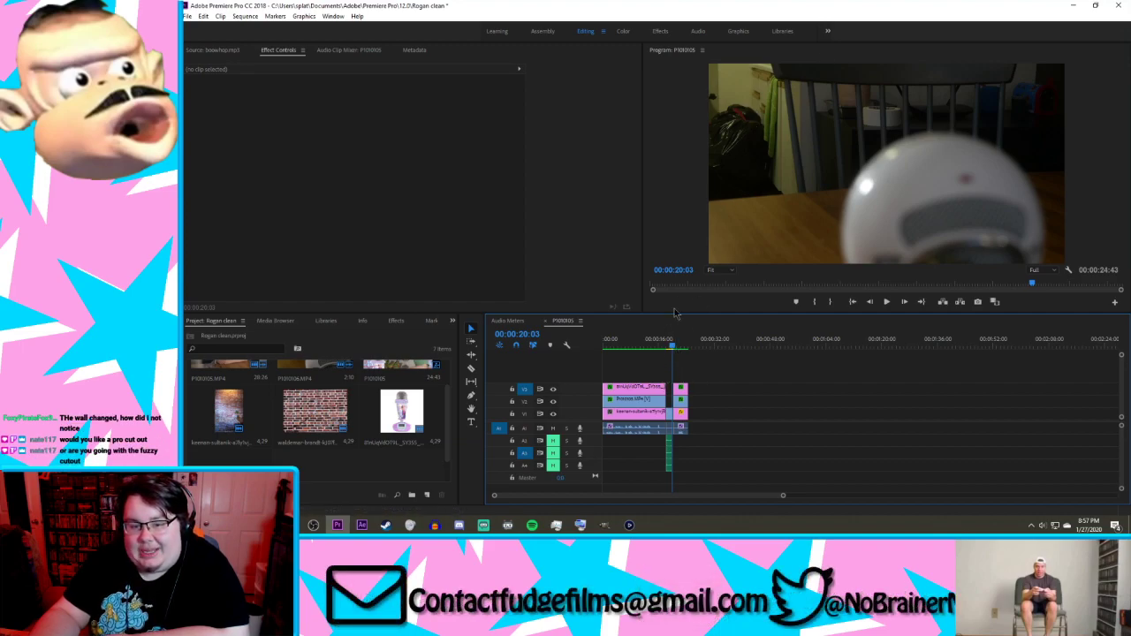
pyautogui.moveTo(678, 340); pyautogui.dragTo(678, 341)
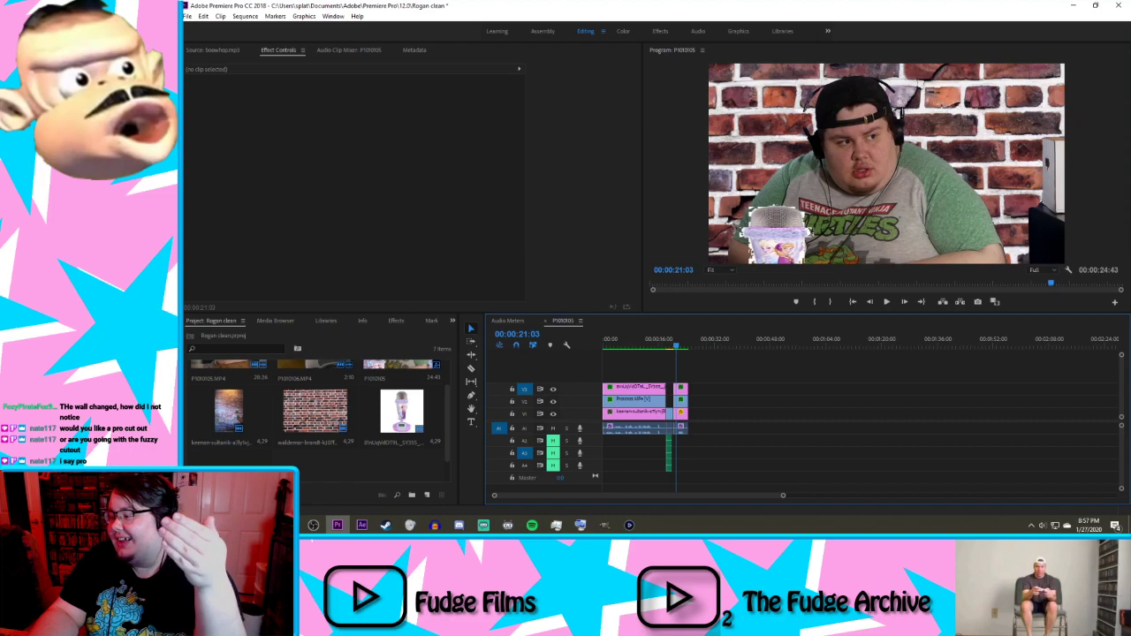
pyautogui.click(655, 345)
pyautogui.moveTo(655, 344)
pyautogui.mouseDown()
pyautogui.moveTo(679, 347)
pyautogui.moveTo(672, 356)
pyautogui.mouseUp()
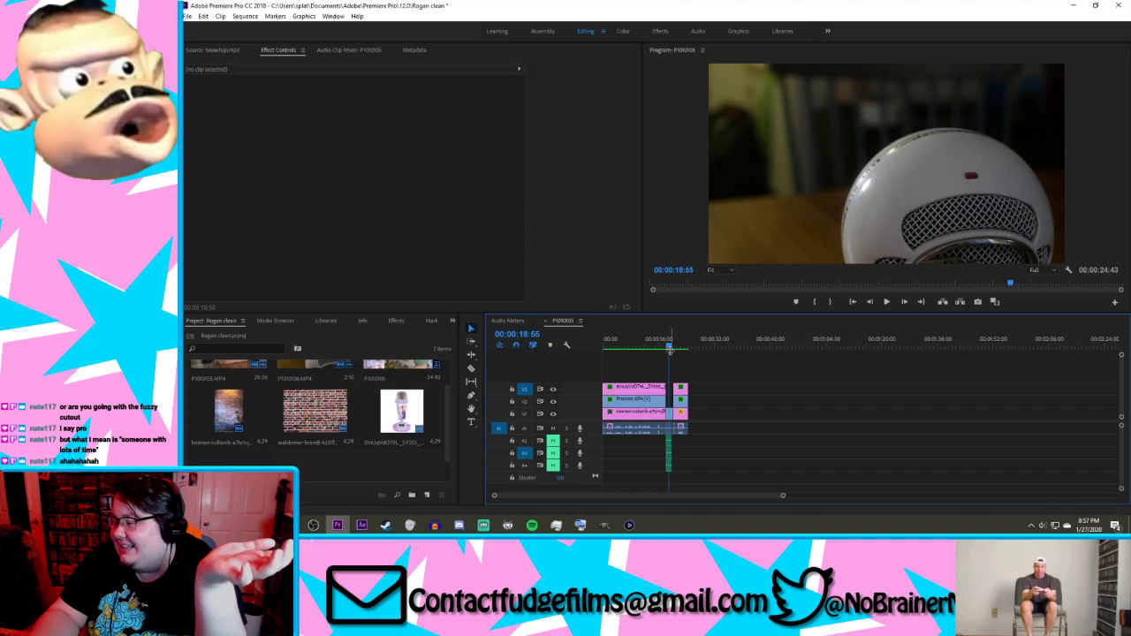
# Step: Delete the three stacked audio clips on A2, A3 and A4 beneath the microphone close-up
pyautogui.press('=')
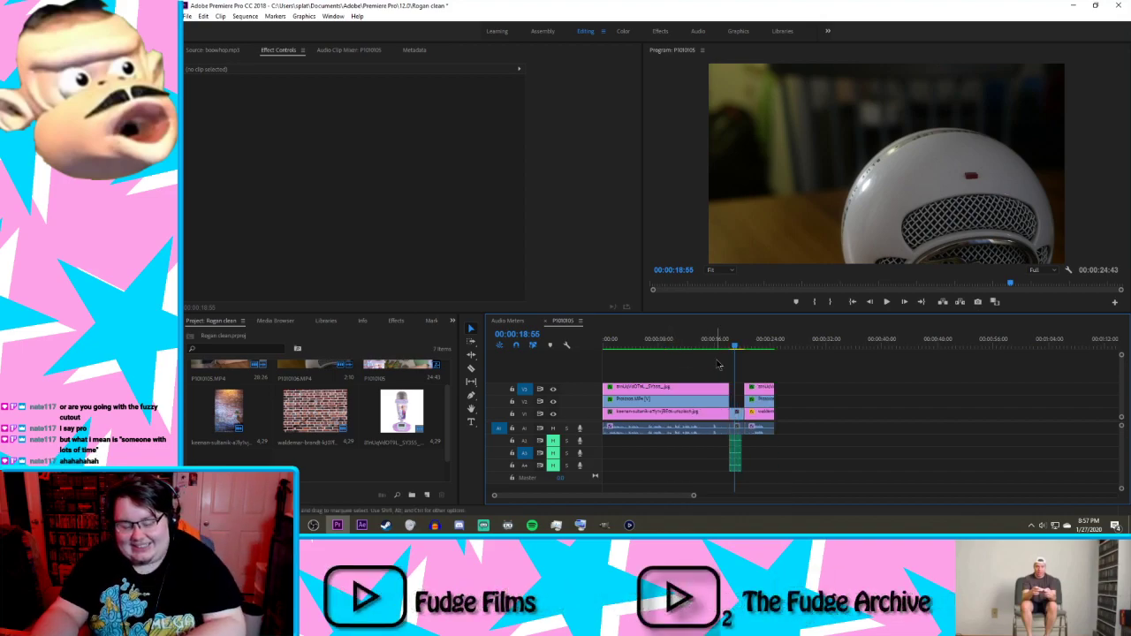
pyautogui.press('=')
pyautogui.moveTo(881, 482); pyautogui.dragTo(840, 441)
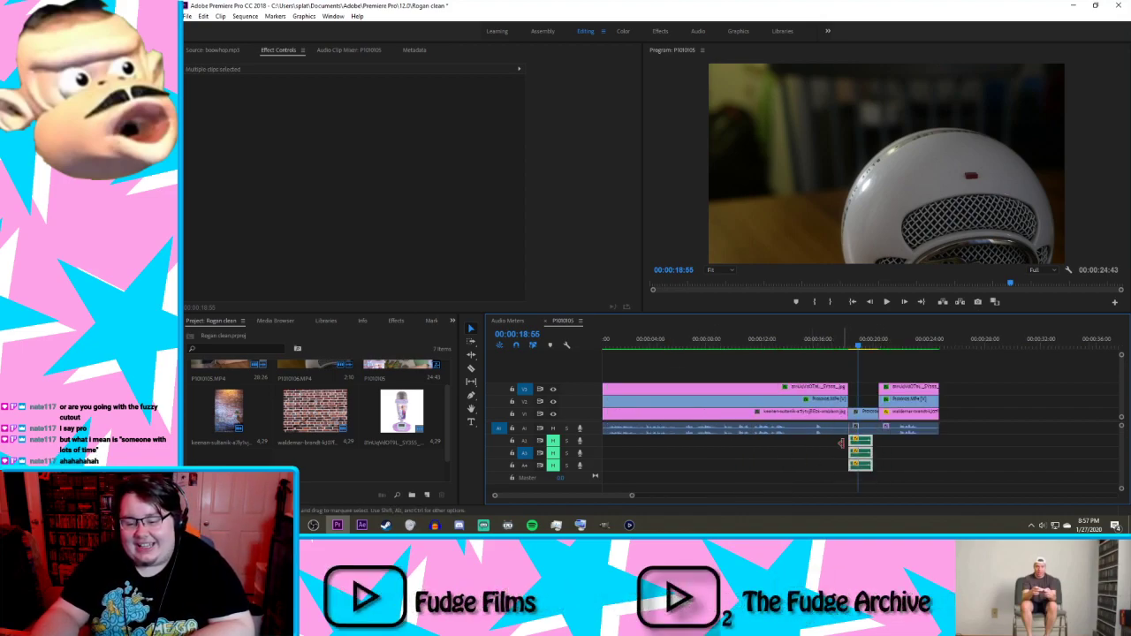
pyautogui.press('Delete')
# Step: Play the whole sequence from the start to review the edit, and return the playhead to the beginning
pyautogui.moveTo(886, 347); pyautogui.dragTo(891, 344)
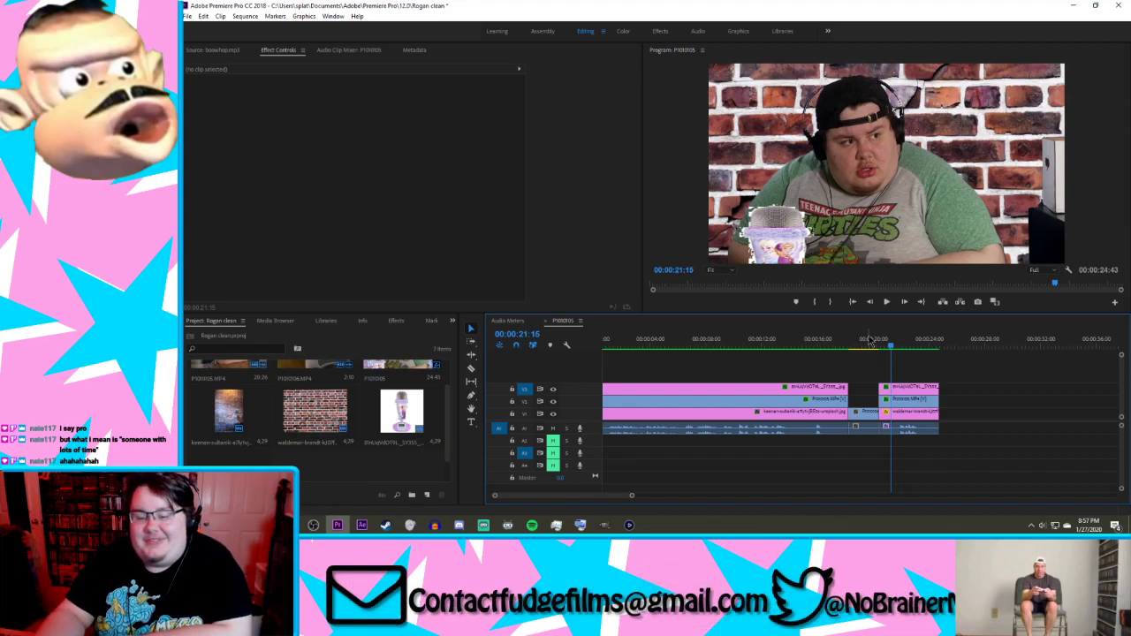
pyautogui.click(661, 342)
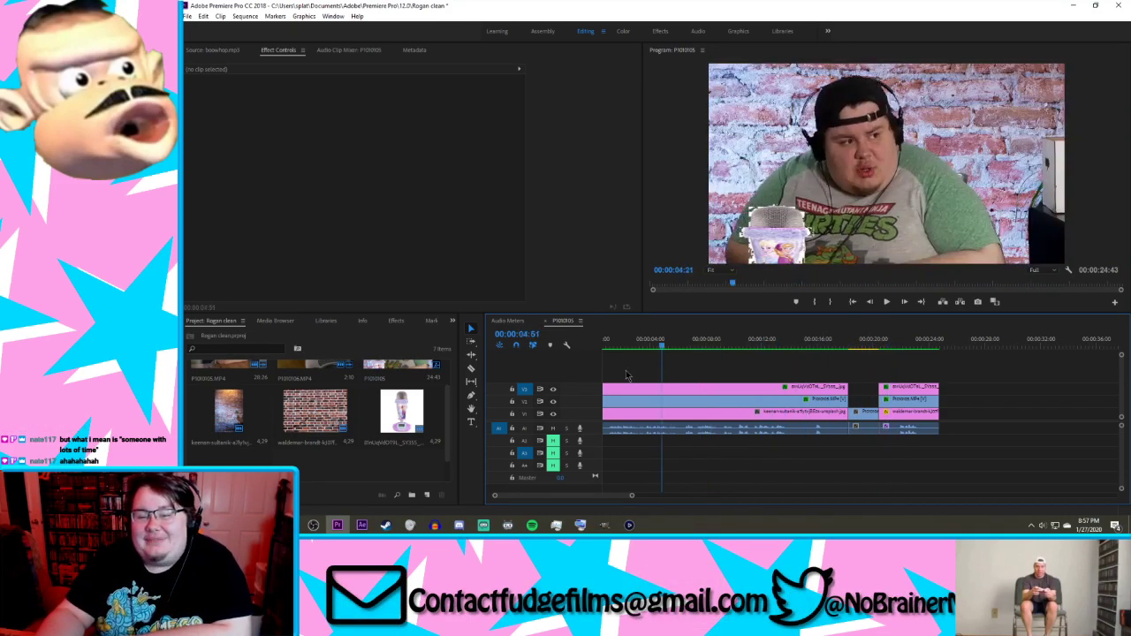
pyautogui.moveTo(626, 376); pyautogui.dragTo(494, 394)
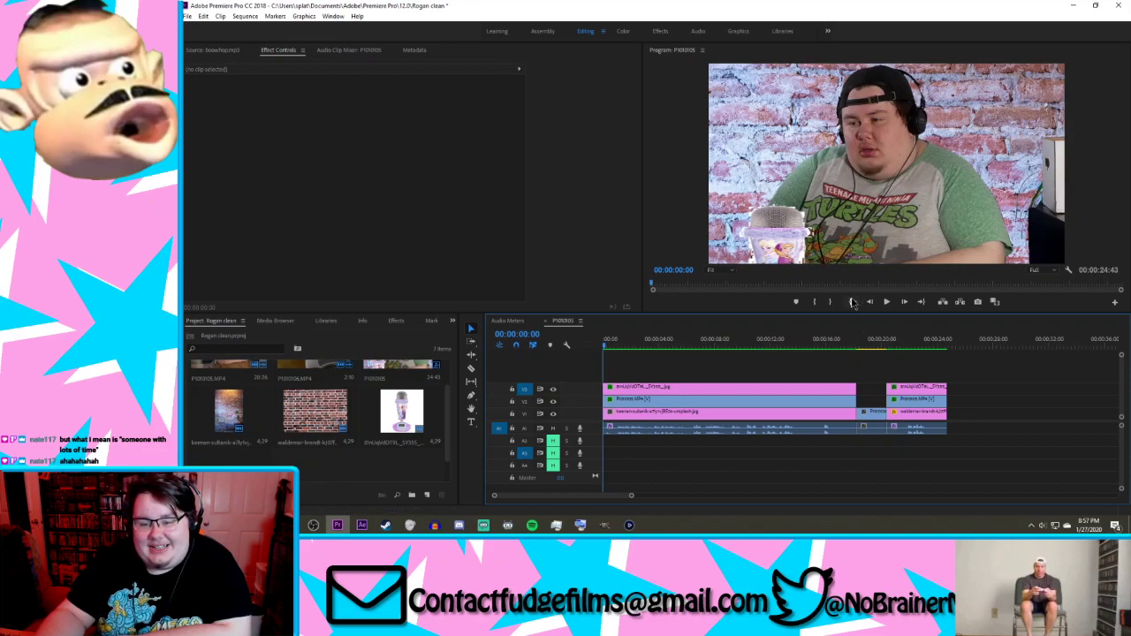
pyautogui.click(888, 302)
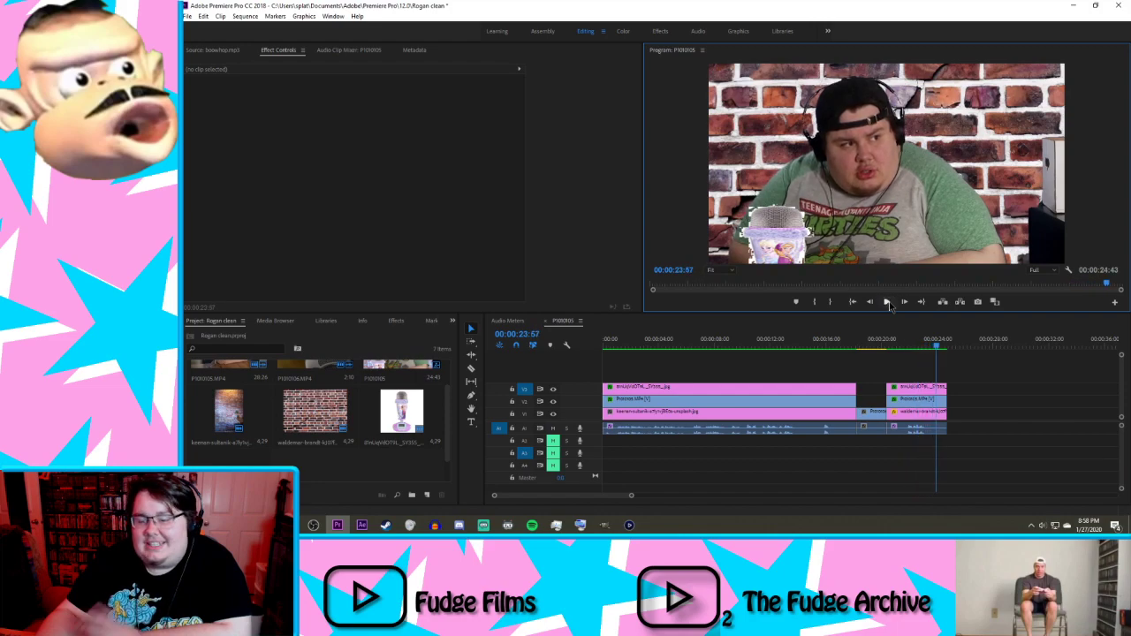
pyautogui.click(887, 302)
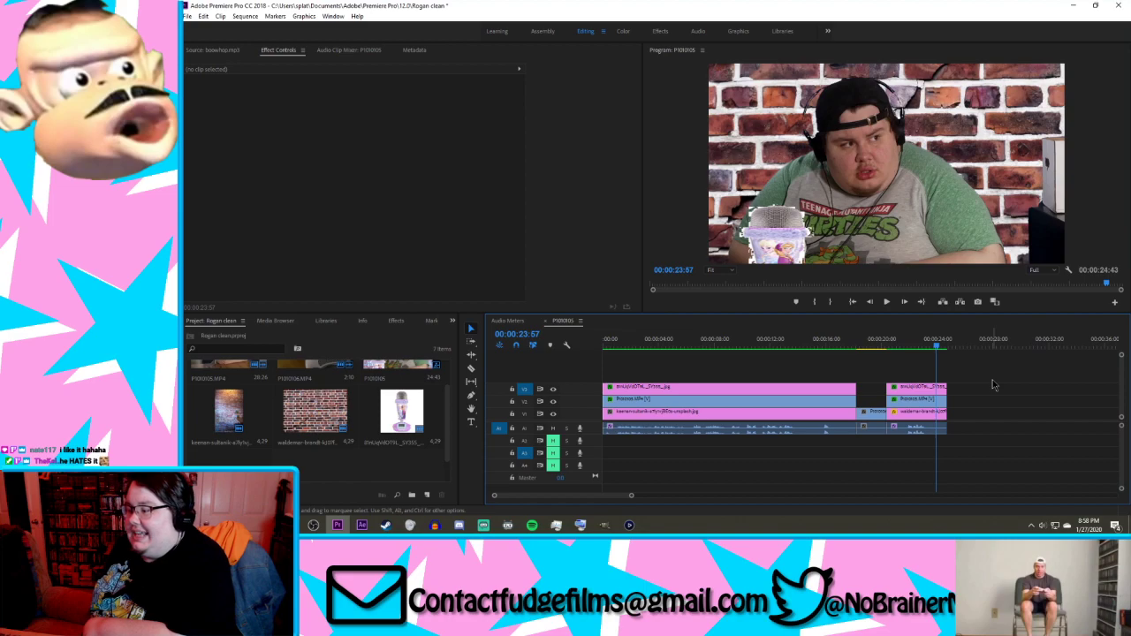
pyautogui.click(913, 341)
pyautogui.moveTo(913, 341); pyautogui.dragTo(924, 474)
pyautogui.press('Home')
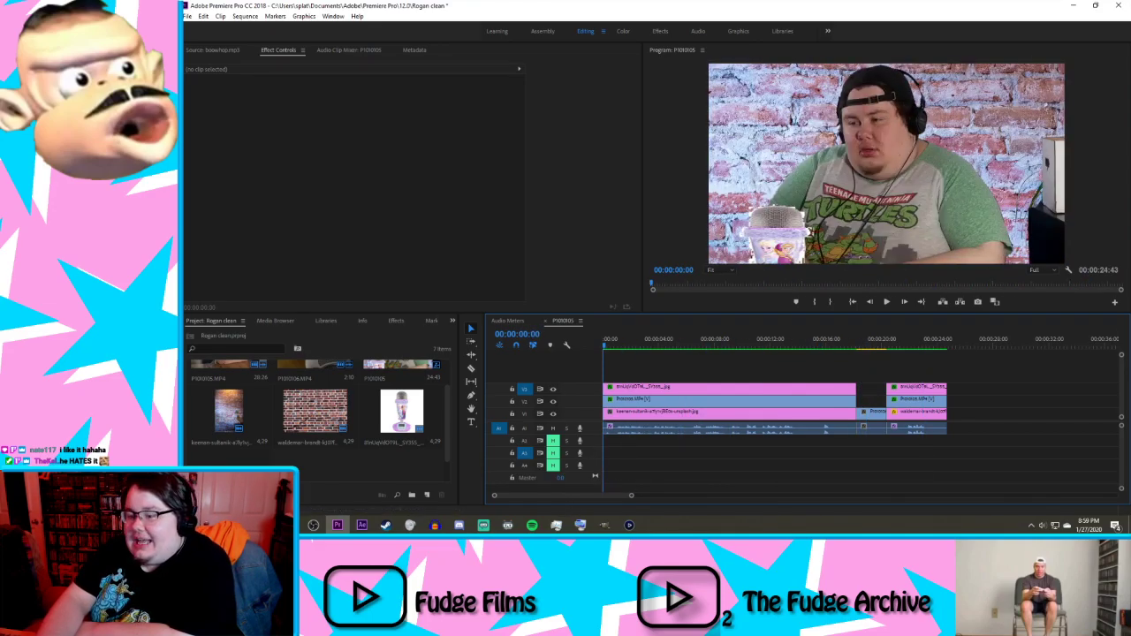